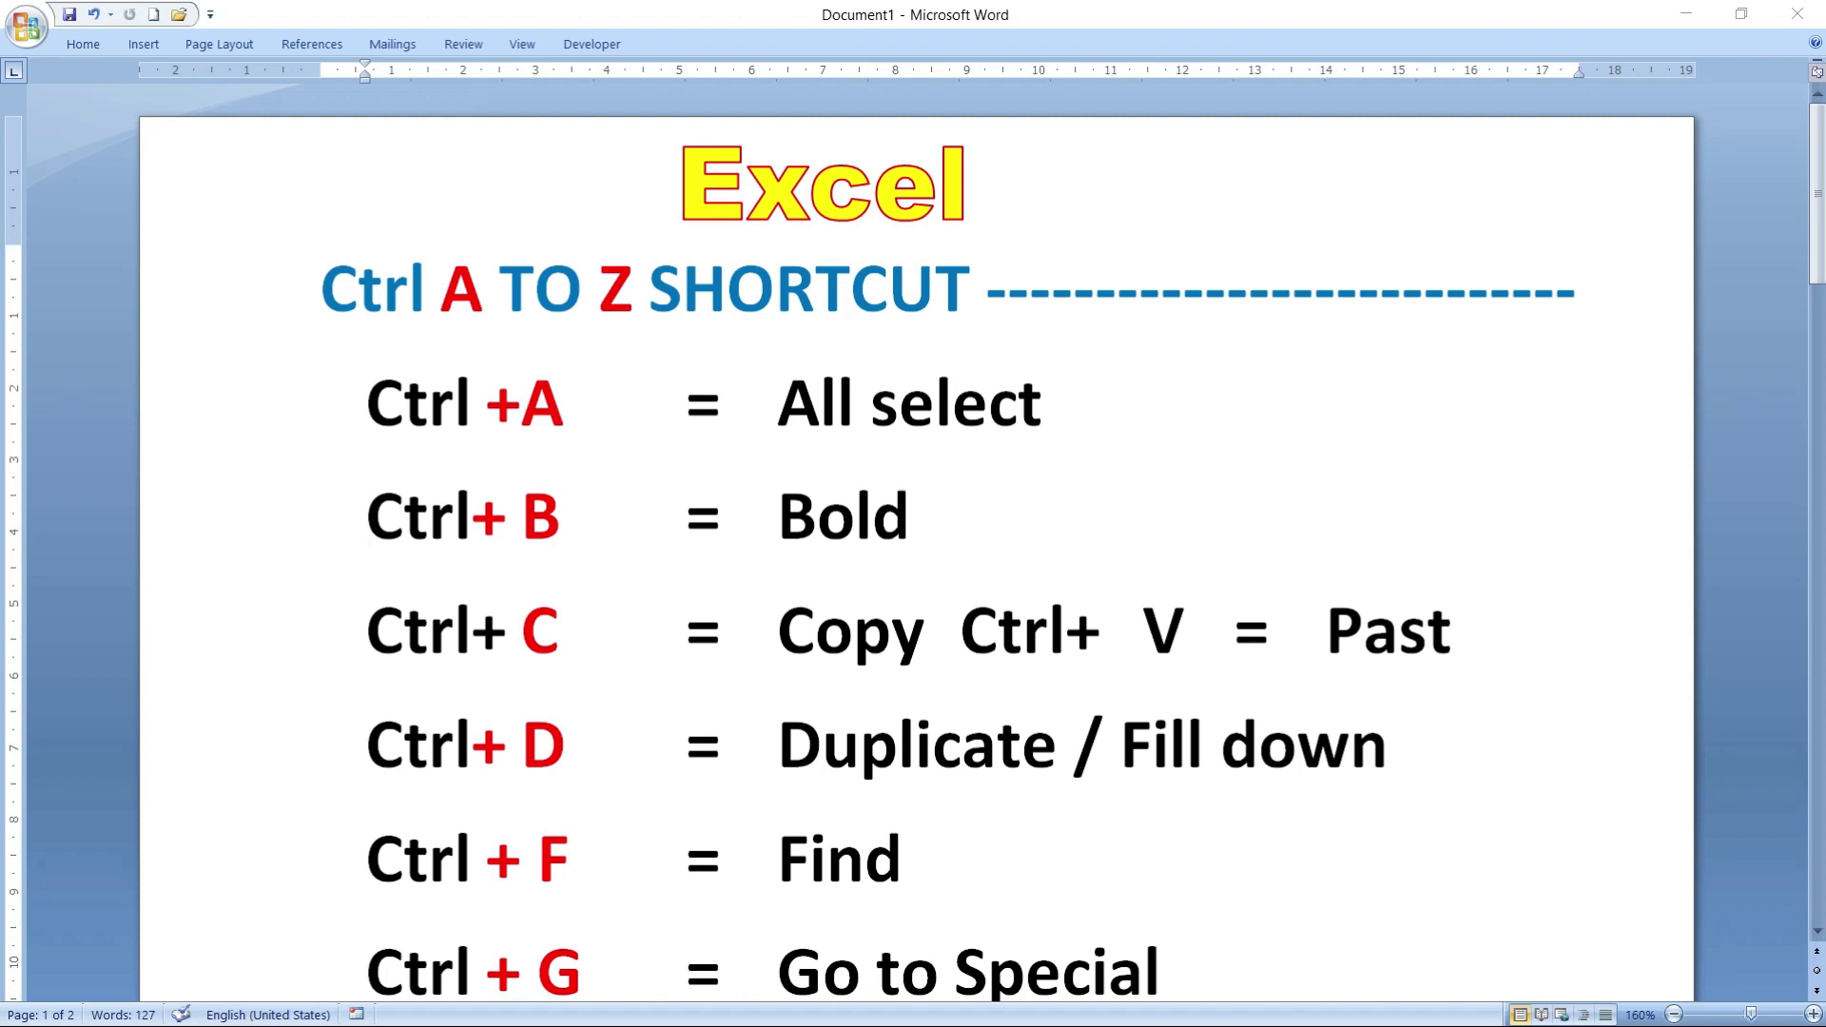
# - Minimize the Word document to reveal the Shortcut workbook in Excel
pyautogui.scroll(-5, 912, 542)
pyautogui.scroll(-8, 913, 542)
pyautogui.scroll(-8, 913, 542)
pyautogui.scroll(-2, 913, 542)
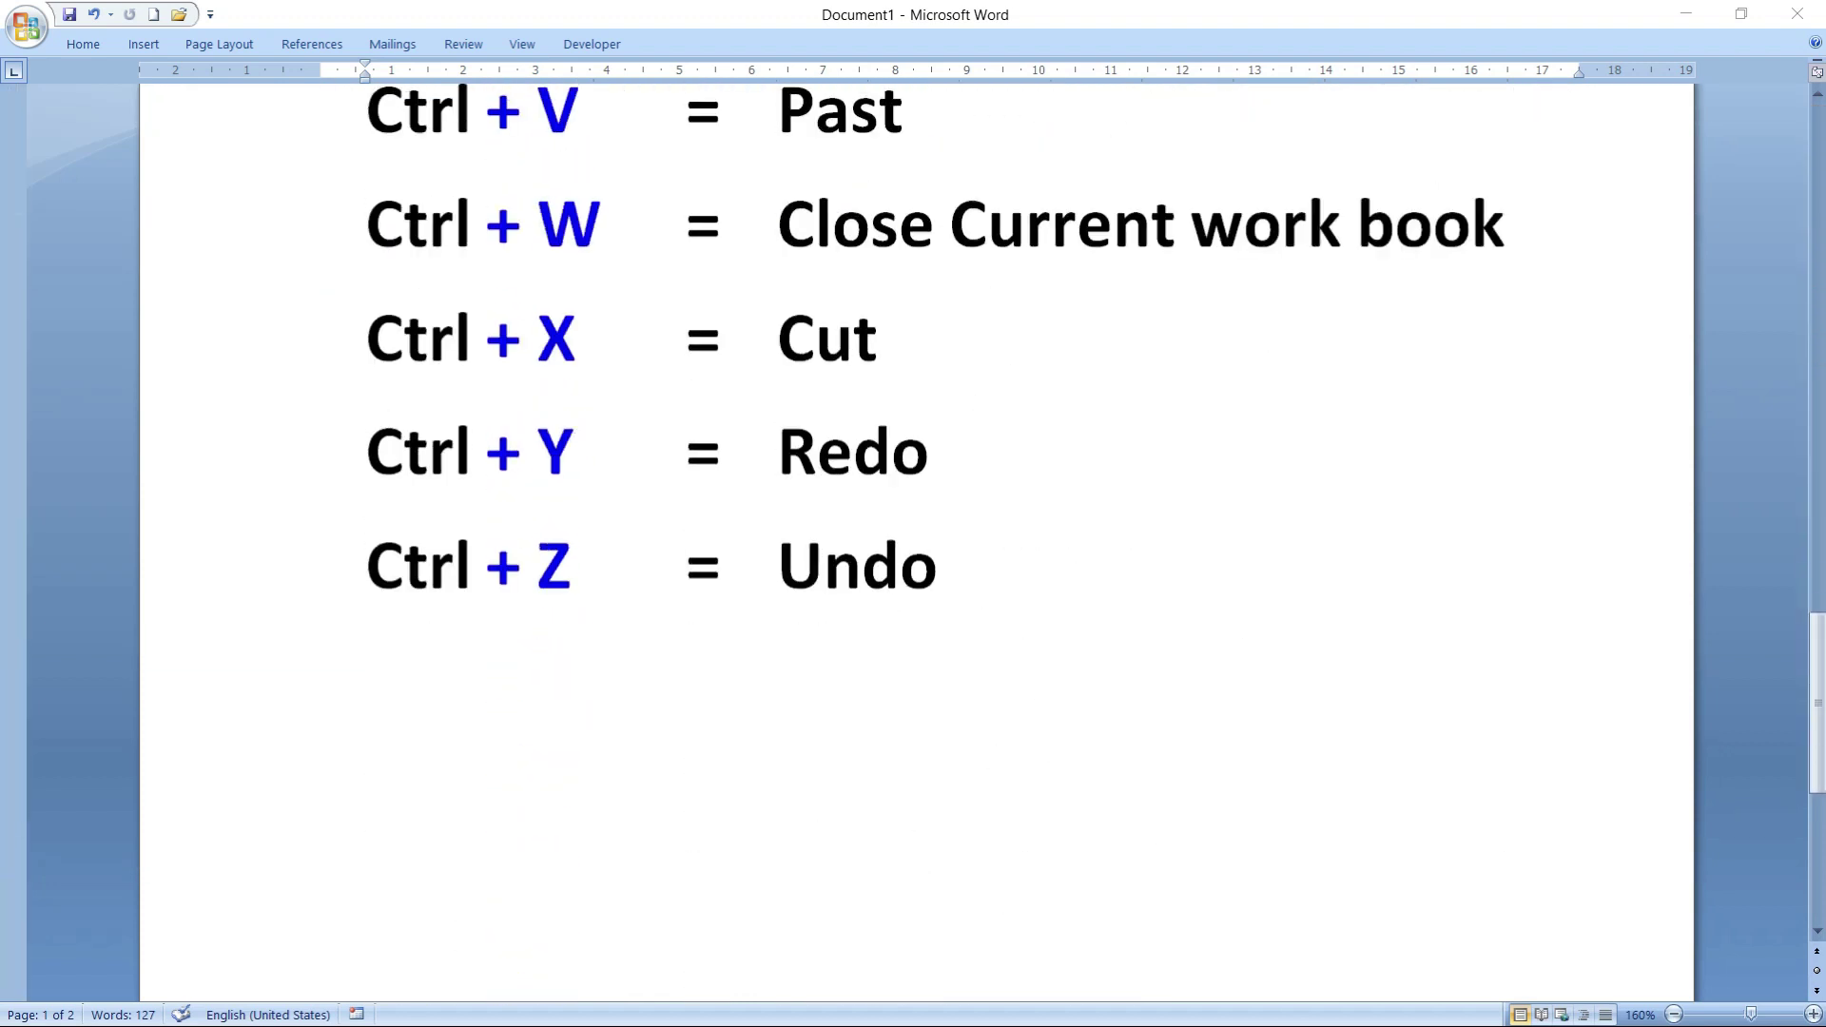
pyautogui.scroll(8, 912, 542)
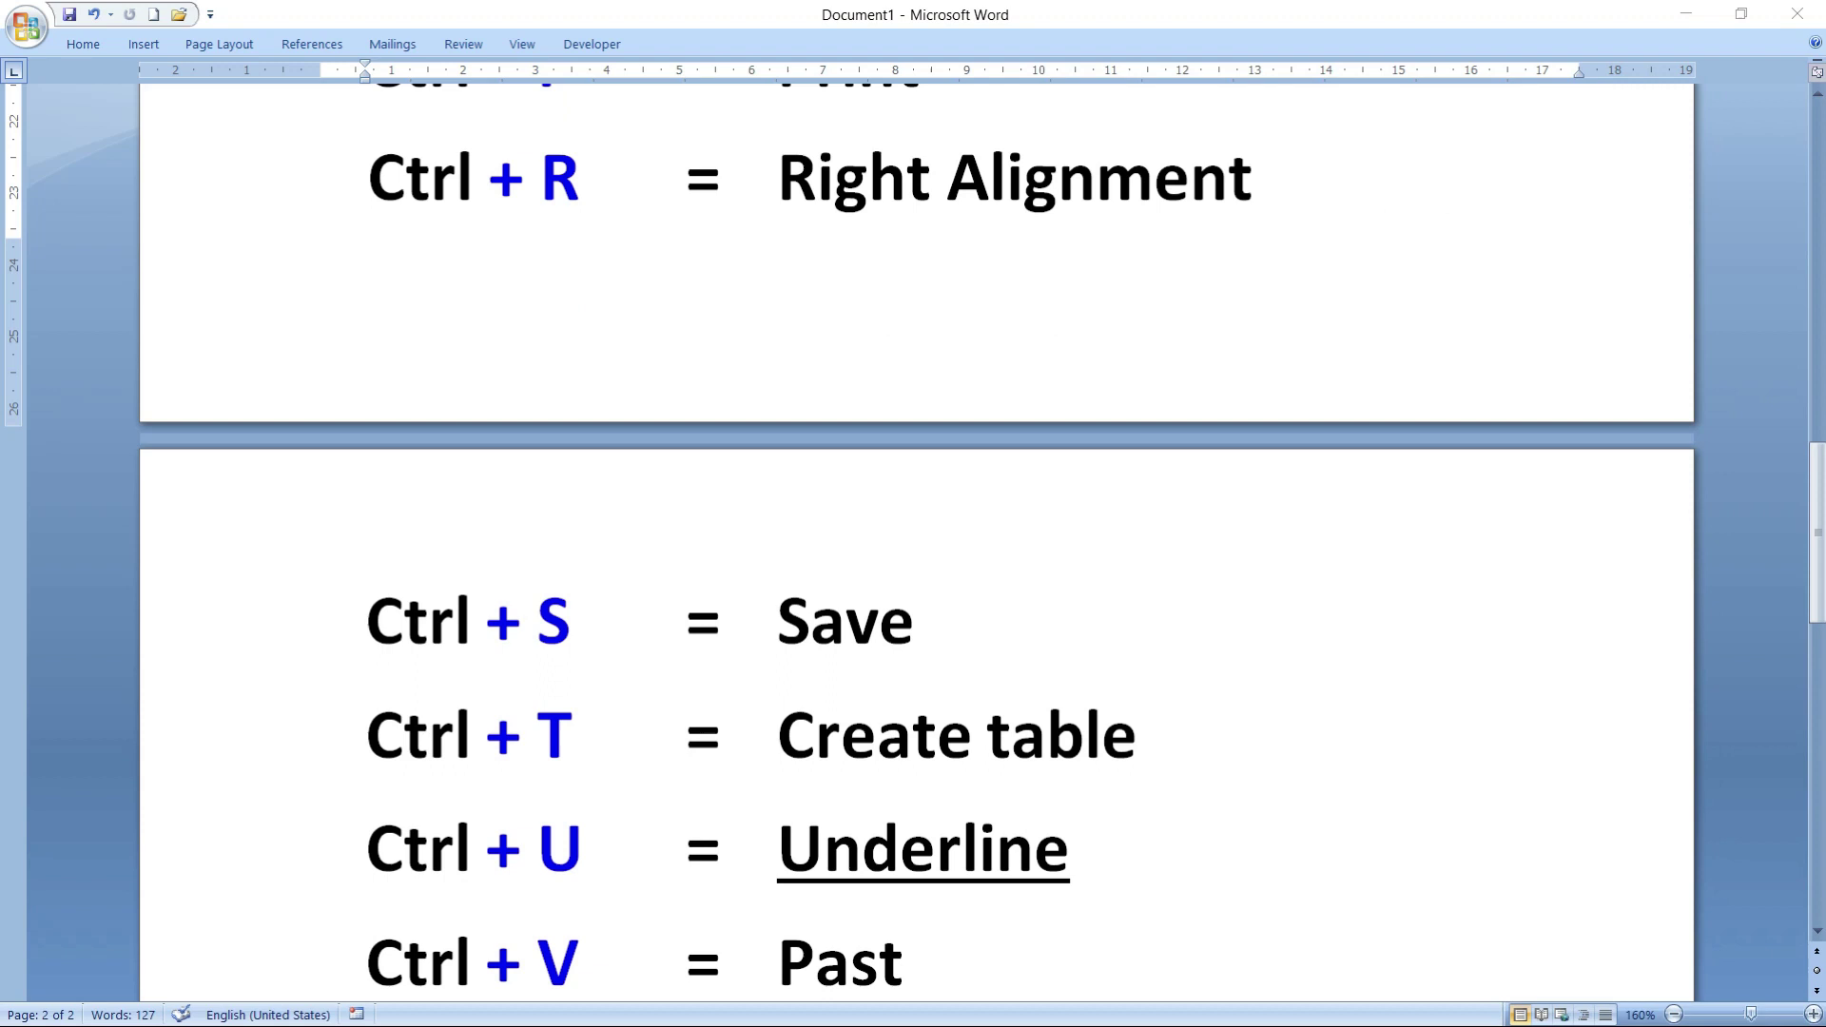
pyautogui.scroll(8, 912, 542)
pyautogui.scroll(8, 913, 542)
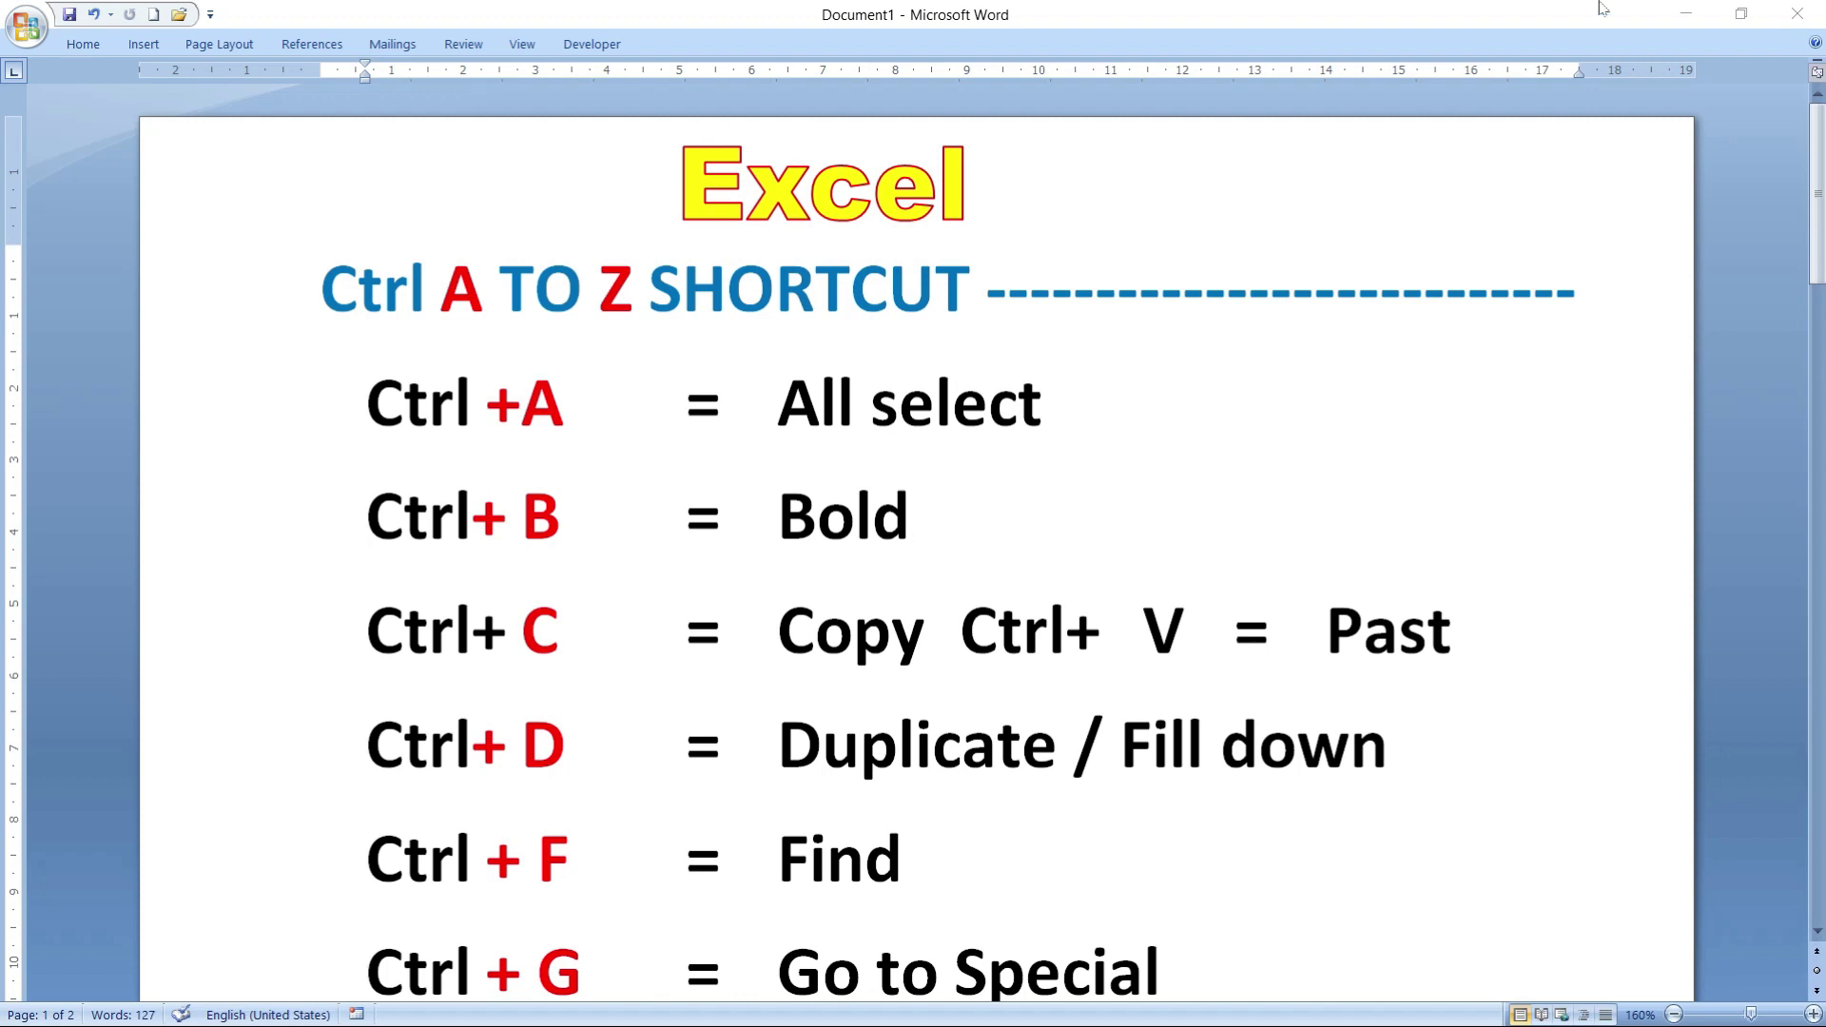
pyautogui.click(1683, 13)
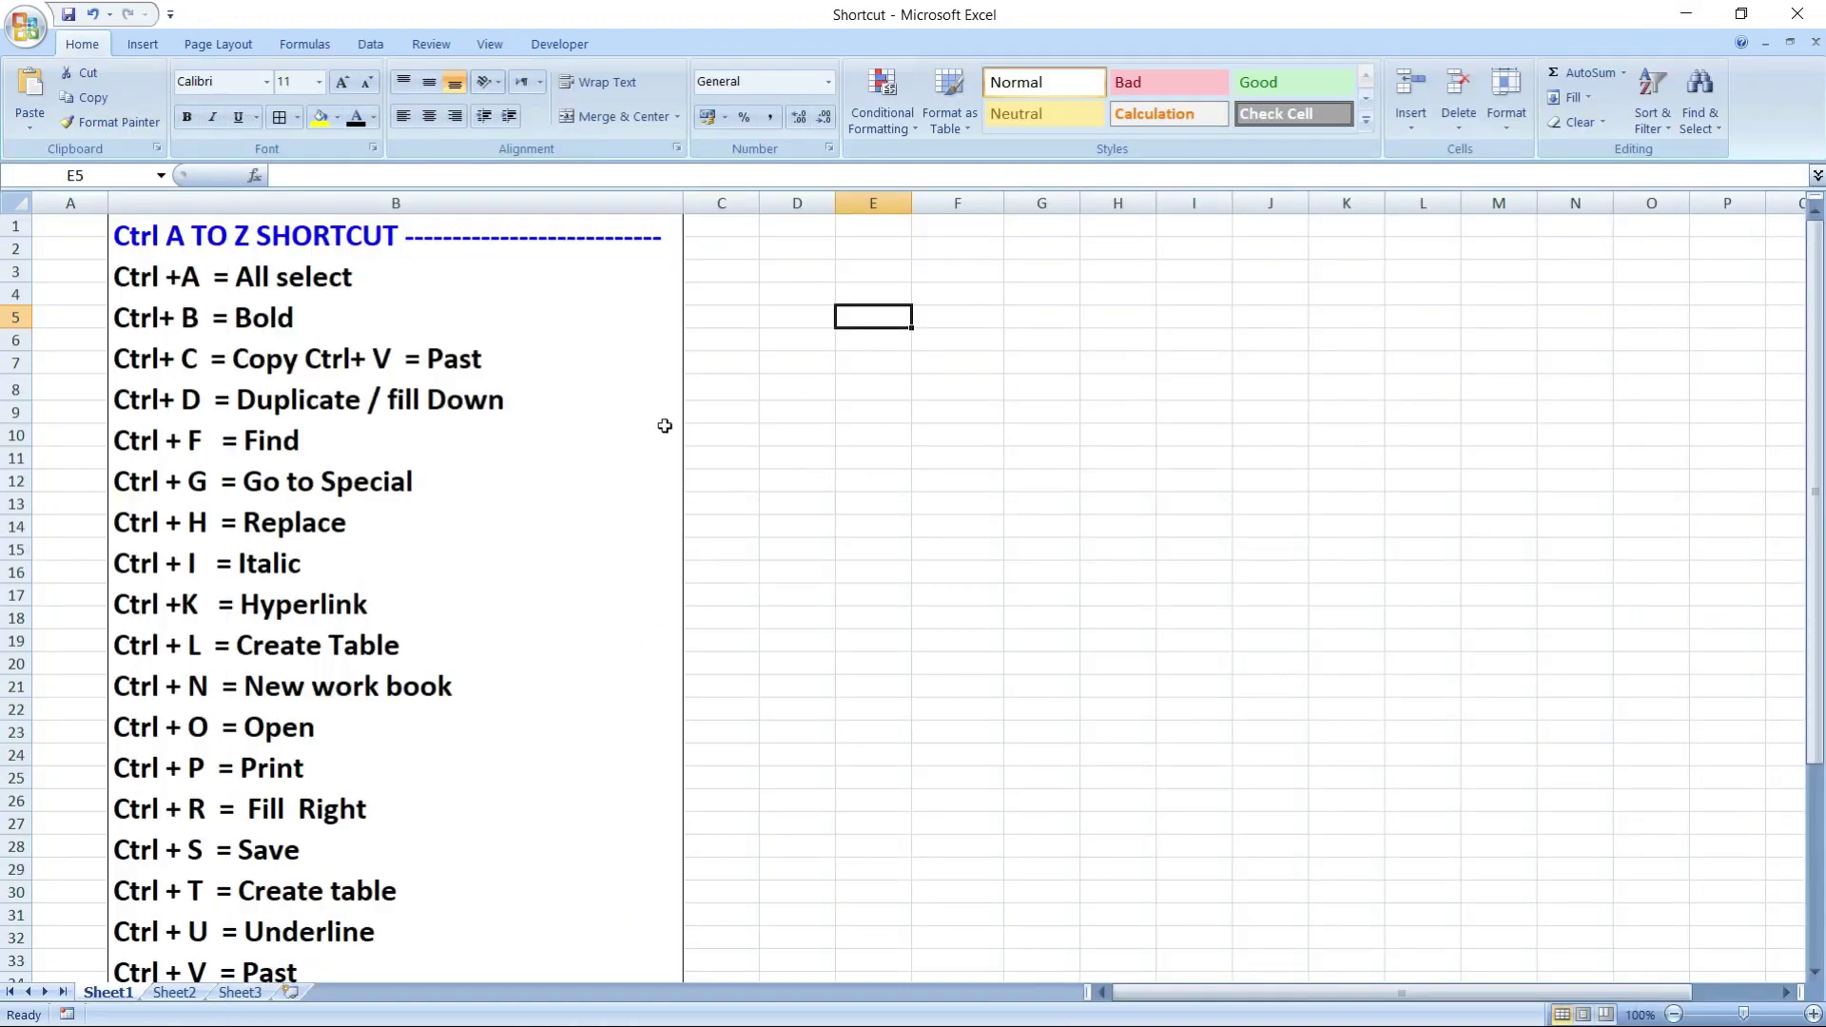
# - Highlight the 'Ctrl +A = All select' text in the shortcut list, then return to the grid
pyautogui.scroll(-12, 261, 622)
pyautogui.scroll(12, 262, 623)
pyautogui.doubleClick(121, 275)
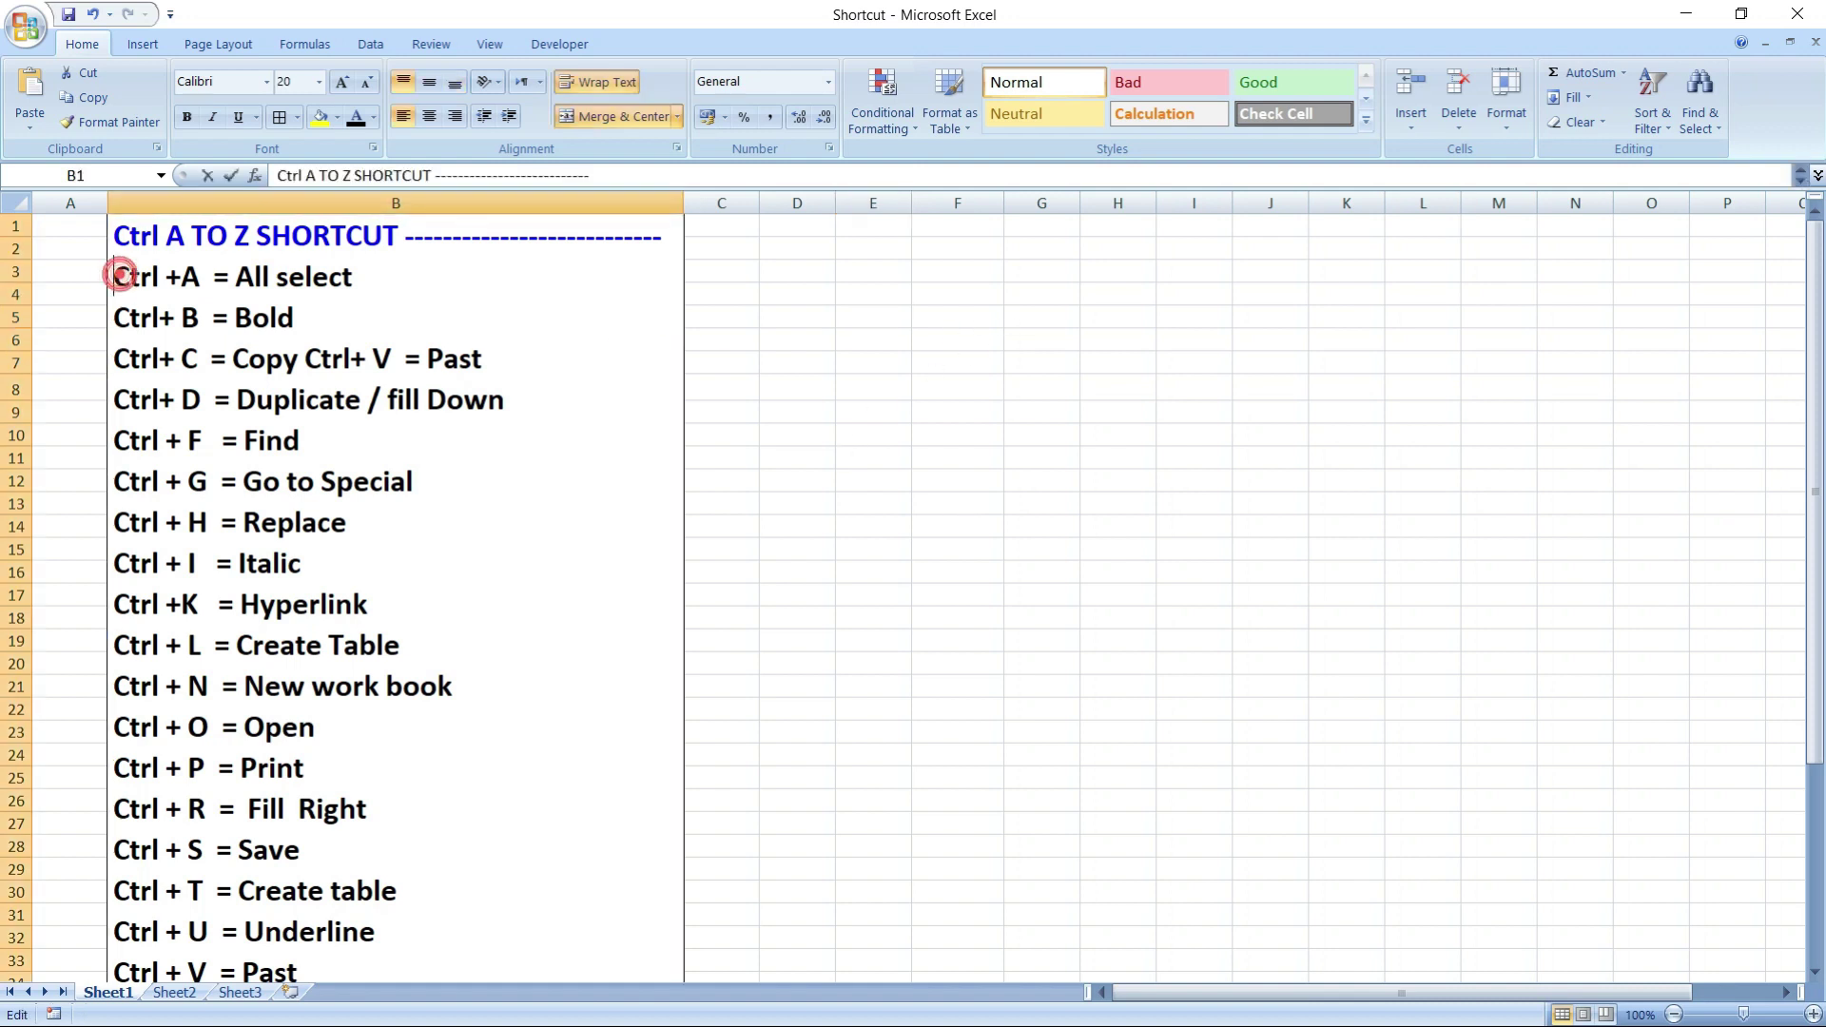
pyautogui.moveTo(115, 276); pyautogui.dragTo(352, 276)
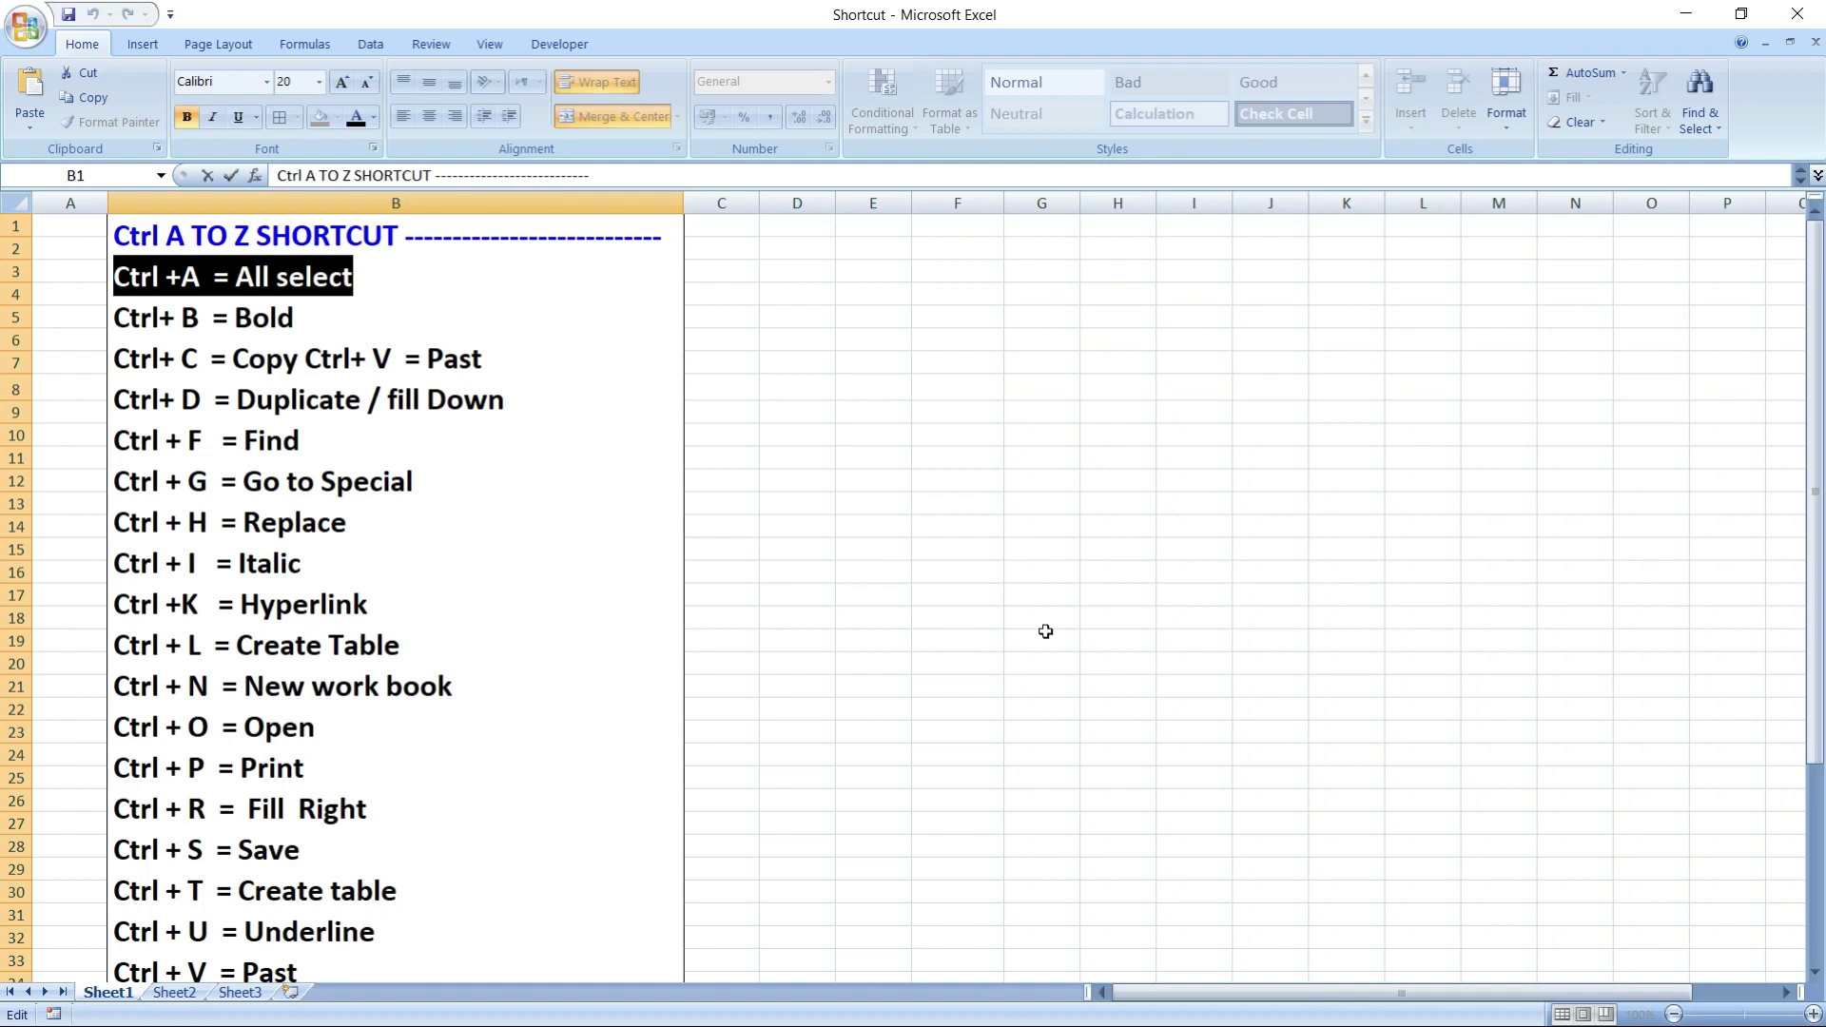
pyautogui.click(952, 324)
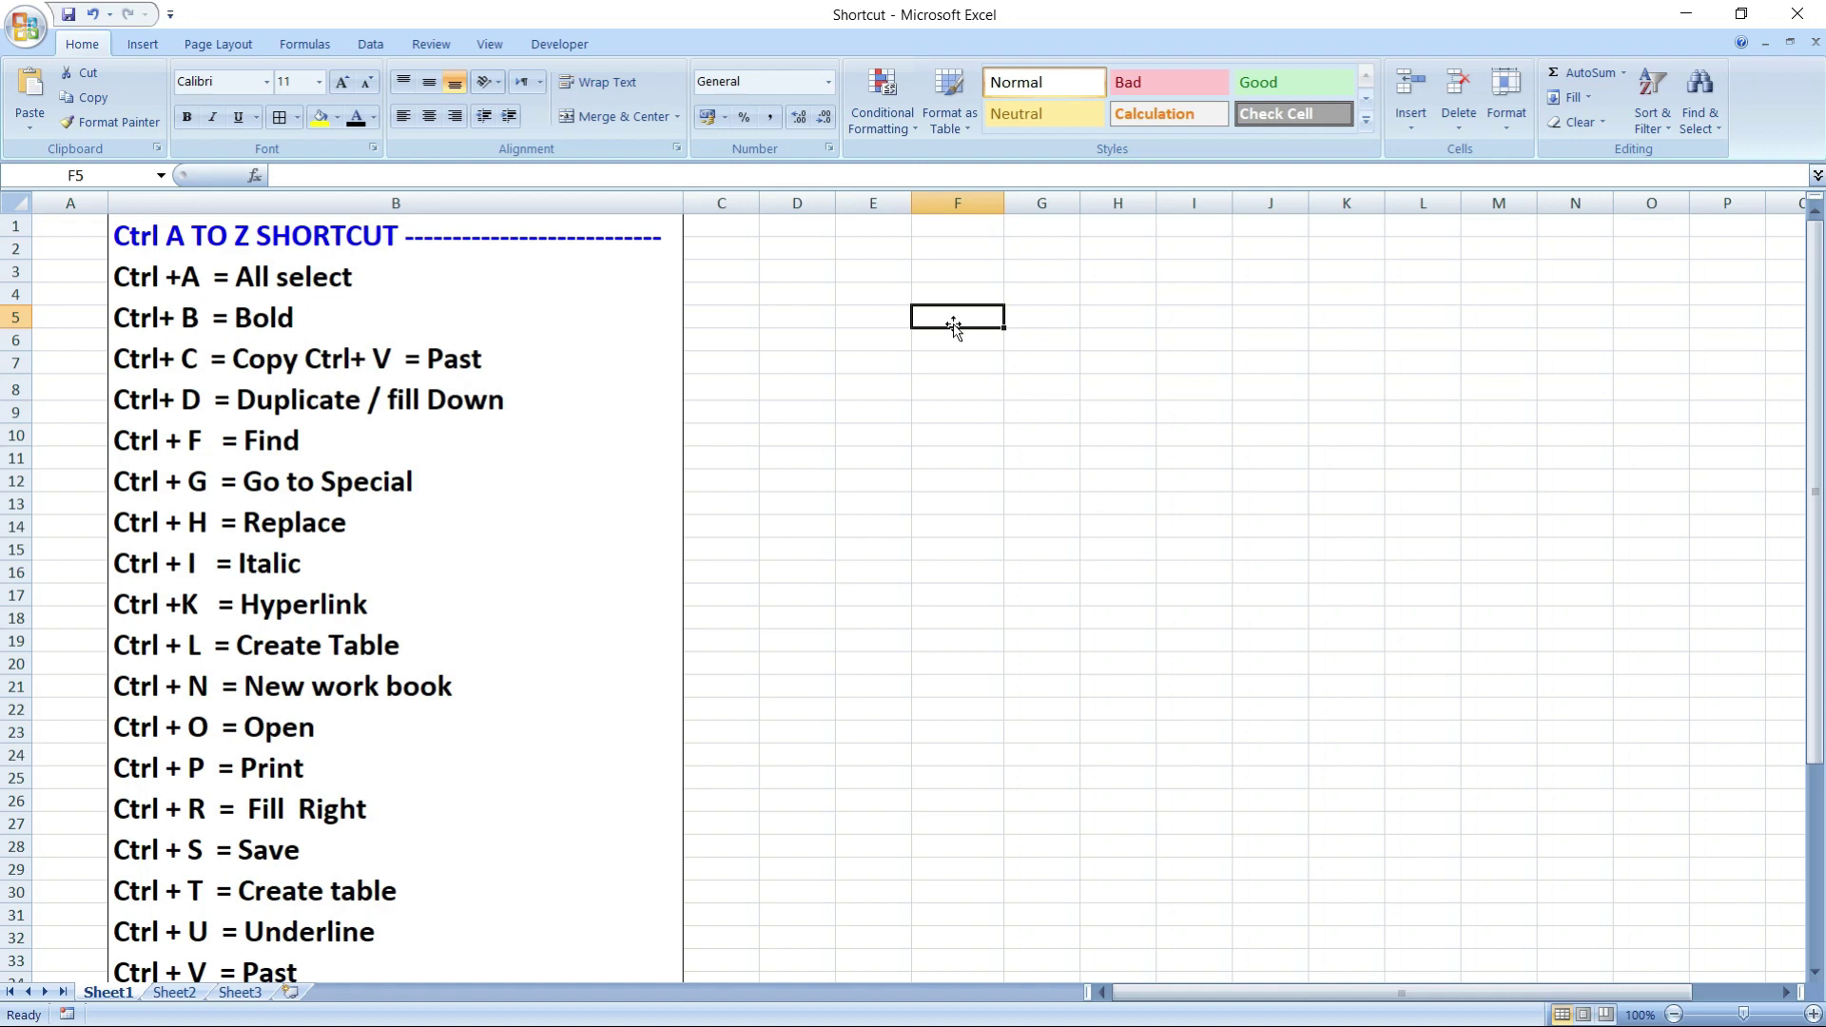
# - Try cells E4, F4, F7 and E9, then settle on G5 for sample data
pyautogui.click(856, 289)
pyautogui.click(949, 285)
pyautogui.click(961, 359)
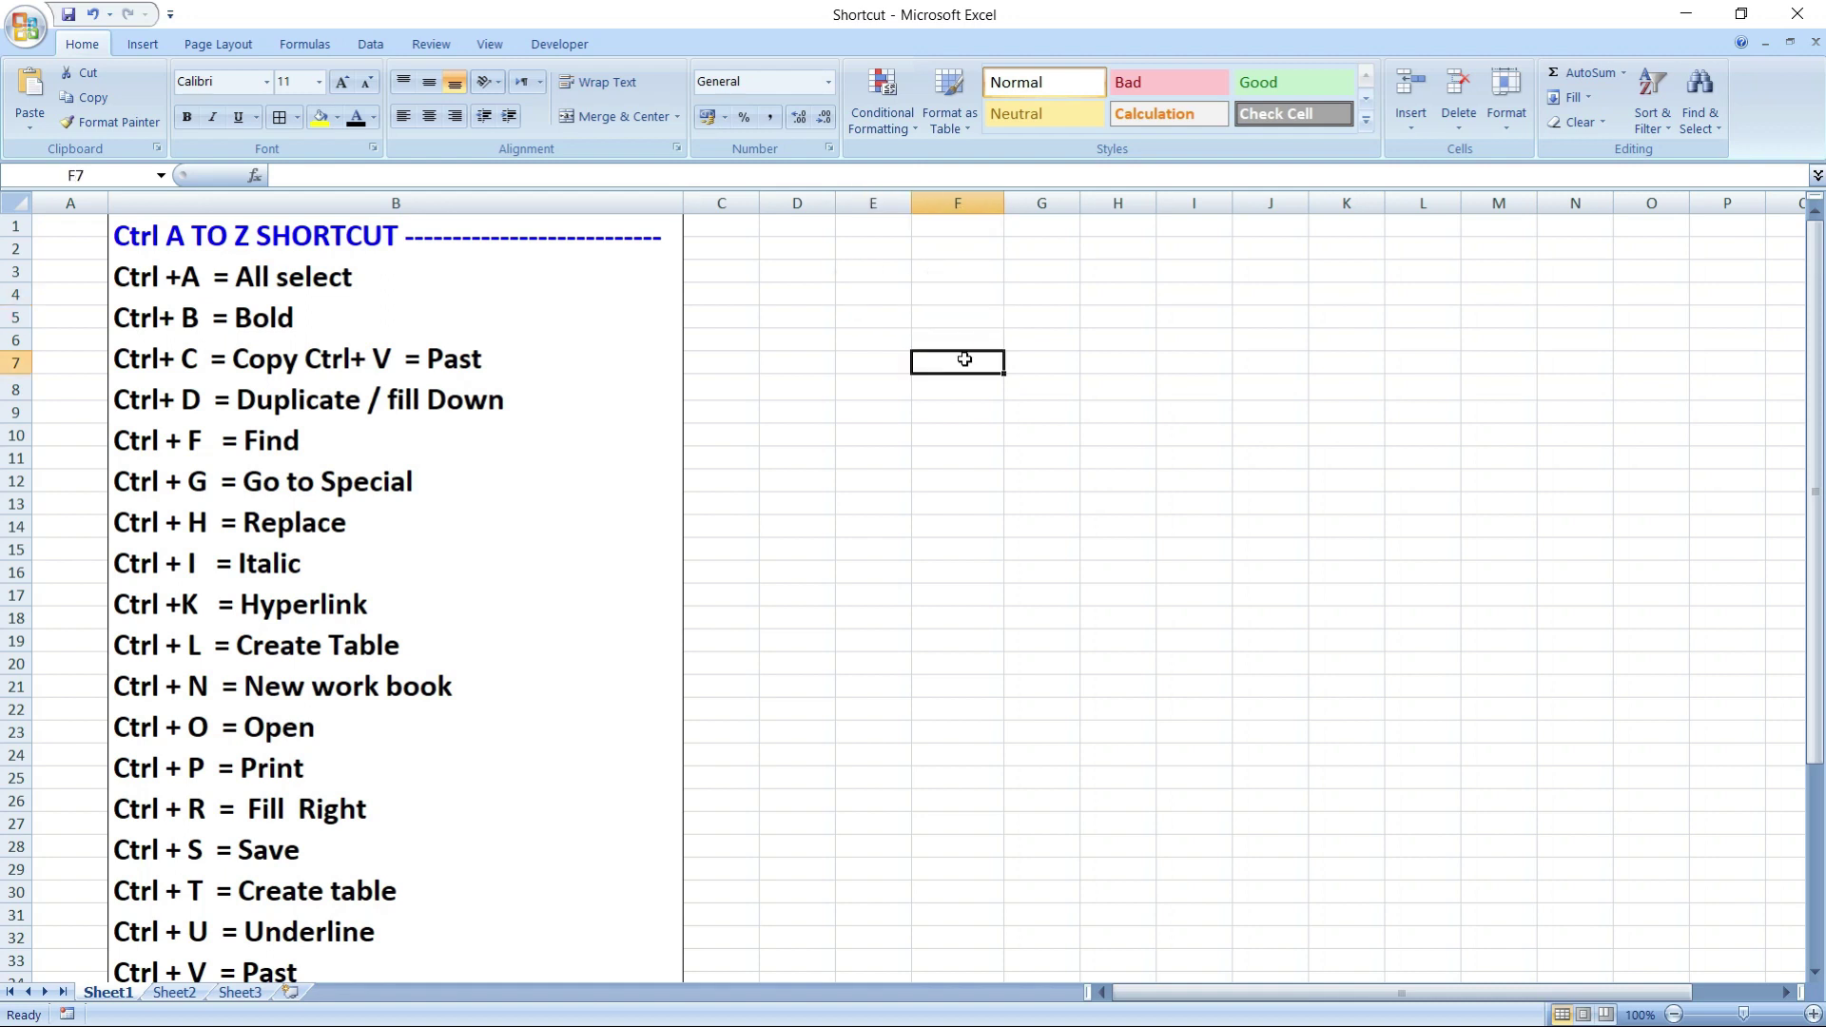
pyautogui.click(897, 417)
pyautogui.click(1060, 312)
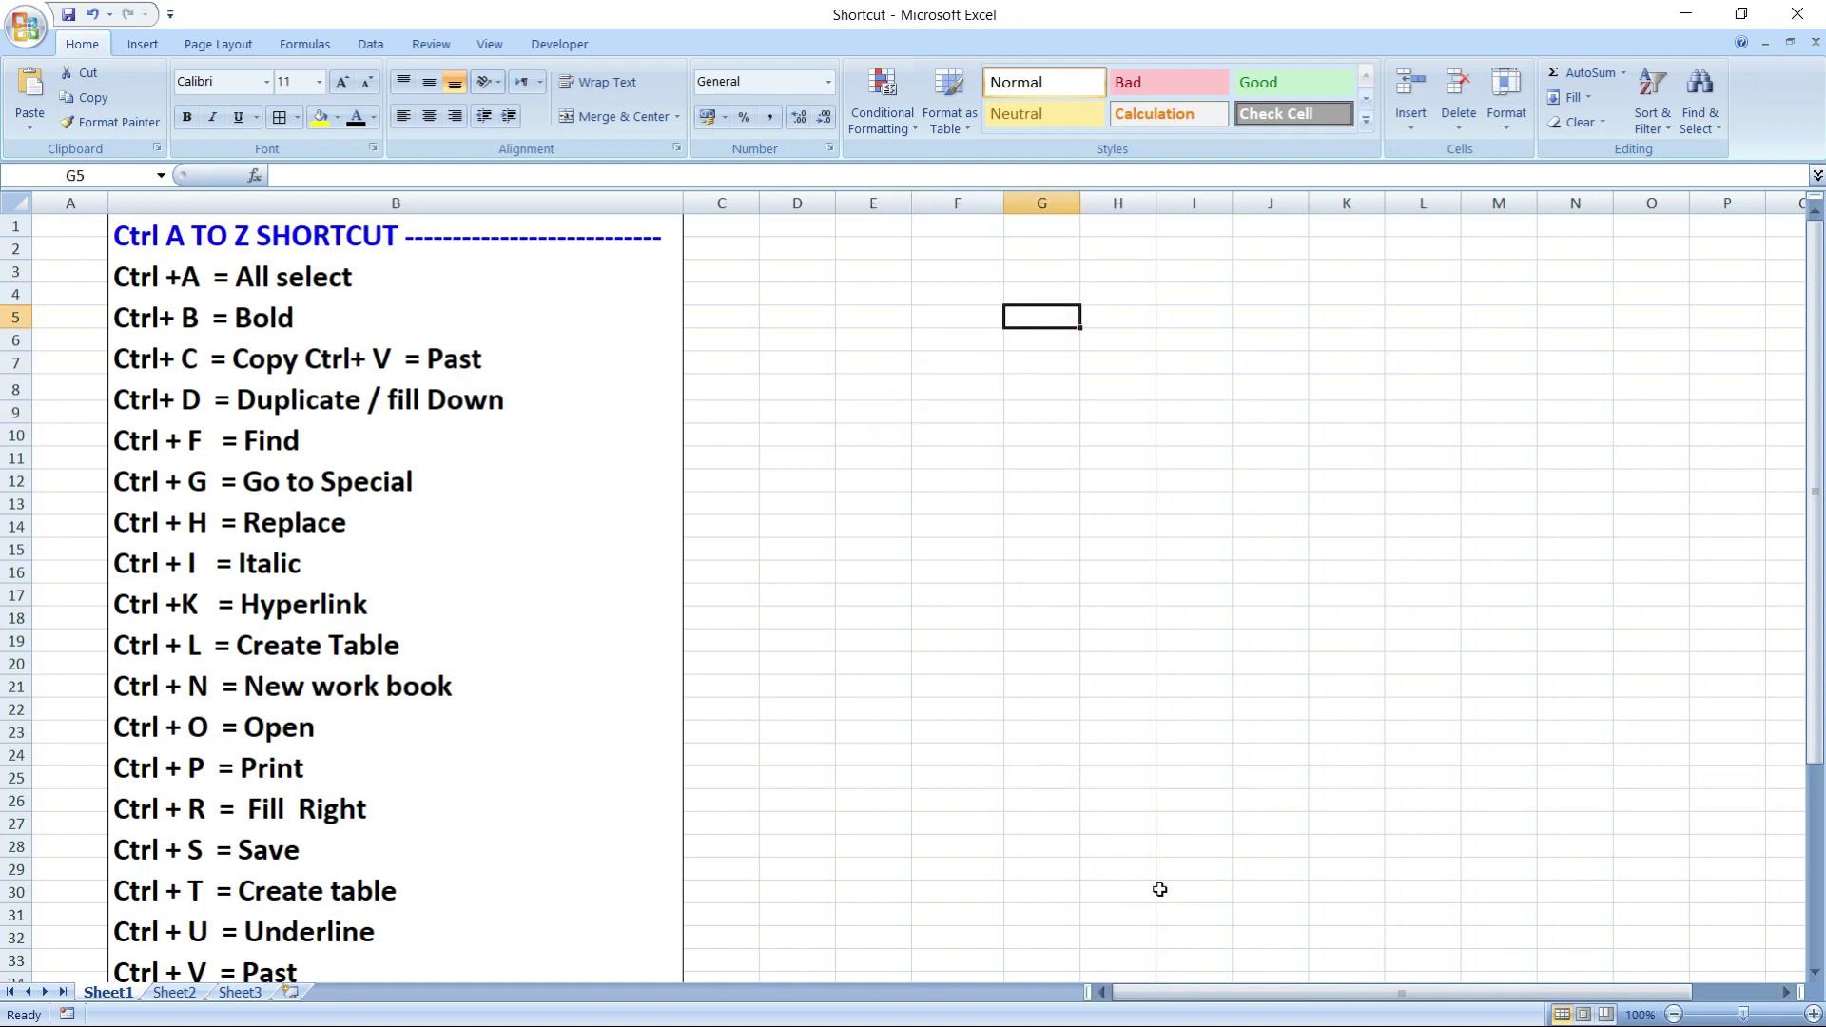
# - Enter ram, 451 and 100 down G5 to G7, then select cell E7
pyautogui.write('ram')
pyautogui.press('Return')
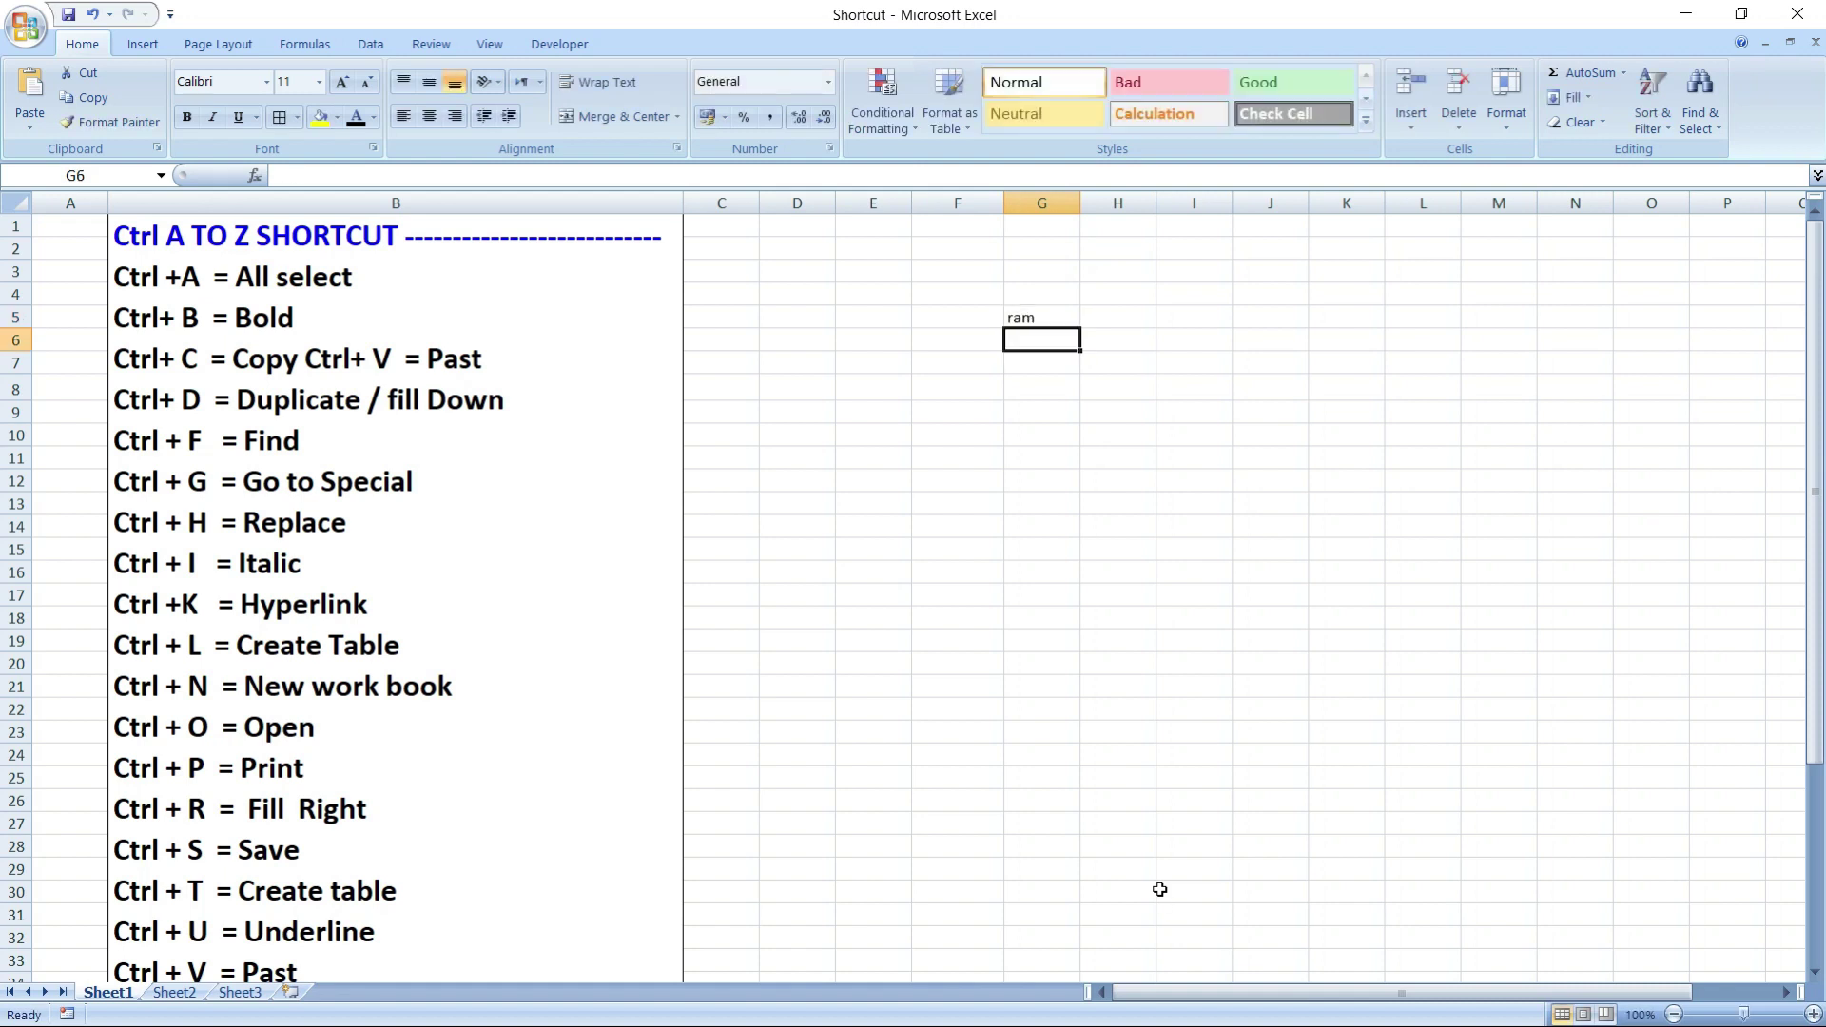
pyautogui.write('451')
pyautogui.press('Return')
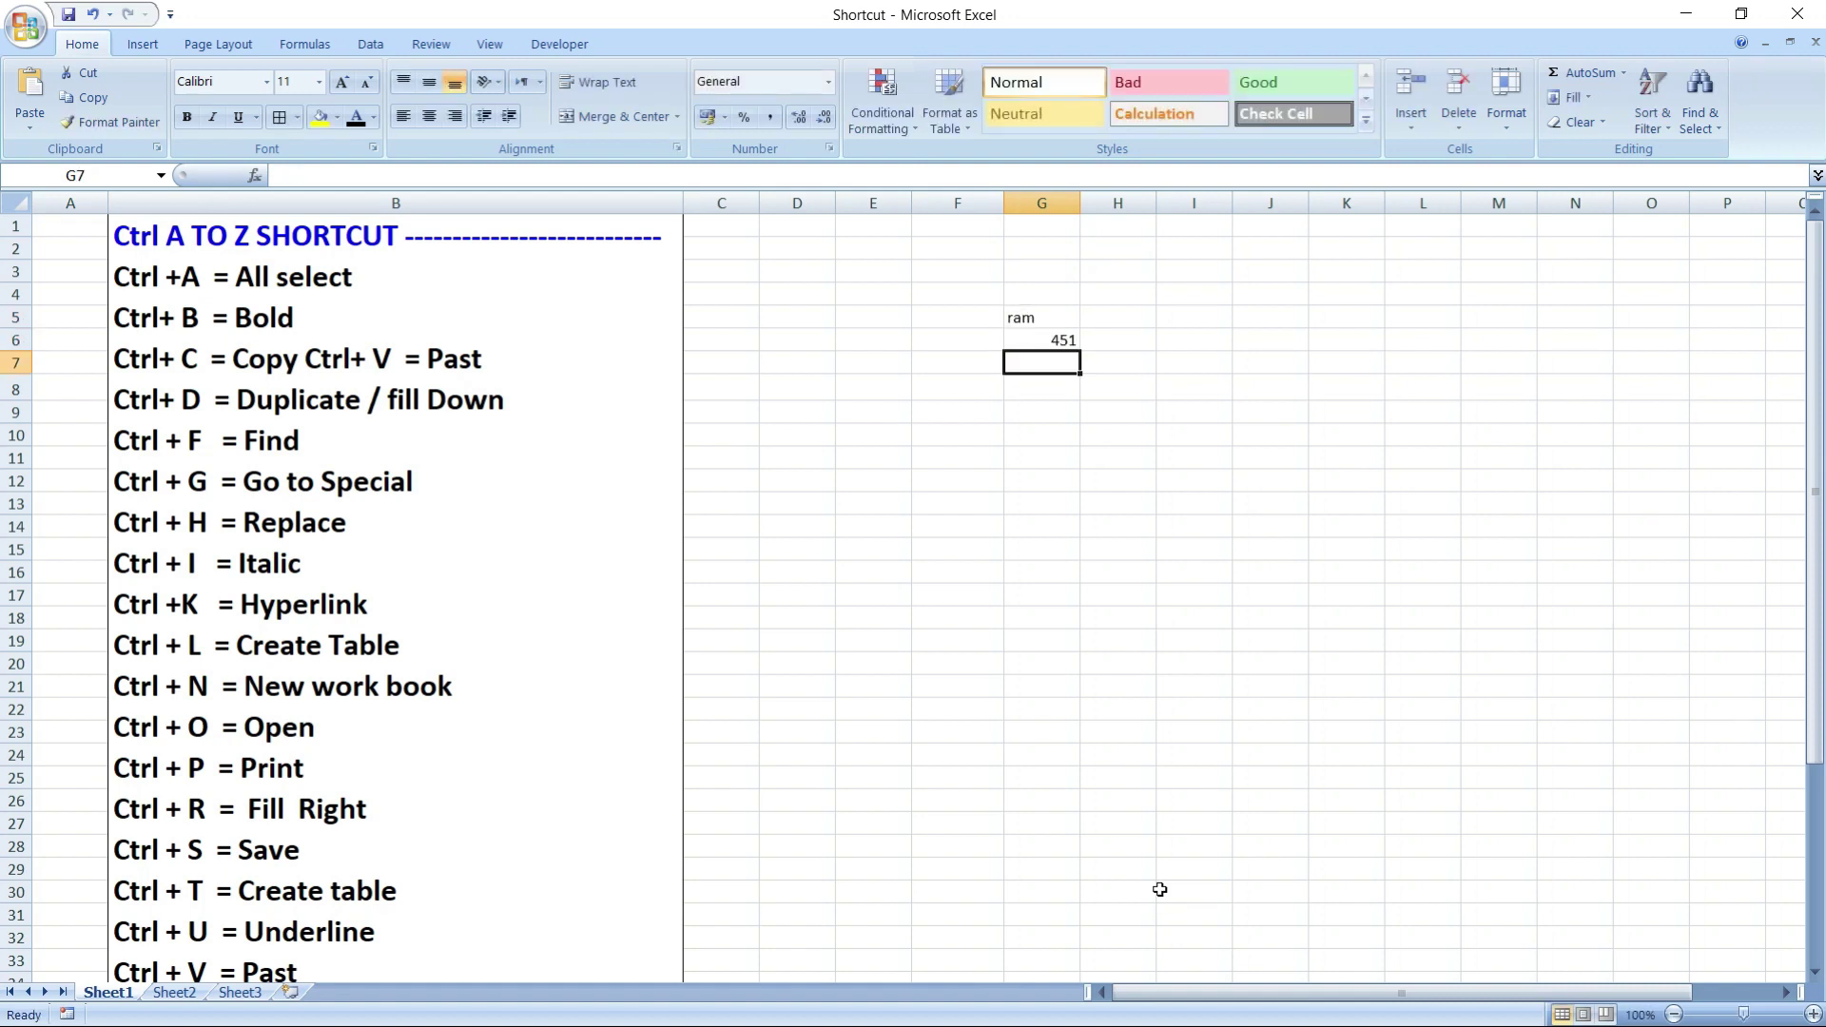
pyautogui.write('100')
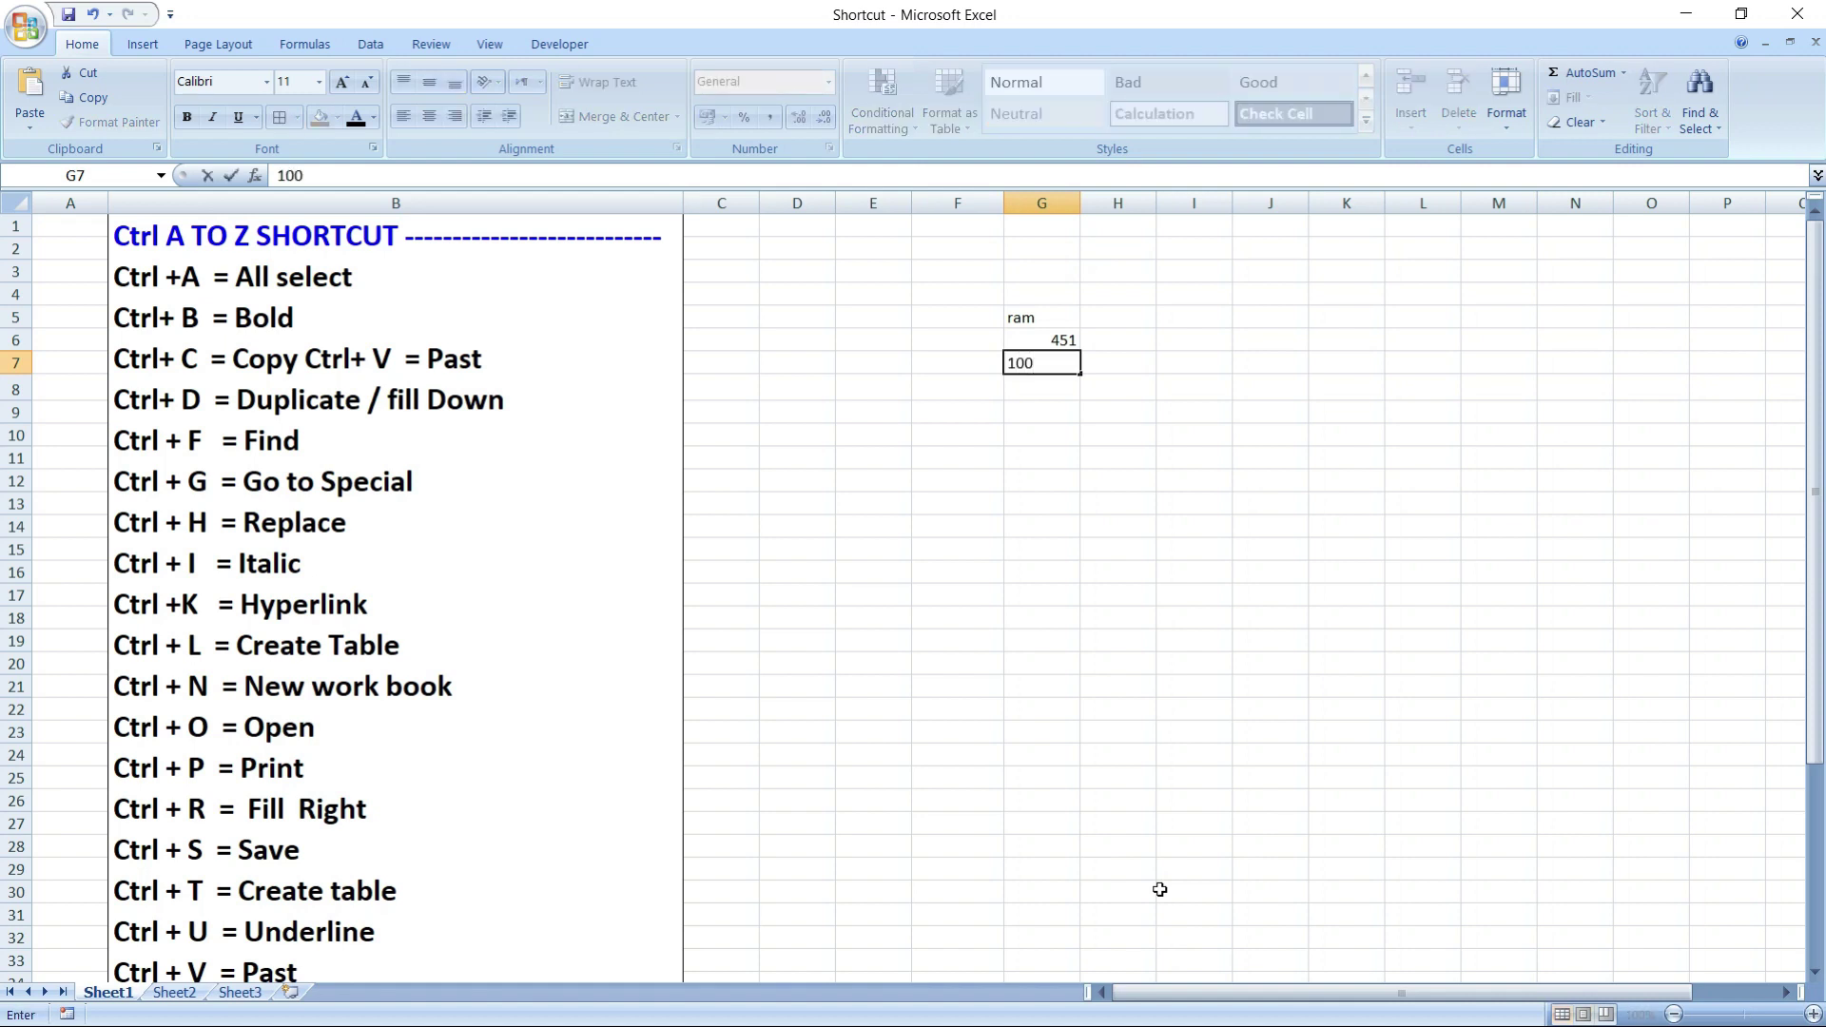
pyautogui.press('Return')
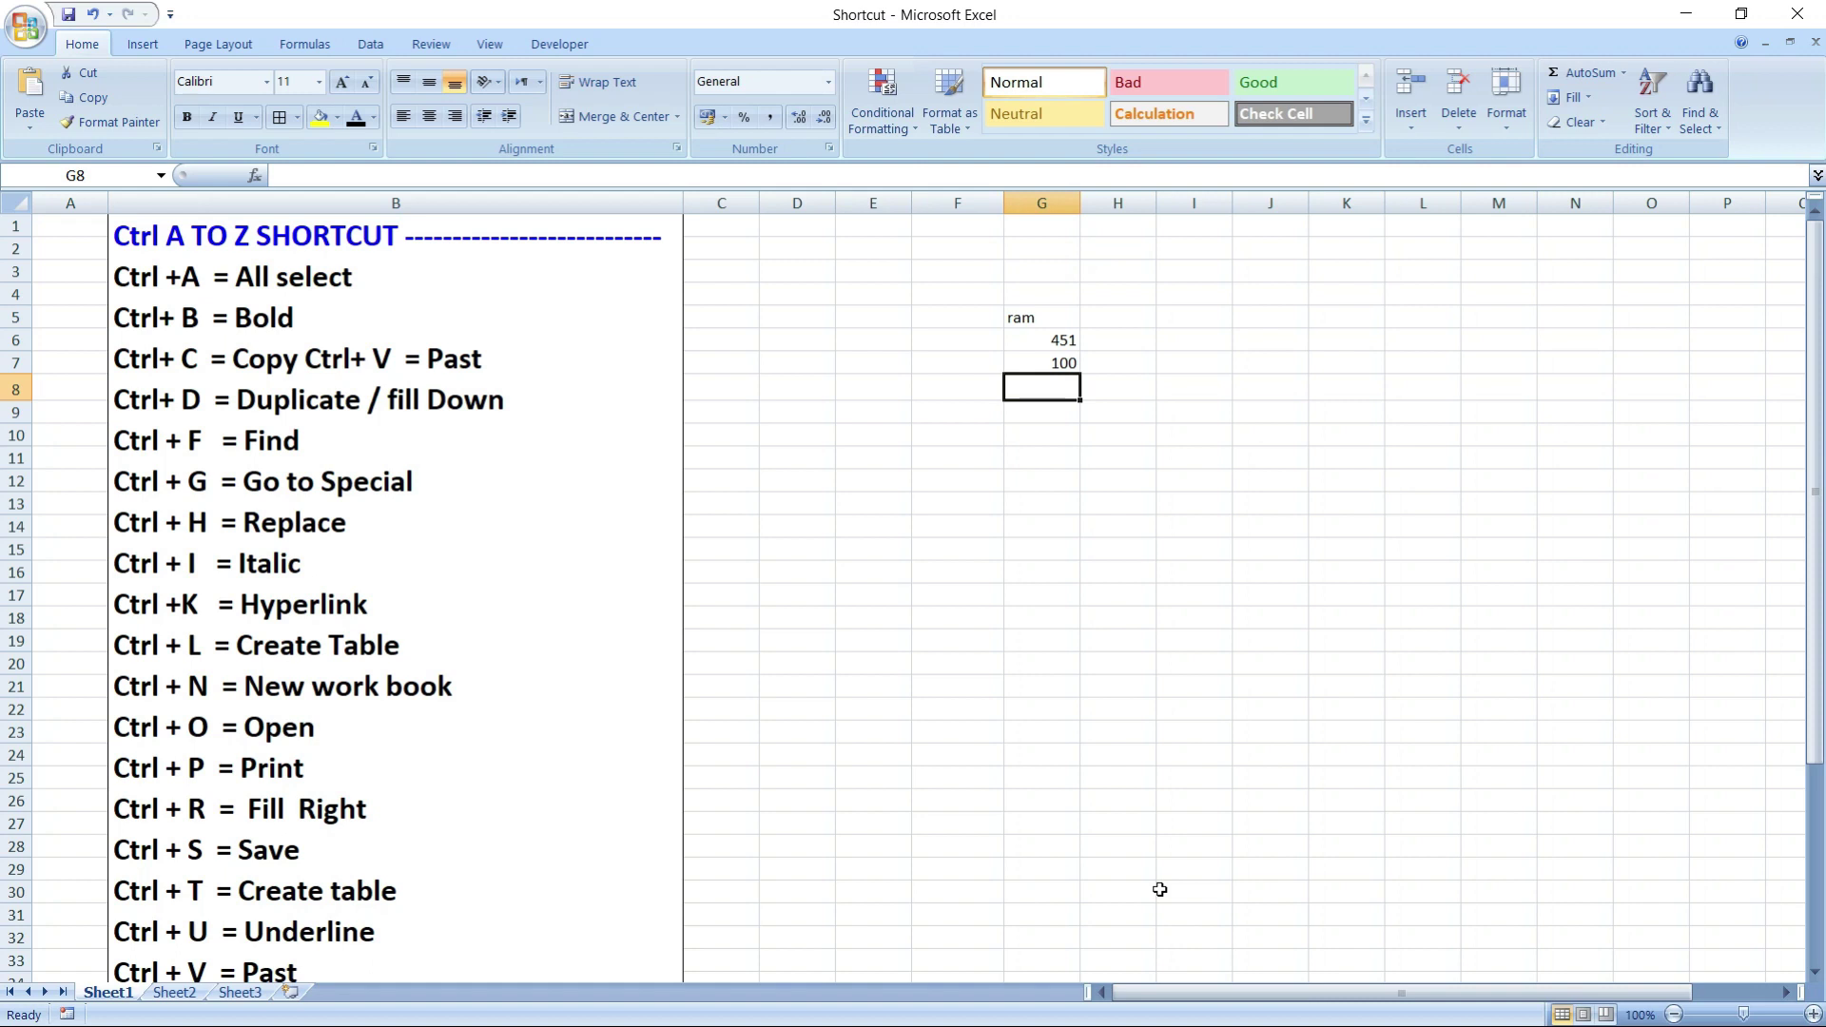
pyautogui.click(1103, 384)
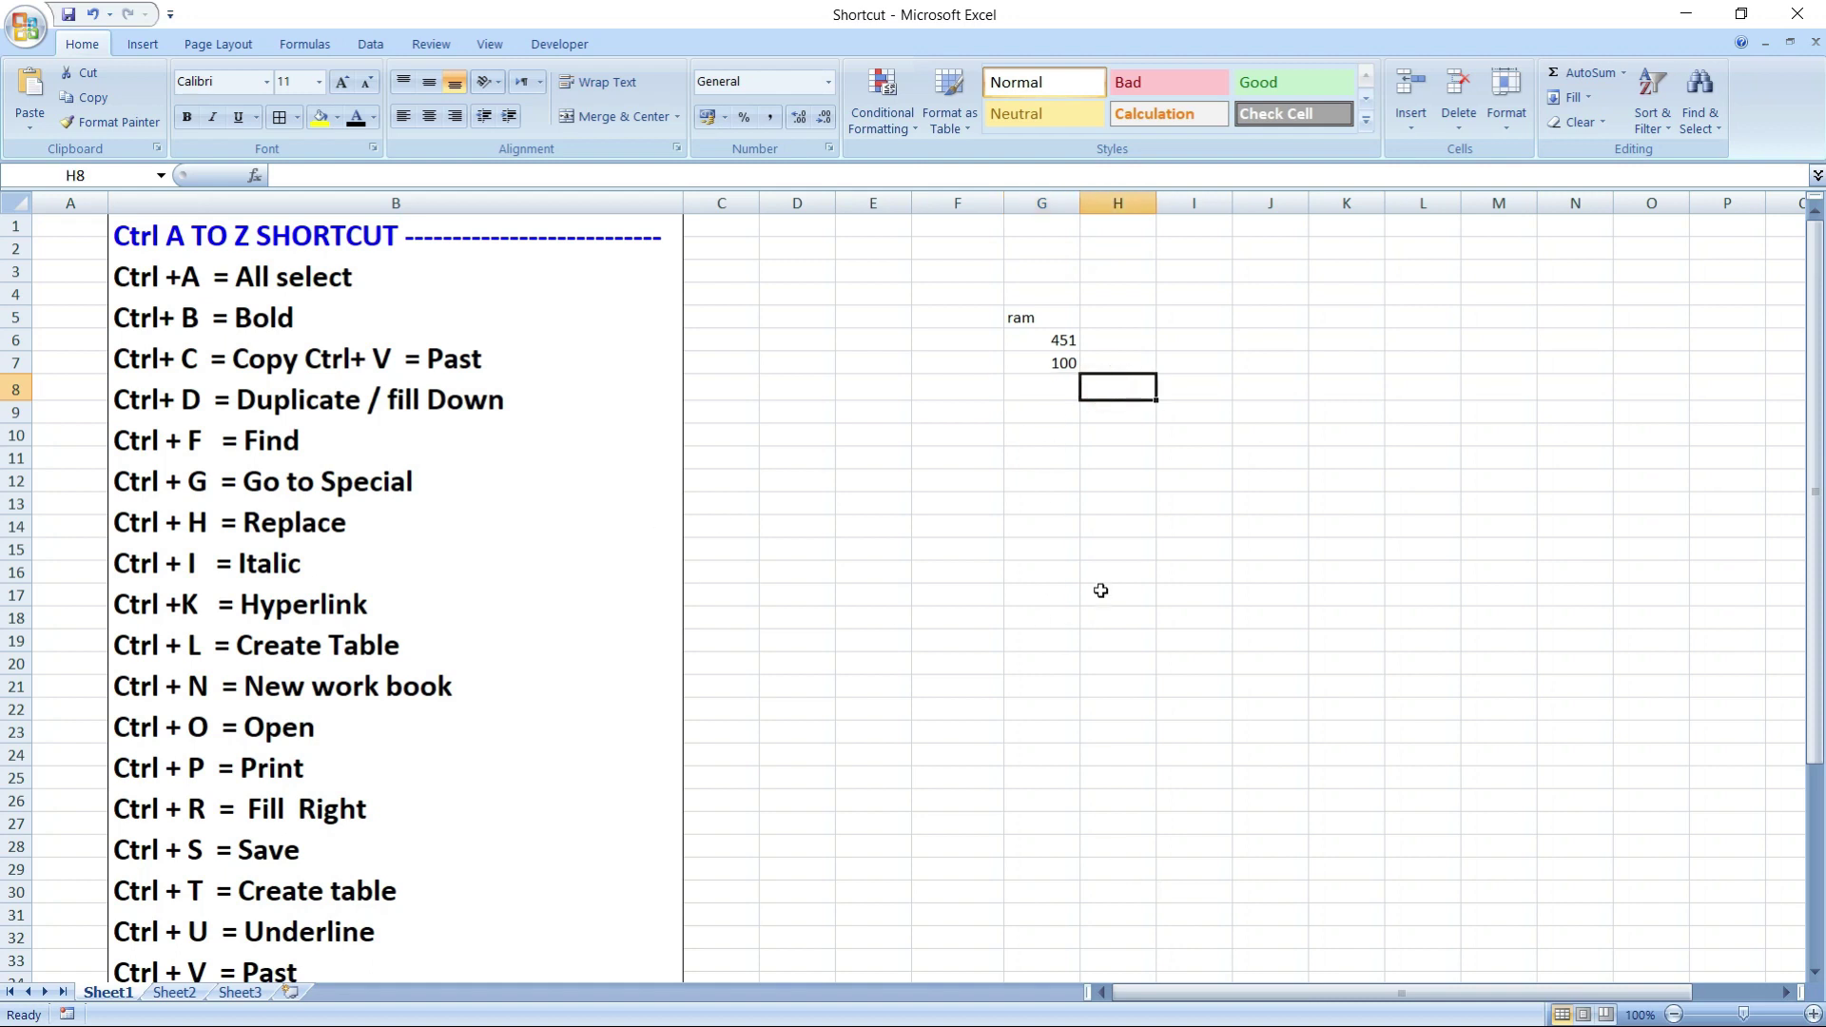
pyautogui.click(887, 370)
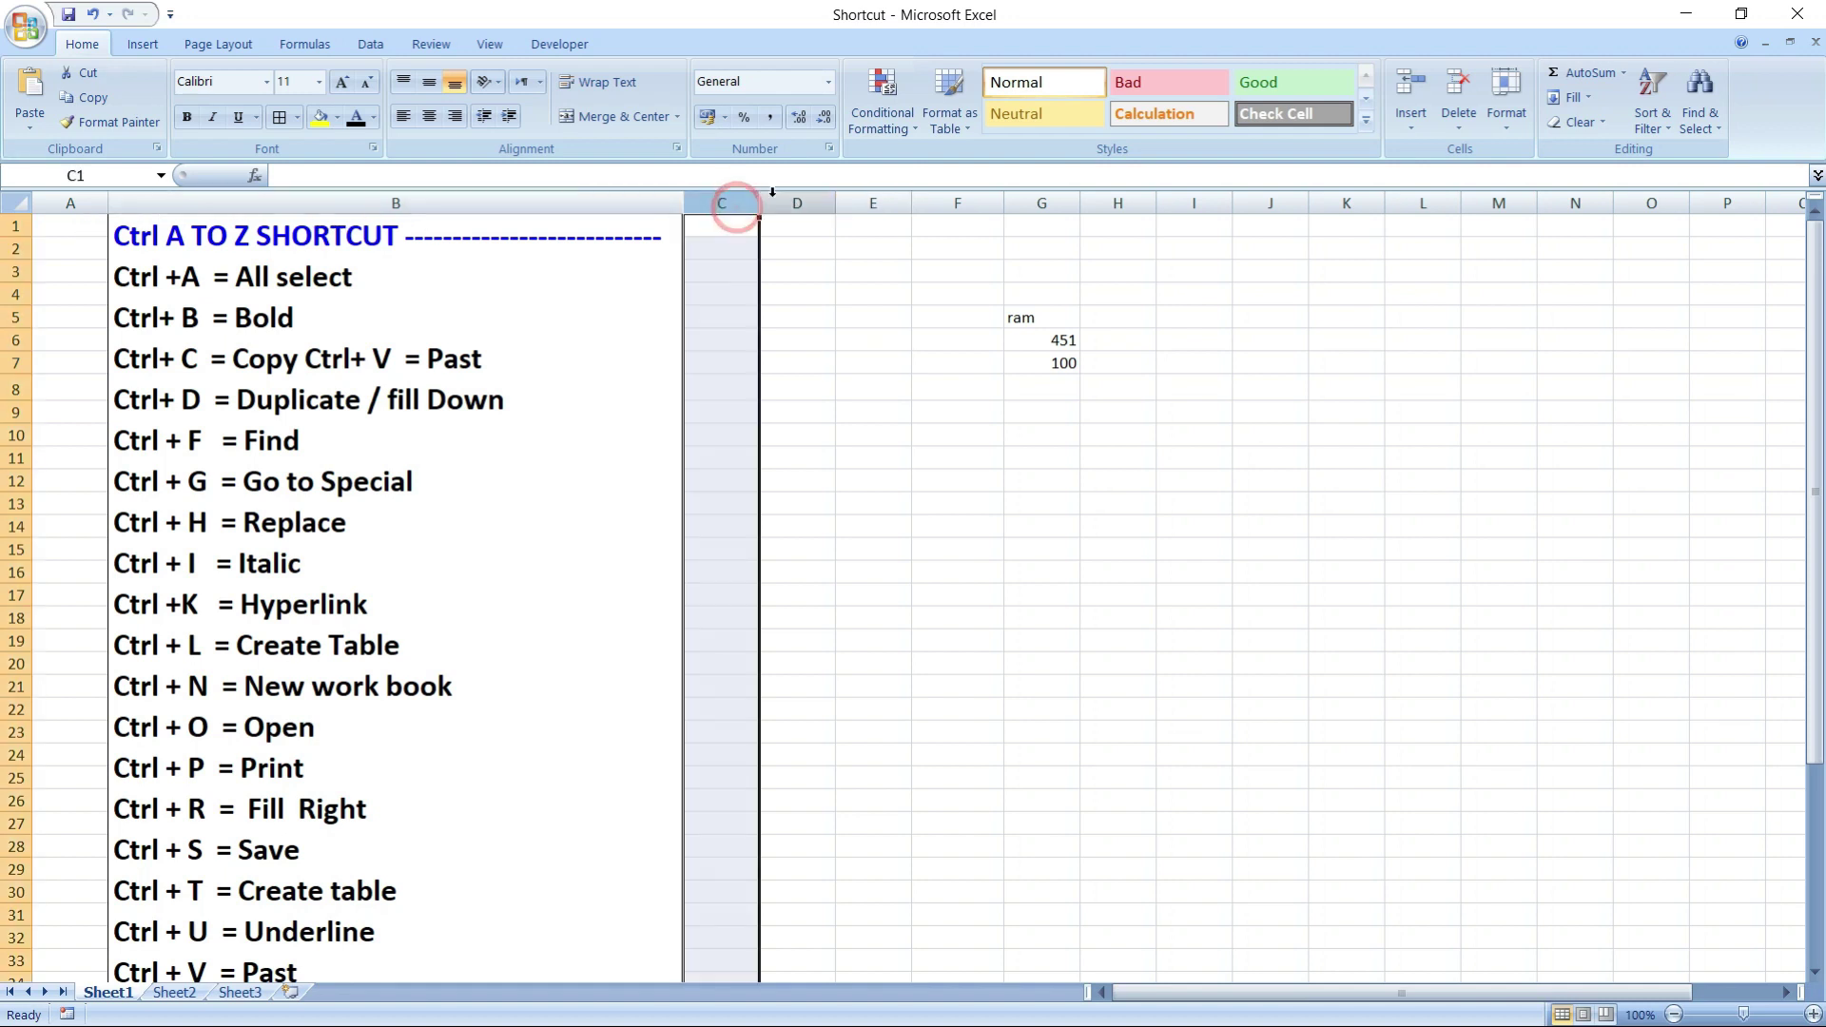
pyautogui.moveTo(732, 202); pyautogui.dragTo(801, 201)
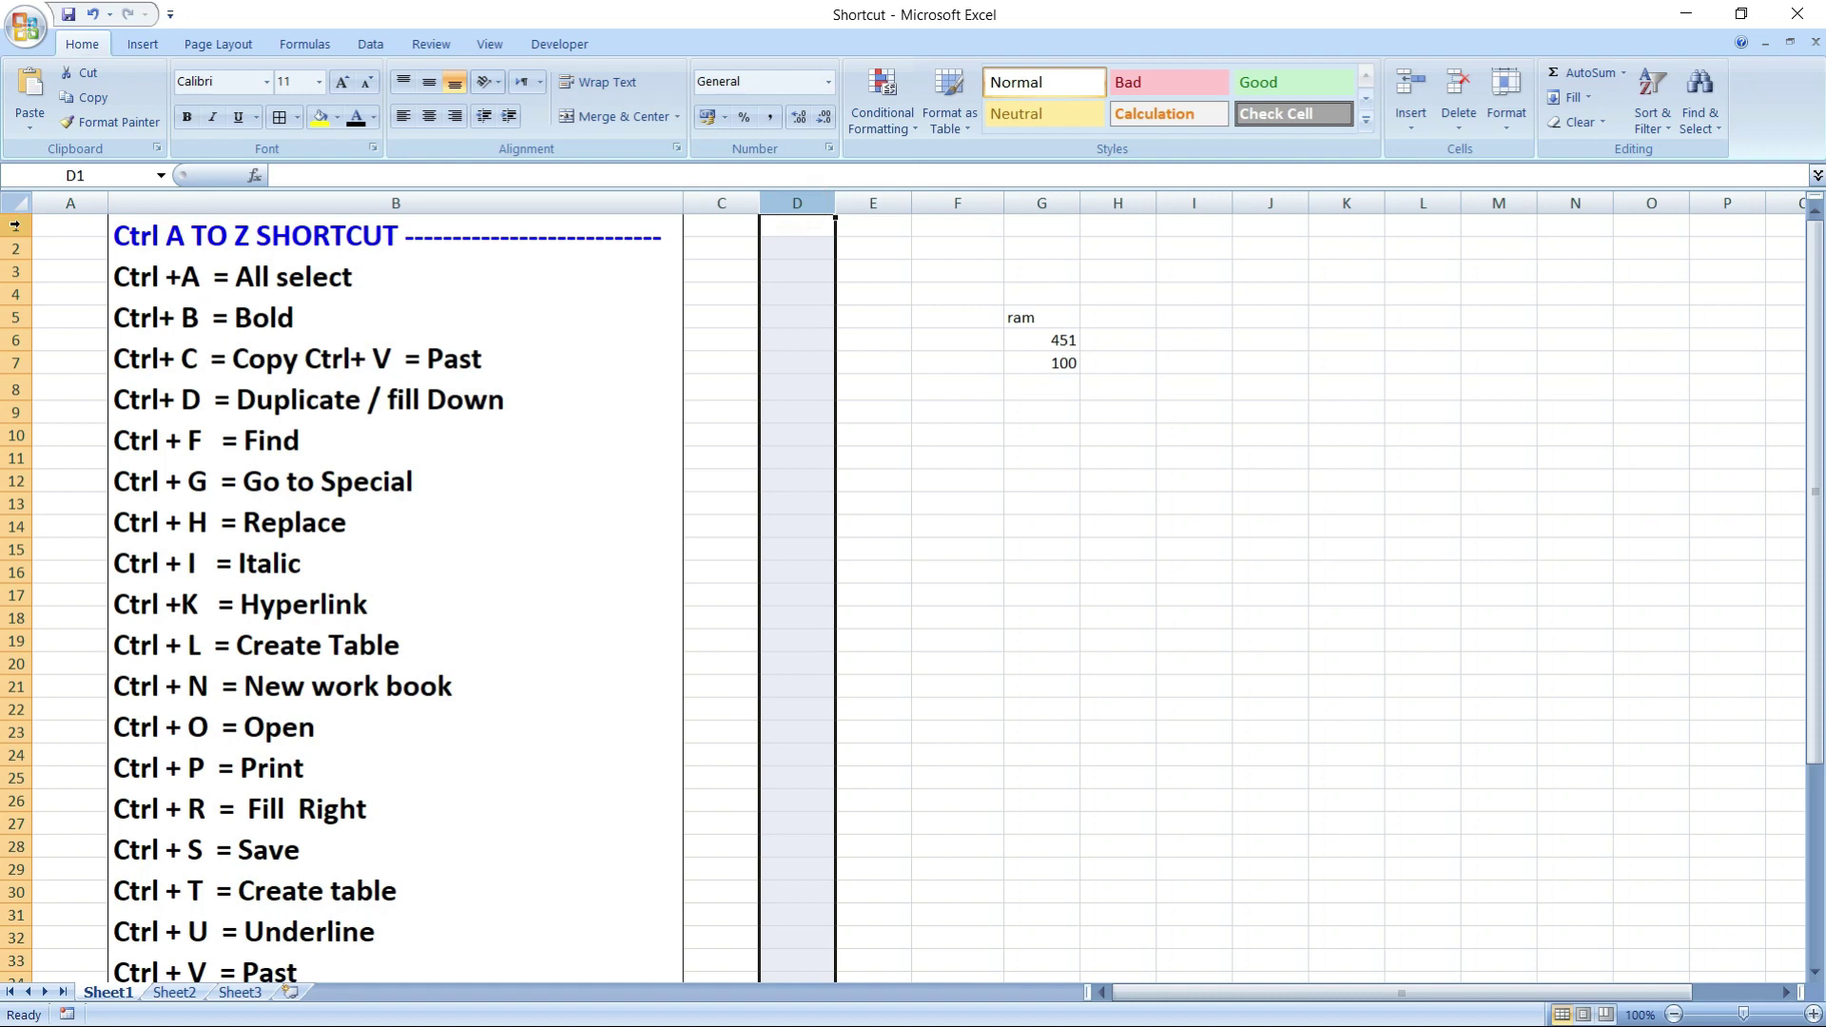
pyautogui.click(21, 226)
pyautogui.click(19, 294)
pyautogui.moveTo(21, 306)
pyautogui.mouseDown()
pyautogui.moveTo(26, 331)
pyautogui.moveTo(21, 305)
pyautogui.mouseUp()
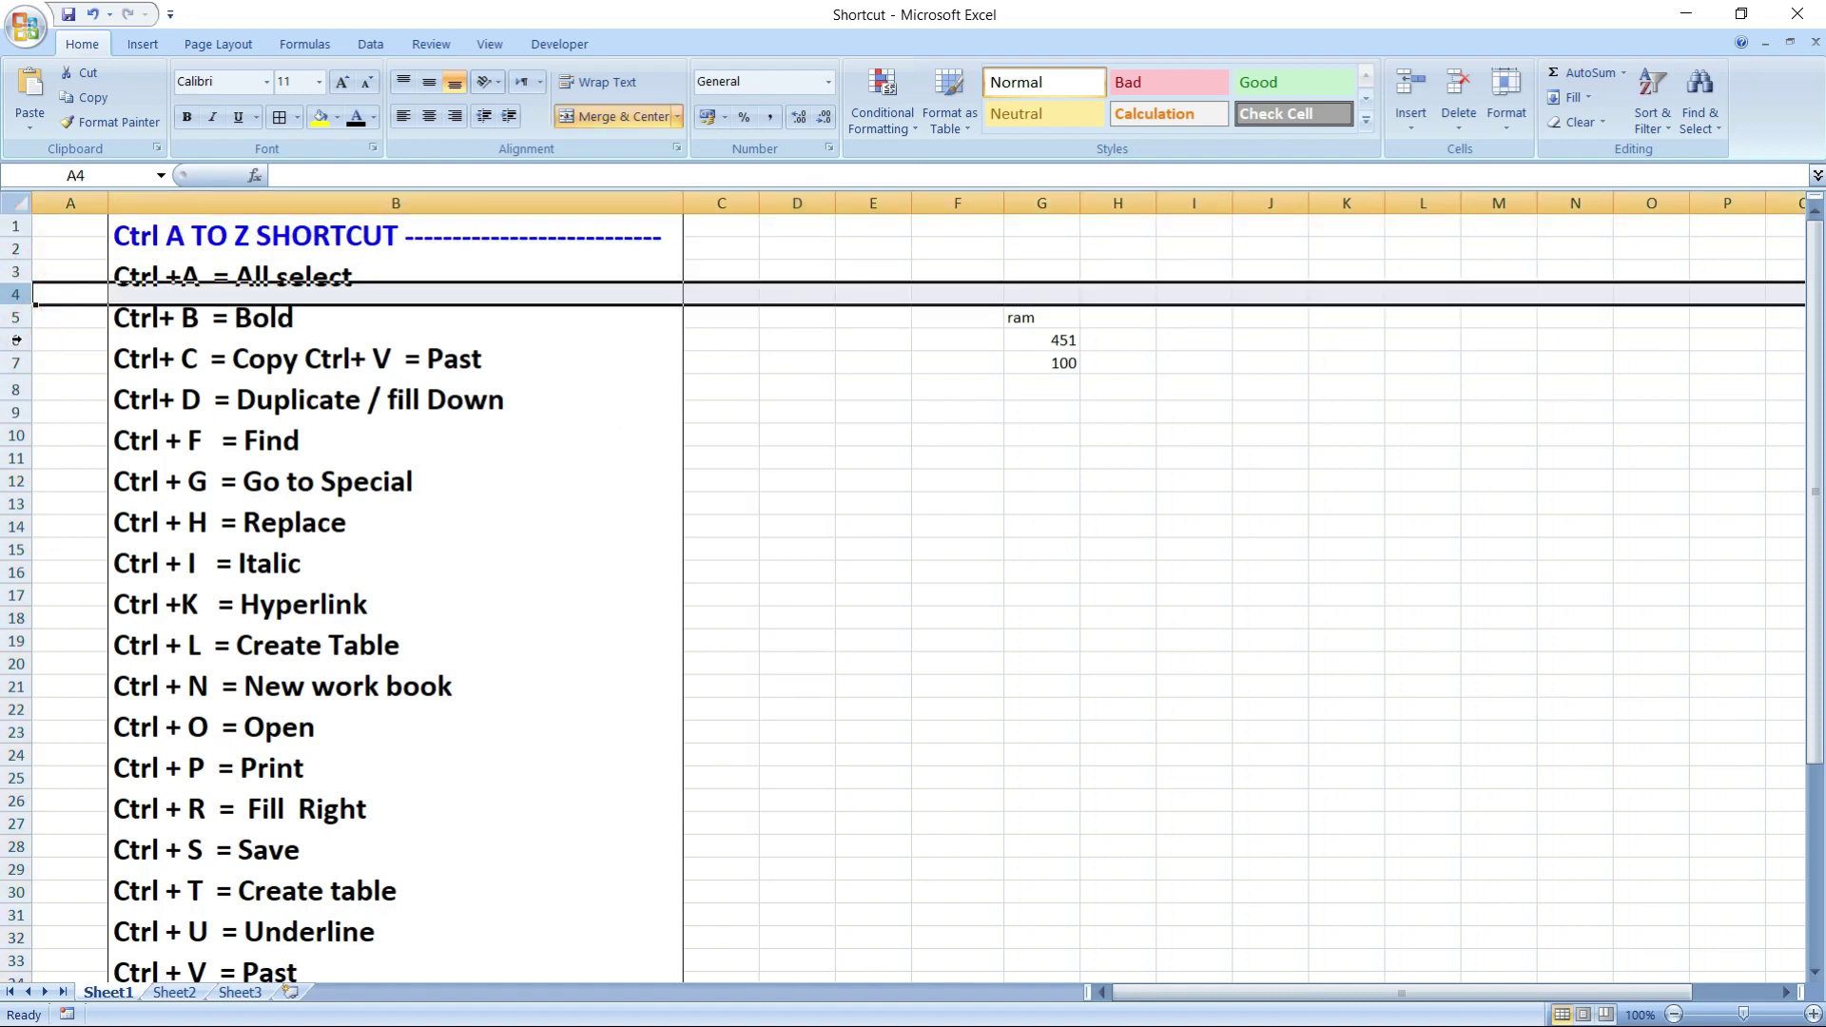
pyautogui.click(725, 203)
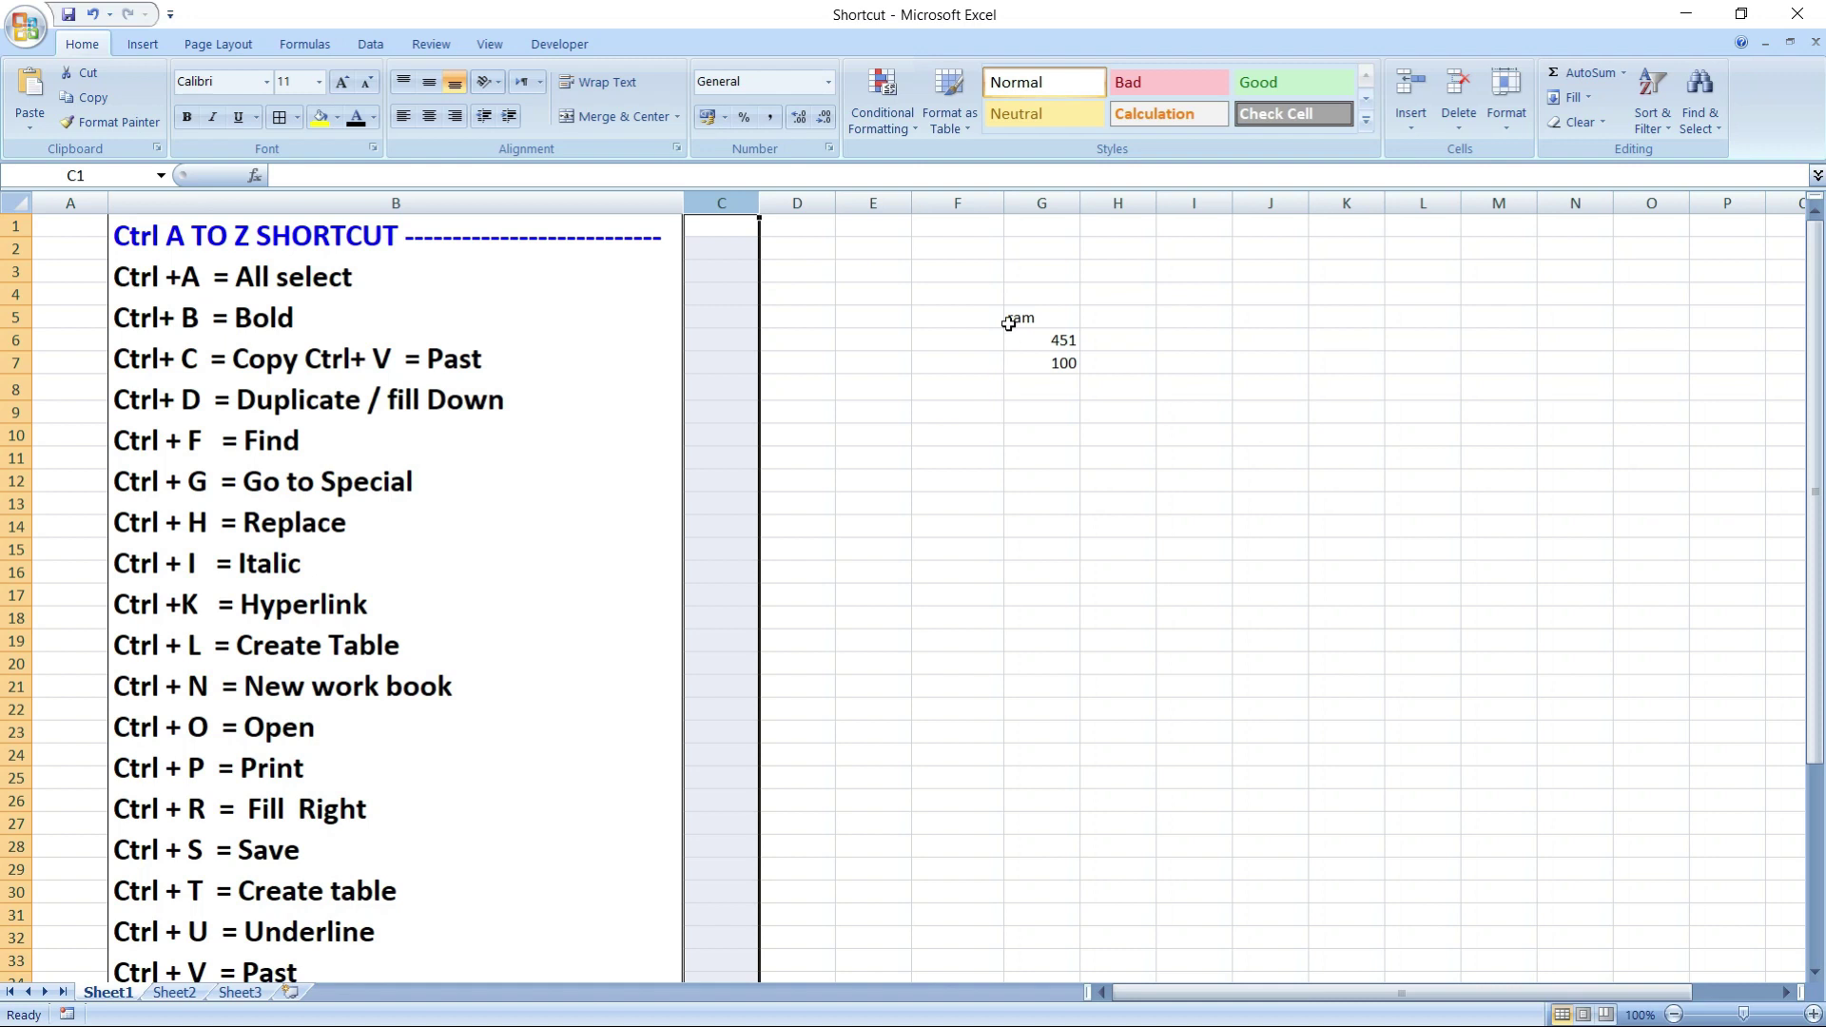
pyautogui.click(883, 385)
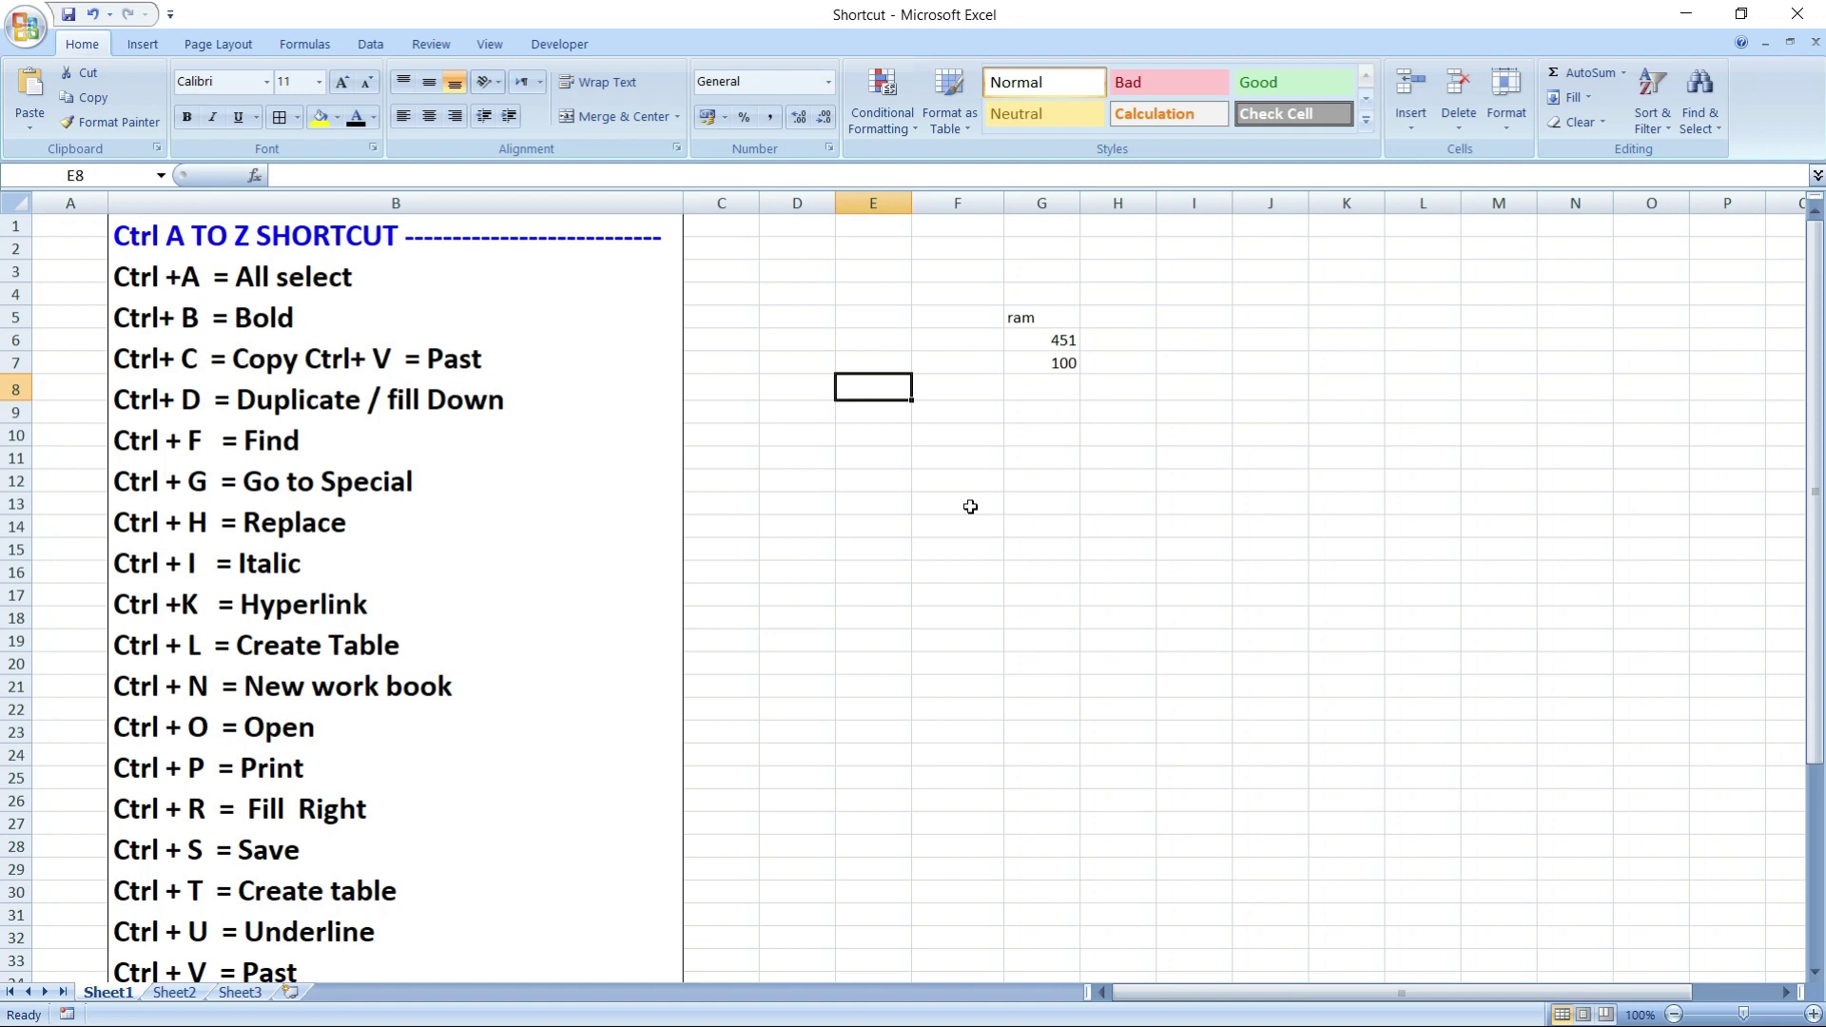
pyautogui.hotkey('ctrl', 'a')
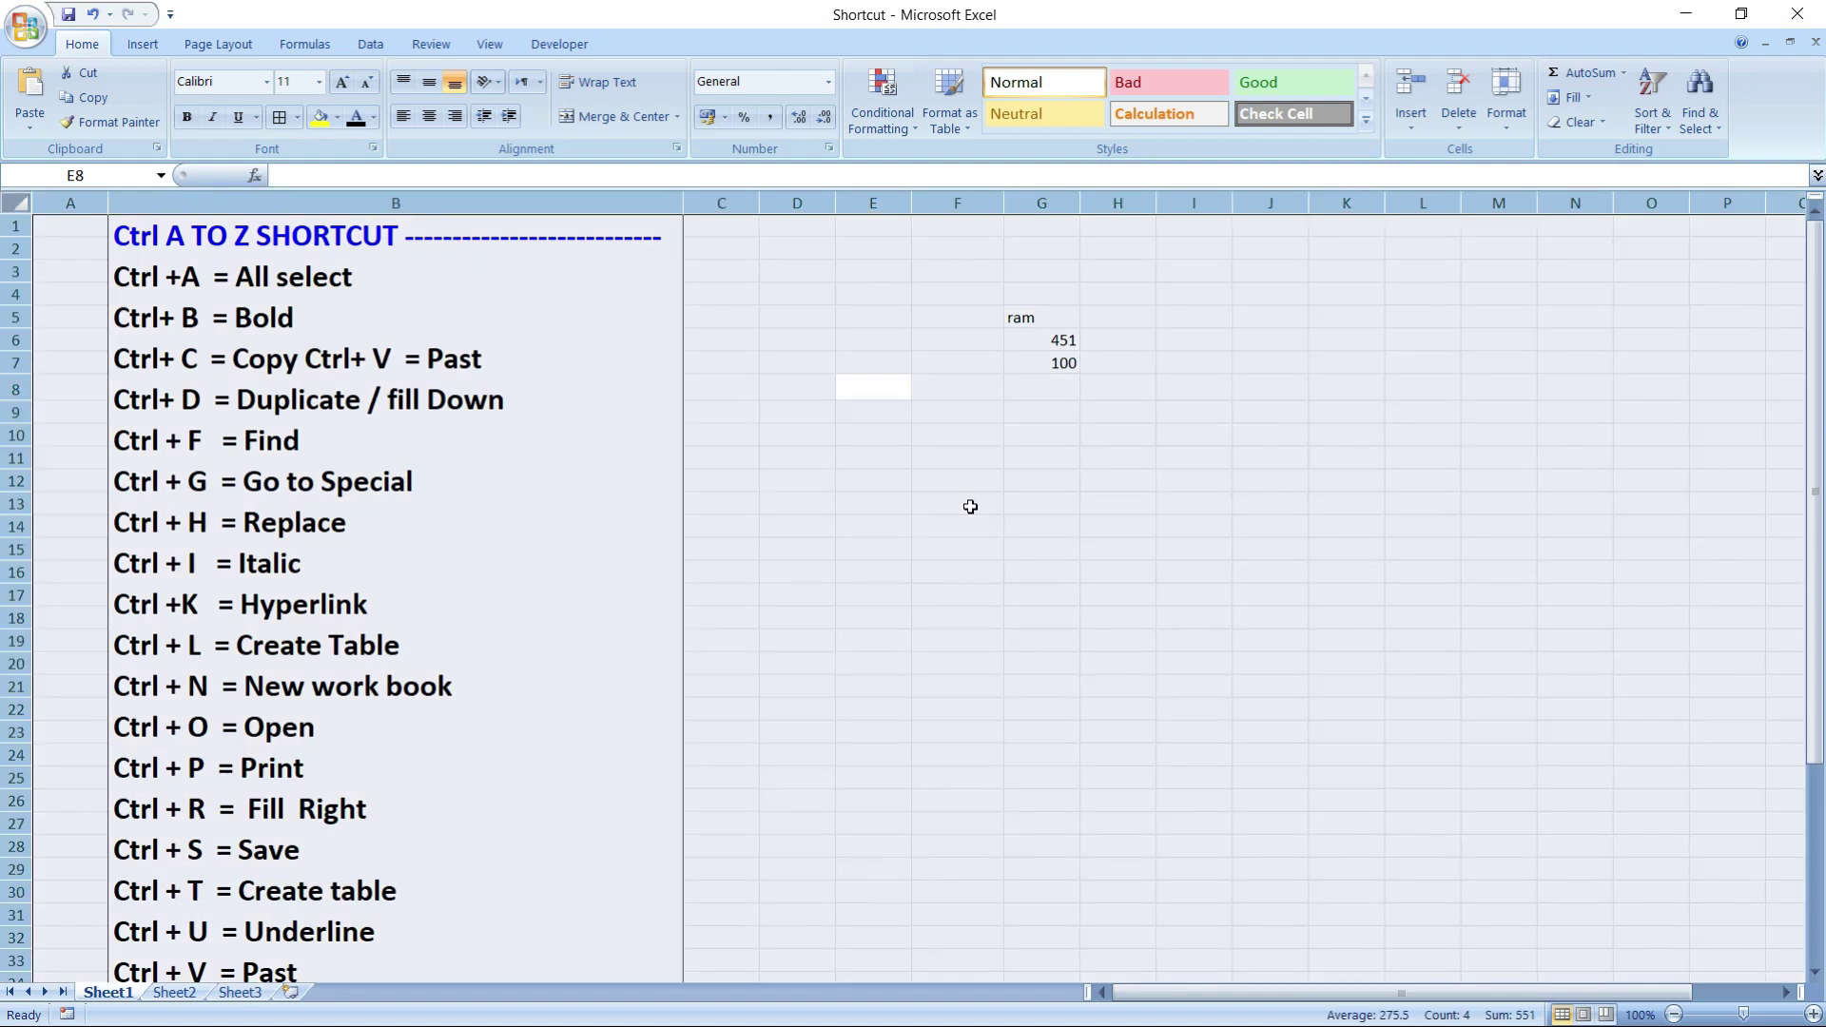
pyautogui.scroll(-5, 995, 536)
pyautogui.scroll(-9, 995, 536)
pyautogui.scroll(9, 994, 535)
pyautogui.scroll(5, 998, 545)
pyautogui.click(963, 504)
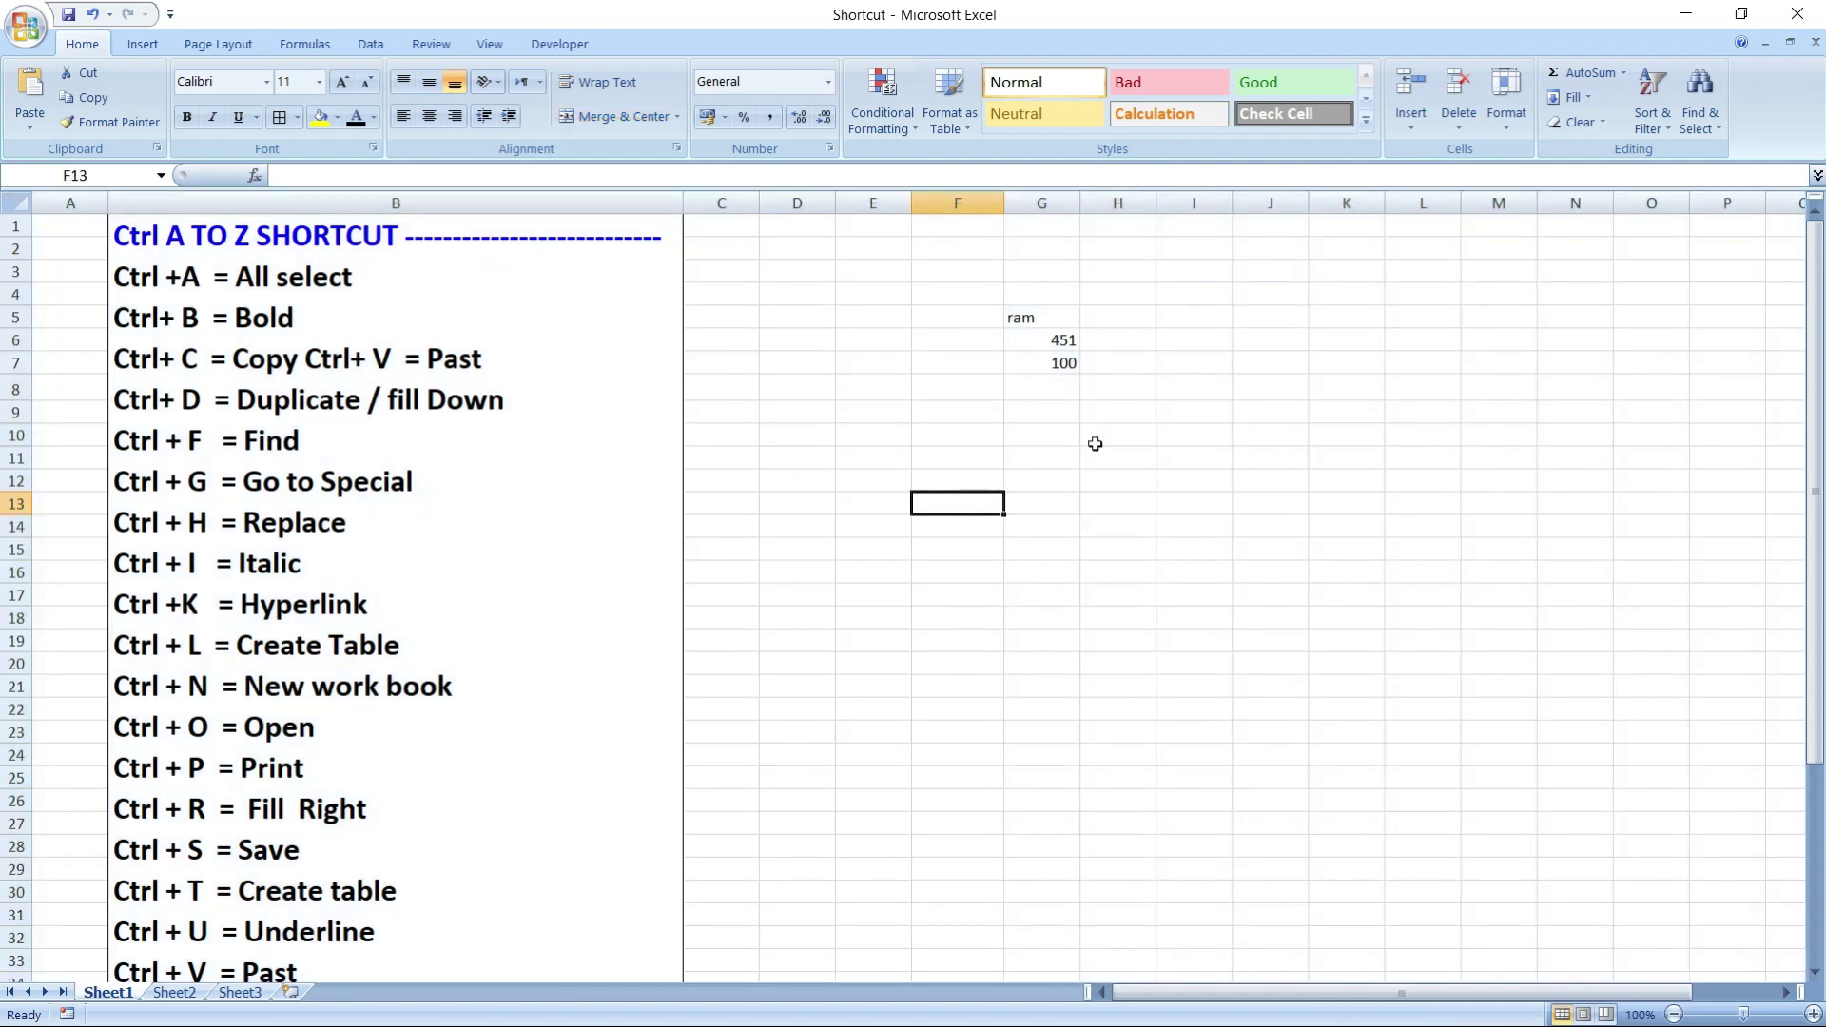
pyautogui.click(1350, 321)
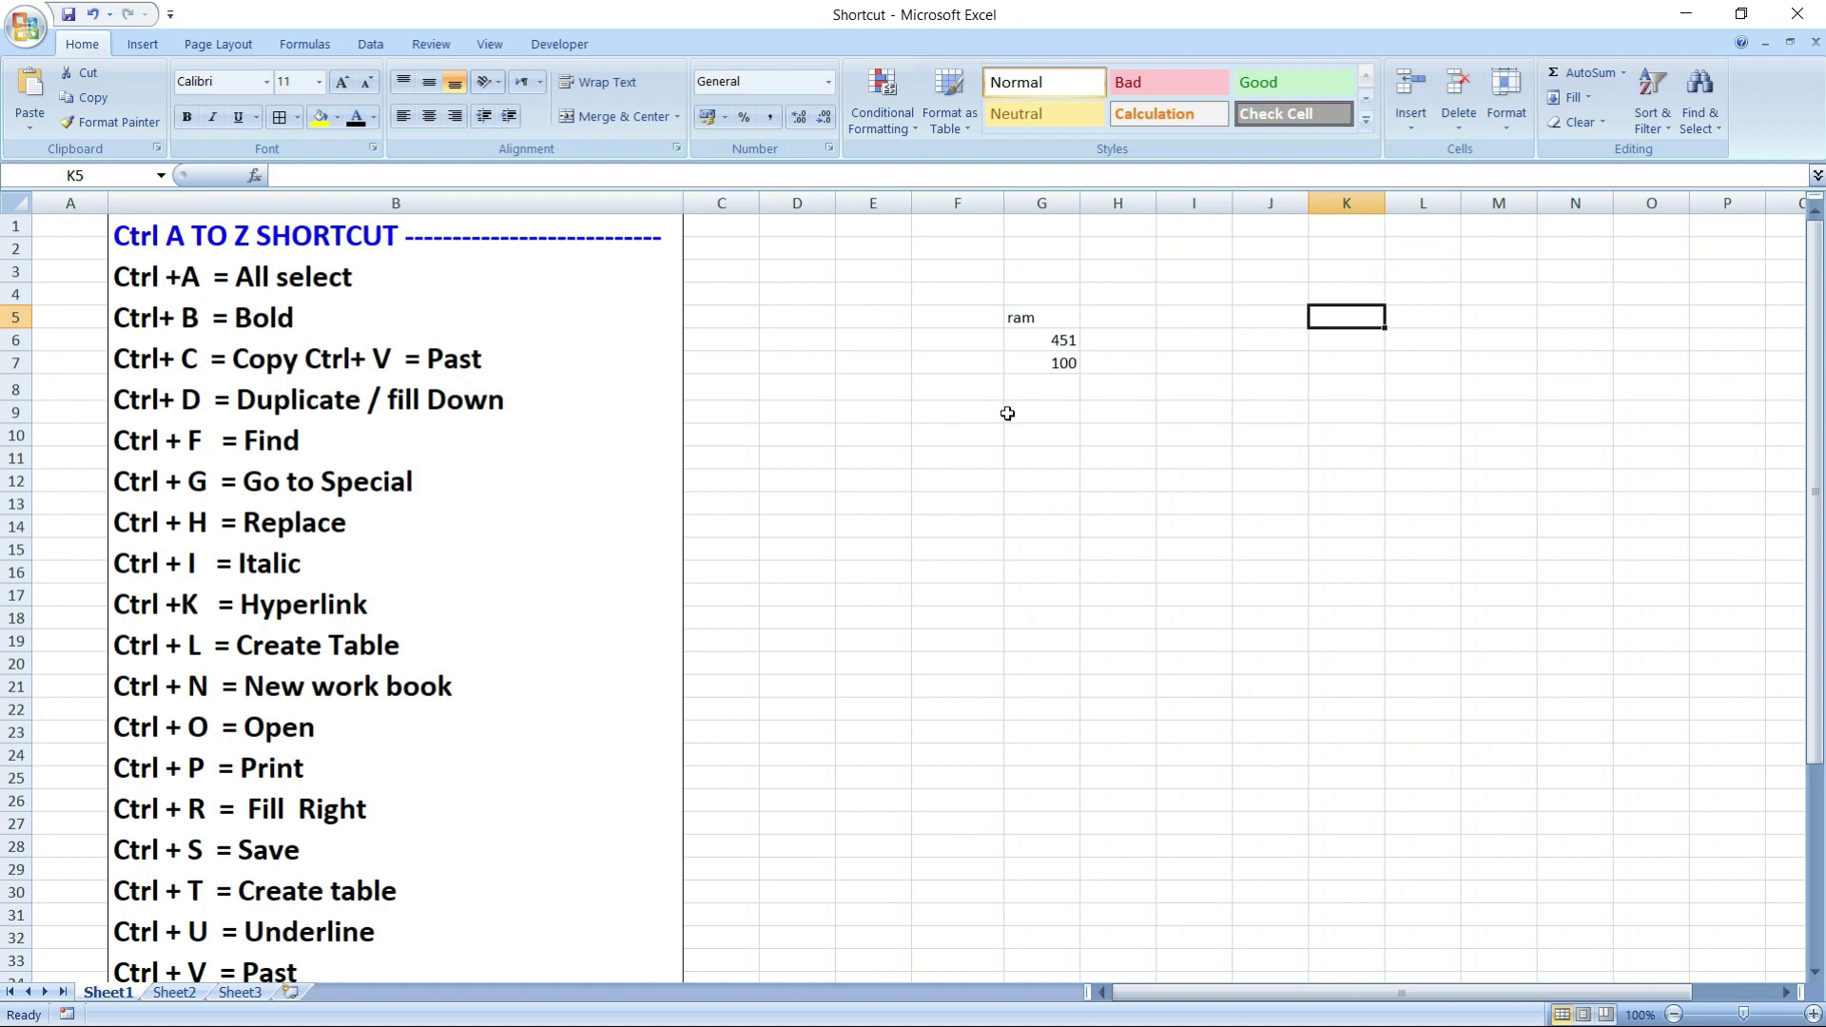
pyautogui.click(896, 363)
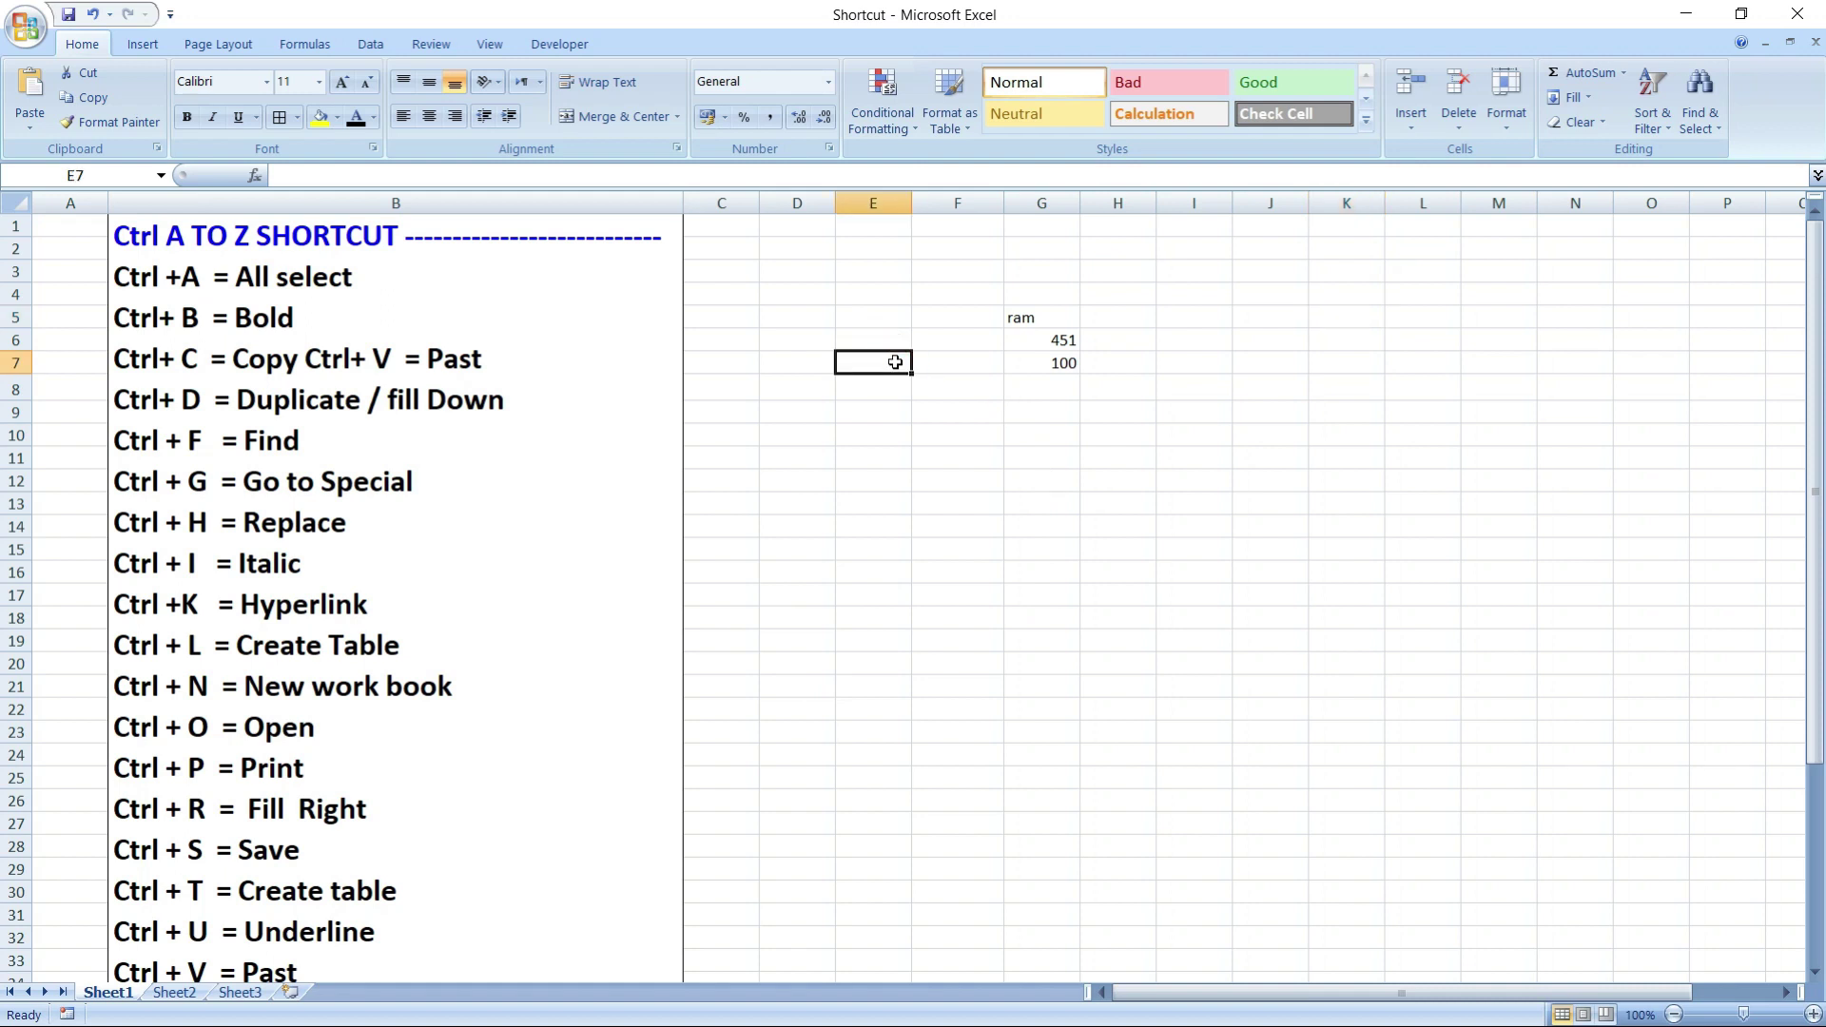
# - Enter 'dsi computer' in E7, widen column E to fit, and set font size 16
pyautogui.write('ds')
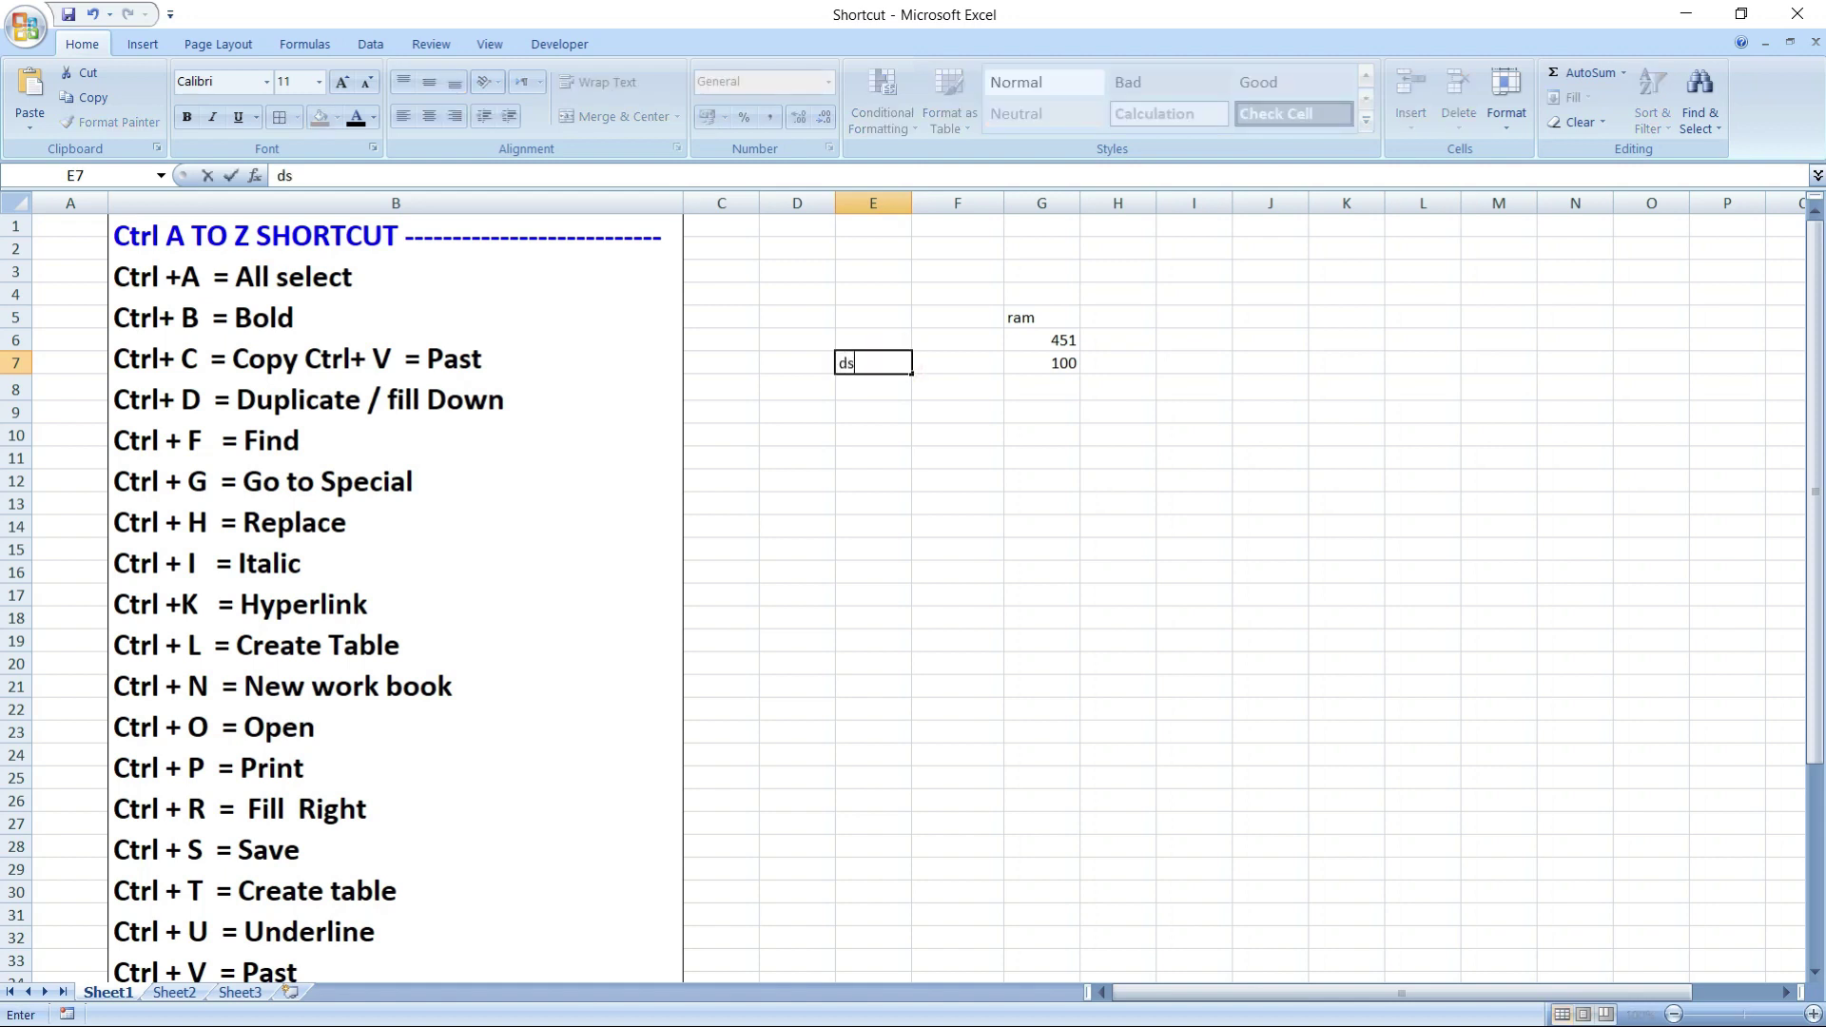
pyautogui.write('i computer')
pyautogui.click(884, 530)
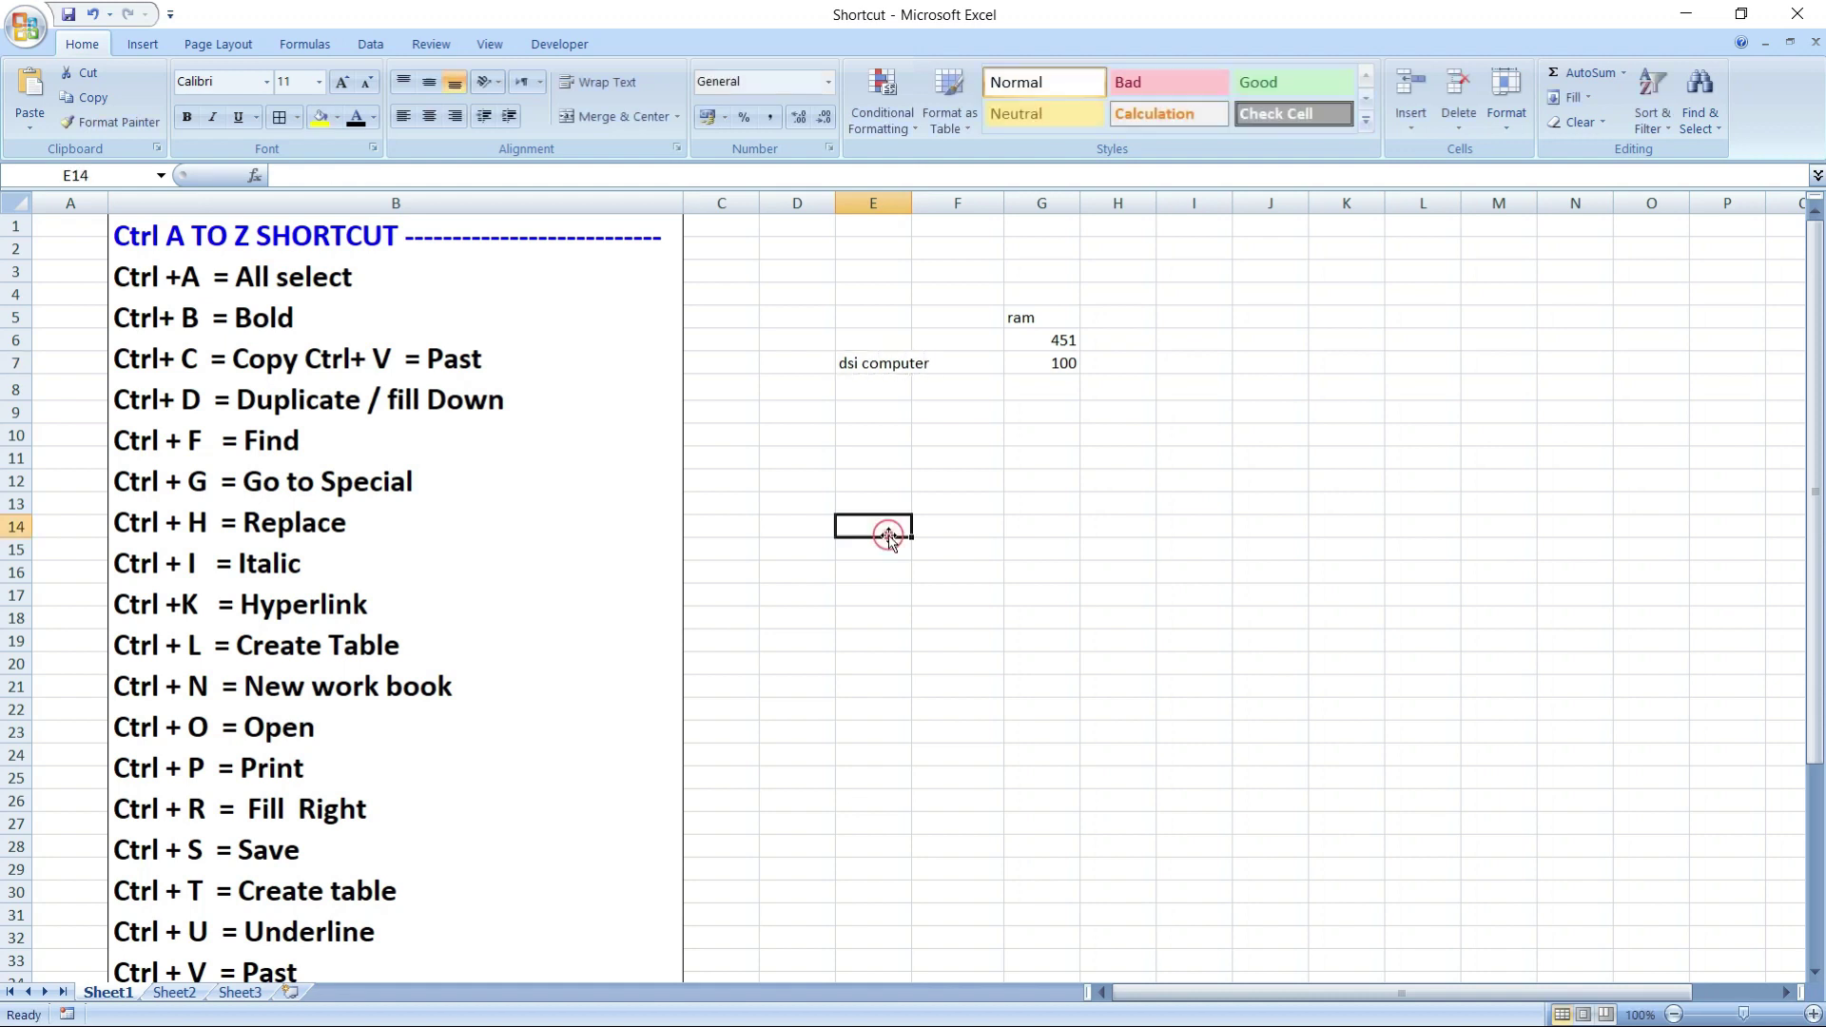
pyautogui.moveTo(917, 196); pyautogui.dragTo(1058, 199)
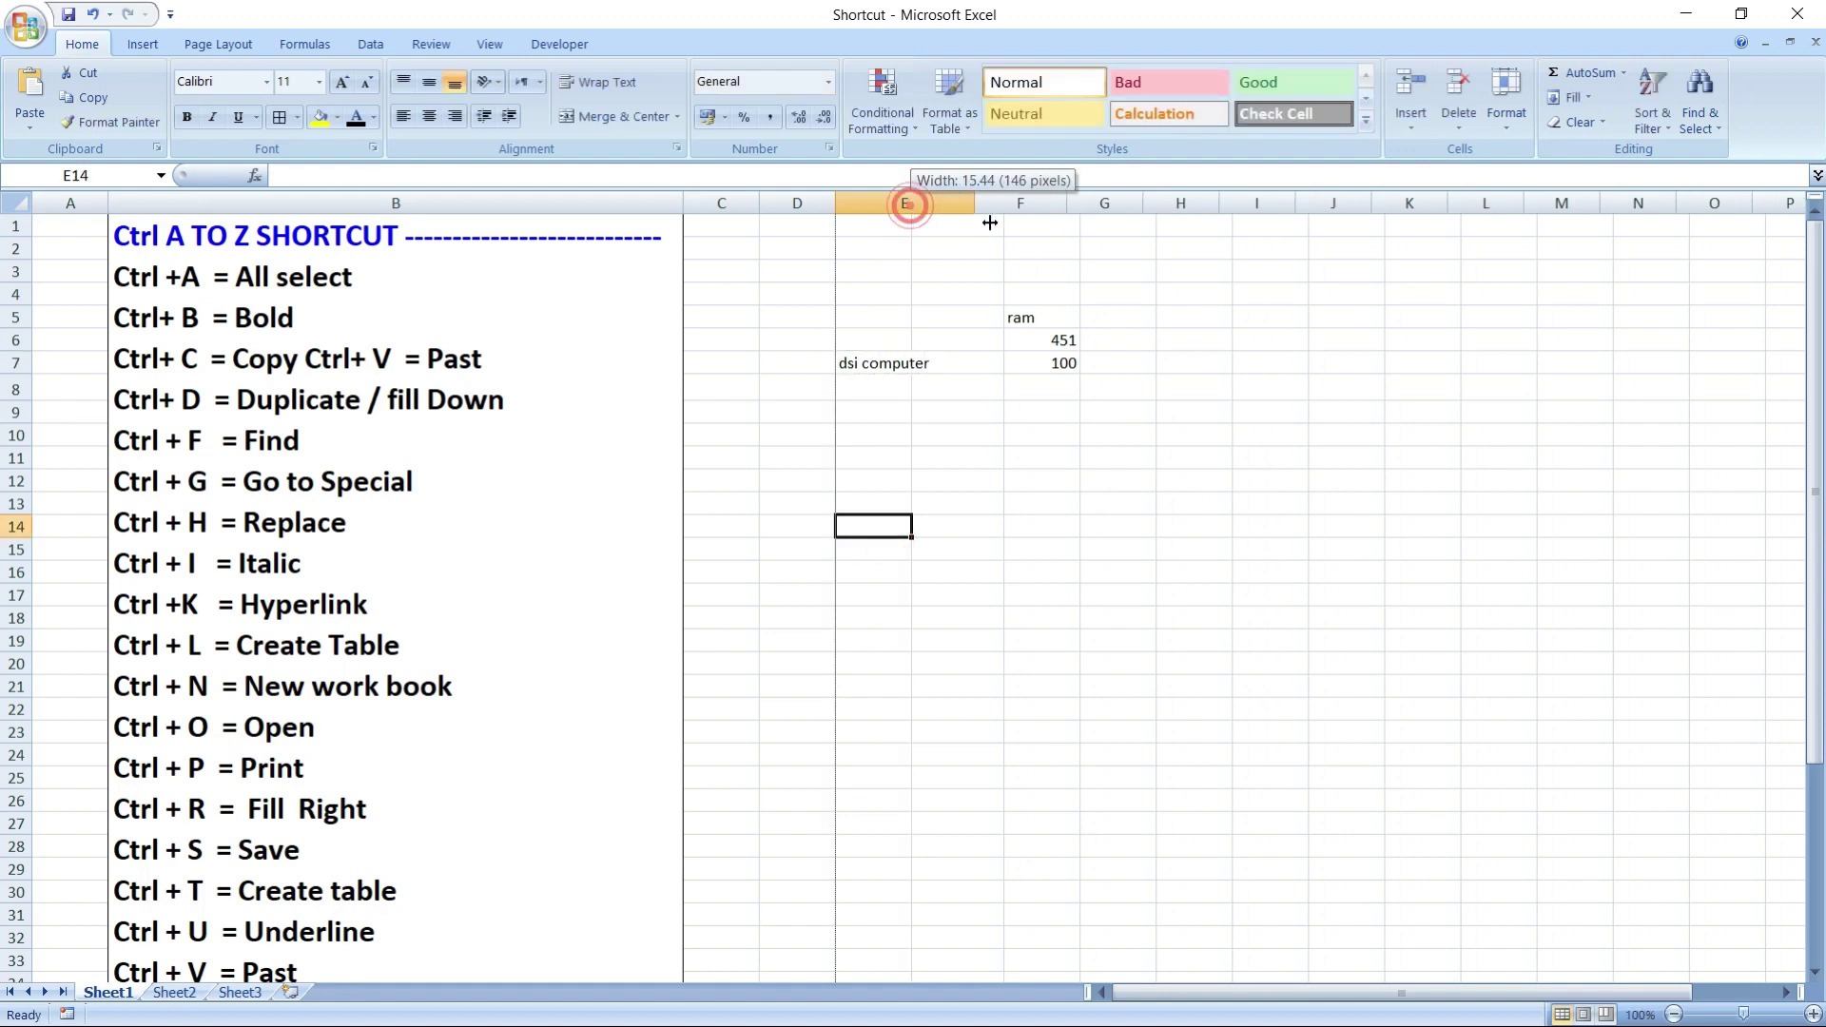
pyautogui.click(929, 362)
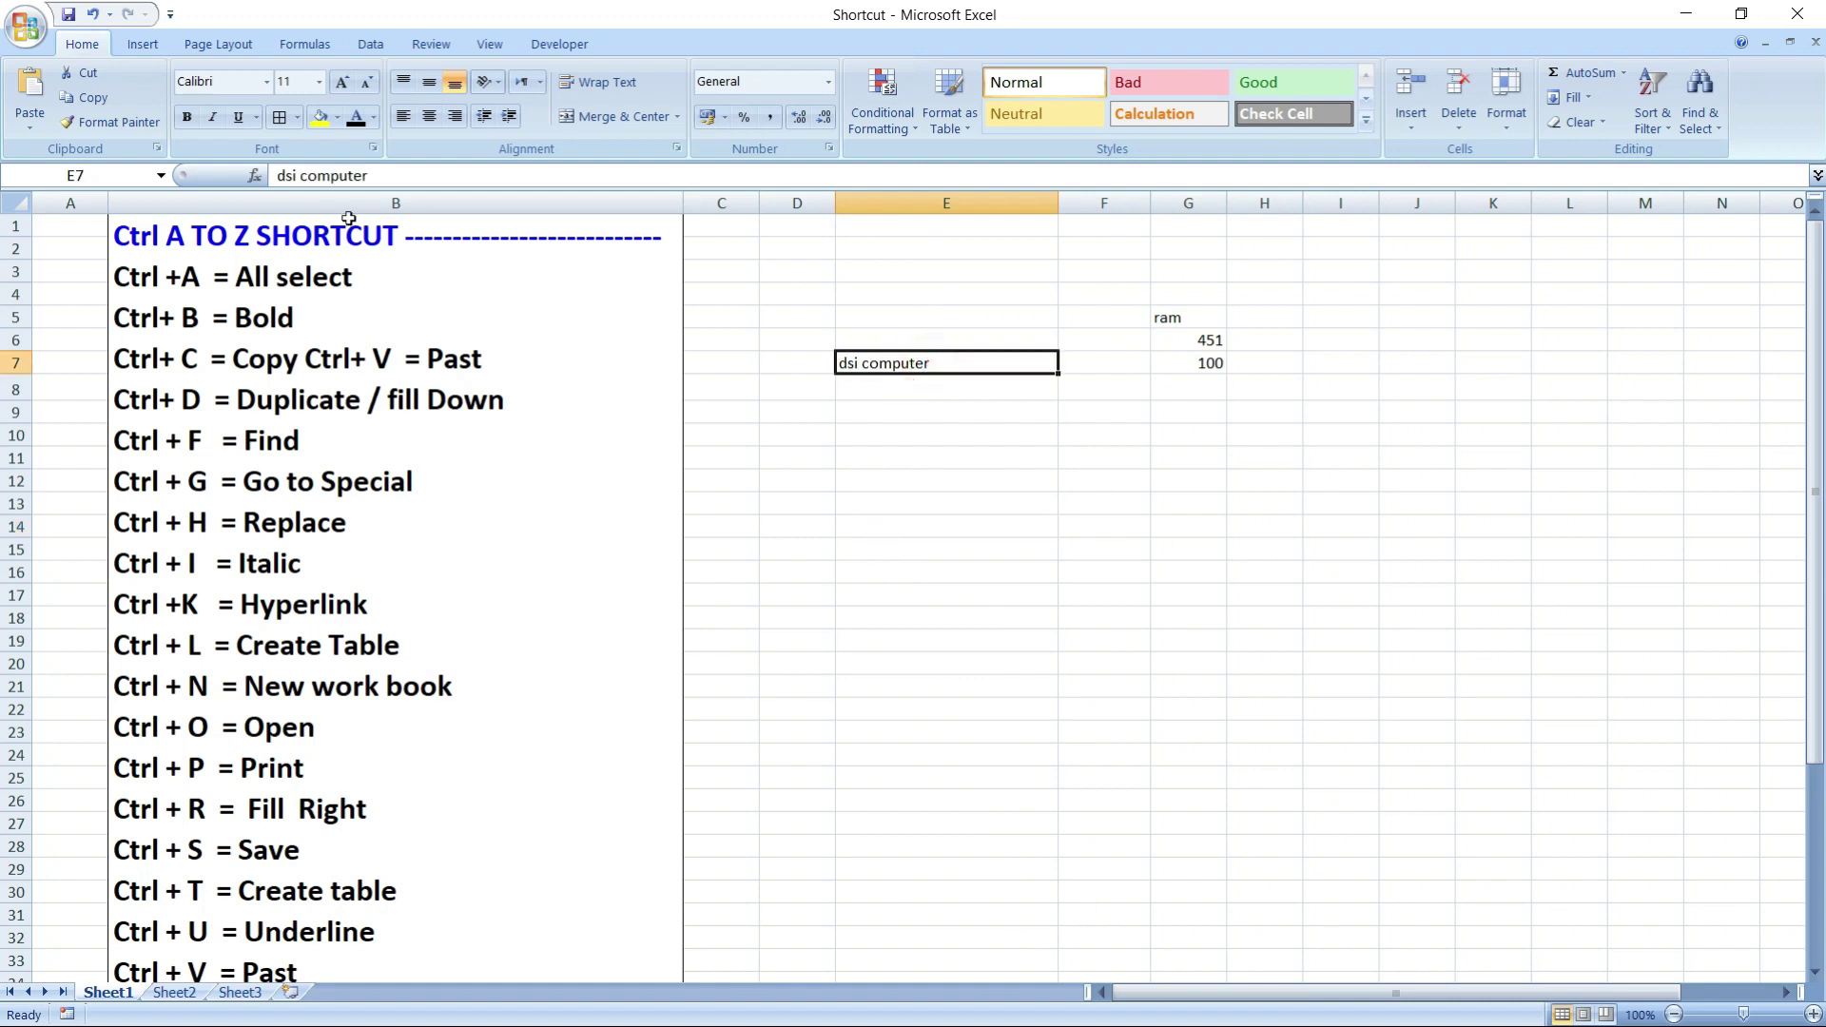
pyautogui.click(319, 84)
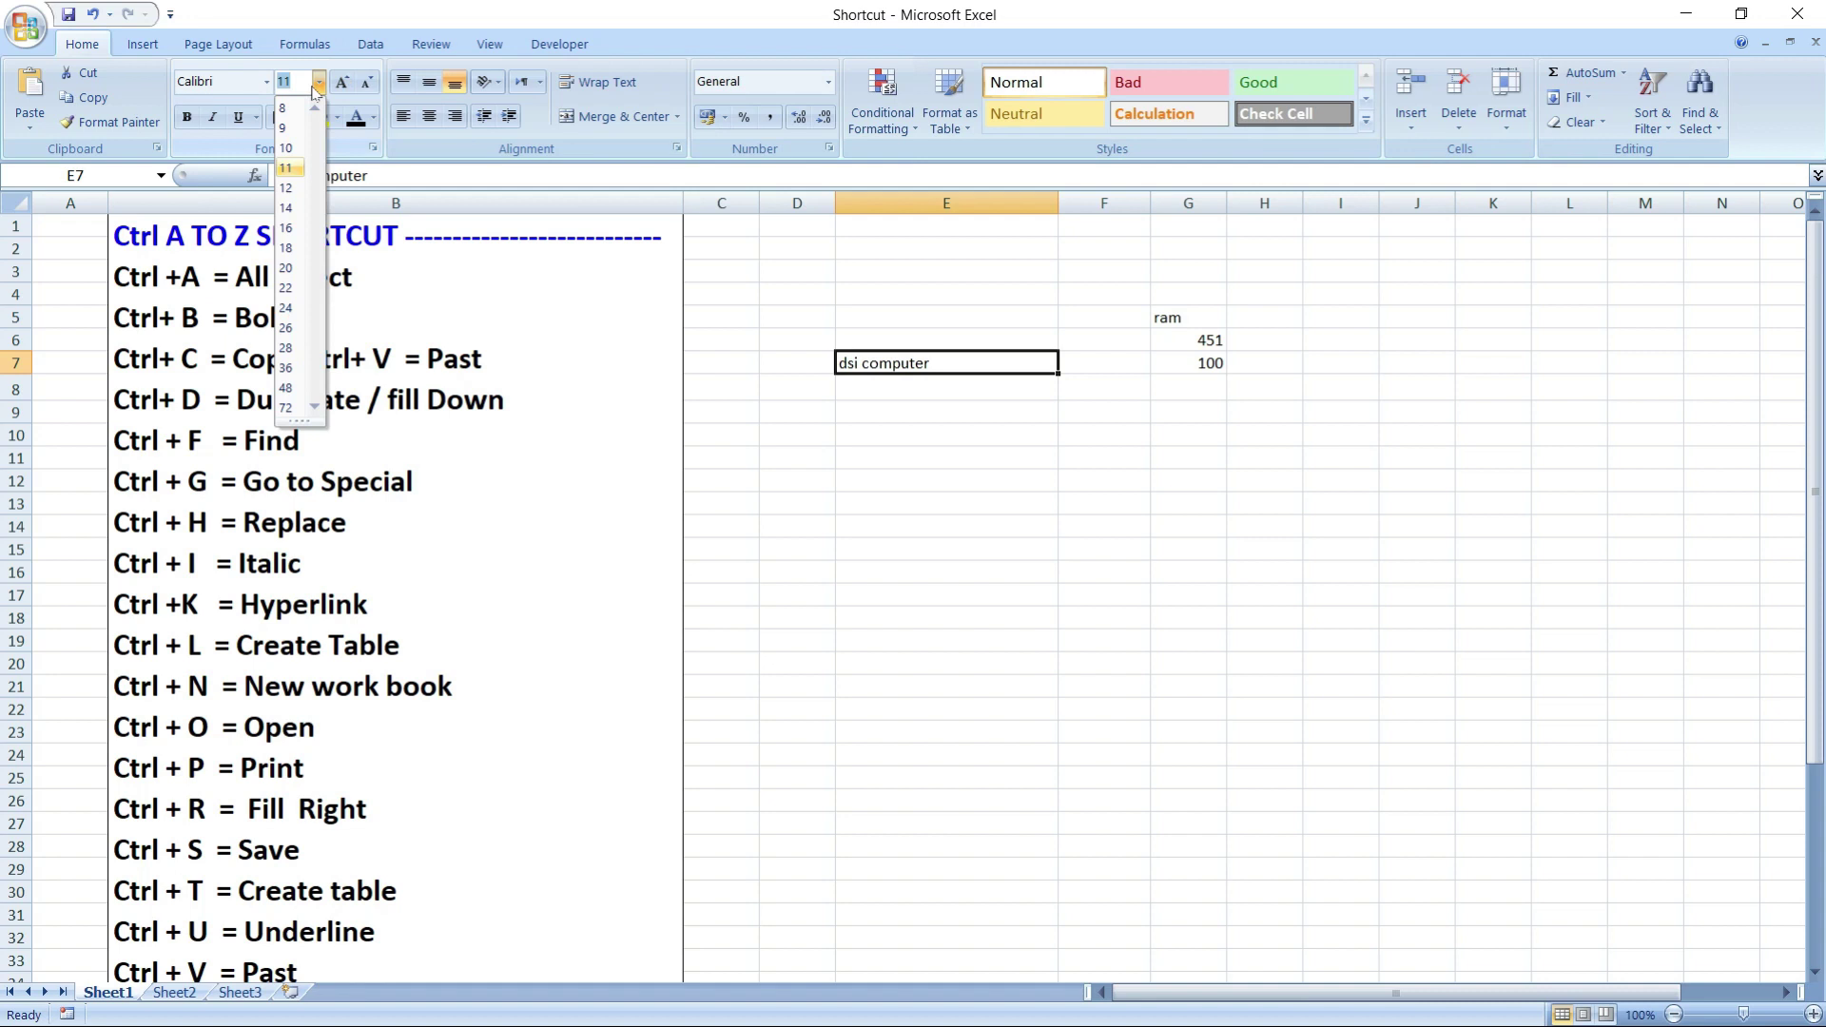
pyautogui.click(286, 229)
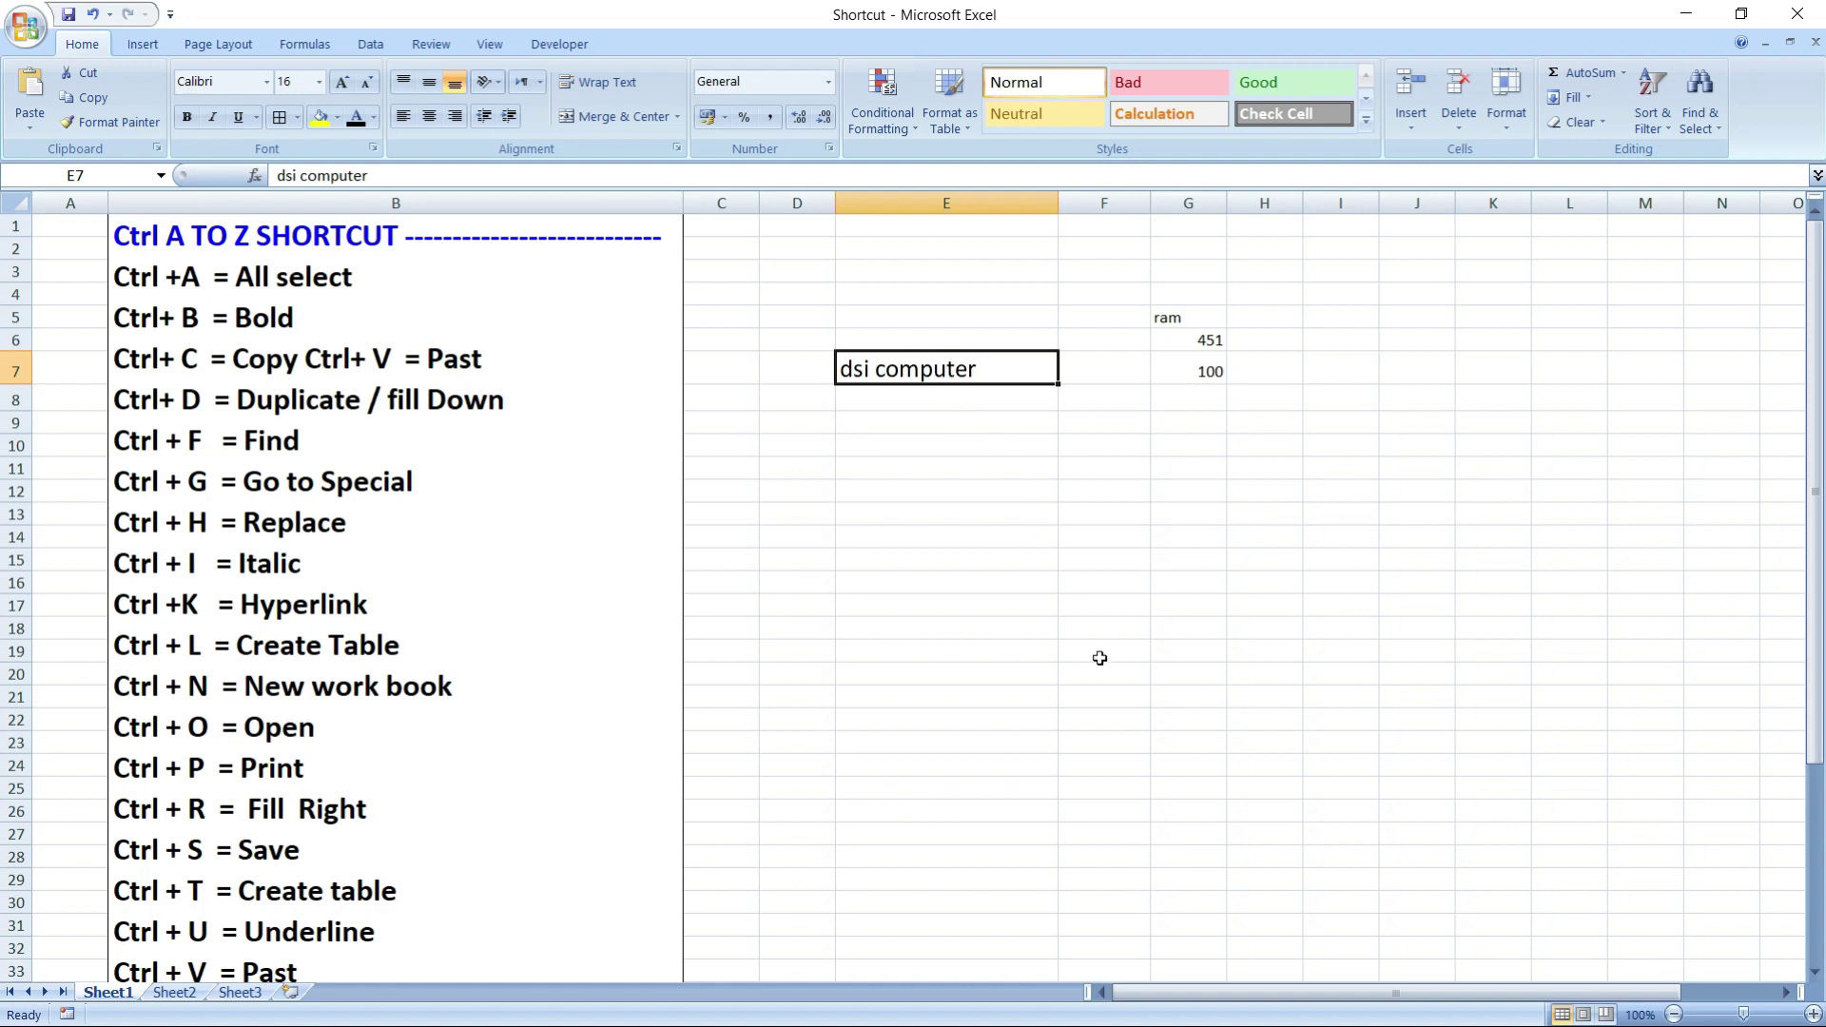
# - Toggle bold on E7 off and back on so the text ends up bold
pyautogui.hotkey('ctrl', 'b')
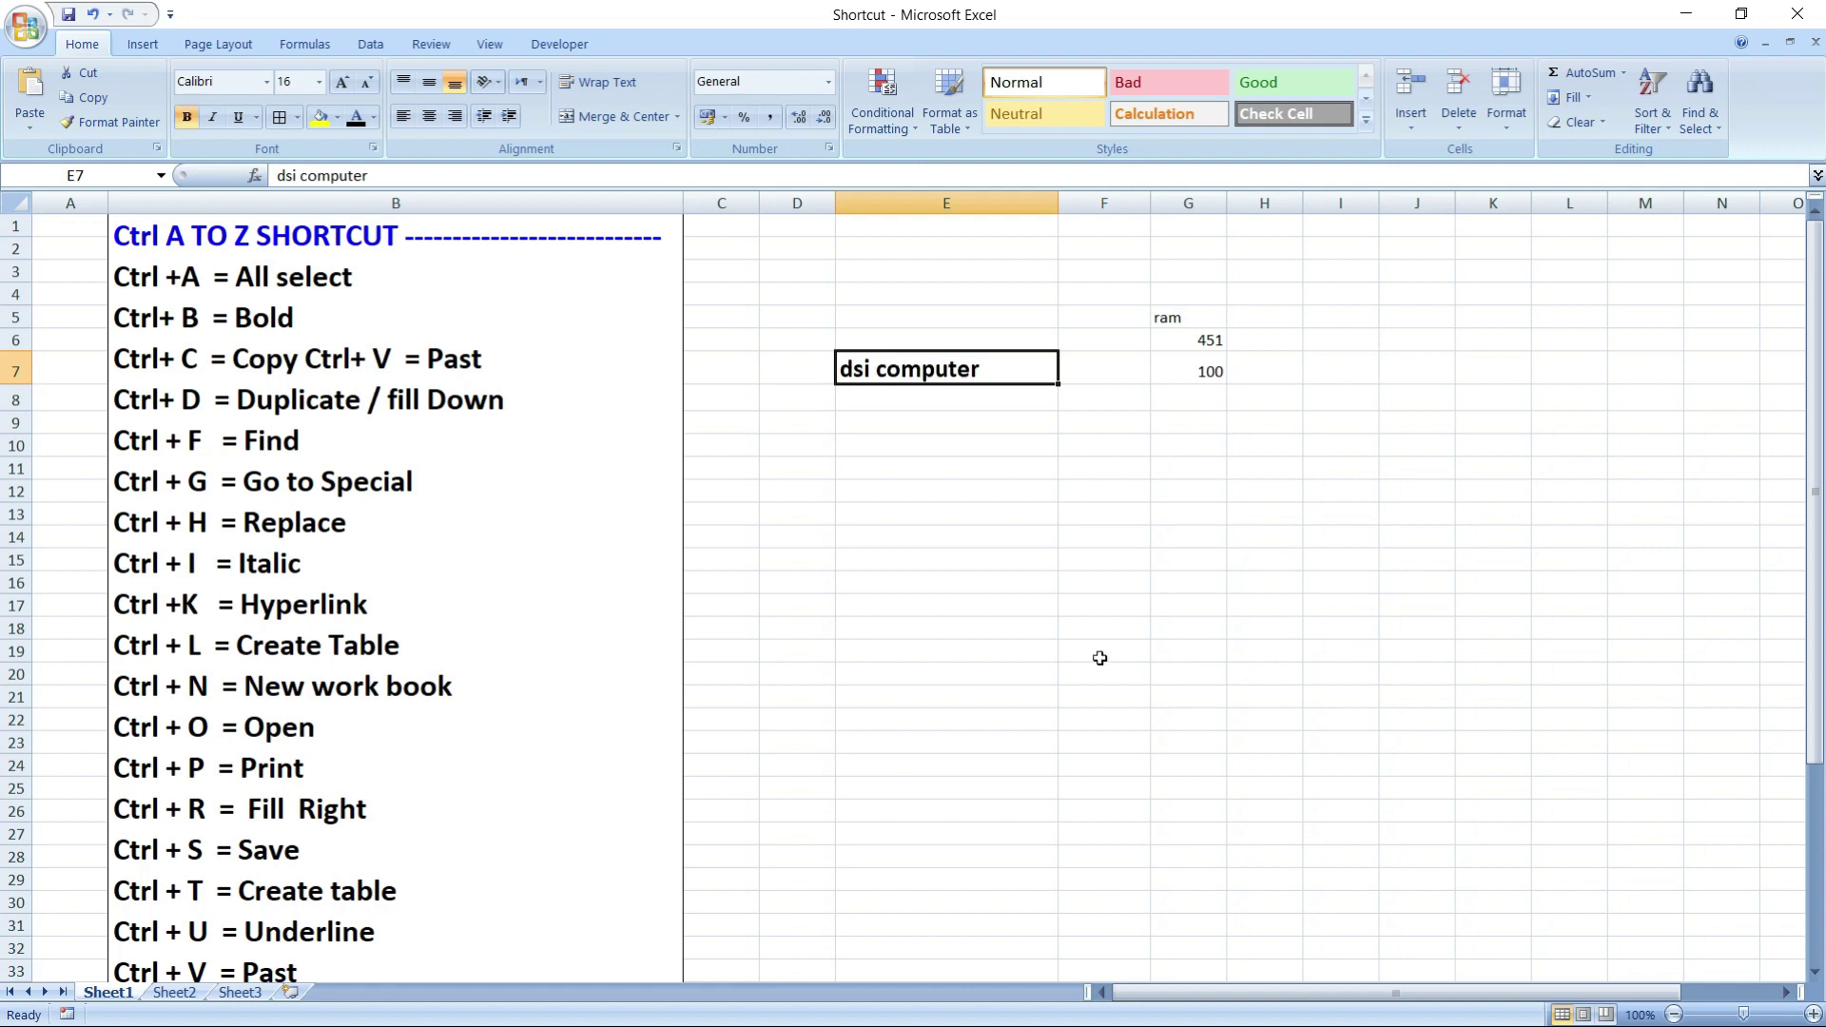
pyautogui.hotkey('ctrl', 'b')
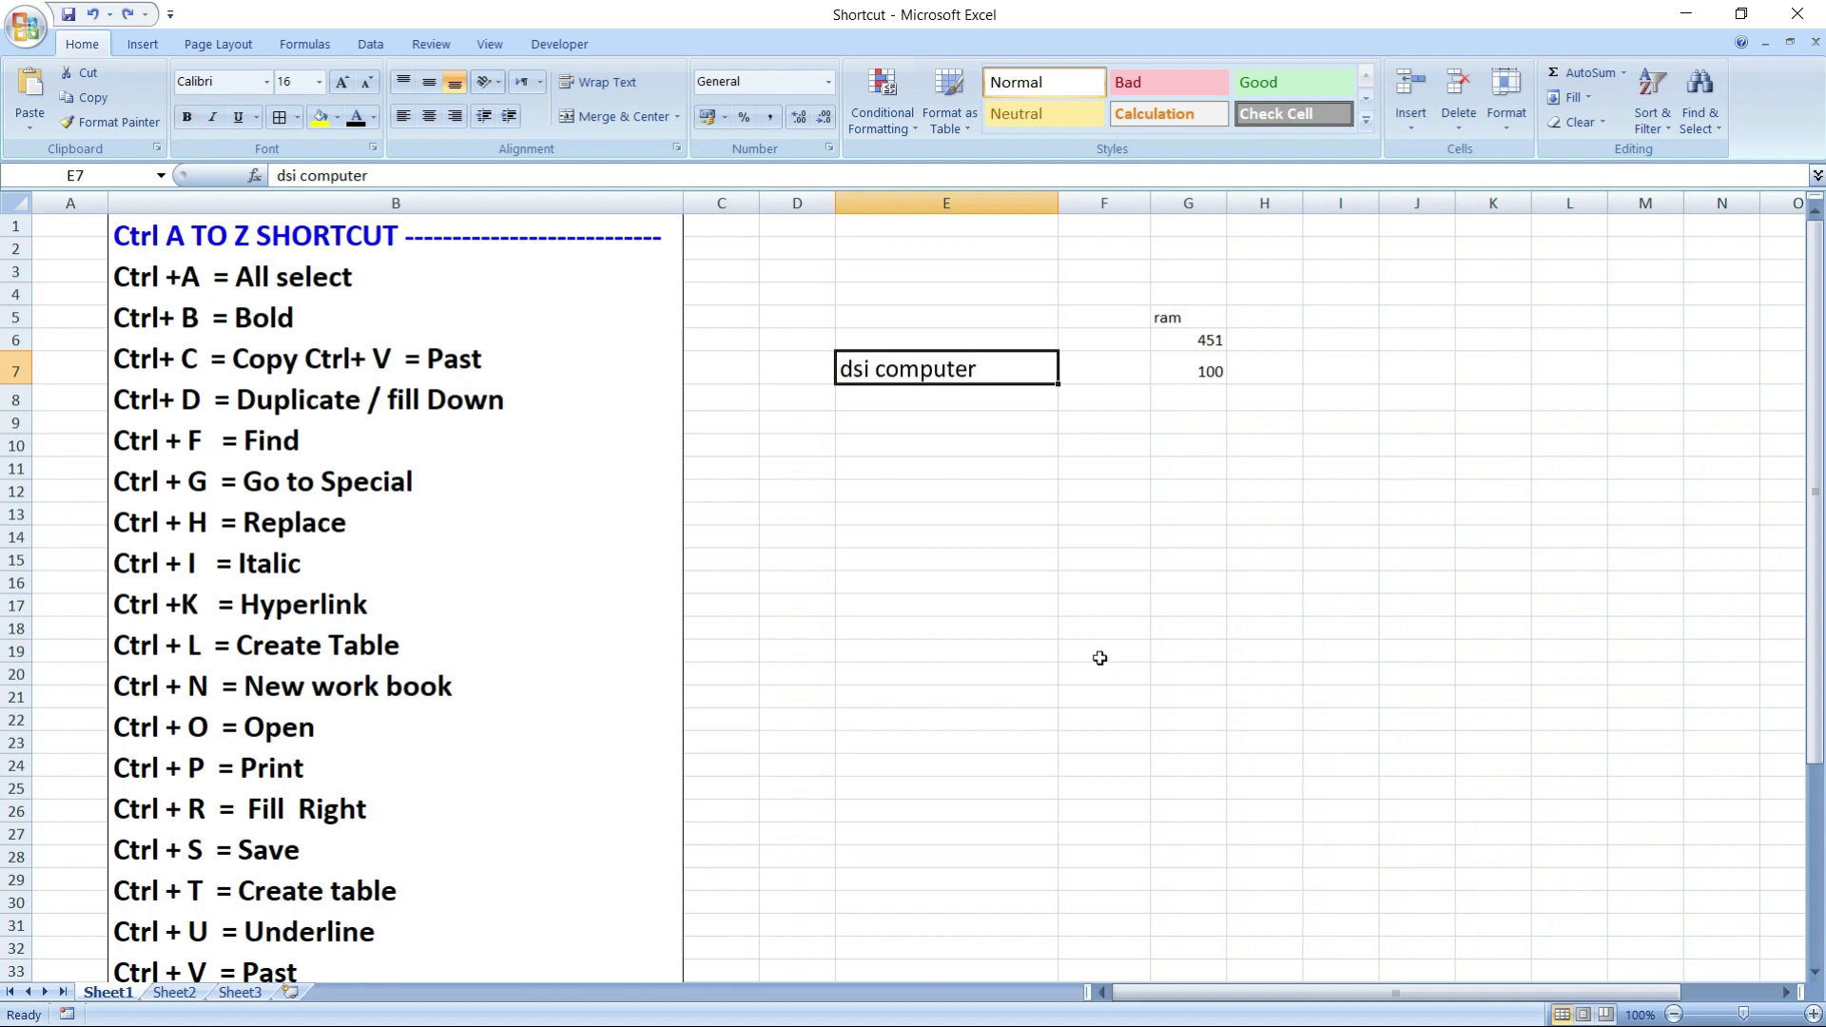
pyautogui.click(965, 440)
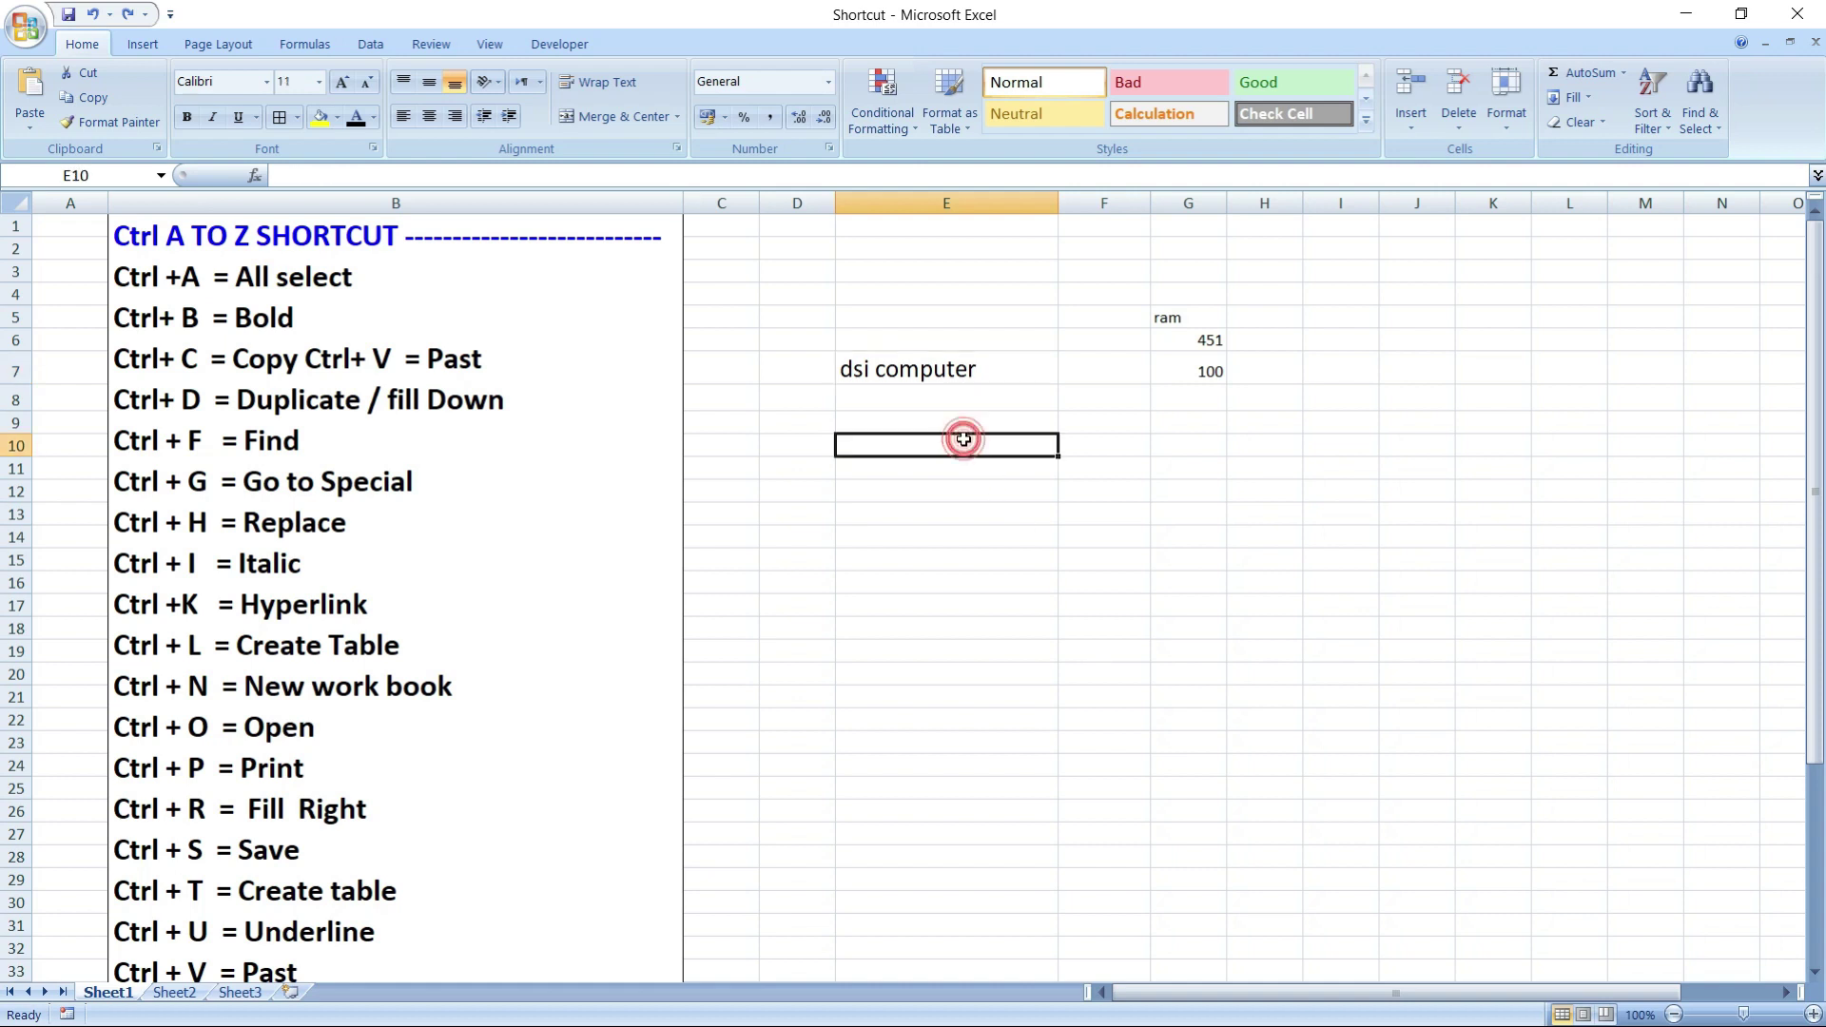
pyautogui.click(930, 368)
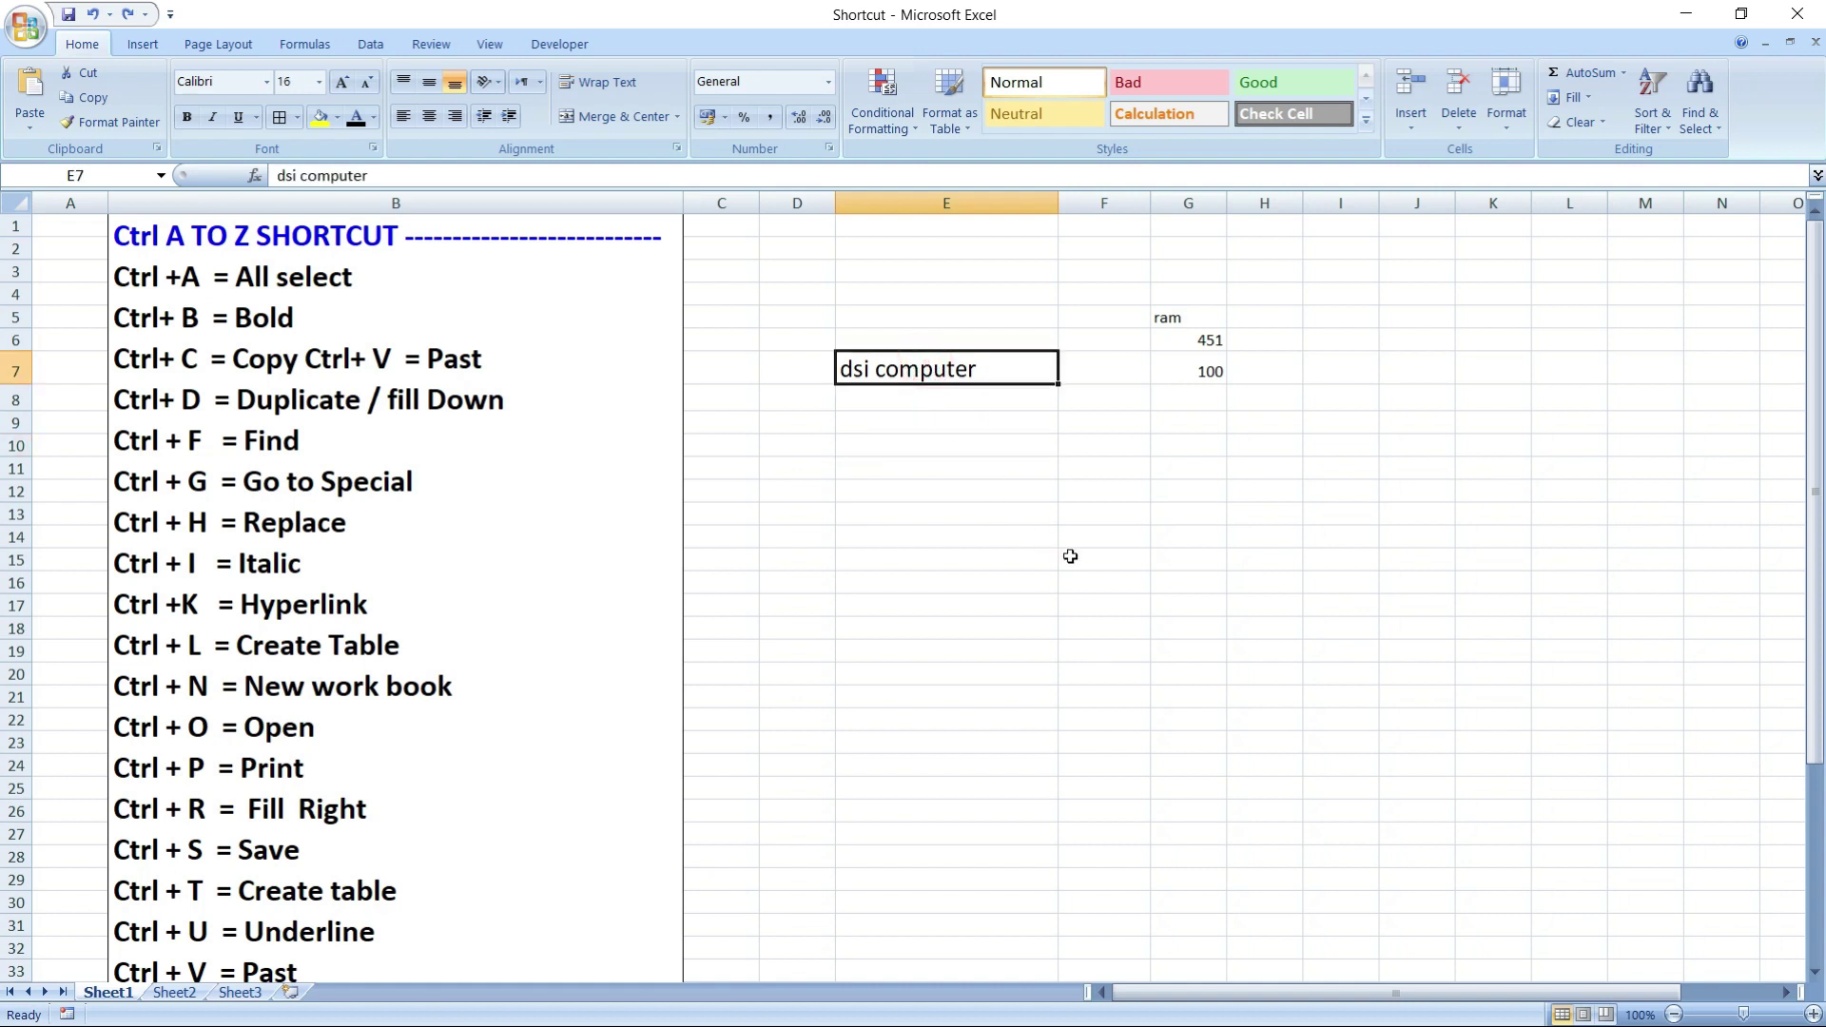
pyautogui.hotkey('ctrl', 'b')
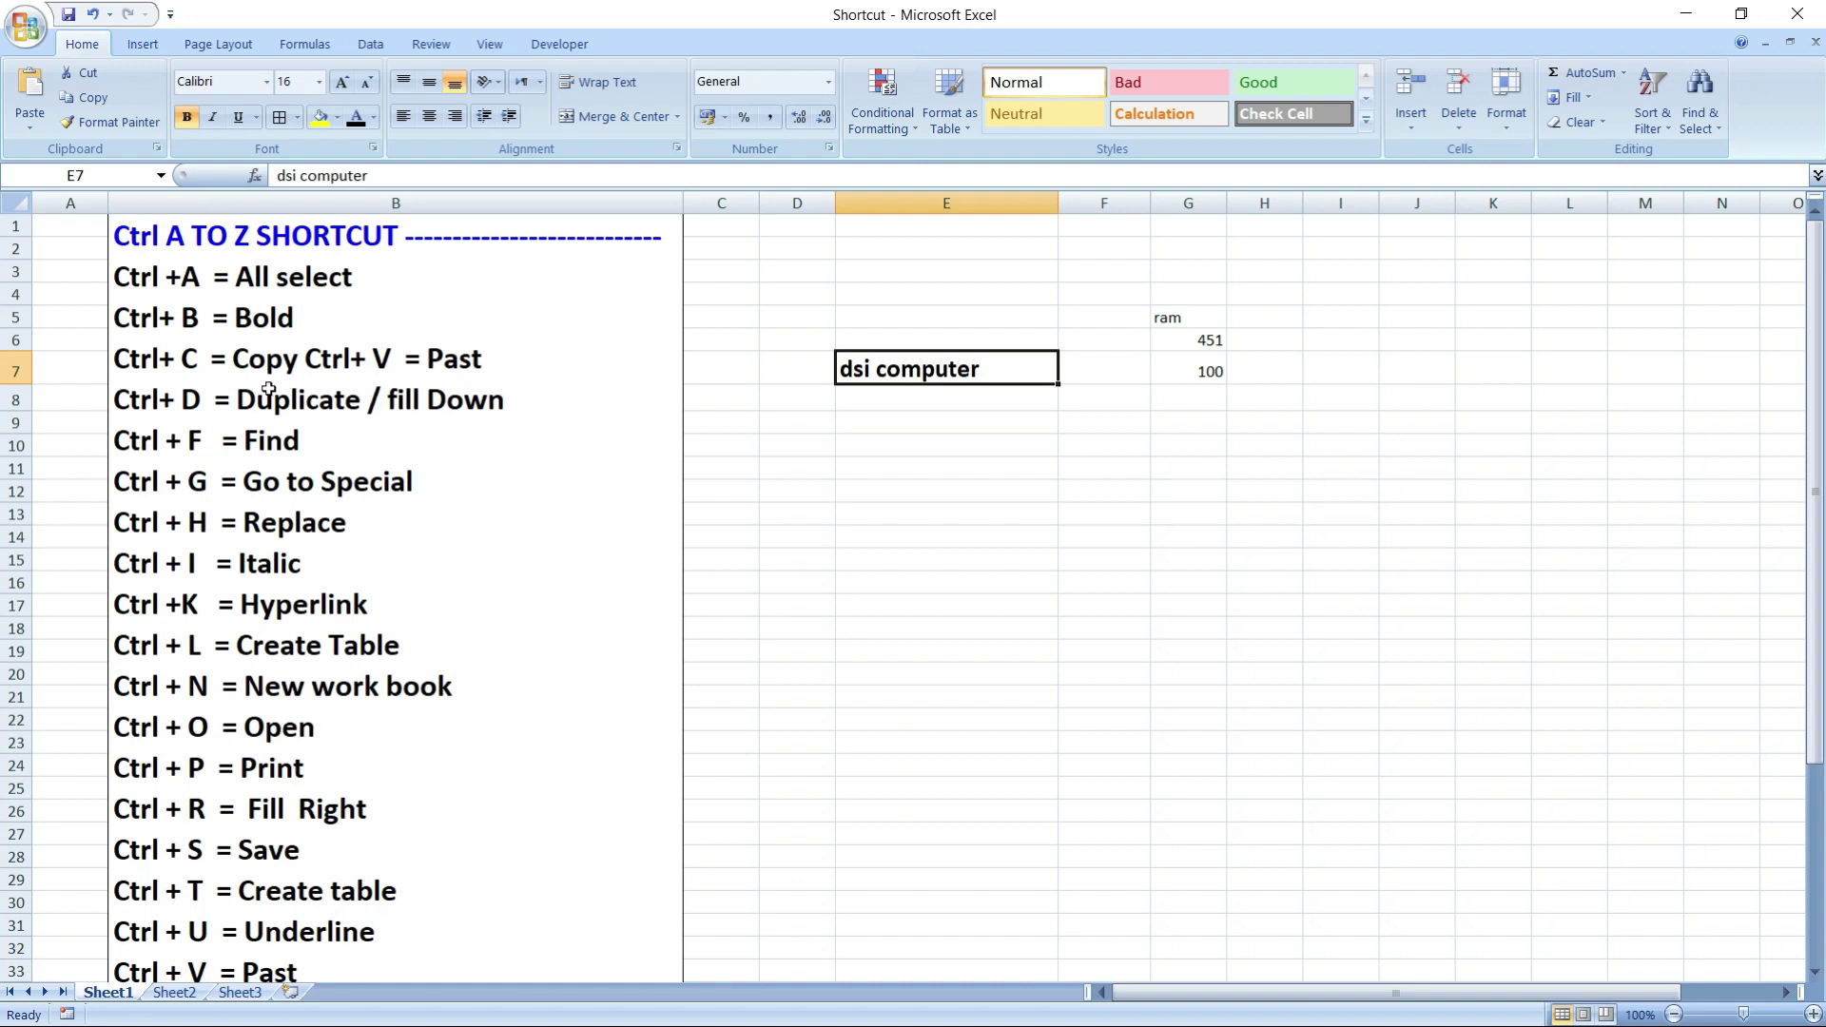
# - Highlight the copy-and-paste line of the shortcut list, then copy cell E7
pyautogui.doubleClick(120, 359)
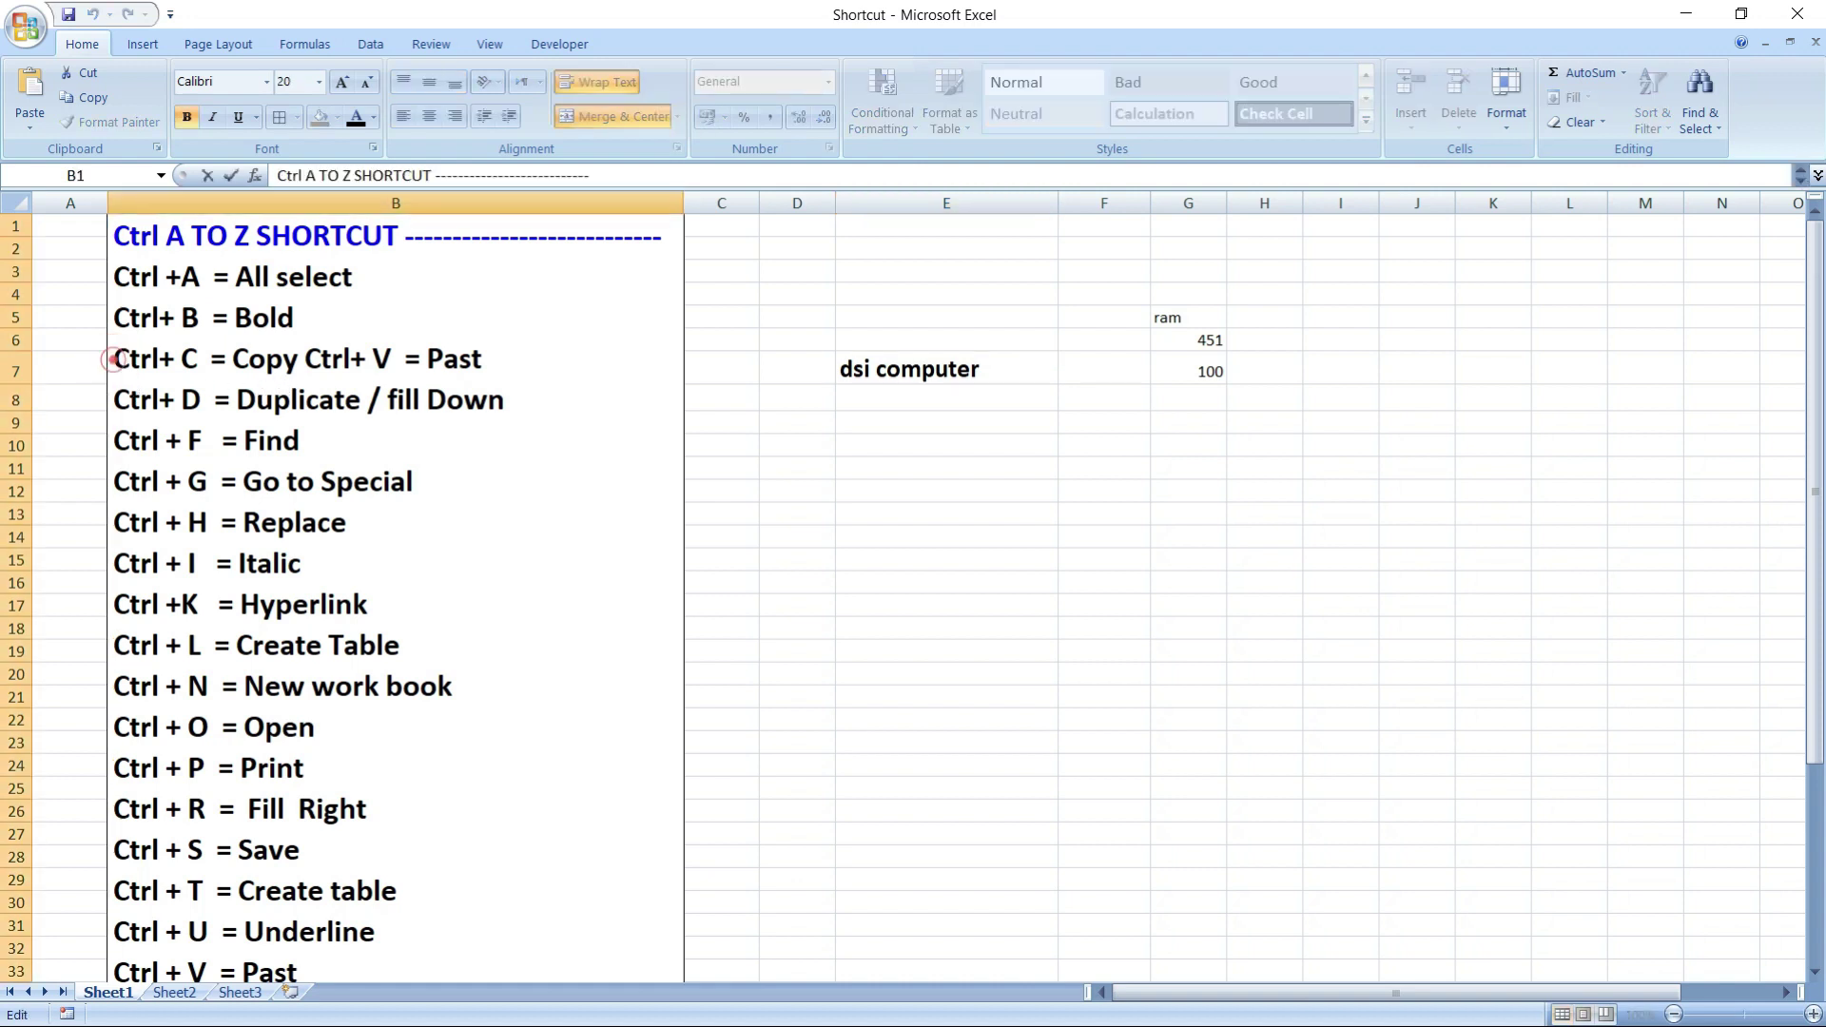
pyautogui.moveTo(114, 359); pyautogui.dragTo(480, 362)
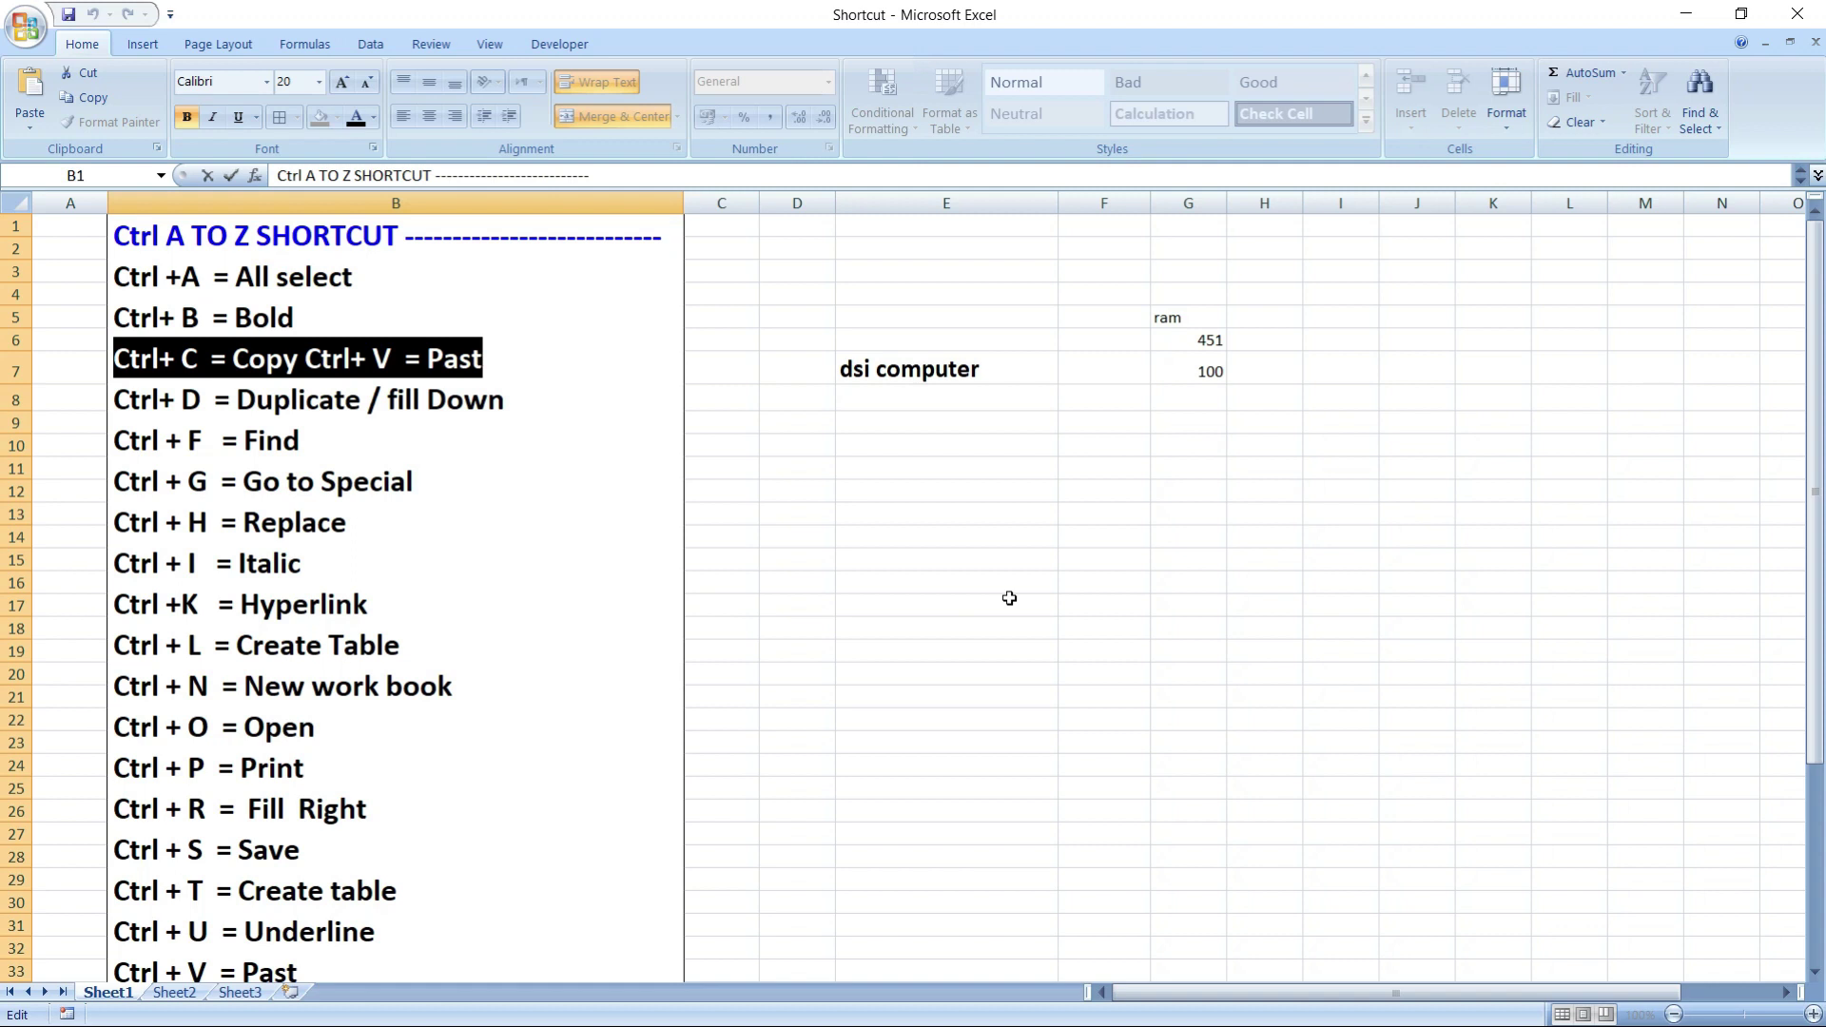
pyautogui.click(955, 369)
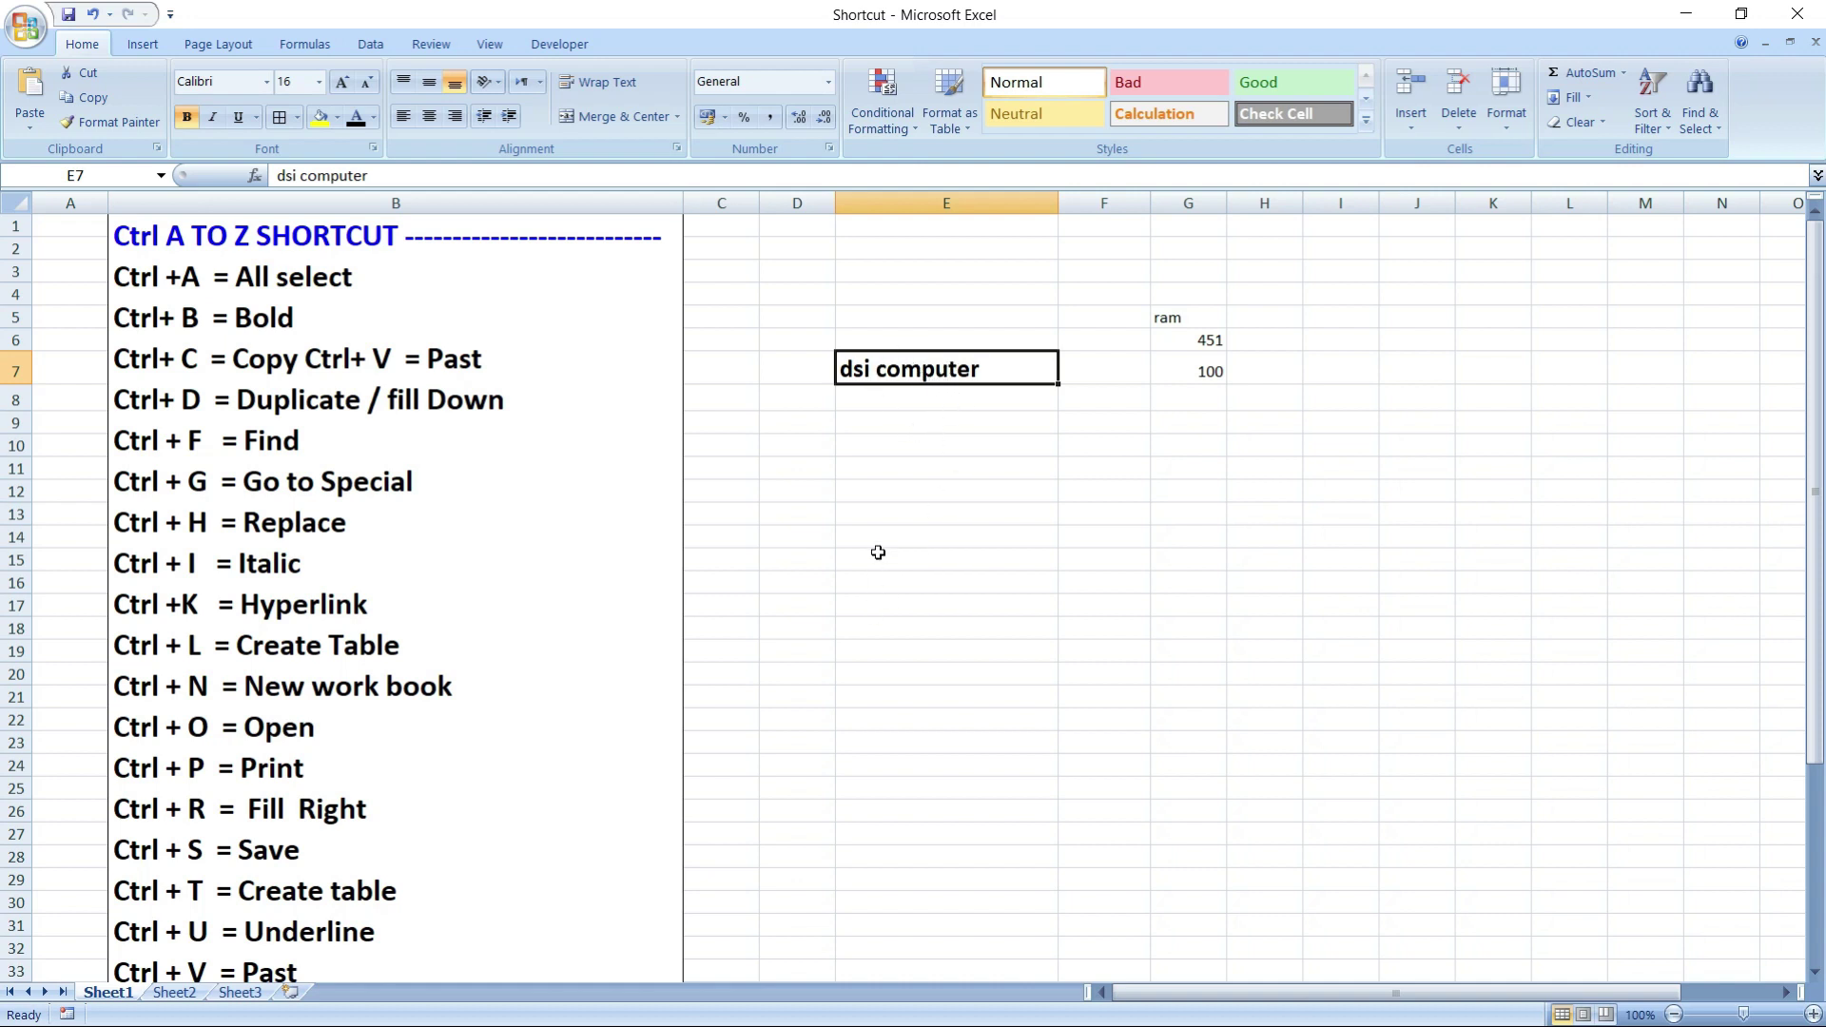
pyautogui.hotkey('ctrl', 'c')
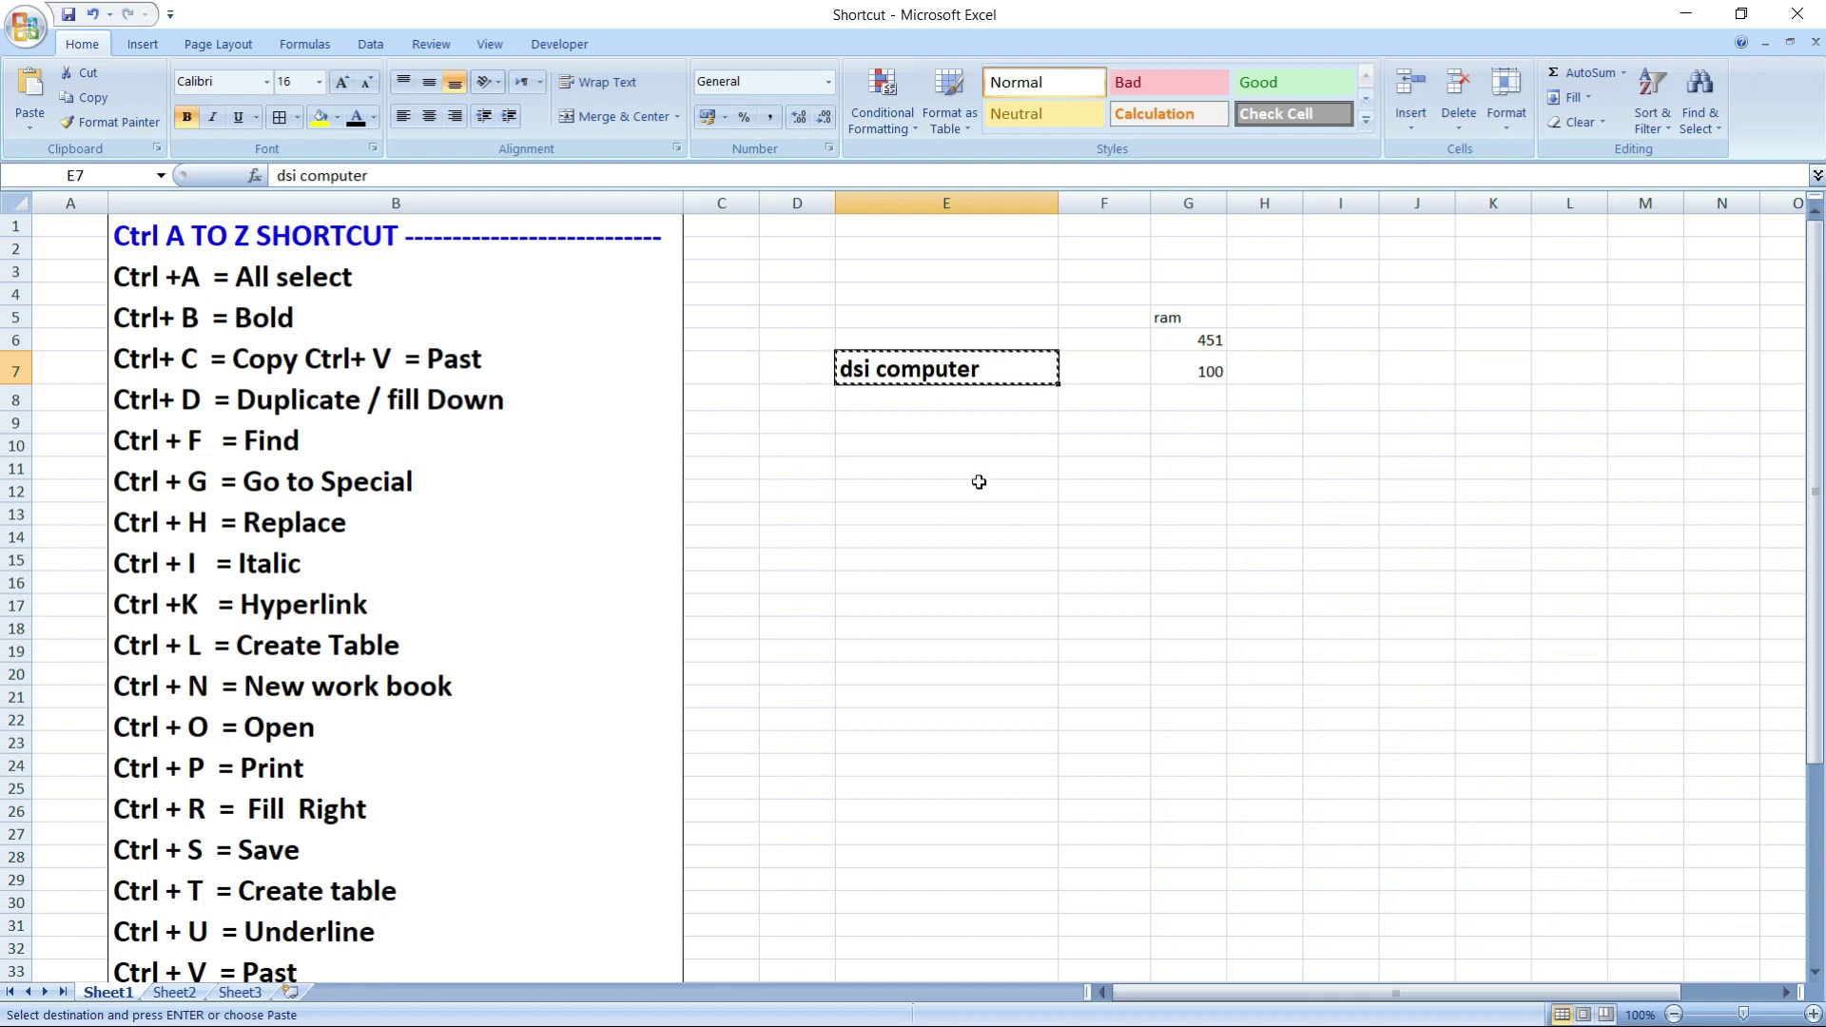
# - Paste 'dsi computer' into E10 and E11, widen column G, and paste into G8
pyautogui.click(884, 447)
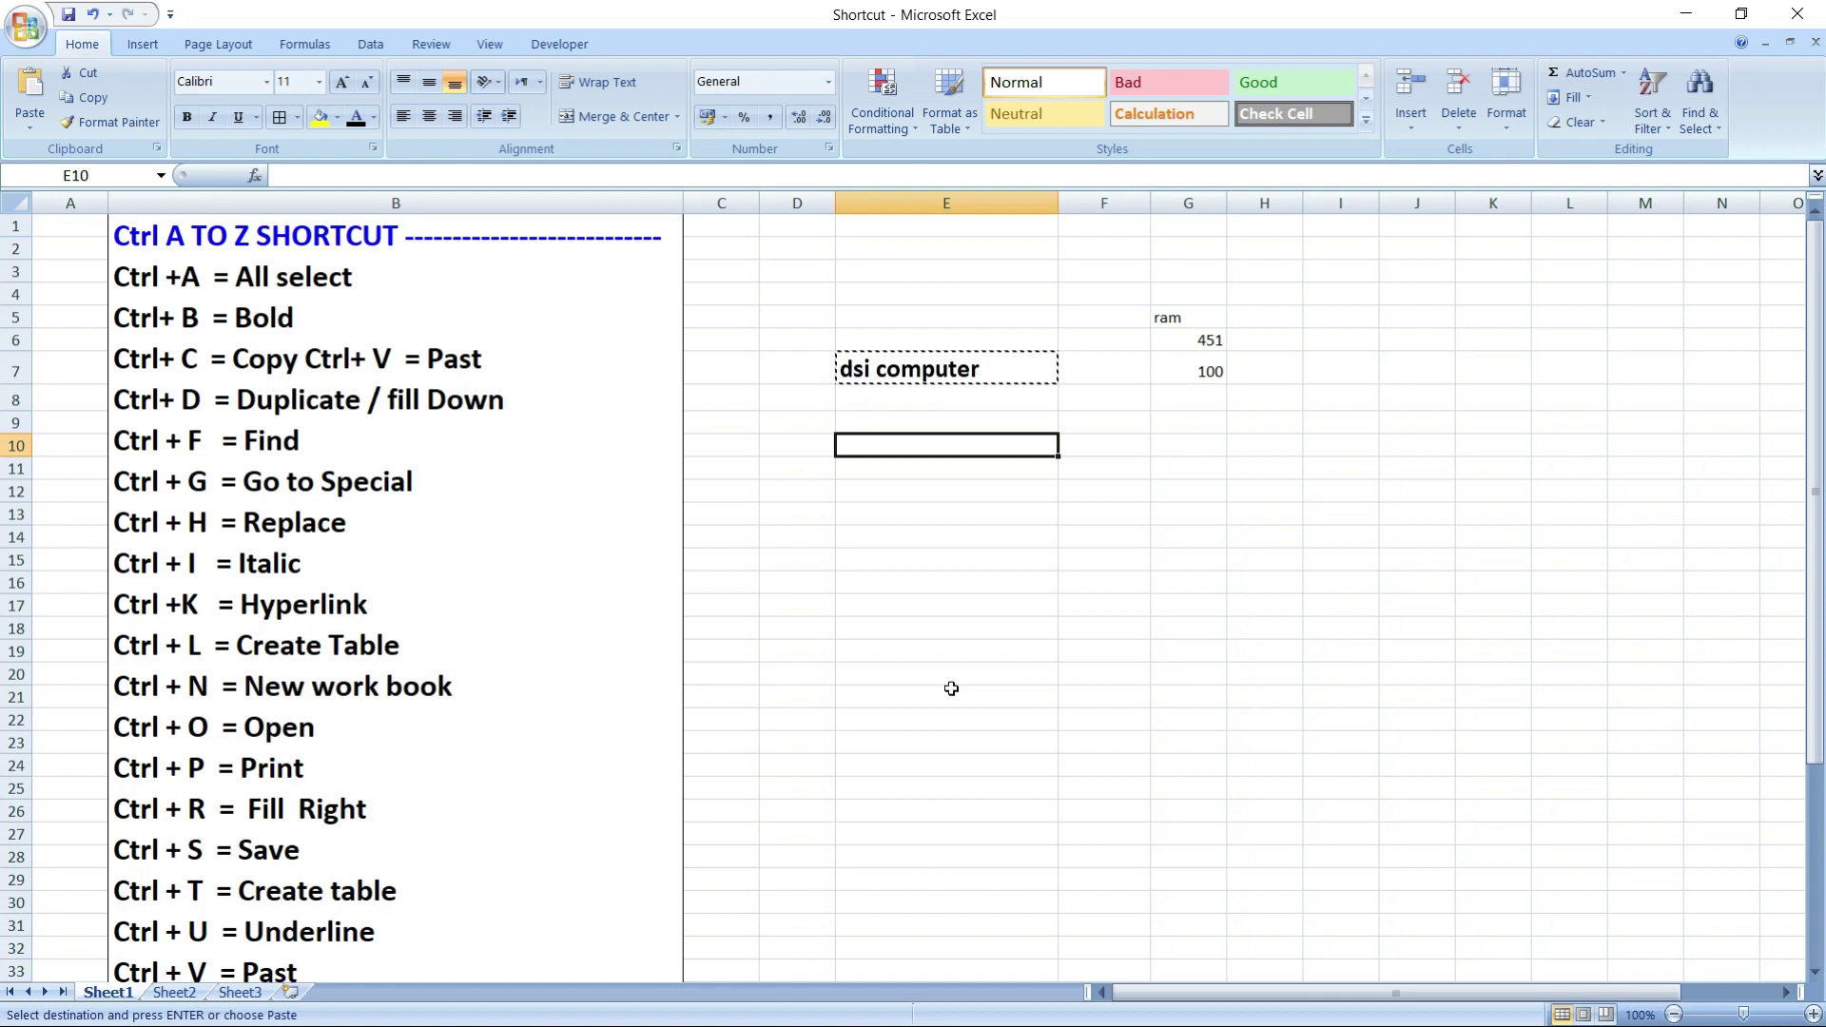
pyautogui.hotkey('ctrl', 'v')
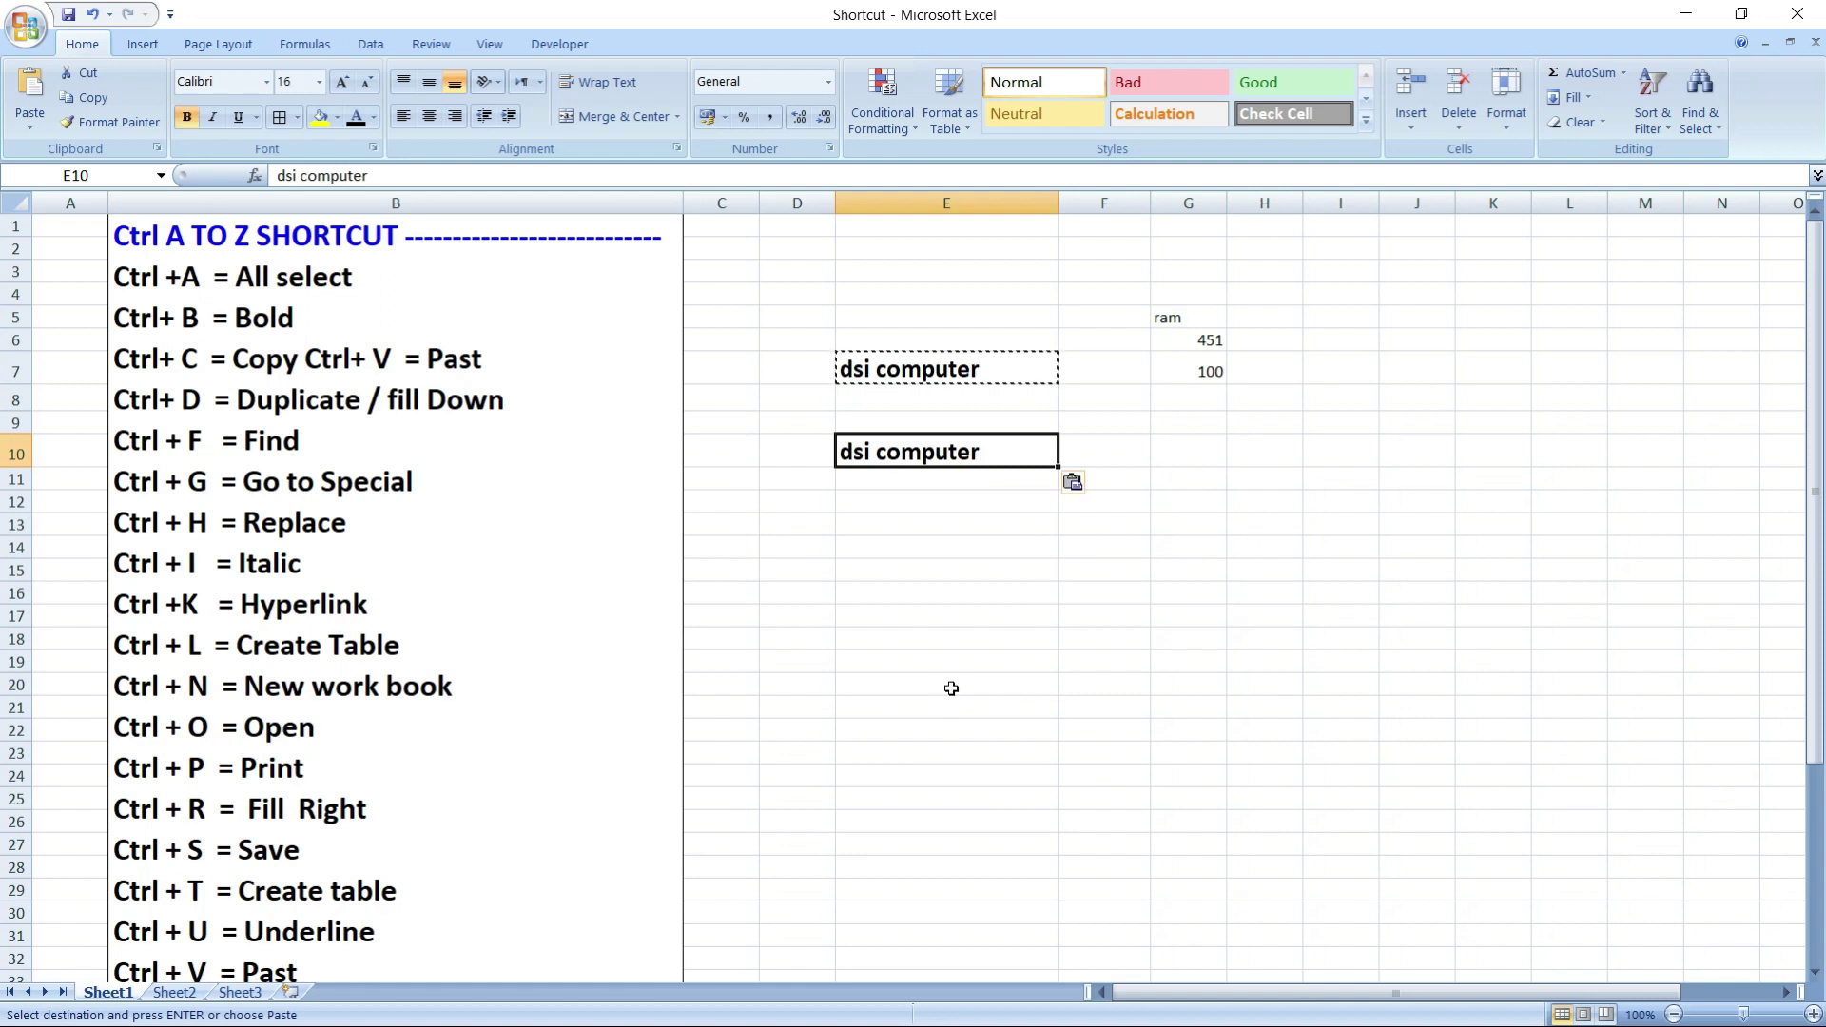
pyautogui.click(910, 486)
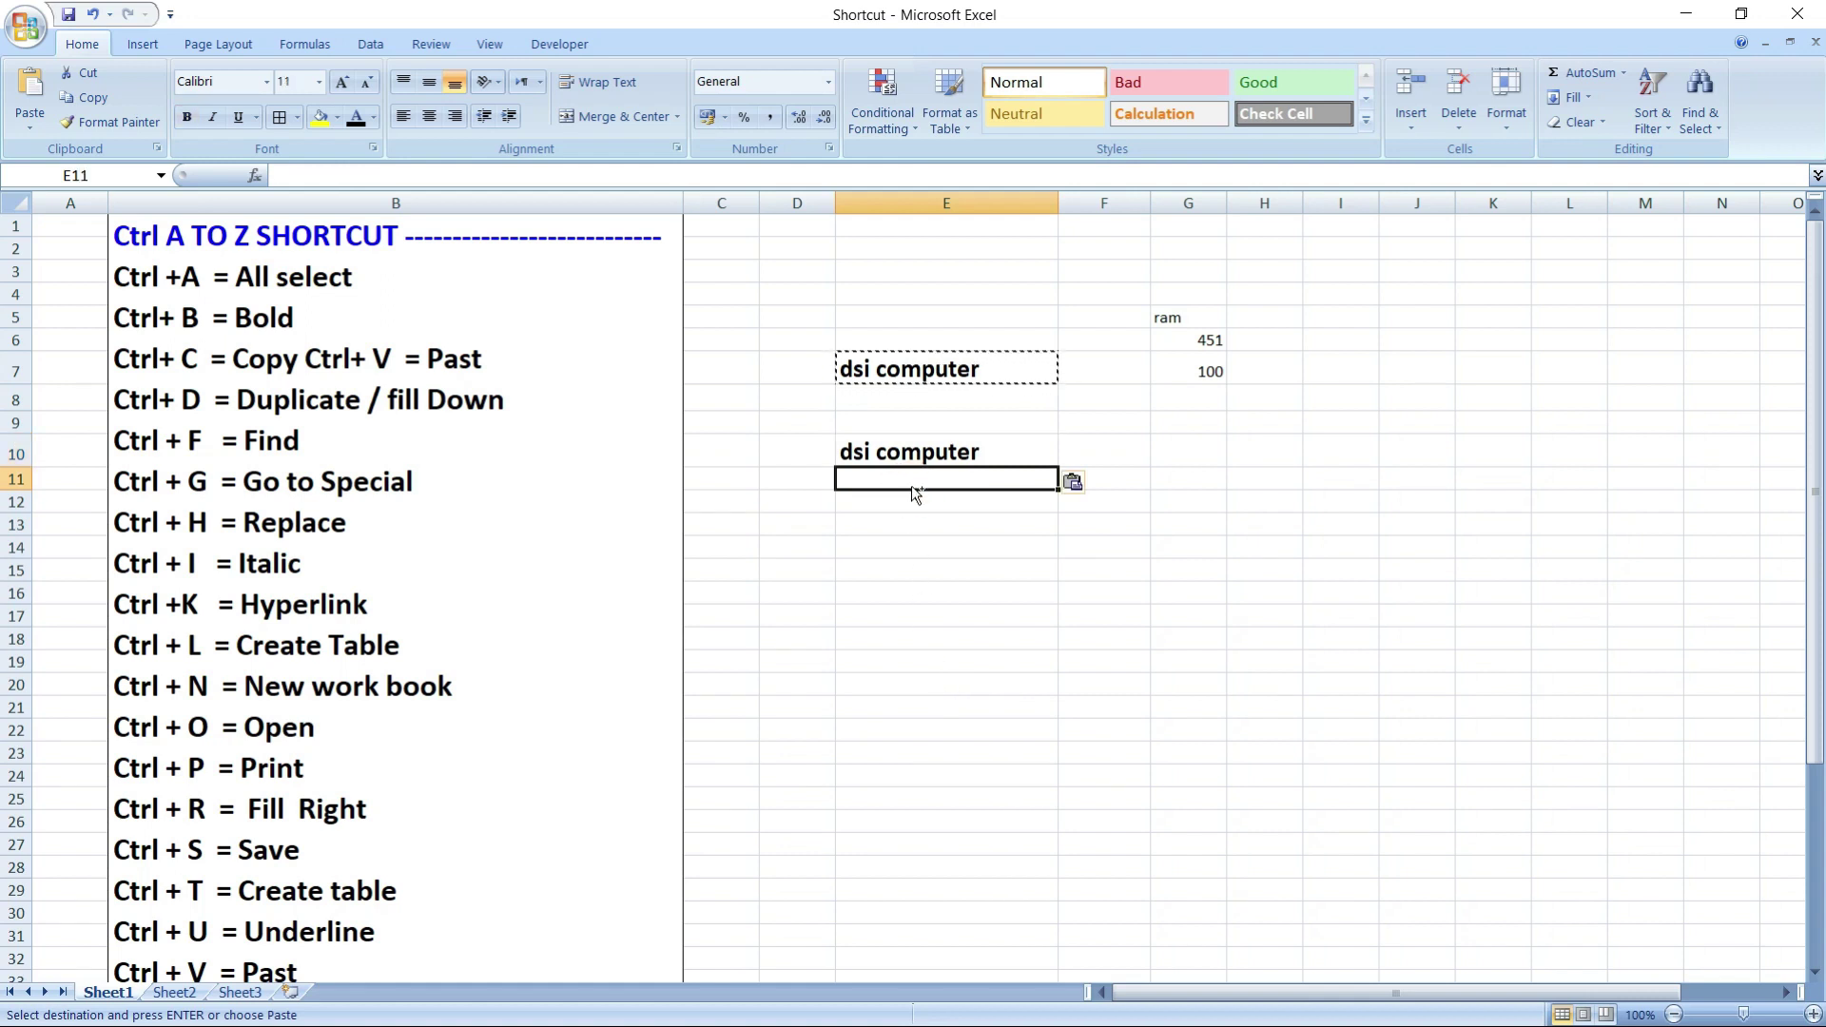
pyautogui.hotkey('ctrl', 'v')
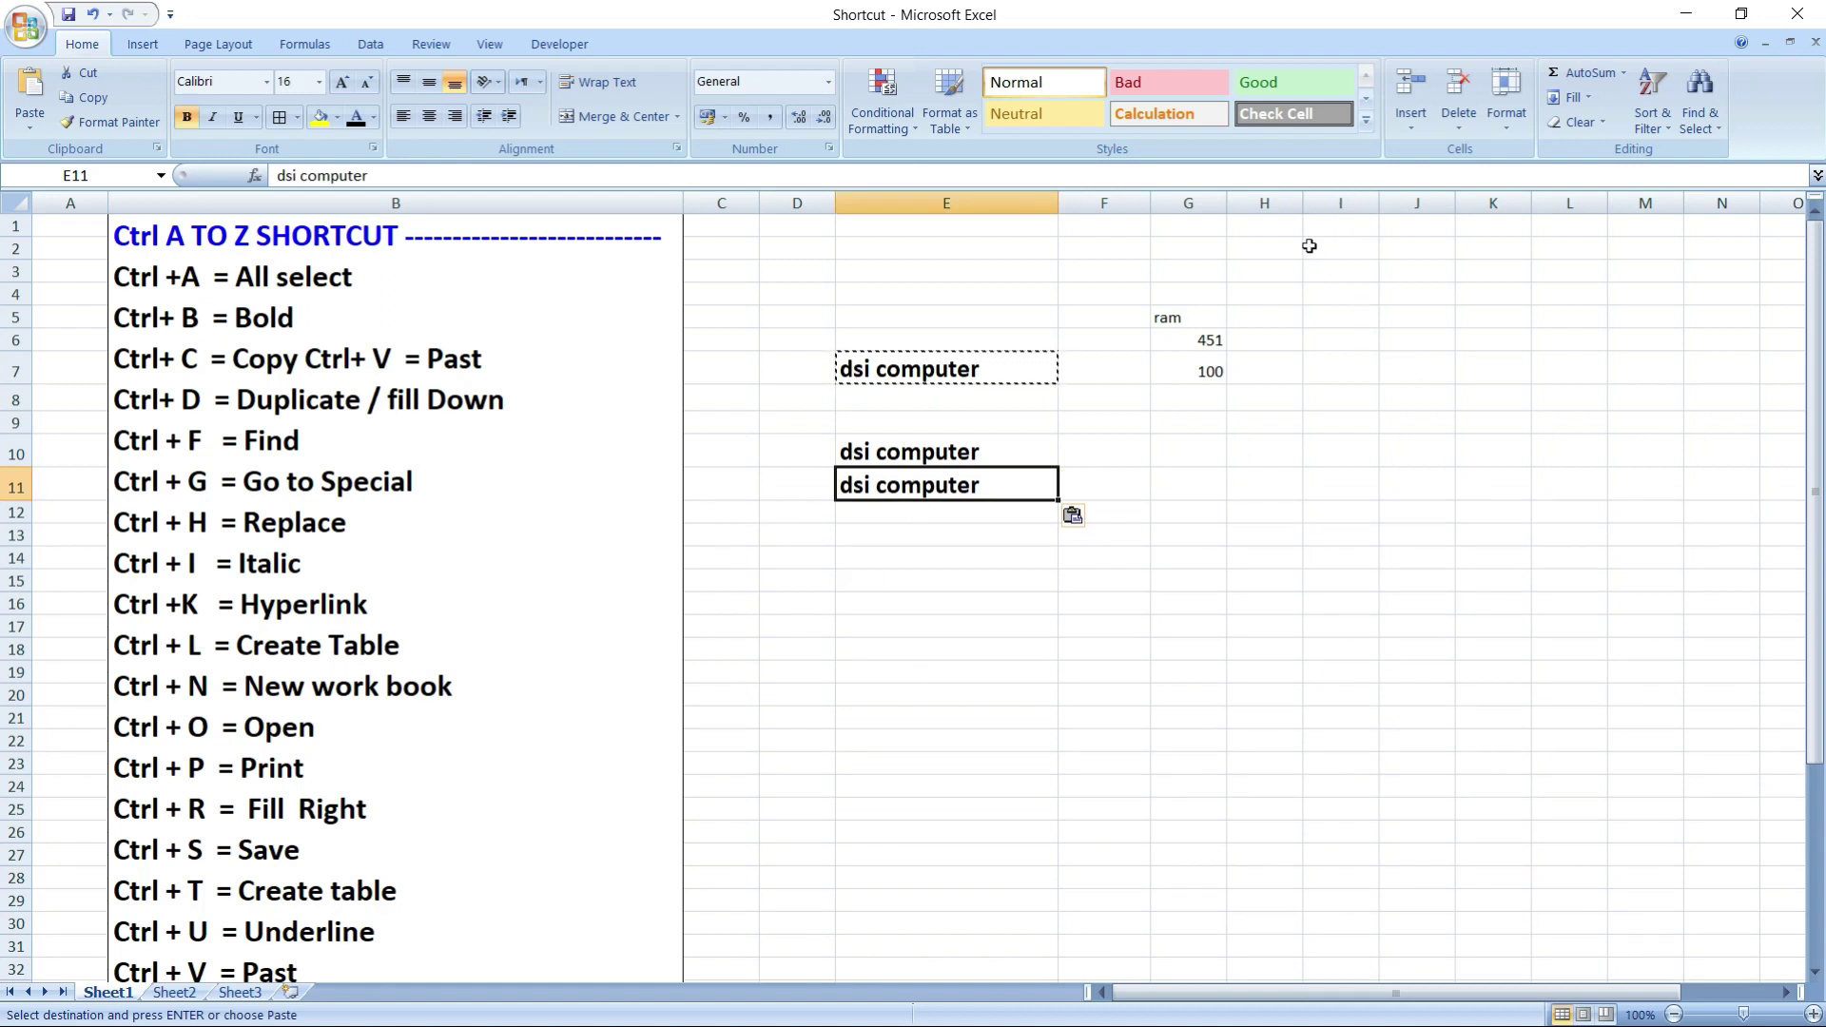
pyautogui.click(1209, 221)
pyautogui.moveTo(1227, 202); pyautogui.dragTo(1397, 203)
pyautogui.click(1264, 402)
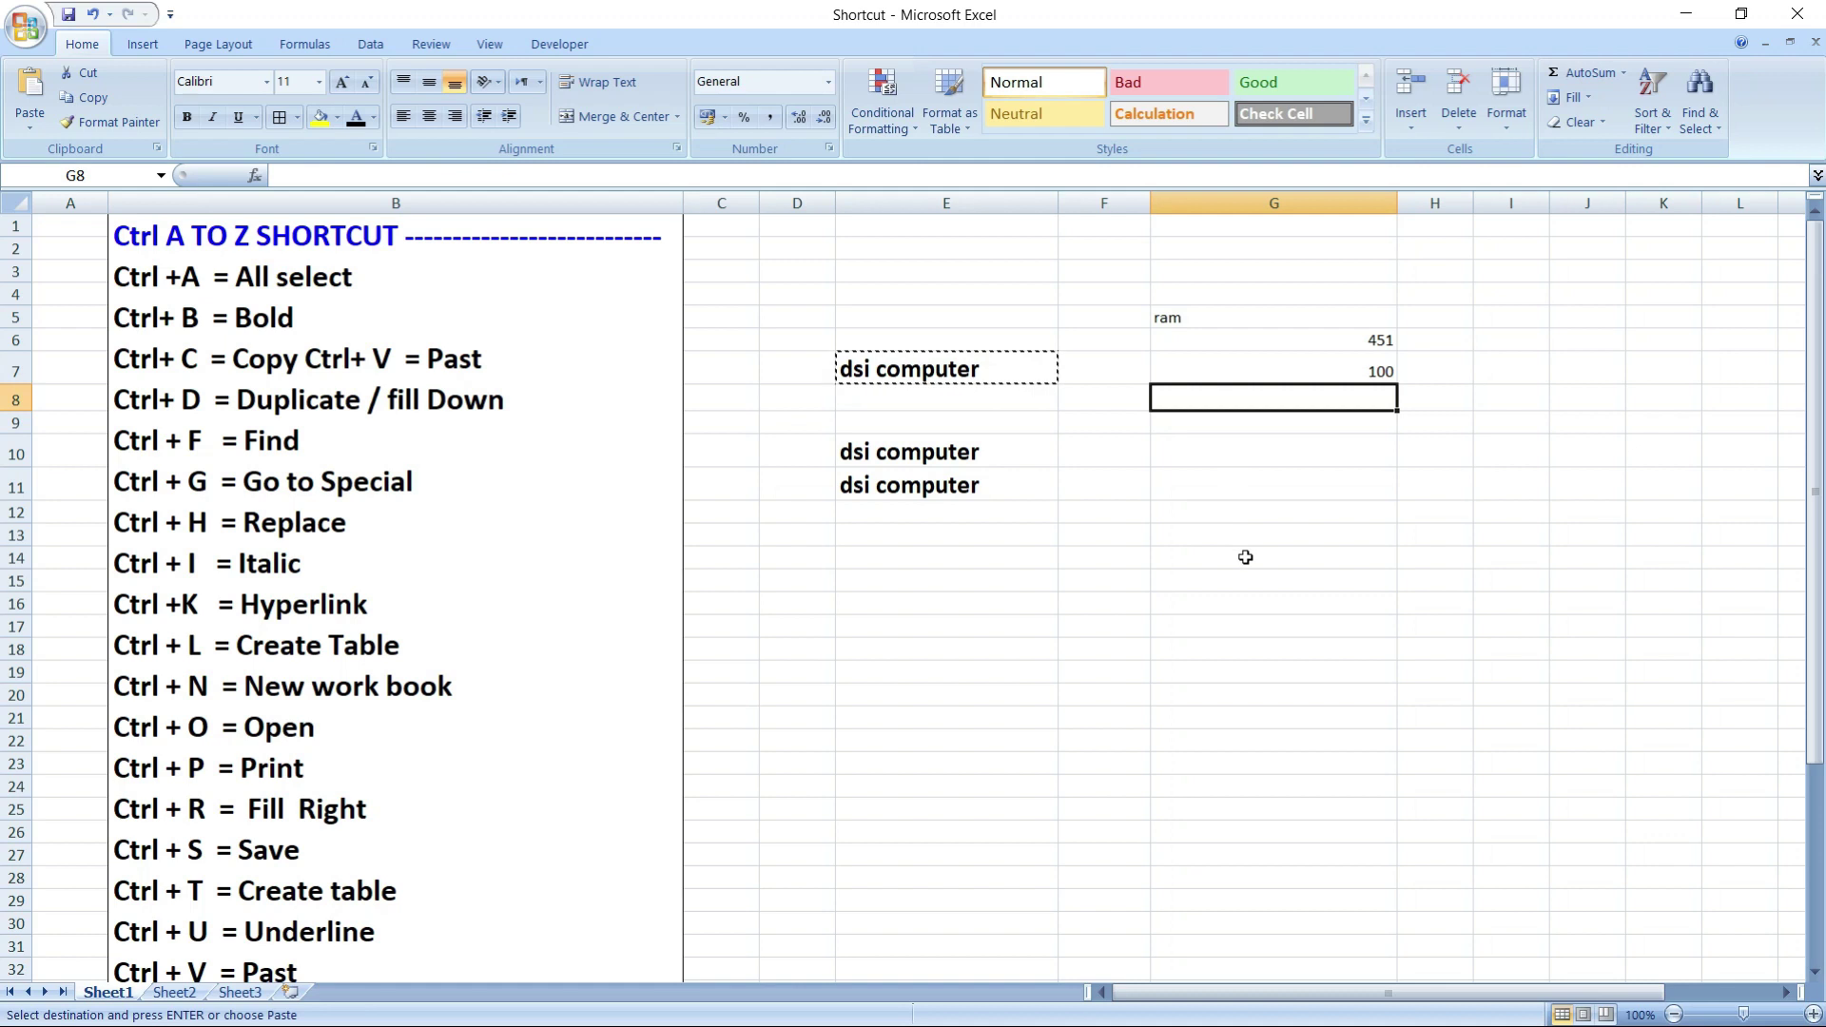
pyautogui.write('dsi computer')
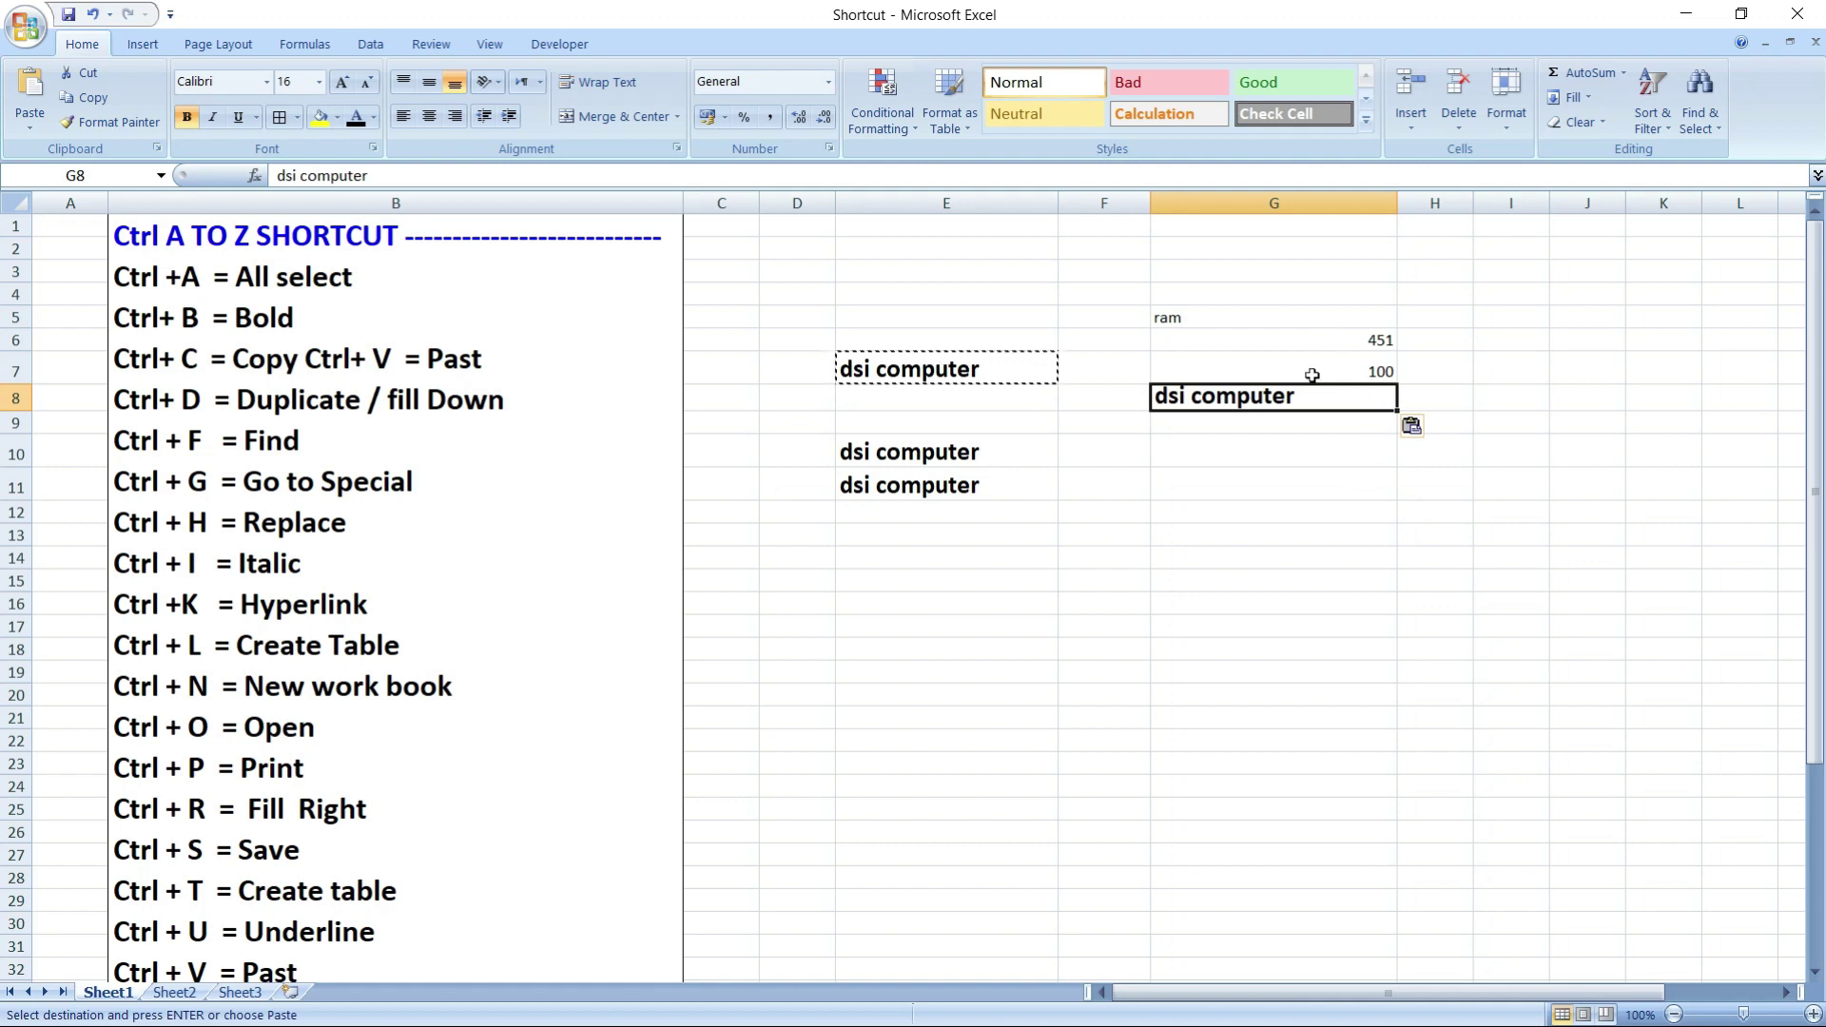
# - Enter 100, 120, 130 and 140 in F14 through I14 and select that range
pyautogui.click(1127, 560)
pyautogui.write('1')
pyautogui.press('Tab')
pyautogui.write('120')
pyautogui.press('Tab')
pyautogui.write('13')
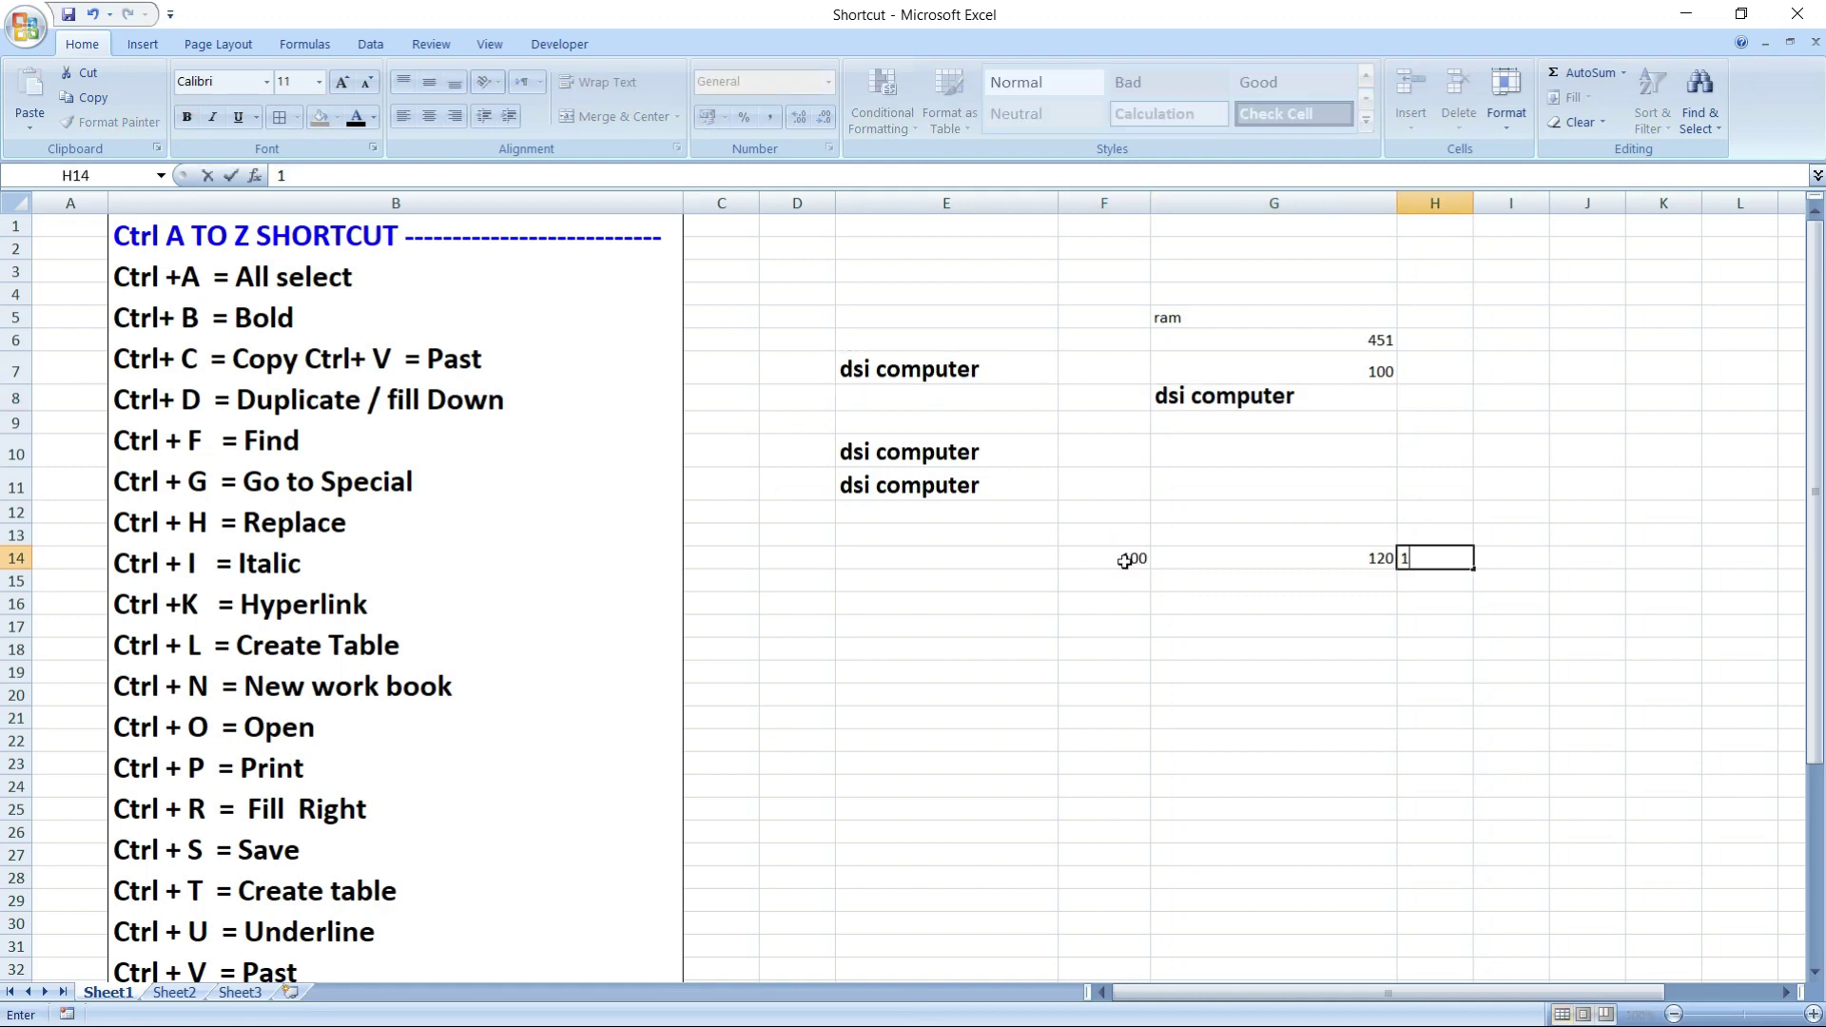
pyautogui.write('0')
pyautogui.press('Tab')
pyautogui.write('1')
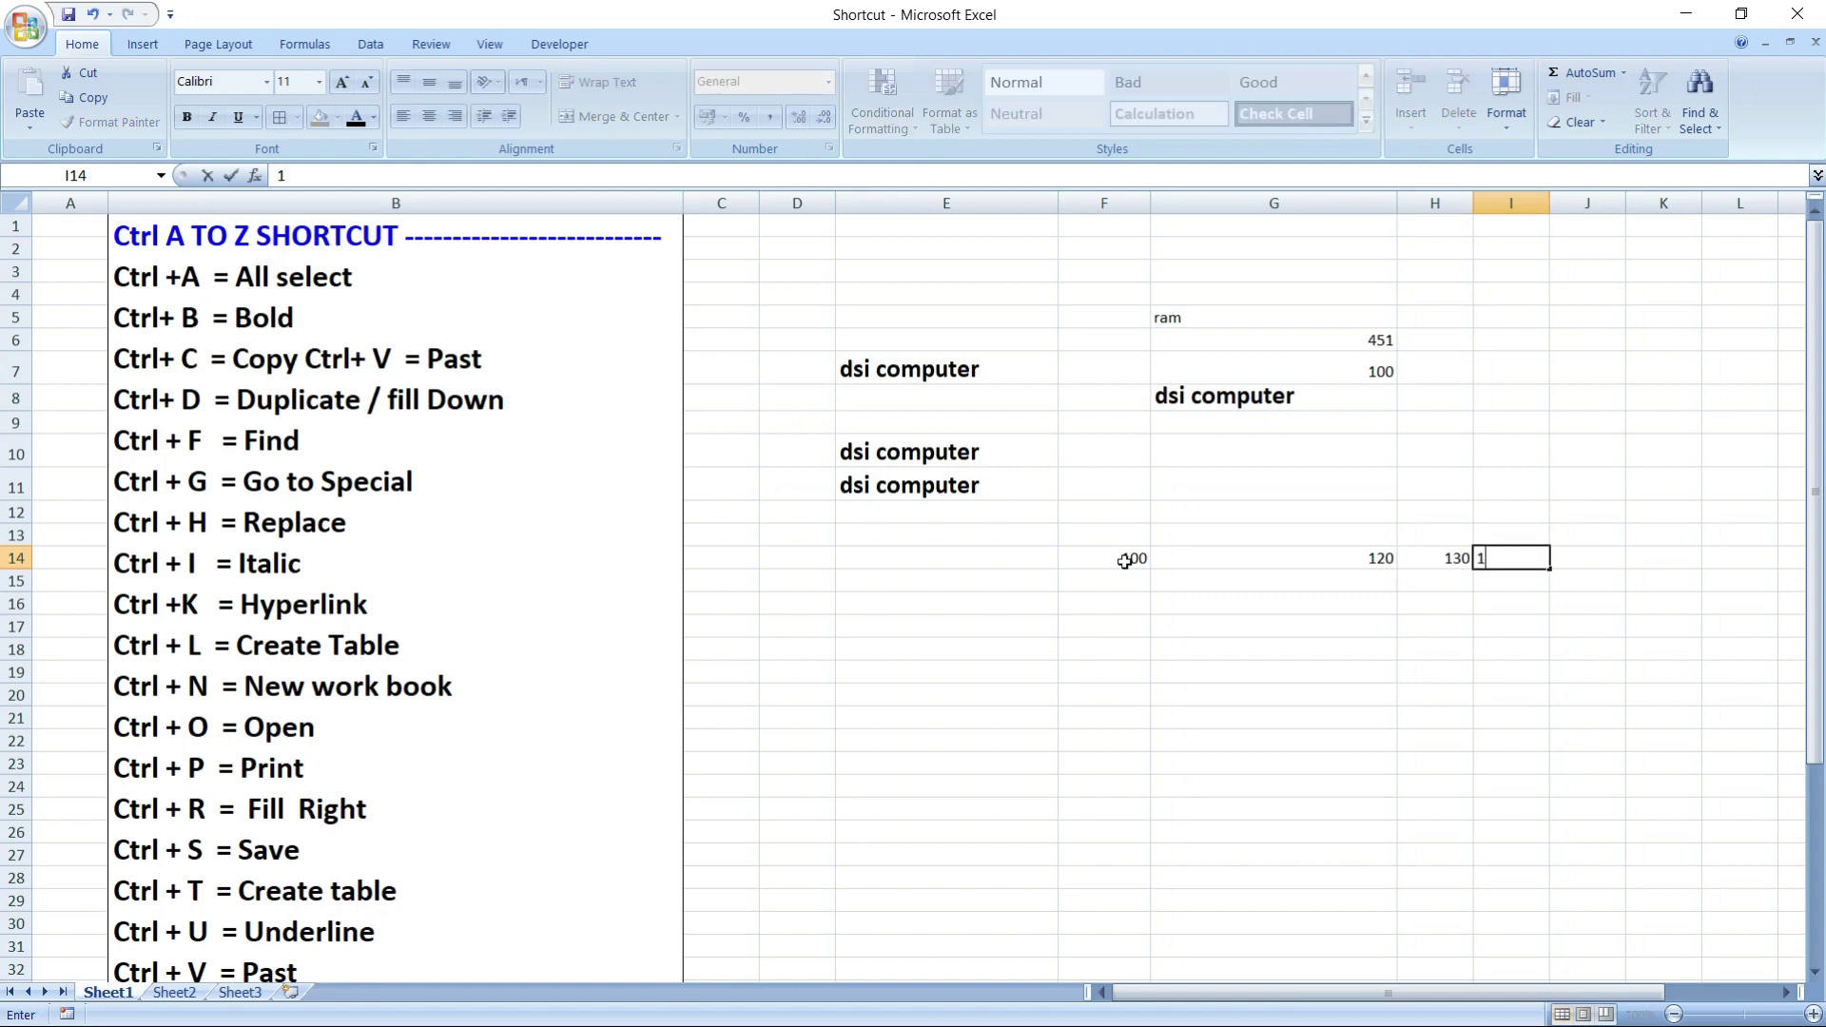
pyautogui.click(1383, 604)
pyautogui.moveTo(1100, 558); pyautogui.dragTo(1503, 558)
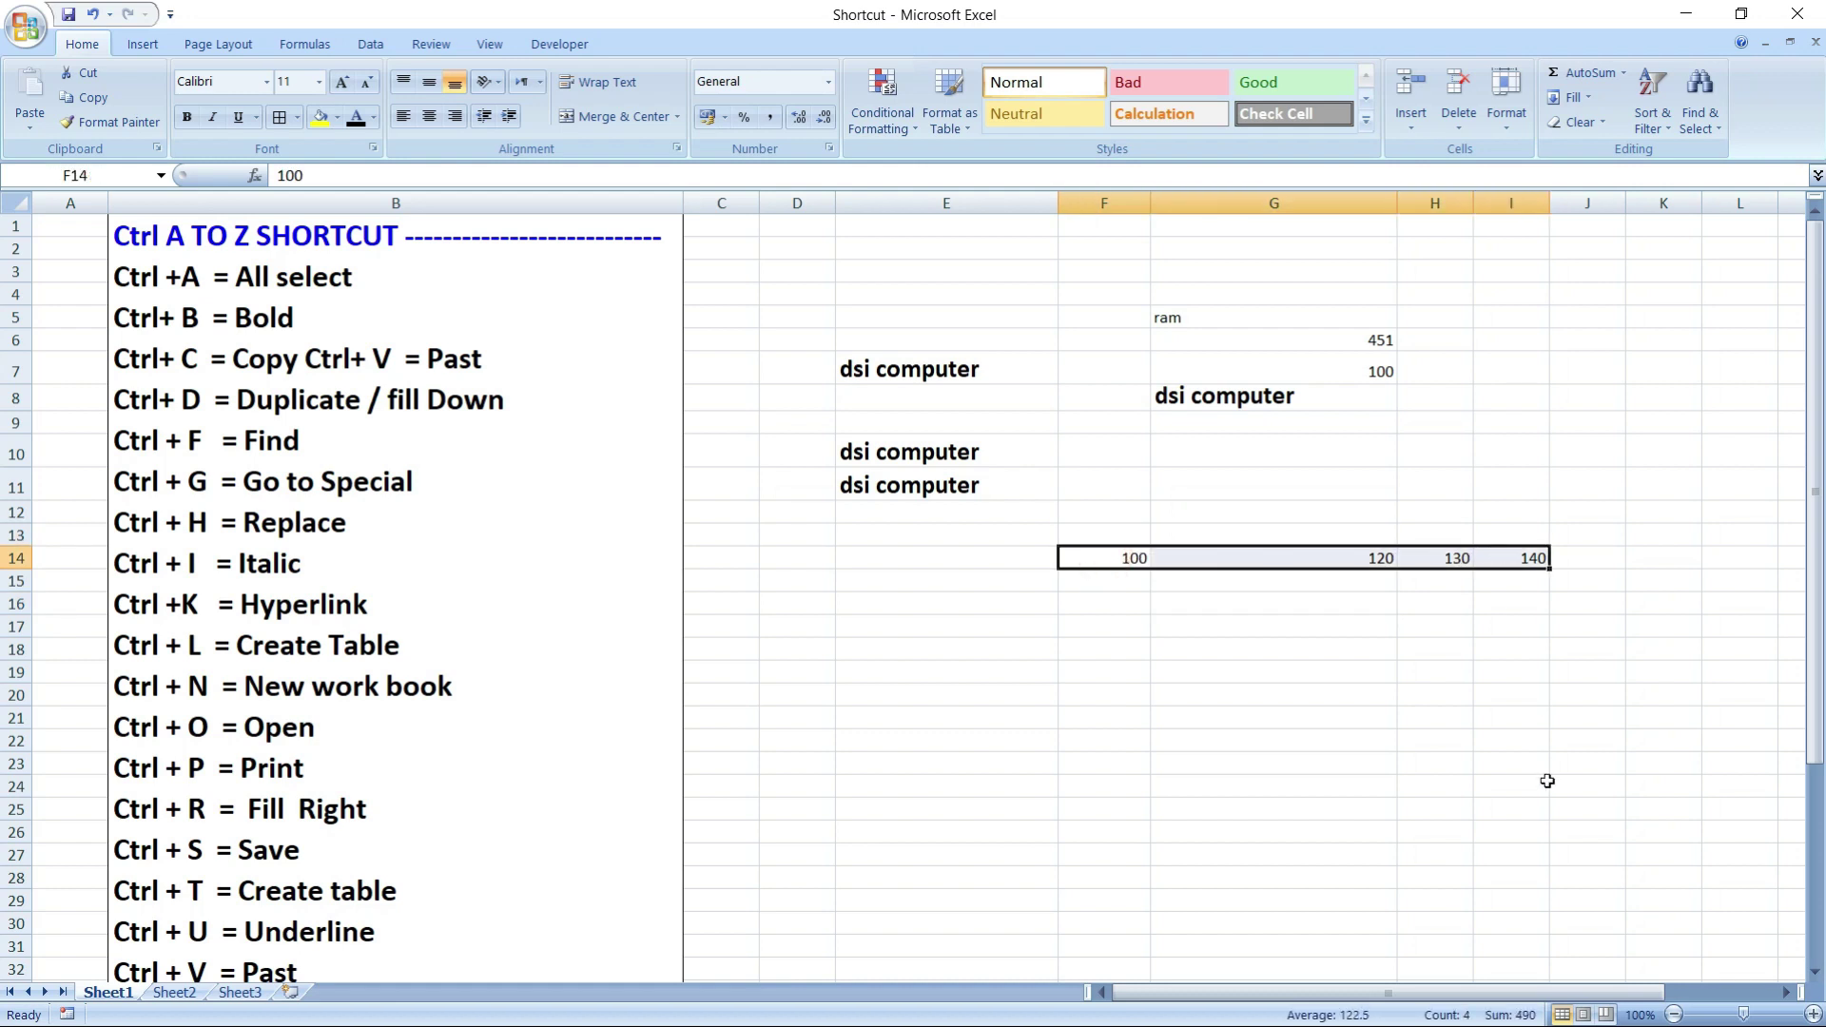
# - Copy F14:I14 and paste the four numbers into F19:I19
pyautogui.hotkey('ctrl', 'c')
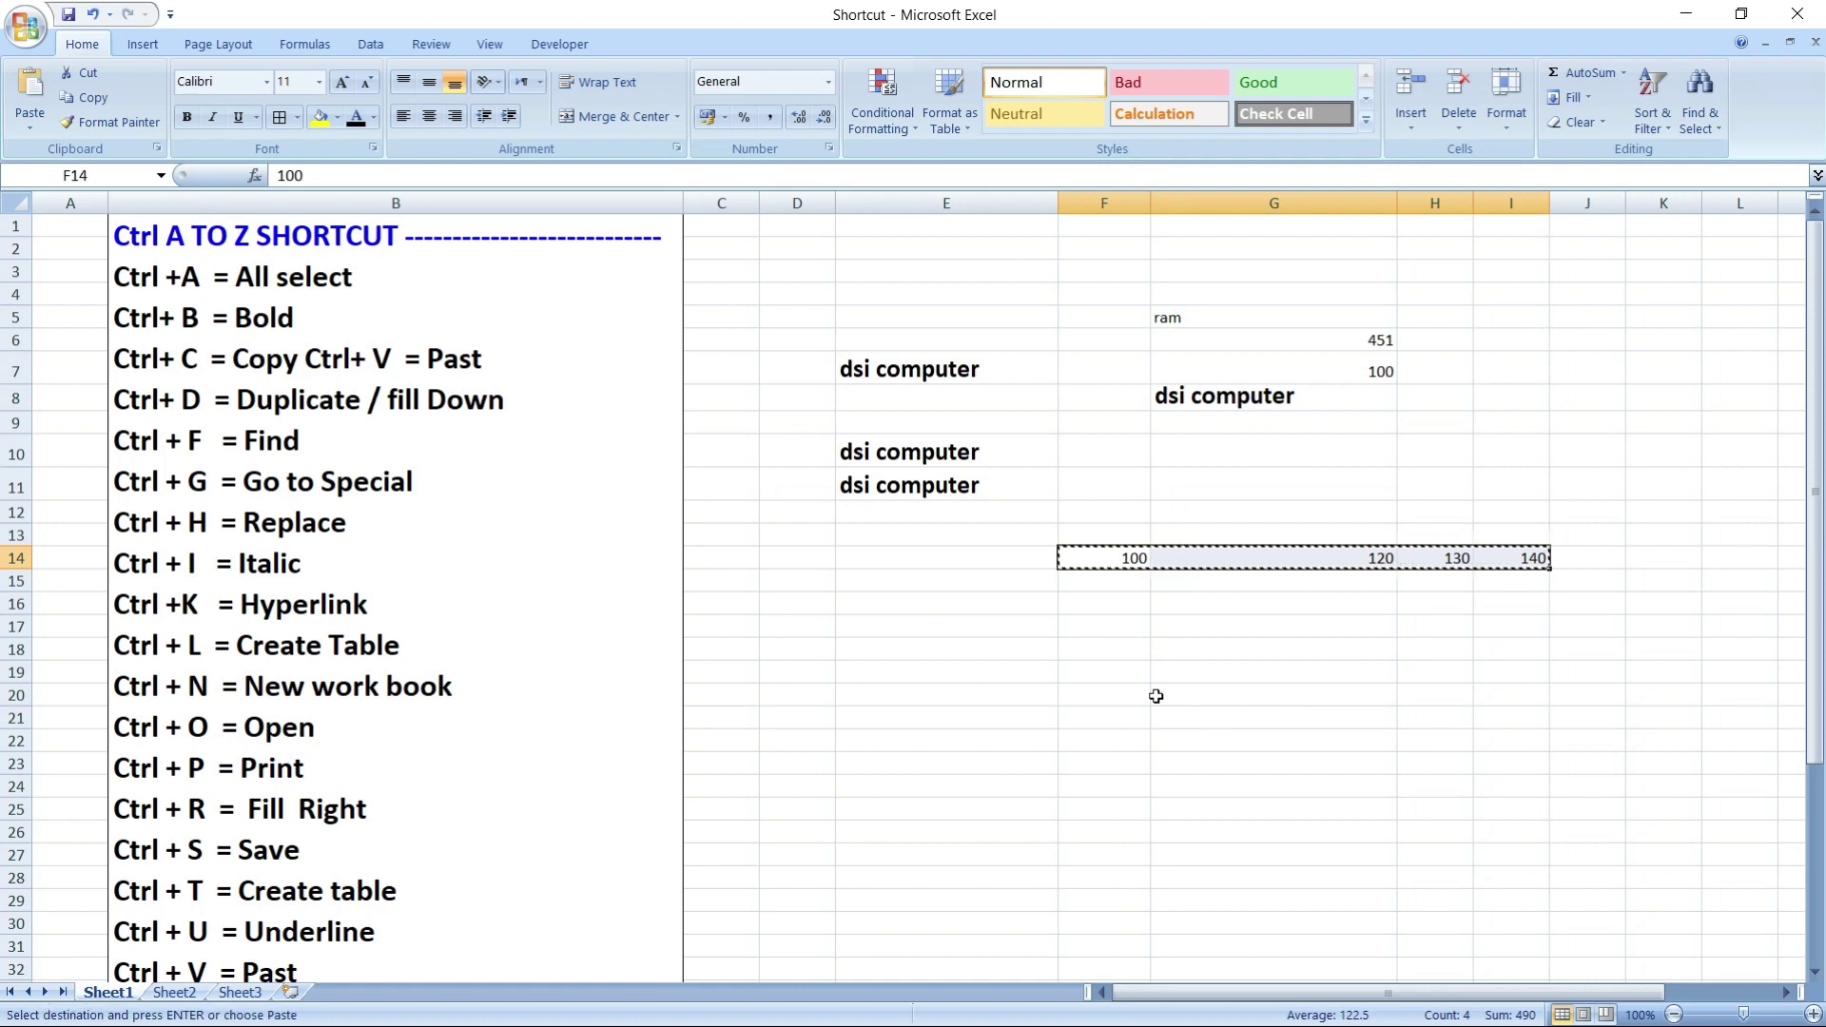
pyautogui.click(1117, 665)
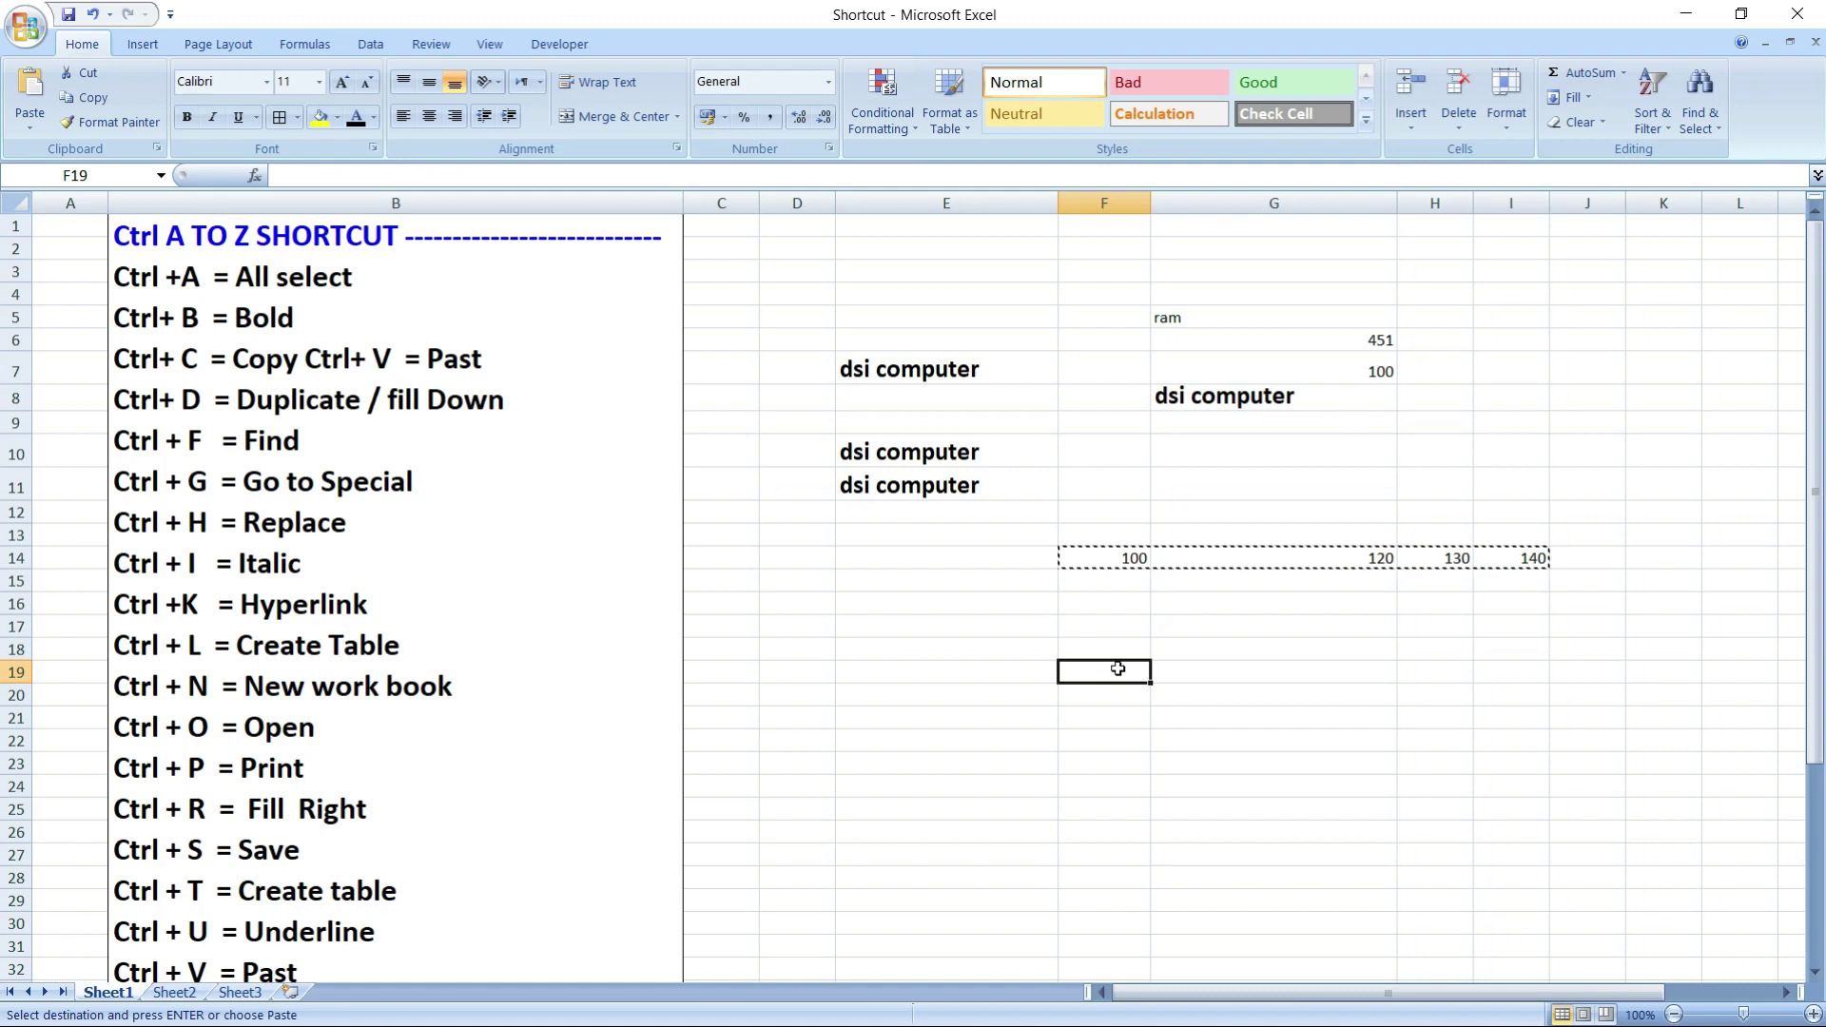
pyautogui.hotkey('ctrl', 'v')
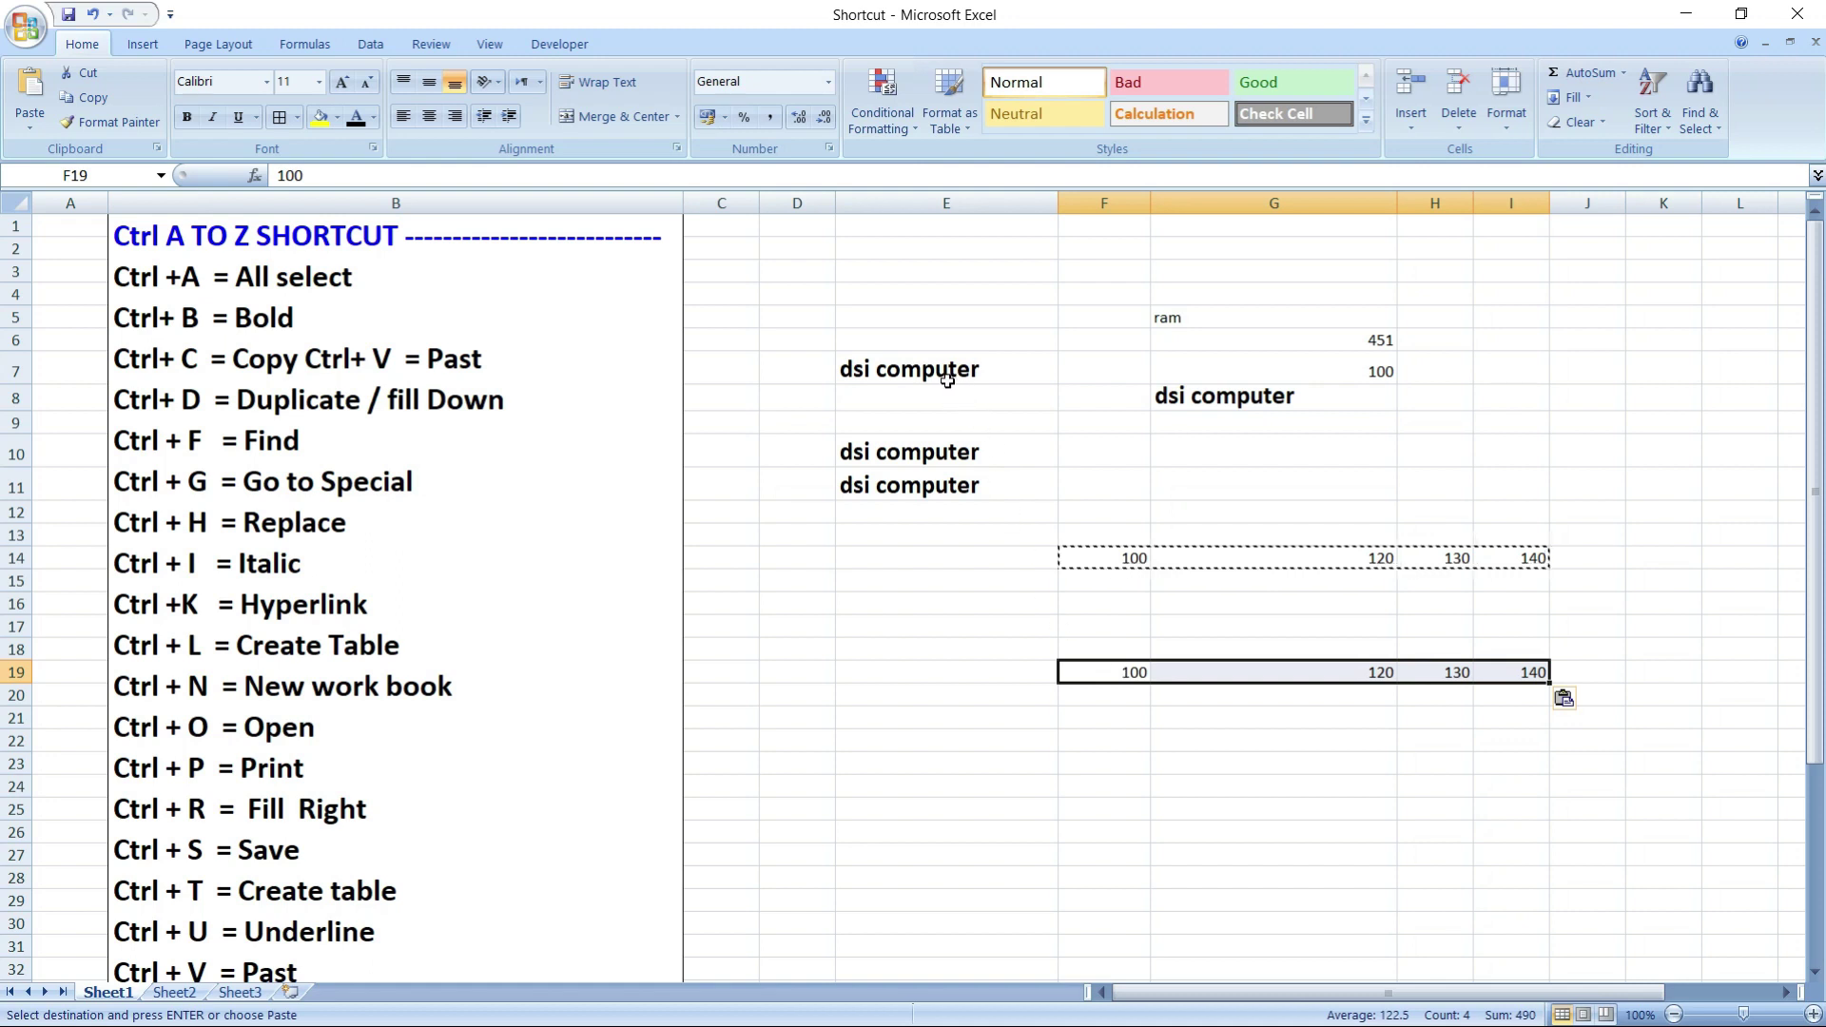
# - Copy E7:E11 into E15:E19, then use Ctrl+D so every cell reads 'dsi computer'
pyautogui.moveTo(922, 361)
pyautogui.mouseDown()
pyautogui.moveTo(929, 522)
pyautogui.moveTo(929, 490)
pyautogui.mouseUp()
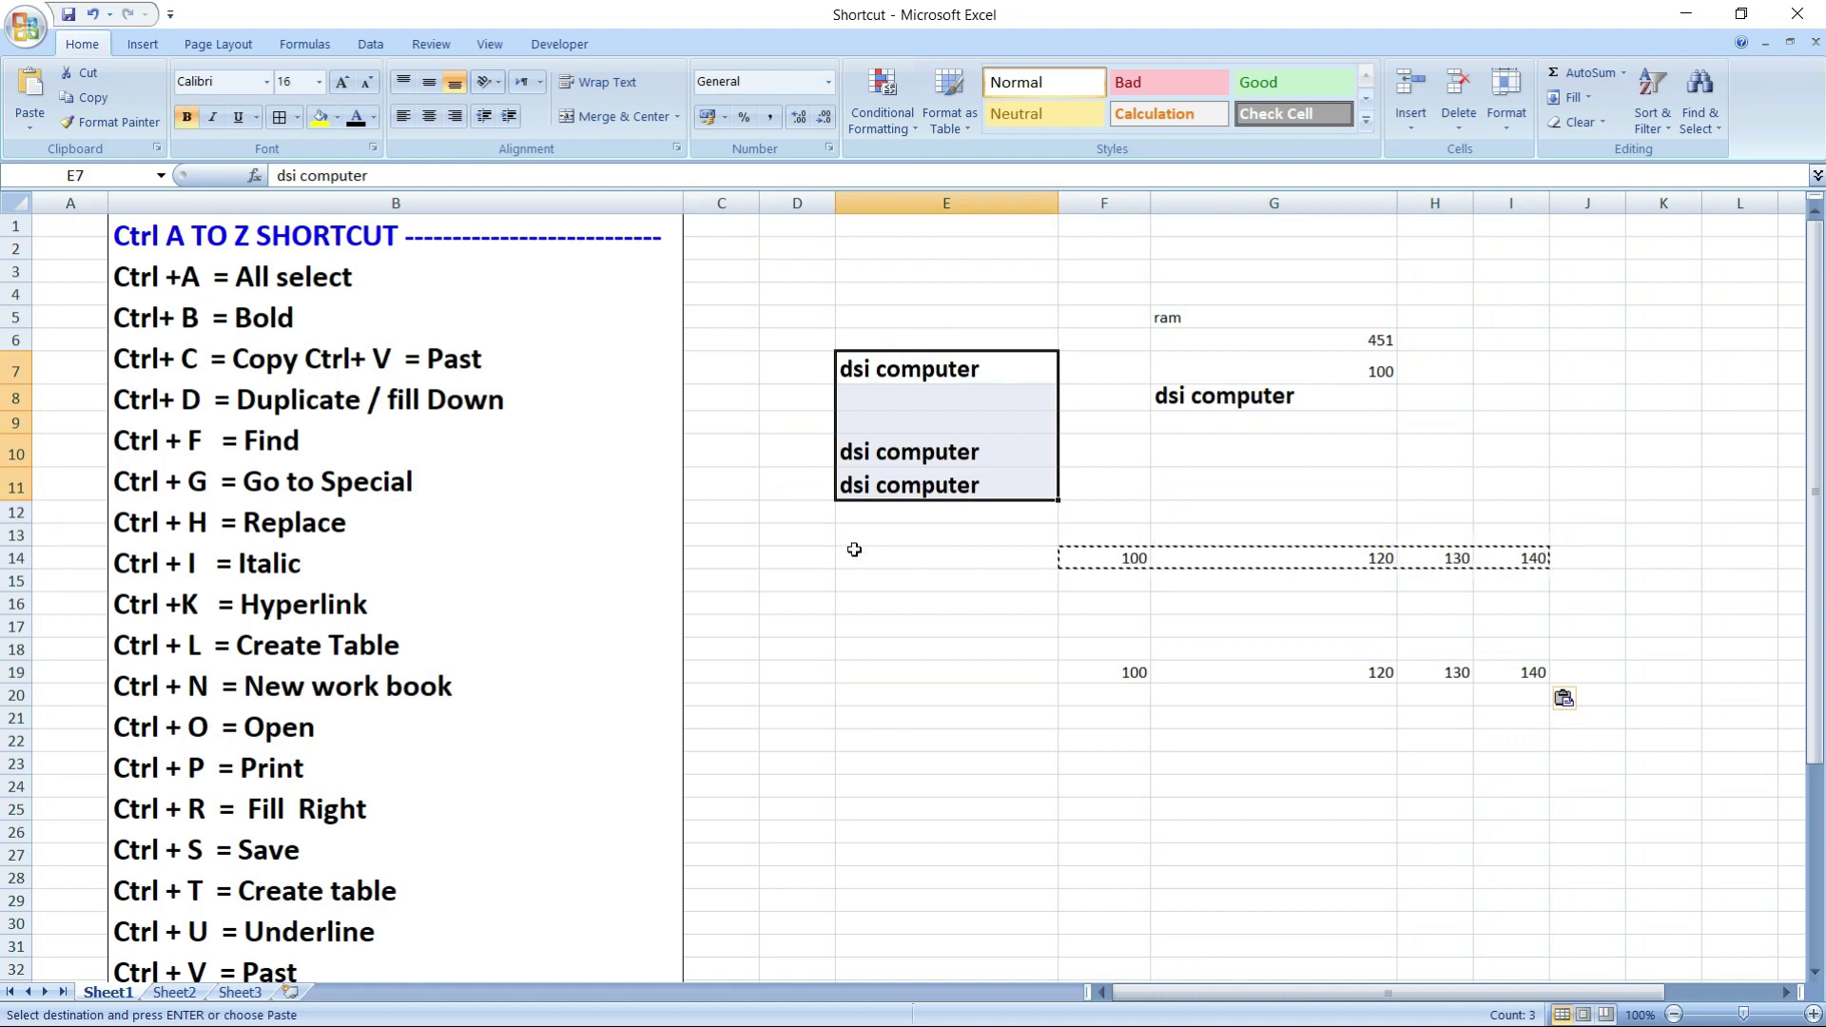
pyautogui.hotkey('ctrl', 'c')
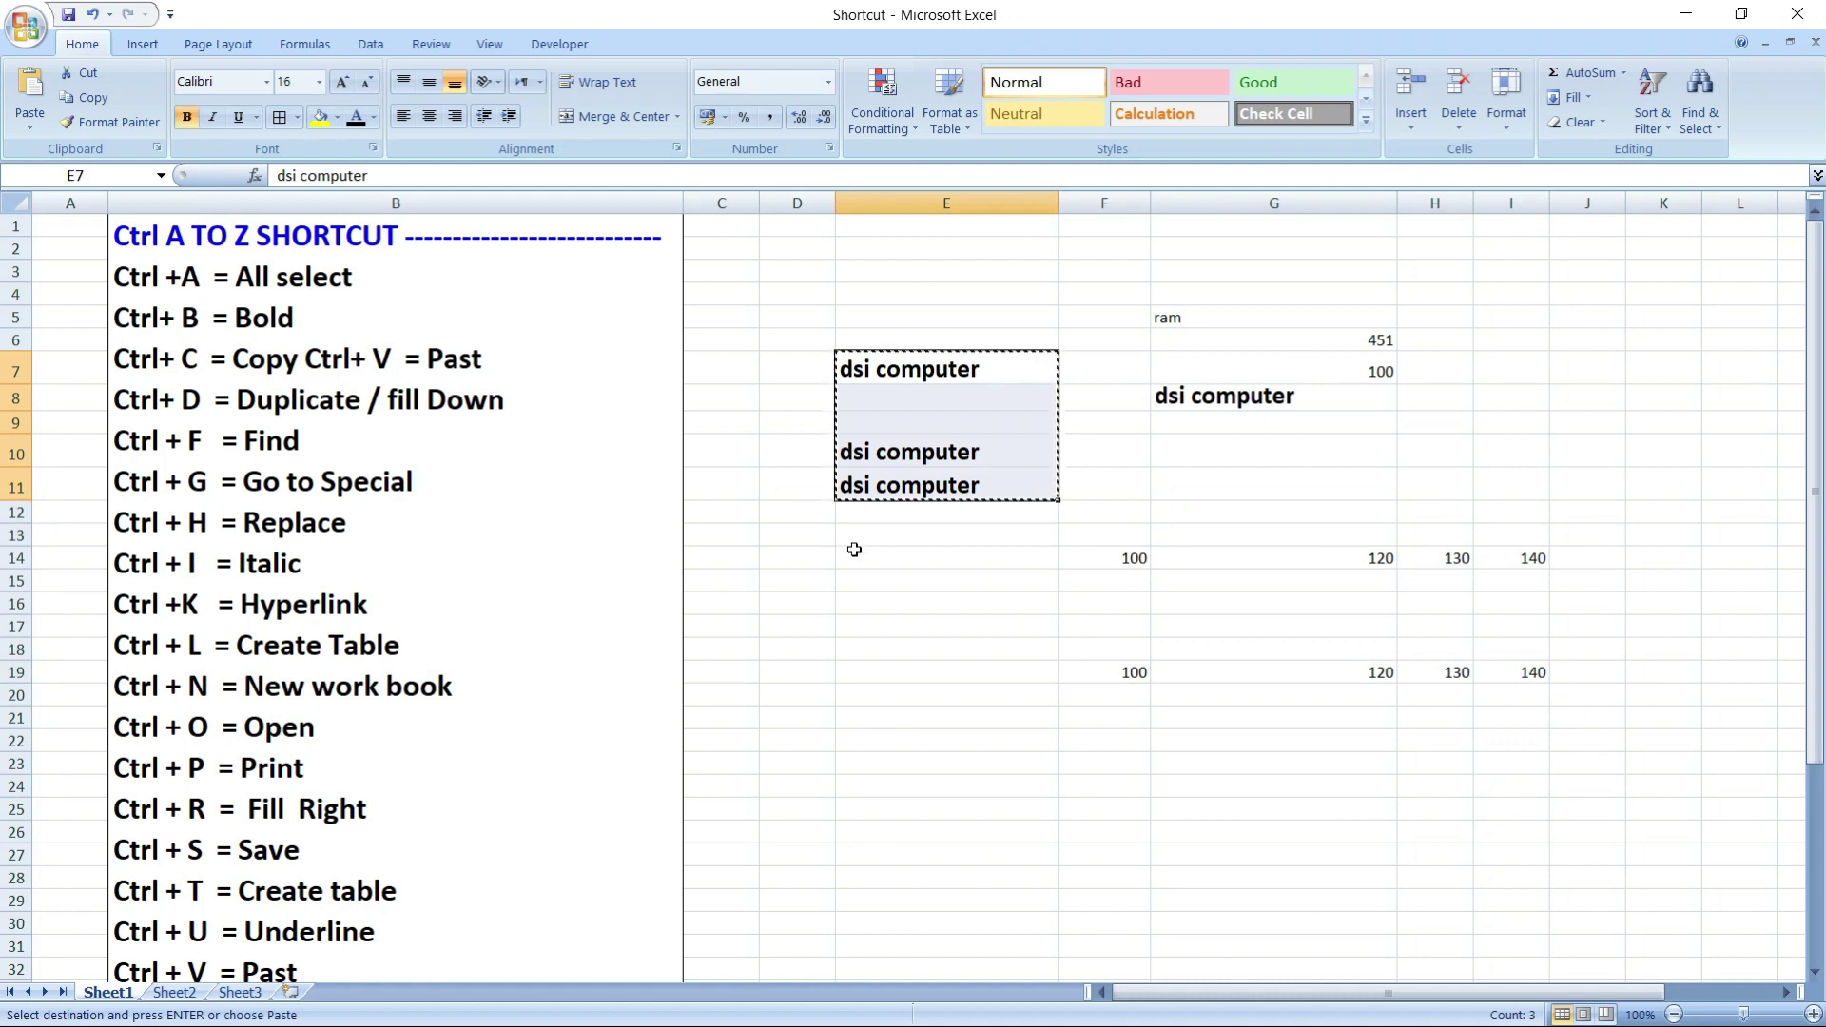
pyautogui.click(869, 575)
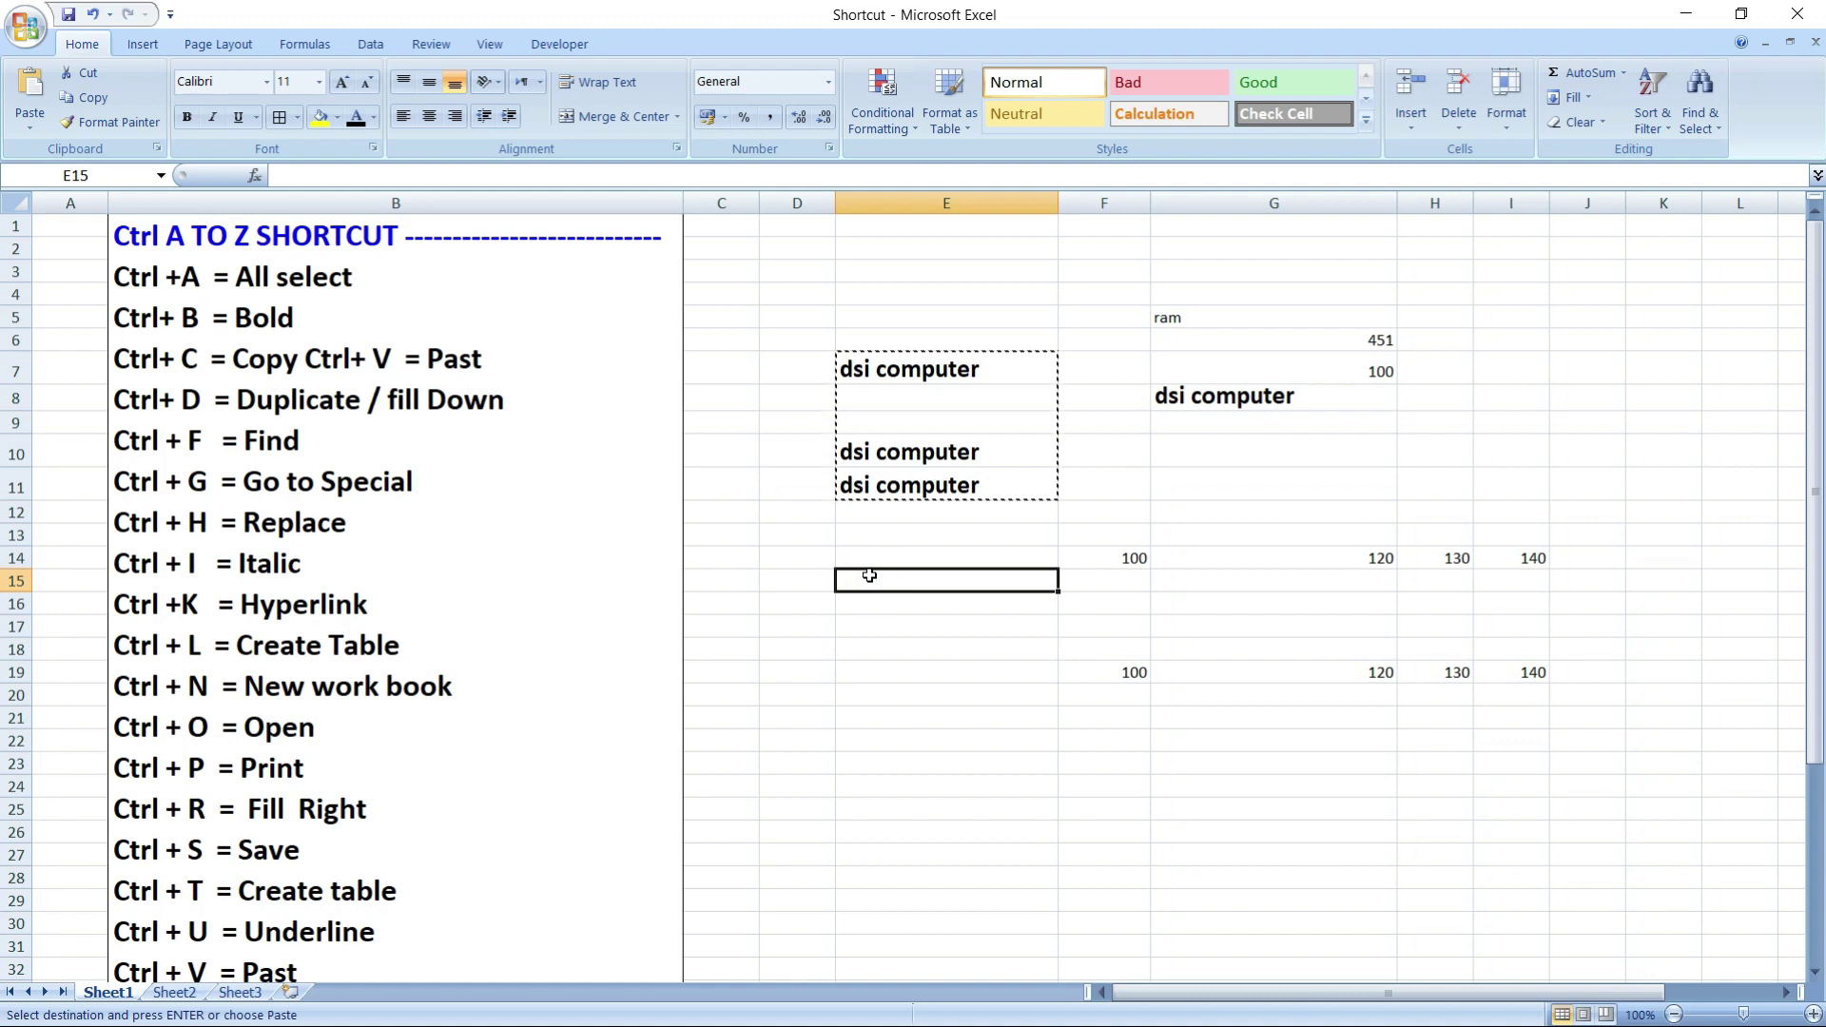
pyautogui.hotkey('ctrl', 'v')
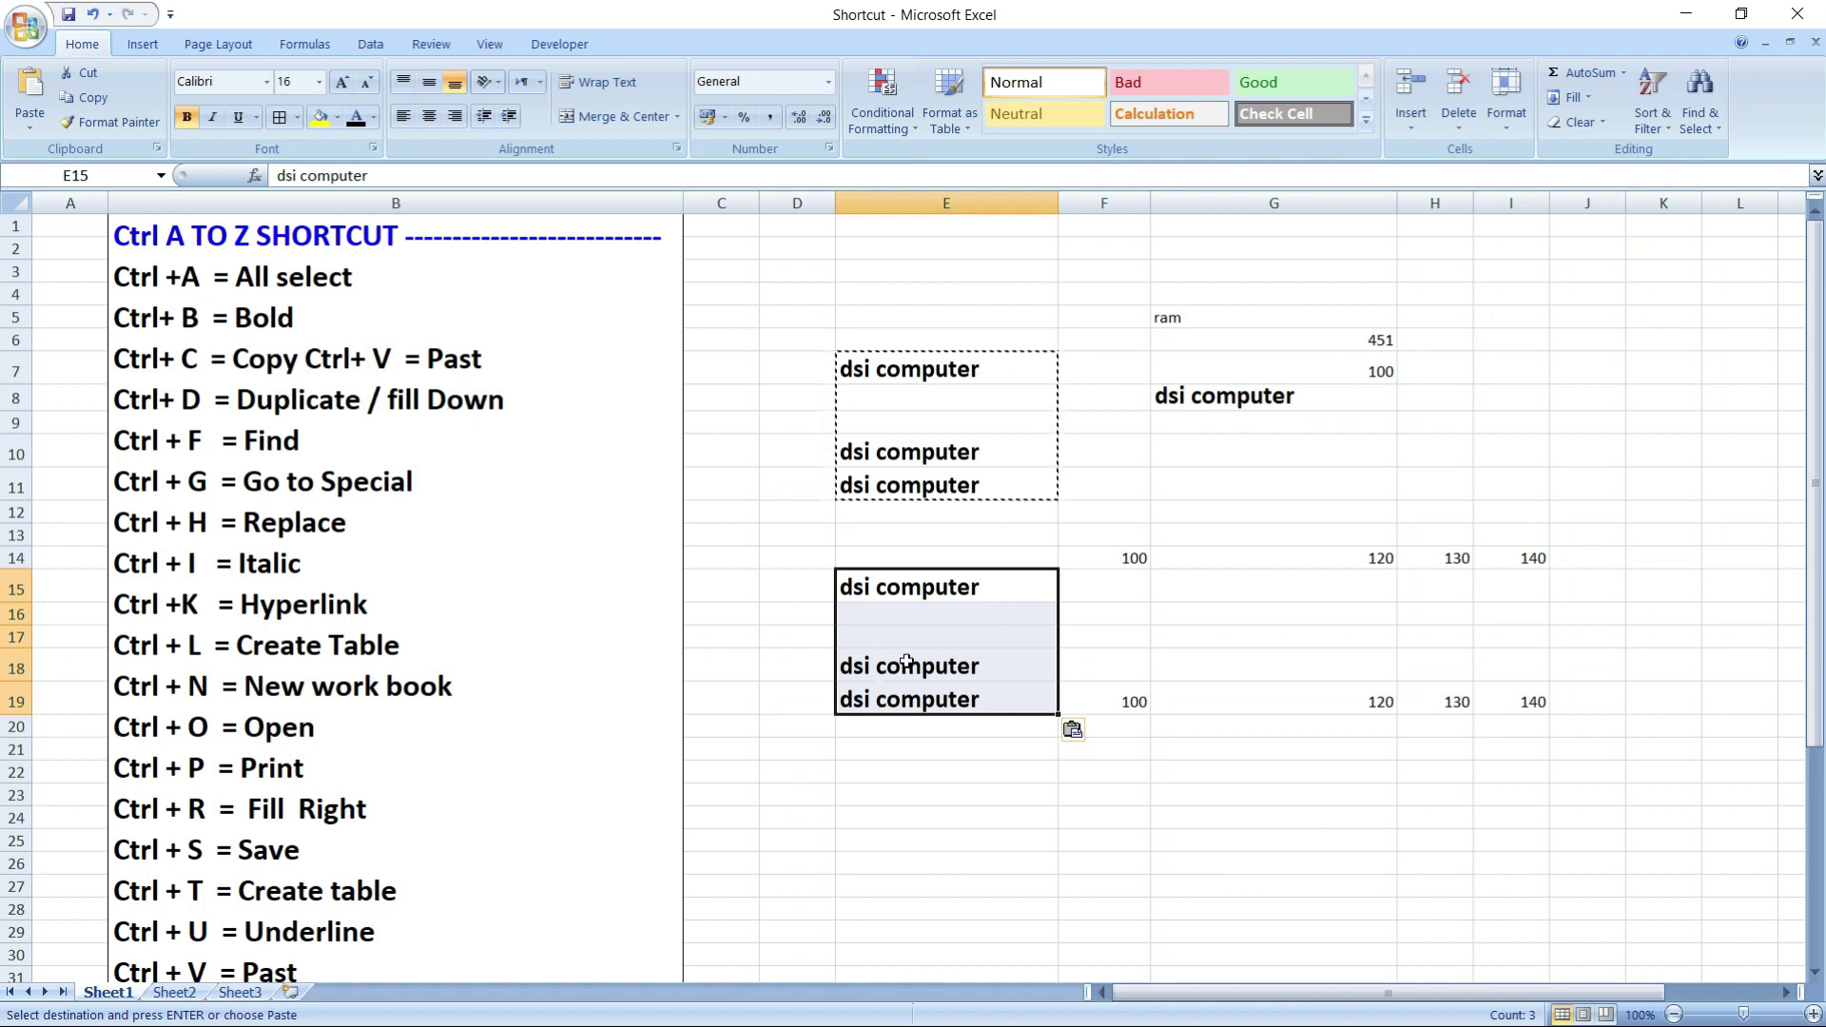
pyautogui.keyDown('ctrl'); pyautogui.click(1091, 695); pyautogui.keyUp('ctrl')
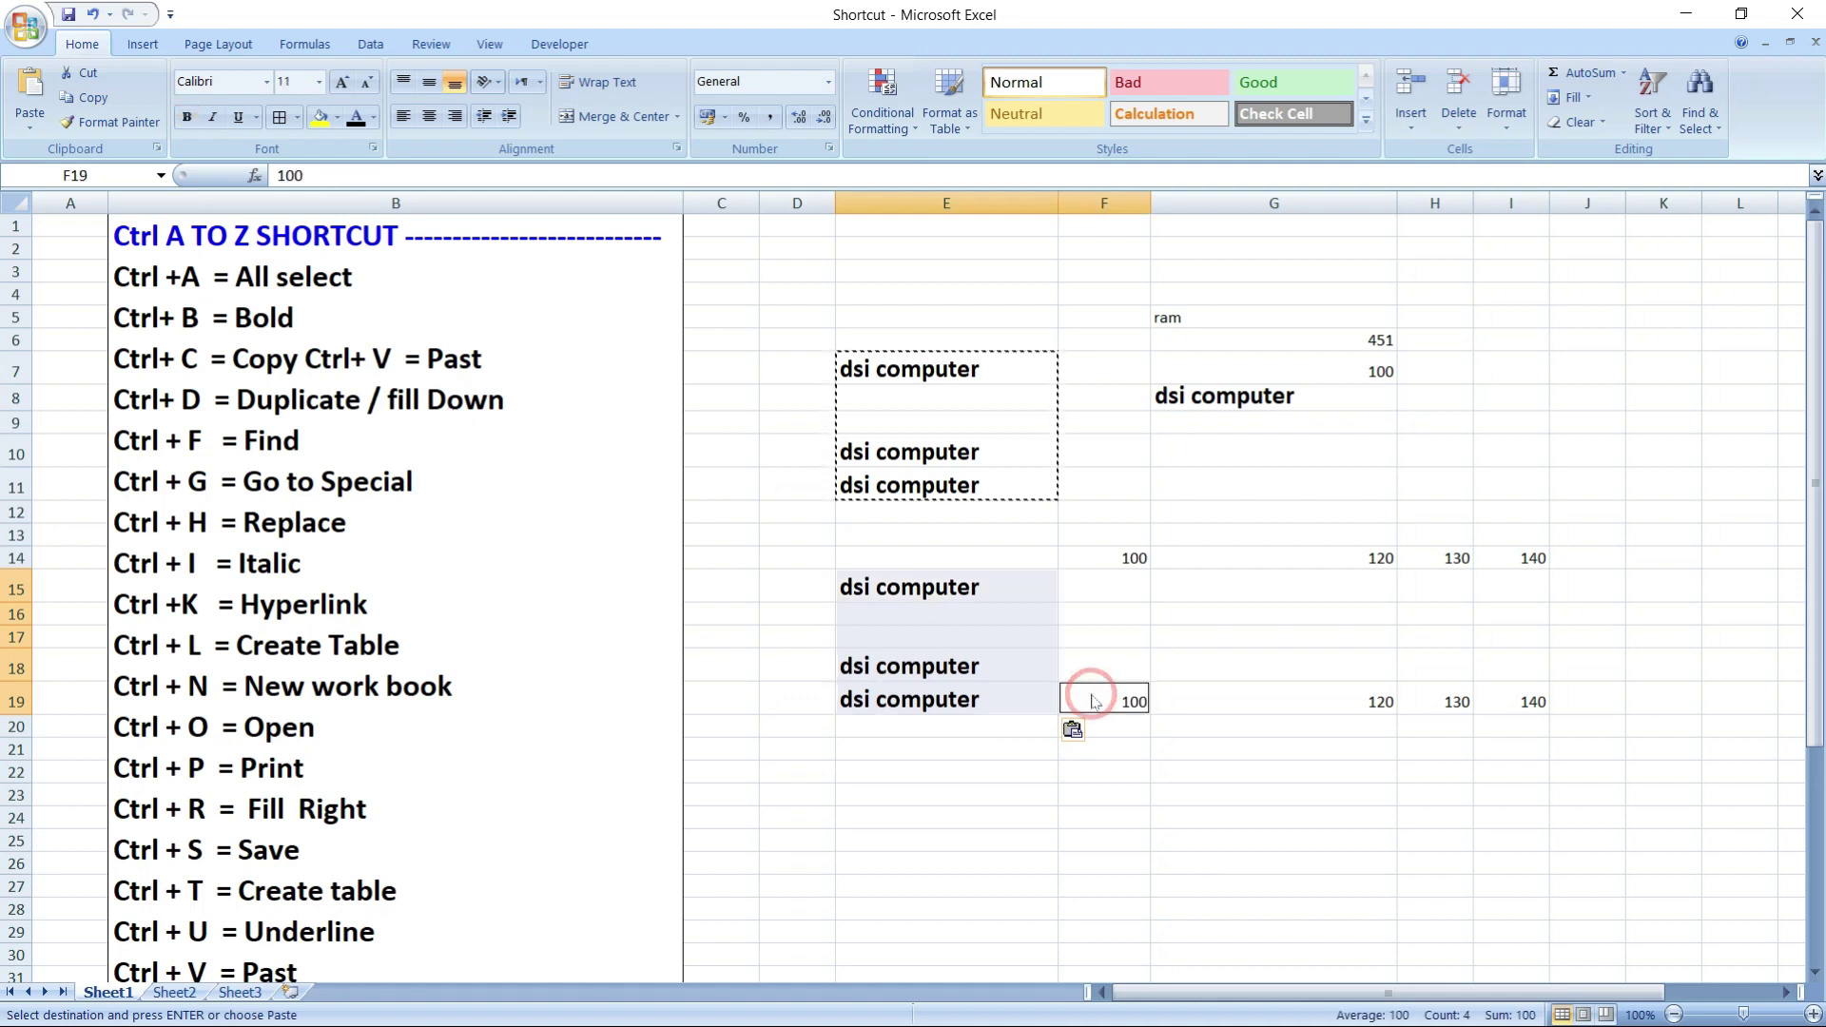
pyautogui.hotkey('ctrl', 'd')
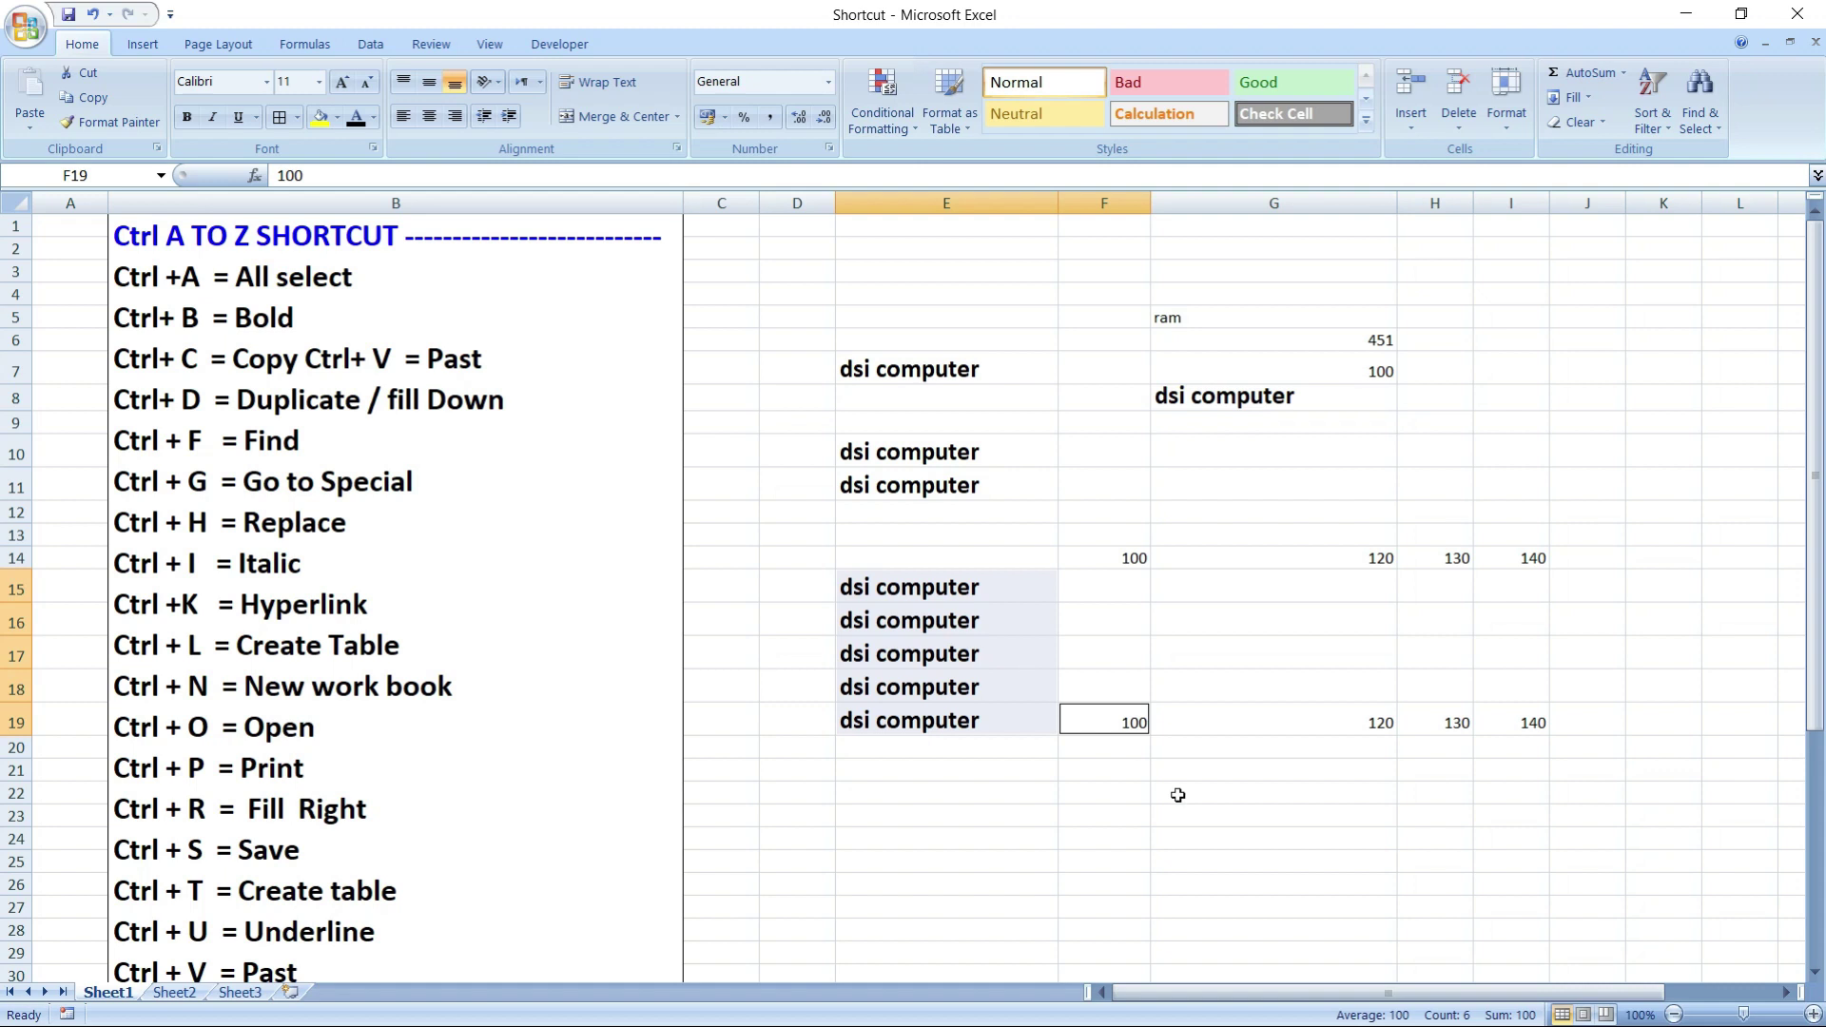
# - Delete the E7:I23 sample block and the ram and 451 entries in column G
pyautogui.scroll(-2, 1177, 793)
pyautogui.click(908, 601)
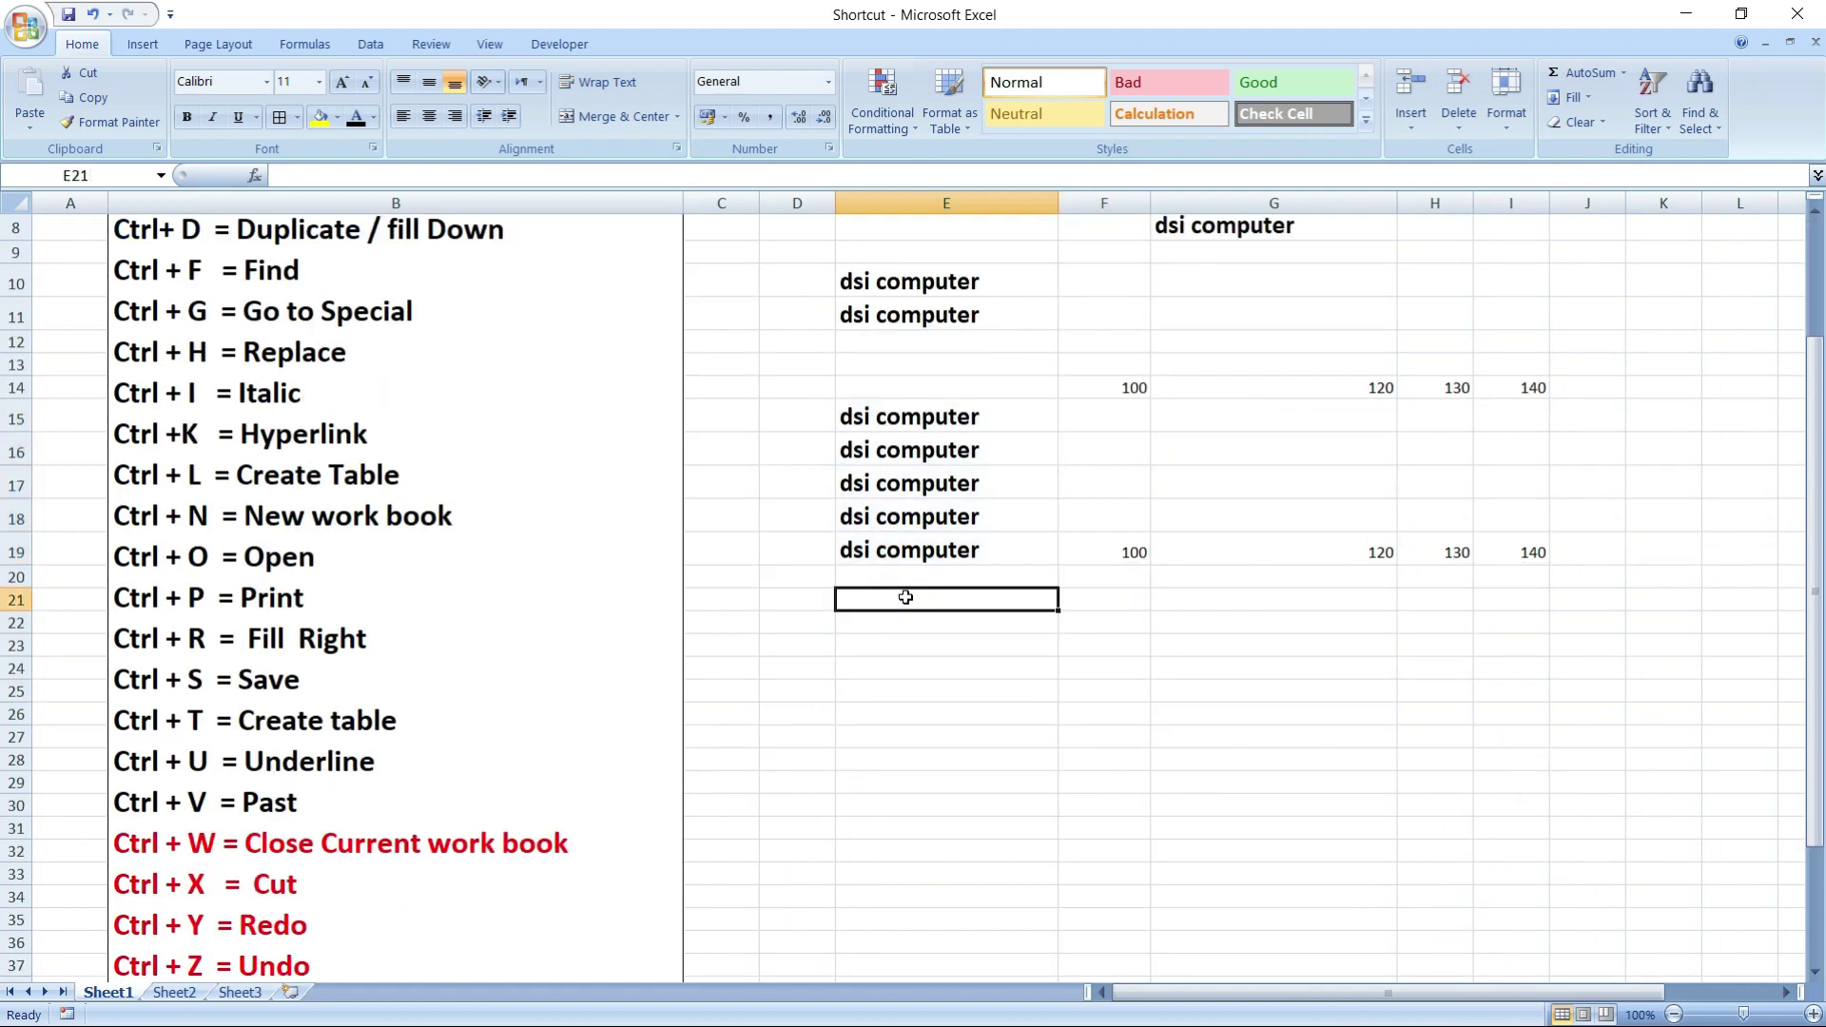
pyautogui.scroll(3, 905, 597)
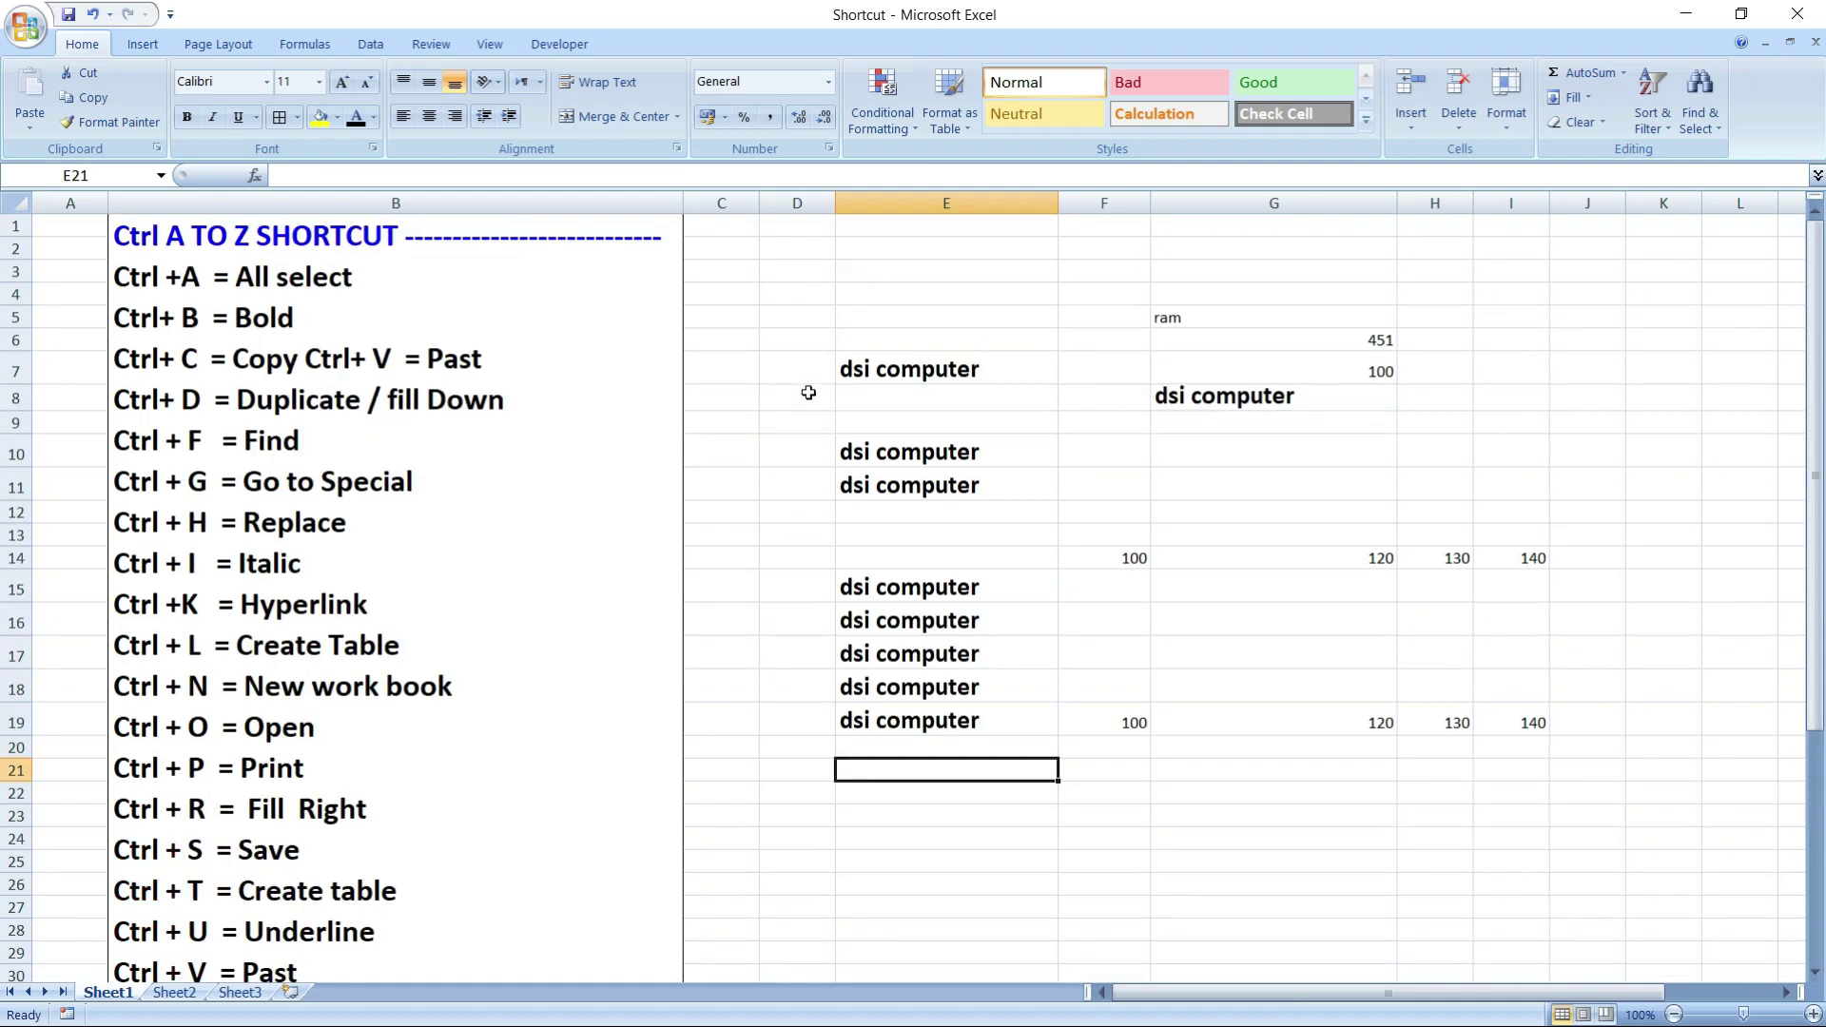
pyautogui.moveTo(856, 364)
pyautogui.mouseDown()
pyautogui.moveTo(919, 522)
pyautogui.moveTo(1512, 810)
pyautogui.mouseUp()
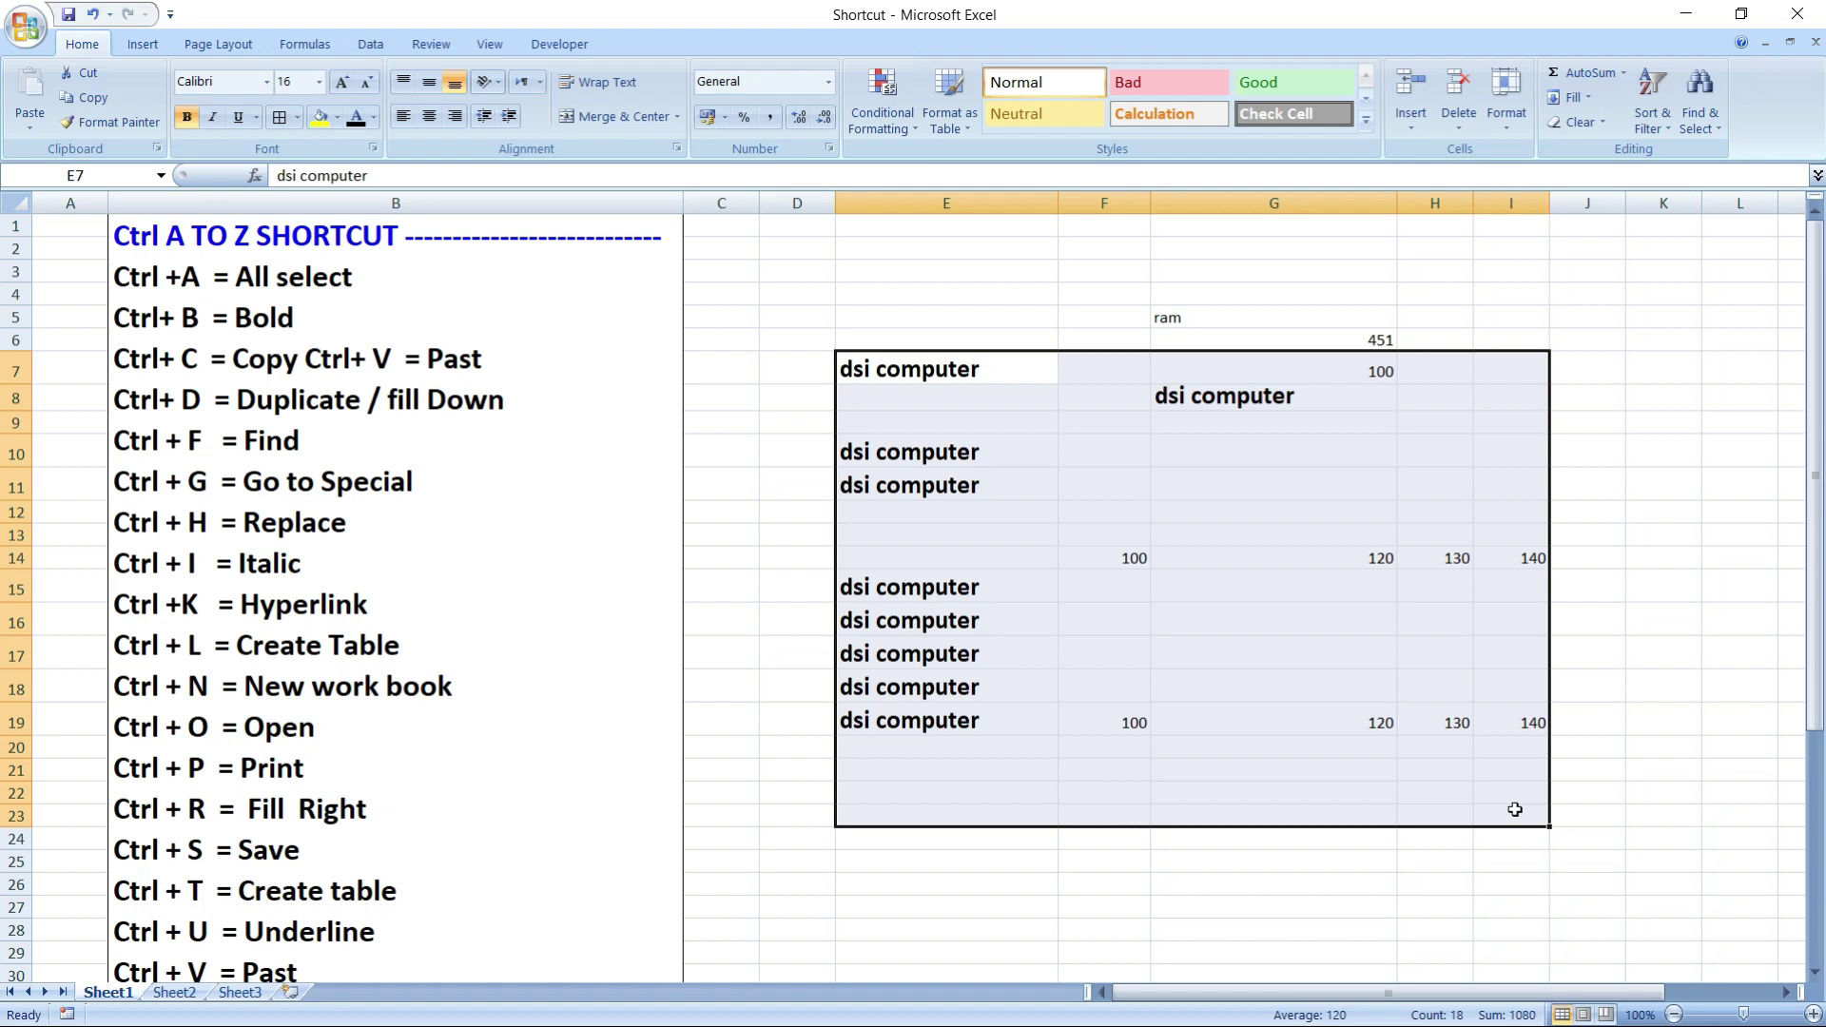
pyautogui.press('Delete')
pyautogui.moveTo(1184, 285); pyautogui.dragTo(1315, 354)
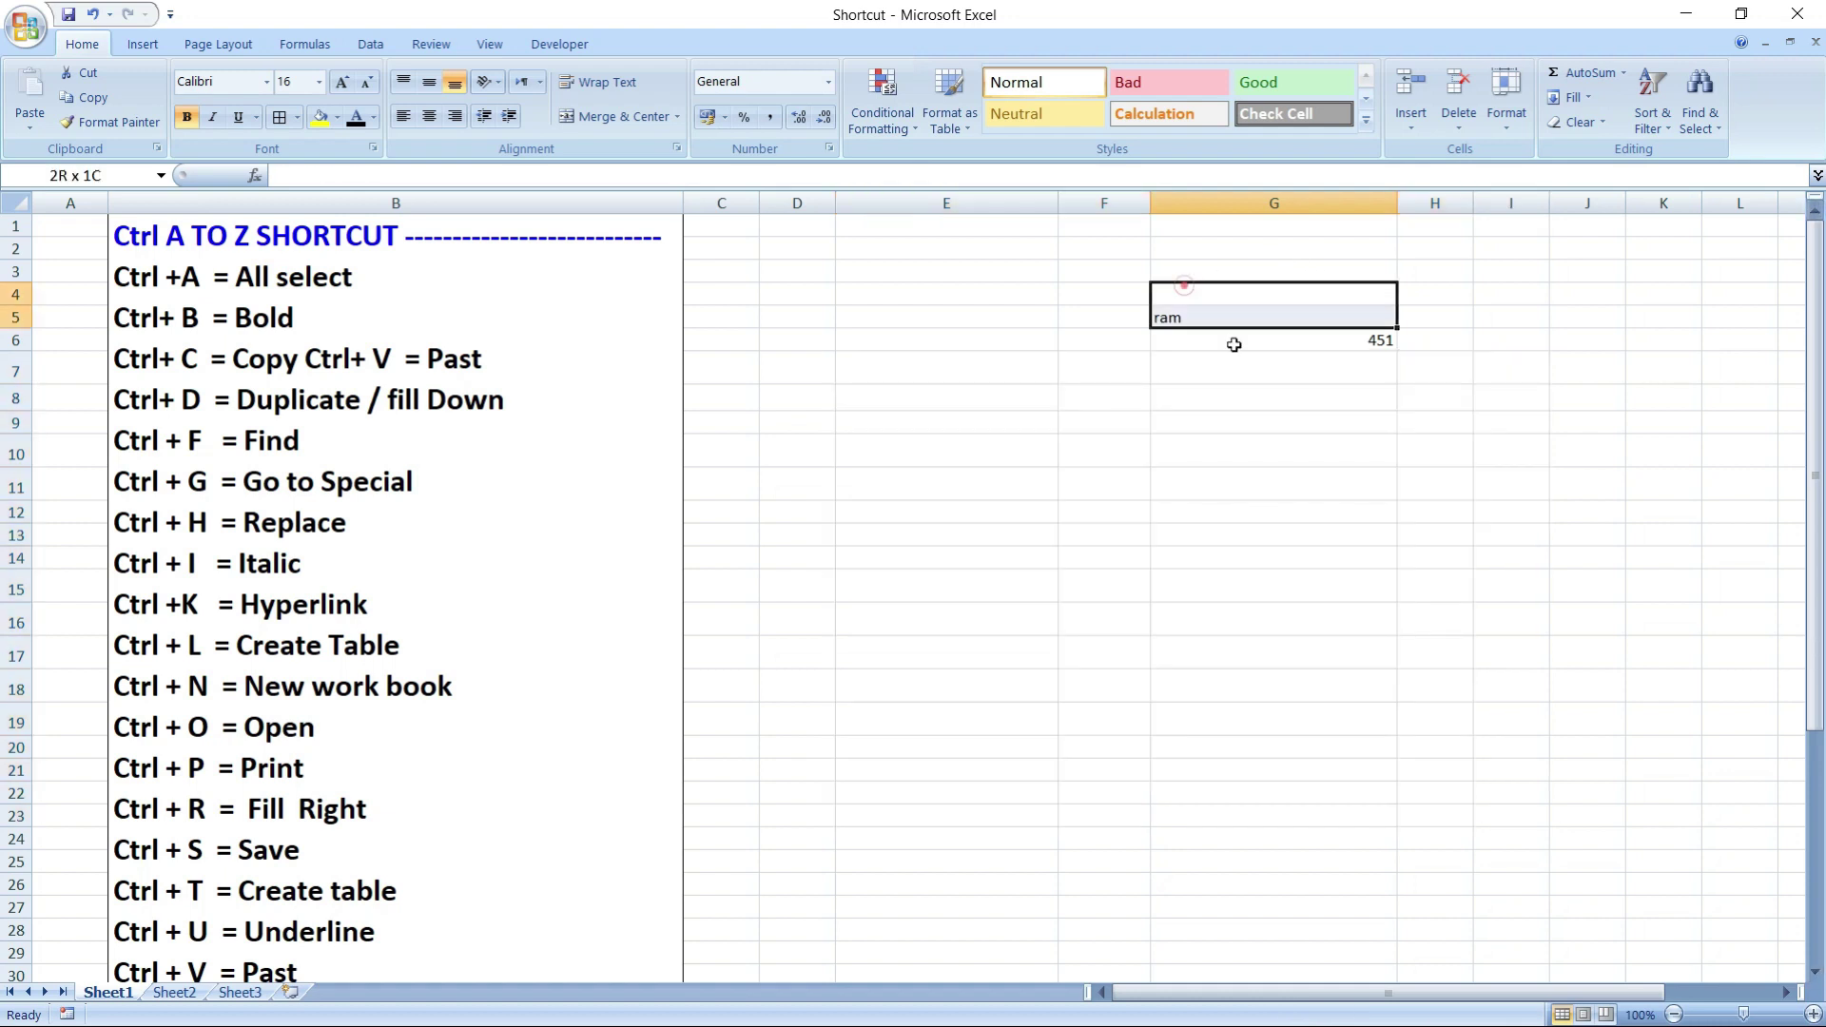
pyautogui.press('Delete')
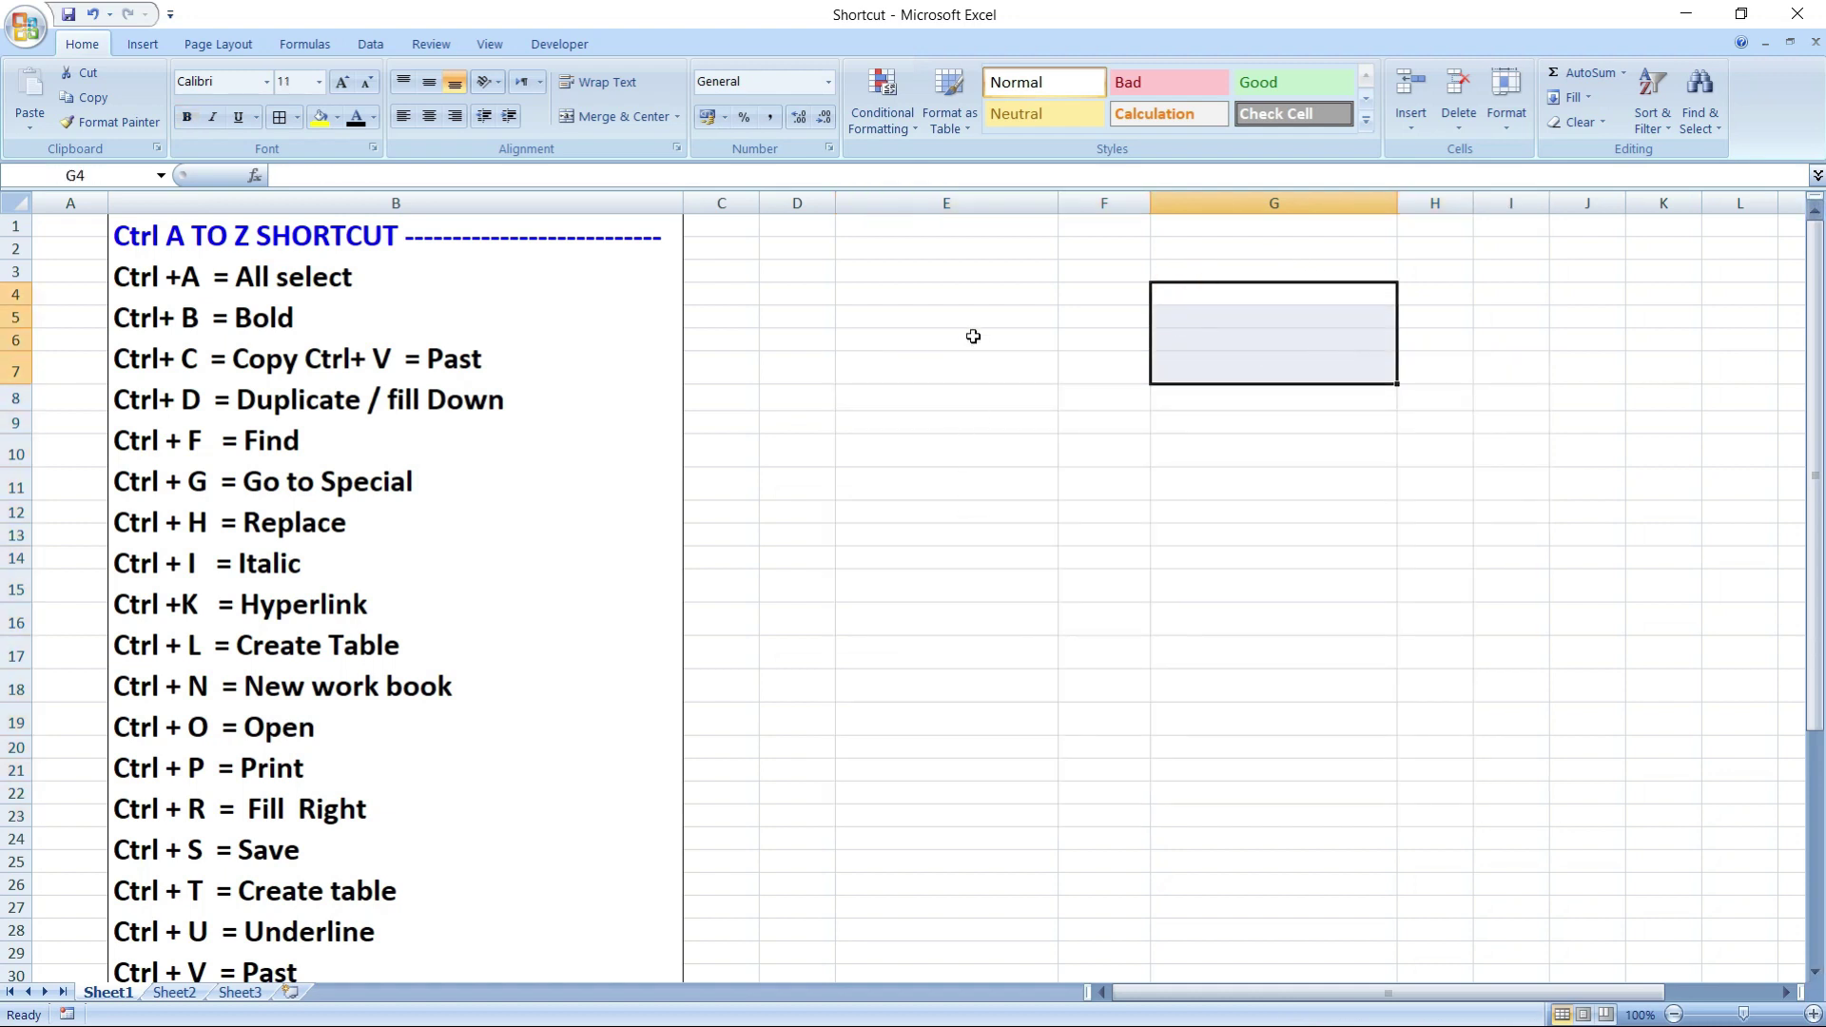
pyautogui.click(964, 337)
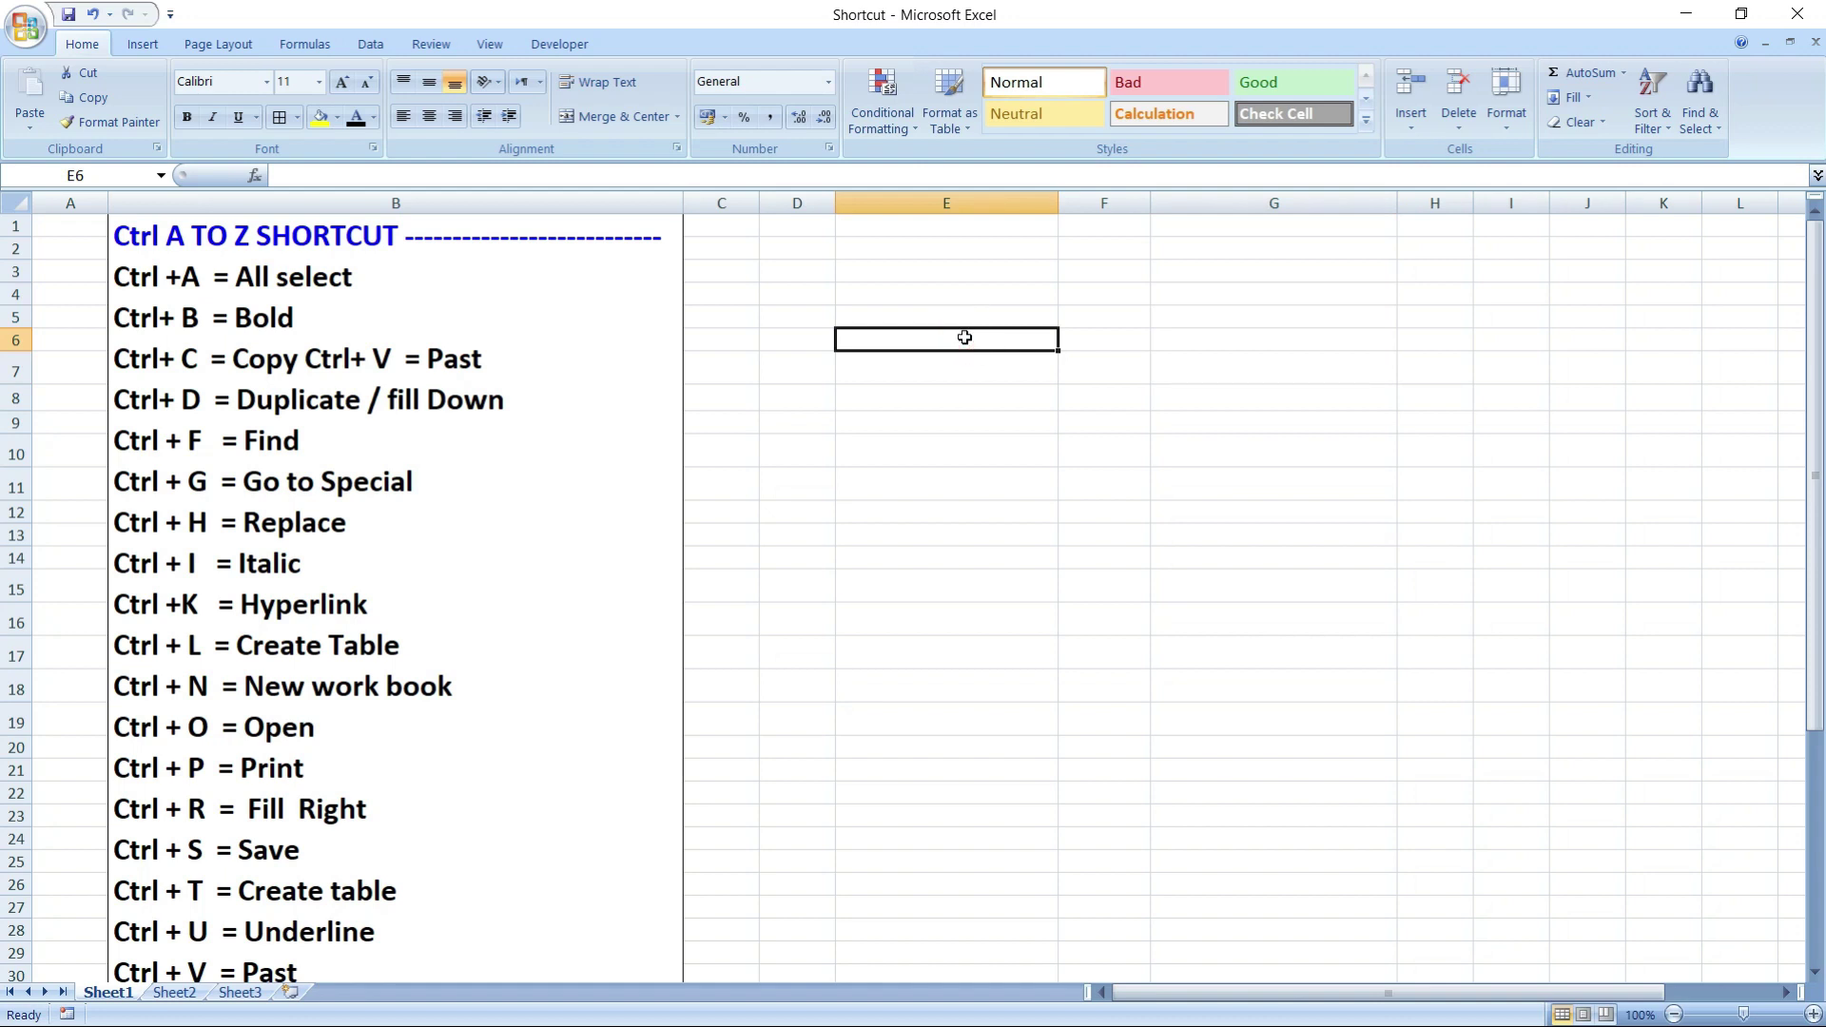
# - Type 'computer' in E6, grow its font twice, bold it, and fill it down to E16
pyautogui.write('computer')
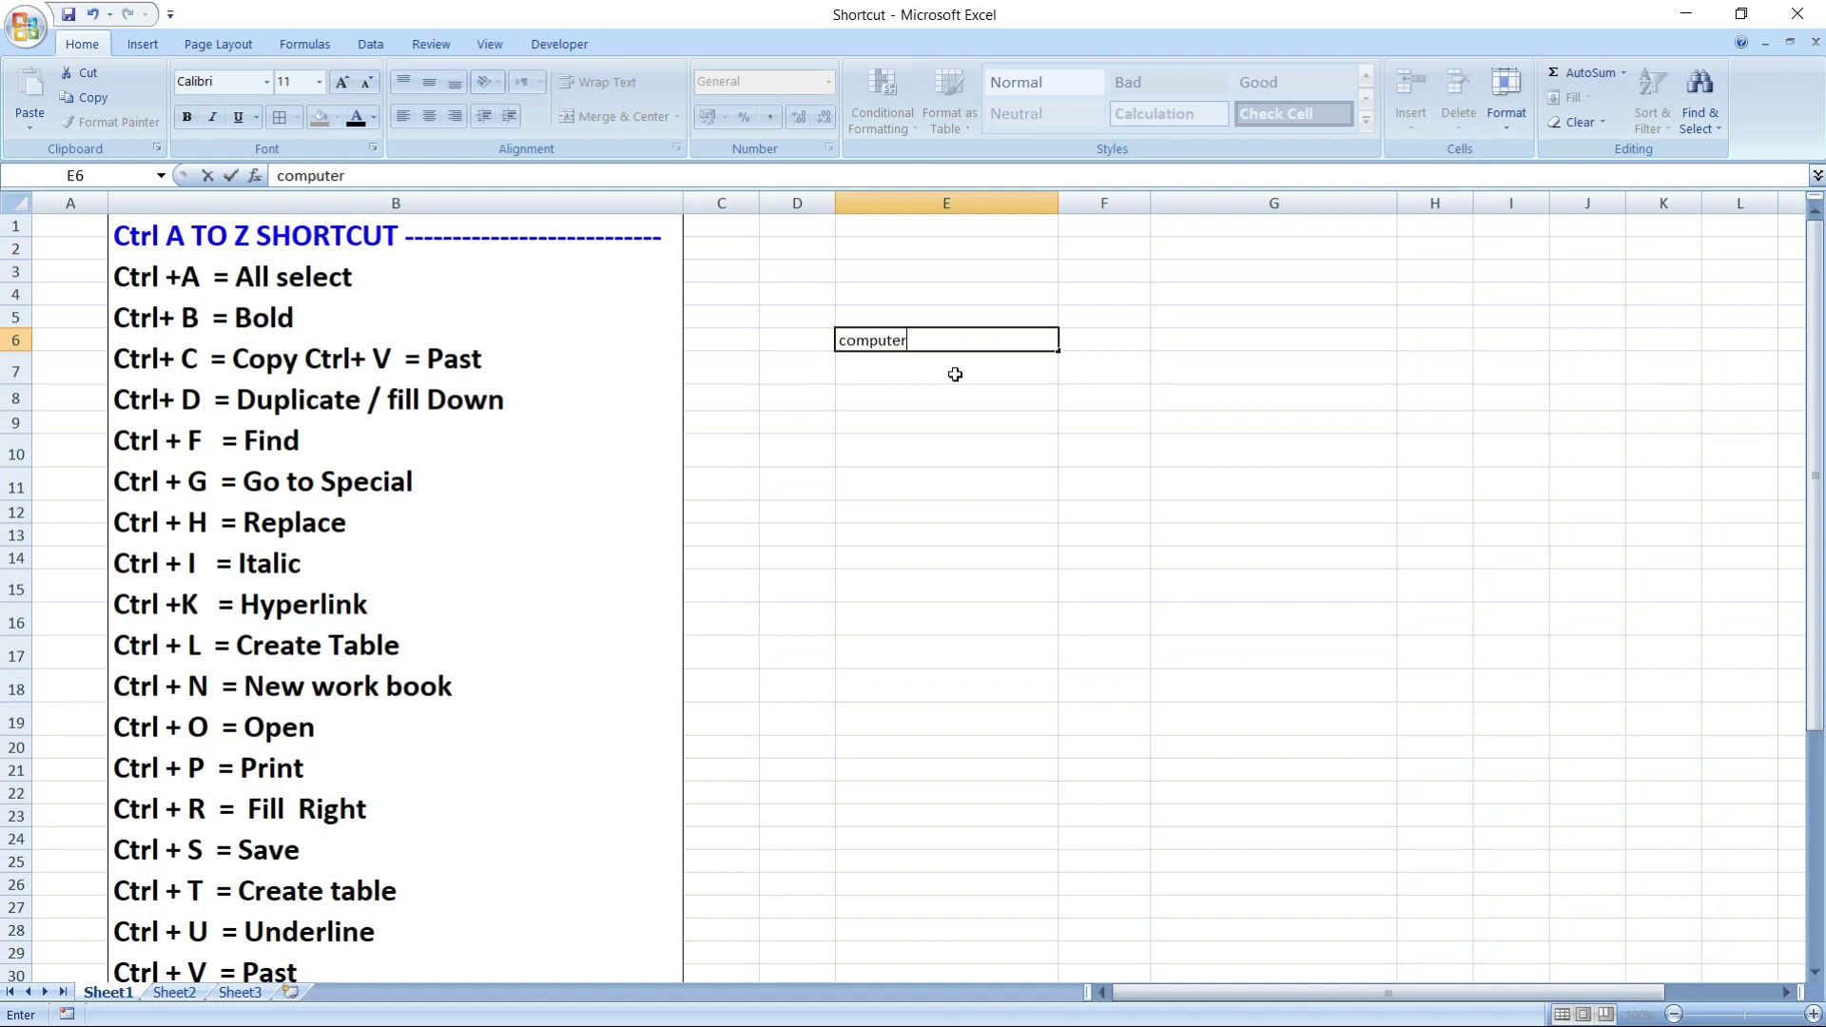
pyautogui.moveTo(953, 373); pyautogui.dragTo(930, 689)
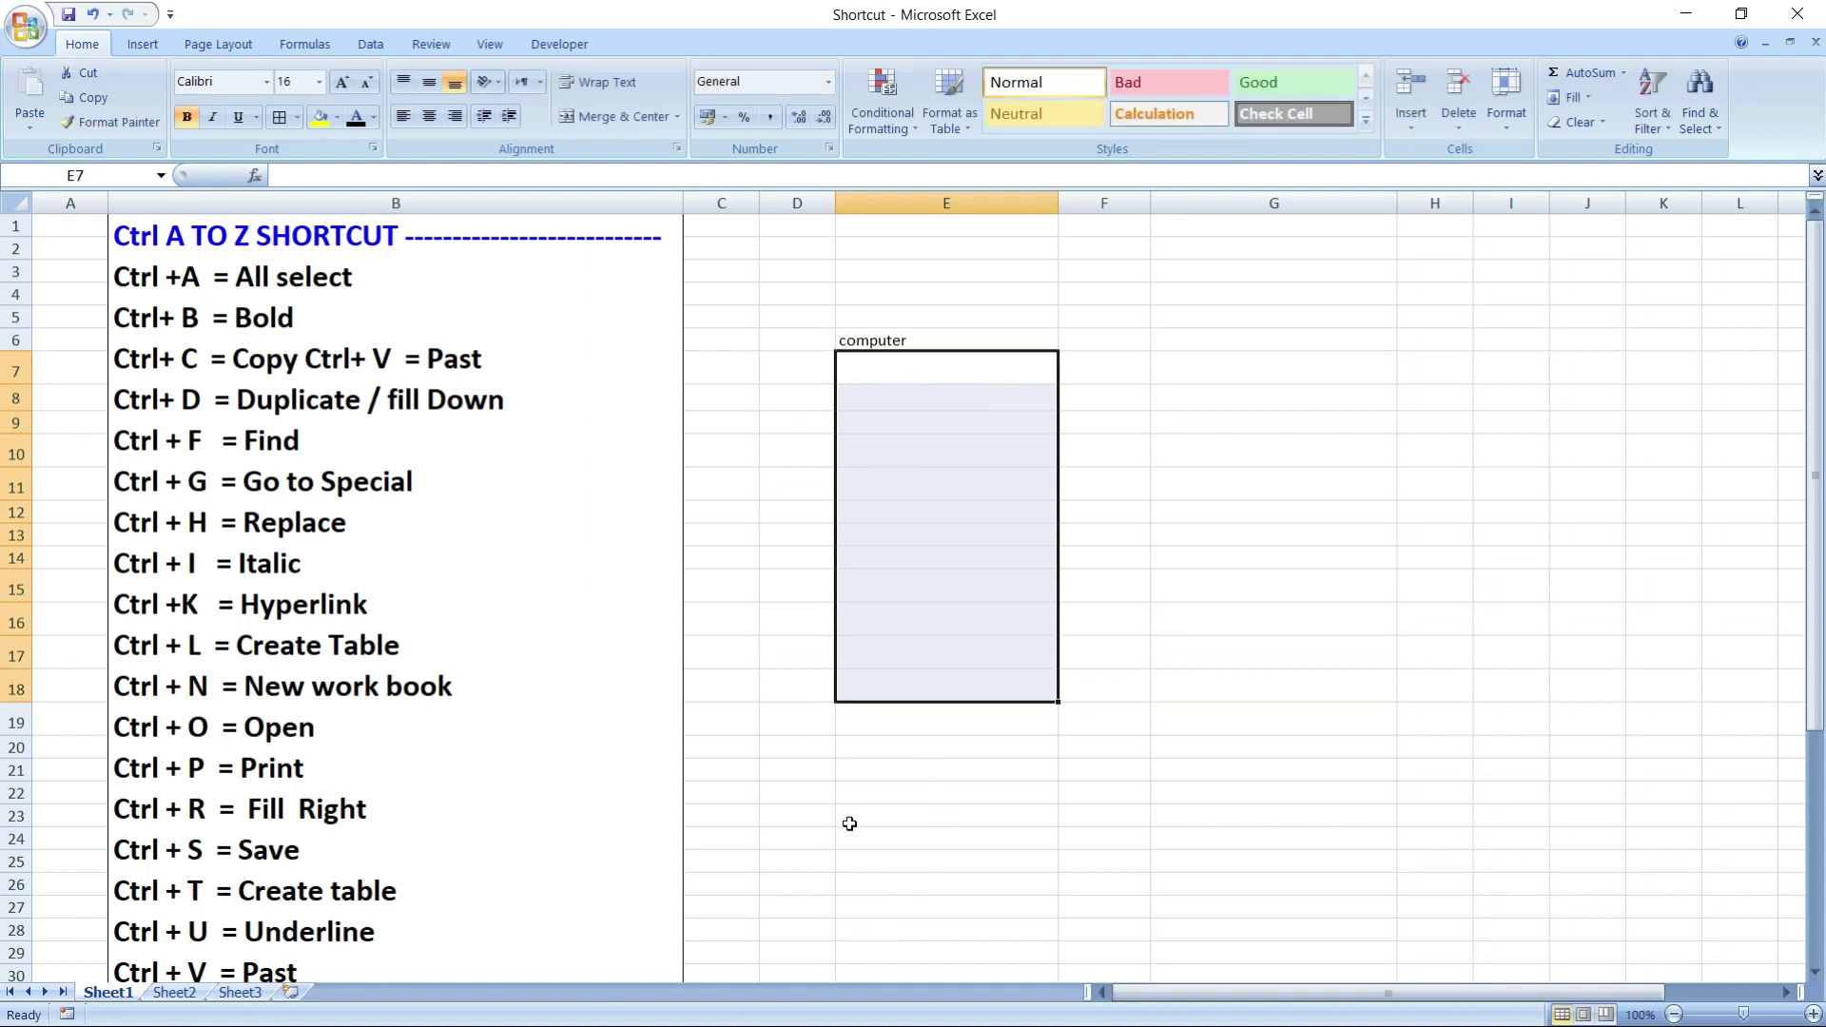
pyautogui.click(888, 339)
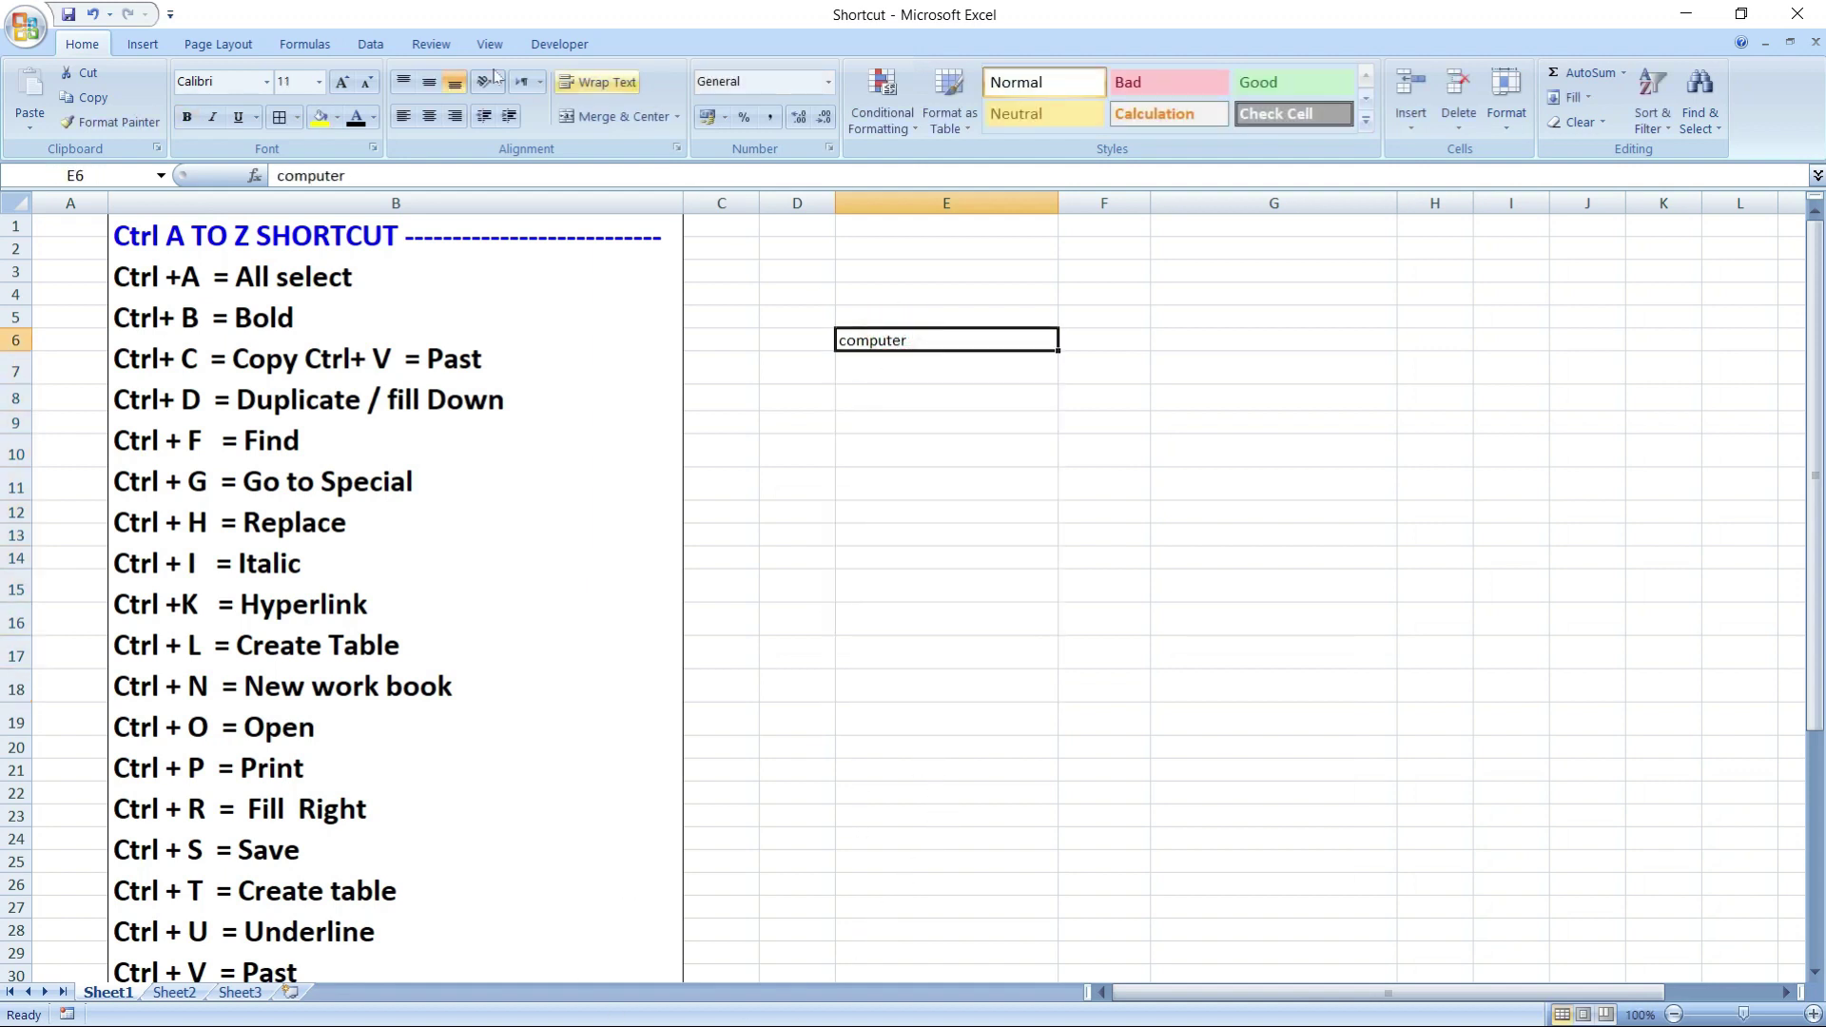
pyautogui.click(343, 80)
pyautogui.click(343, 80)
pyautogui.click(342, 80)
pyautogui.click(342, 80)
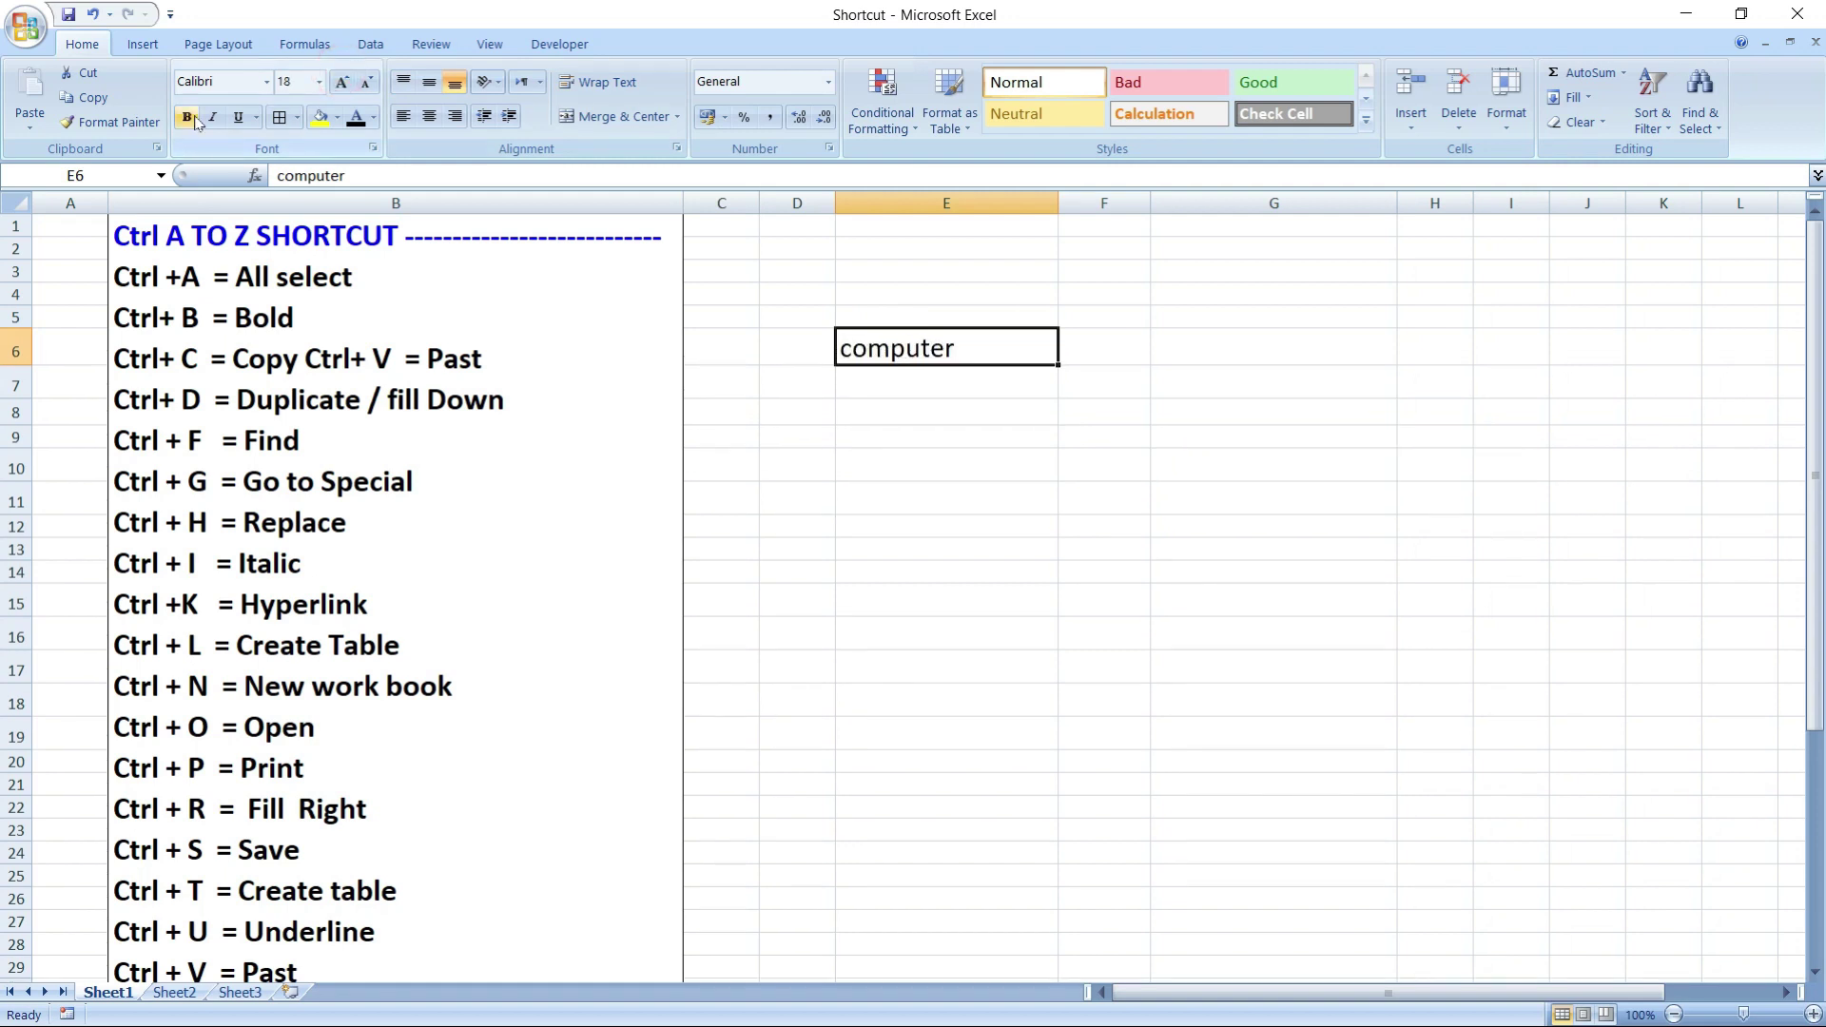
pyautogui.click(187, 116)
pyautogui.click(965, 446)
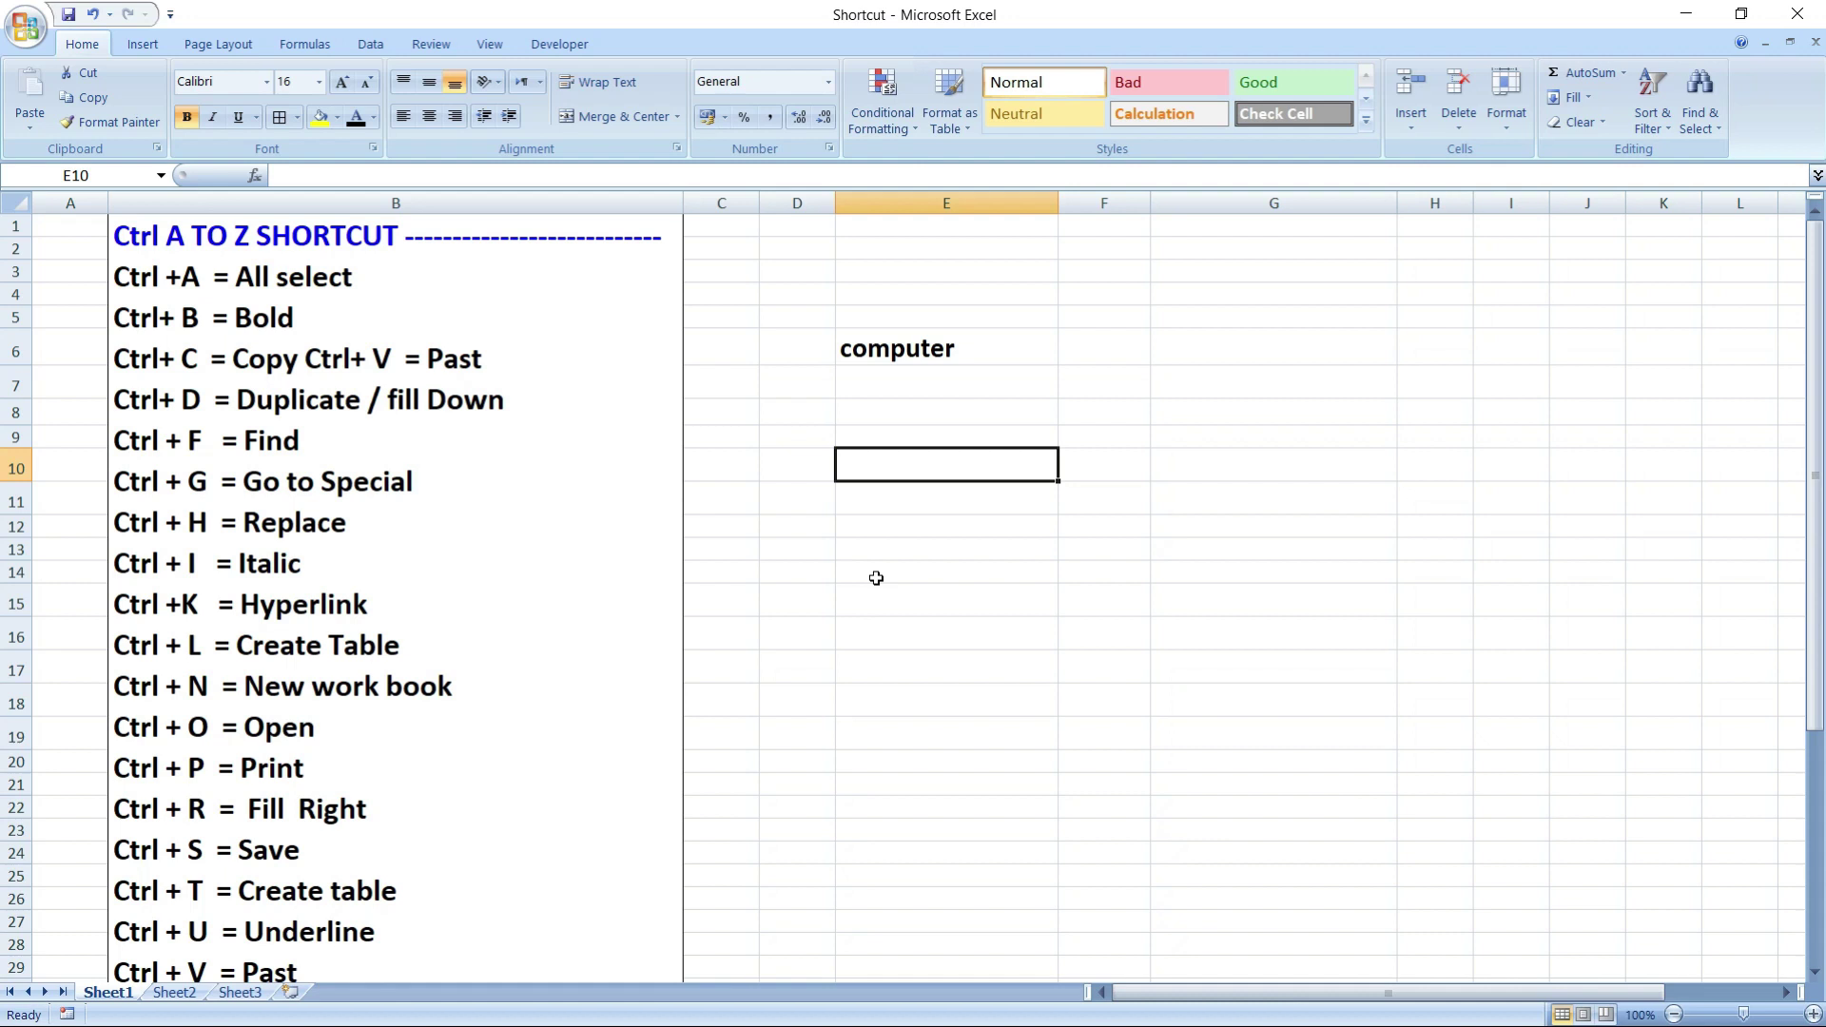
pyautogui.moveTo(884, 339); pyautogui.dragTo(950, 650)
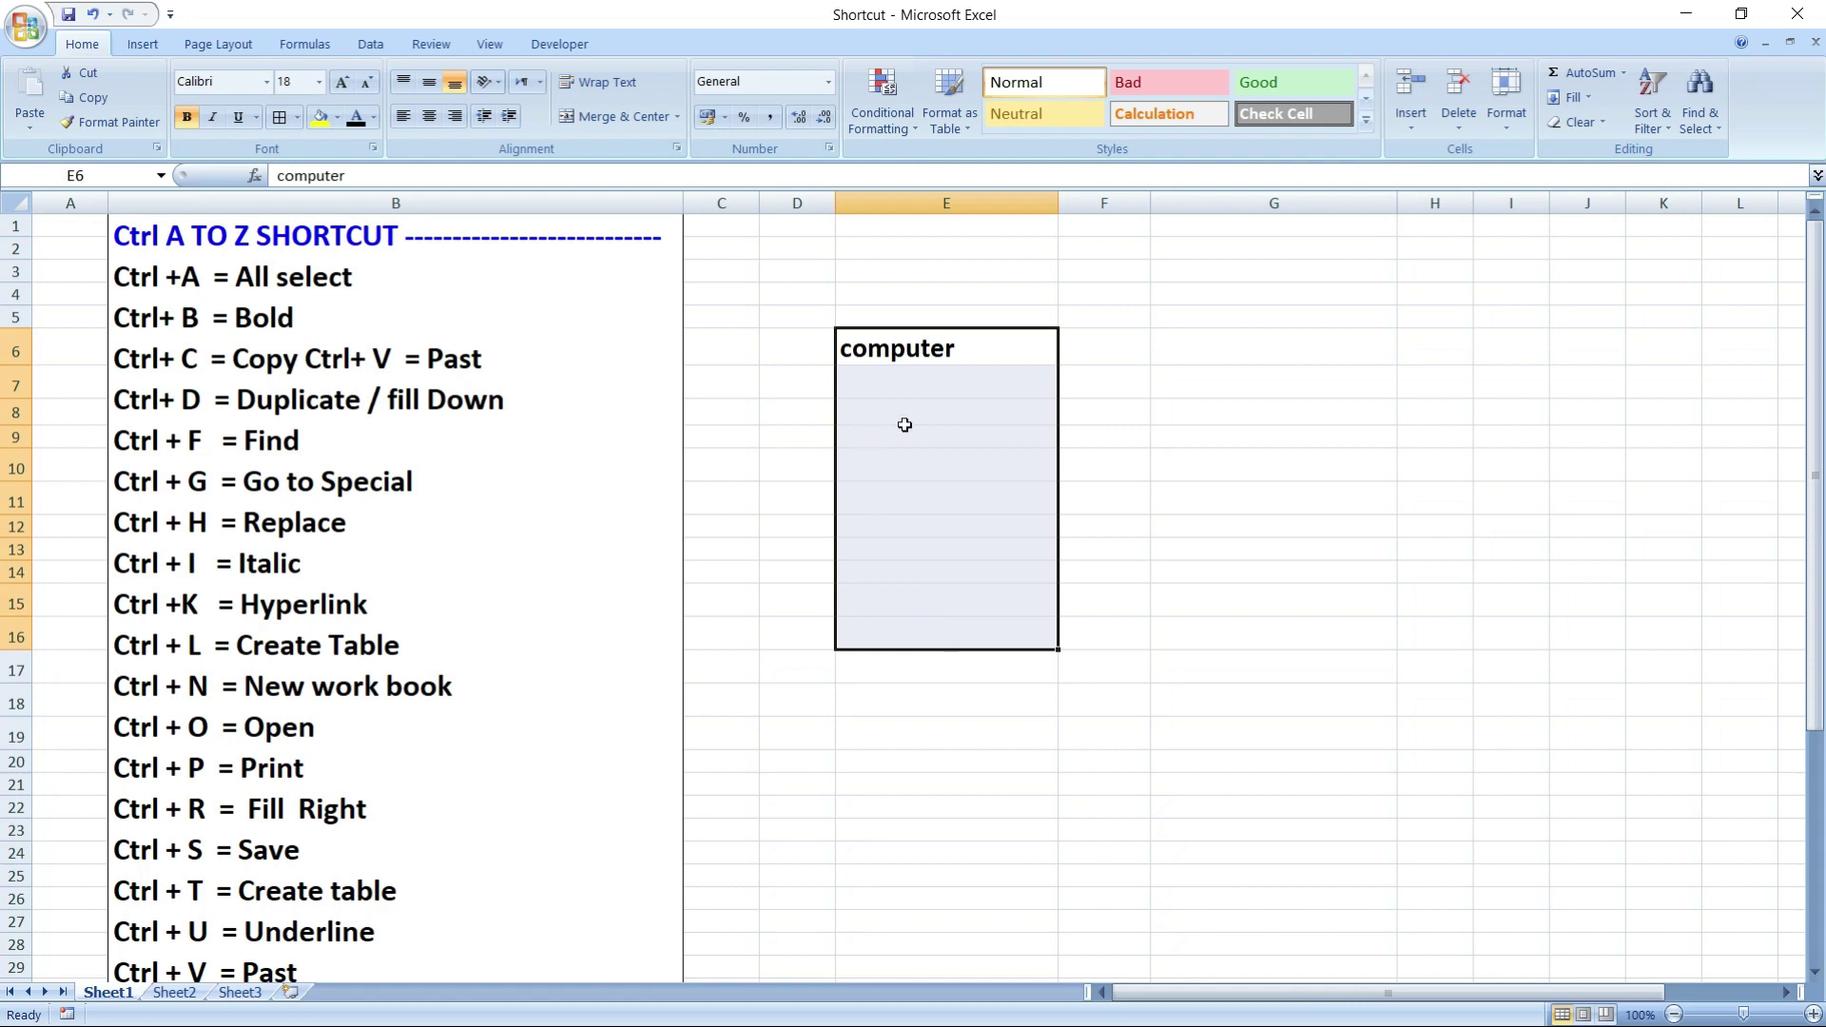
pyautogui.hotkey('ctrl', 'd')
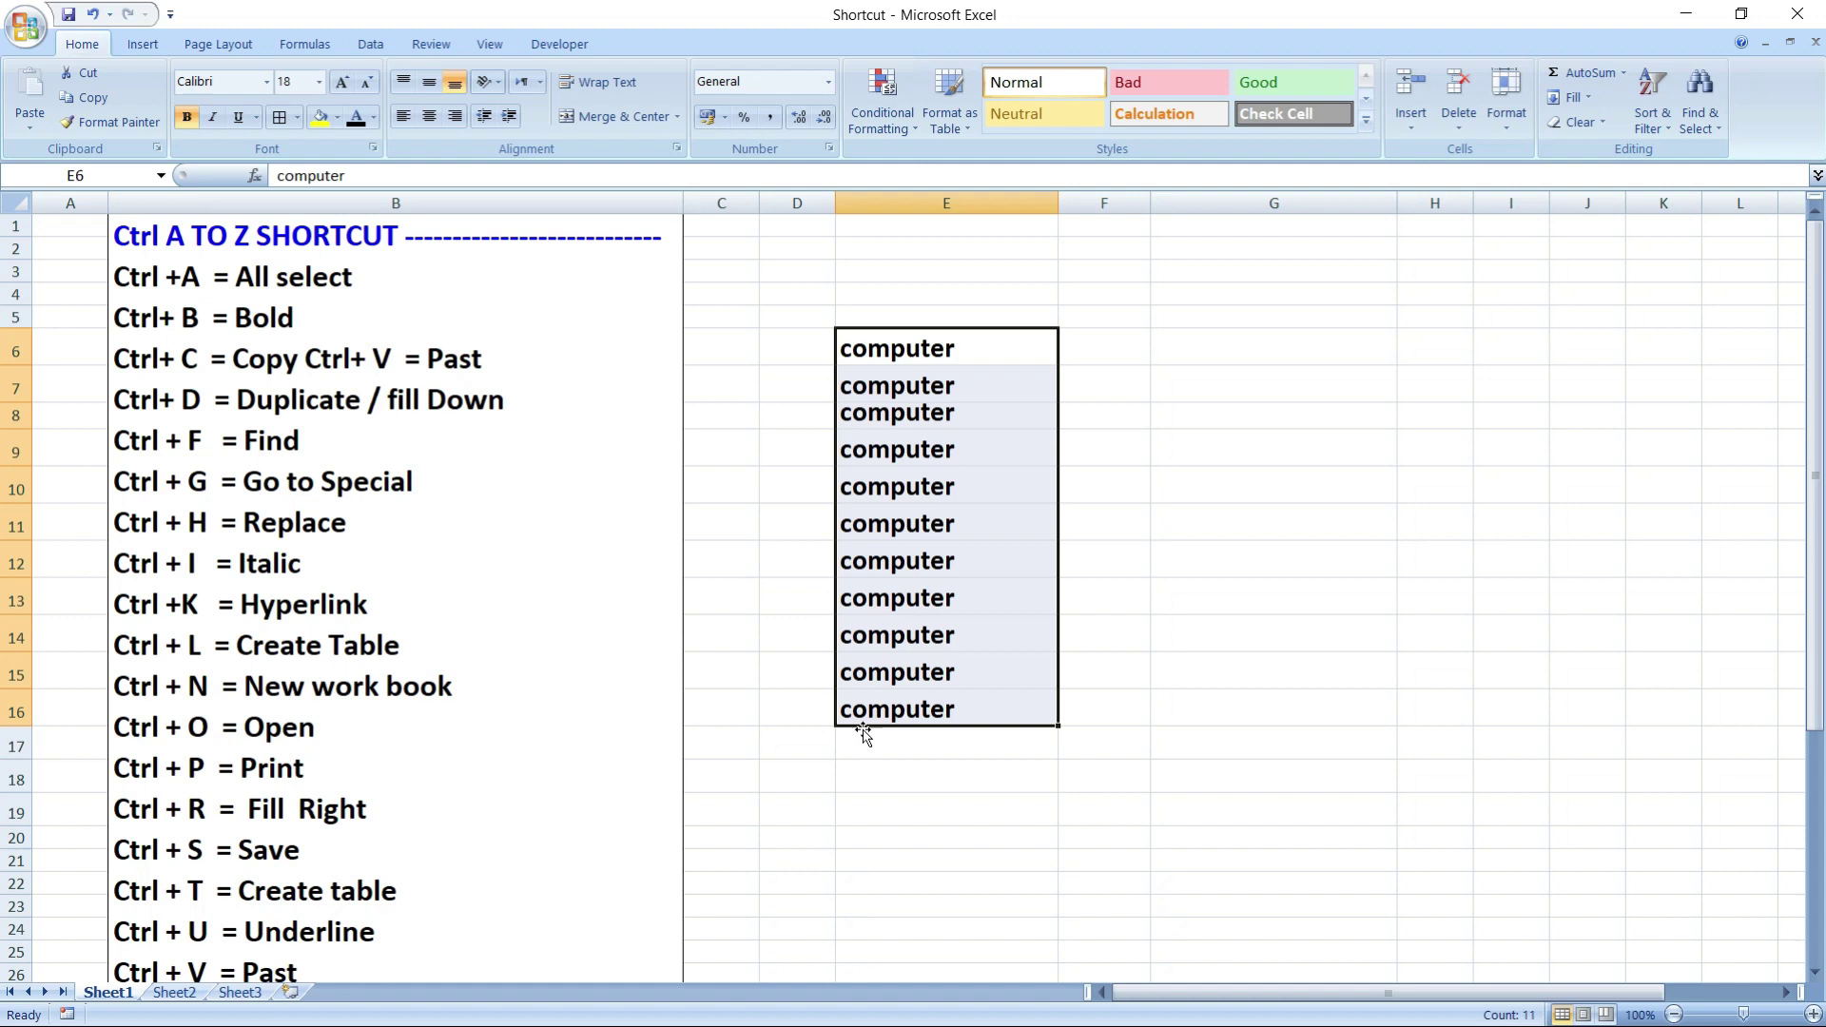
# - Enter 100 in G6 and fill it down through G17 with Ctrl+D
pyautogui.click(1244, 350)
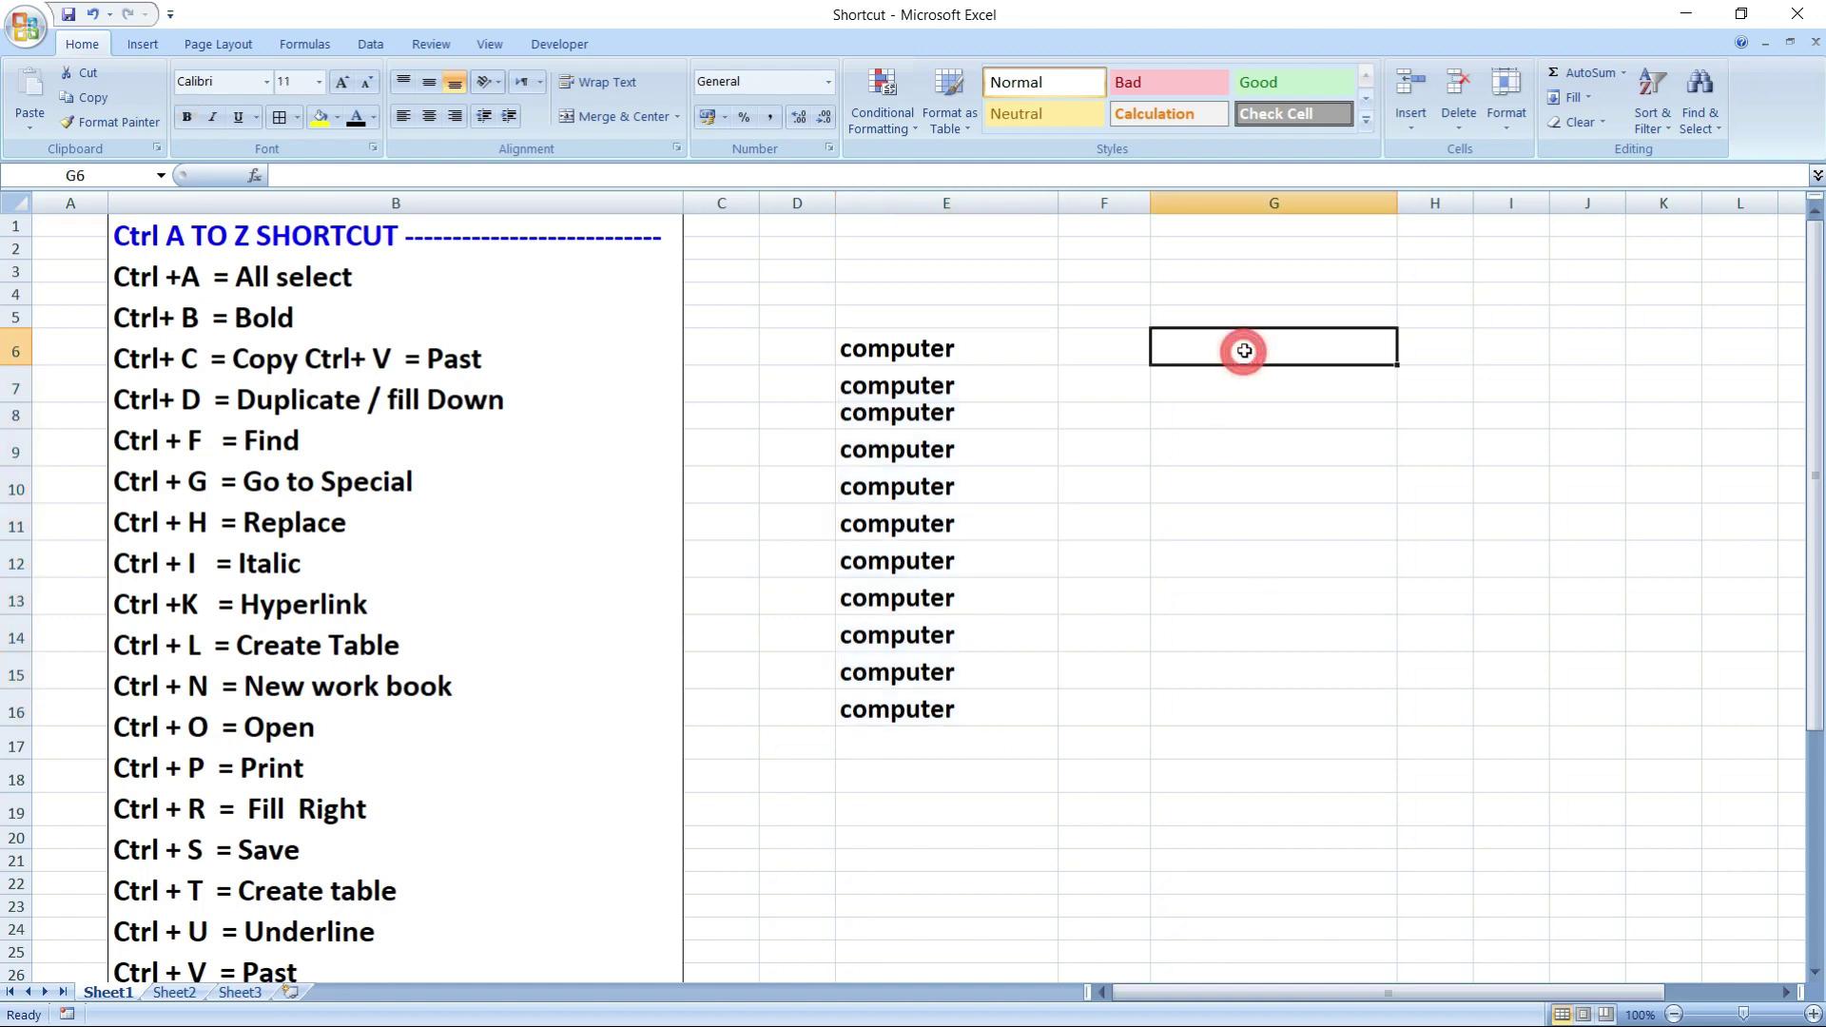
pyautogui.write('100')
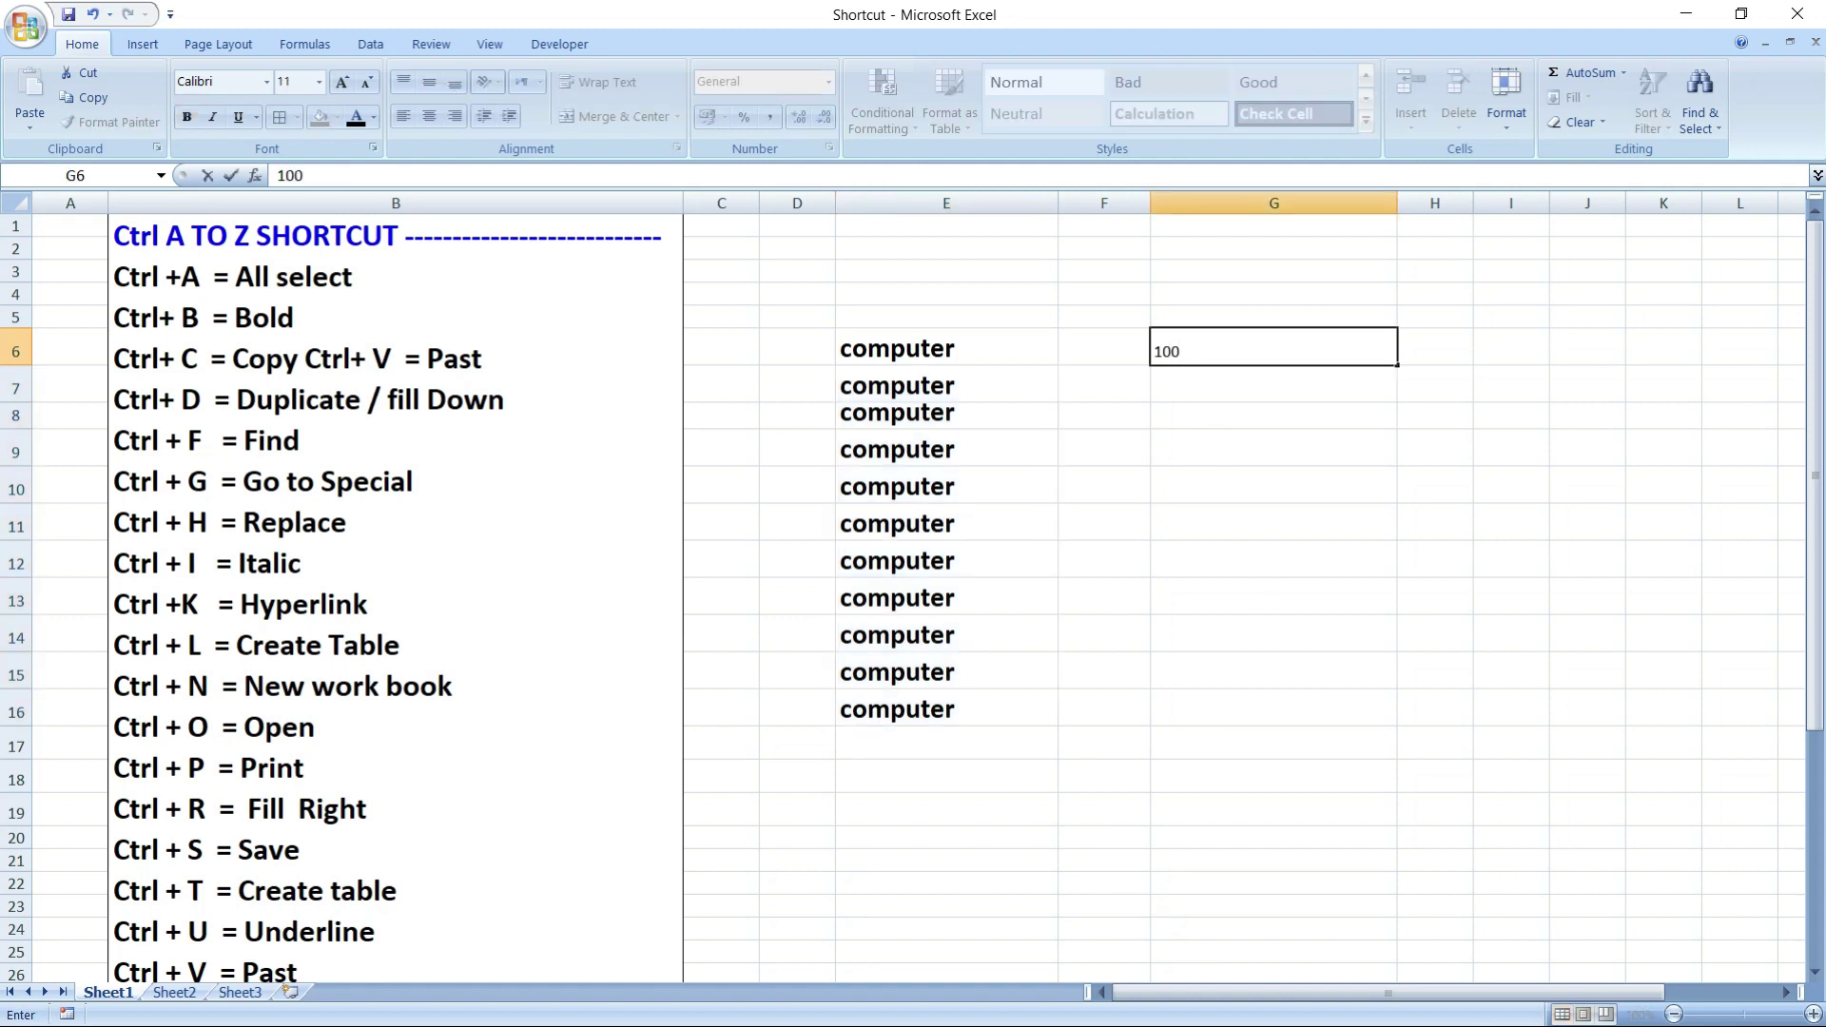
pyautogui.click(1232, 394)
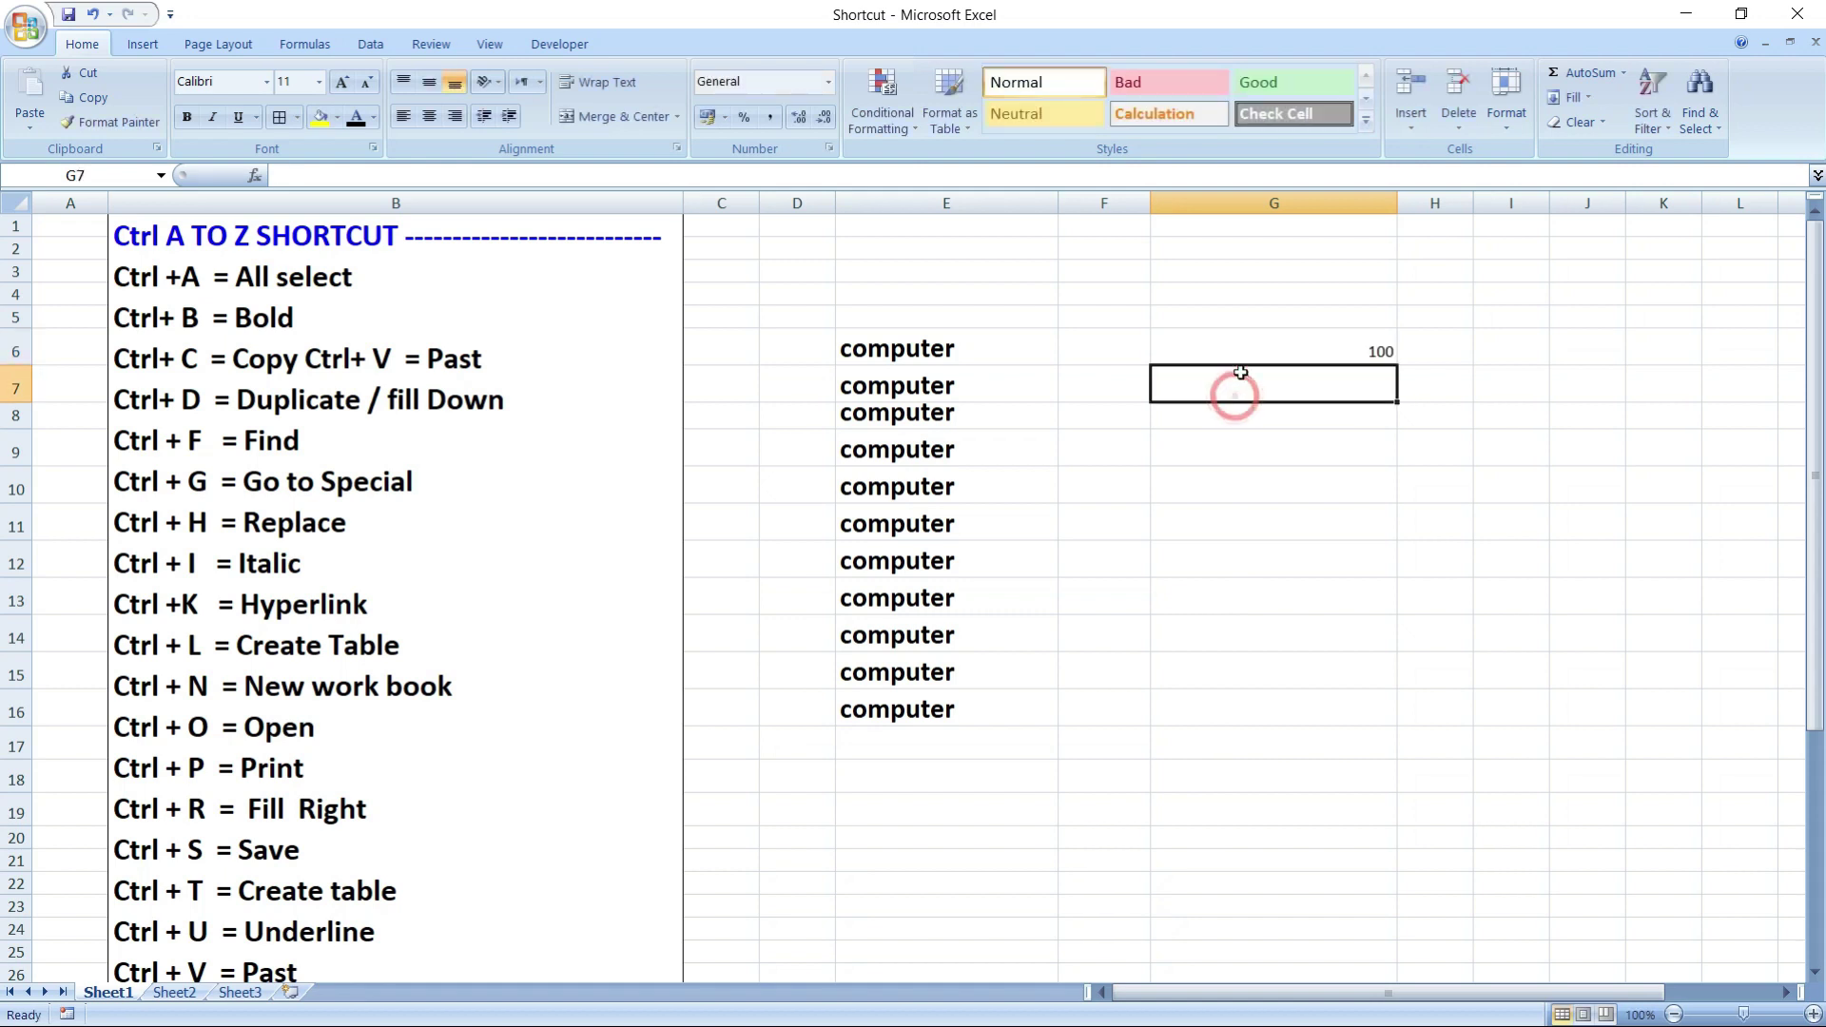
pyautogui.moveTo(1242, 350); pyautogui.dragTo(1301, 754)
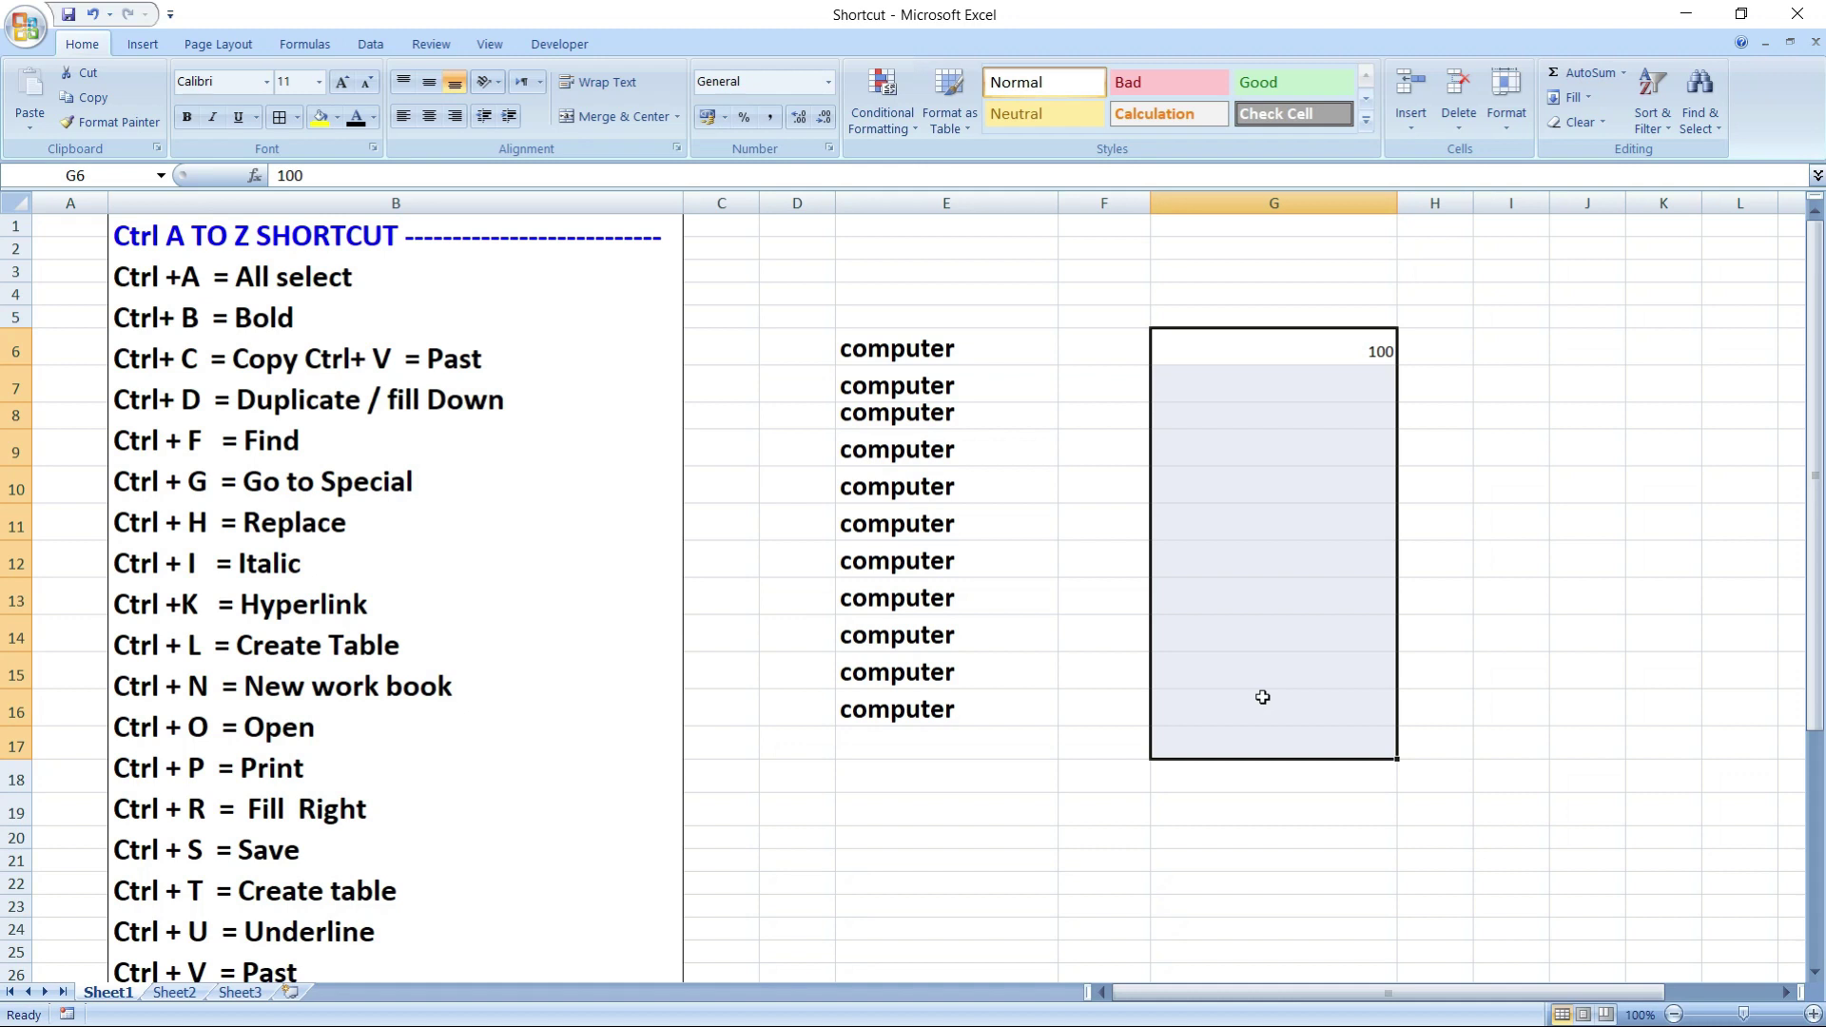
pyautogui.hotkey('ctrl', 'd')
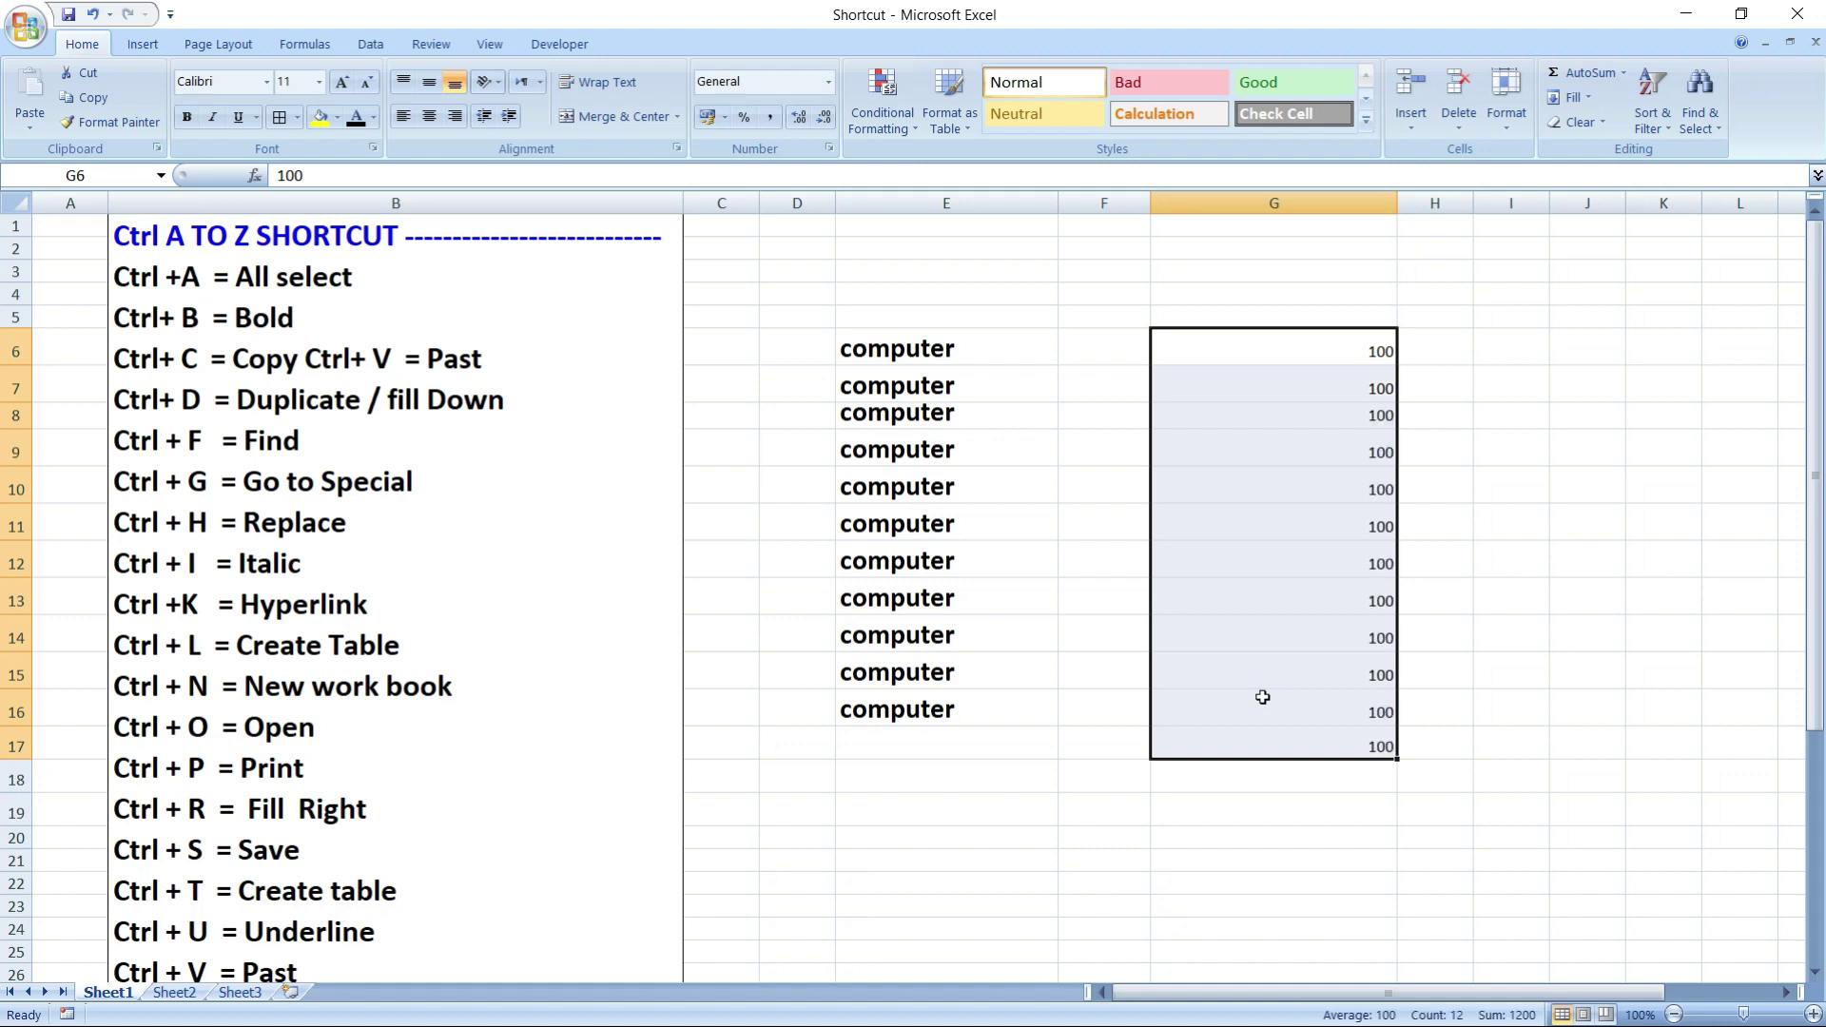
pyautogui.click(1496, 369)
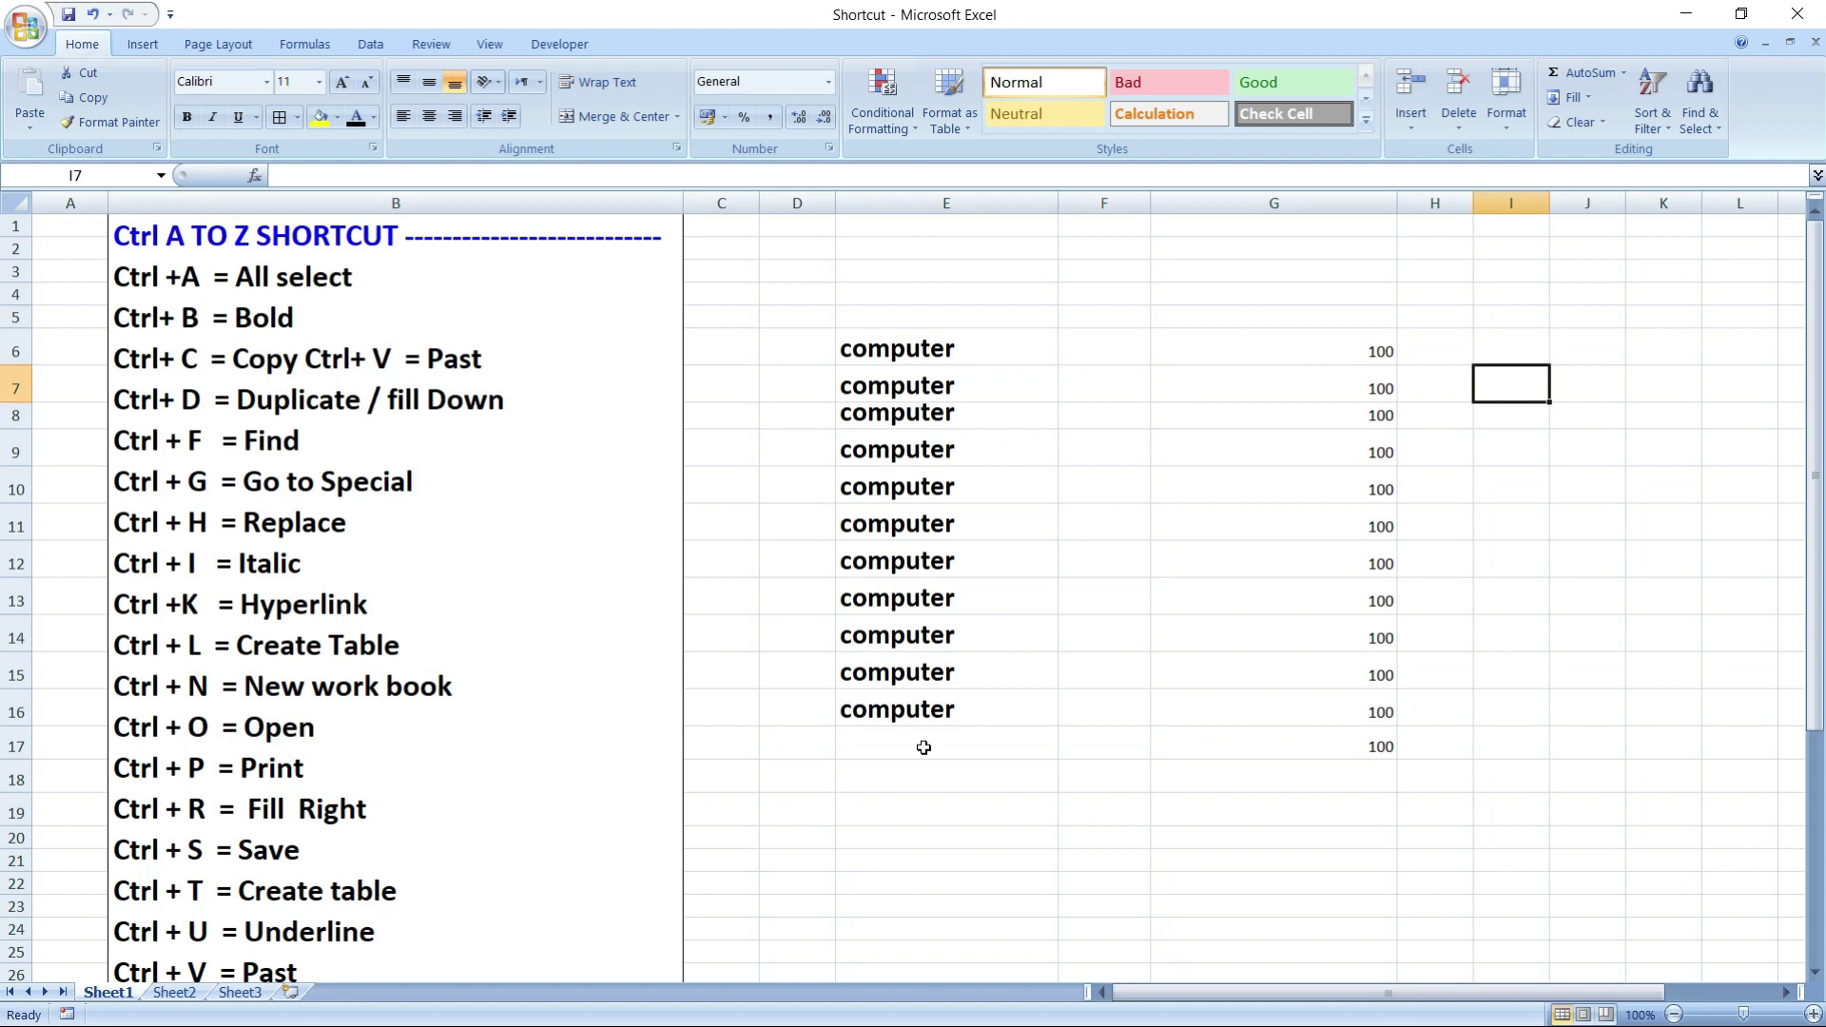
pyautogui.moveTo(867, 347); pyautogui.dragTo(1349, 738)
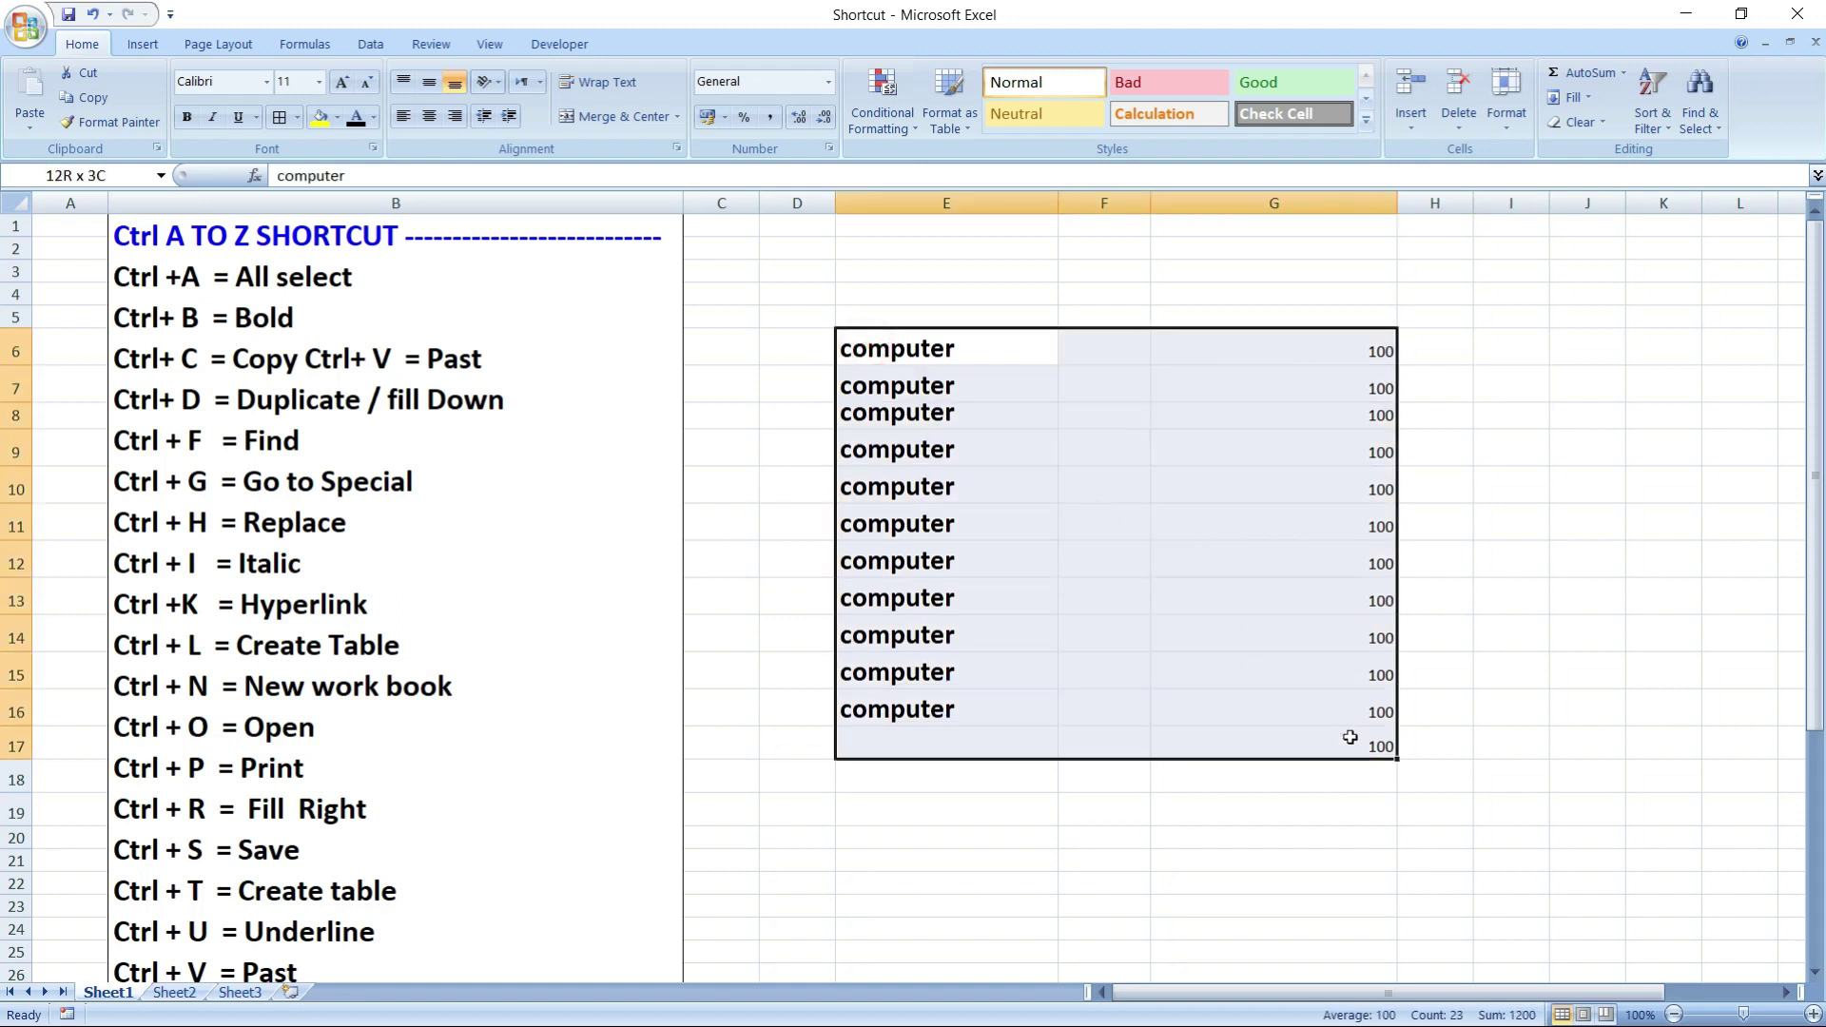
pyautogui.click(1246, 861)
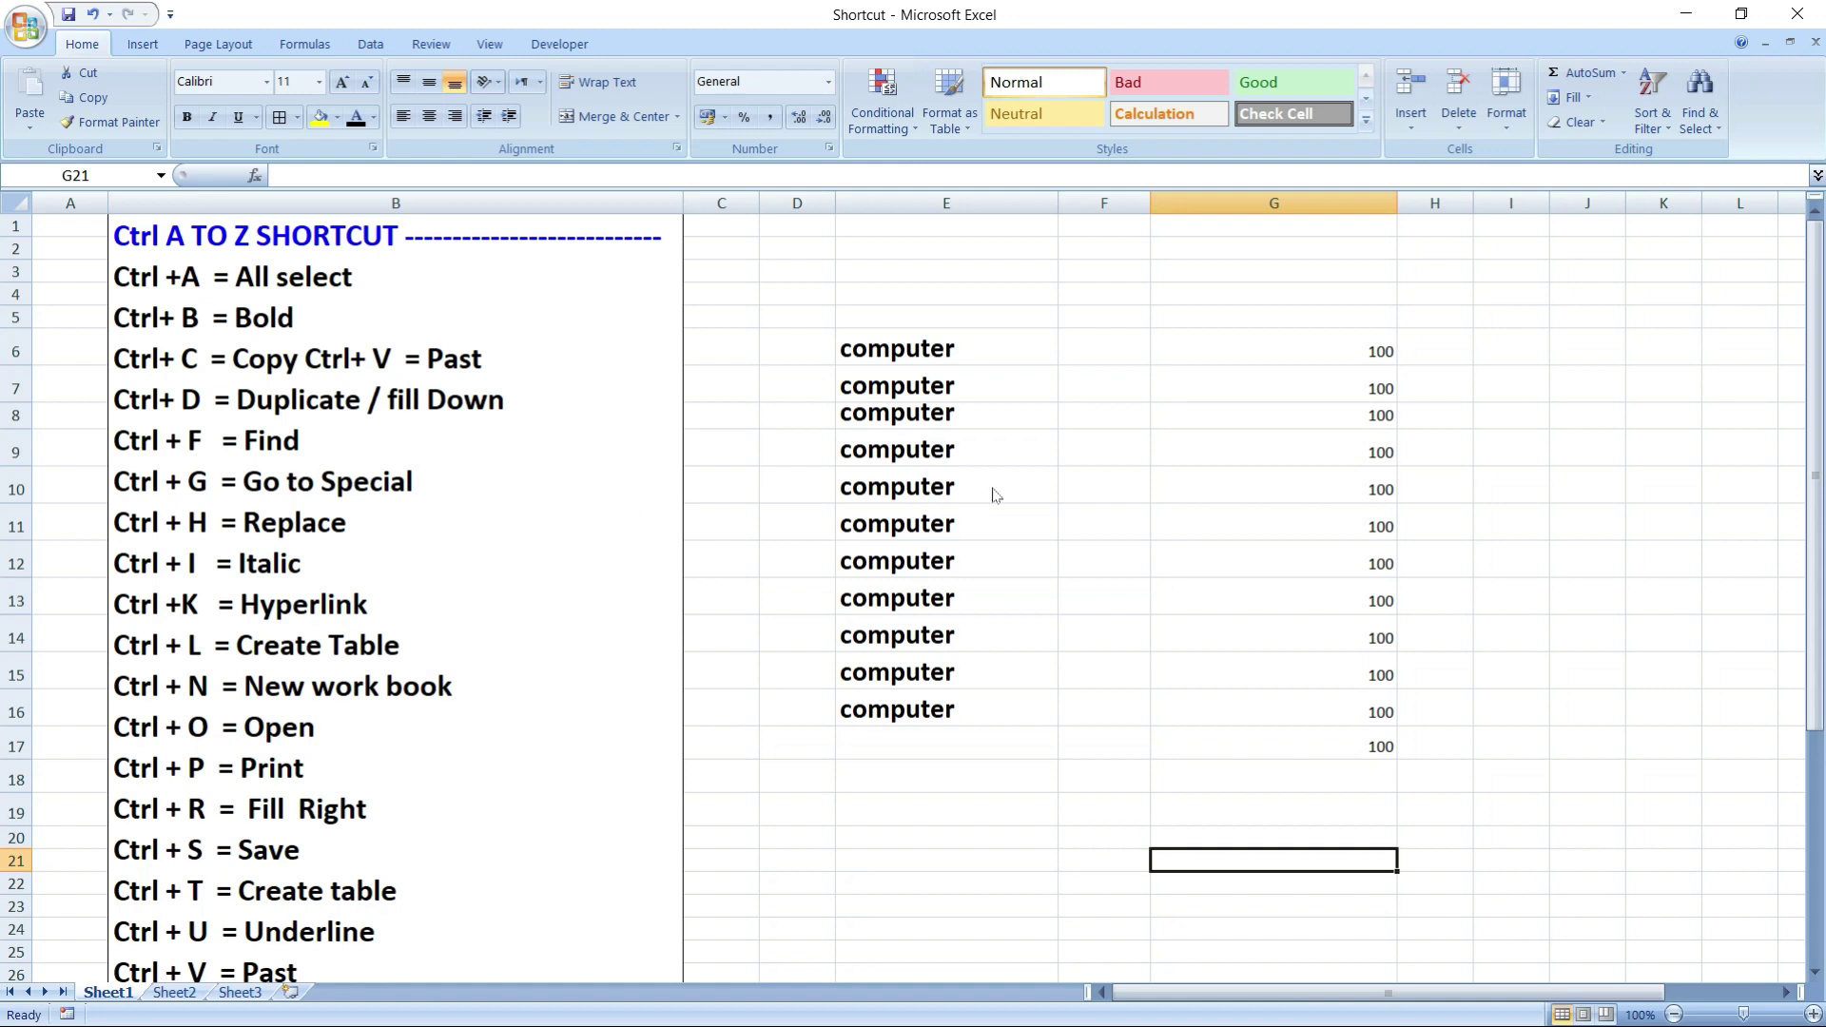
# - Search the sheet for 'bold' with Find, dismissing the not-found message
pyautogui.hotkey('ctrl', 'f')
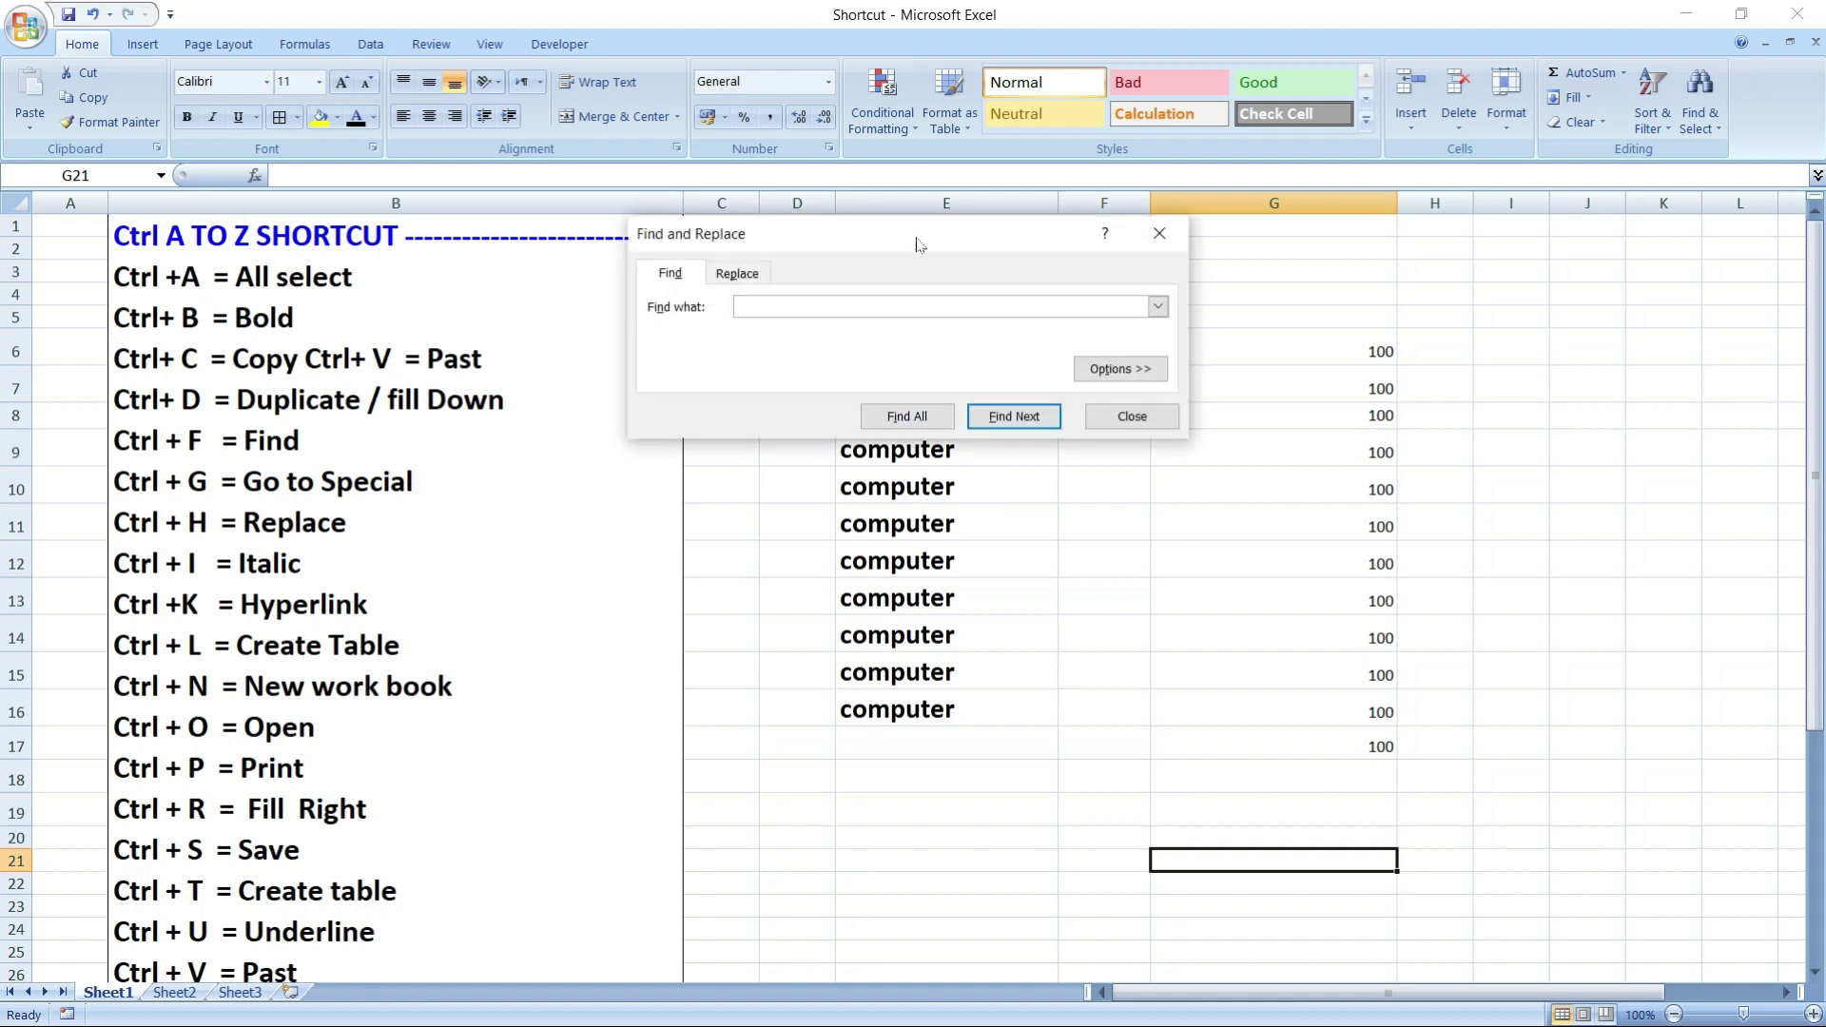
pyautogui.moveTo(913, 233)
pyautogui.mouseDown()
pyautogui.moveTo(981, 282)
pyautogui.moveTo(1122, 278)
pyautogui.mouseUp()
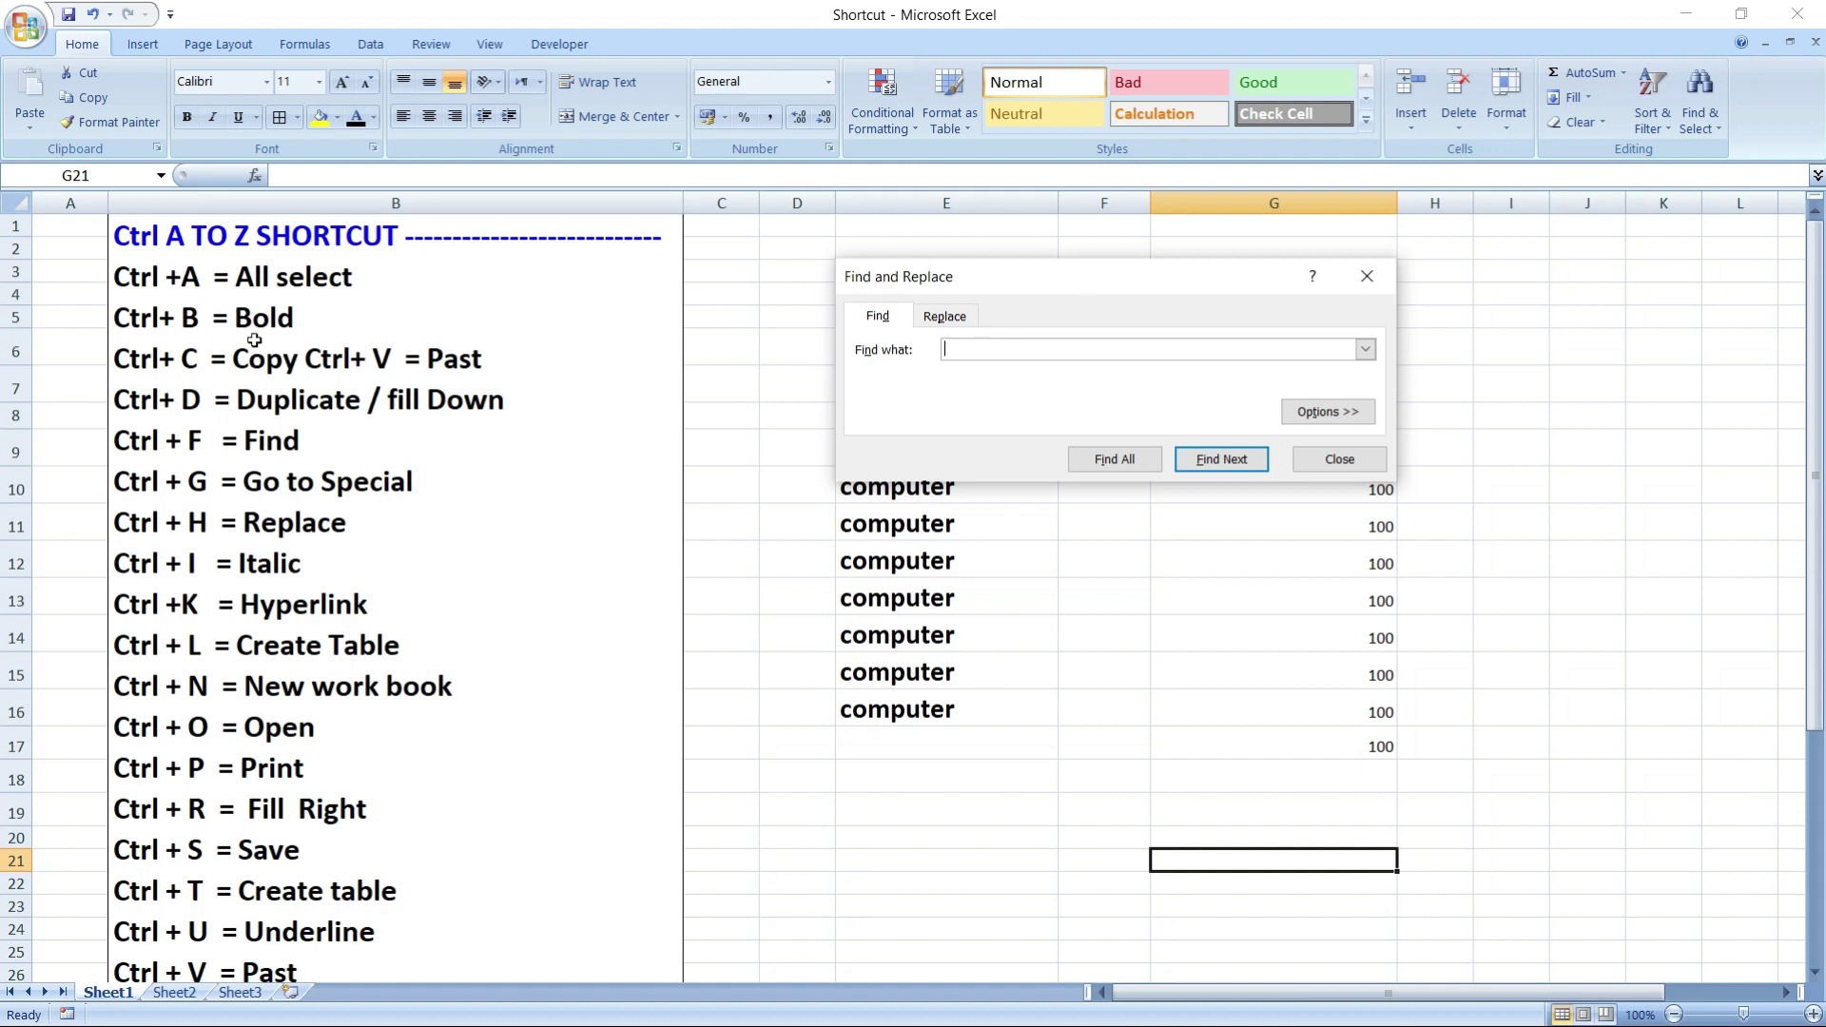
pyautogui.write('bold')
pyautogui.click(1232, 464)
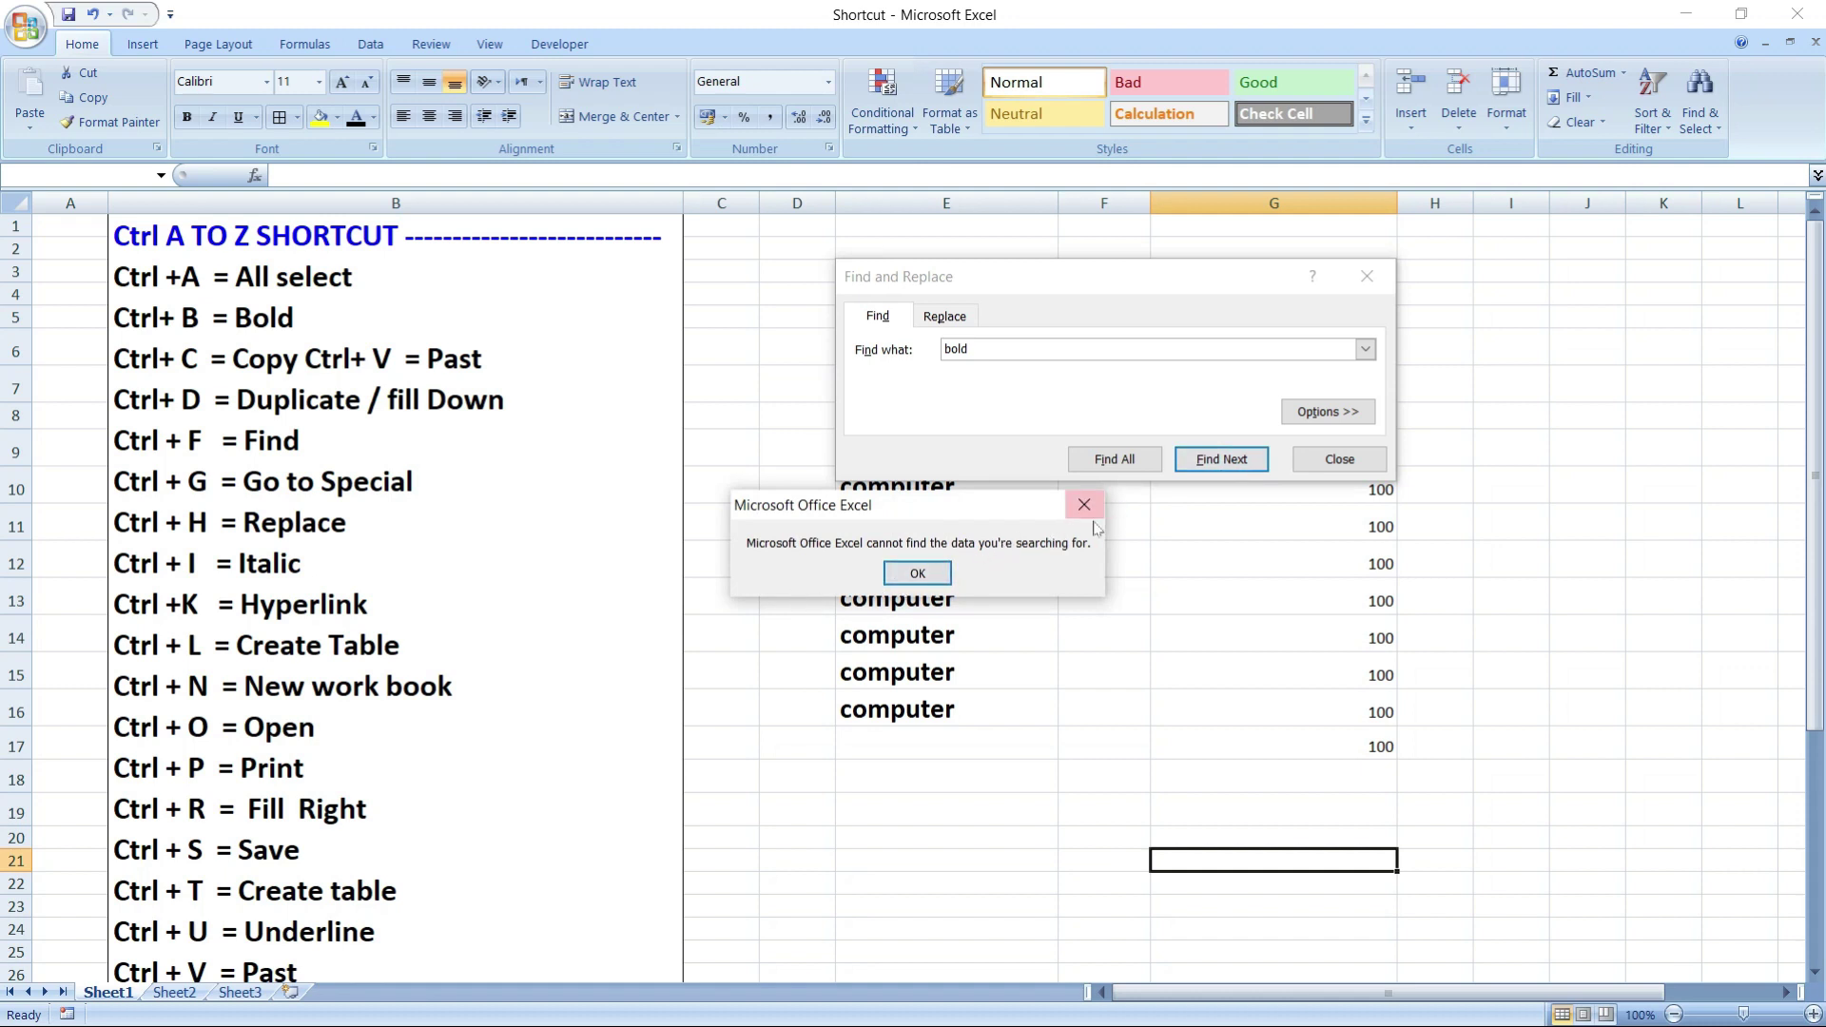
pyautogui.click(1204, 466)
pyautogui.click(1095, 504)
pyautogui.click(1217, 460)
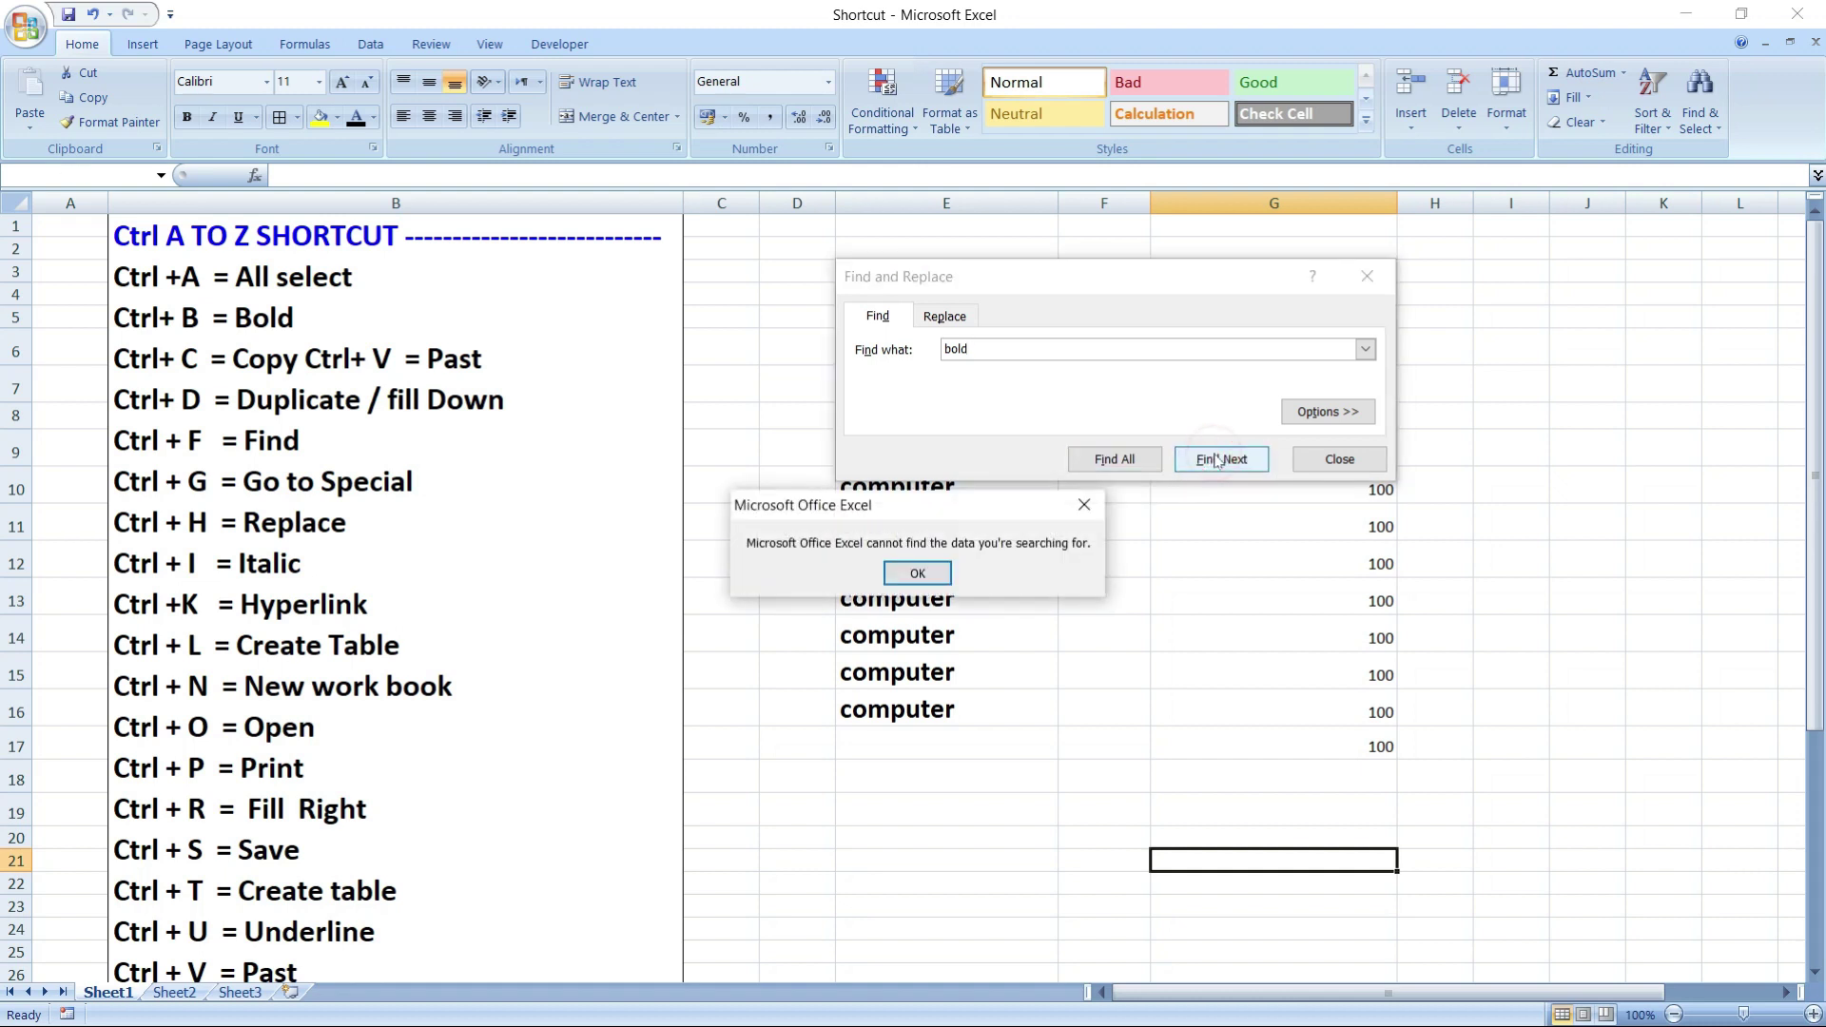
pyautogui.click(918, 571)
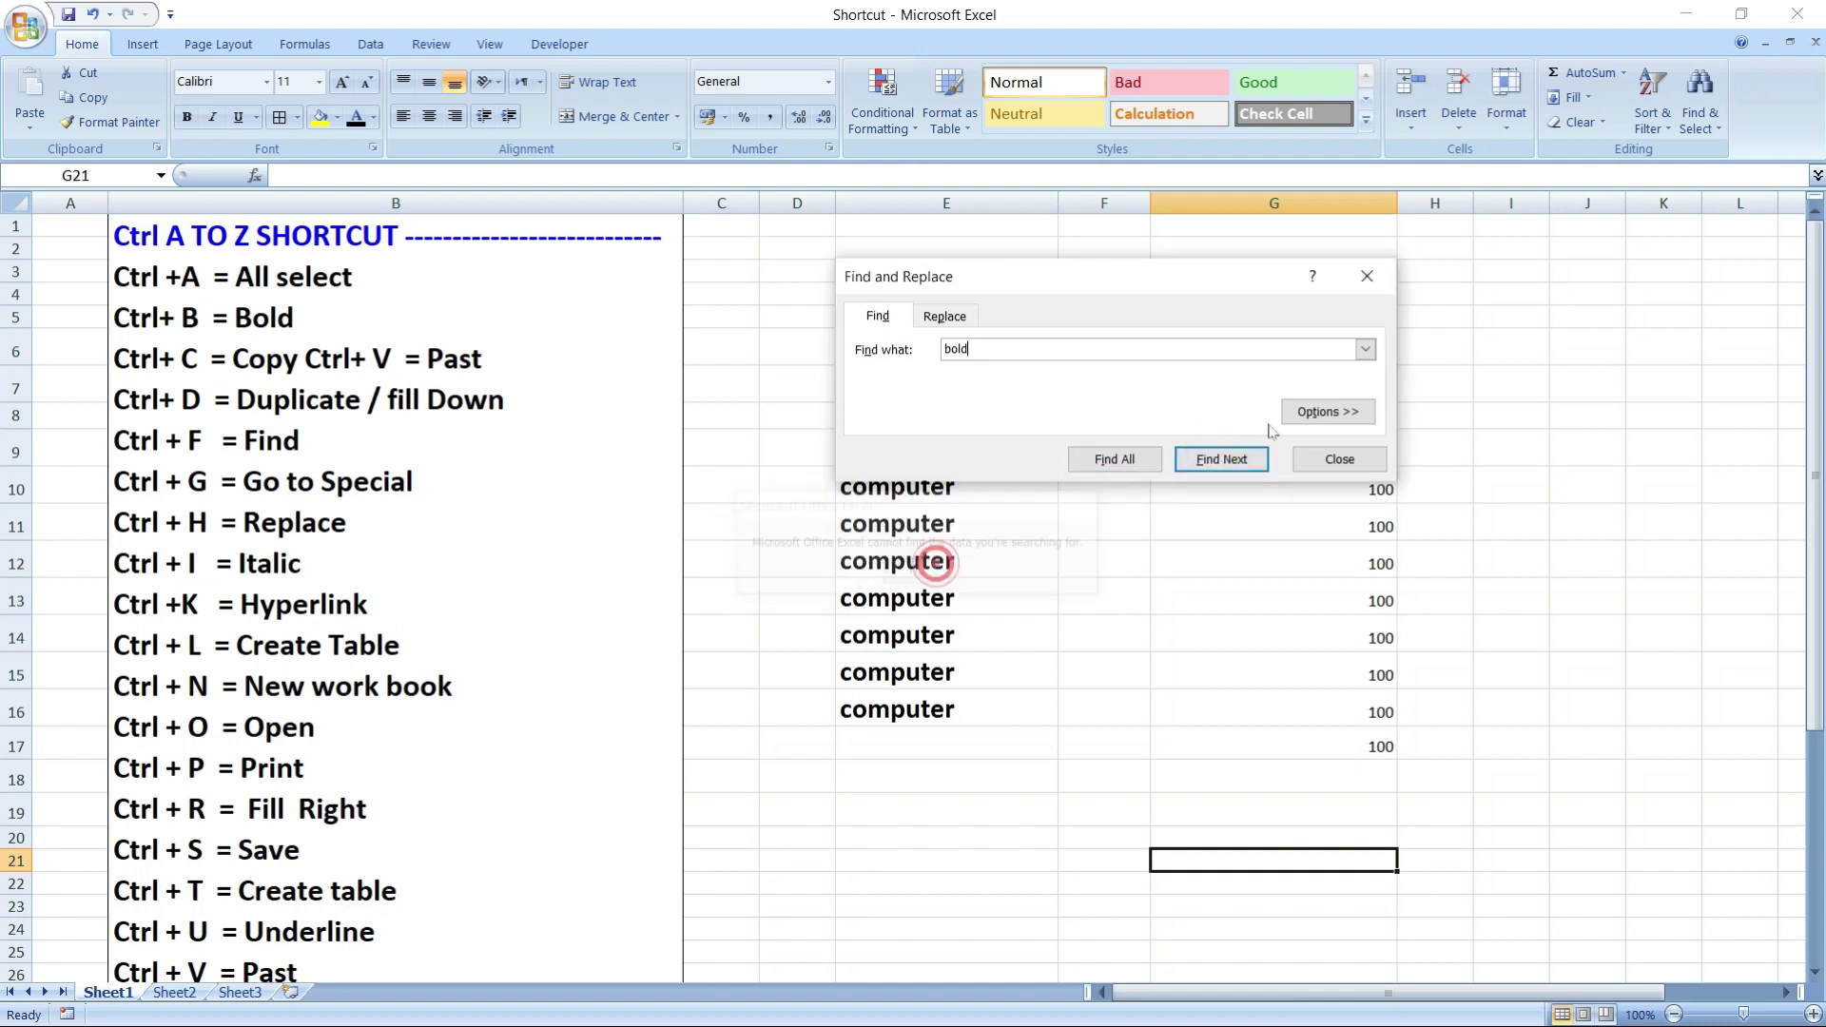
pyautogui.click(1369, 278)
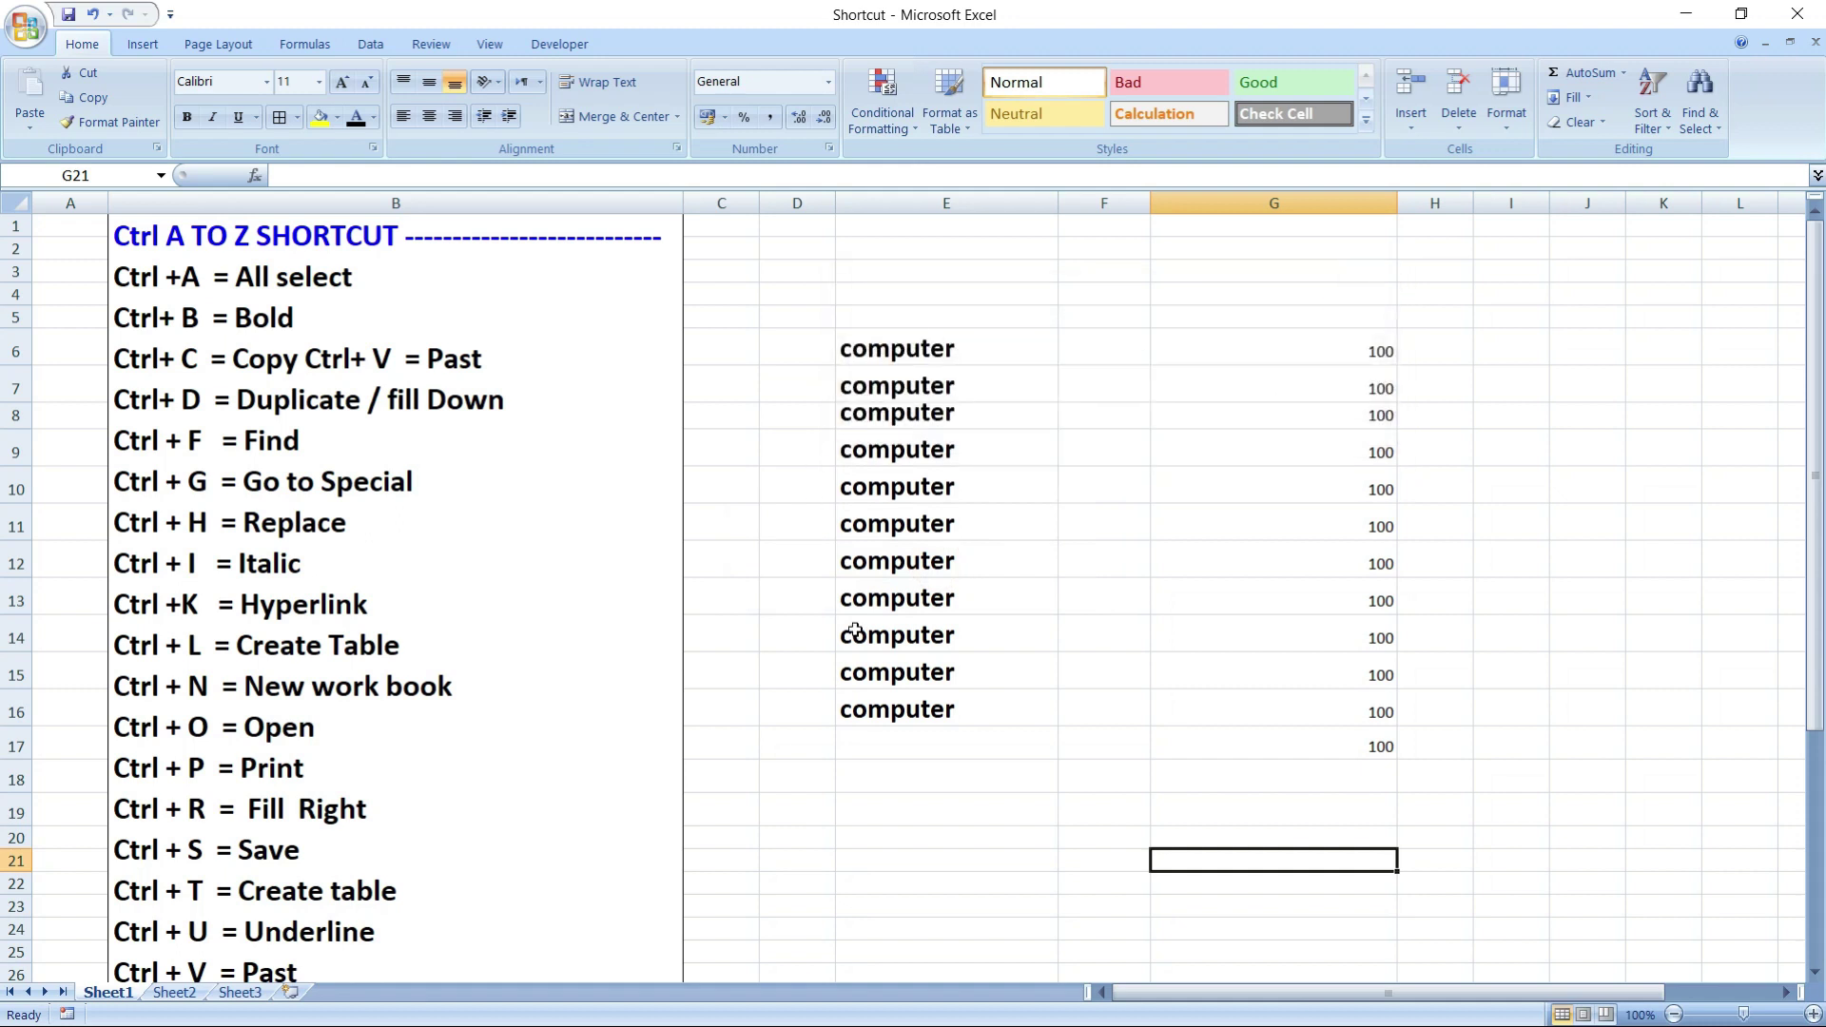
# - Search for 100, locating it in G6, then close the Find dialog
pyautogui.hotkey('ctrl', 'f')
pyautogui.press('BackSpace')
pyautogui.write('100')
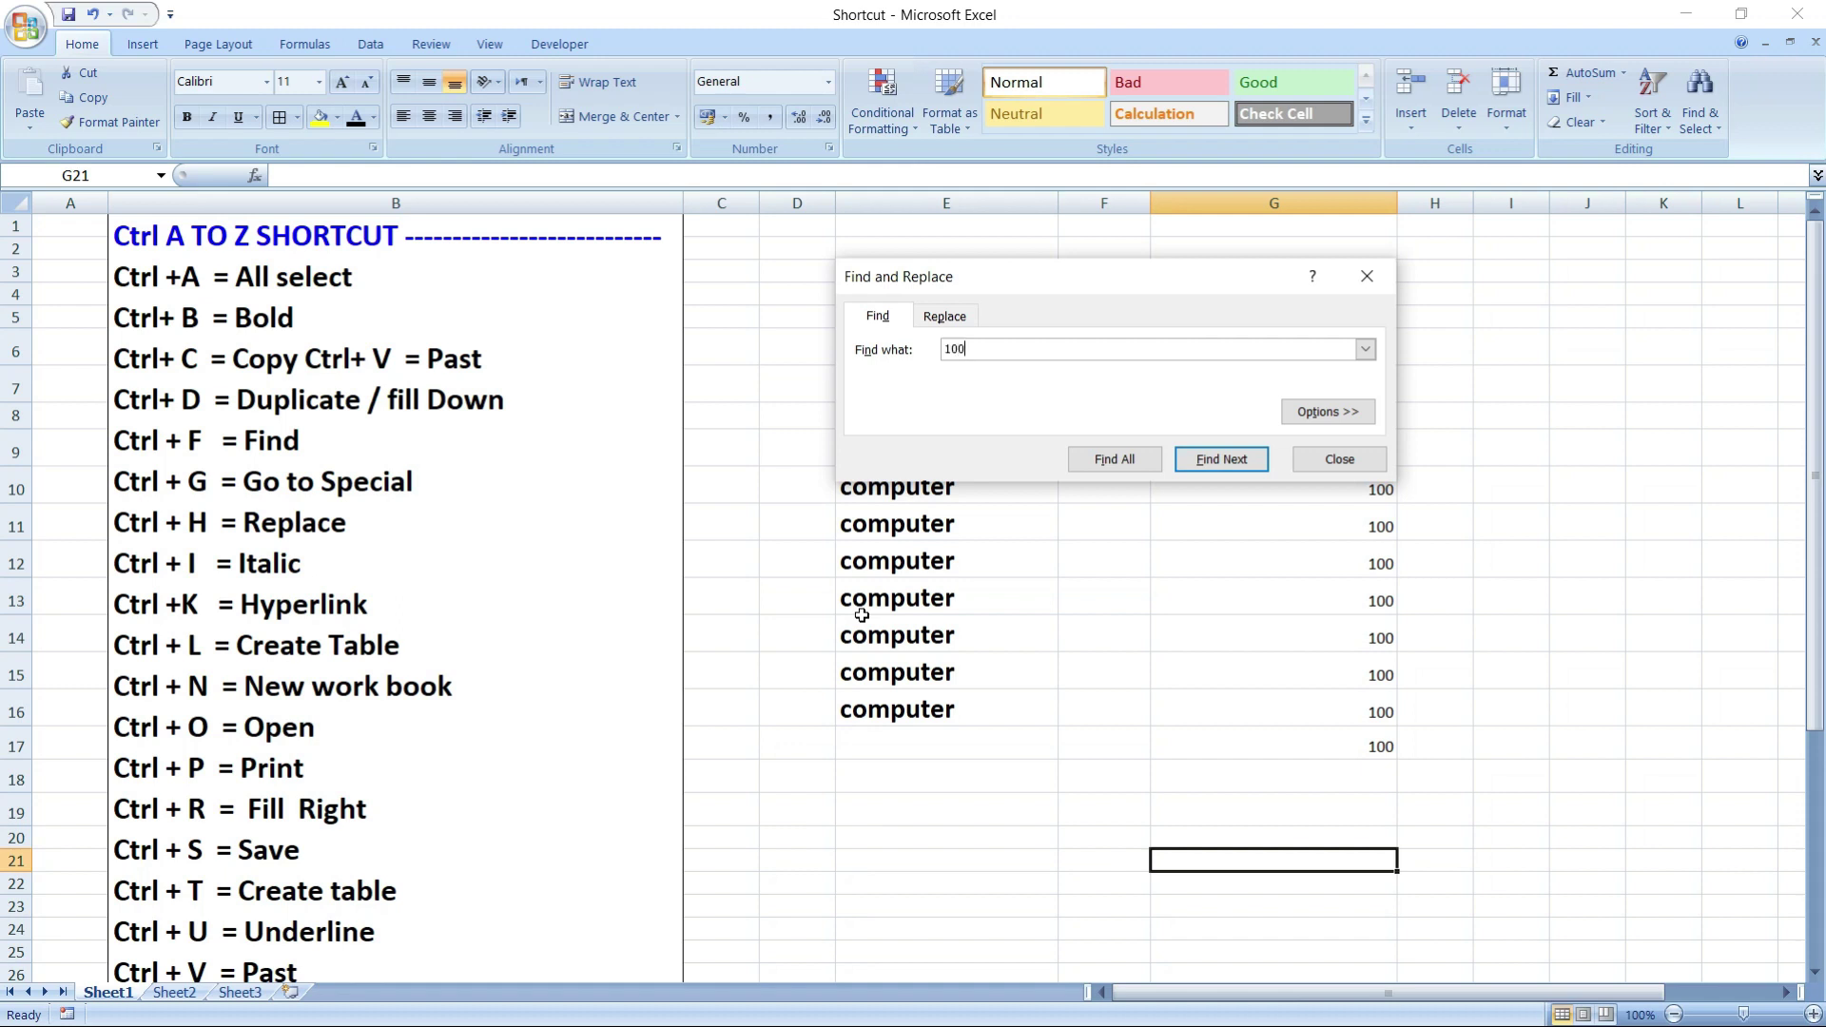
pyautogui.click(1221, 459)
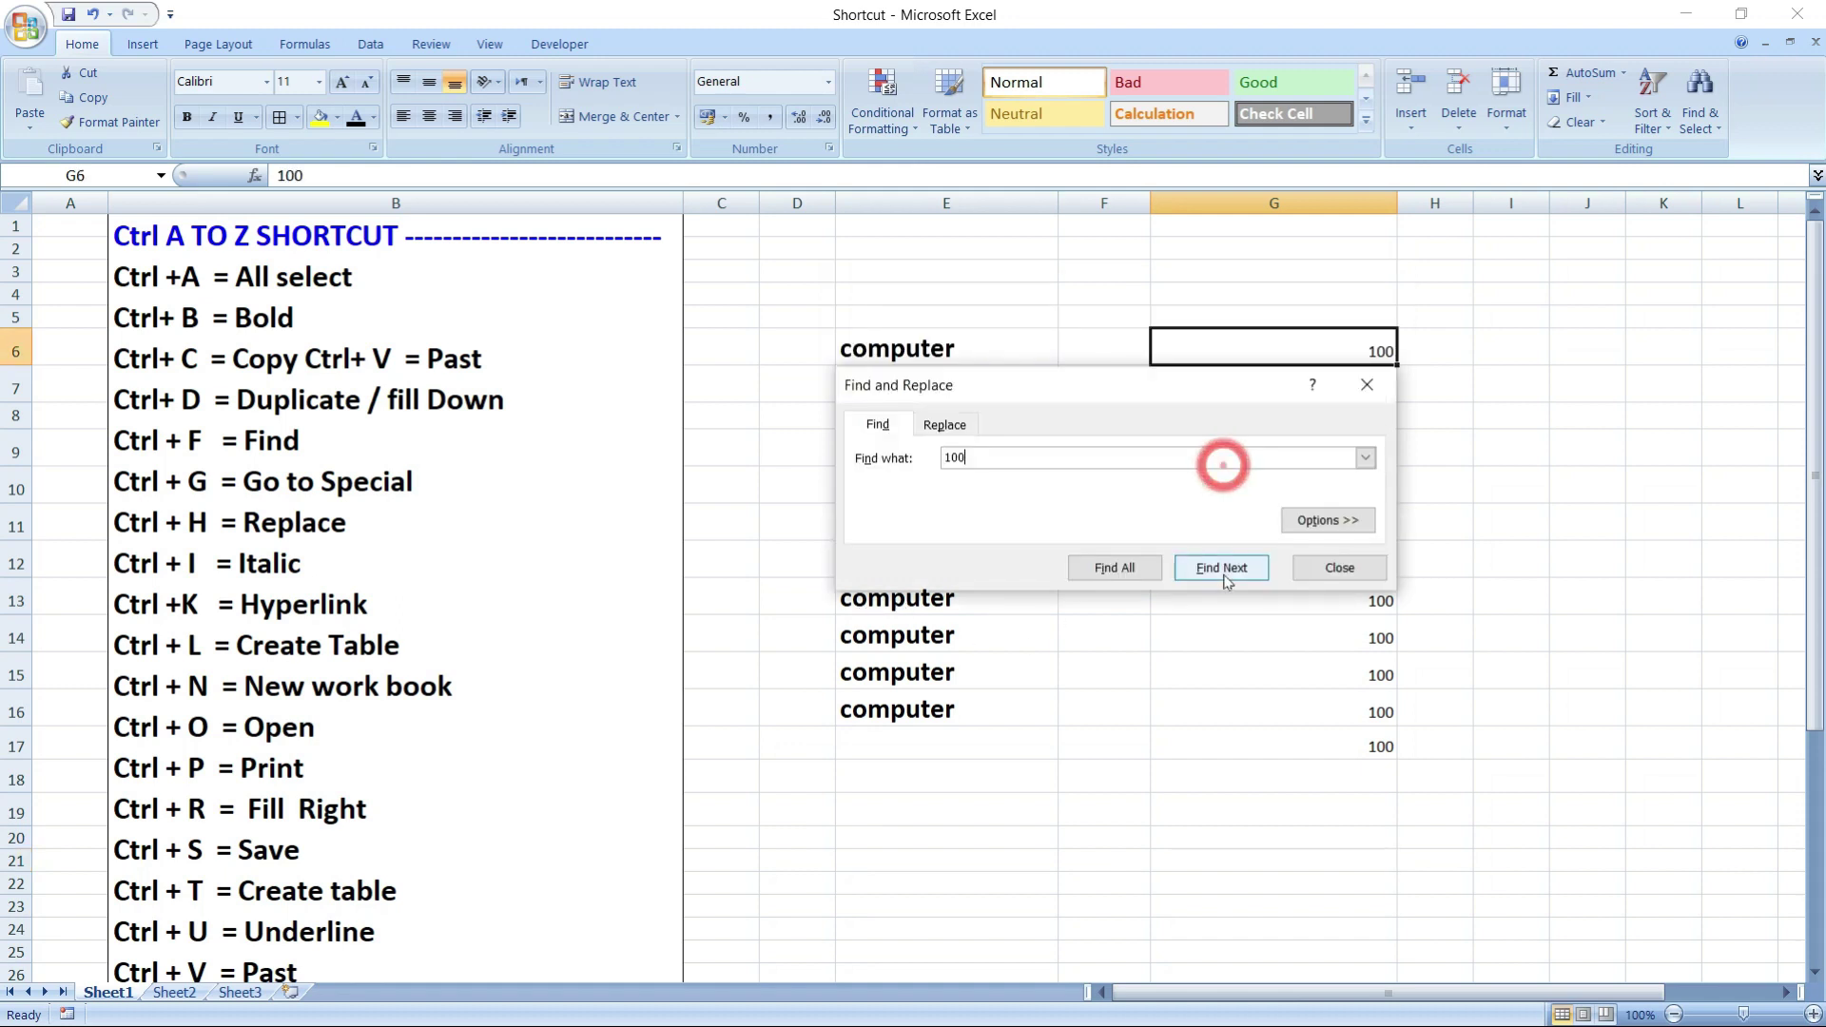
pyautogui.moveTo(1122, 393)
pyautogui.mouseDown()
pyautogui.moveTo(732, 589)
pyautogui.moveTo(613, 510)
pyautogui.mouseUp()
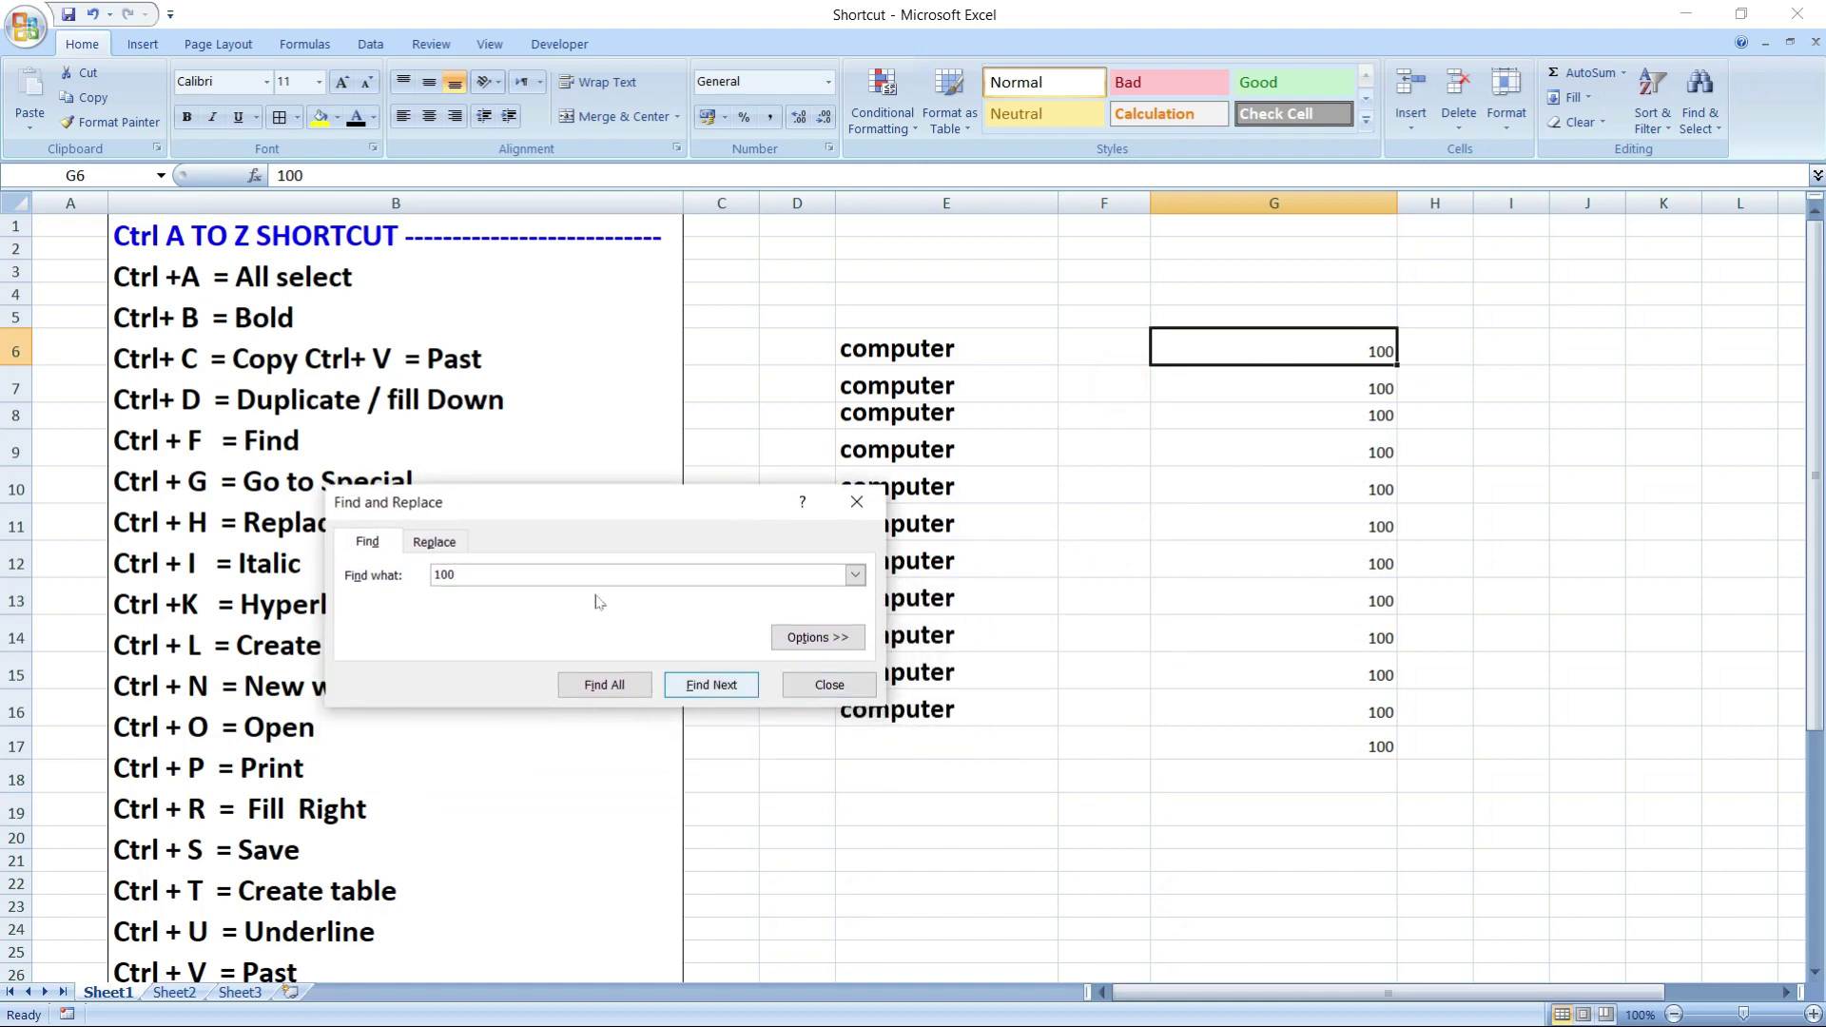
pyautogui.click(856, 501)
# - Enter 'ram' in cell F8
pyautogui.click(1098, 422)
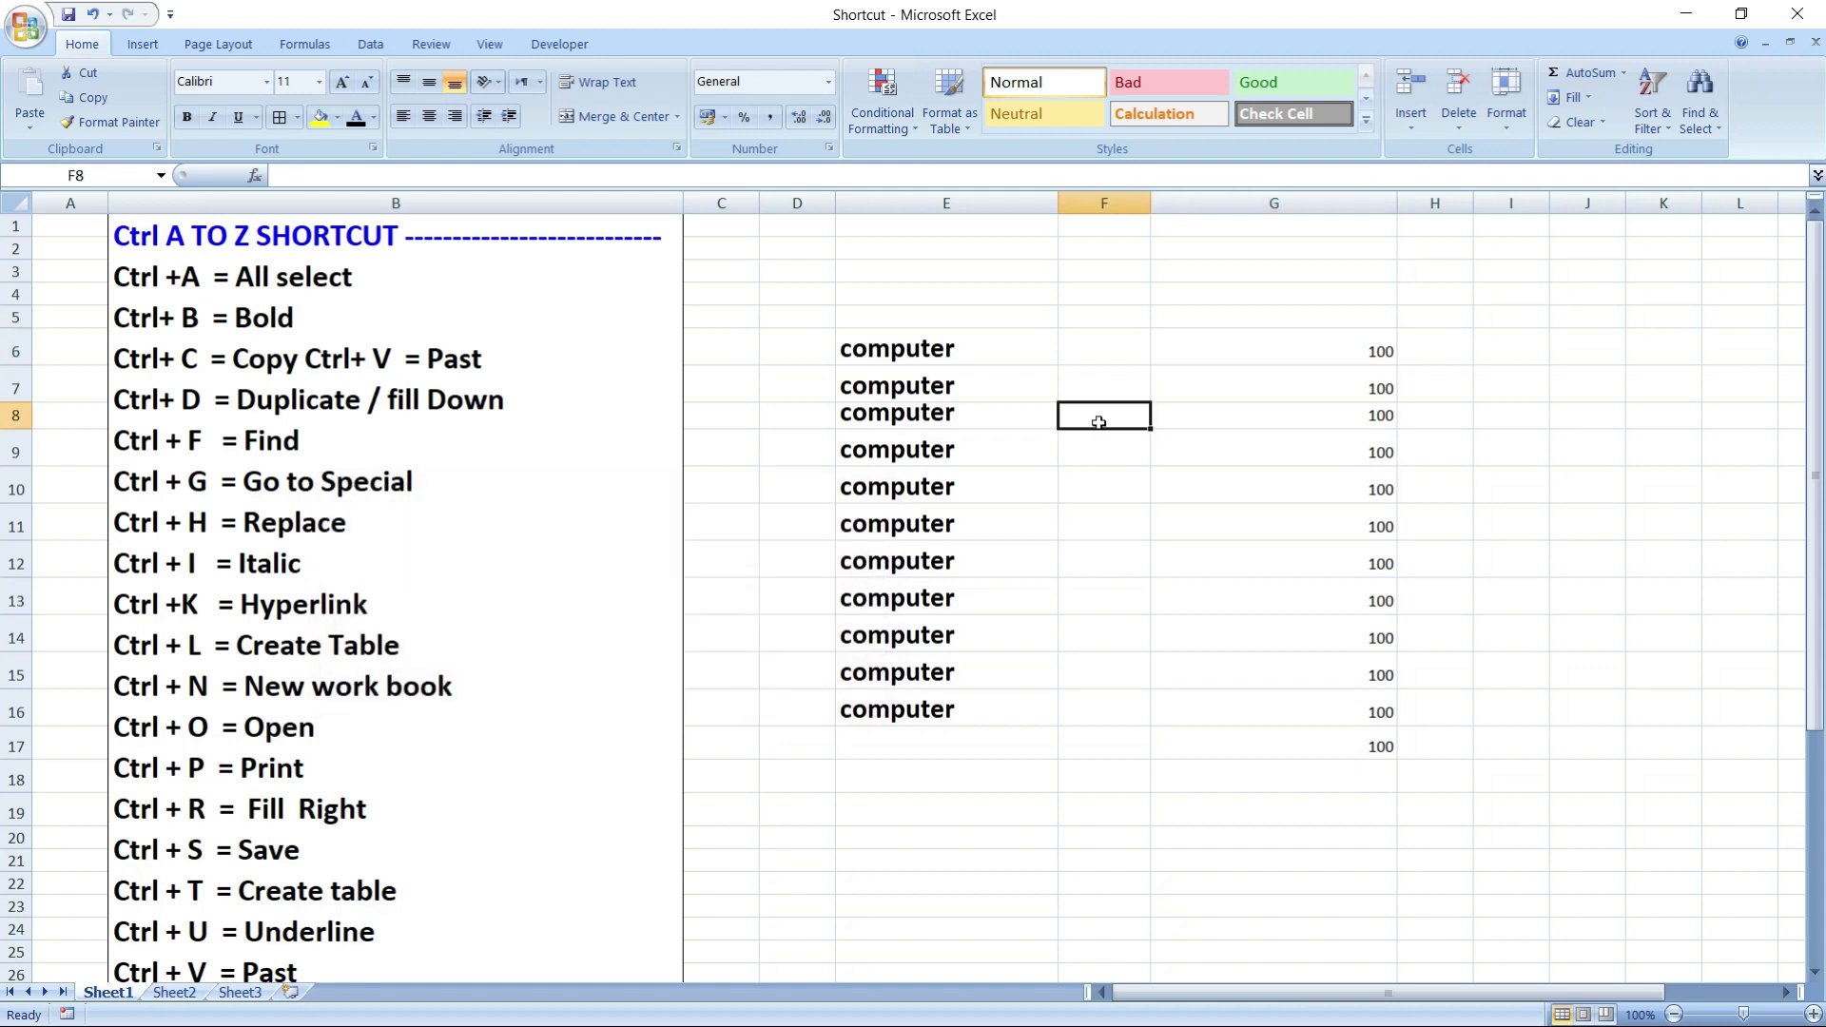
pyautogui.write('ram')
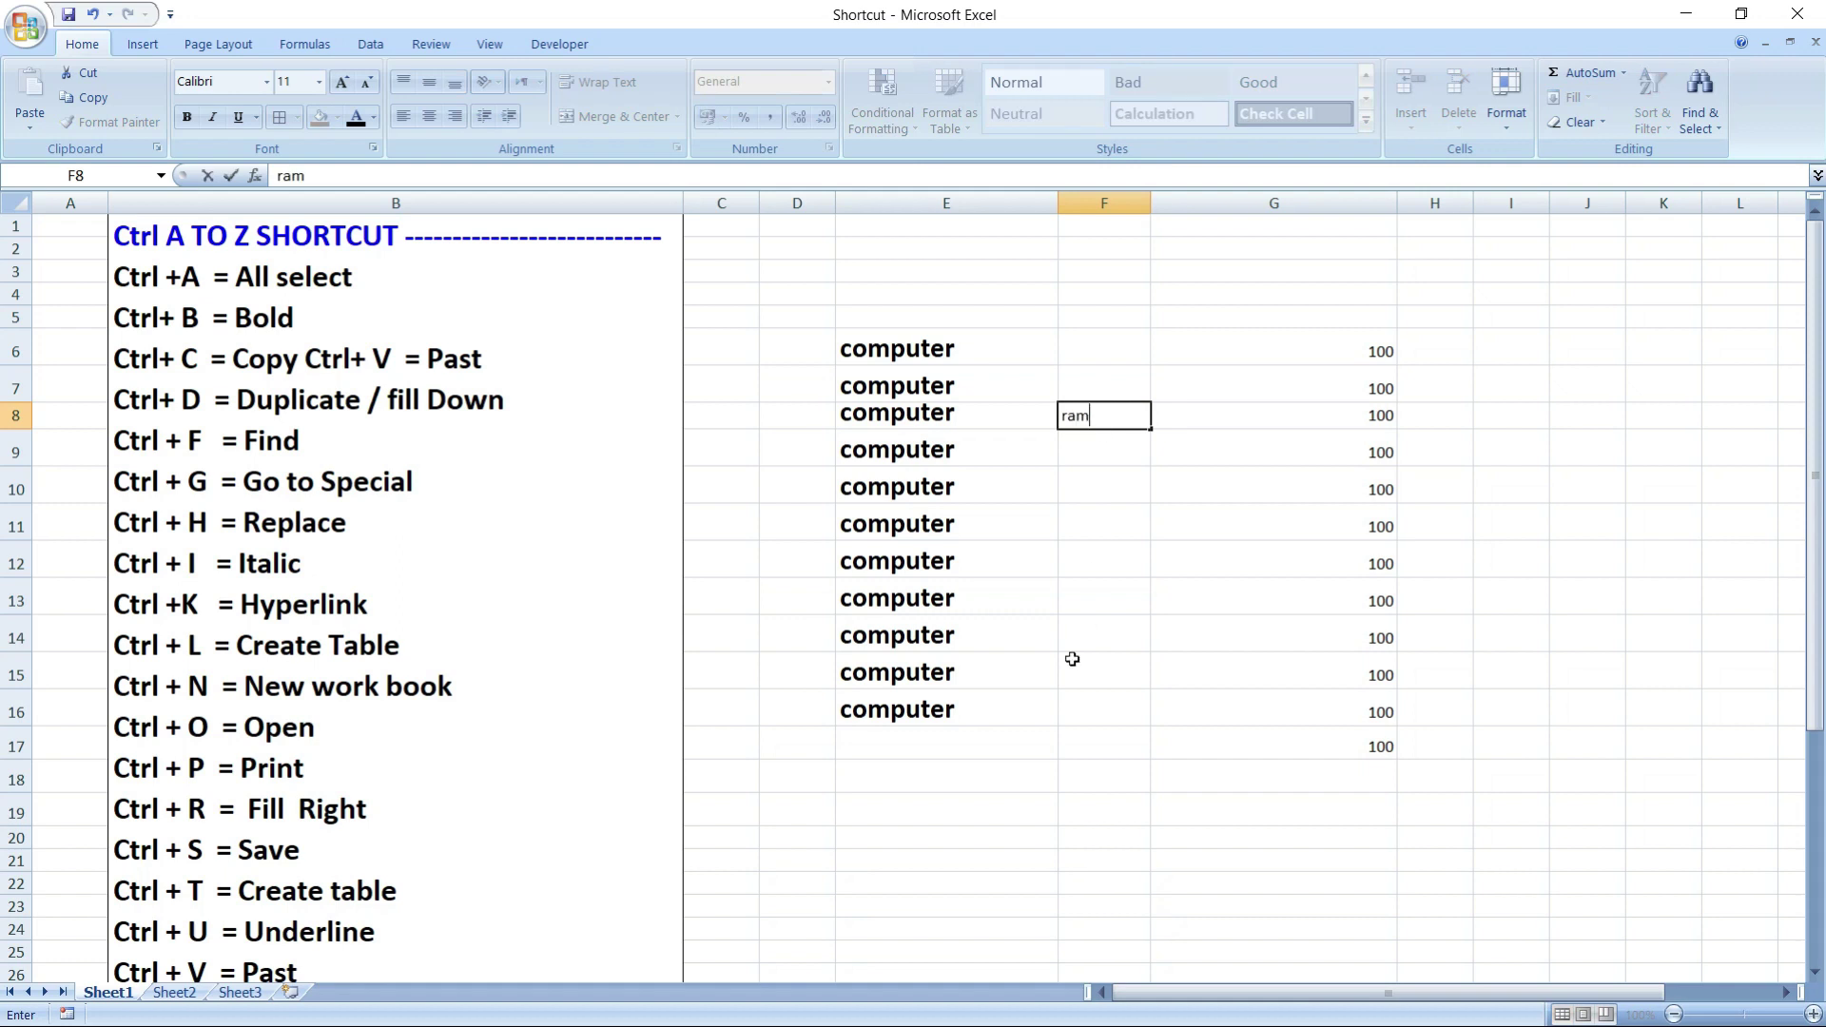
pyautogui.click(1073, 659)
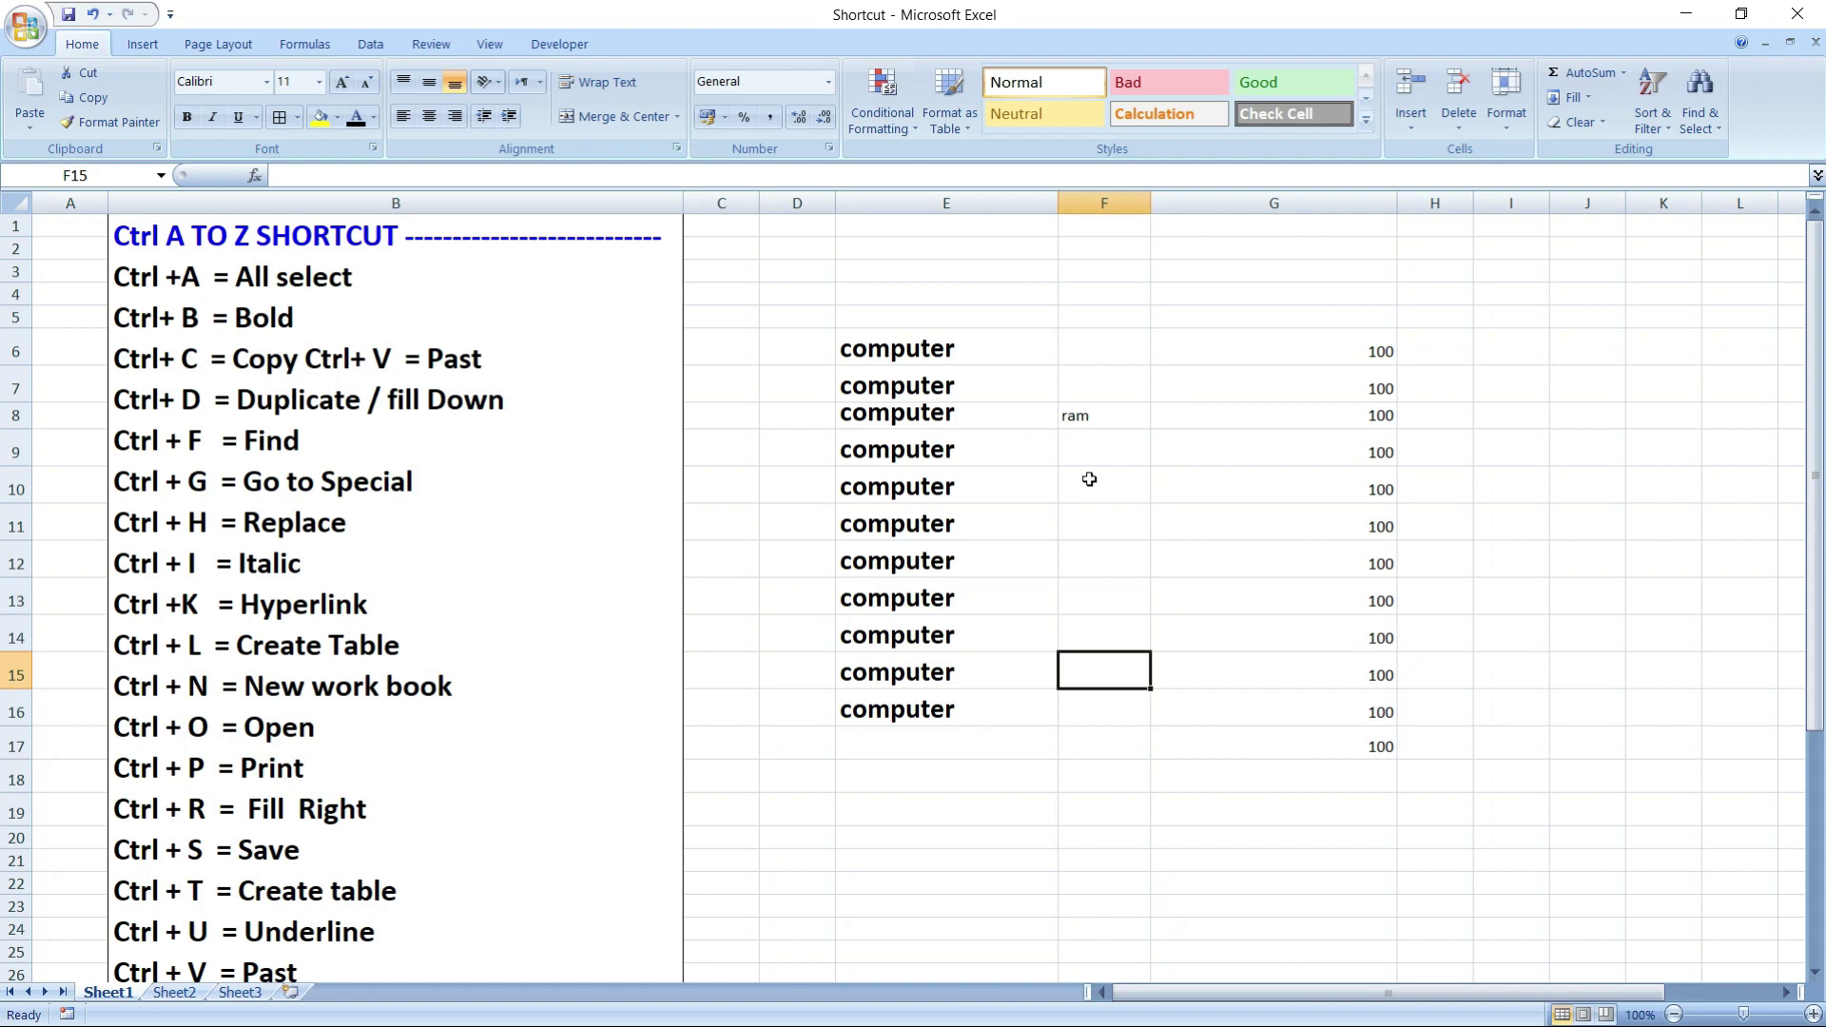
# - Find the cell containing 'ram', then highlight the Ctrl + G = Go to Special line
pyautogui.hotkey('ctrl', 'f')
pyautogui.write('ram')
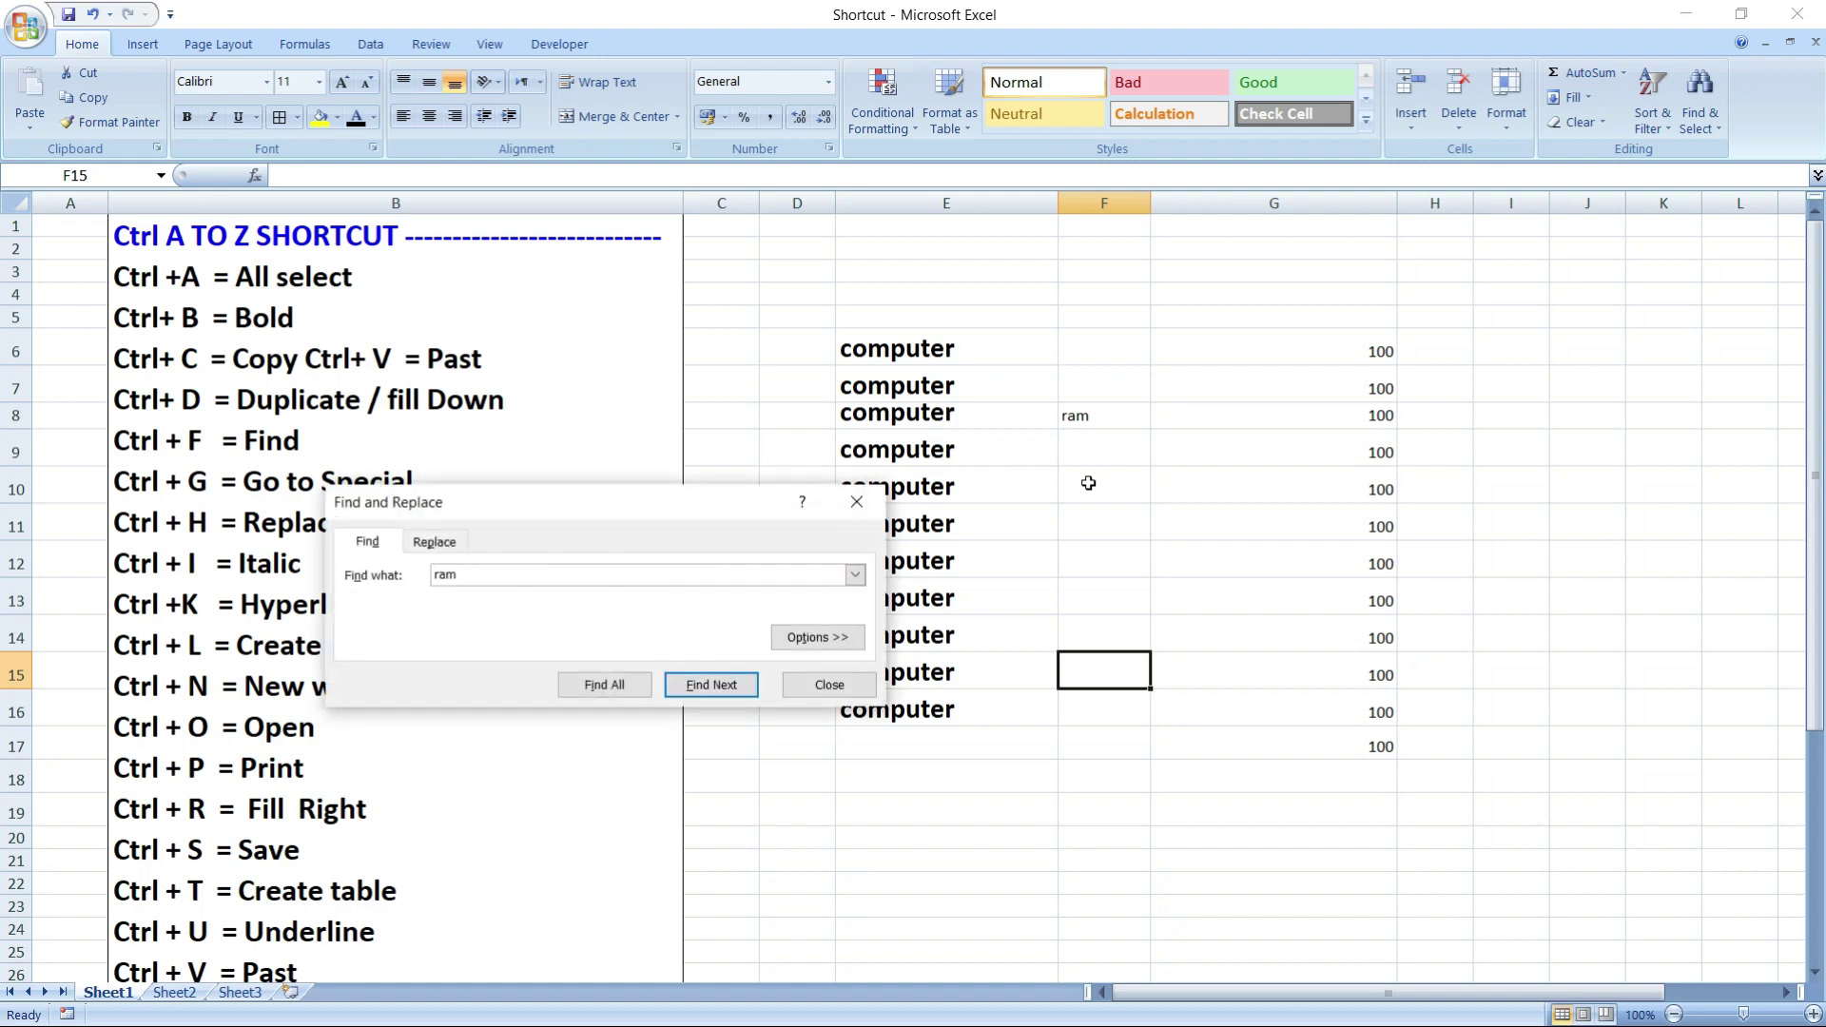
pyautogui.click(688, 684)
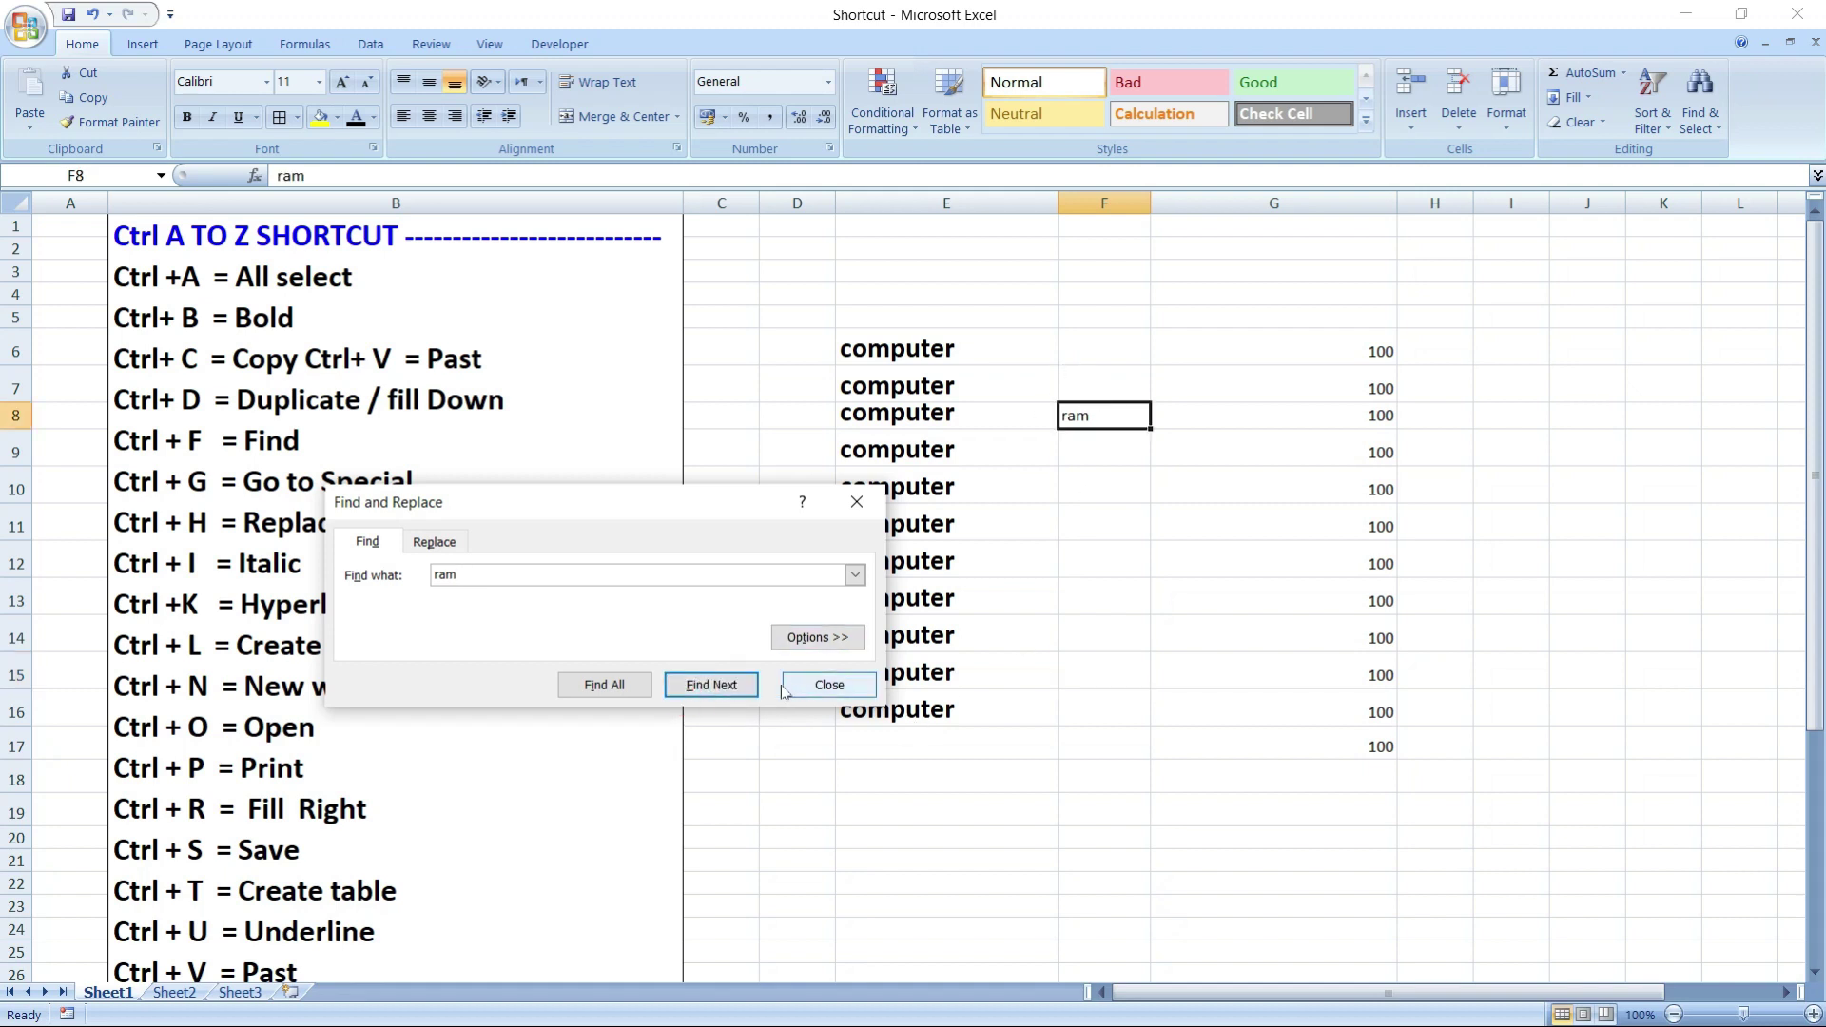
pyautogui.click(742, 692)
pyautogui.click(743, 691)
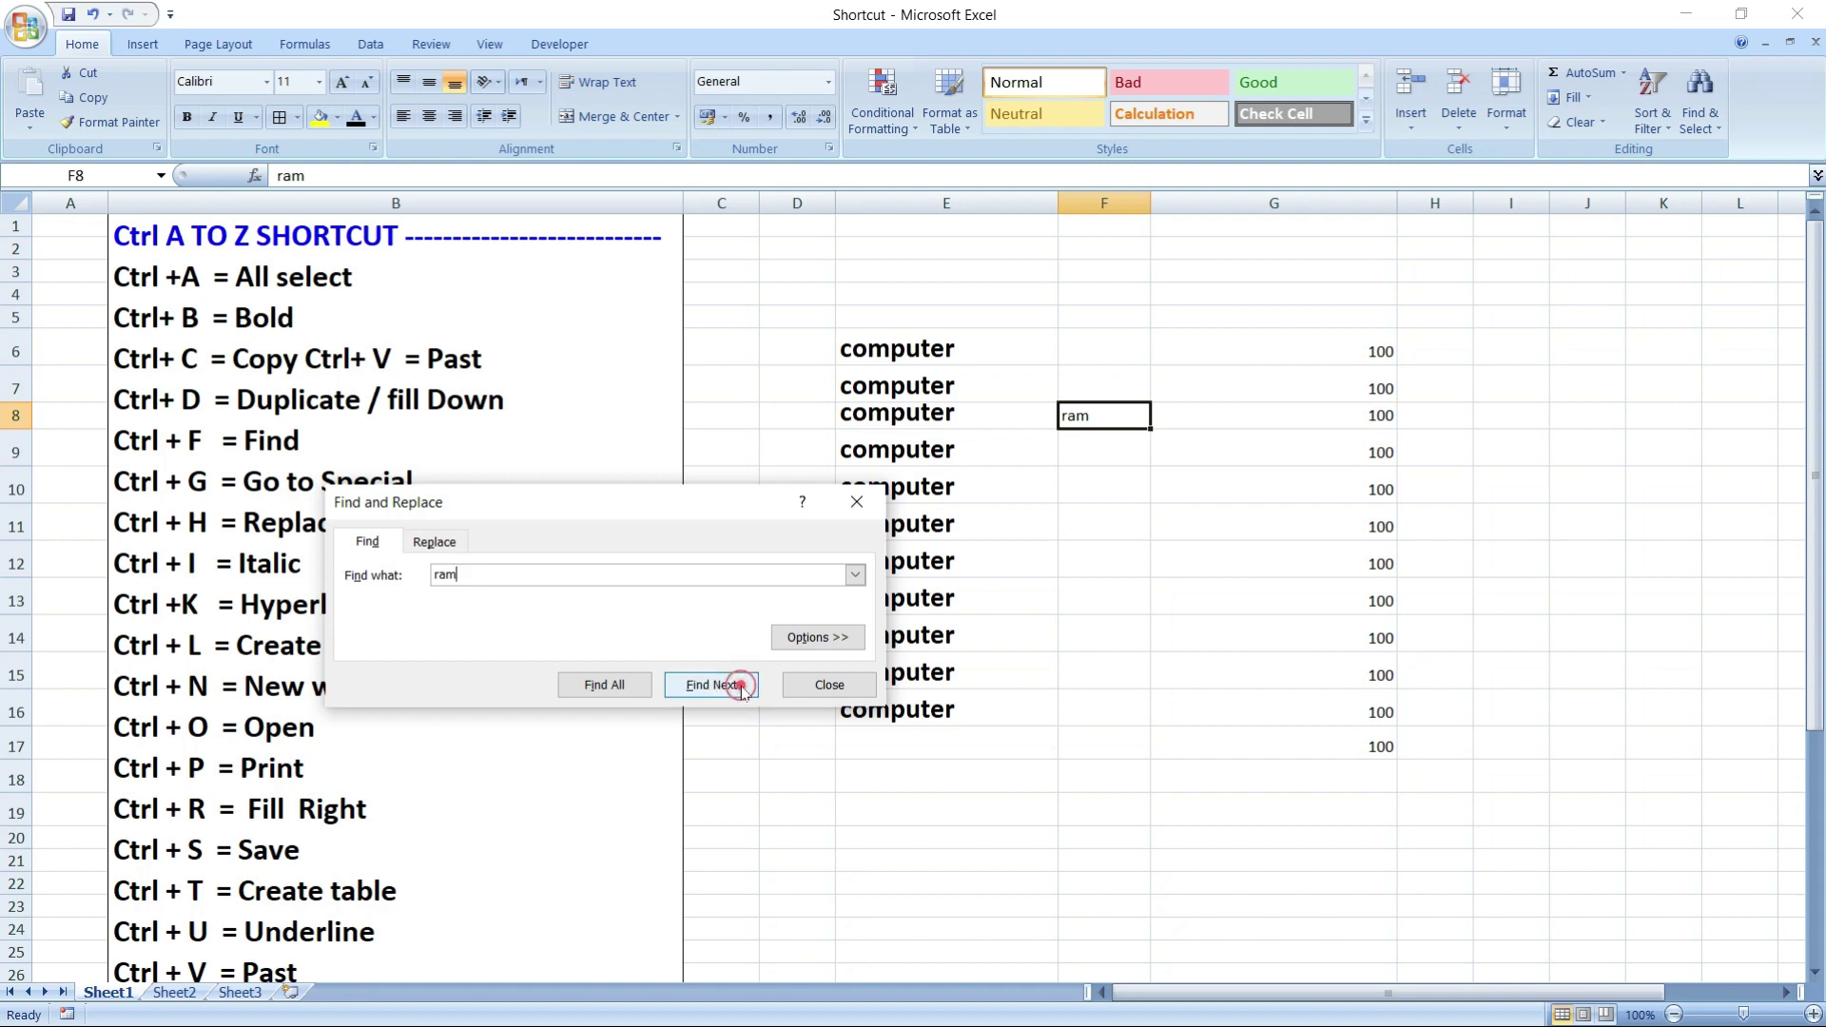
pyautogui.click(859, 504)
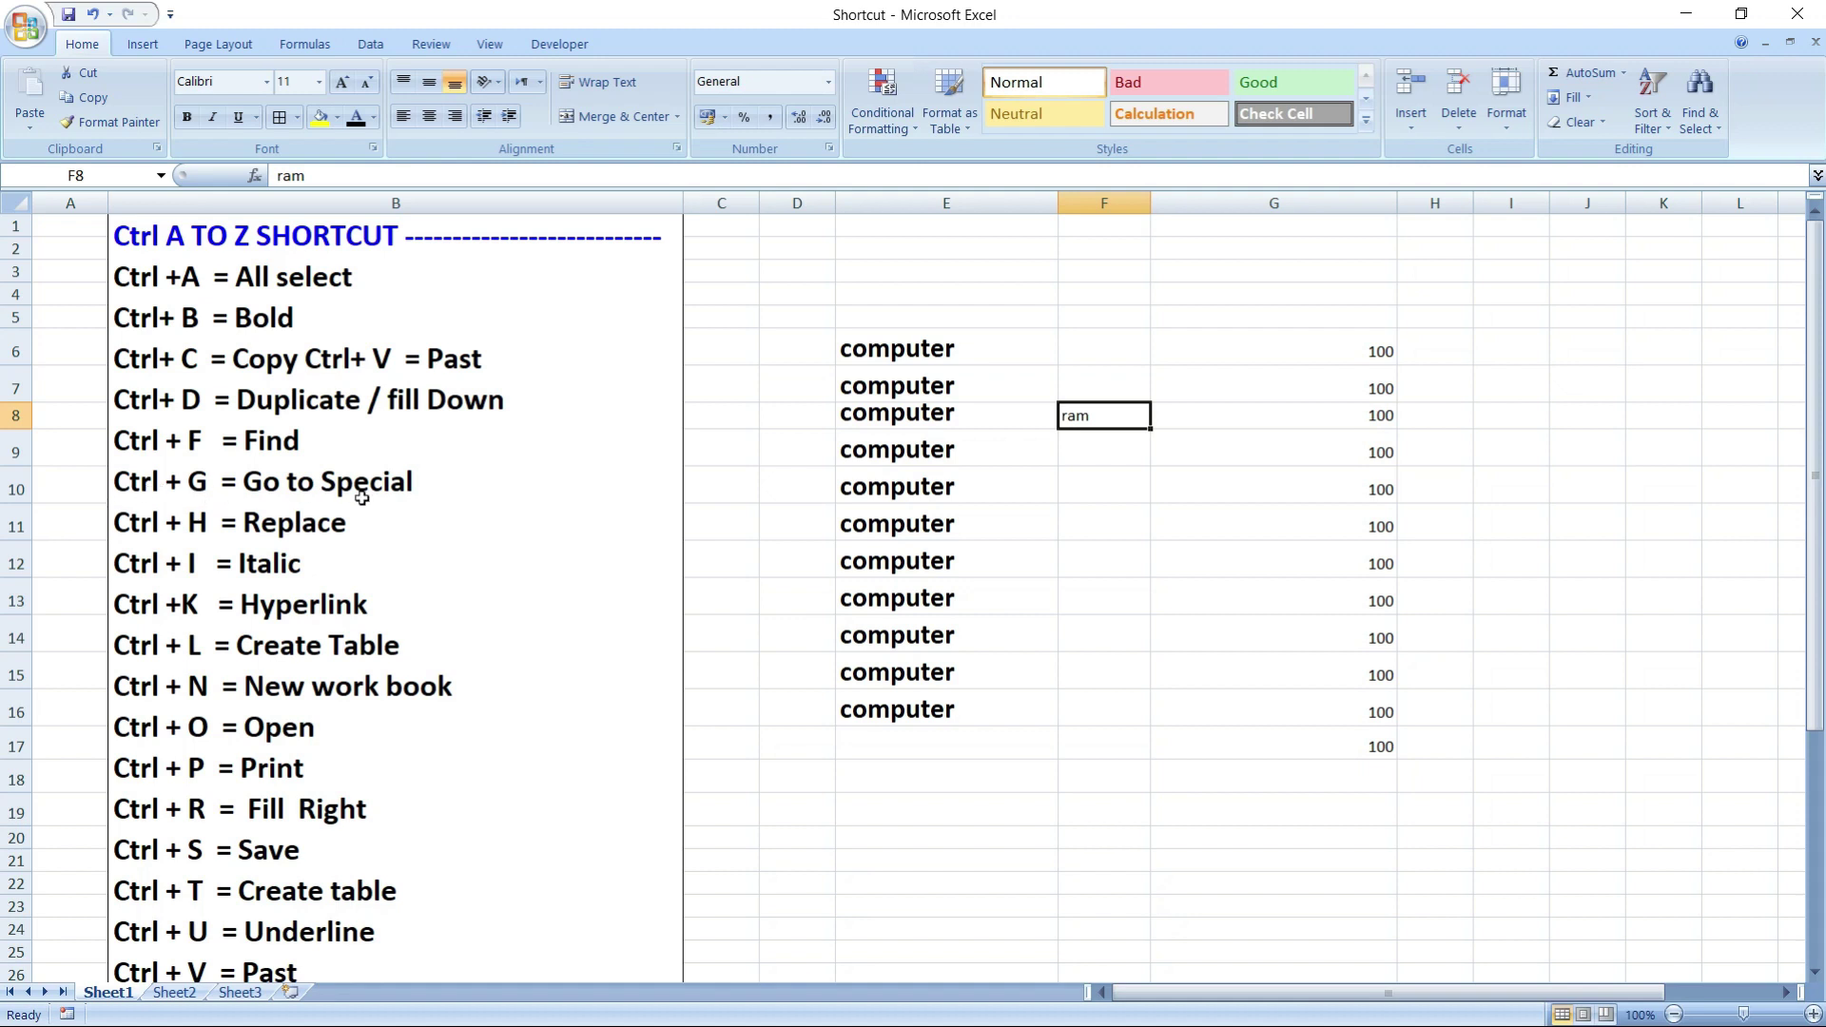
pyautogui.doubleClick(126, 484)
pyautogui.moveTo(114, 483); pyautogui.dragTo(413, 483)
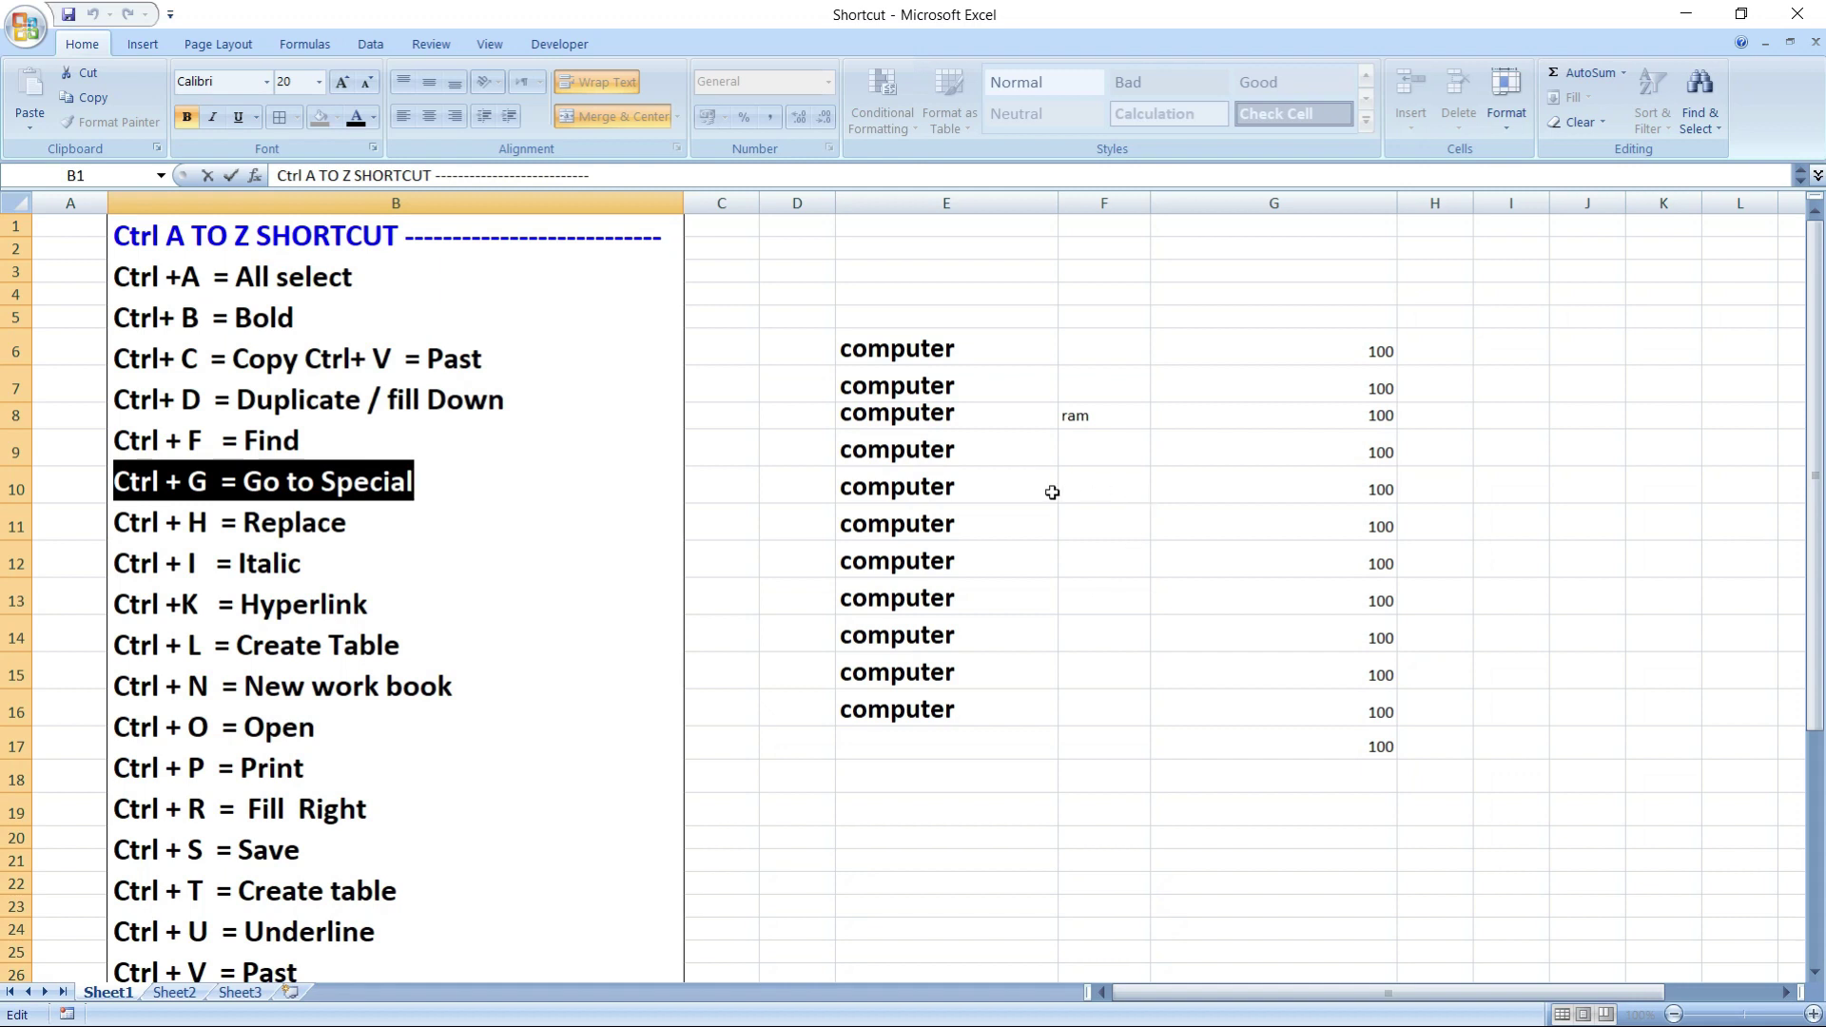
# - Type 'f3' into cell F3, then select column F, row 3 and cell F12
pyautogui.click(1118, 415)
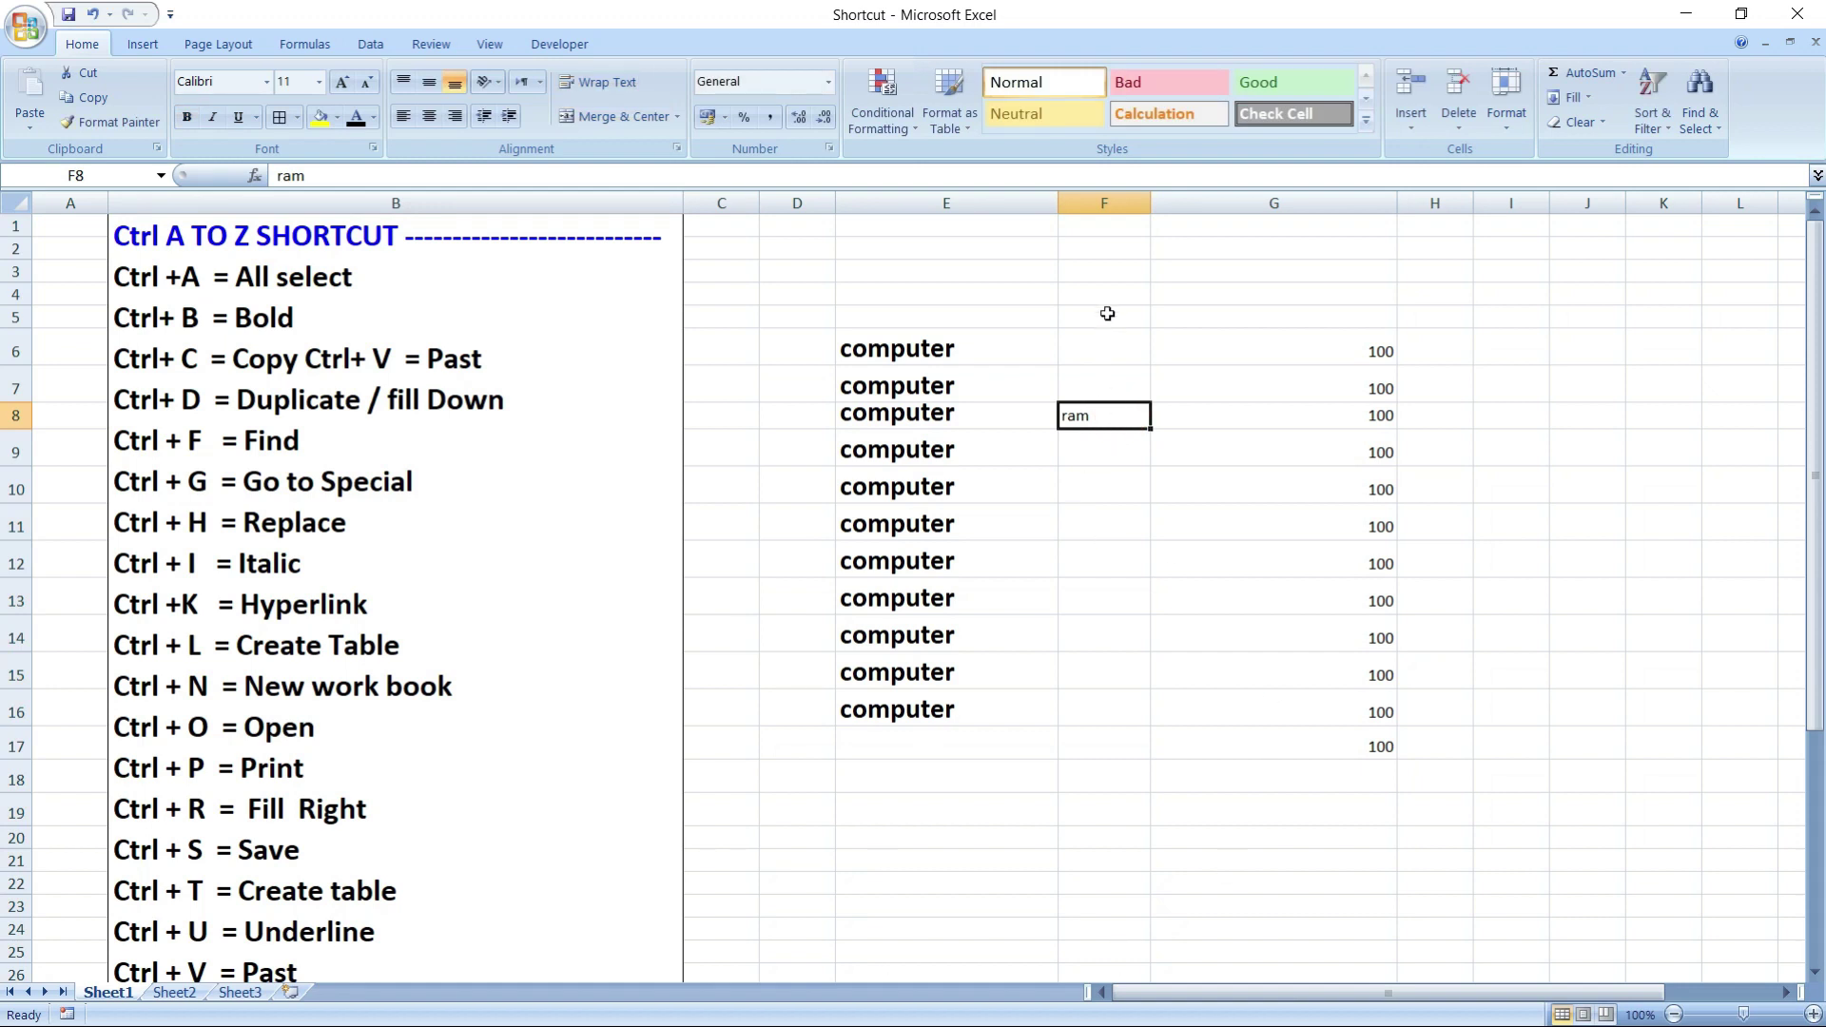
pyautogui.doubleClick(1098, 272)
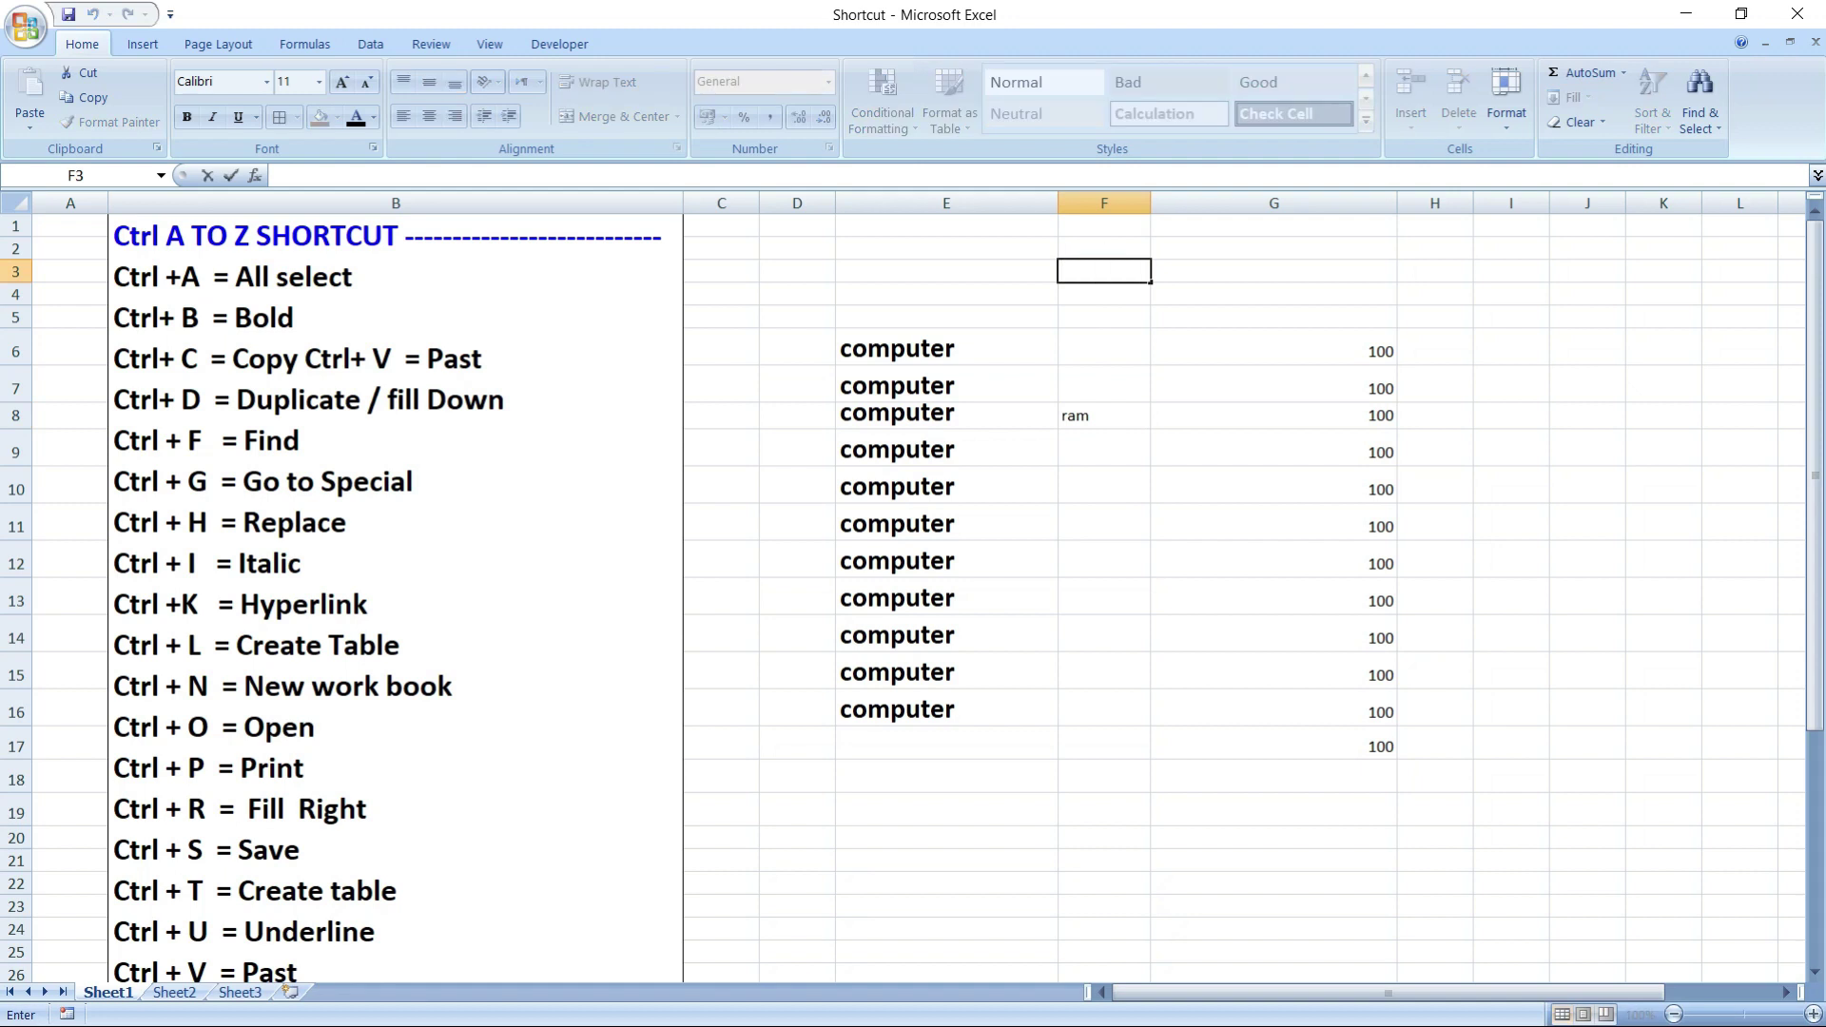
pyautogui.write('f3')
pyautogui.click(1155, 475)
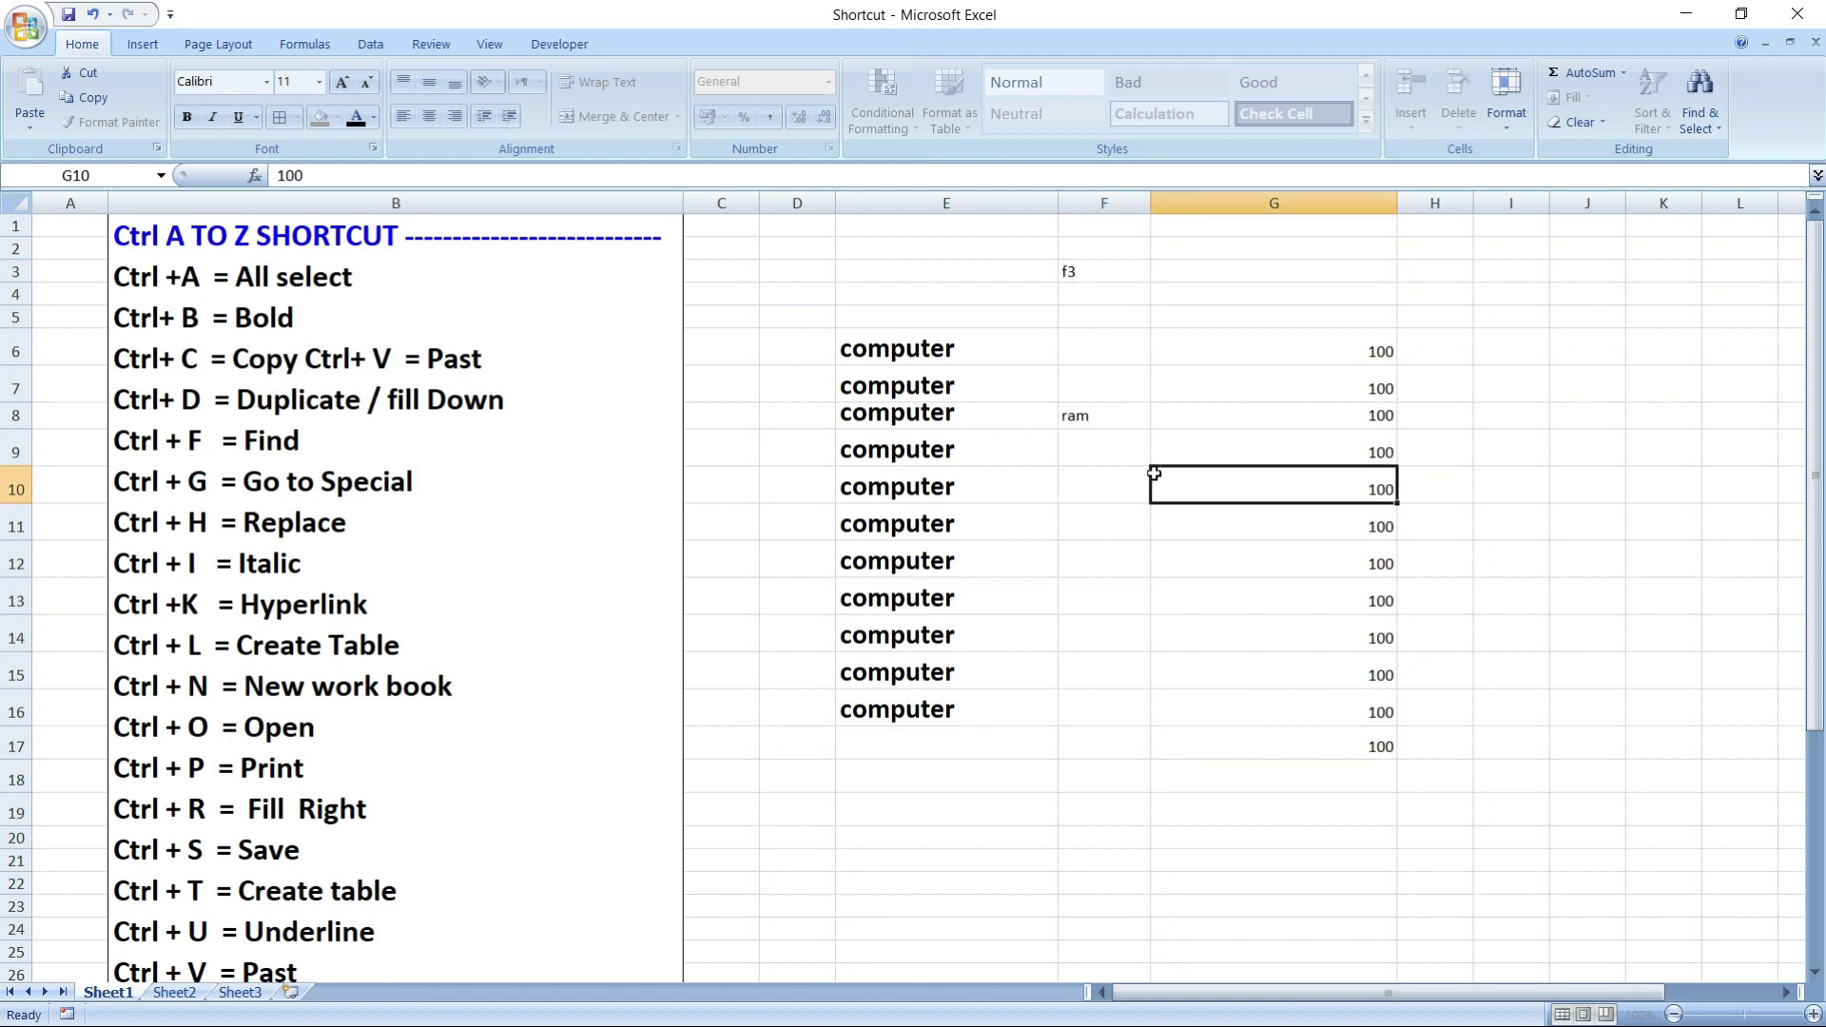
pyautogui.click(1104, 202)
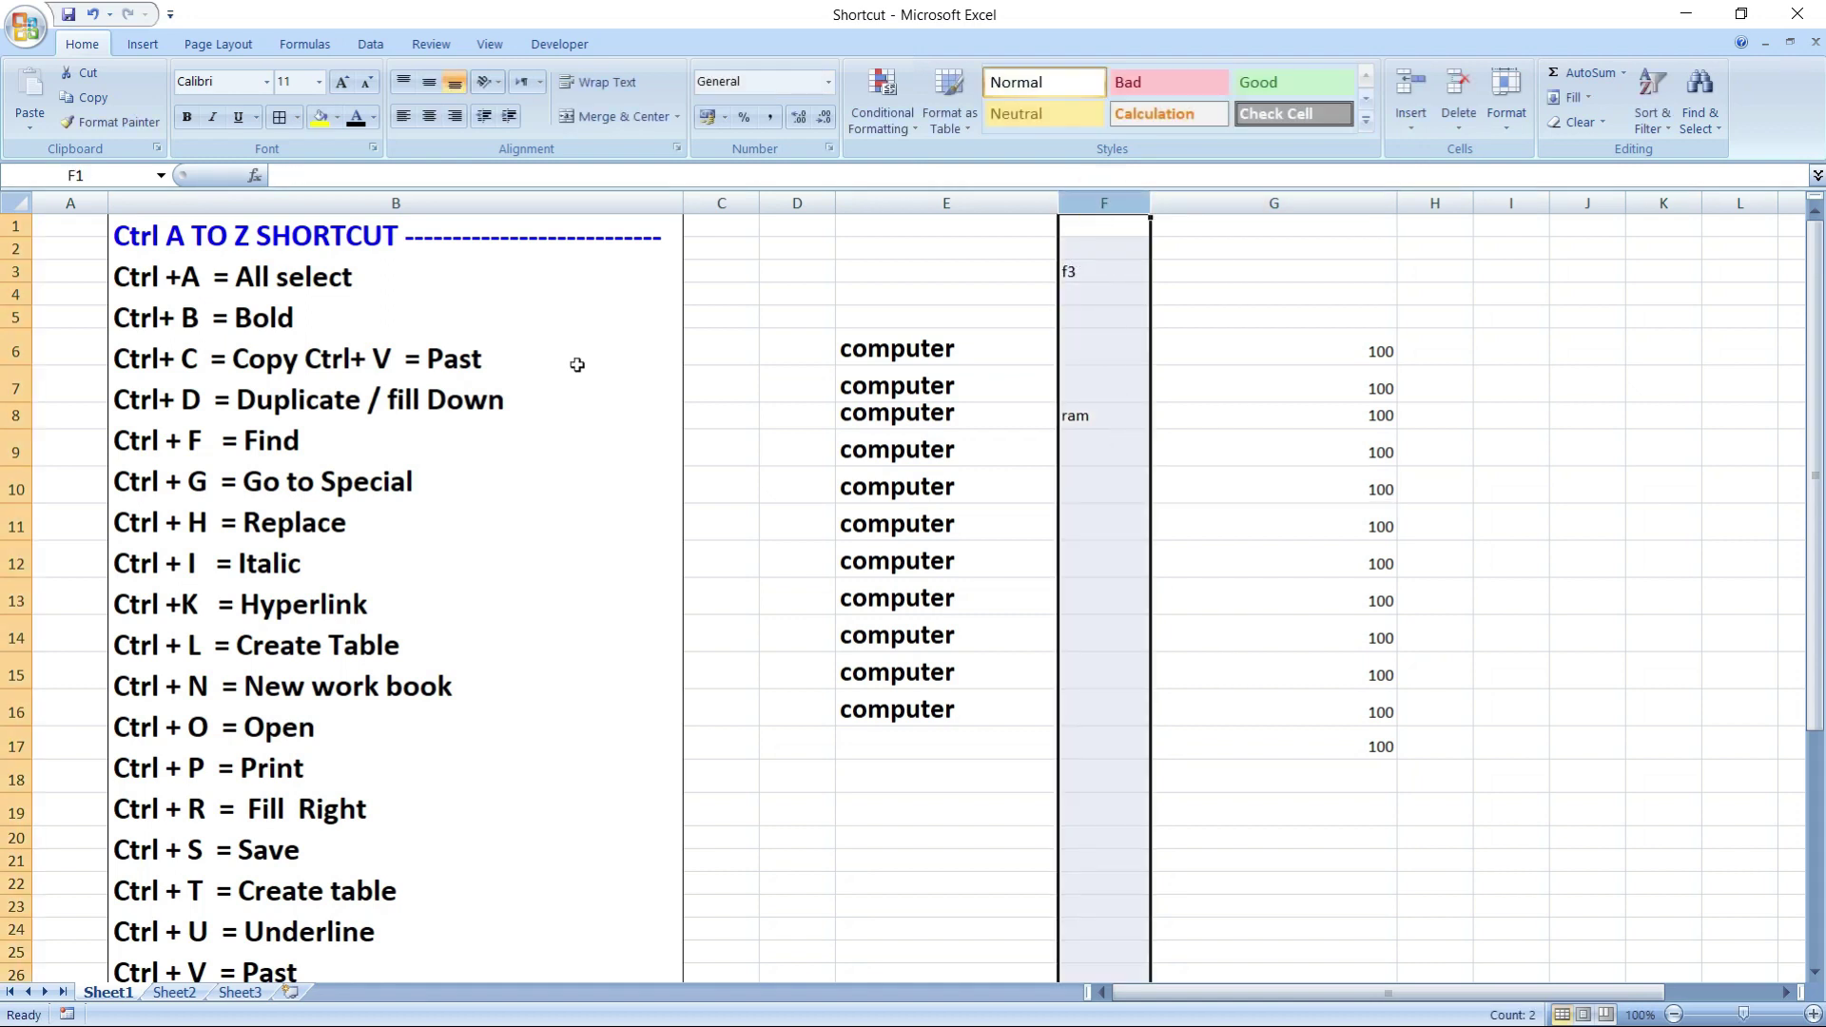
pyautogui.click(16, 272)
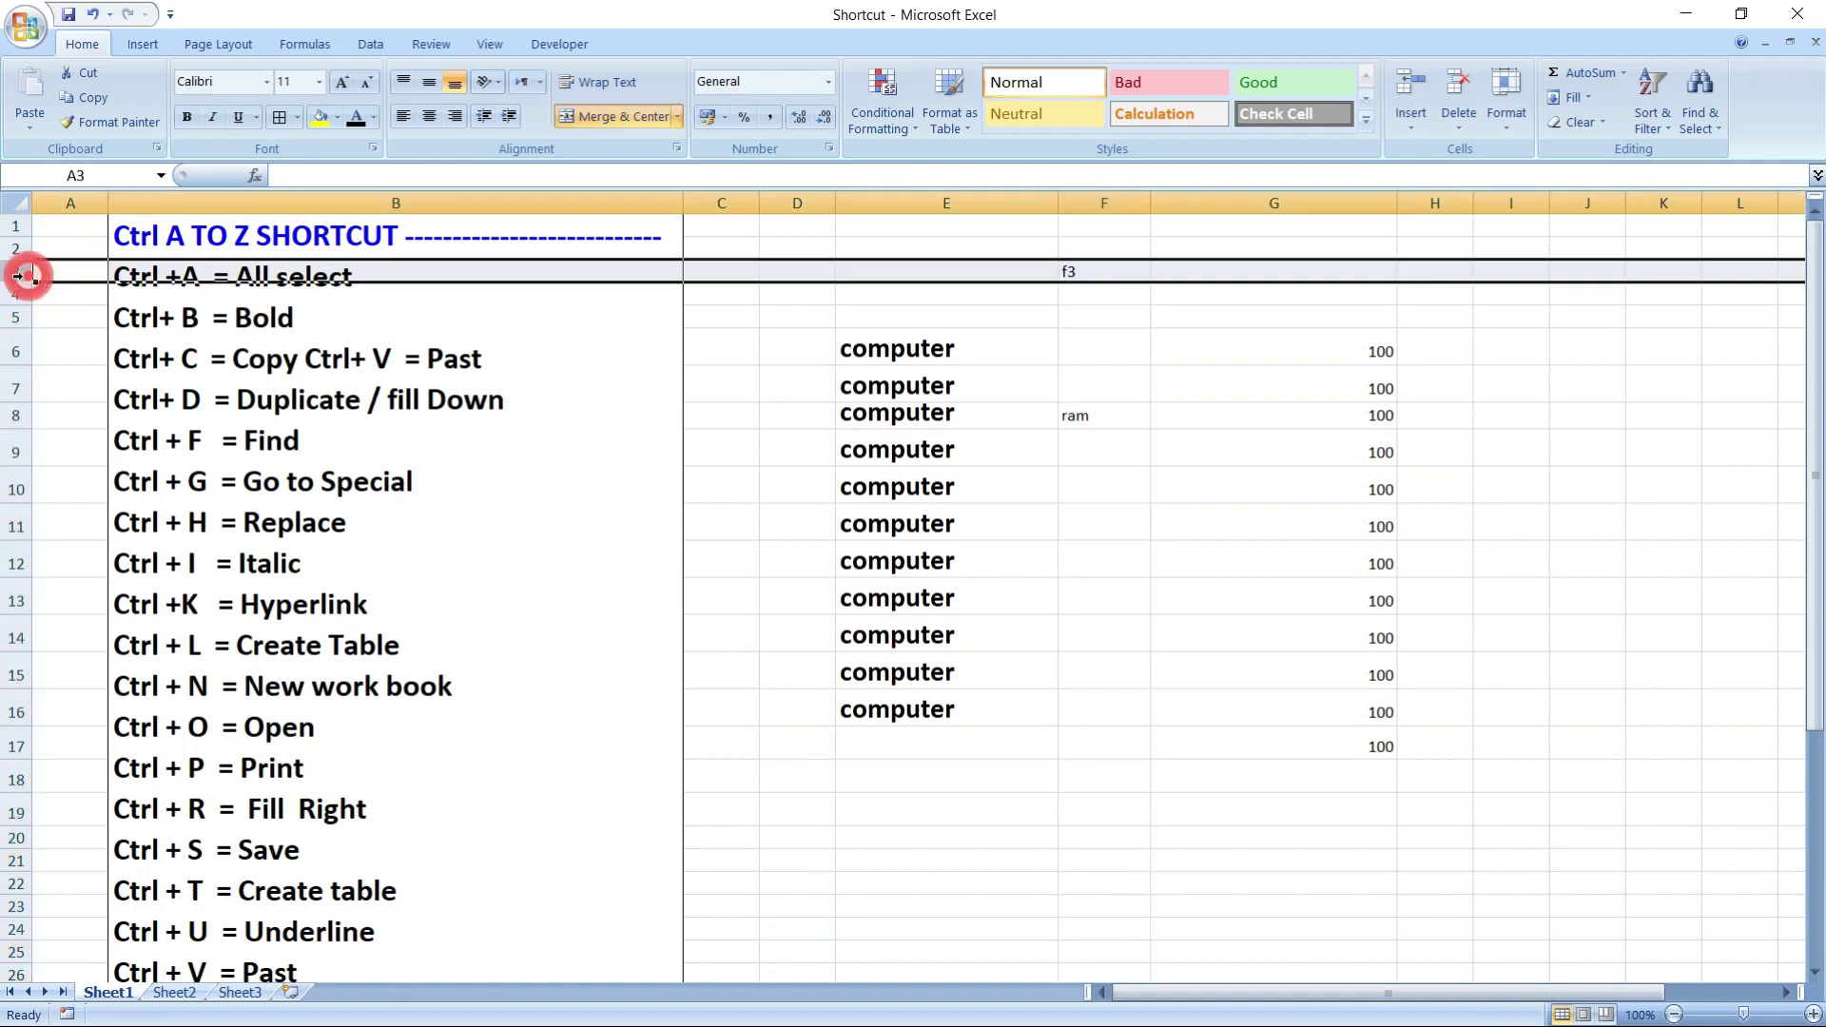
pyautogui.click(1104, 559)
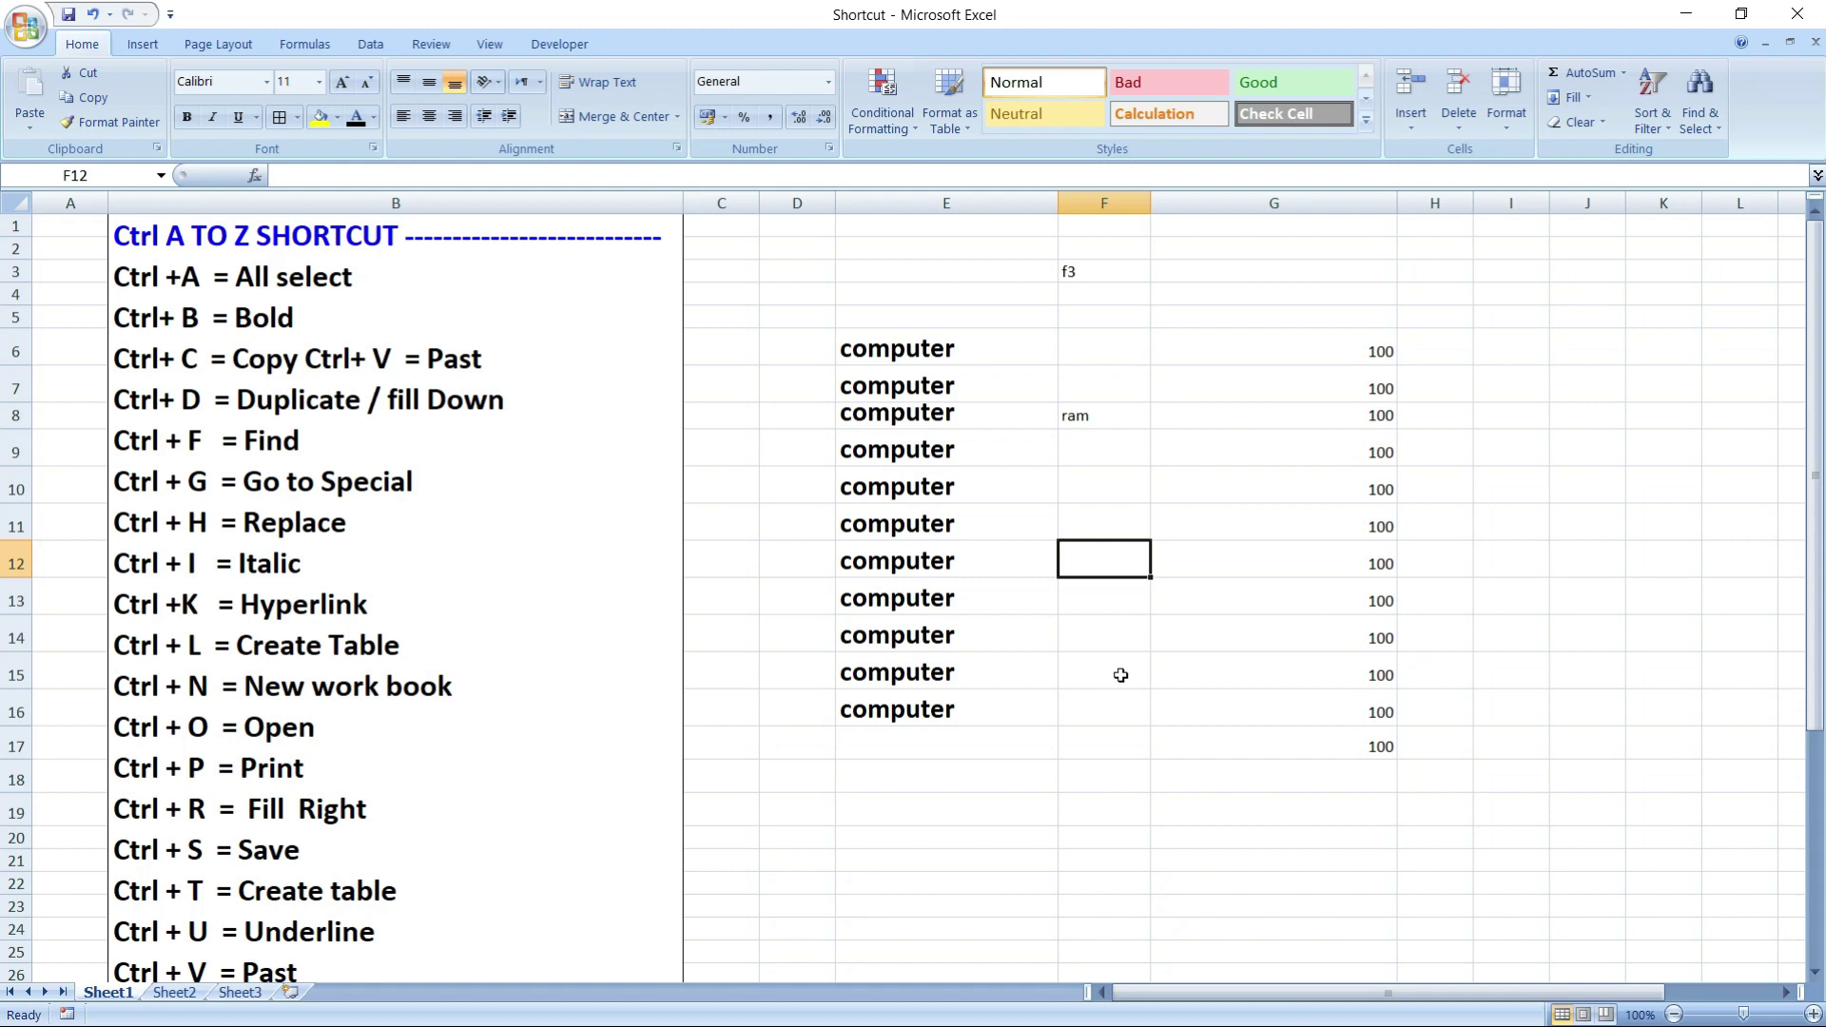
# - Use Go To (Ctrl+G) to jump to cell F3
pyautogui.hotkey('ctrl', 'g')
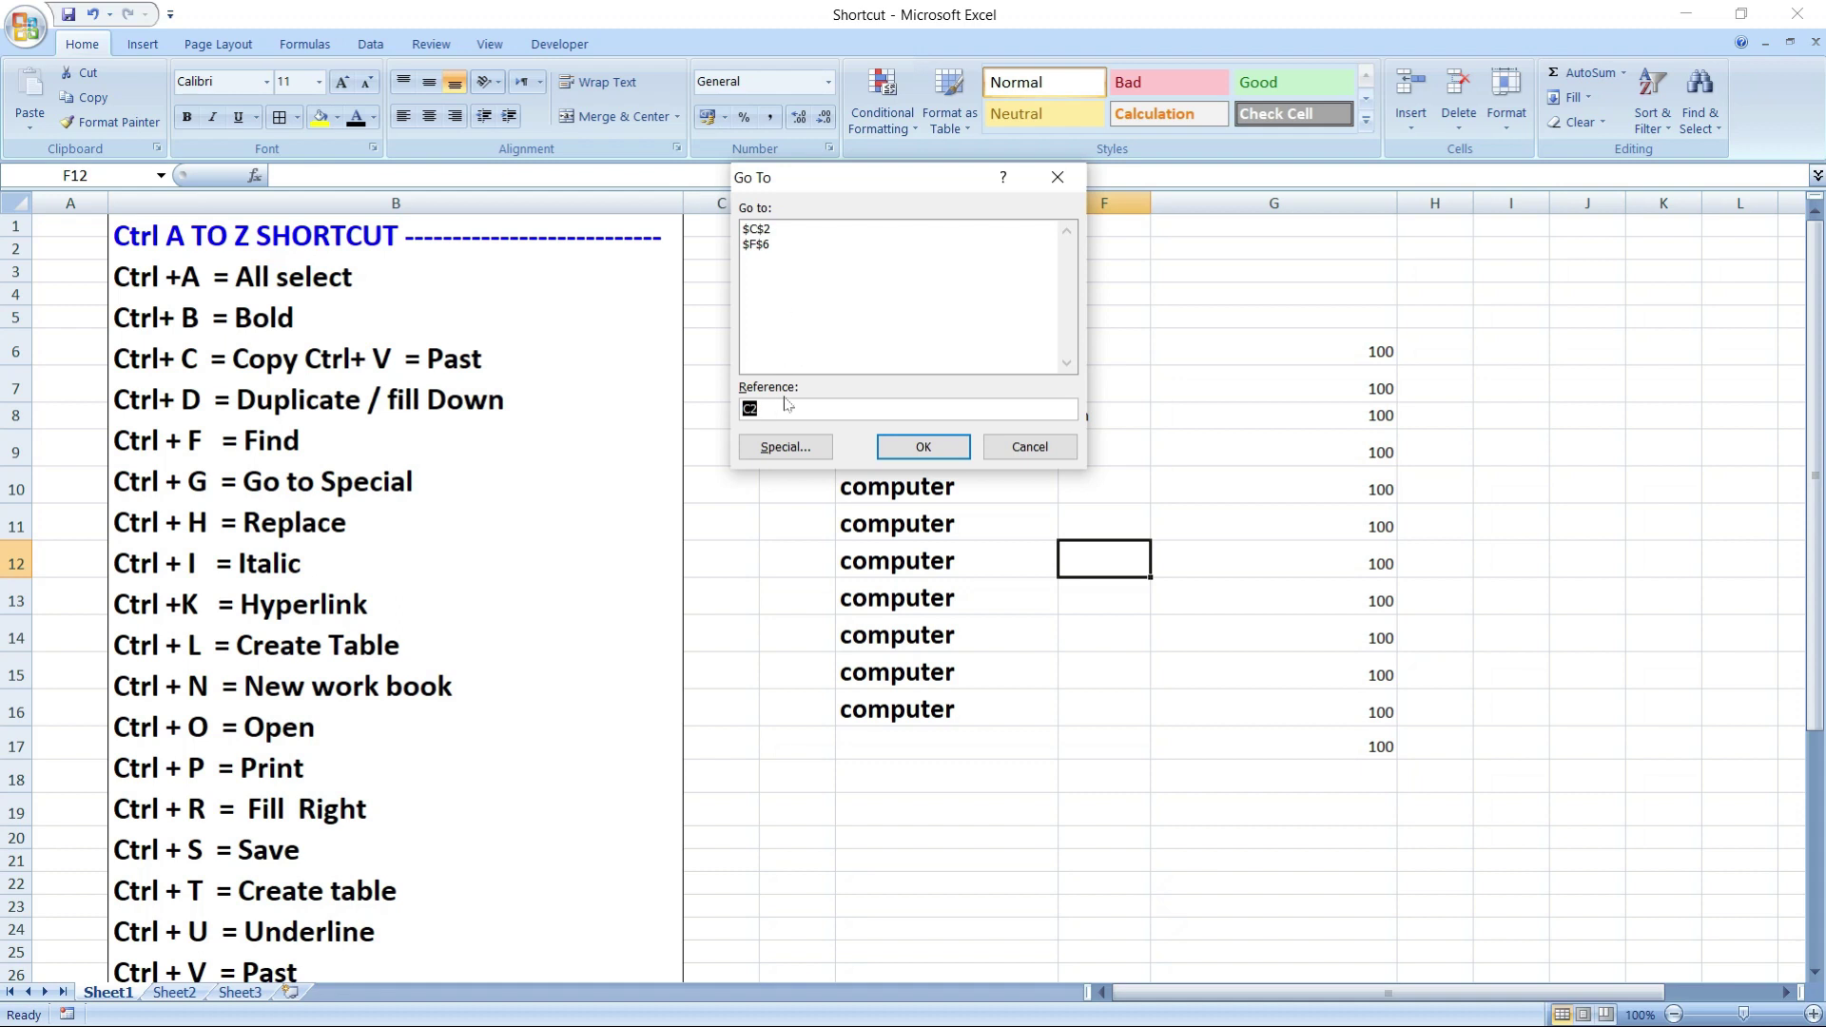
pyautogui.press('BackSpace')
pyautogui.write('f3')
pyautogui.moveTo(929, 180); pyautogui.dragTo(442, 359)
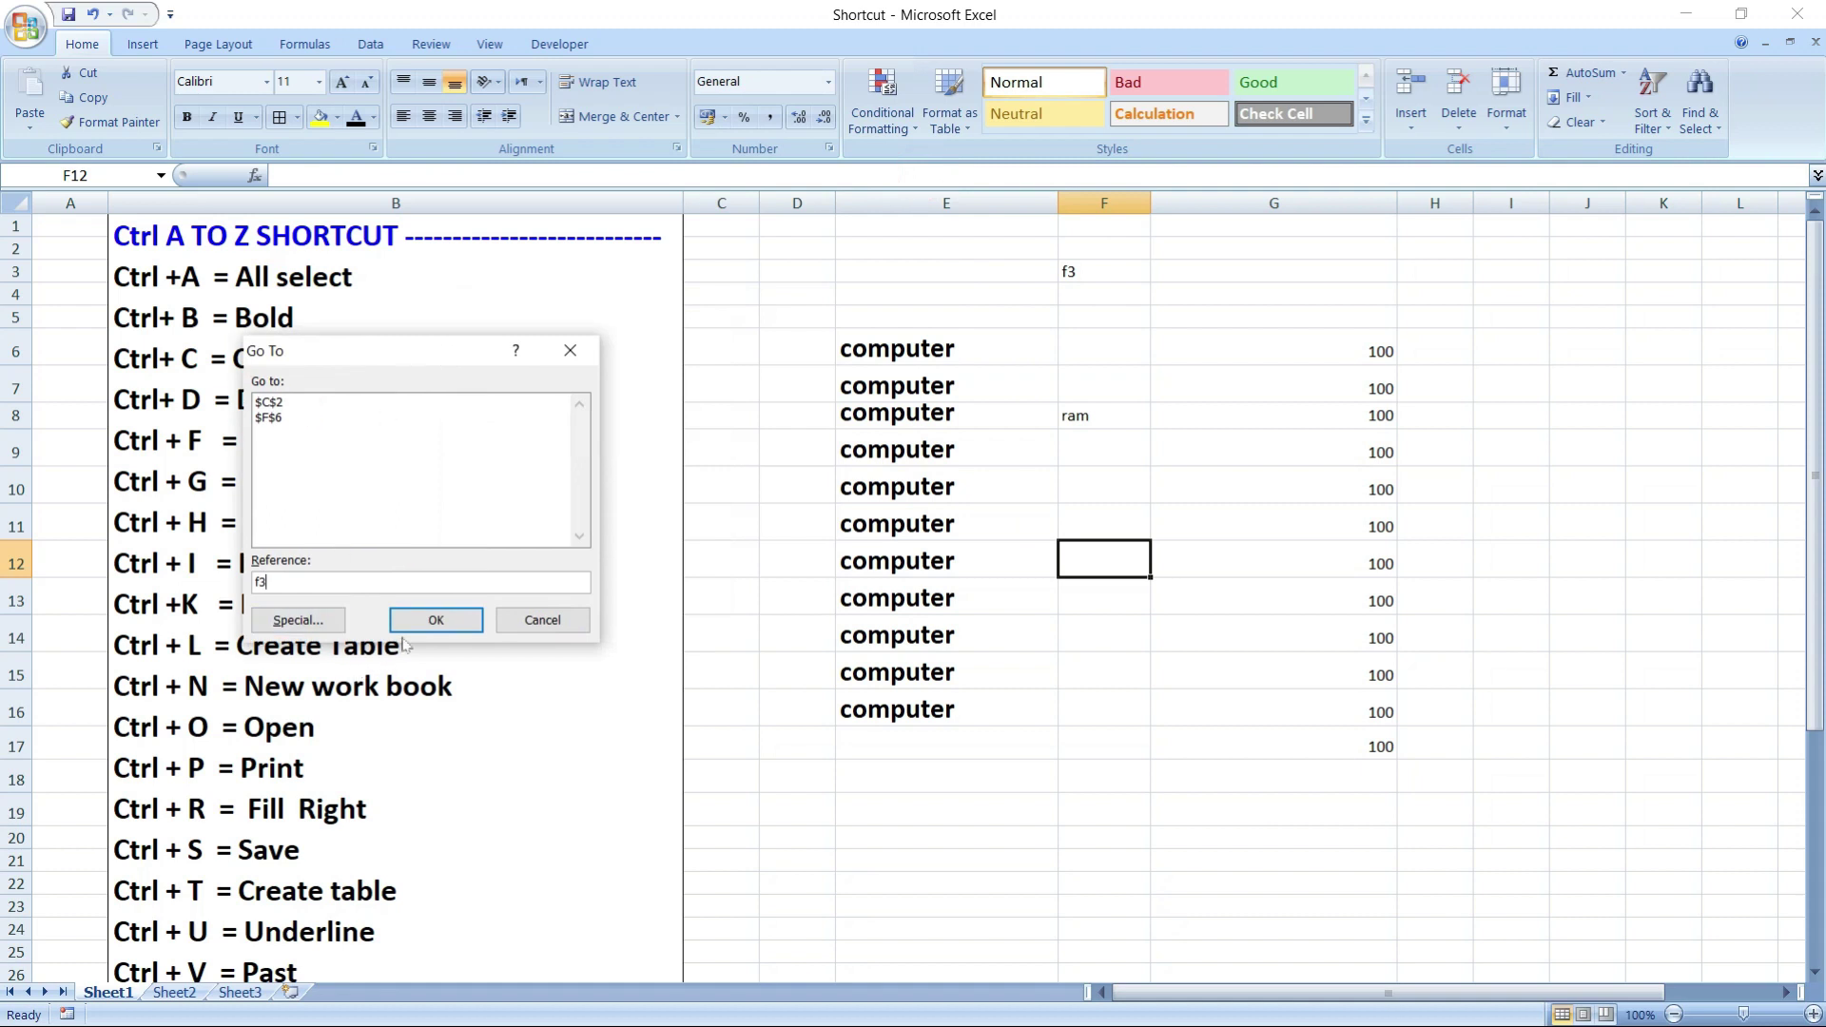
pyautogui.click(417, 619)
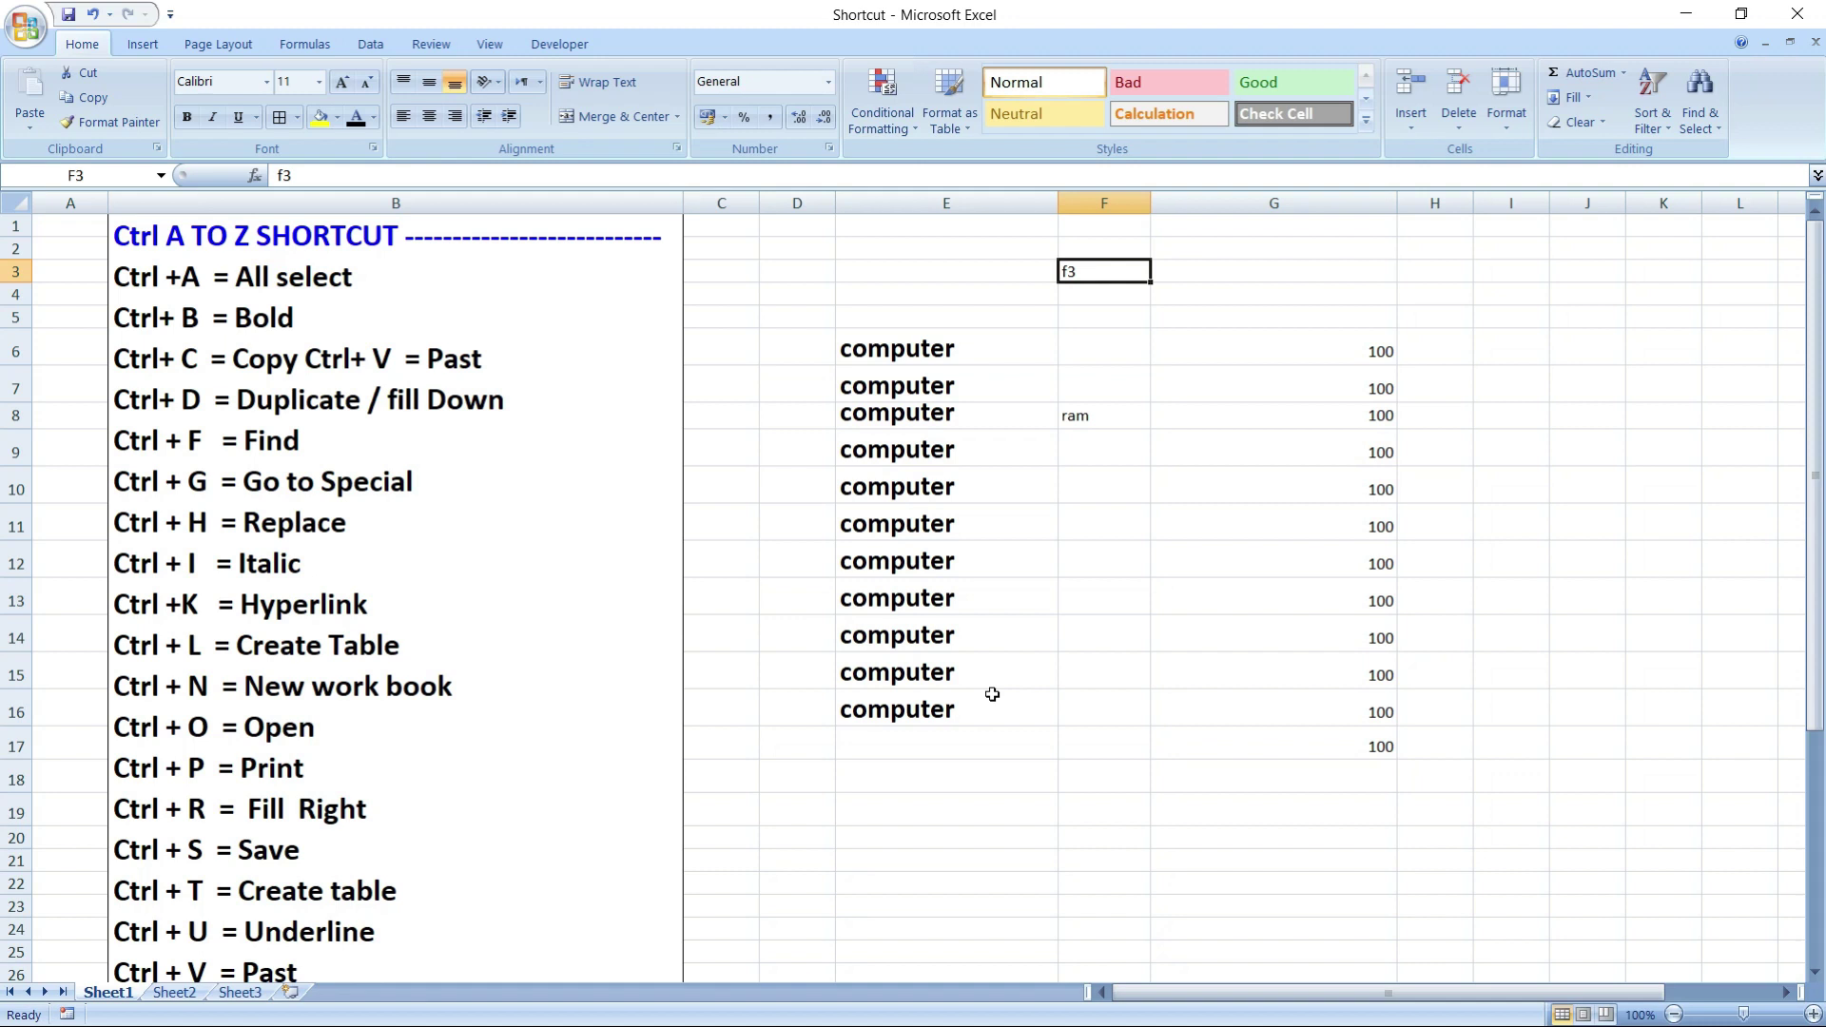
# - Use Go To again with reference D5 to jump to cell D5
pyautogui.hotkey('ctrl', 'g')
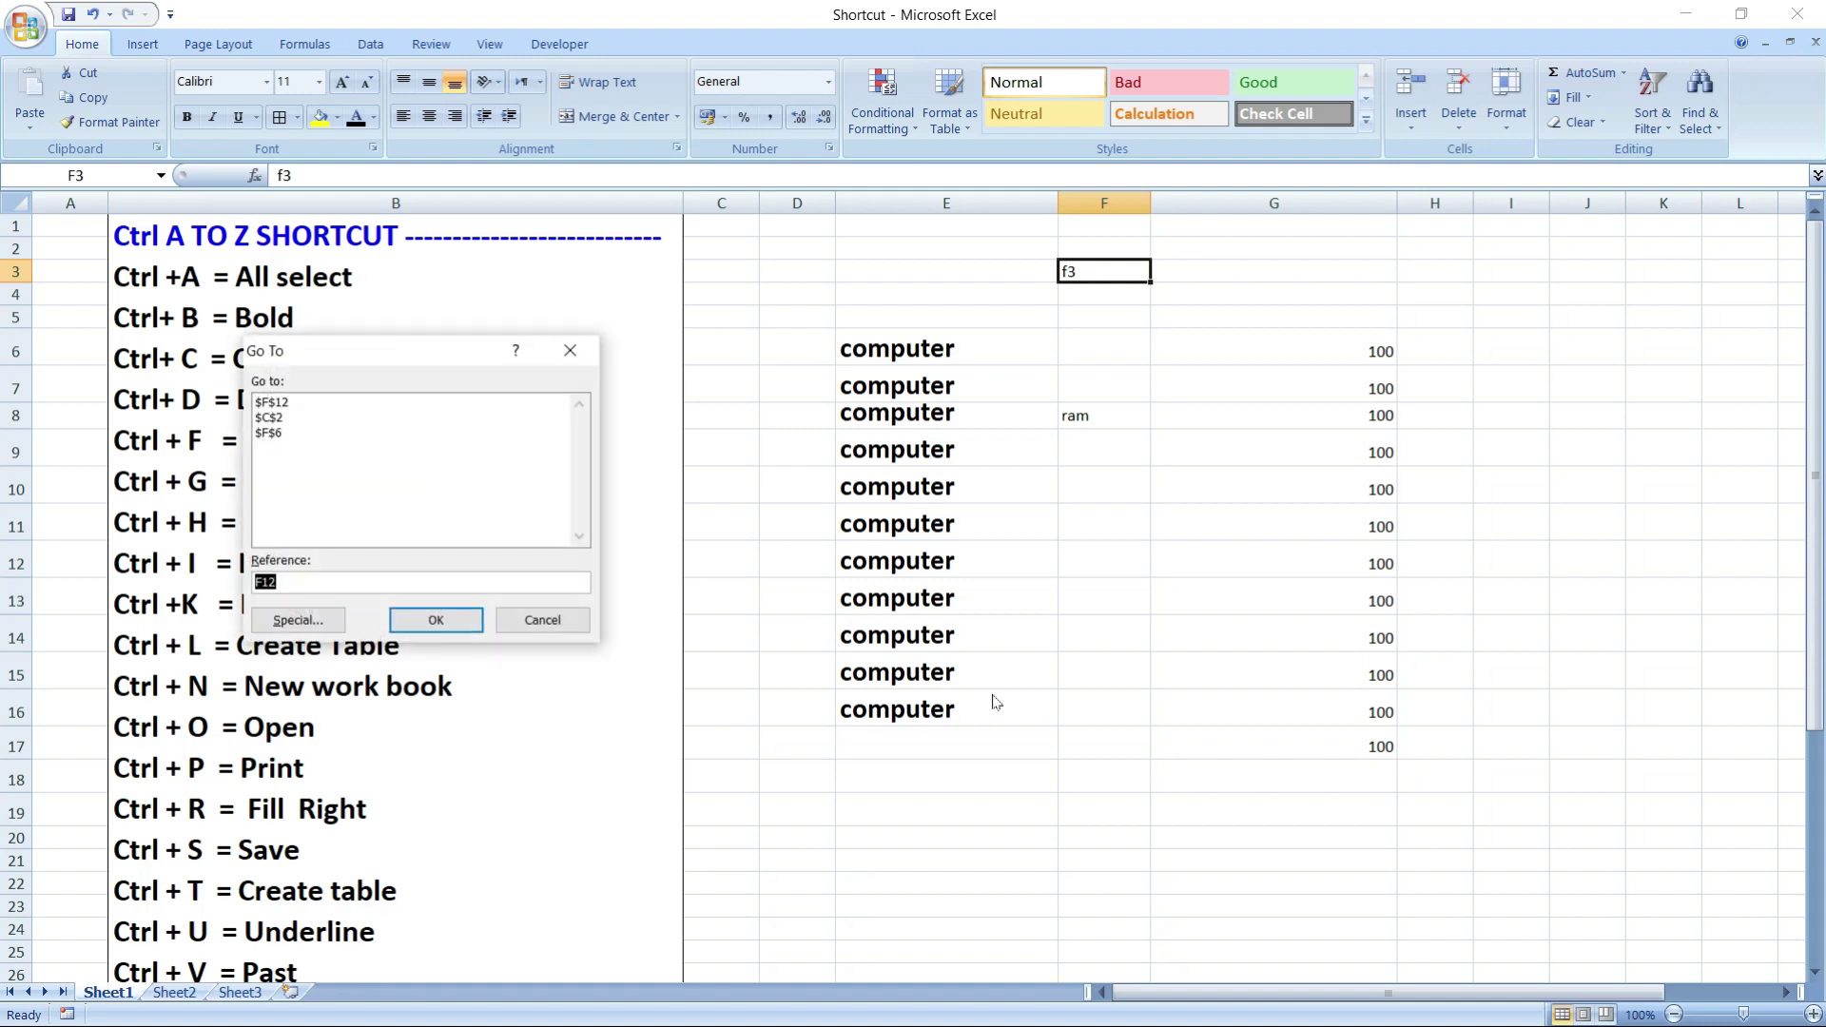
pyautogui.press('BackSpace')
pyautogui.write('5')
pyautogui.click(442, 625)
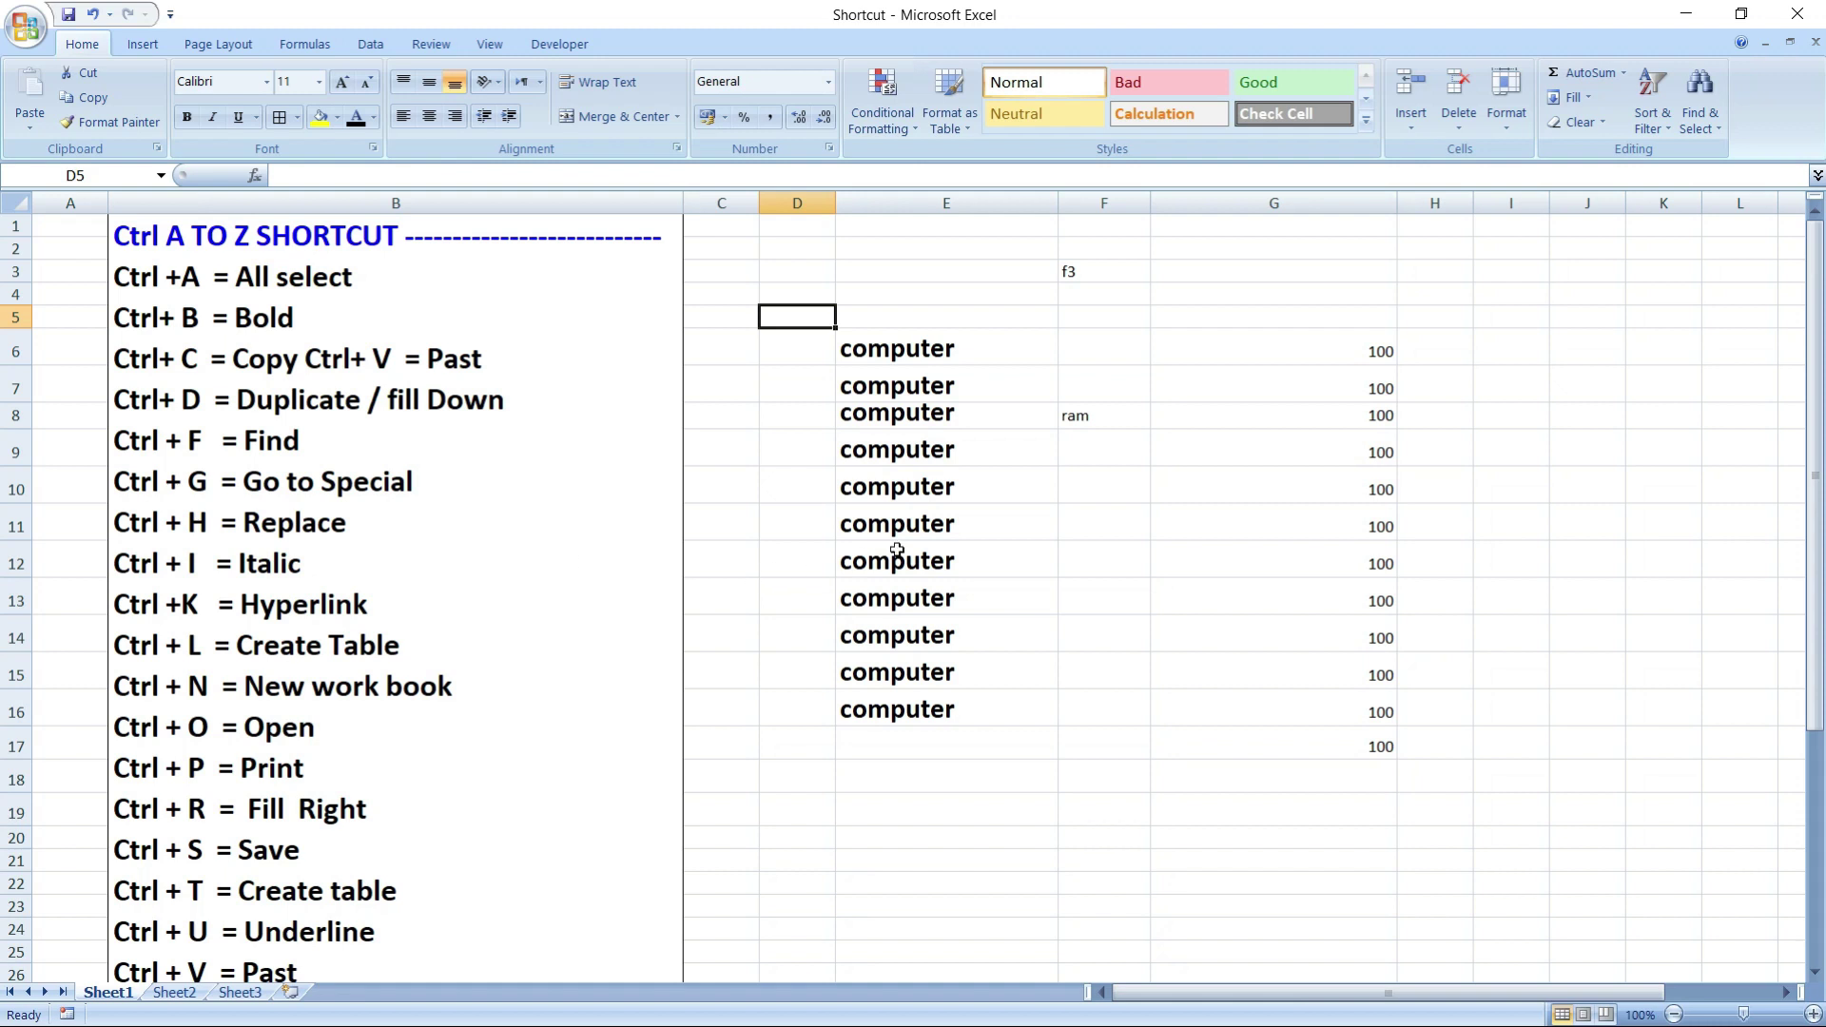
# - Replace 'computer' in E6 with 'monitor' using Find and Replace
pyautogui.hotkey('ctrl', 'h')
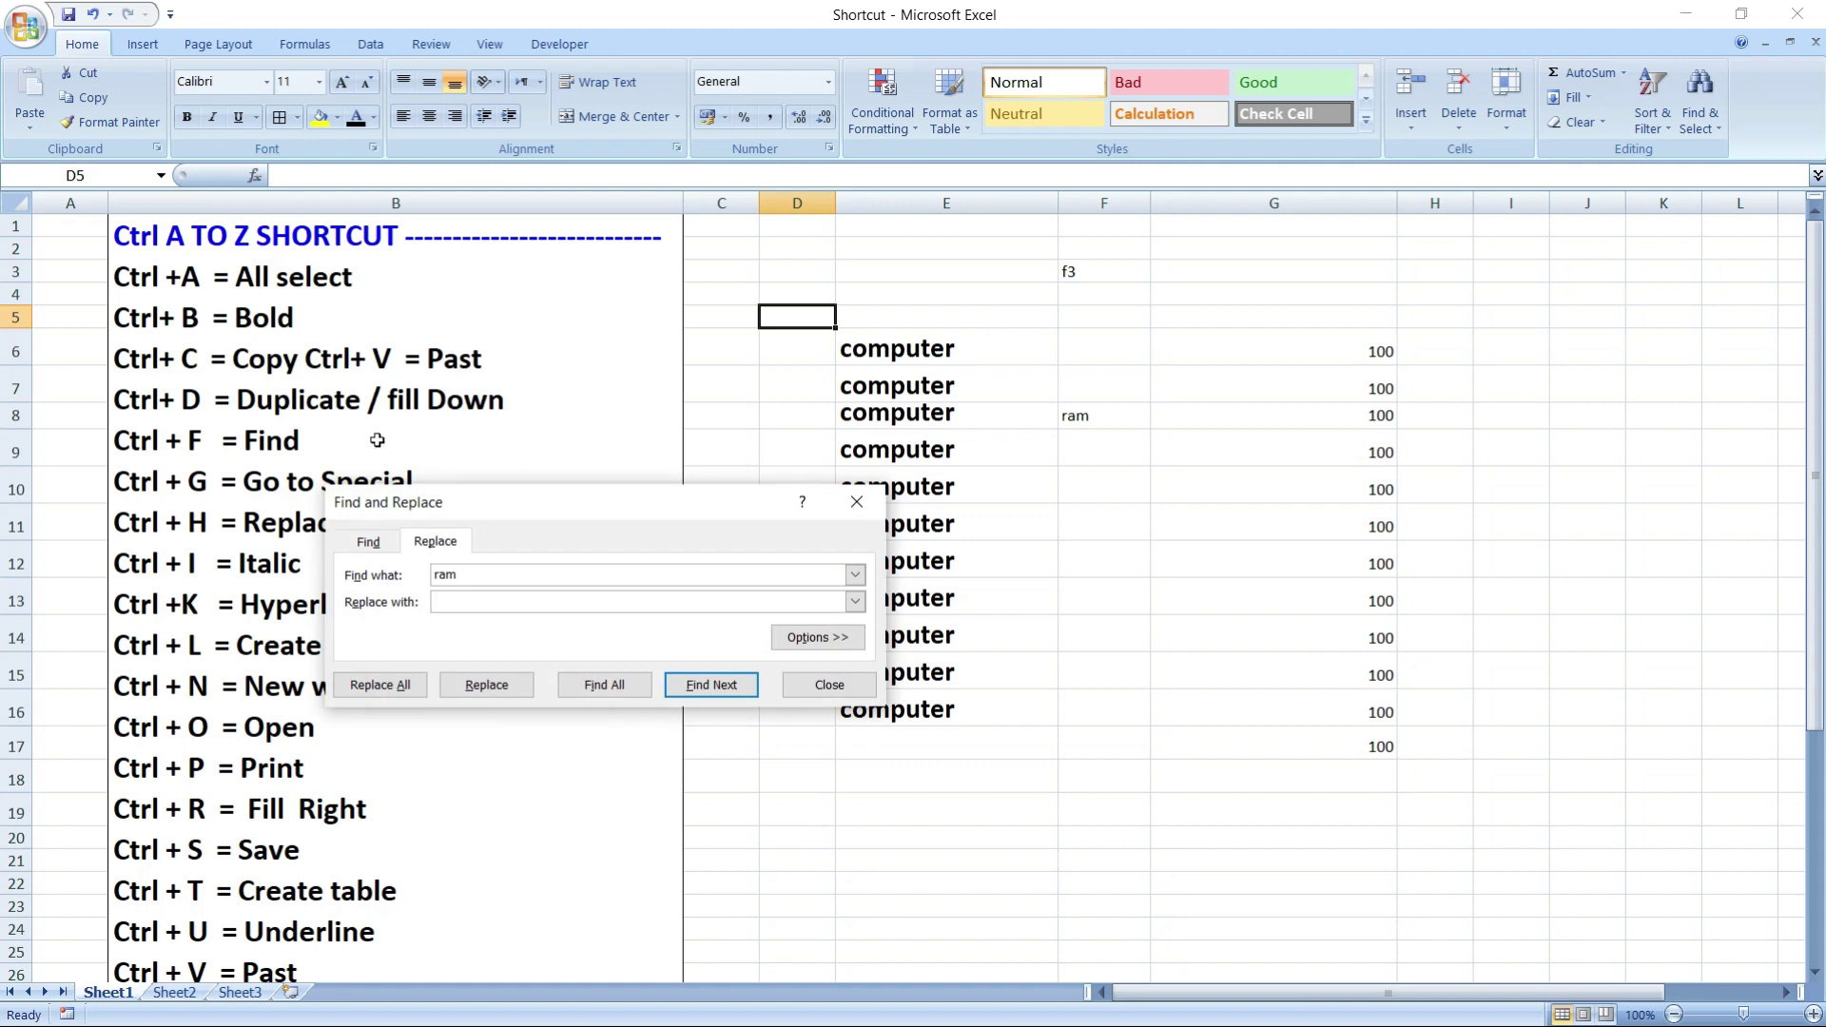
pyautogui.moveTo(511, 502); pyautogui.dragTo(495, 319)
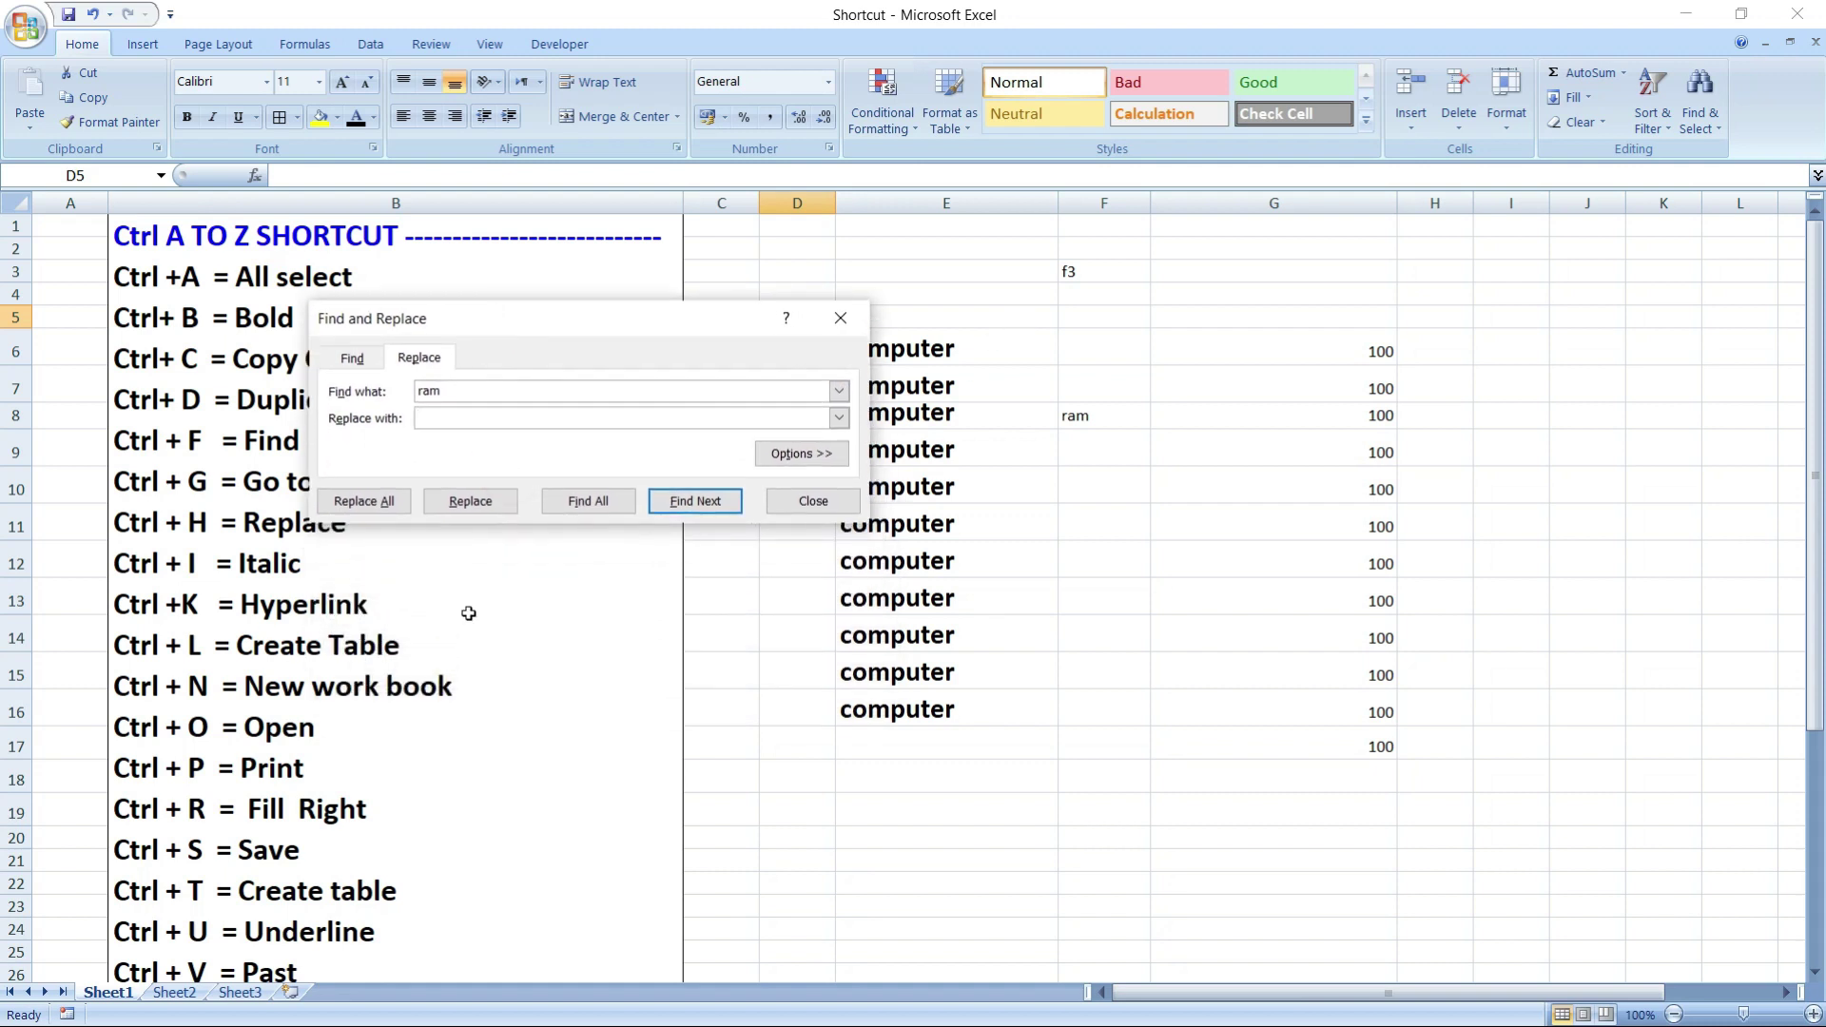
pyautogui.moveTo(643, 329); pyautogui.dragTo(542, 366)
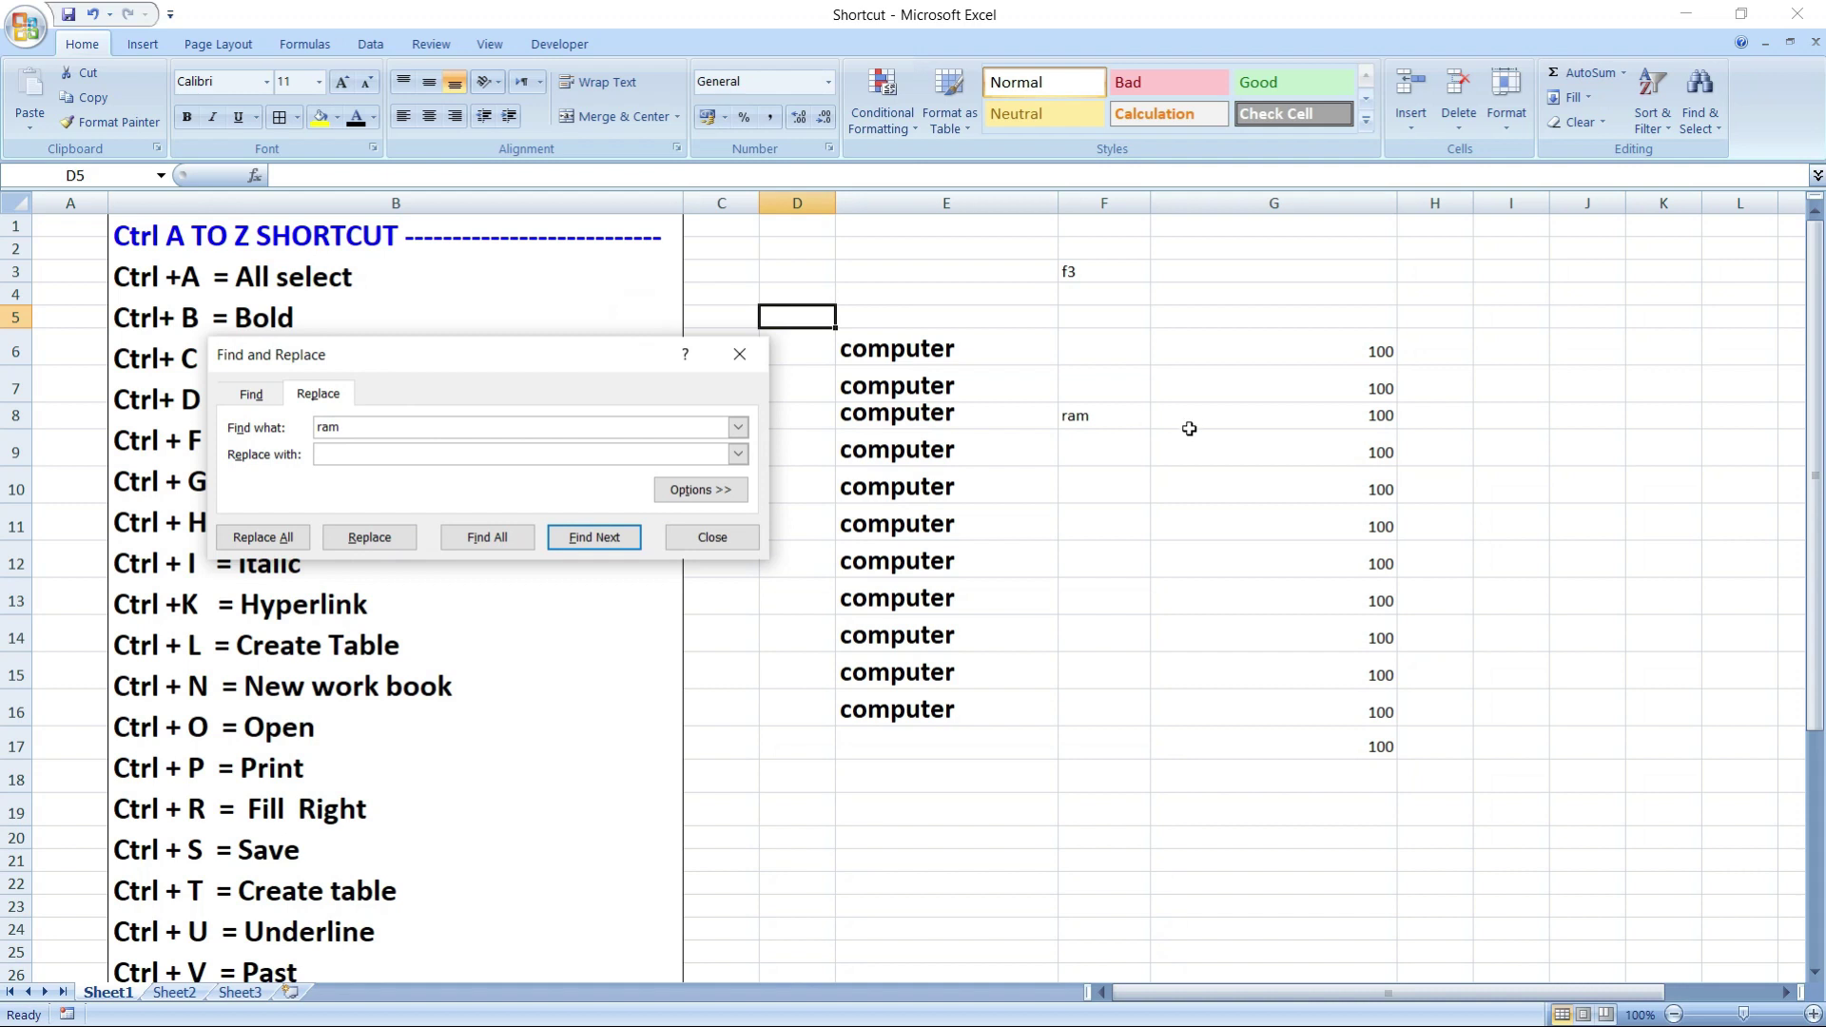
pyautogui.click(901, 362)
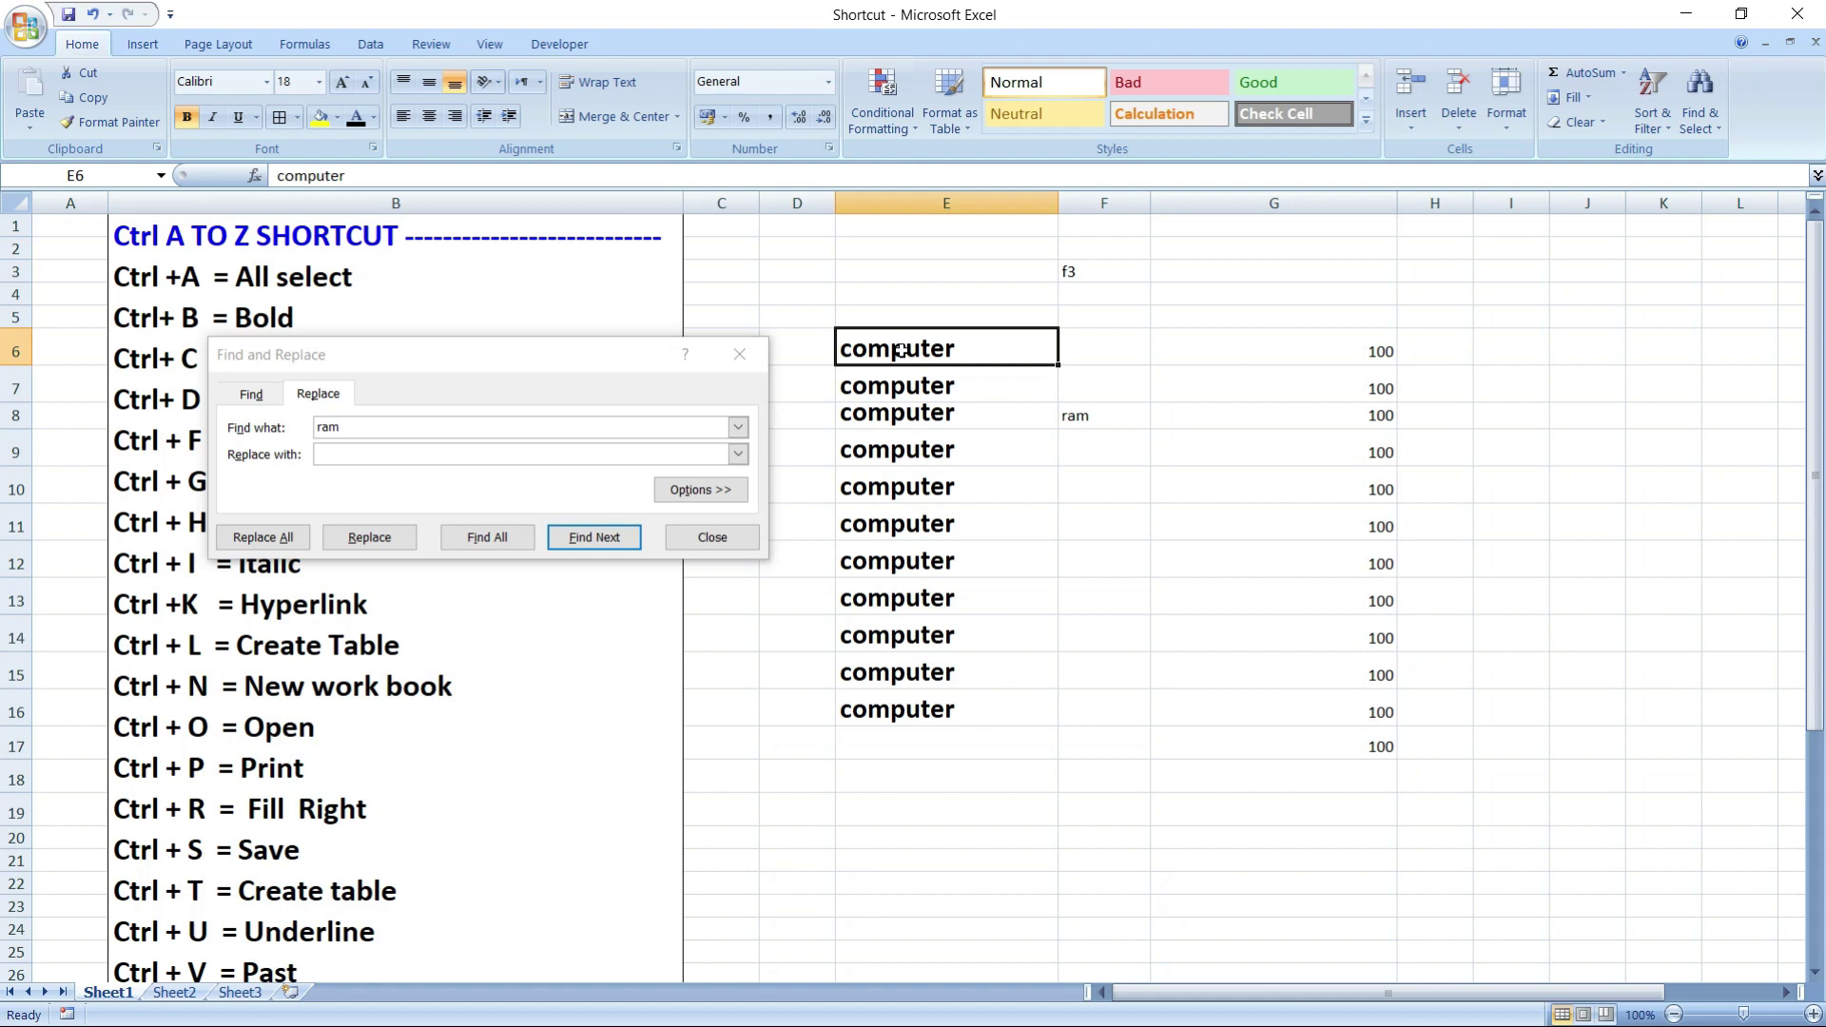
pyautogui.click(518, 427)
pyautogui.write('computer')
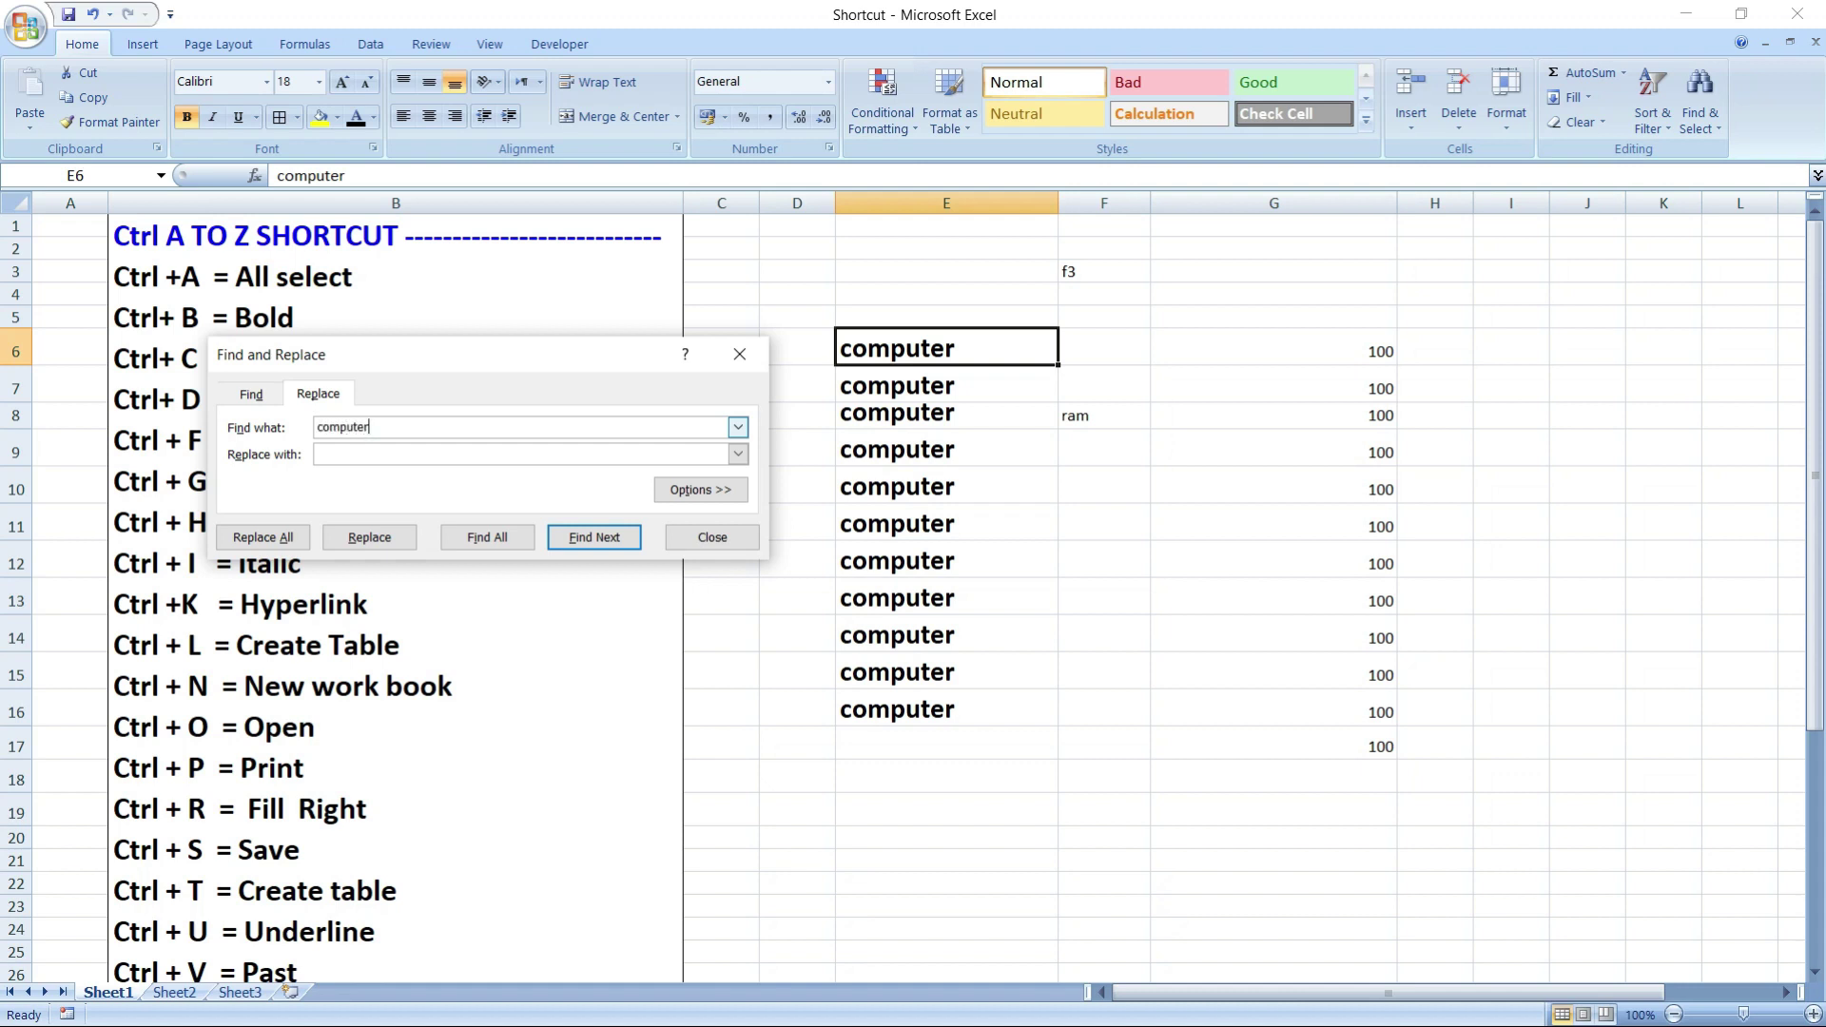
pyautogui.click(481, 455)
pyautogui.click(370, 538)
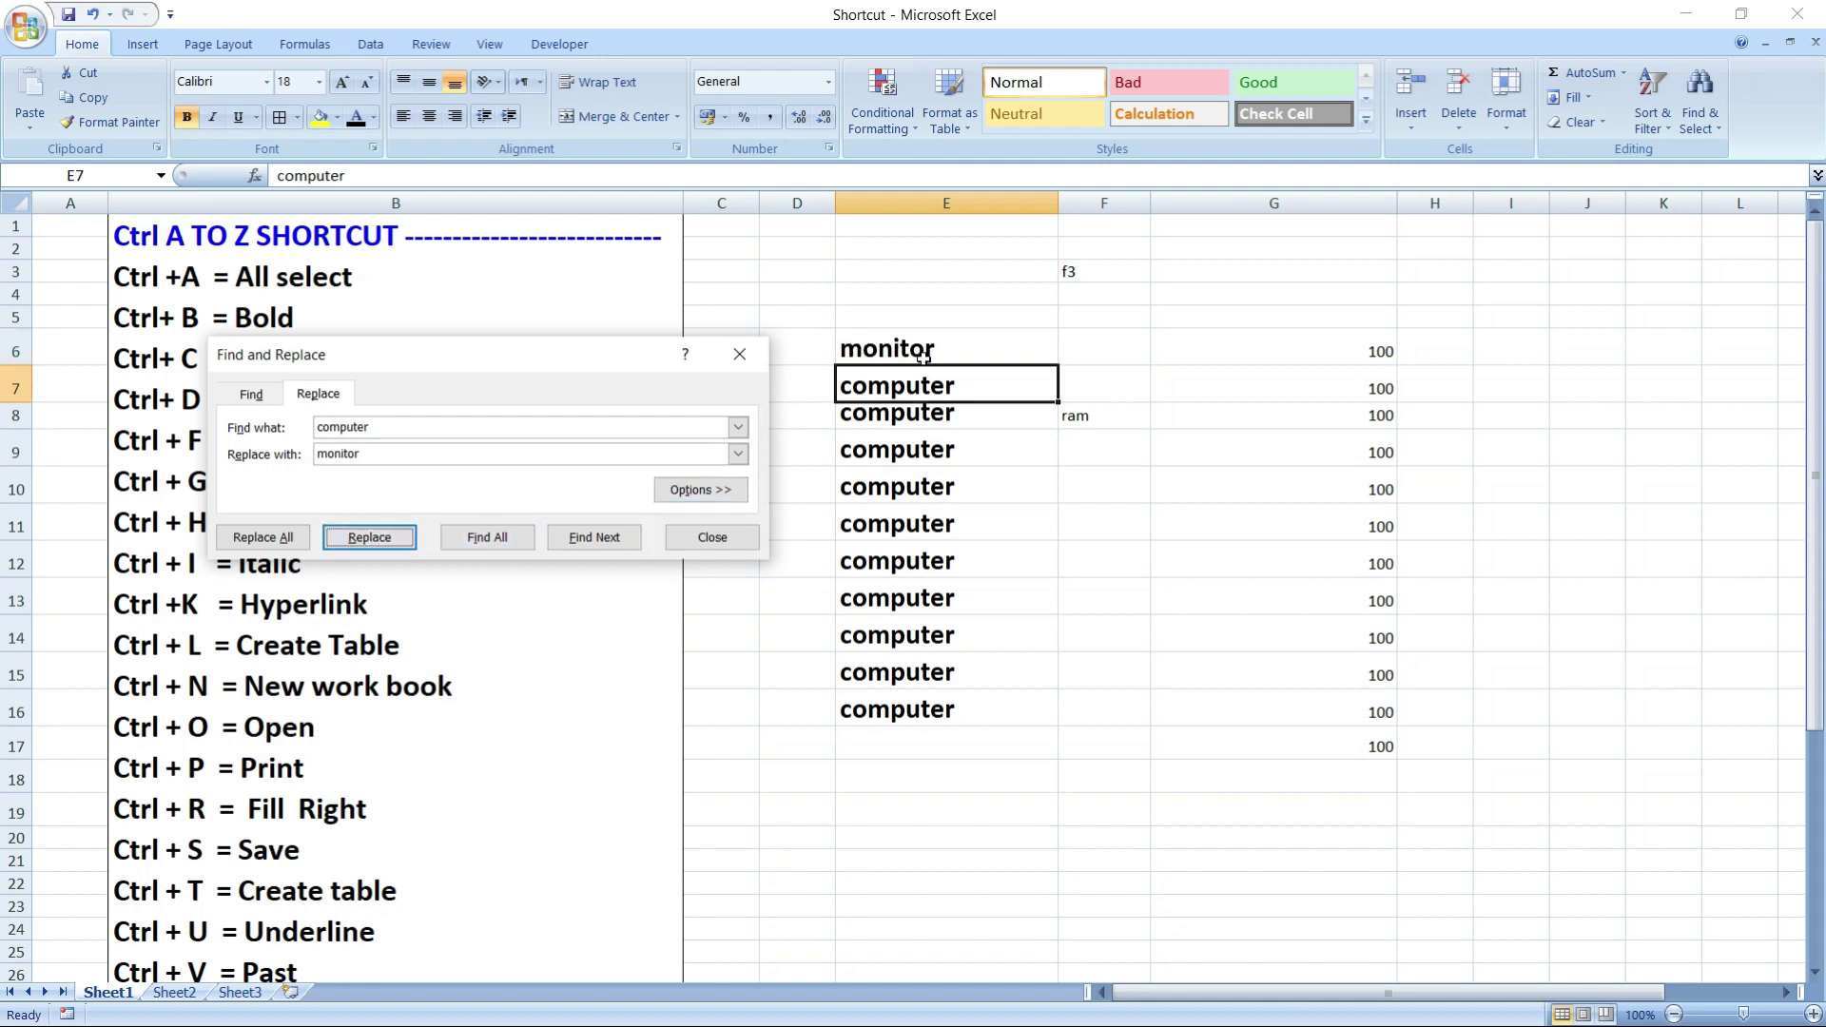
# - Enlarge the 'ram' text in F8 to font size 18
pyautogui.click(1116, 421)
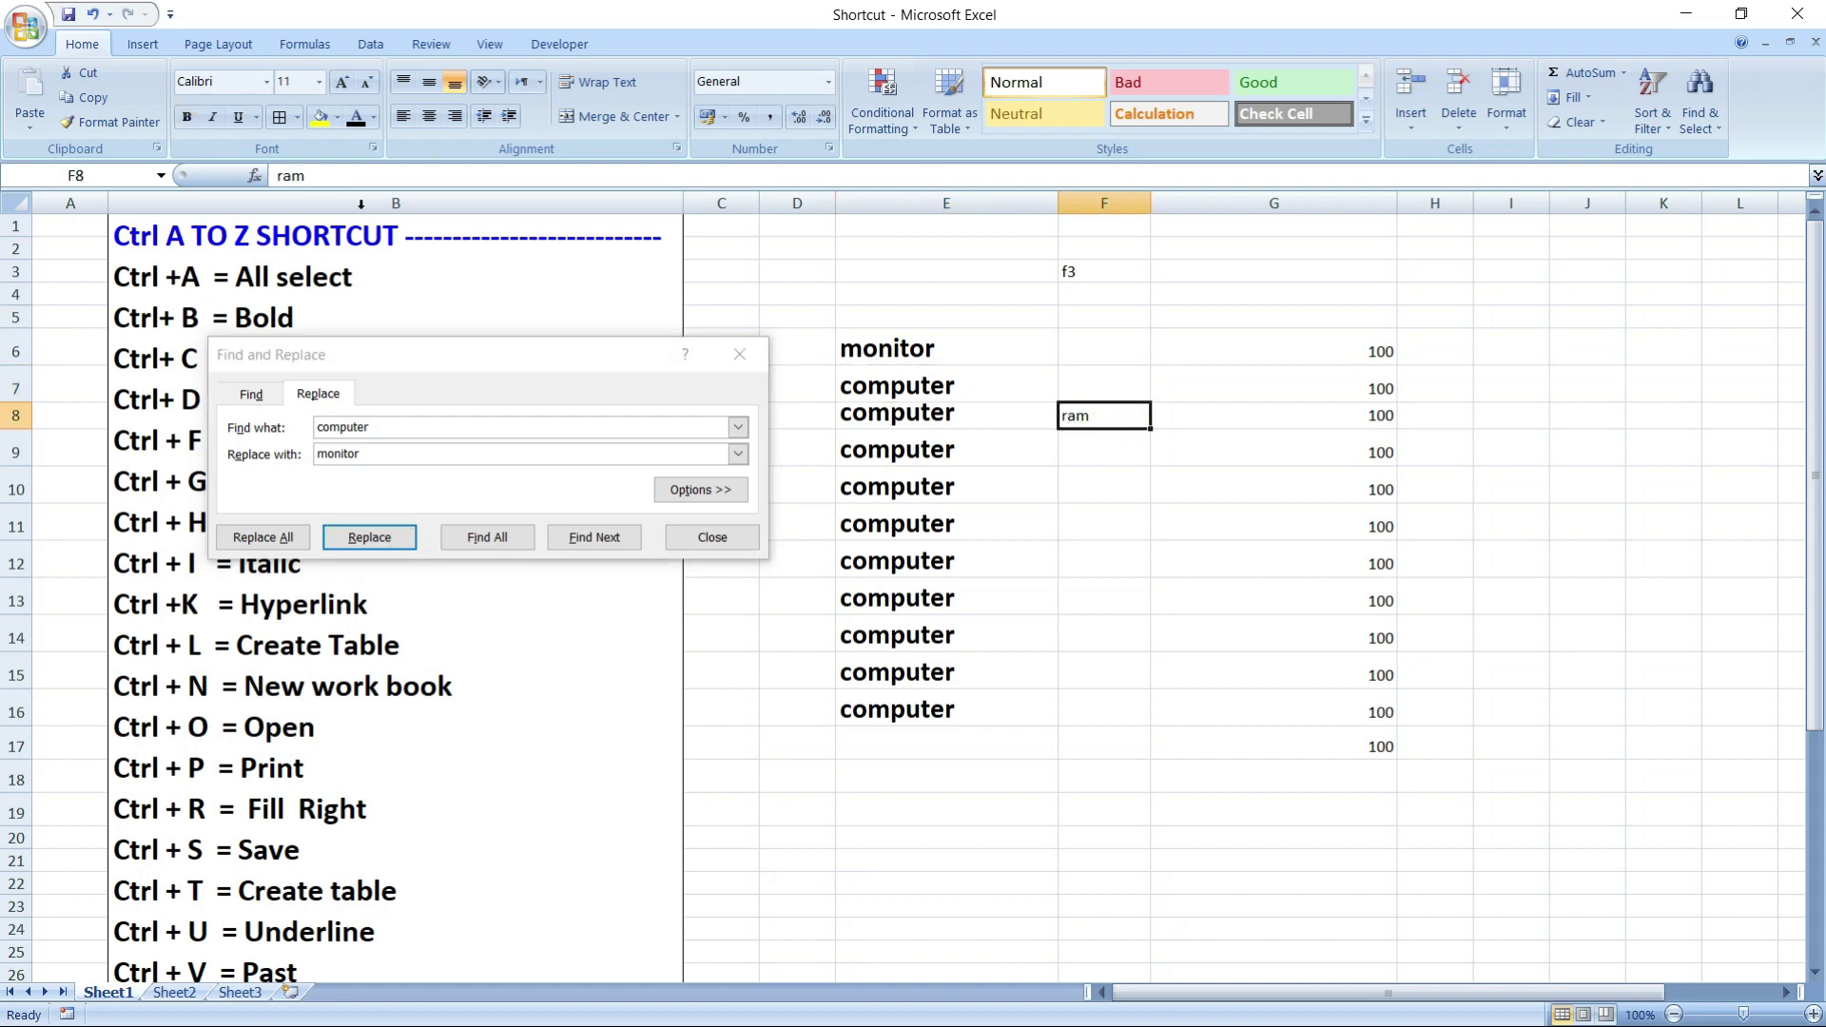
pyautogui.click(342, 83)
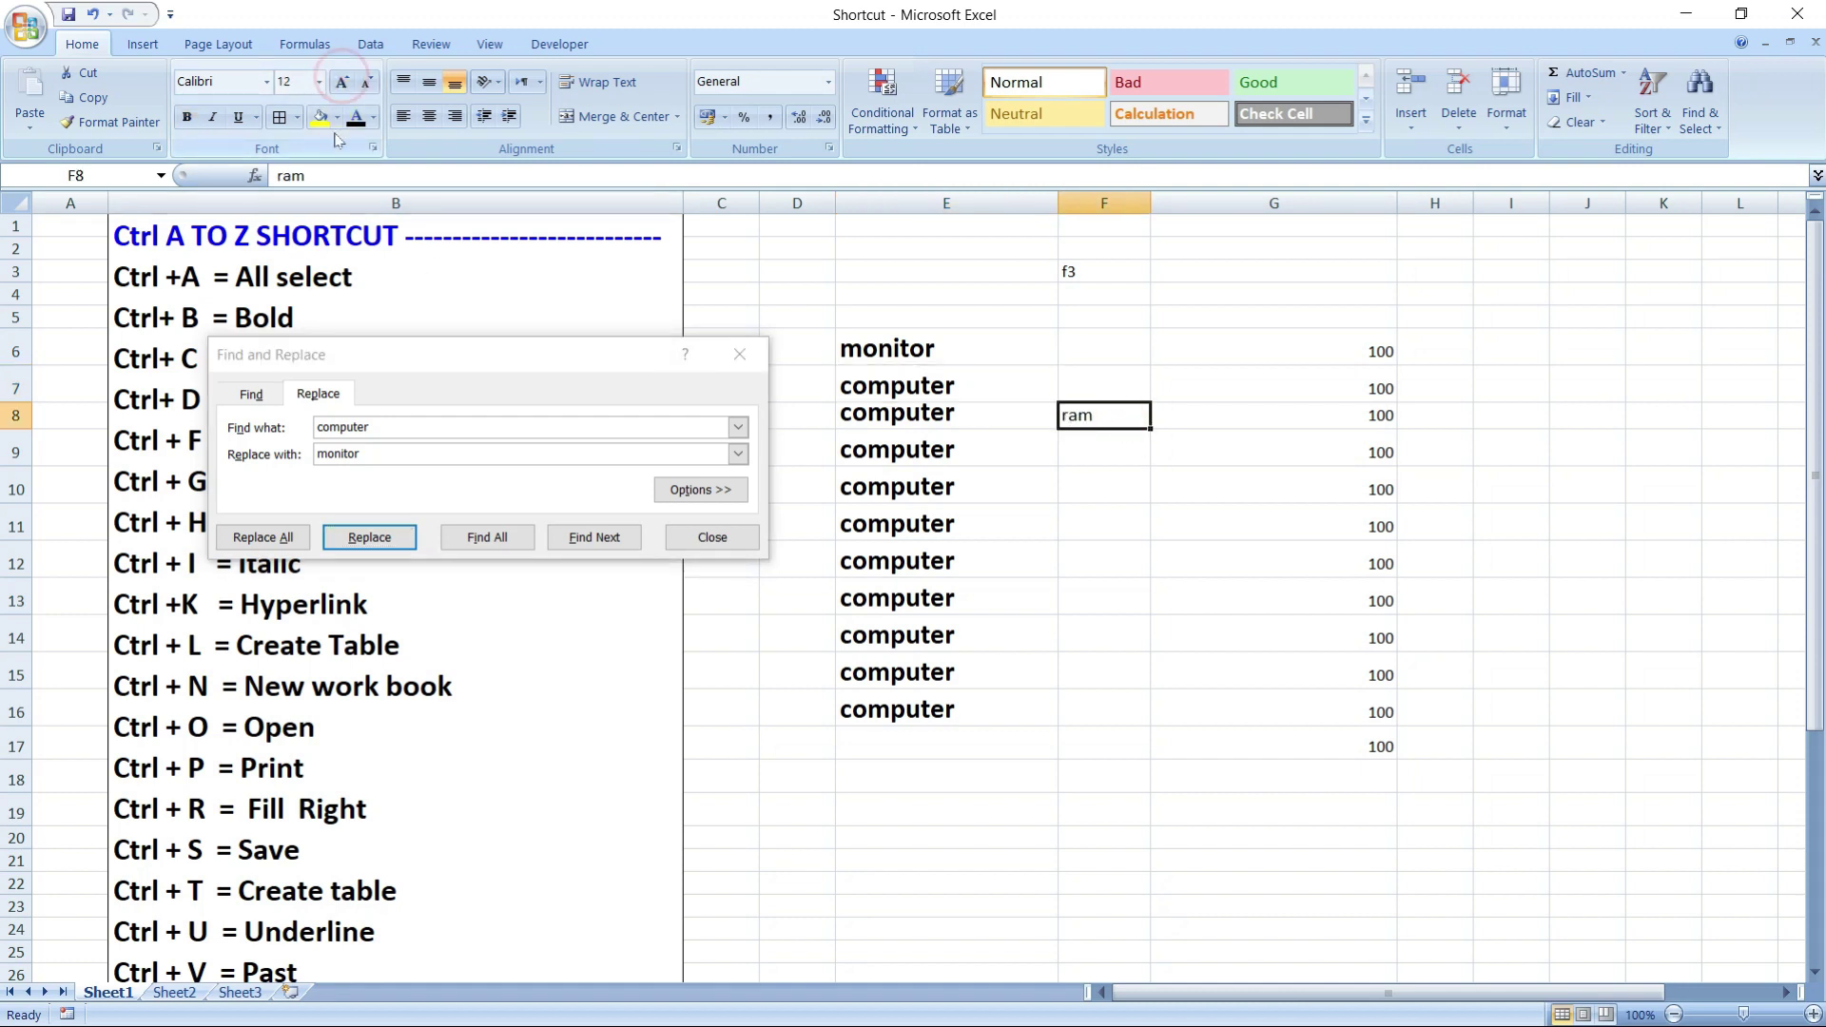
pyautogui.click(342, 83)
pyautogui.click(342, 83)
pyautogui.click(342, 83)
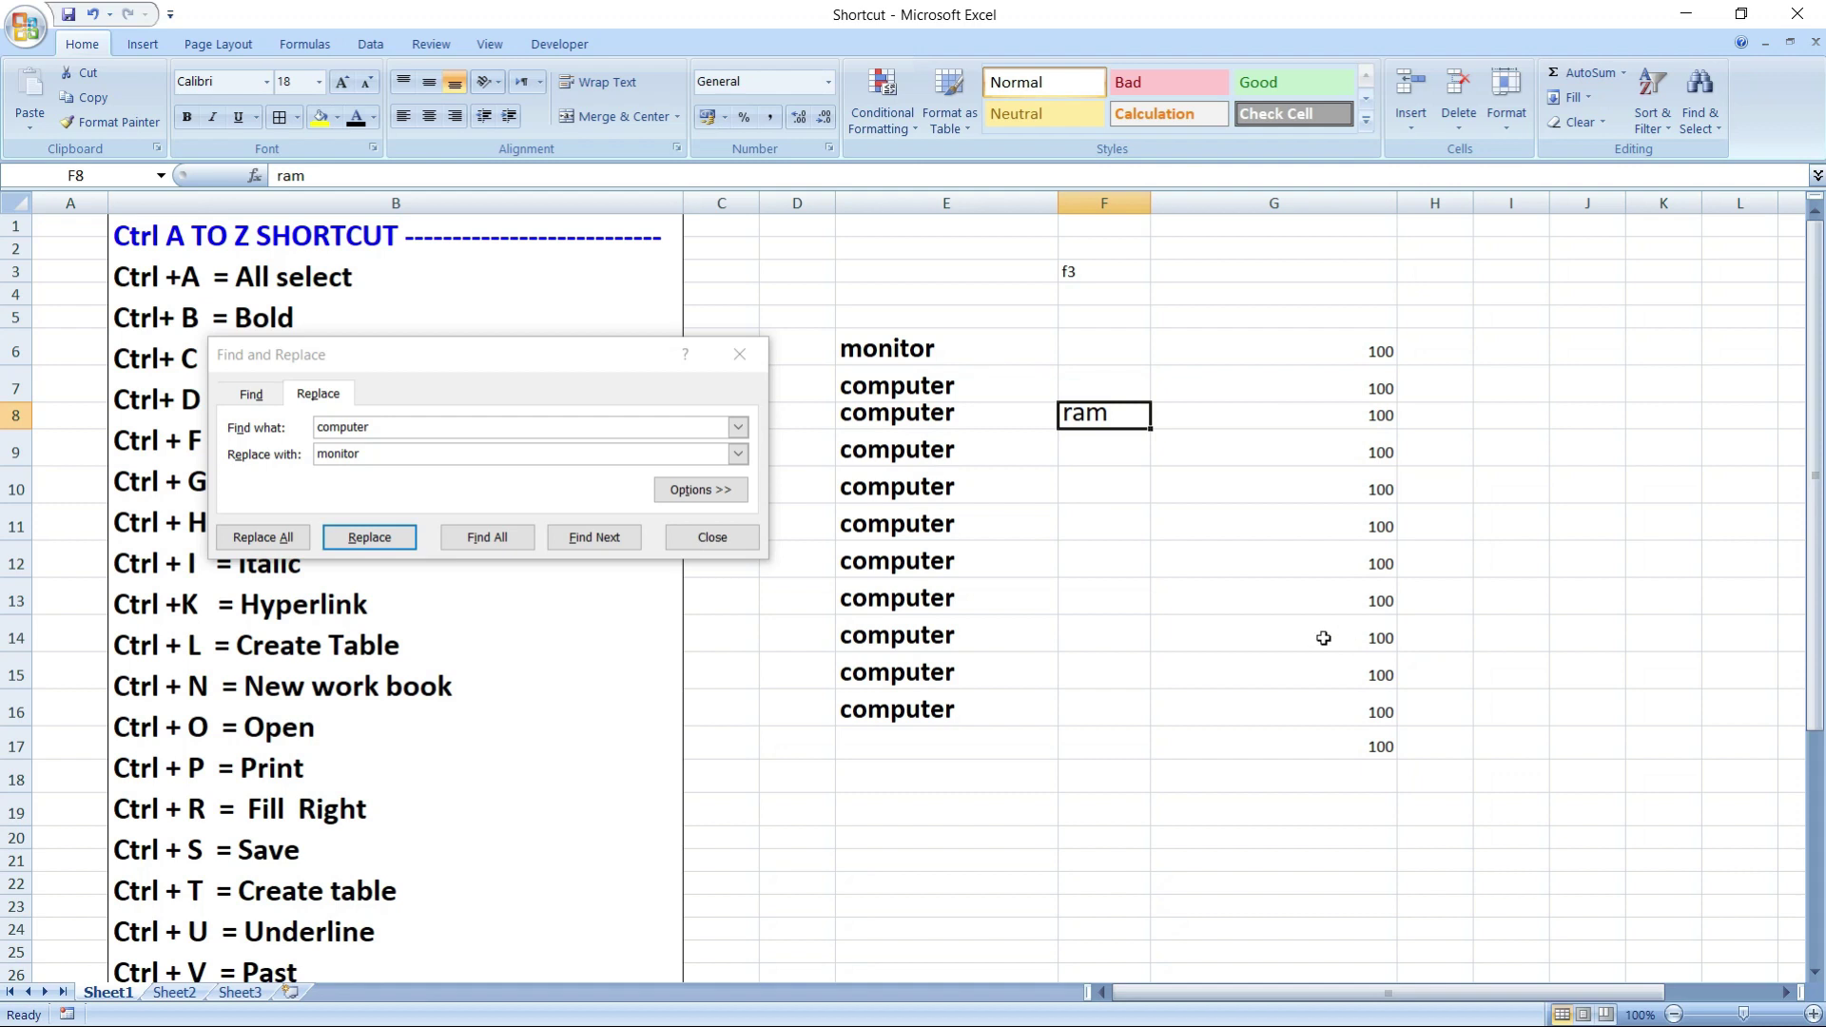
pyautogui.click(391, 425)
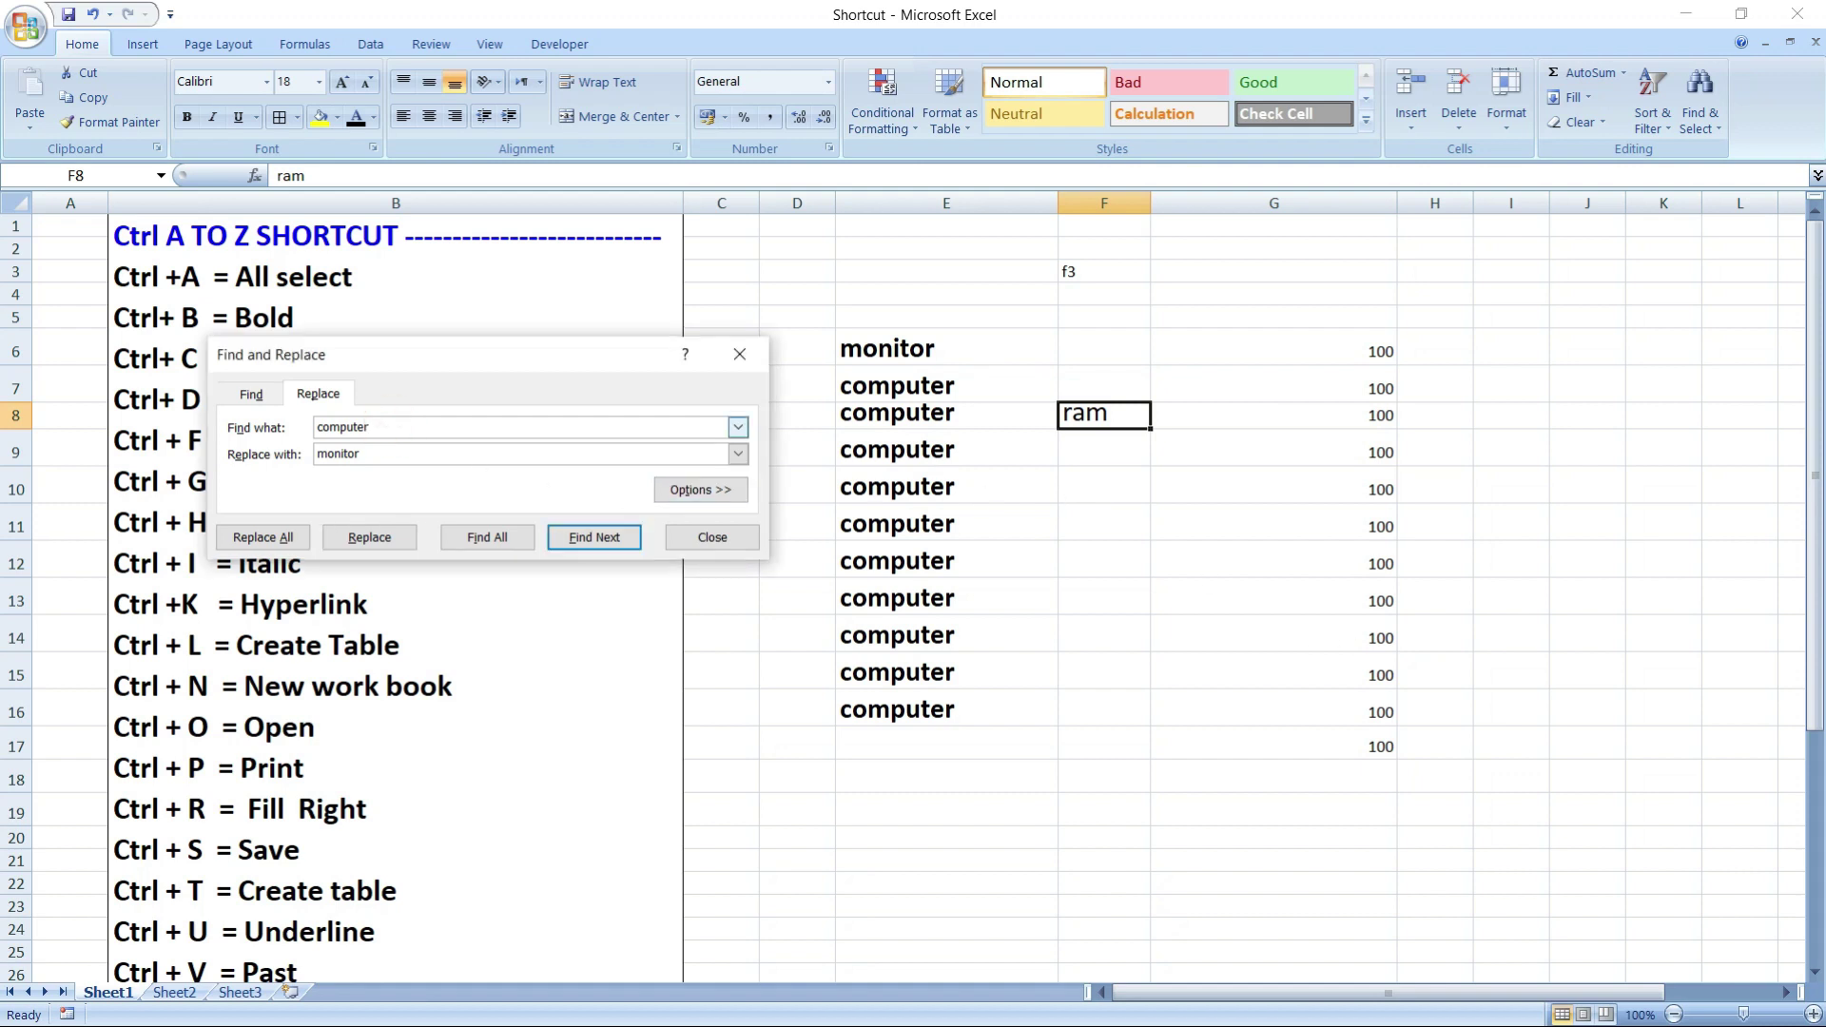
# - Replace 'ram' in F8 with the new word, then close Find and Replace
pyautogui.press('BackSpace')
pyautogui.press('BackSpace')
pyautogui.press('BackSpace')
pyautogui.click(373, 455)
pyautogui.press('BackSpace')
pyautogui.press('BackSpace')
pyautogui.press('BackSpace')
pyautogui.write('mohan')
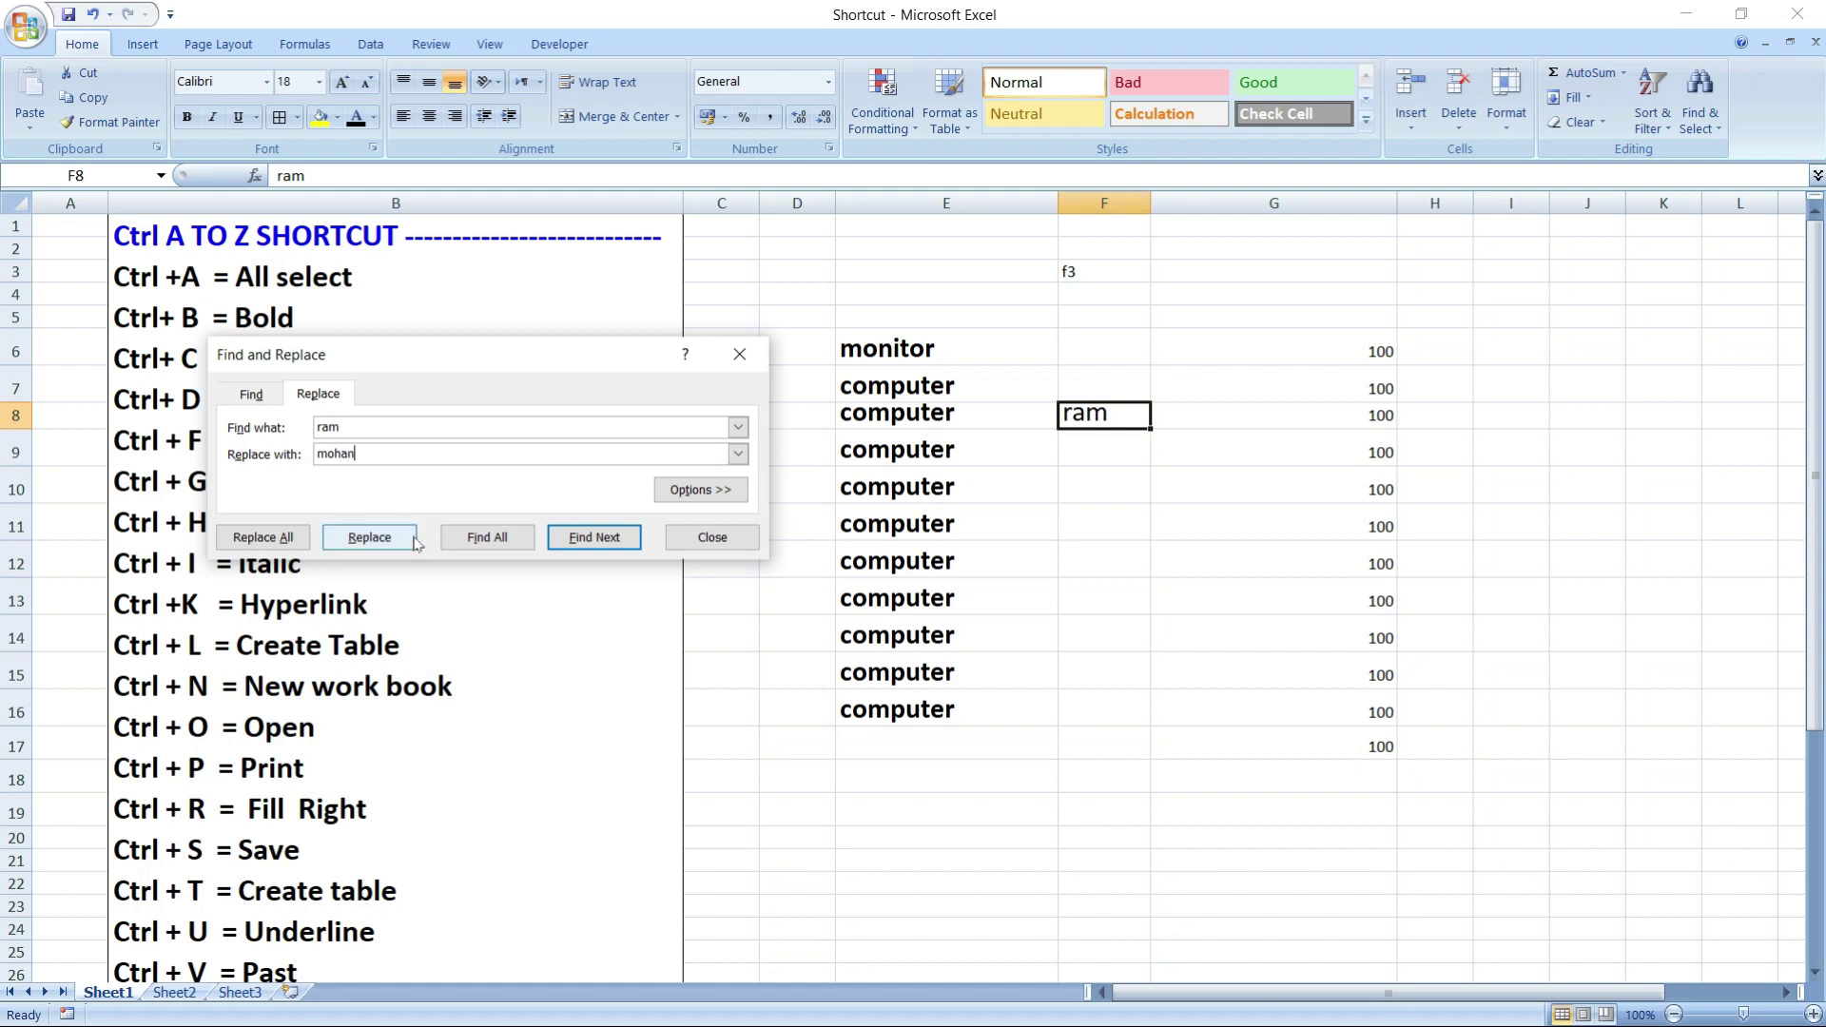
pyautogui.click(385, 542)
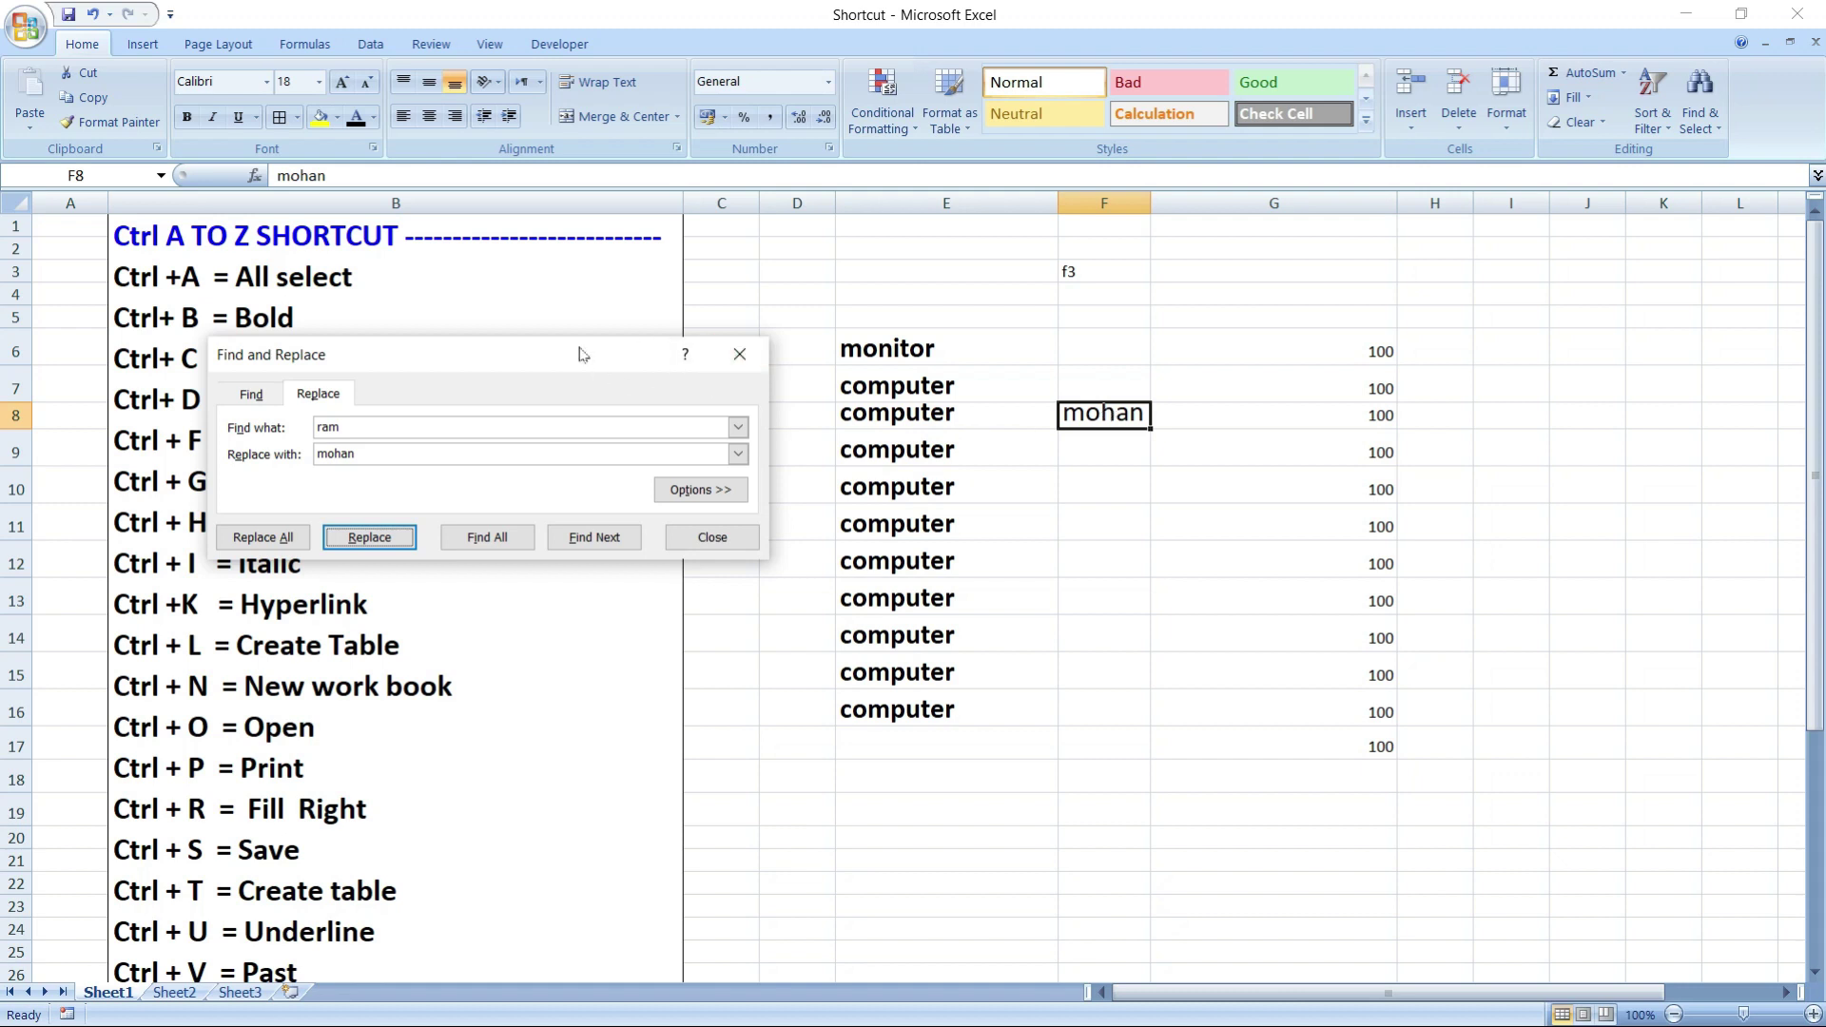
pyautogui.moveTo(582, 353); pyautogui.dragTo(1033, 314)
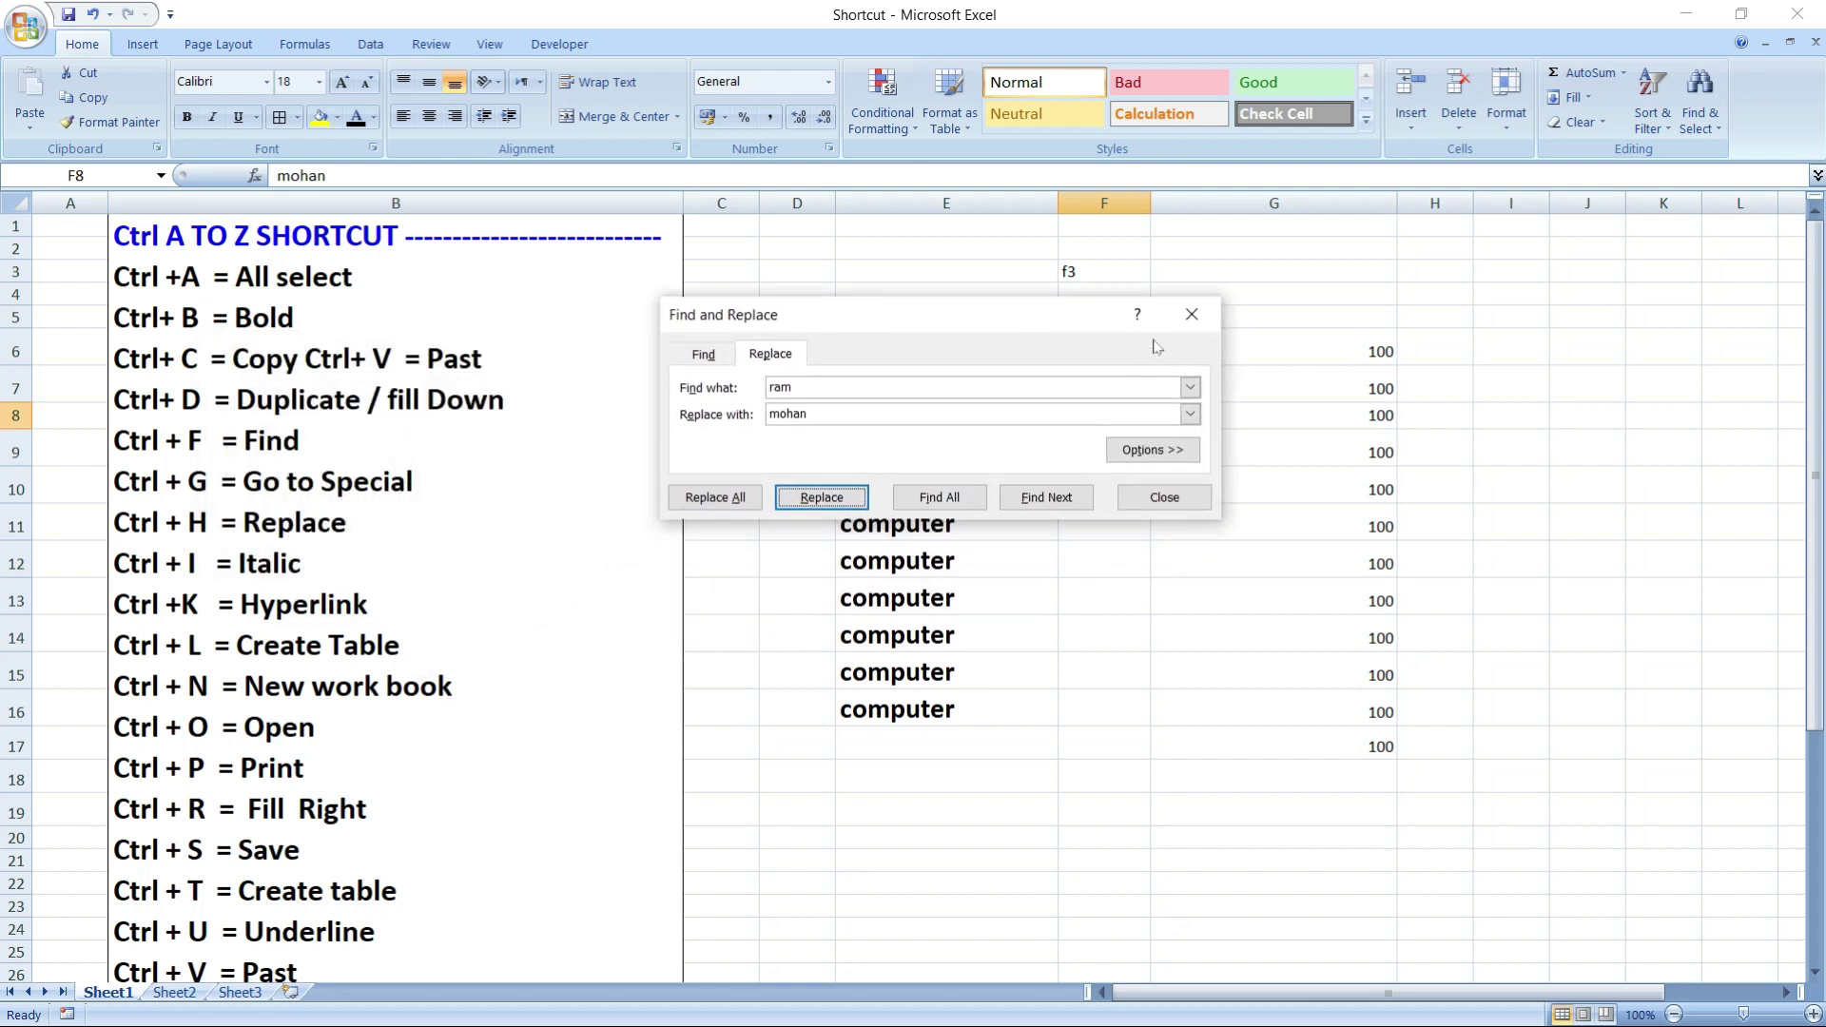
pyautogui.click(1194, 315)
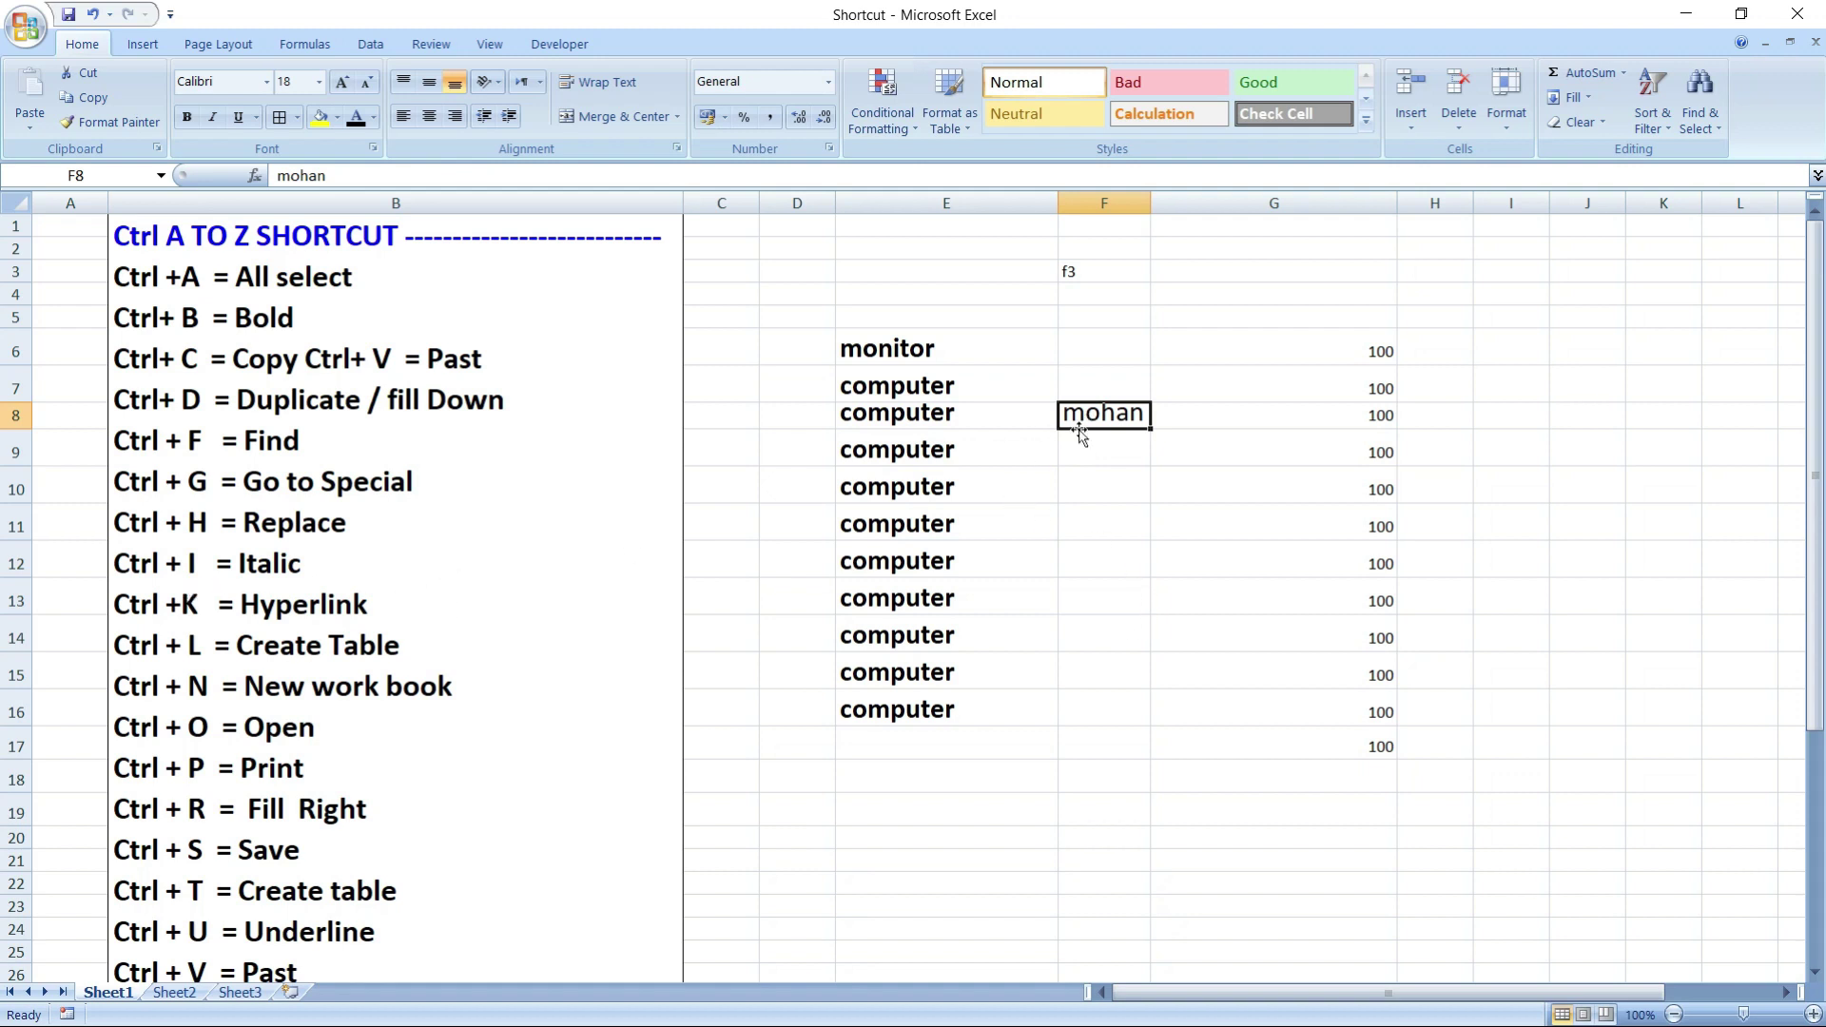
# - Italicise the shortcut list in B1 with Ctrl+I, then remove the italic again
pyautogui.click(997, 485)
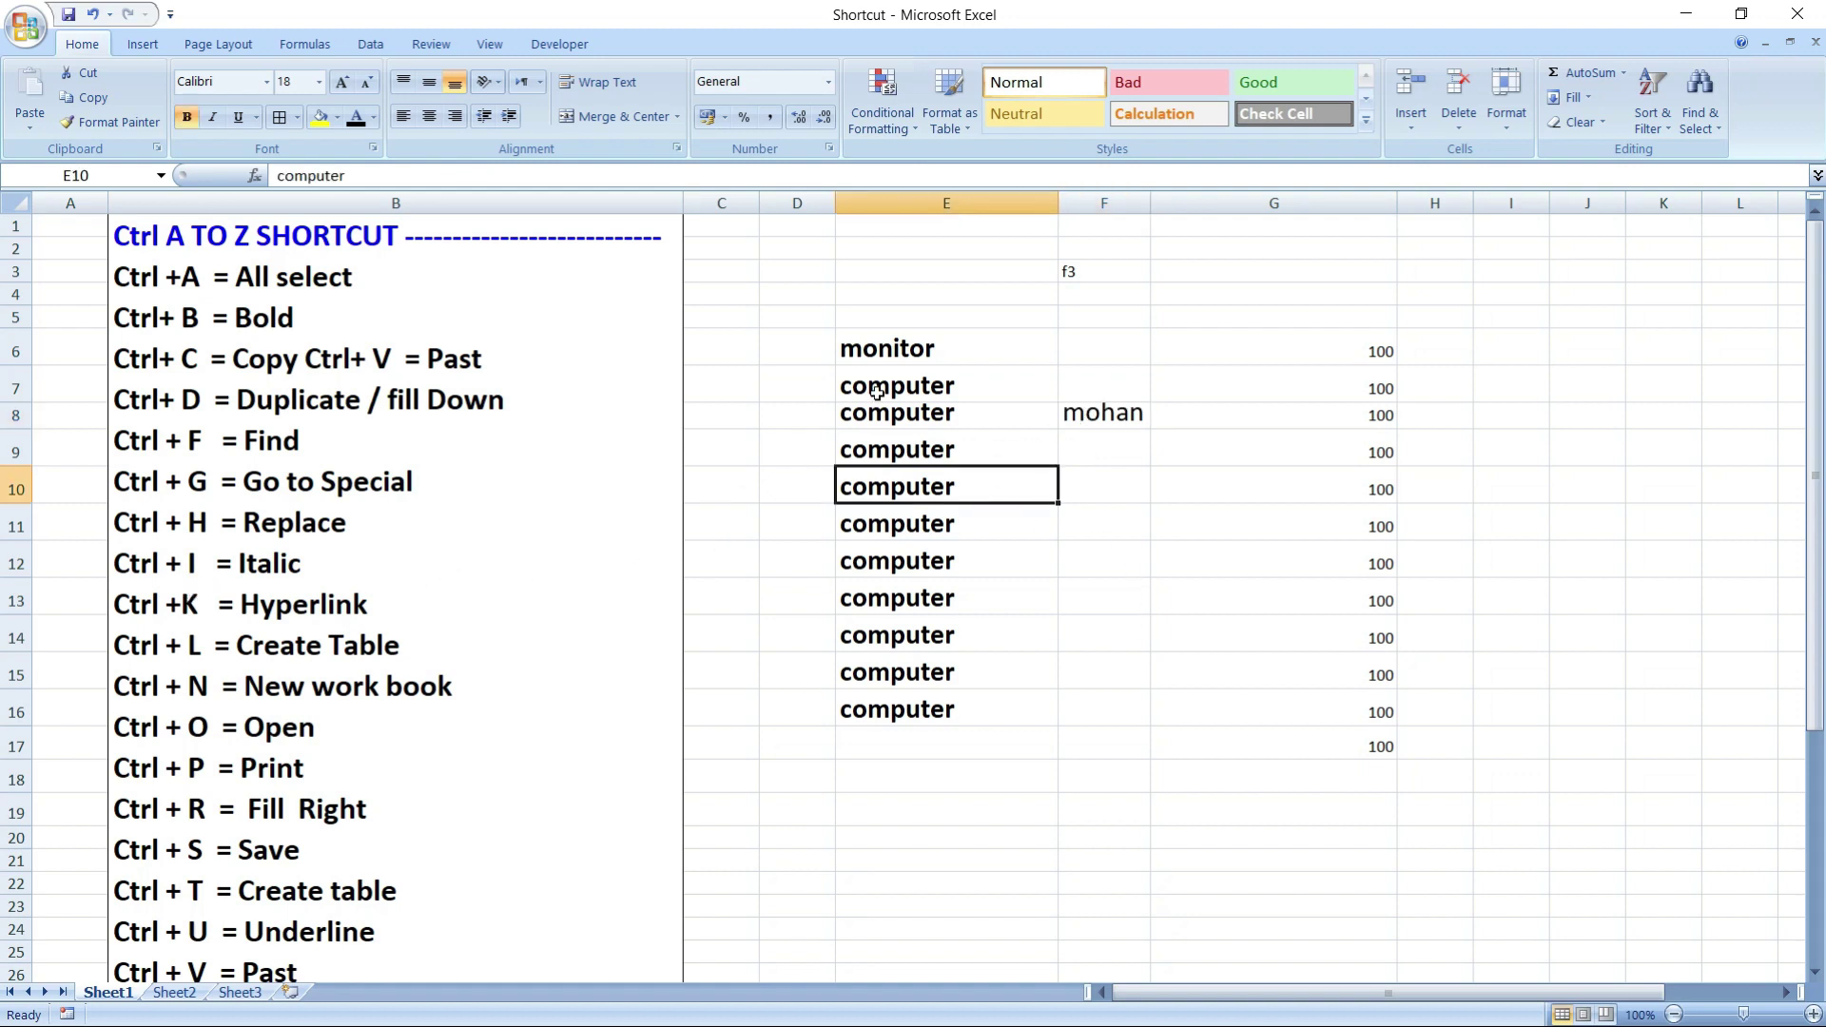
pyautogui.moveTo(904, 345); pyautogui.dragTo(902, 692)
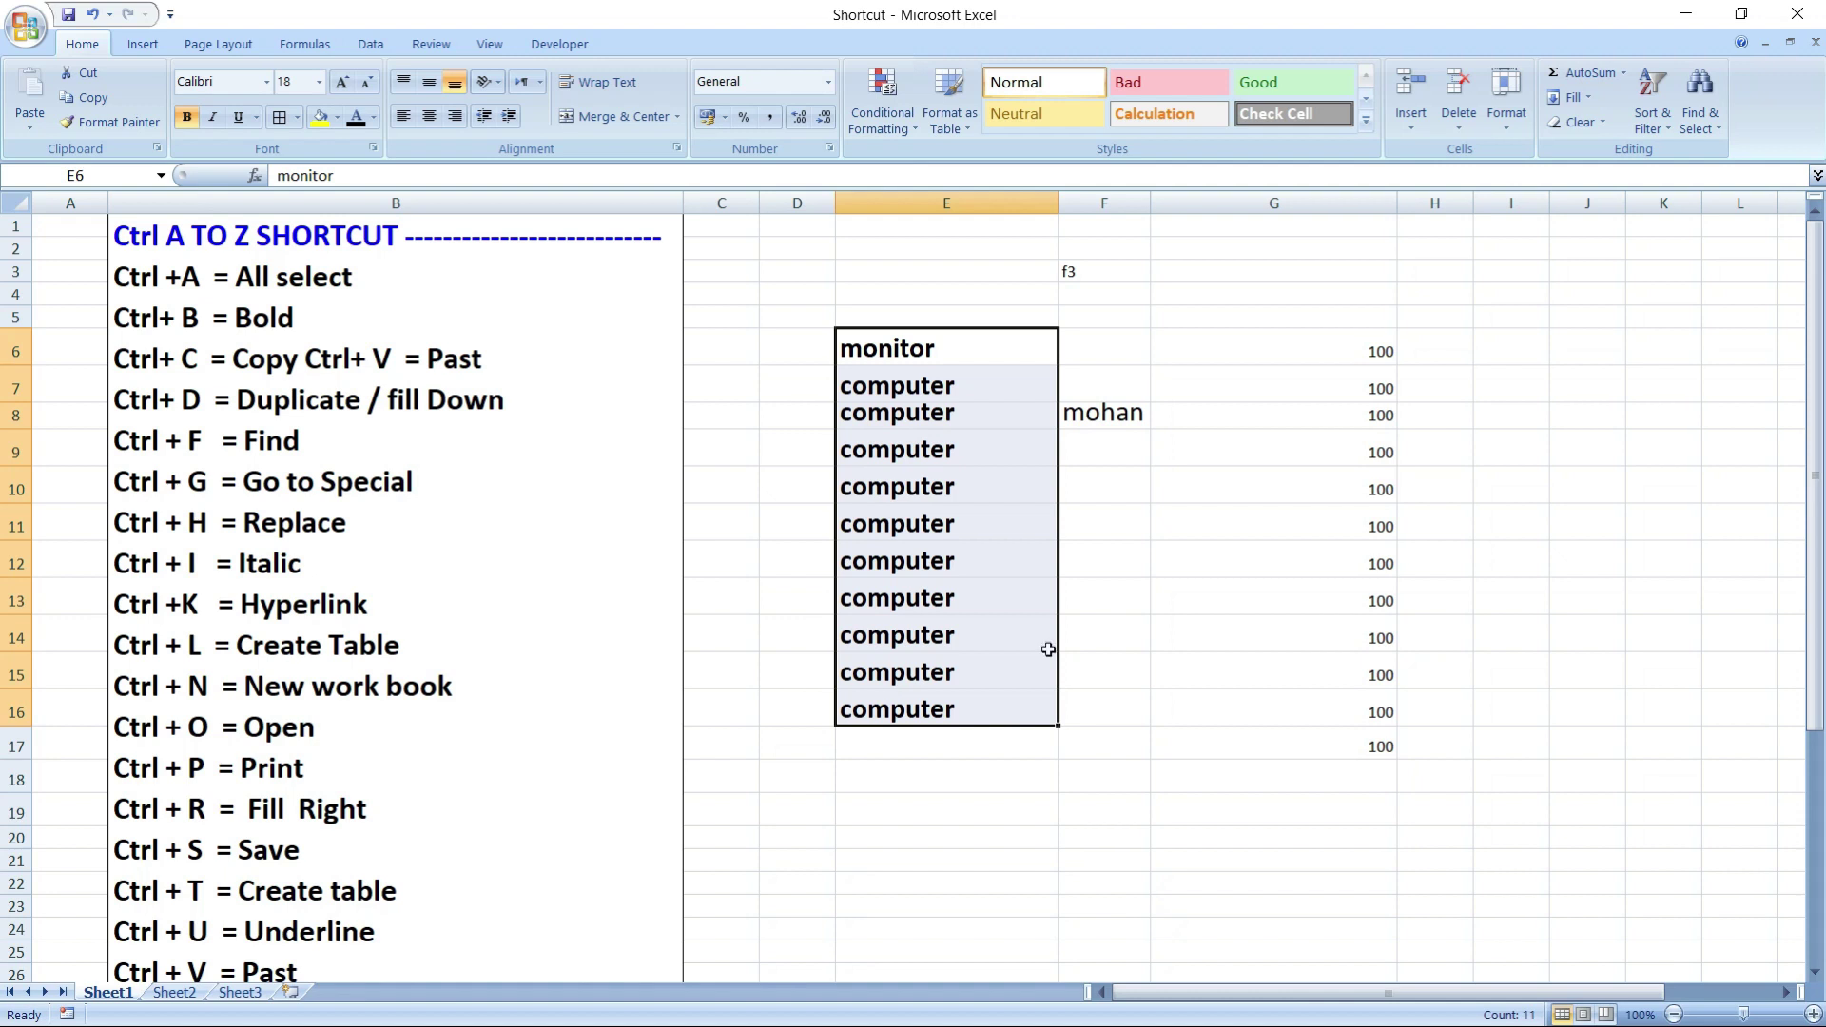
pyautogui.click(1330, 485)
pyautogui.click(944, 349)
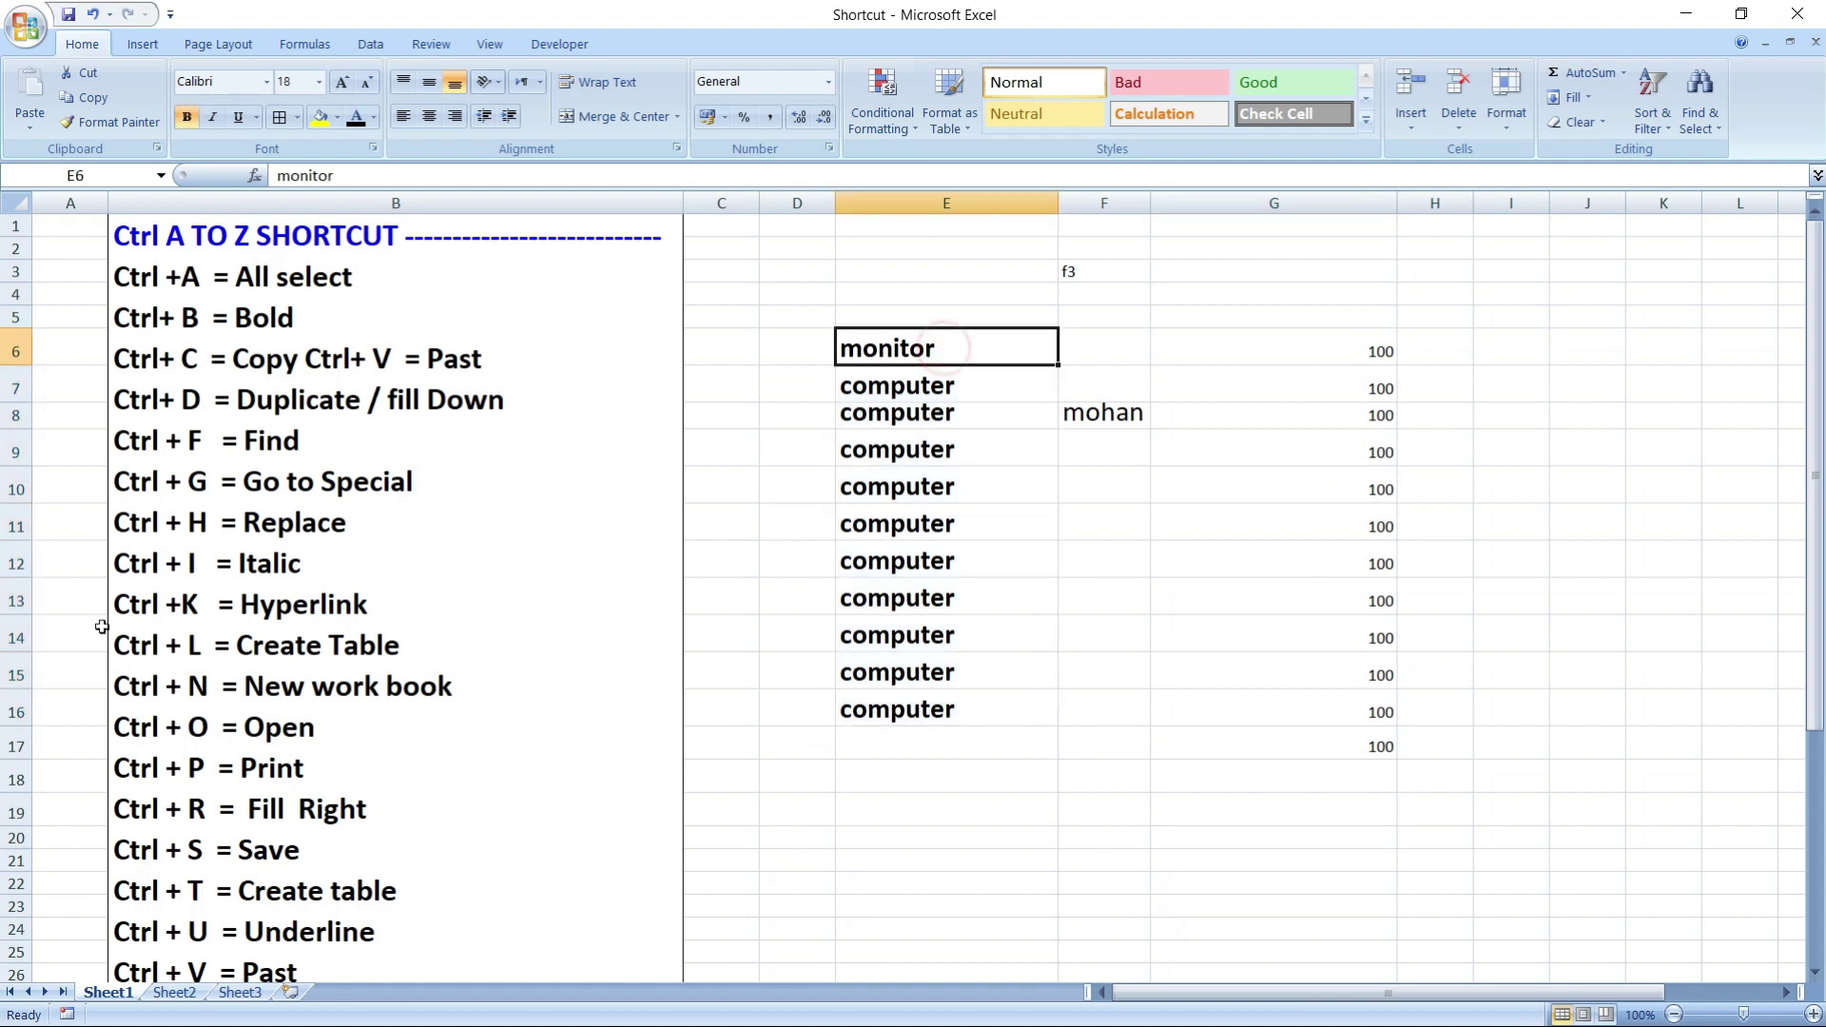
pyautogui.click(302, 448)
pyautogui.hotkey('ctrl', 'space')
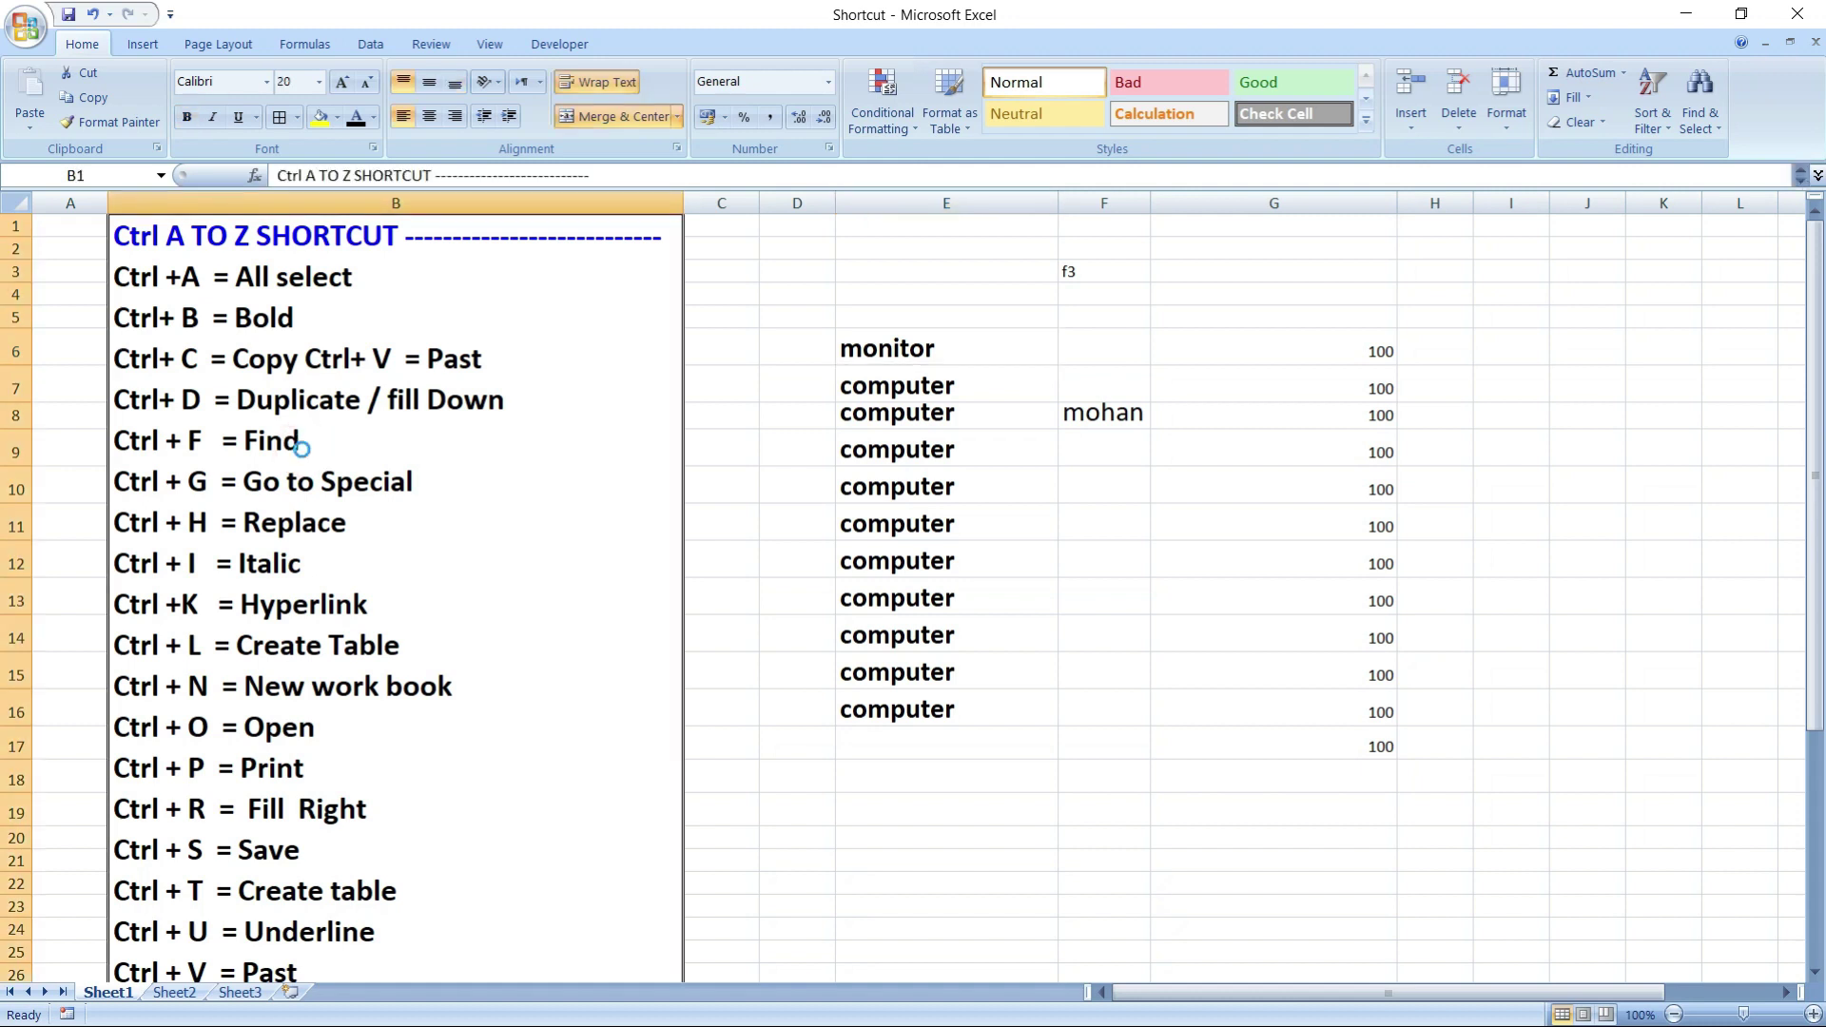
pyautogui.hotkey('ctrl', 'i')
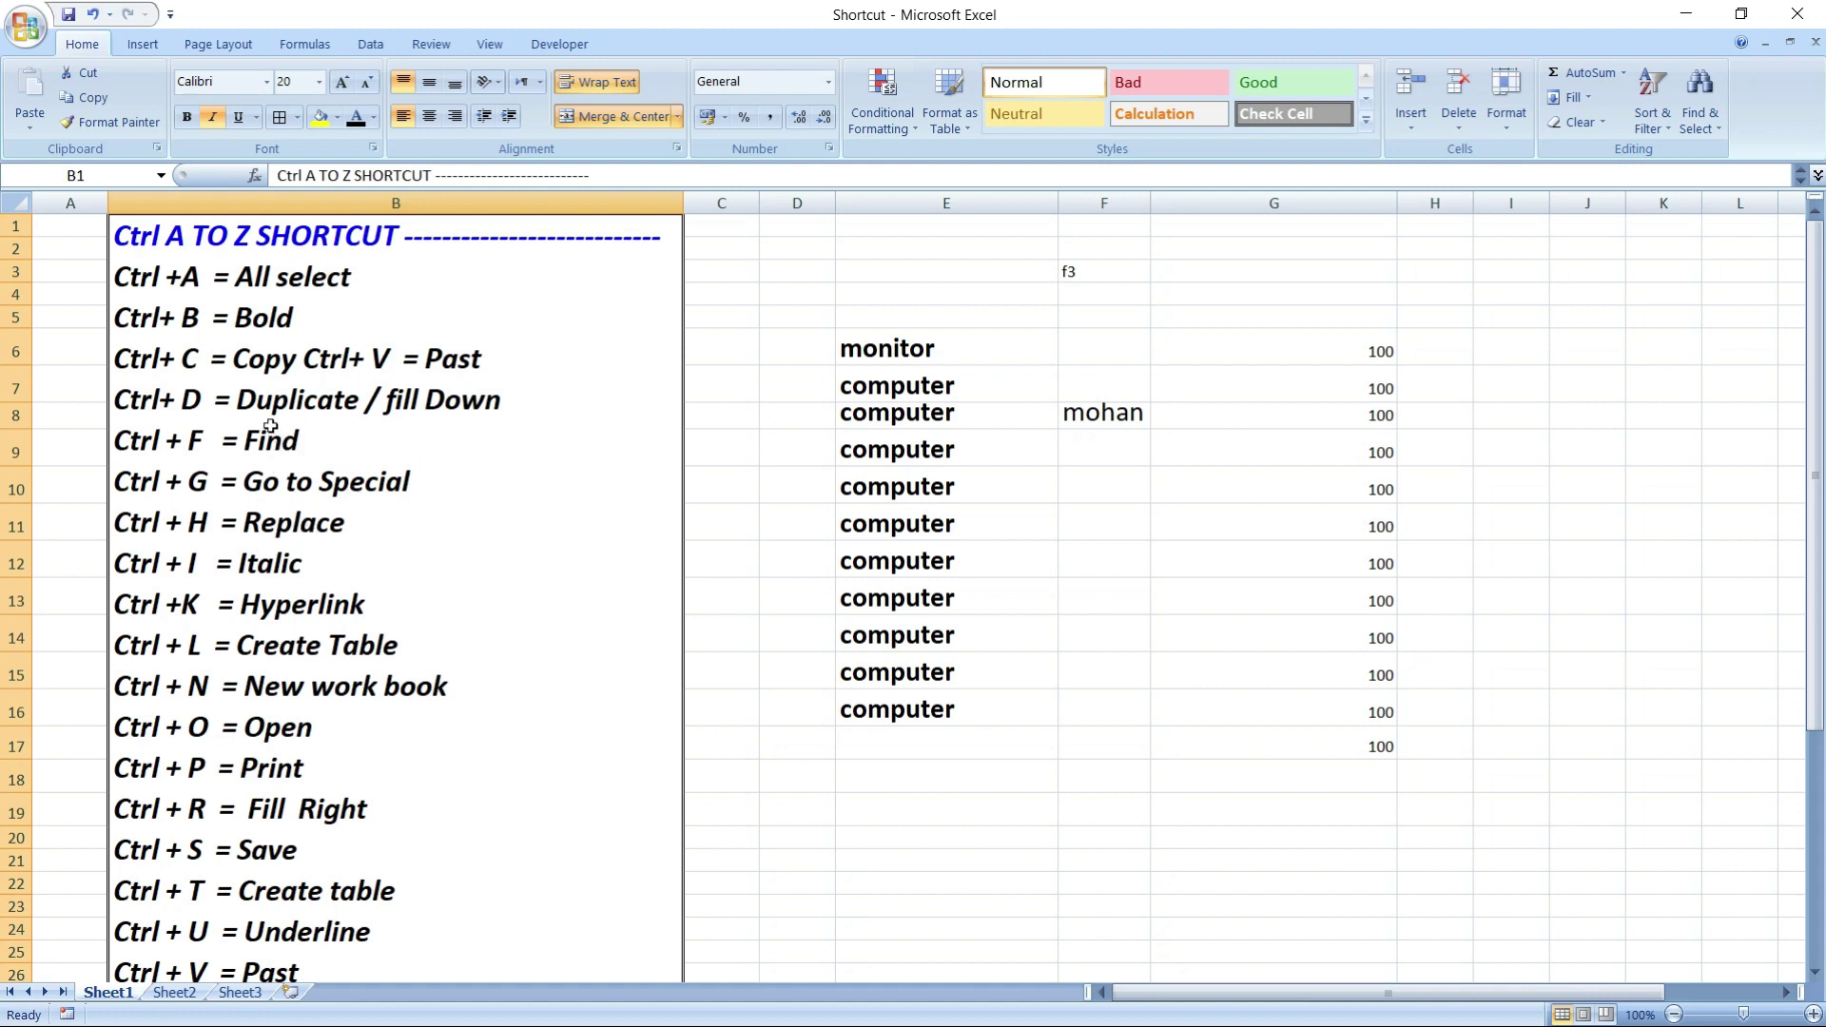
pyautogui.click(190, 117)
pyautogui.click(212, 117)
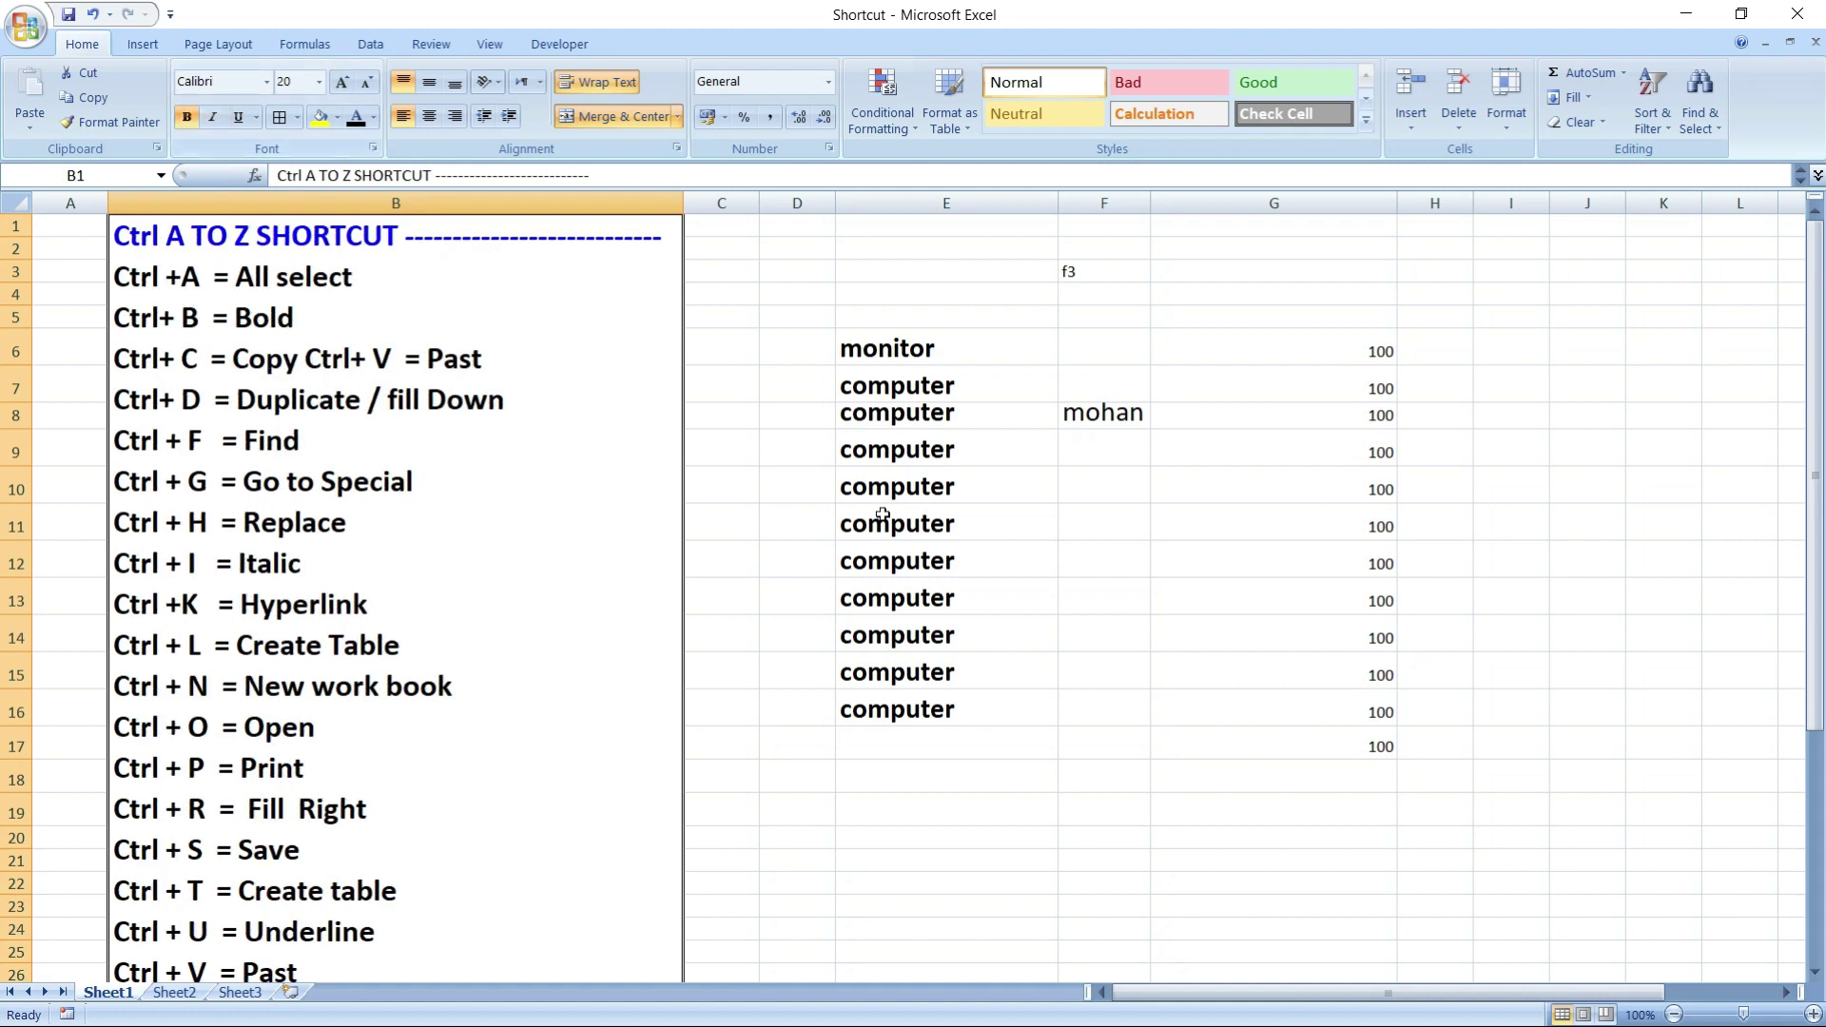
# - Italicise the monitor cell E6 and the computer cells E7 to E11
pyautogui.click(886, 356)
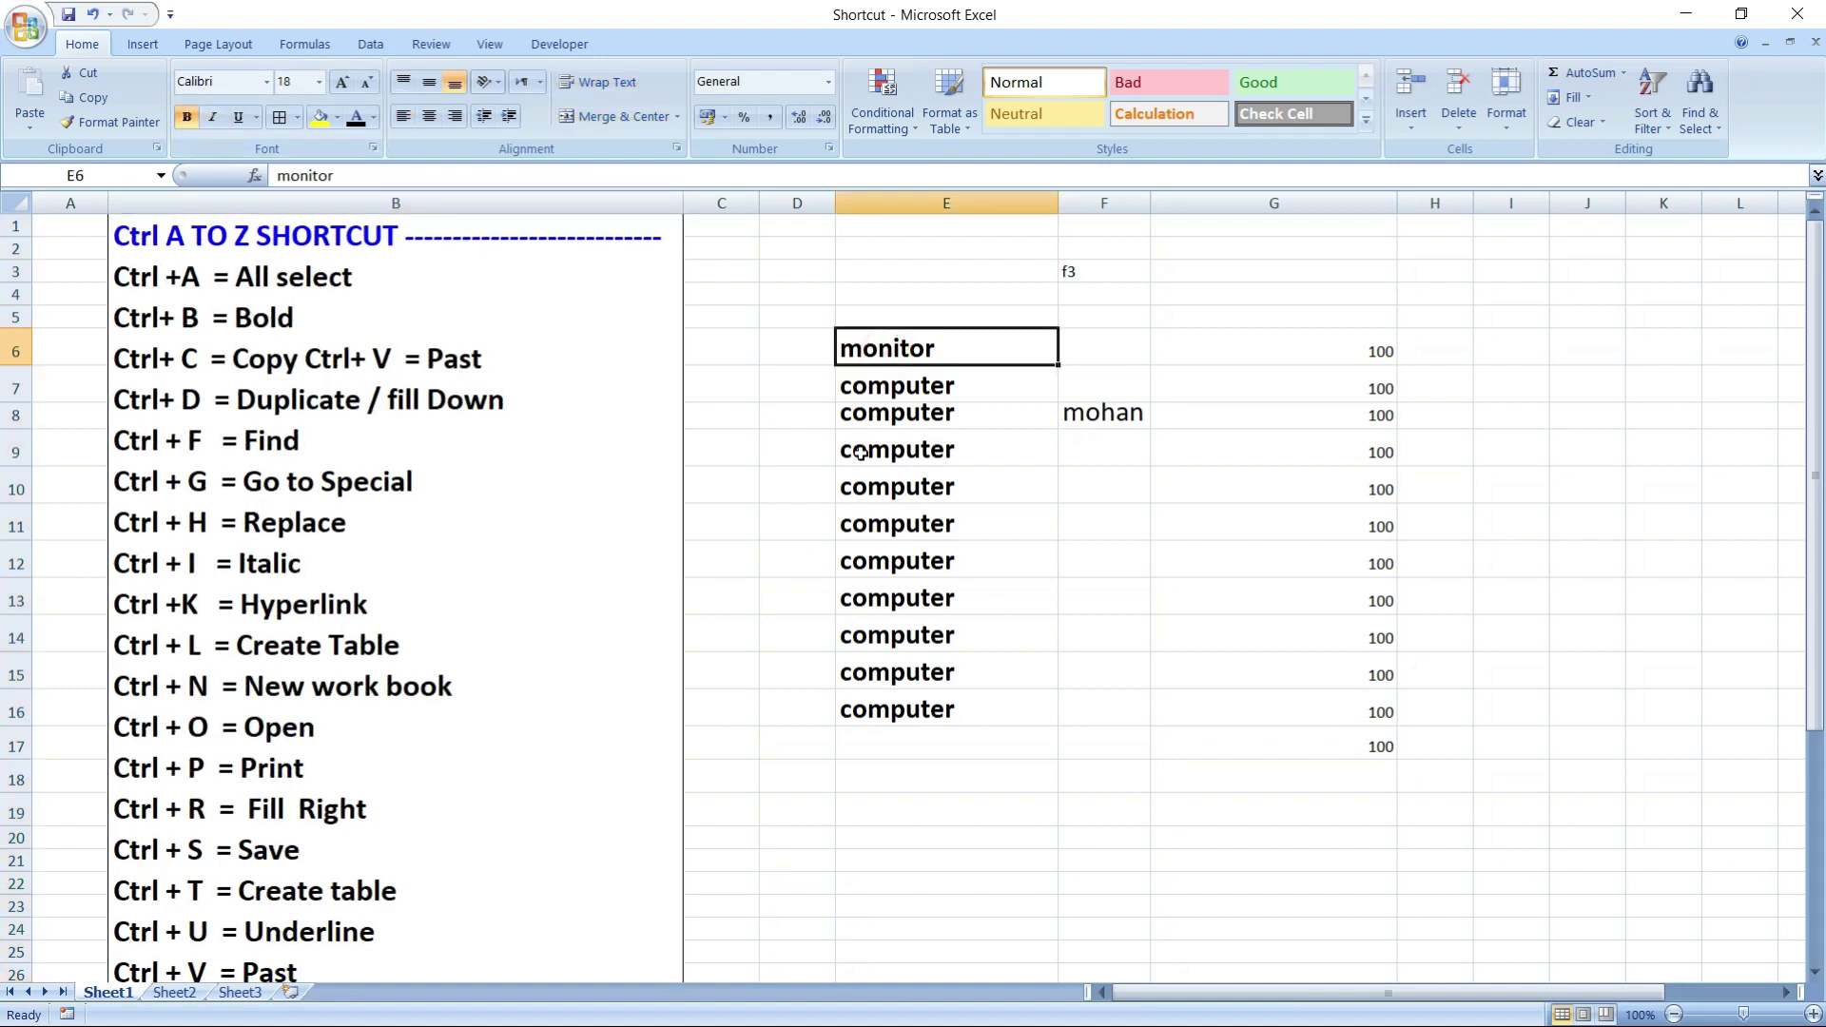
pyautogui.hotkey('ctrl', 'i')
pyautogui.moveTo(881, 378); pyautogui.dragTo(889, 504)
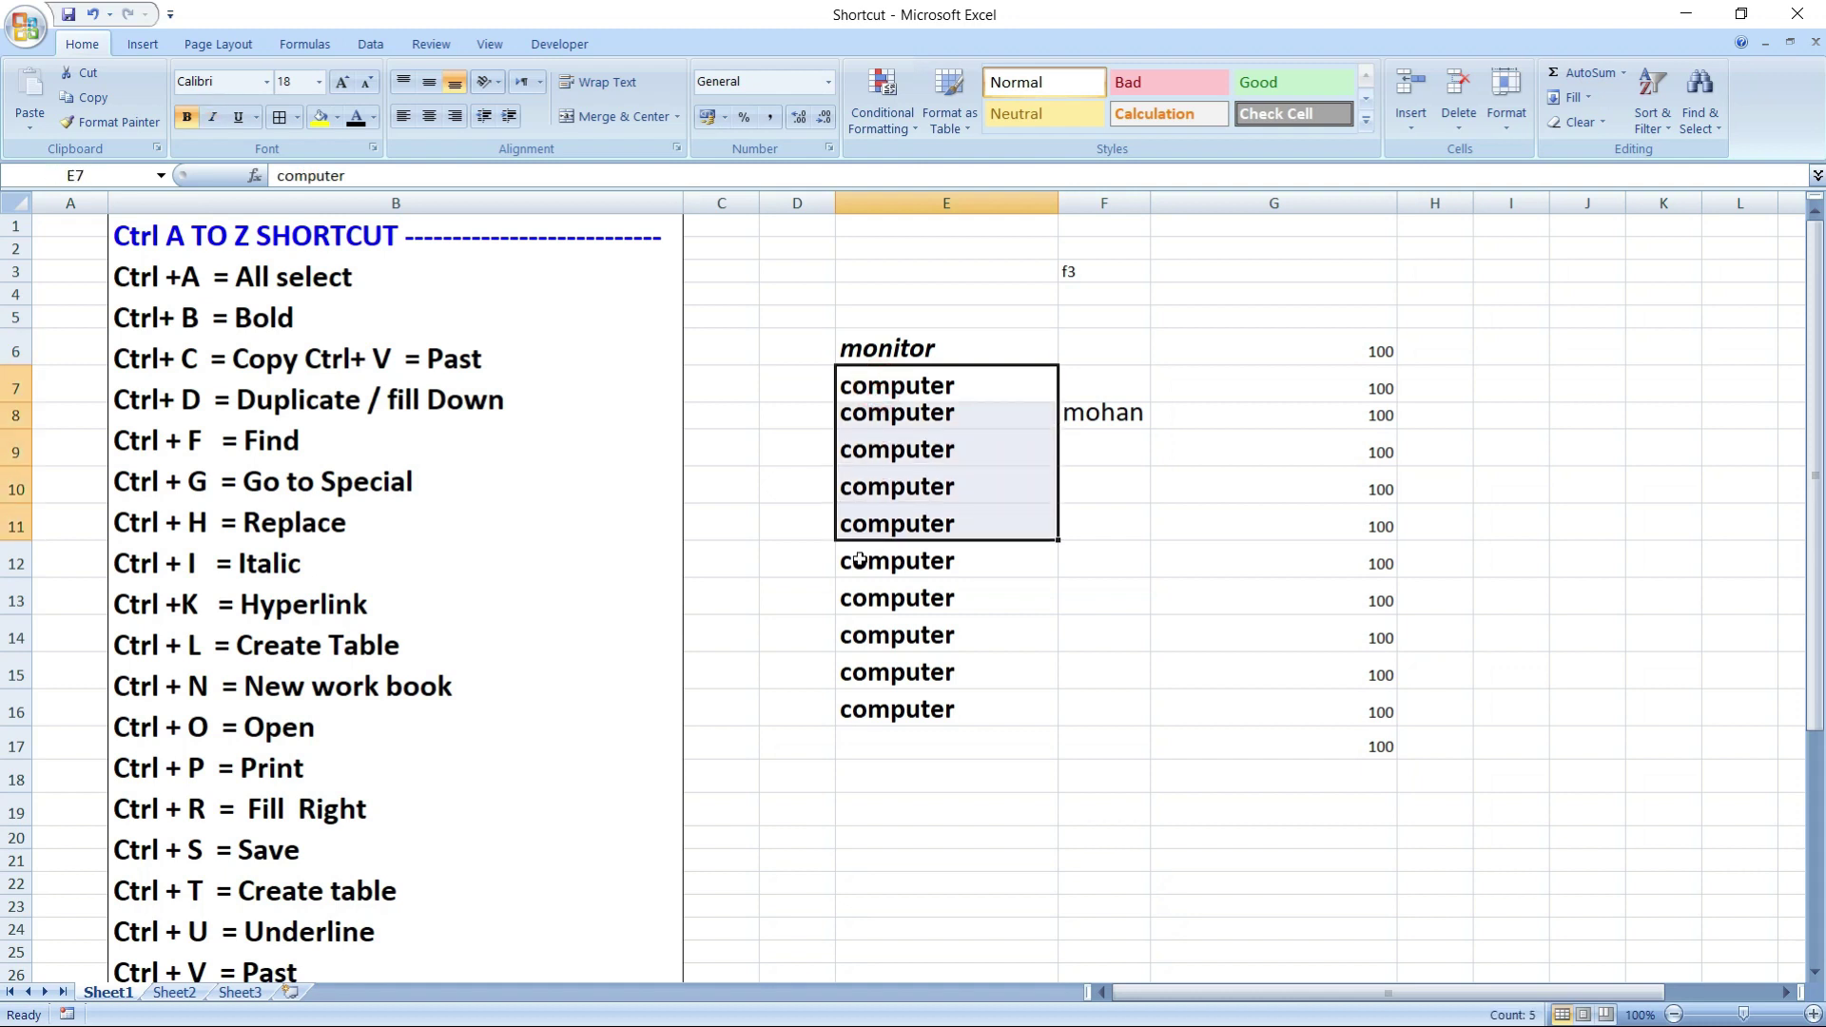
pyautogui.hotkey('ctrl', 'i')
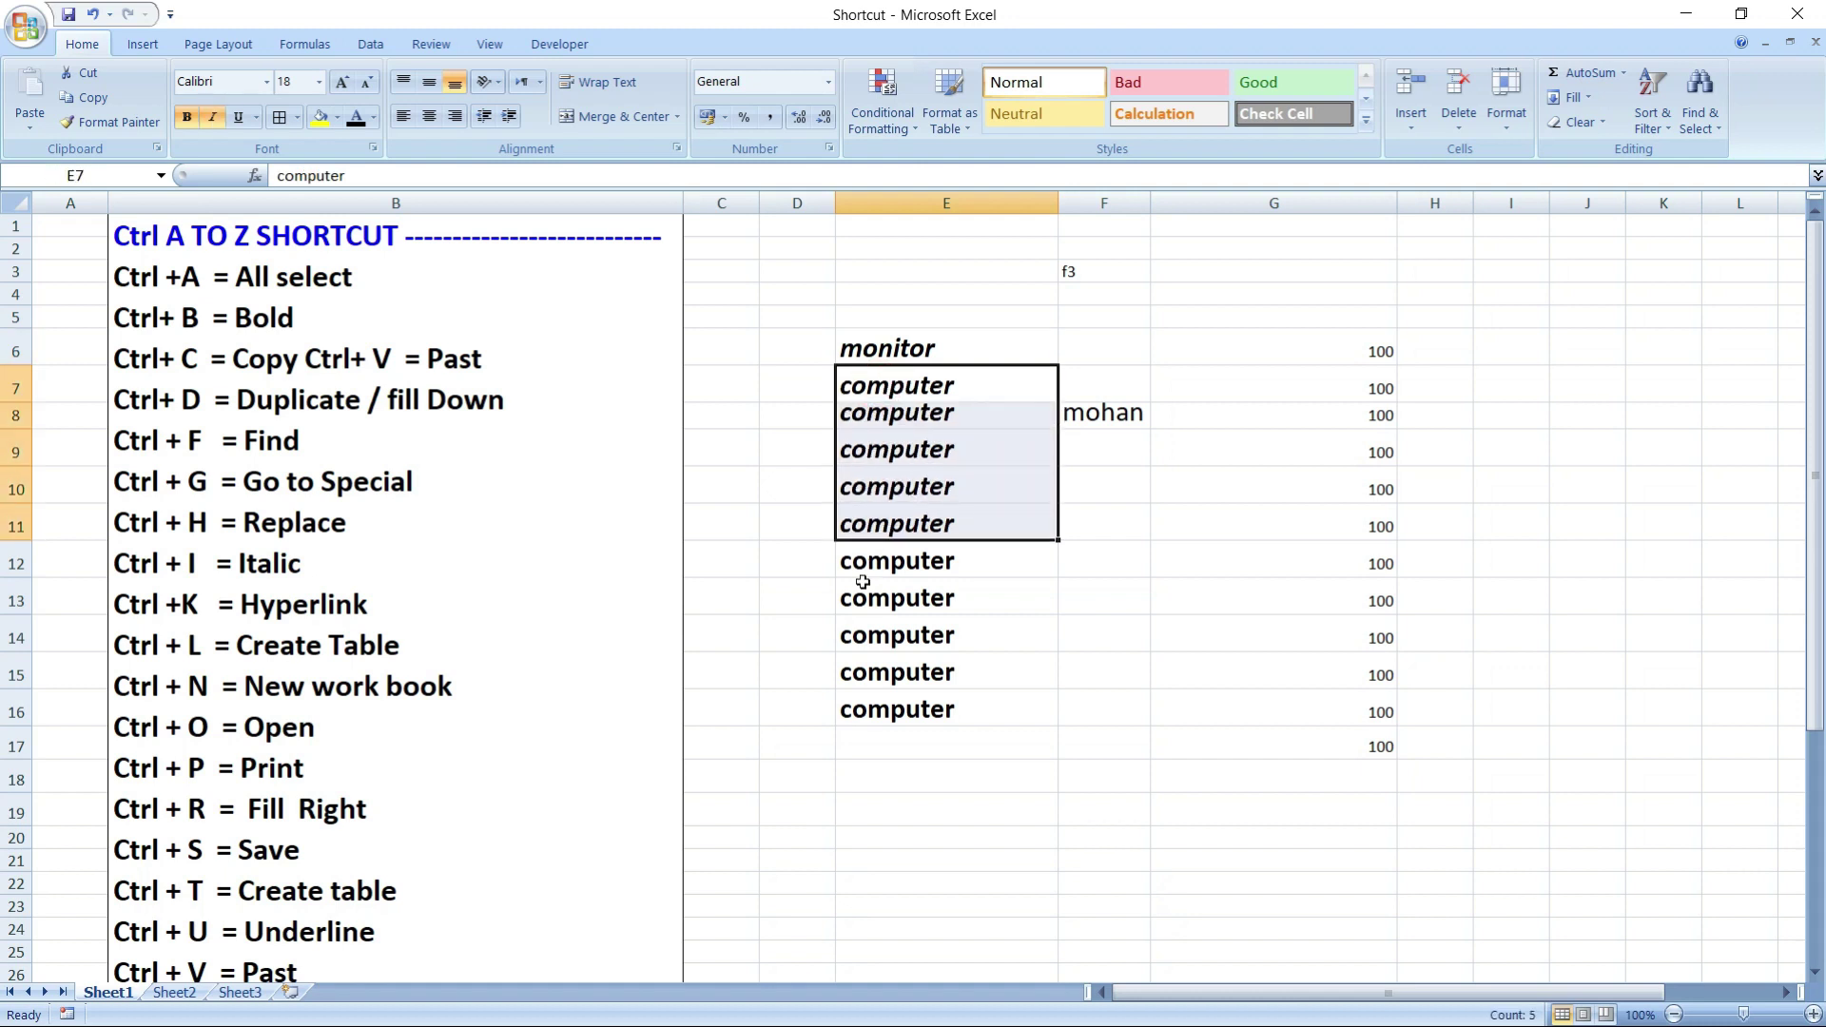
pyautogui.click(1027, 665)
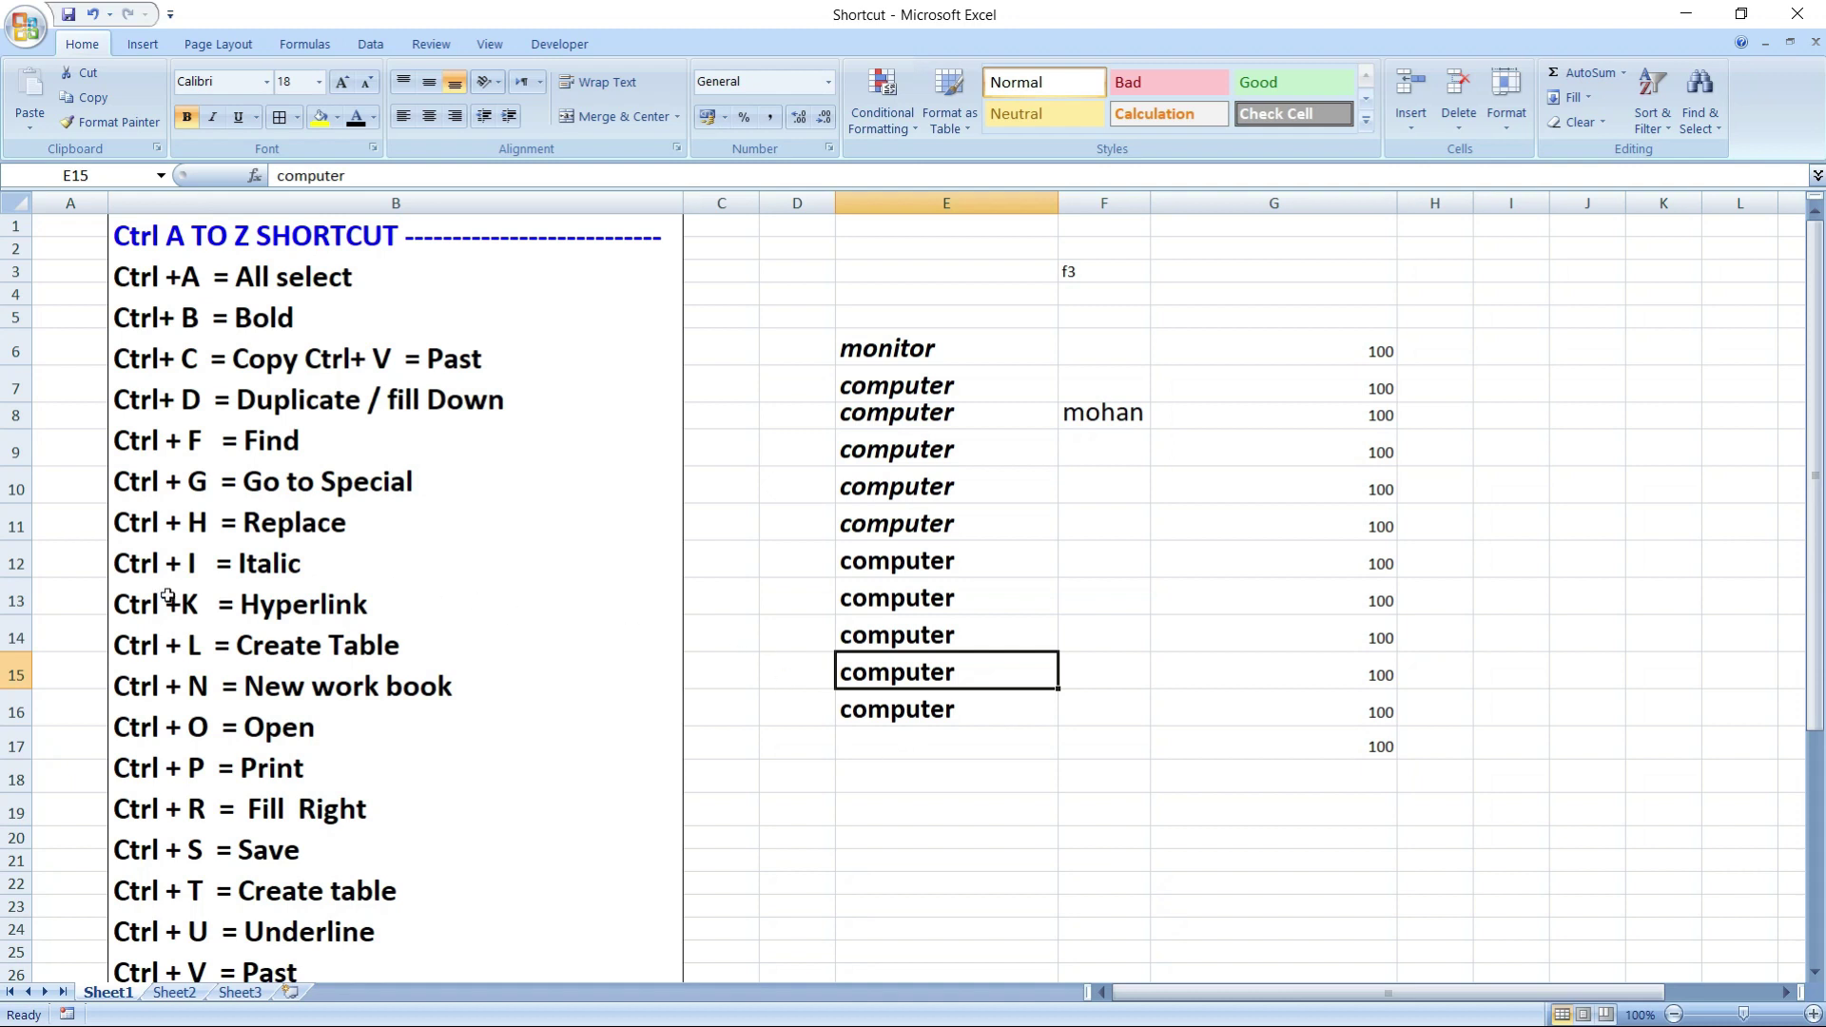
# - Highlight the Ctrl +K = Hyperlink line in the shortcut list and select F8
pyautogui.doubleClick(116, 602)
pyautogui.moveTo(114, 602); pyautogui.dragTo(369, 604)
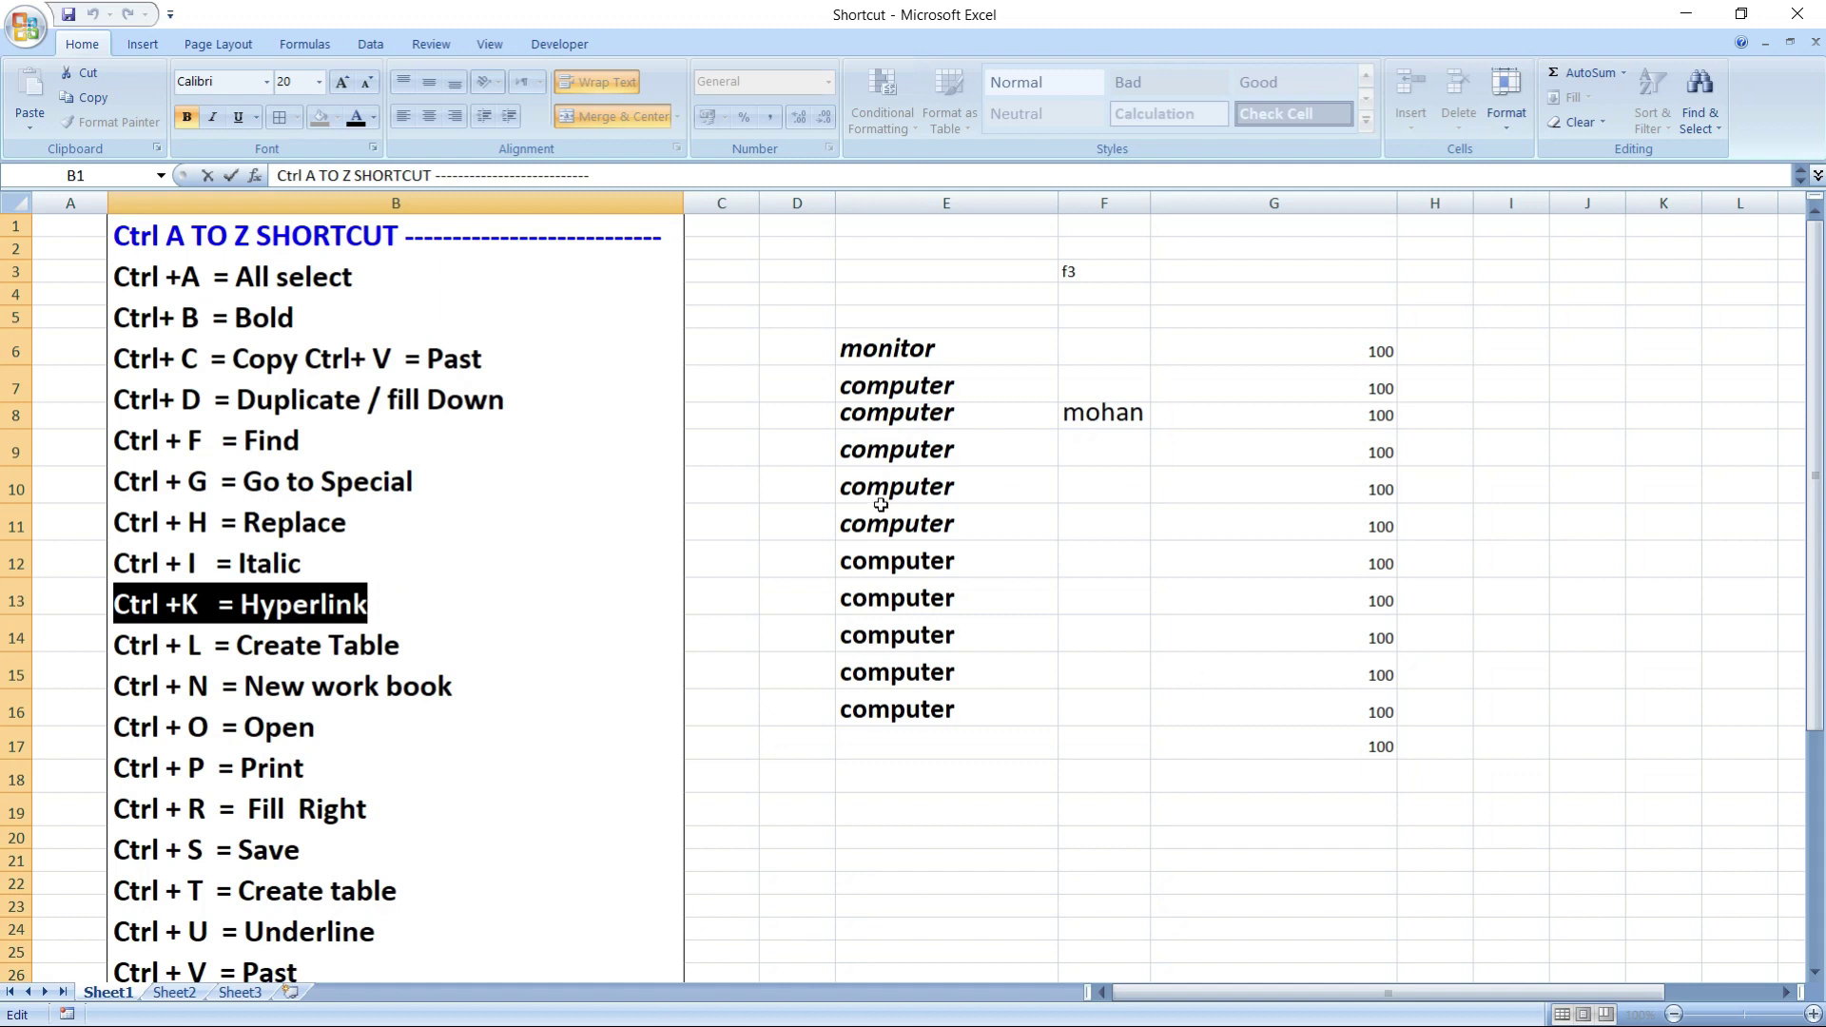
pyautogui.click(1128, 411)
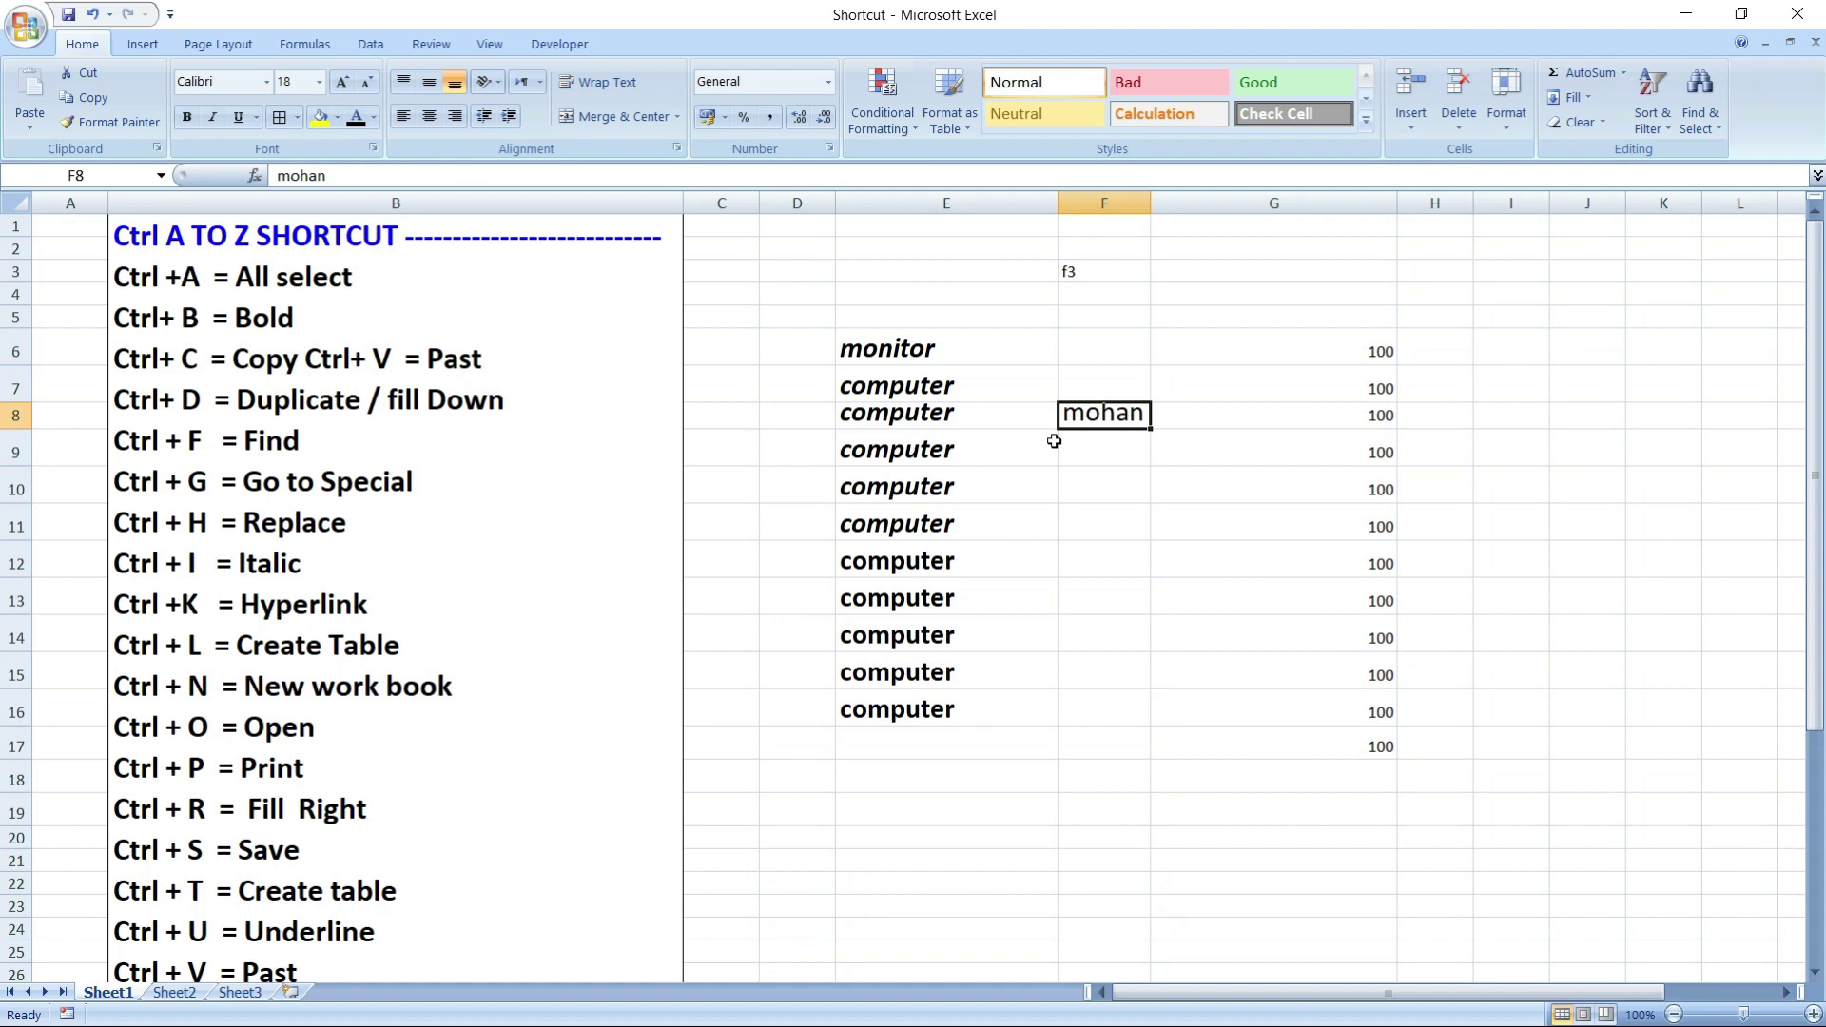
# - Link cell F8 to ravi.docx from Documents via Insert Hyperlink (Ctrl+K)
pyautogui.hotkey('ctrl', 'k')
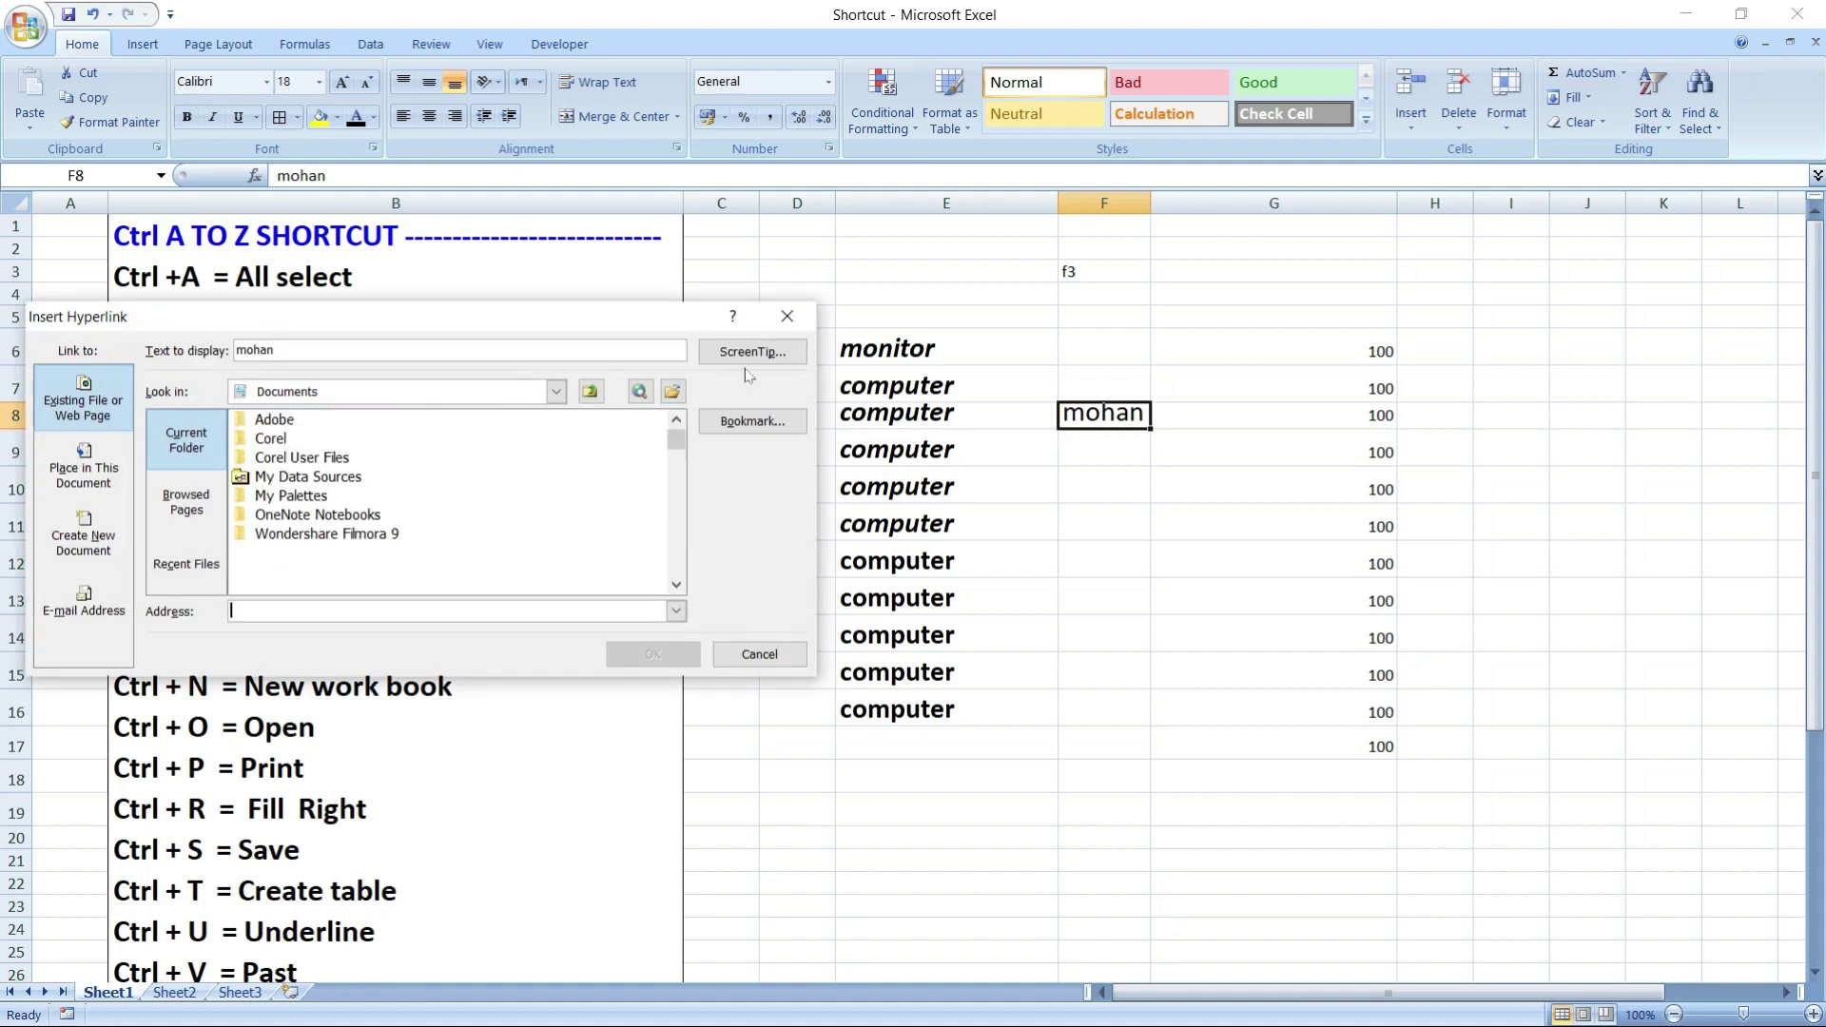
pyautogui.moveTo(532, 316); pyautogui.dragTo(732, 132)
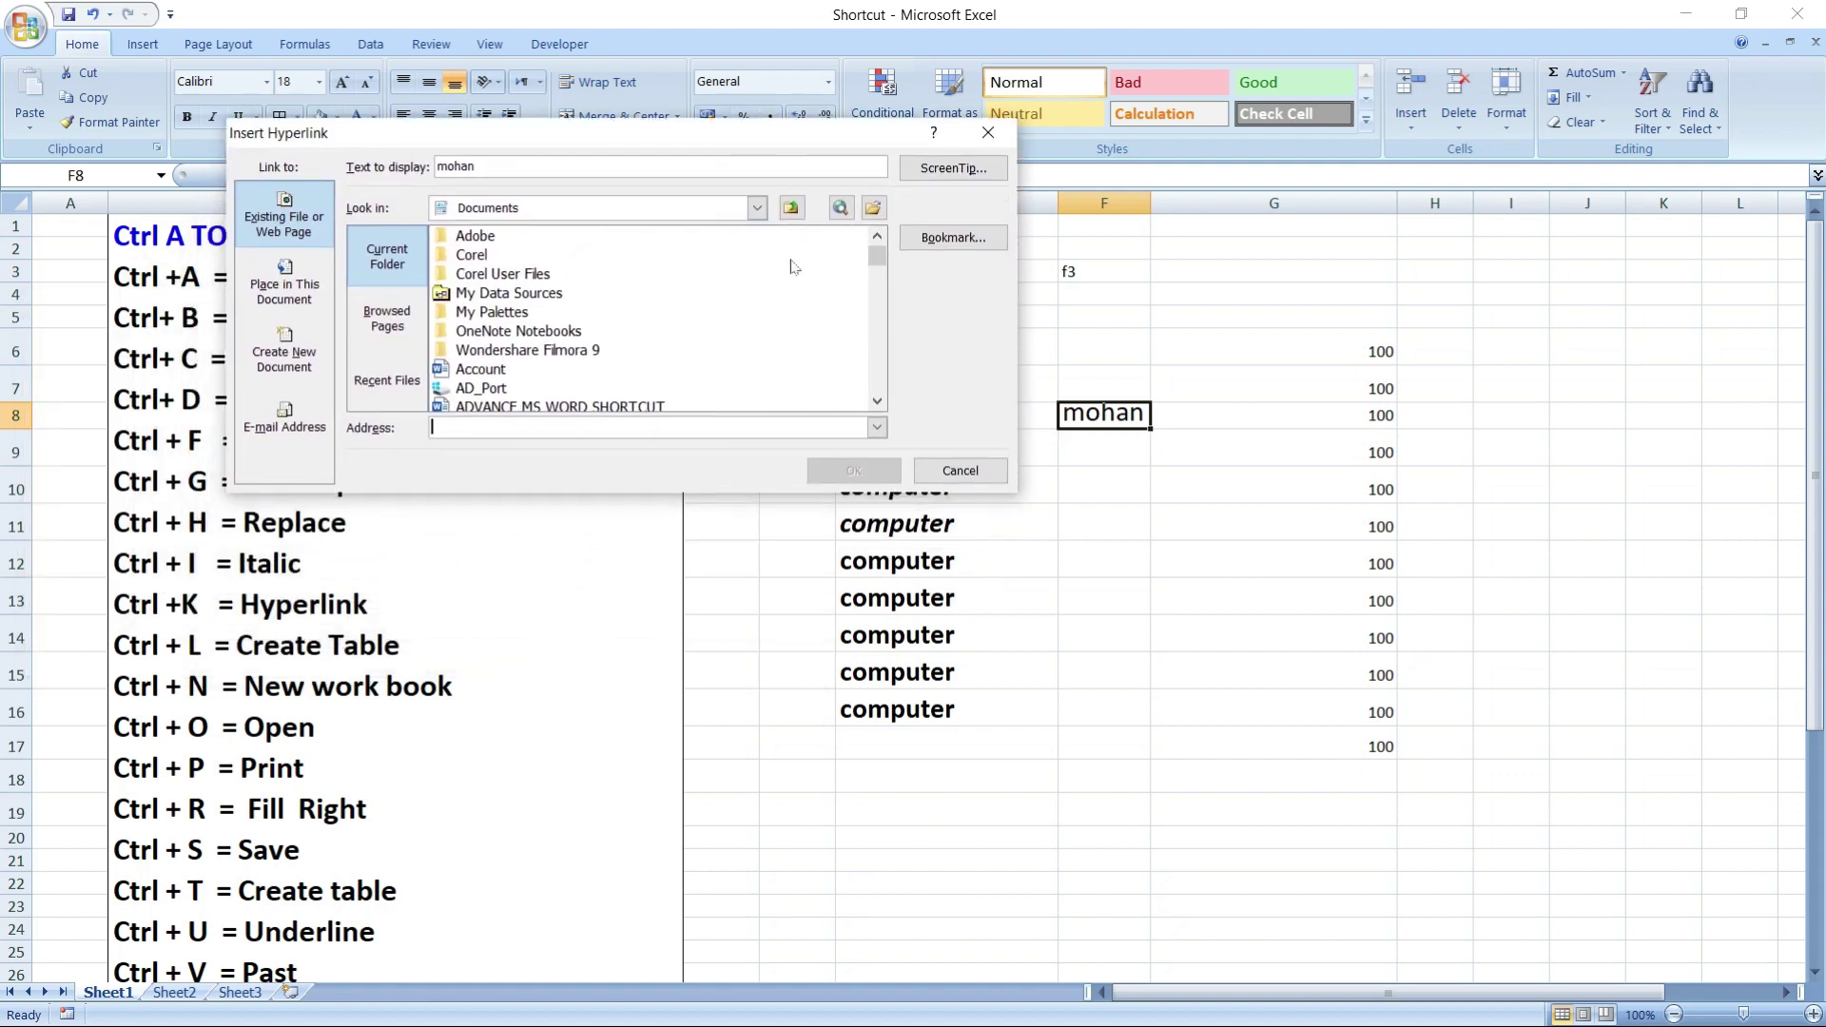
pyautogui.moveTo(876, 256)
pyautogui.mouseDown()
pyautogui.moveTo(881, 322)
pyautogui.moveTo(886, 276)
pyautogui.moveTo(888, 295)
pyautogui.mouseUp()
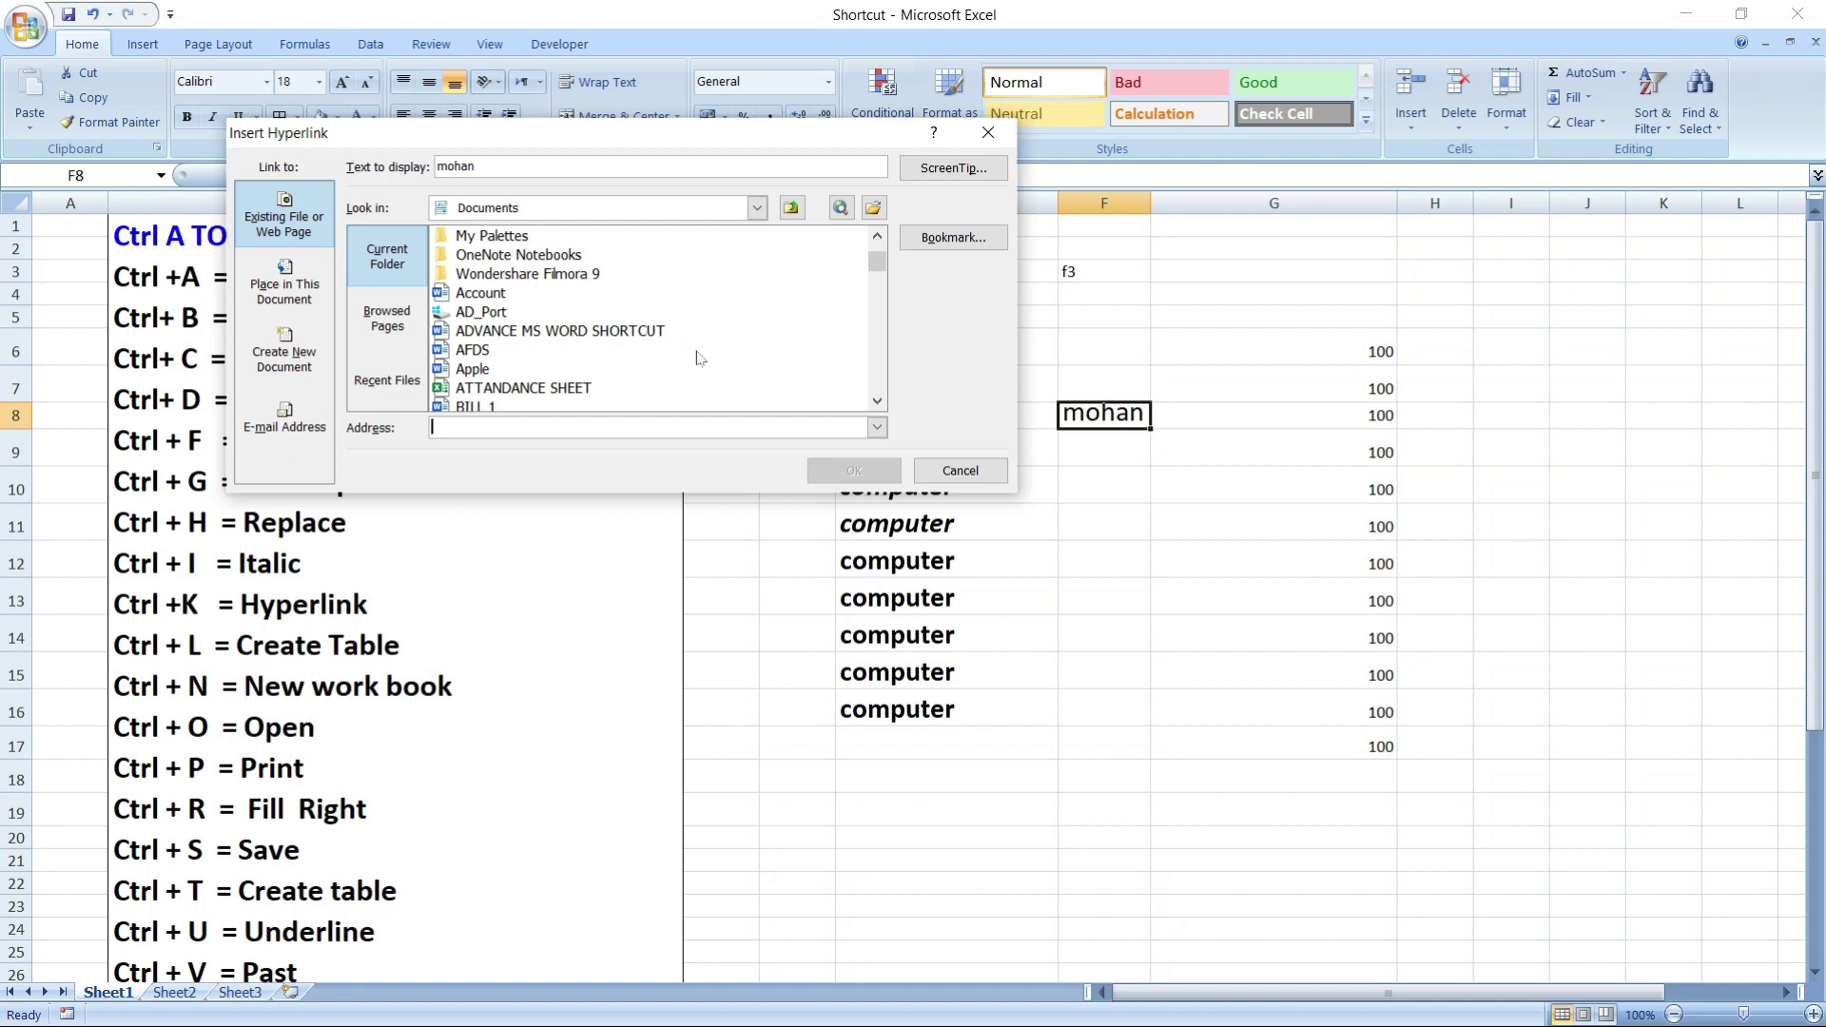
pyautogui.moveTo(876, 263); pyautogui.dragTo(877, 297)
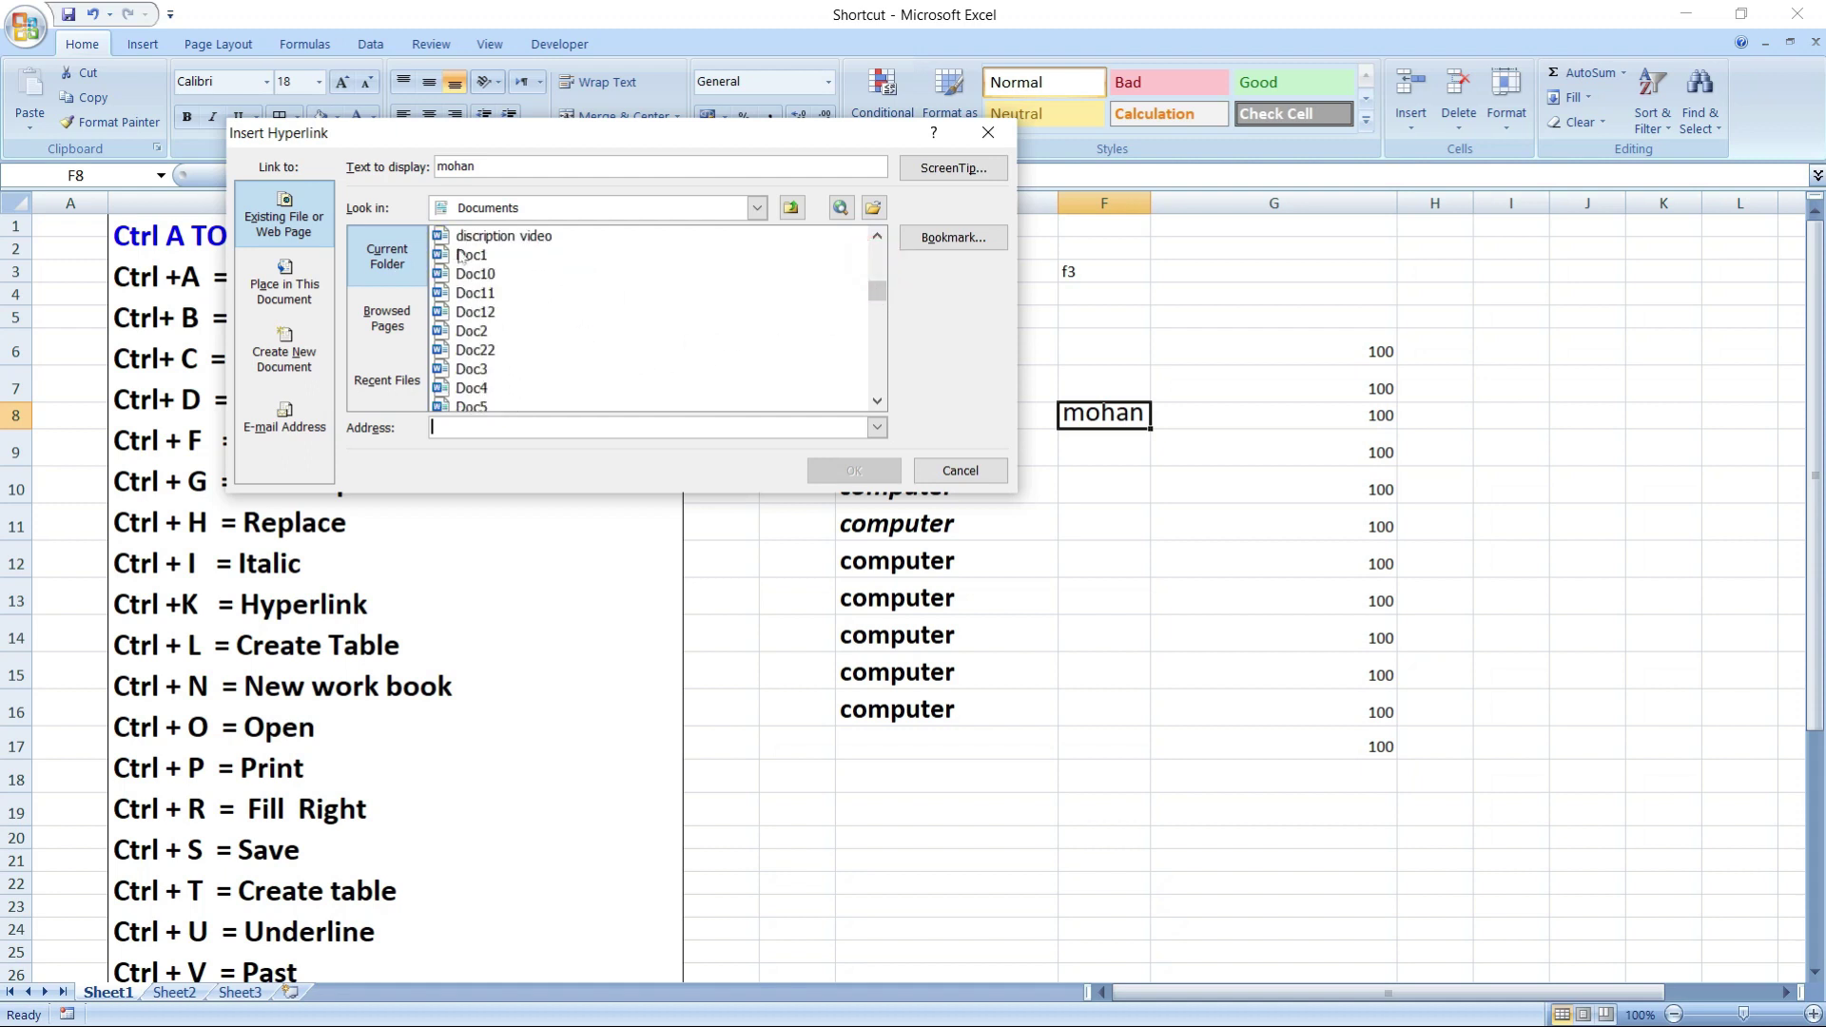
pyautogui.scroll(-3, 489, 352)
pyautogui.scroll(-3, 490, 352)
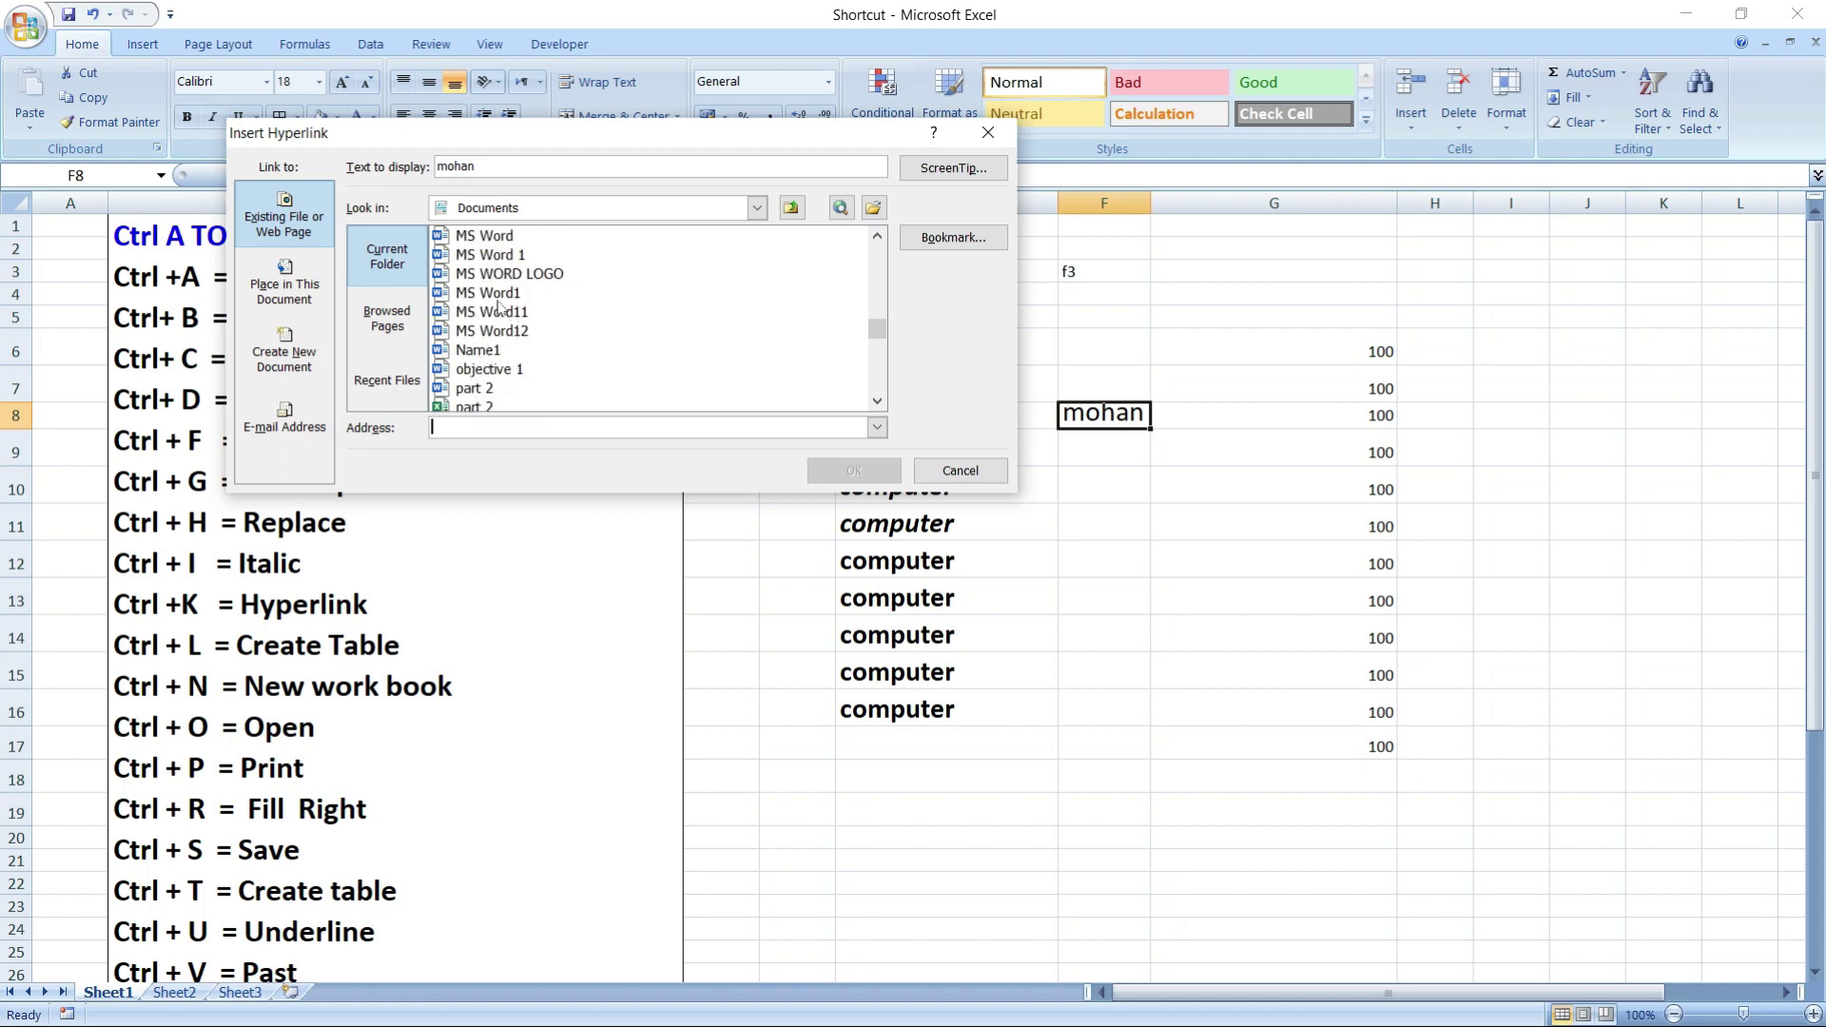
pyautogui.scroll(-2, 471, 385)
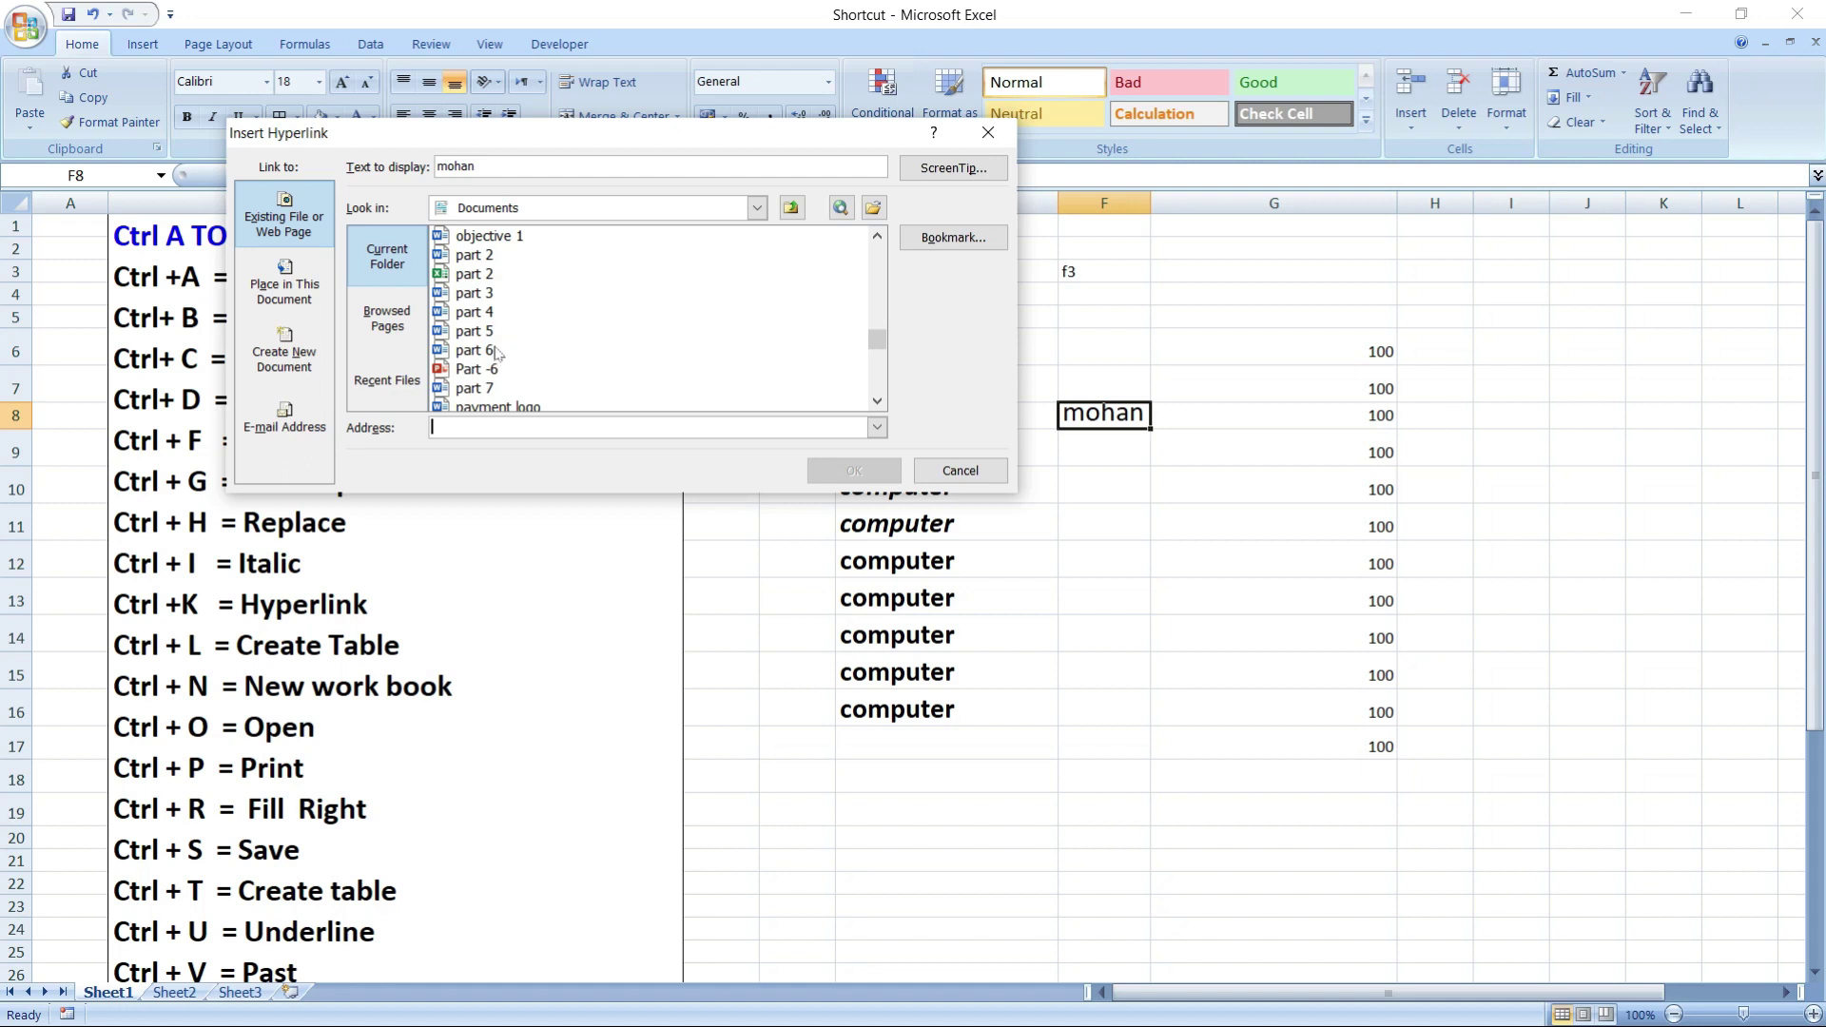
pyautogui.scroll(-3, 489, 352)
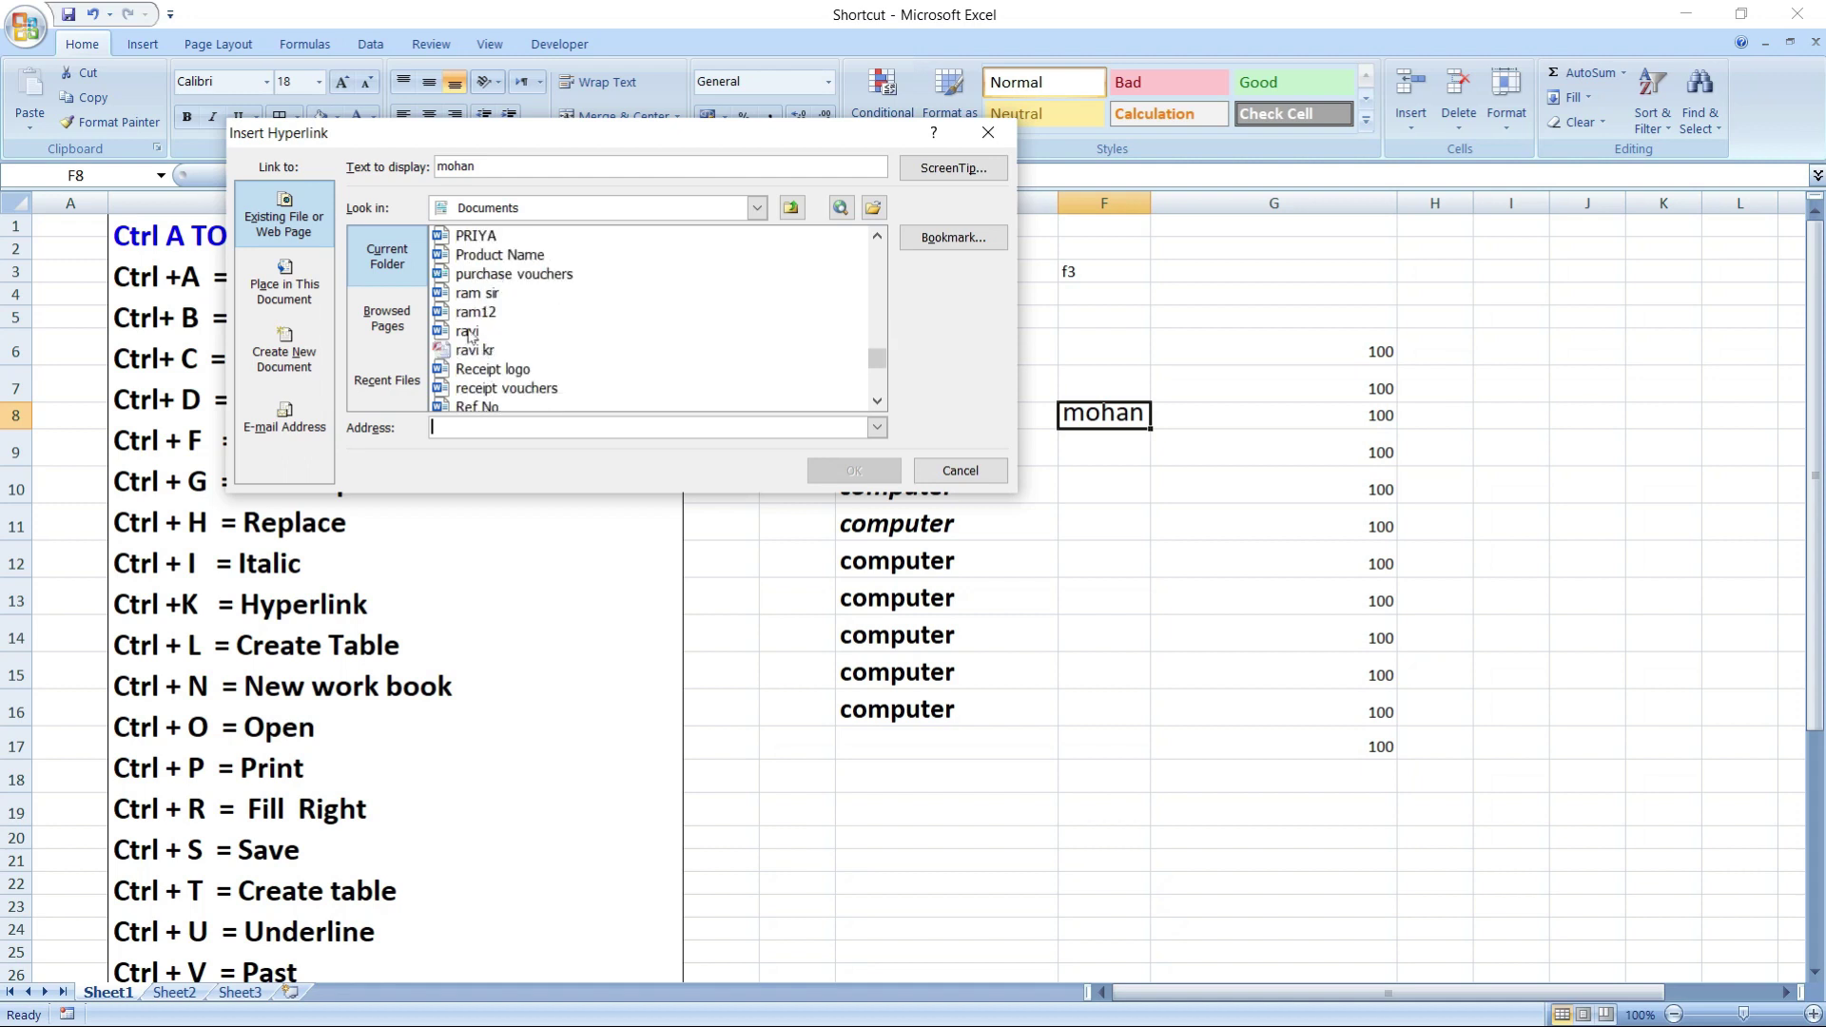
pyautogui.click(467, 332)
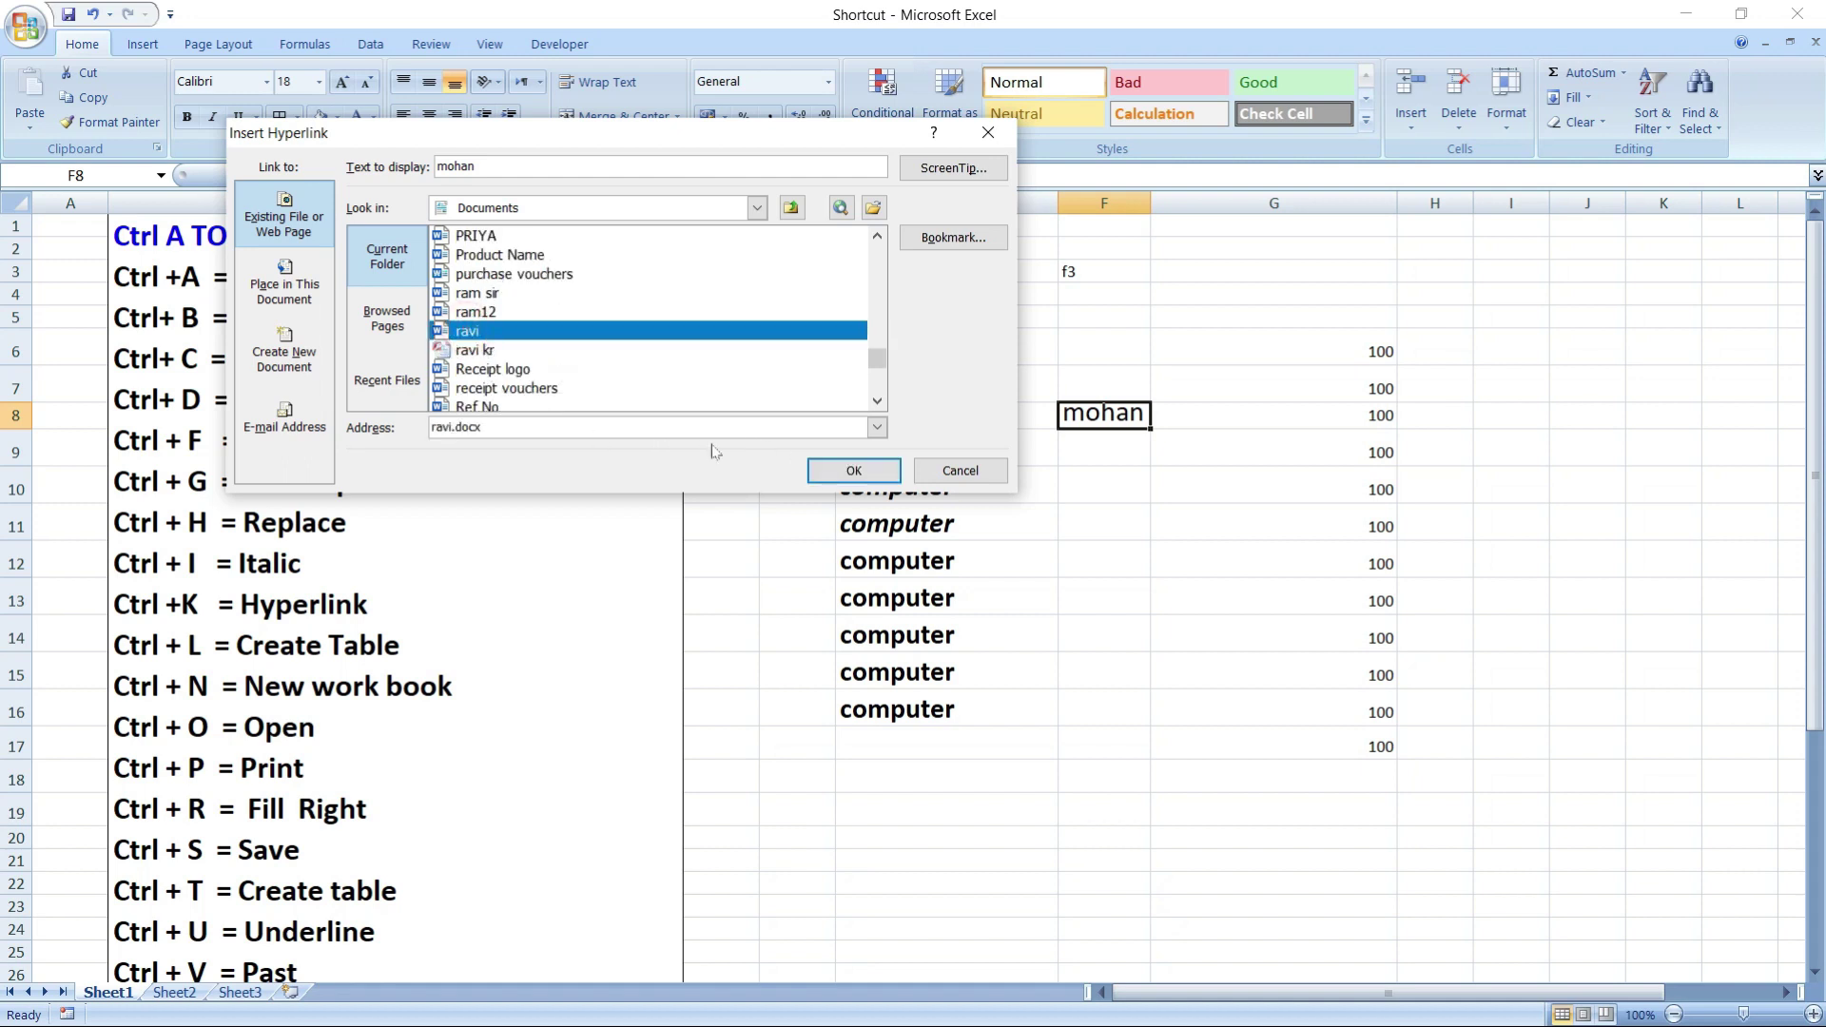
pyautogui.click(853, 470)
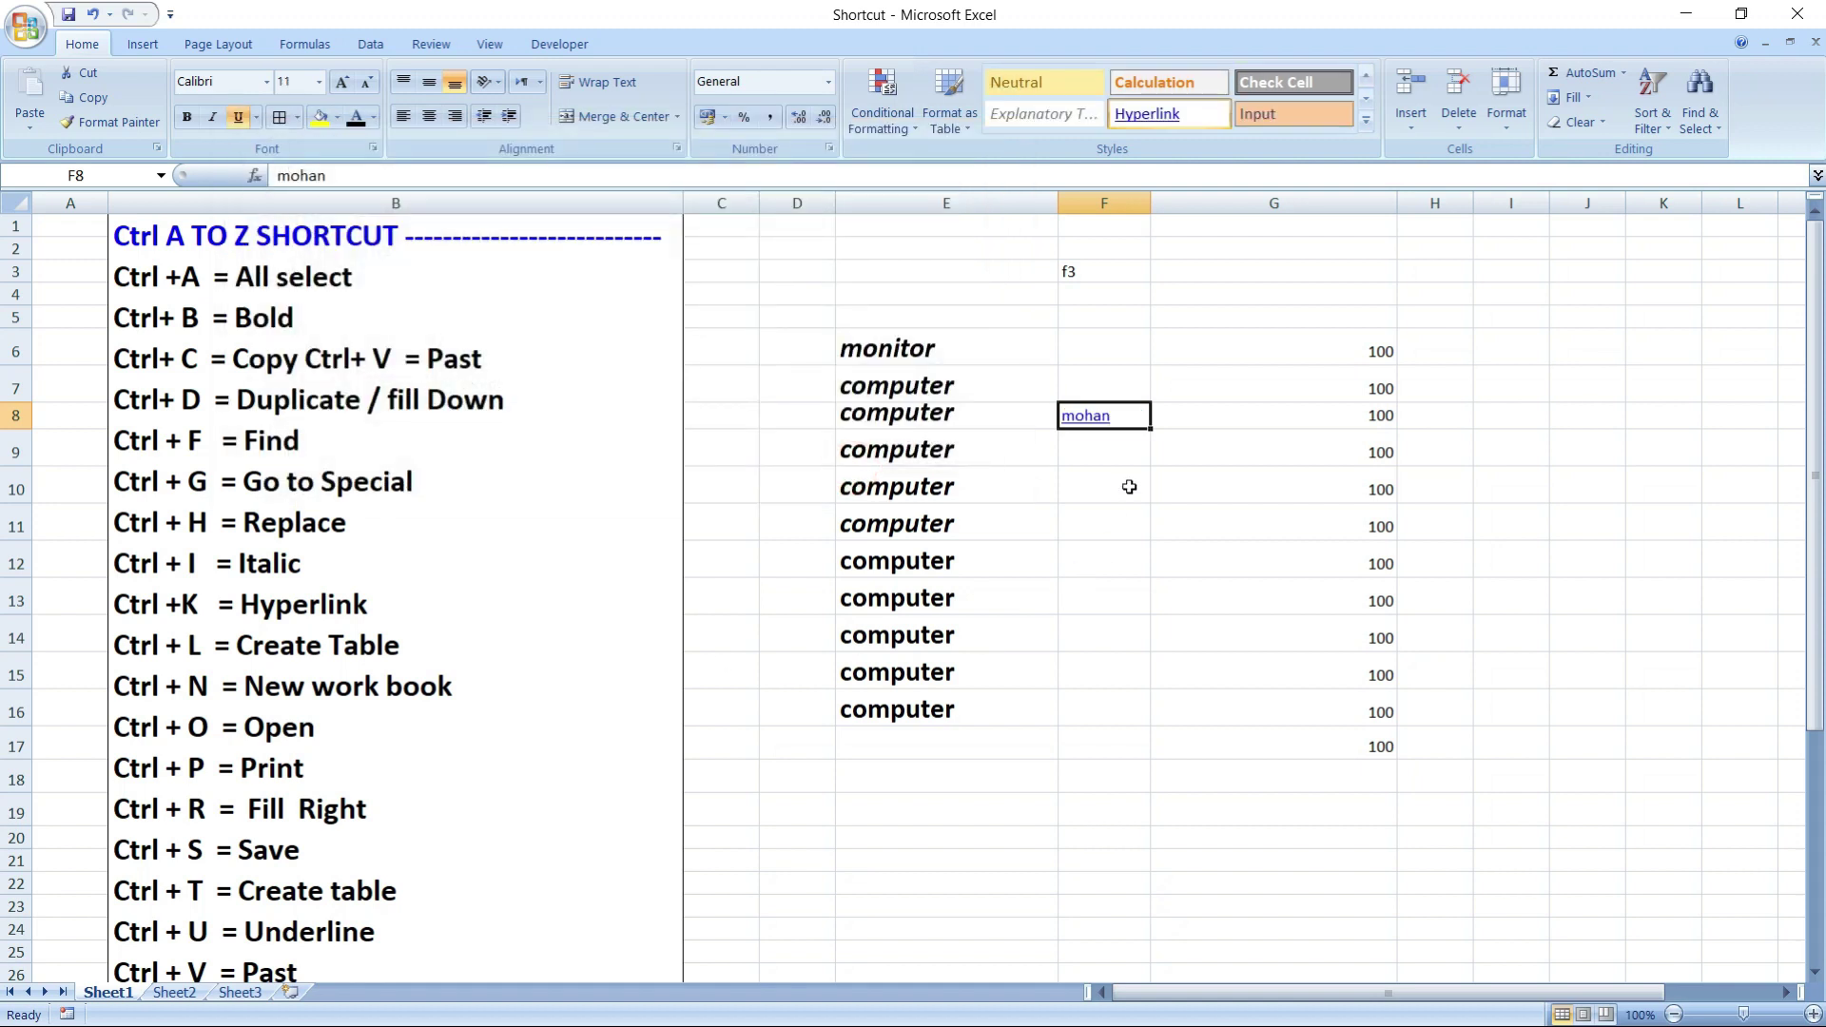
pyautogui.click(1089, 568)
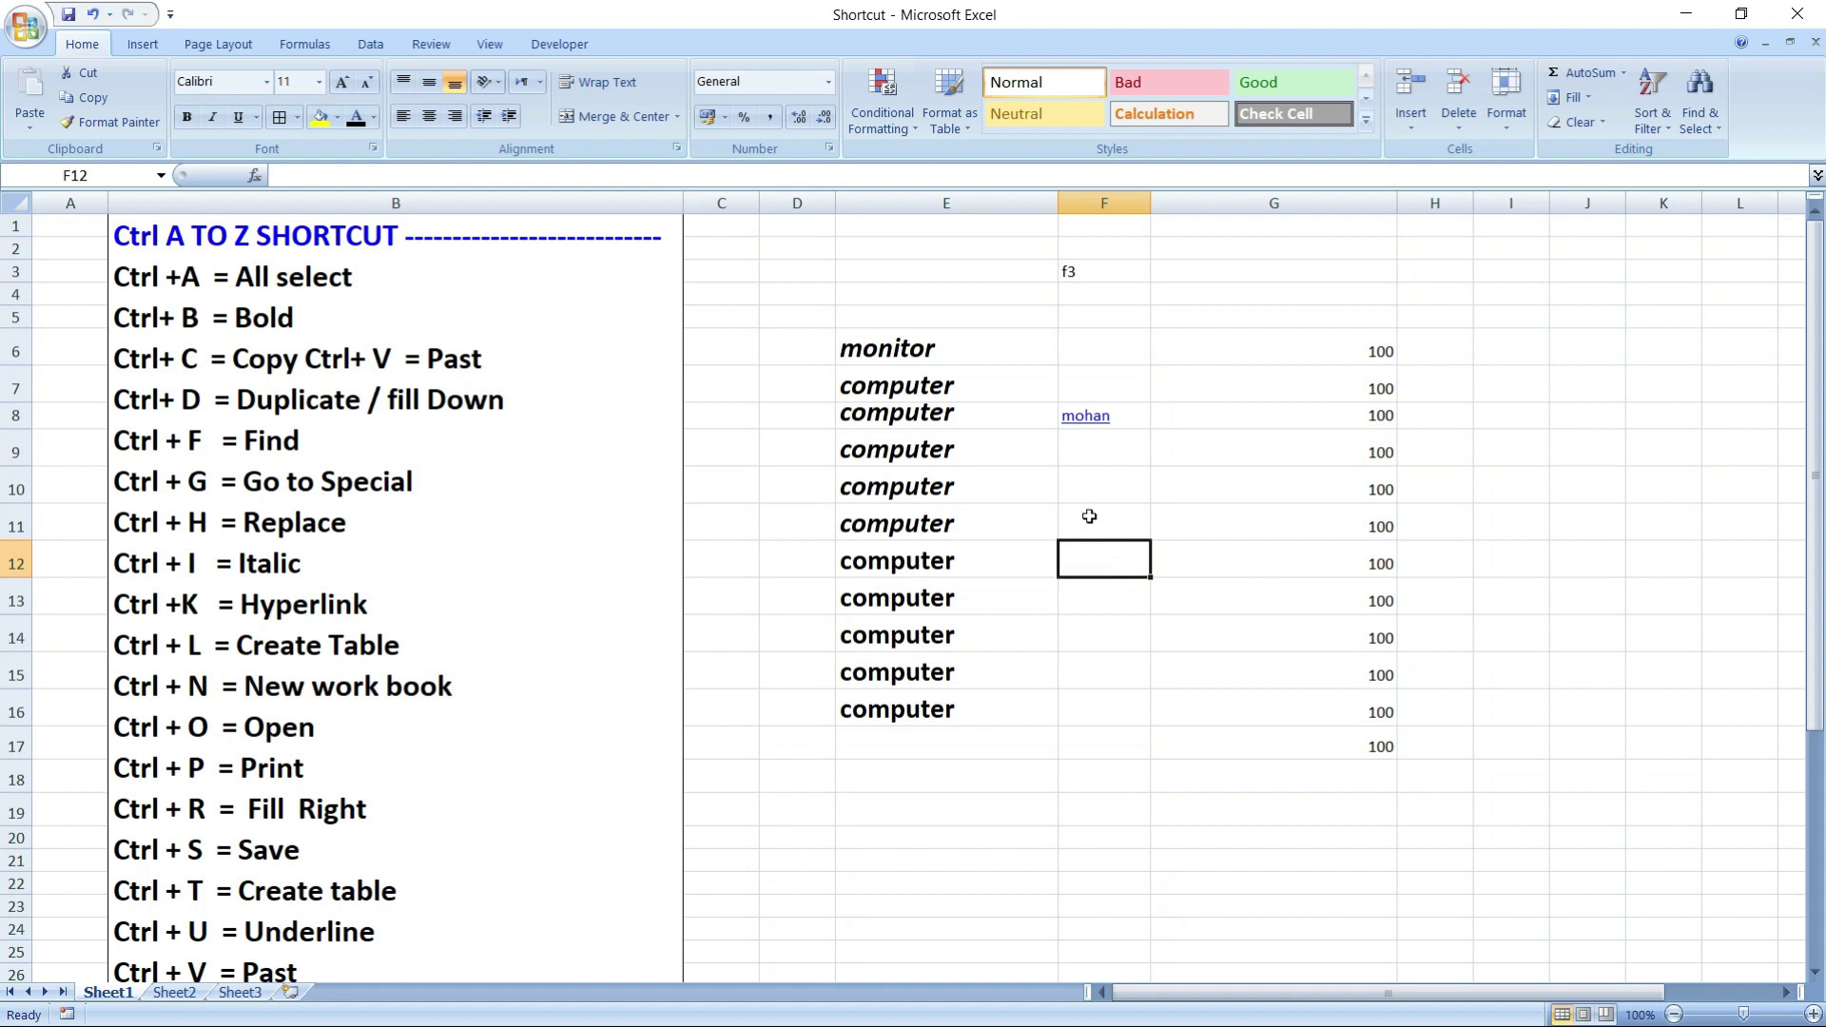
# - Follow the F8 hyperlink to open ravi.docx in Word, then close Word
pyautogui.click(1089, 418)
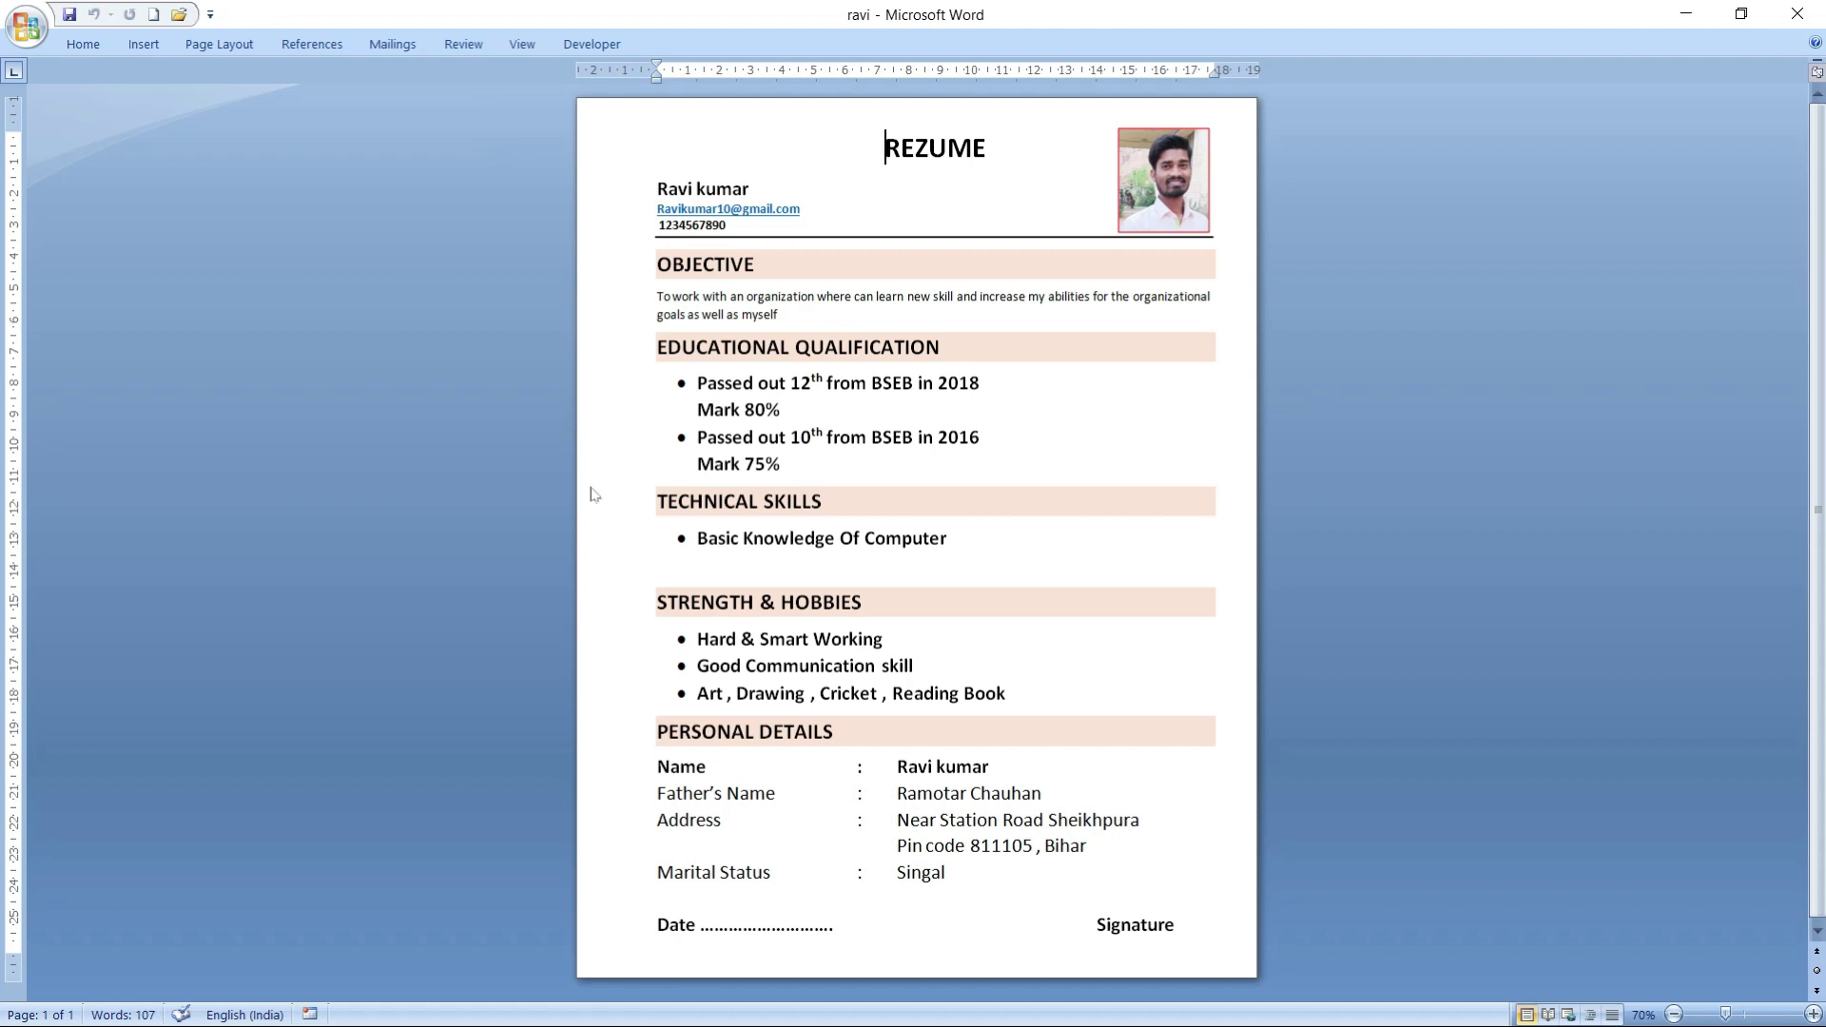
pyautogui.click(1797, 13)
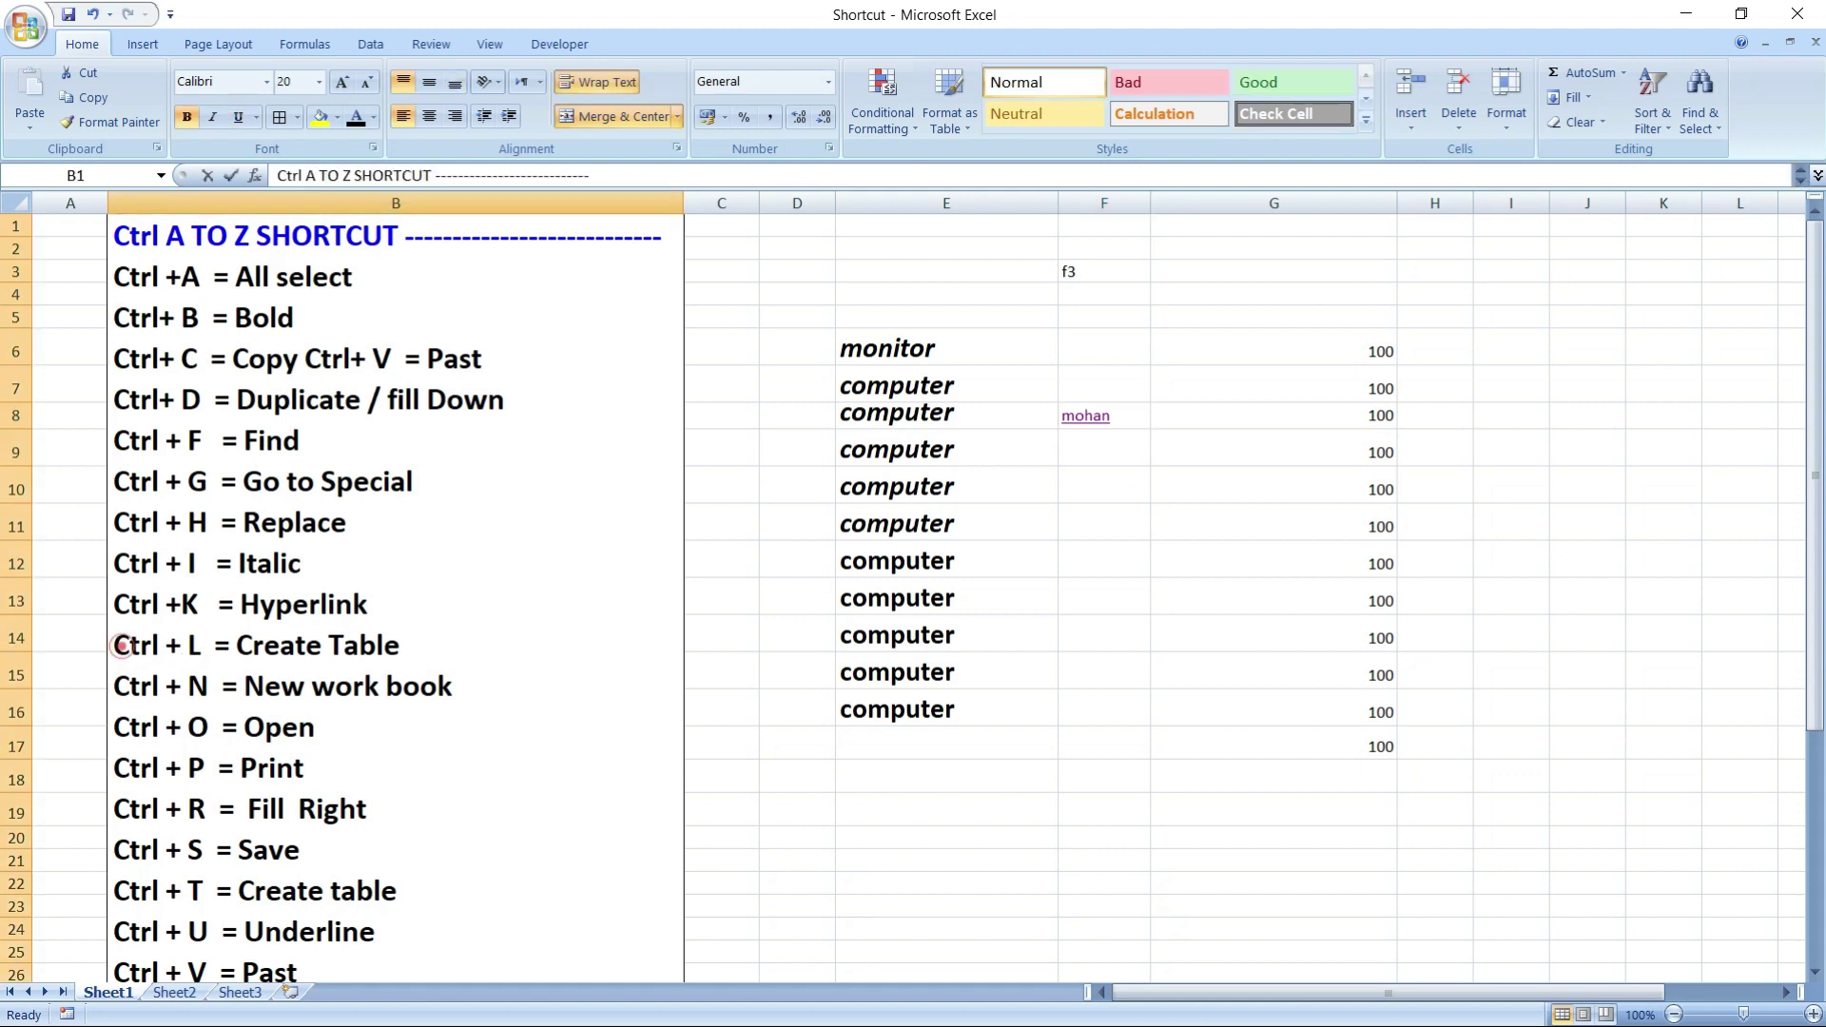
pyautogui.click(107, 646)
pyautogui.moveTo(108, 646); pyautogui.dragTo(400, 646)
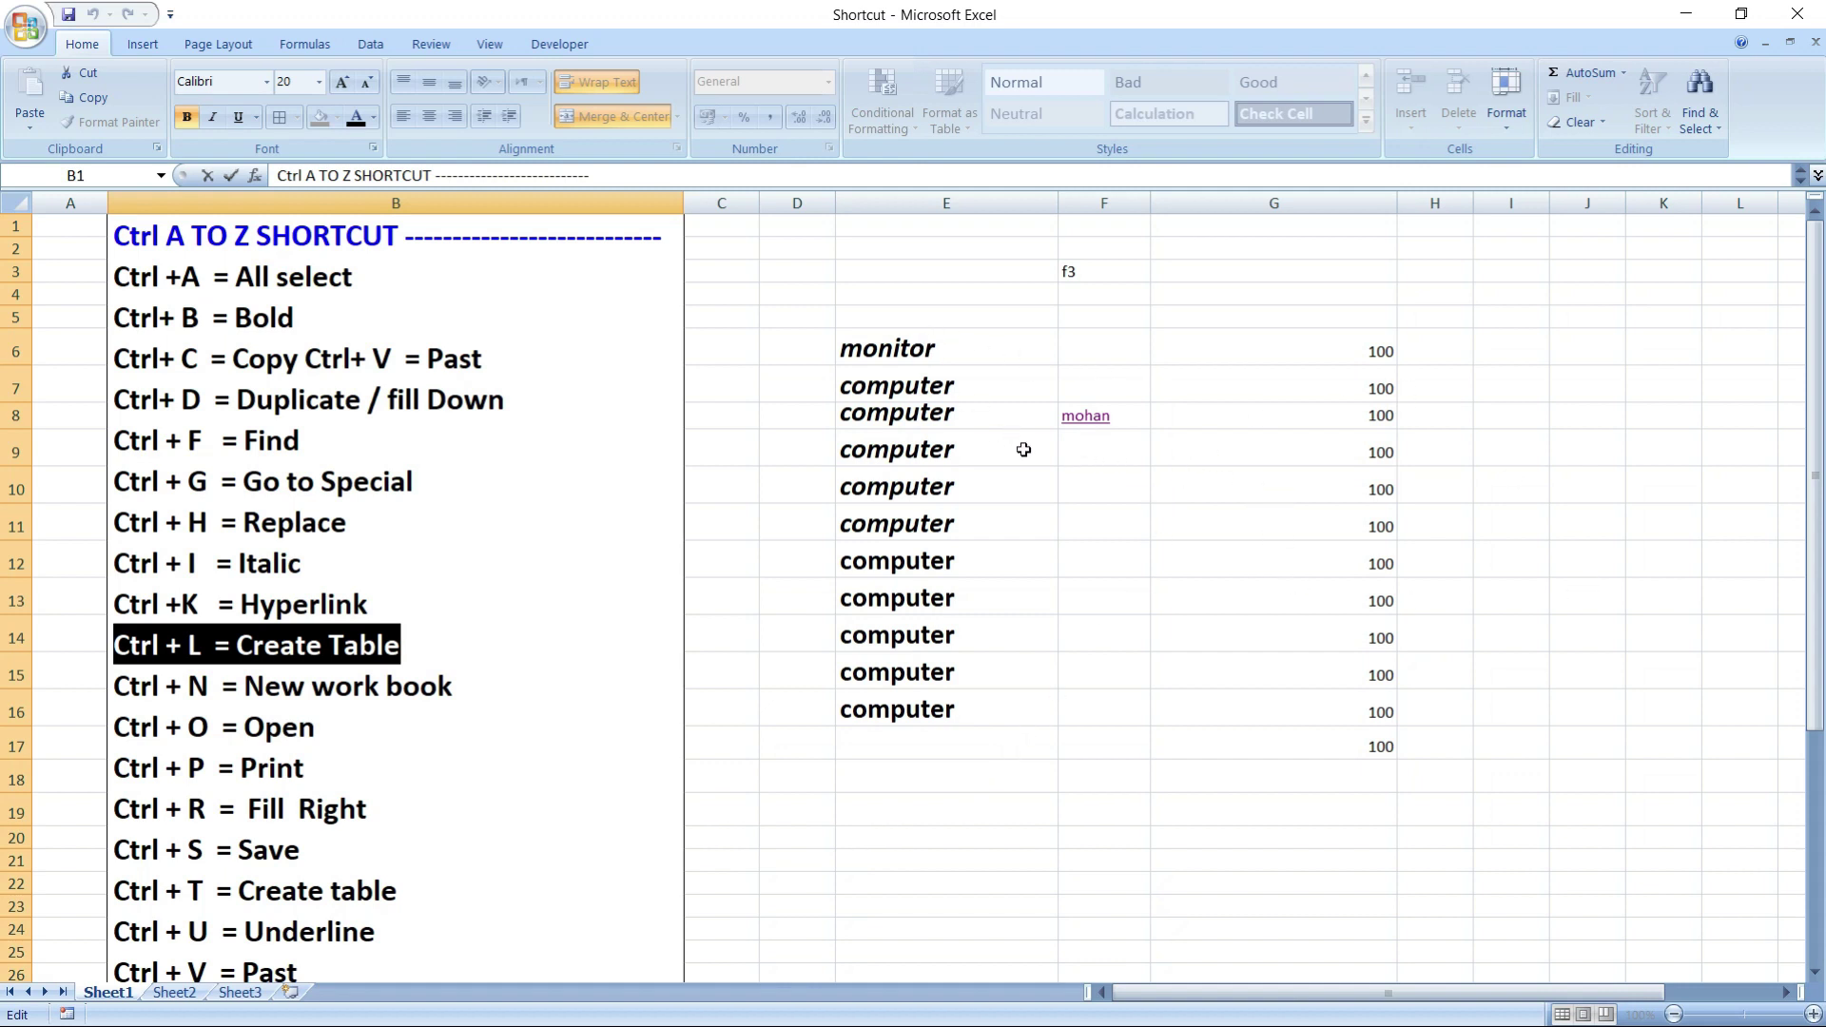
pyautogui.moveTo(843, 344); pyautogui.dragTo(1391, 757)
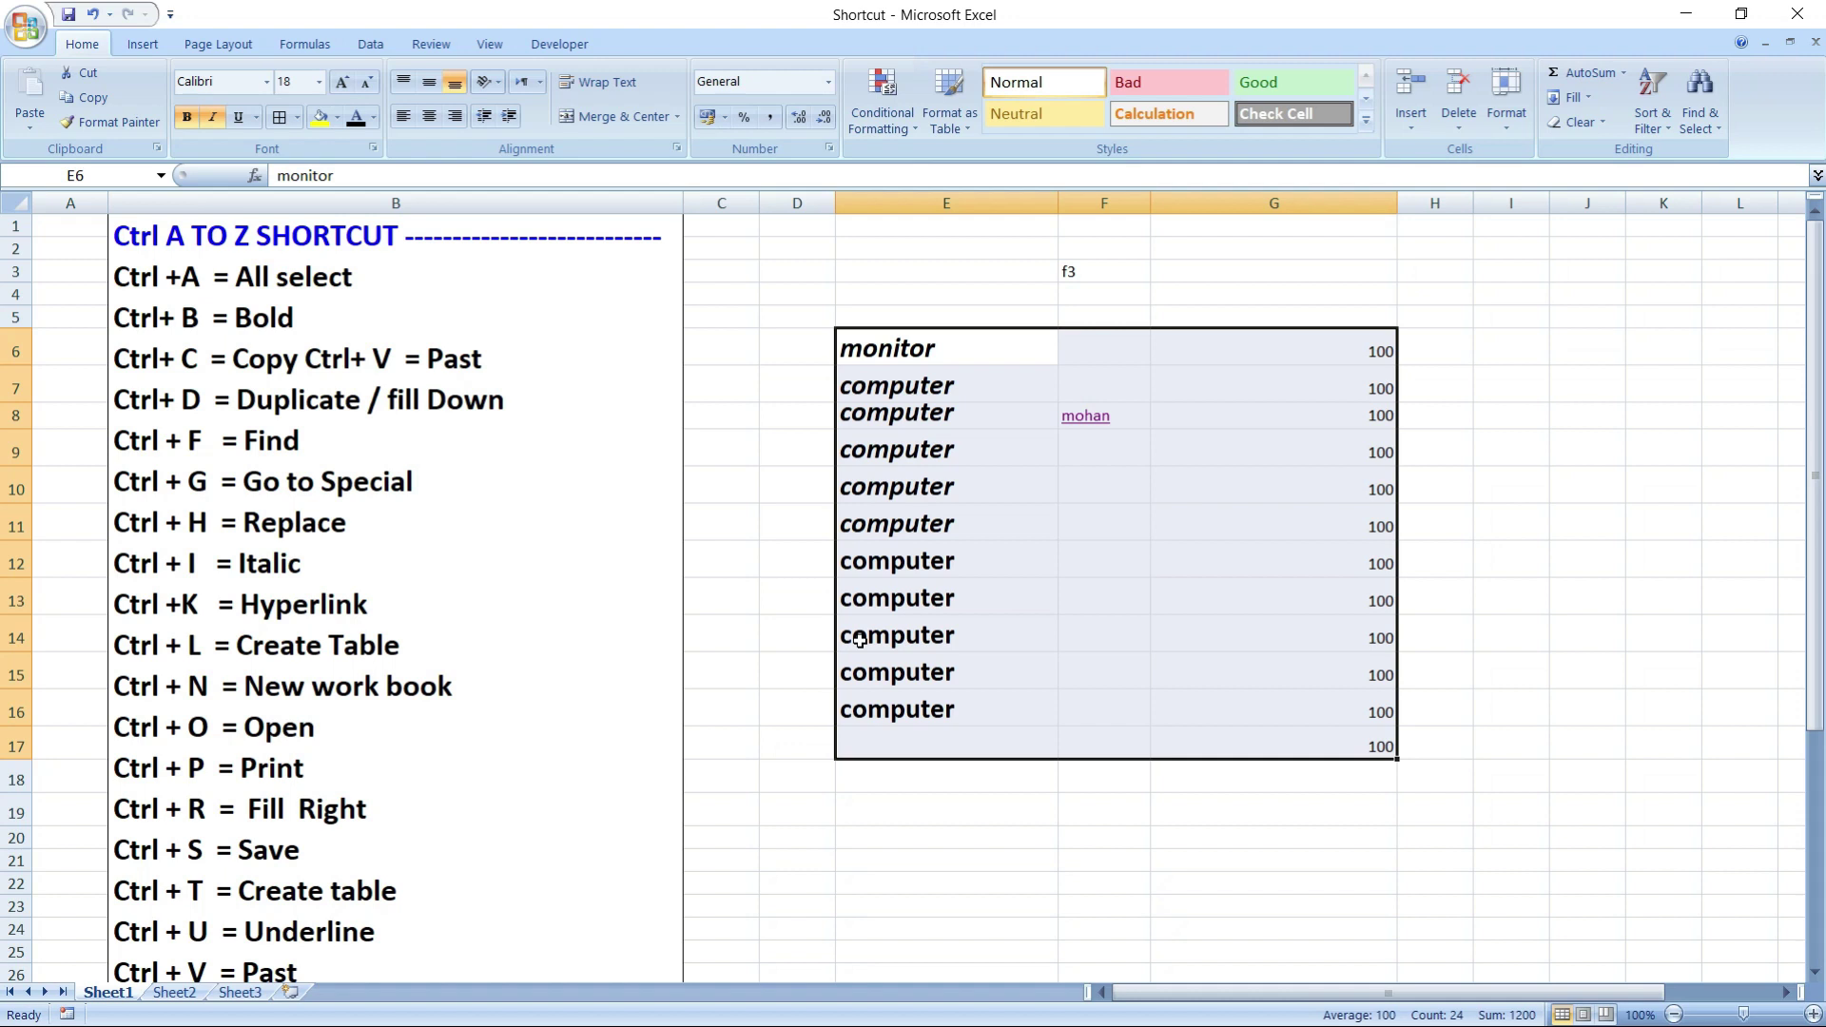
pyautogui.hotkey('ctrl', 'l')
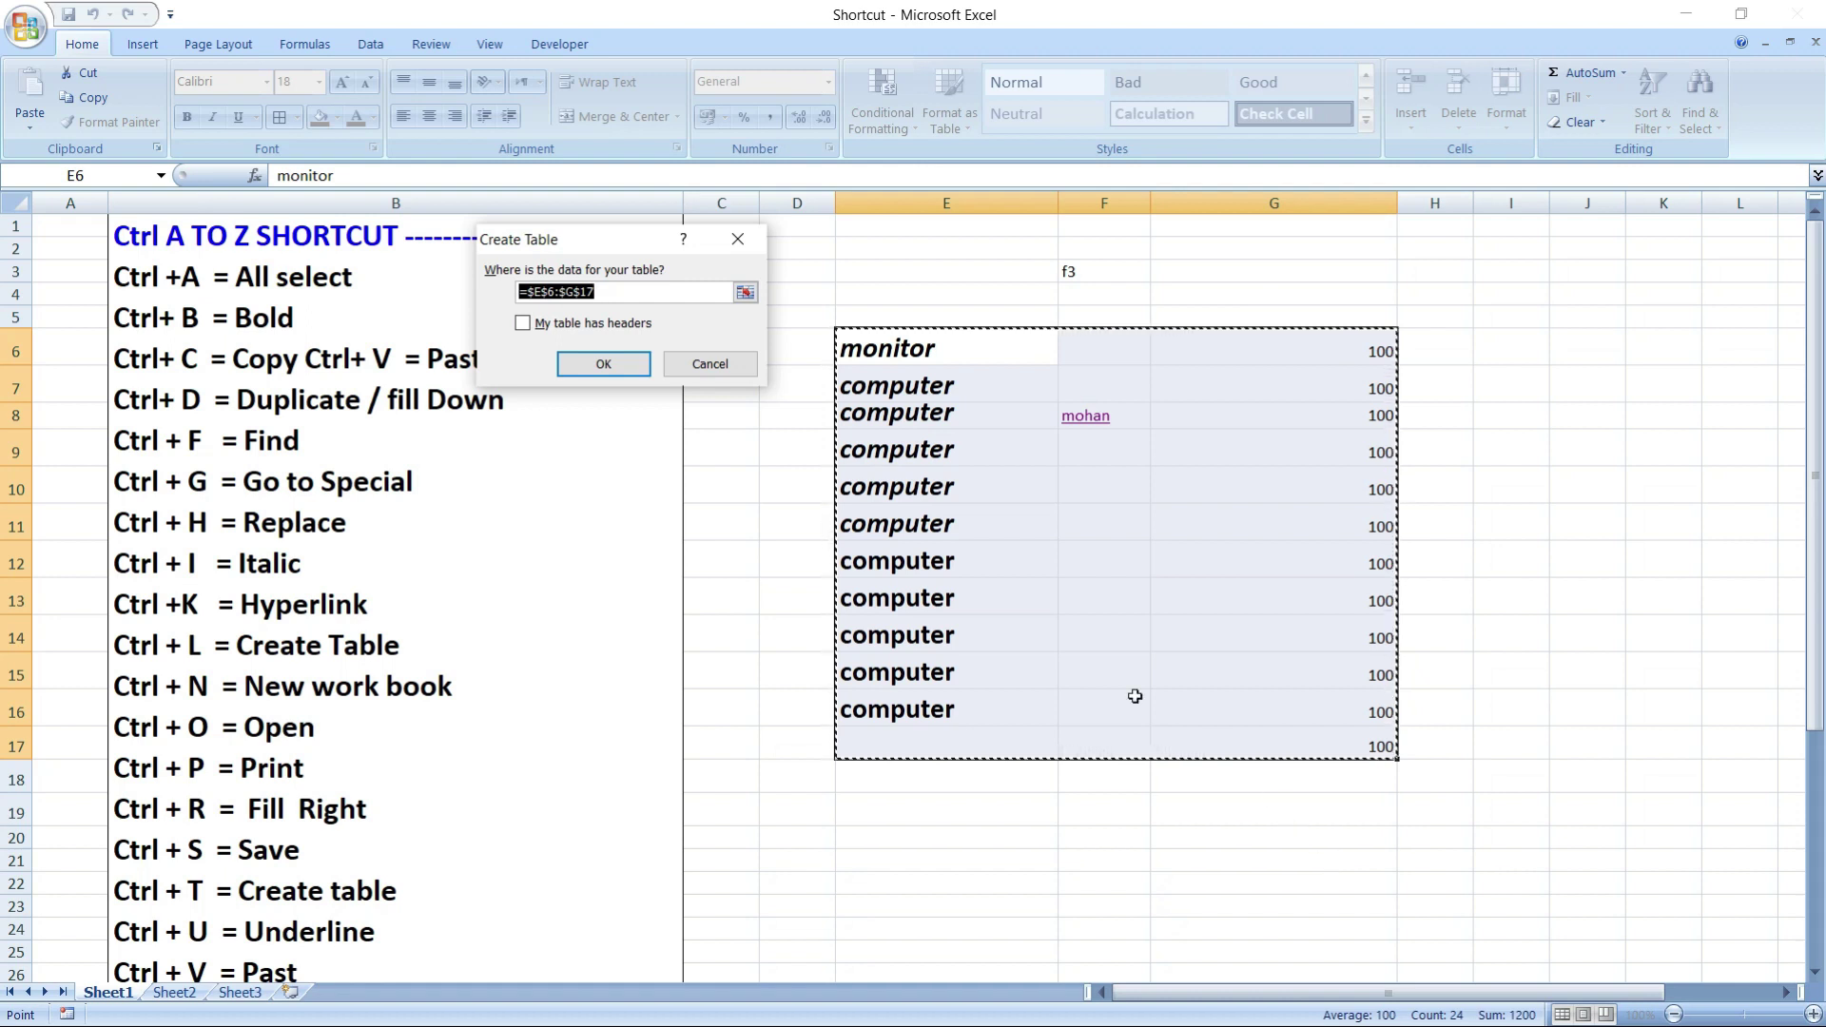
pyautogui.click(601, 364)
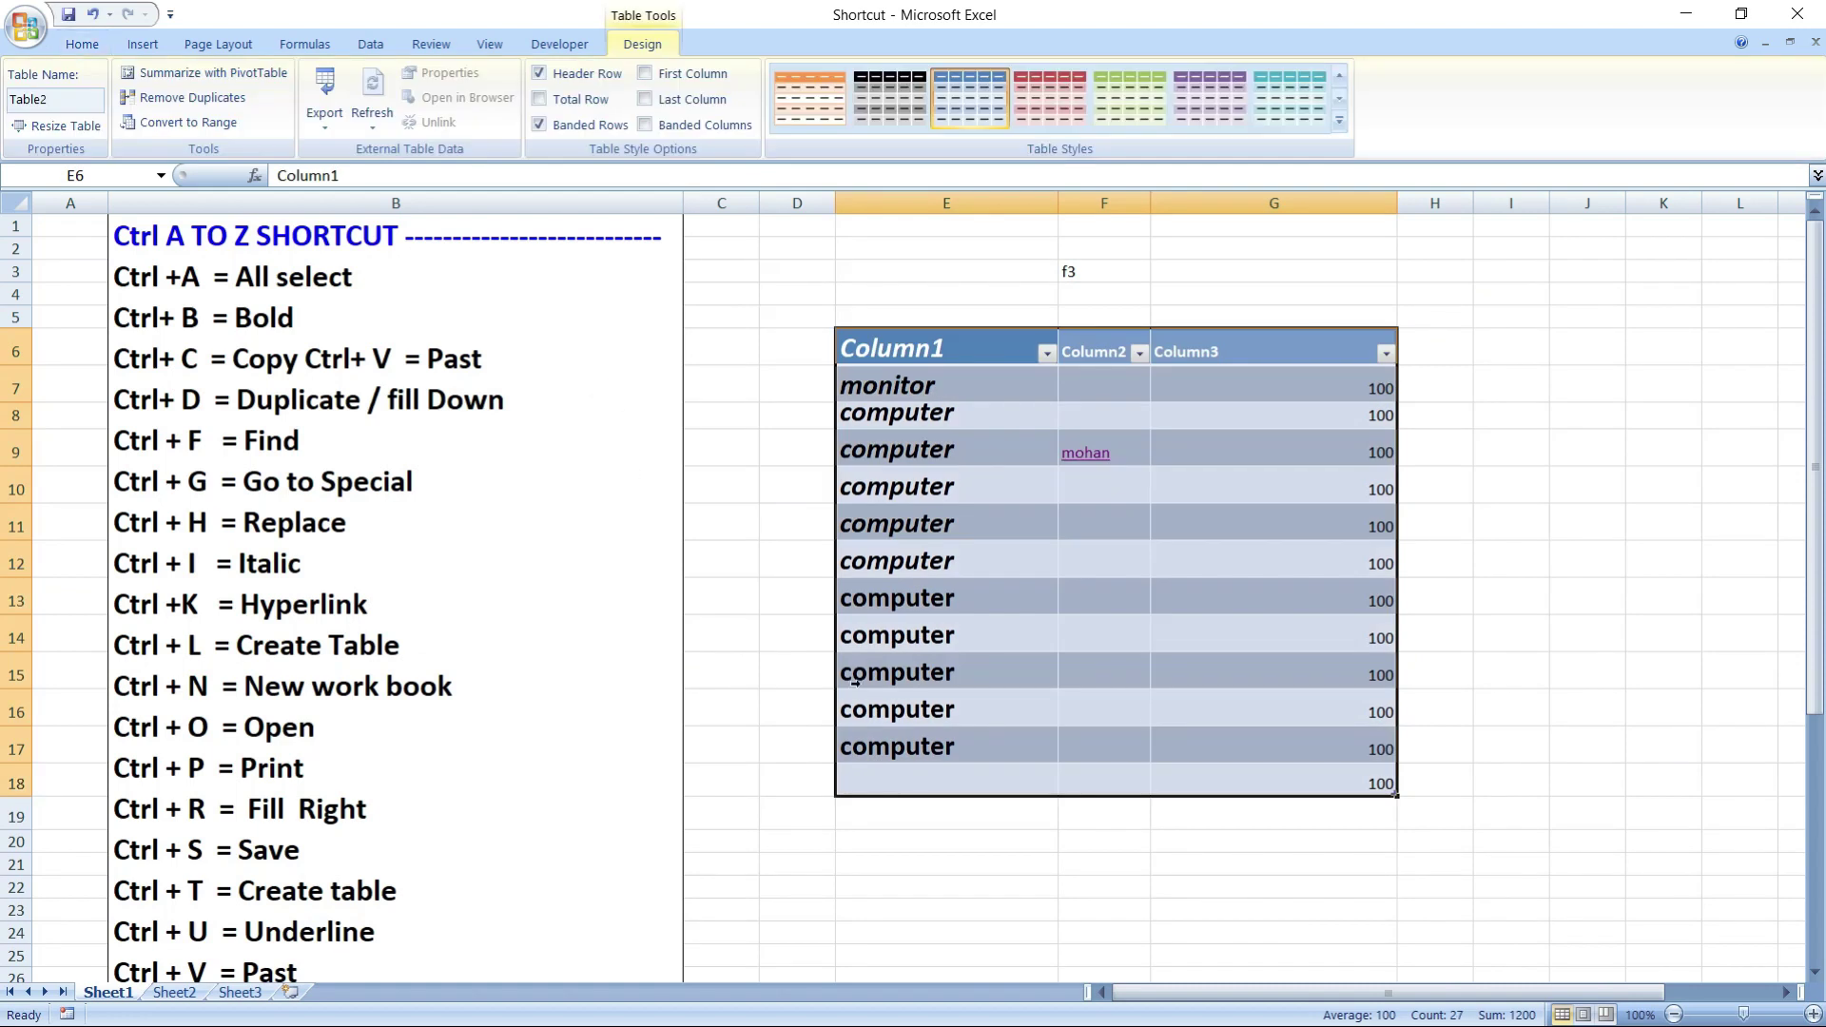
pyautogui.click(1501, 487)
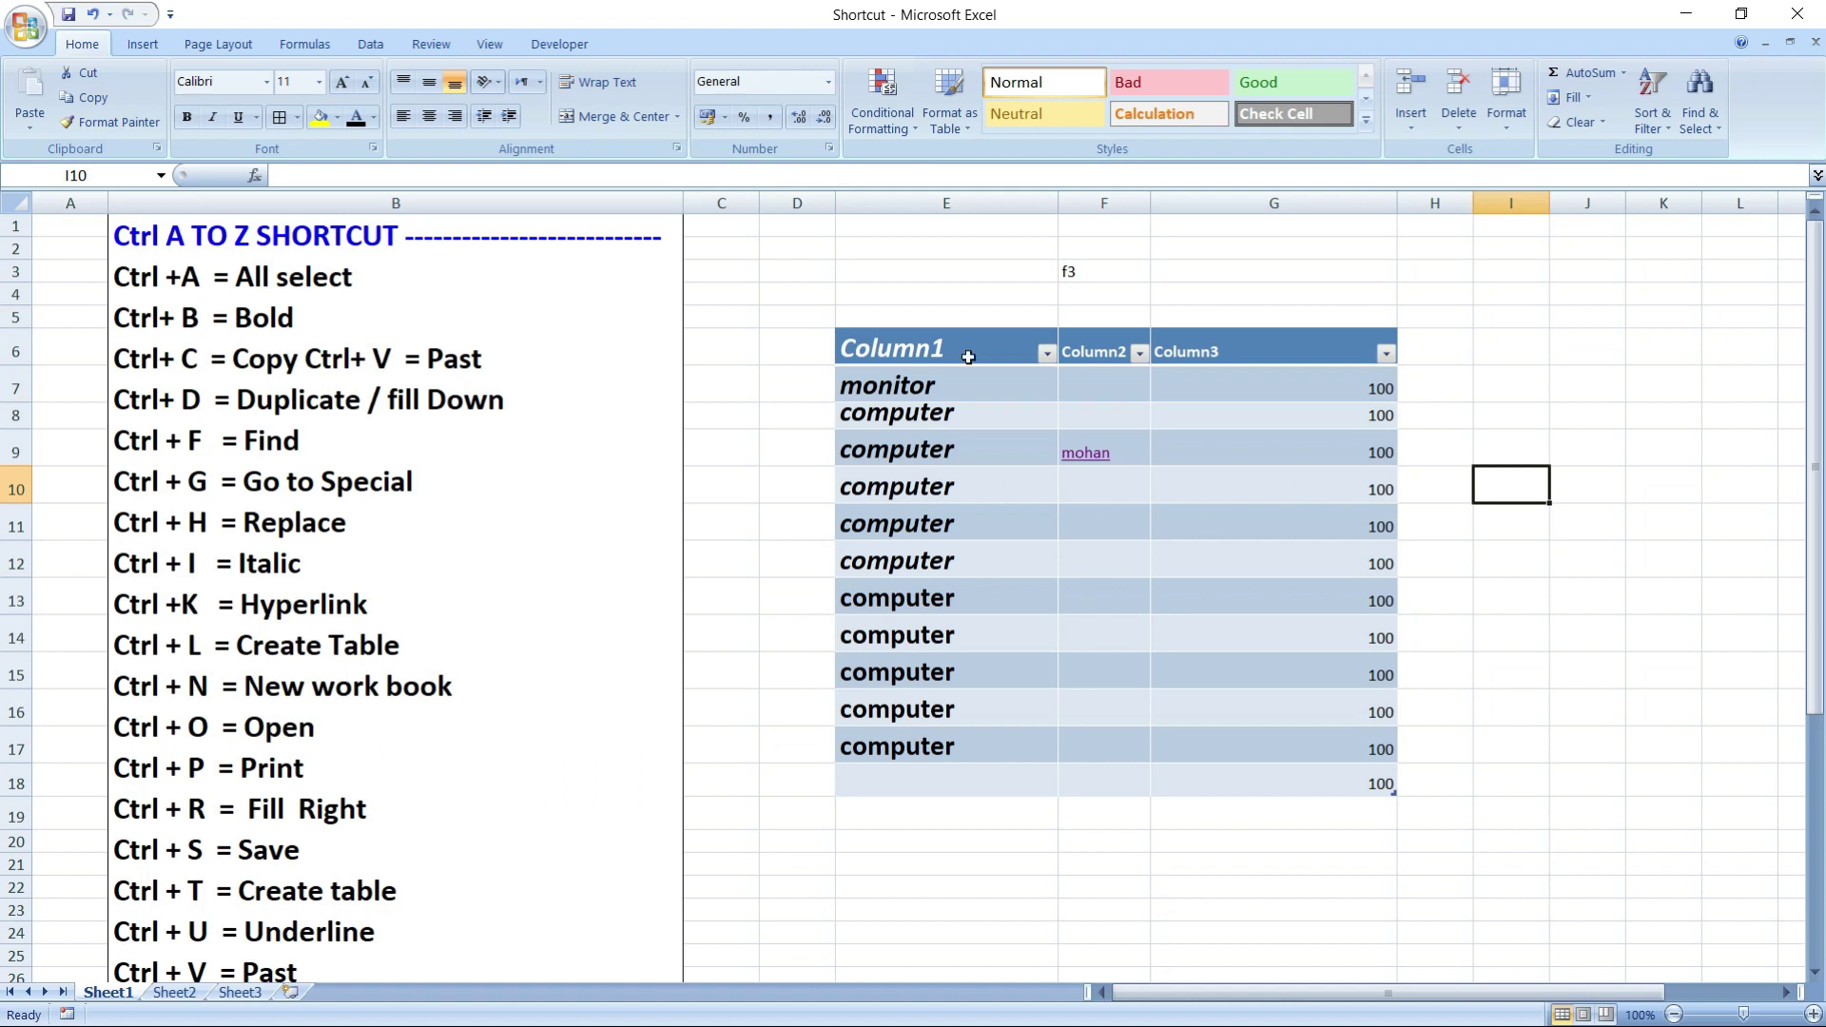
pyautogui.hotkey('ctrl', 'z')
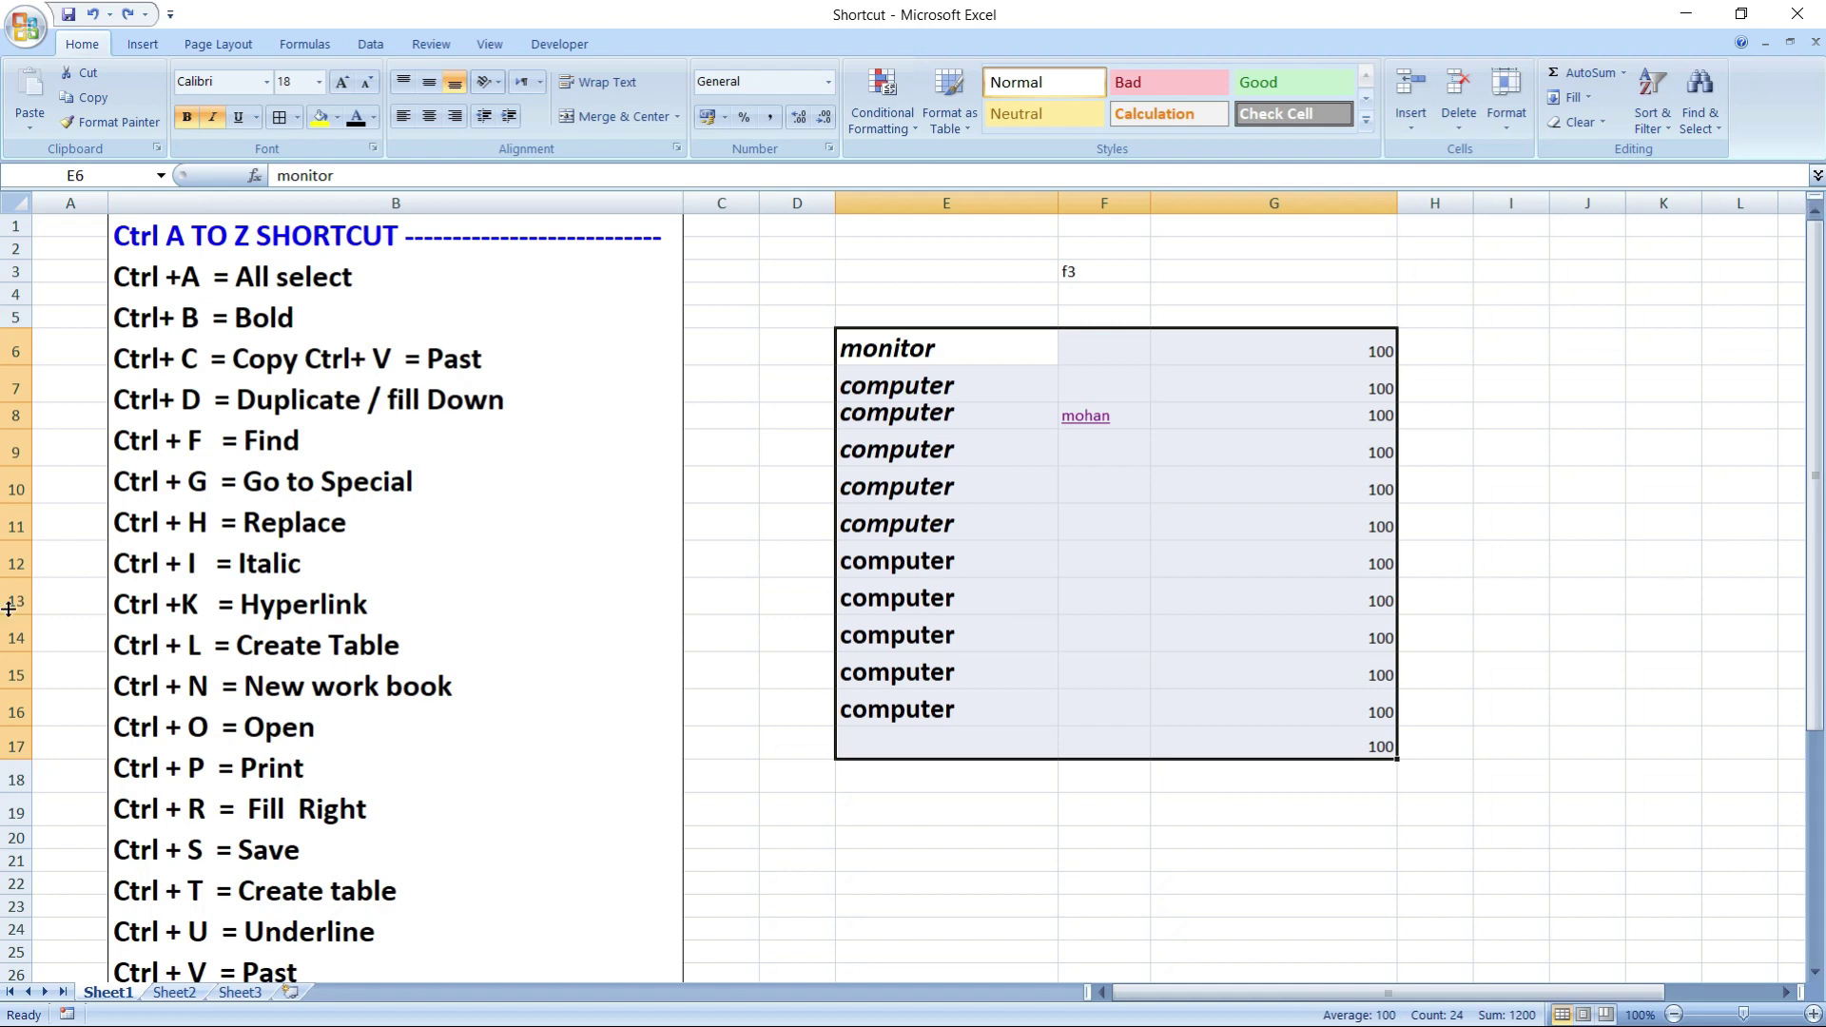
pyautogui.click(125, 685)
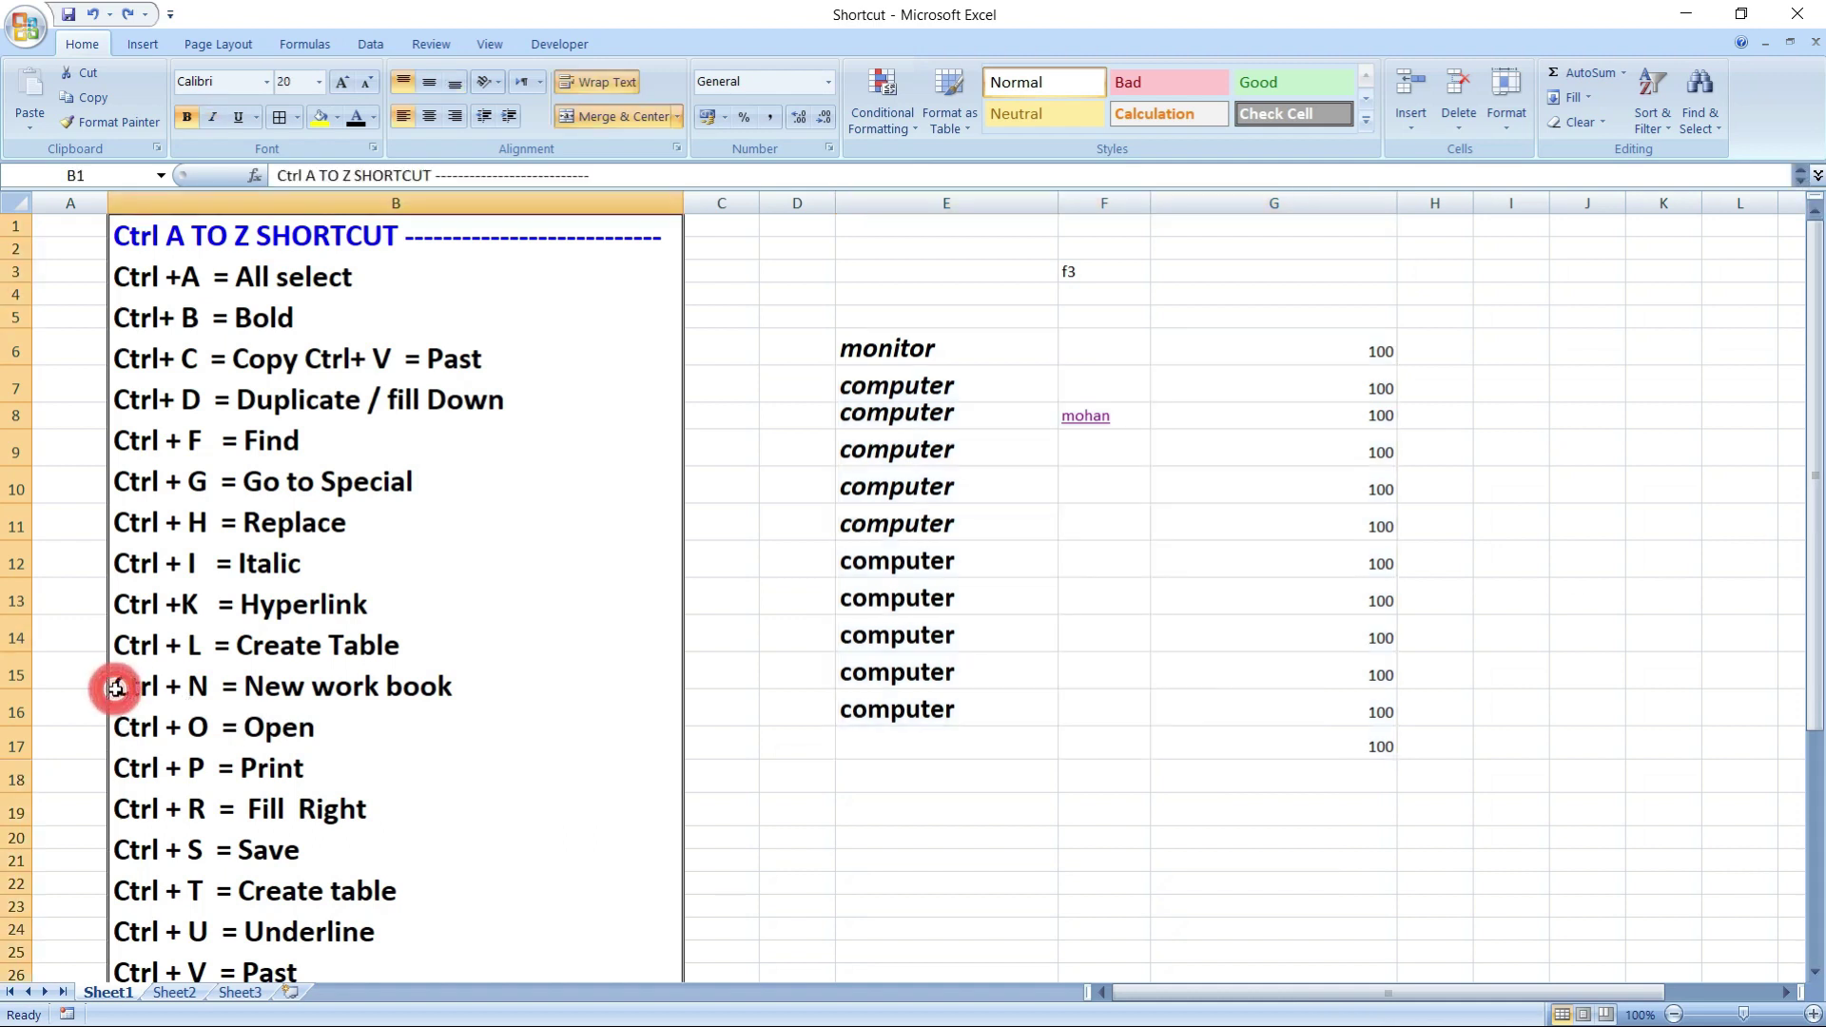
pyautogui.doubleClick(113, 686)
pyautogui.moveTo(113, 686); pyautogui.dragTo(451, 687)
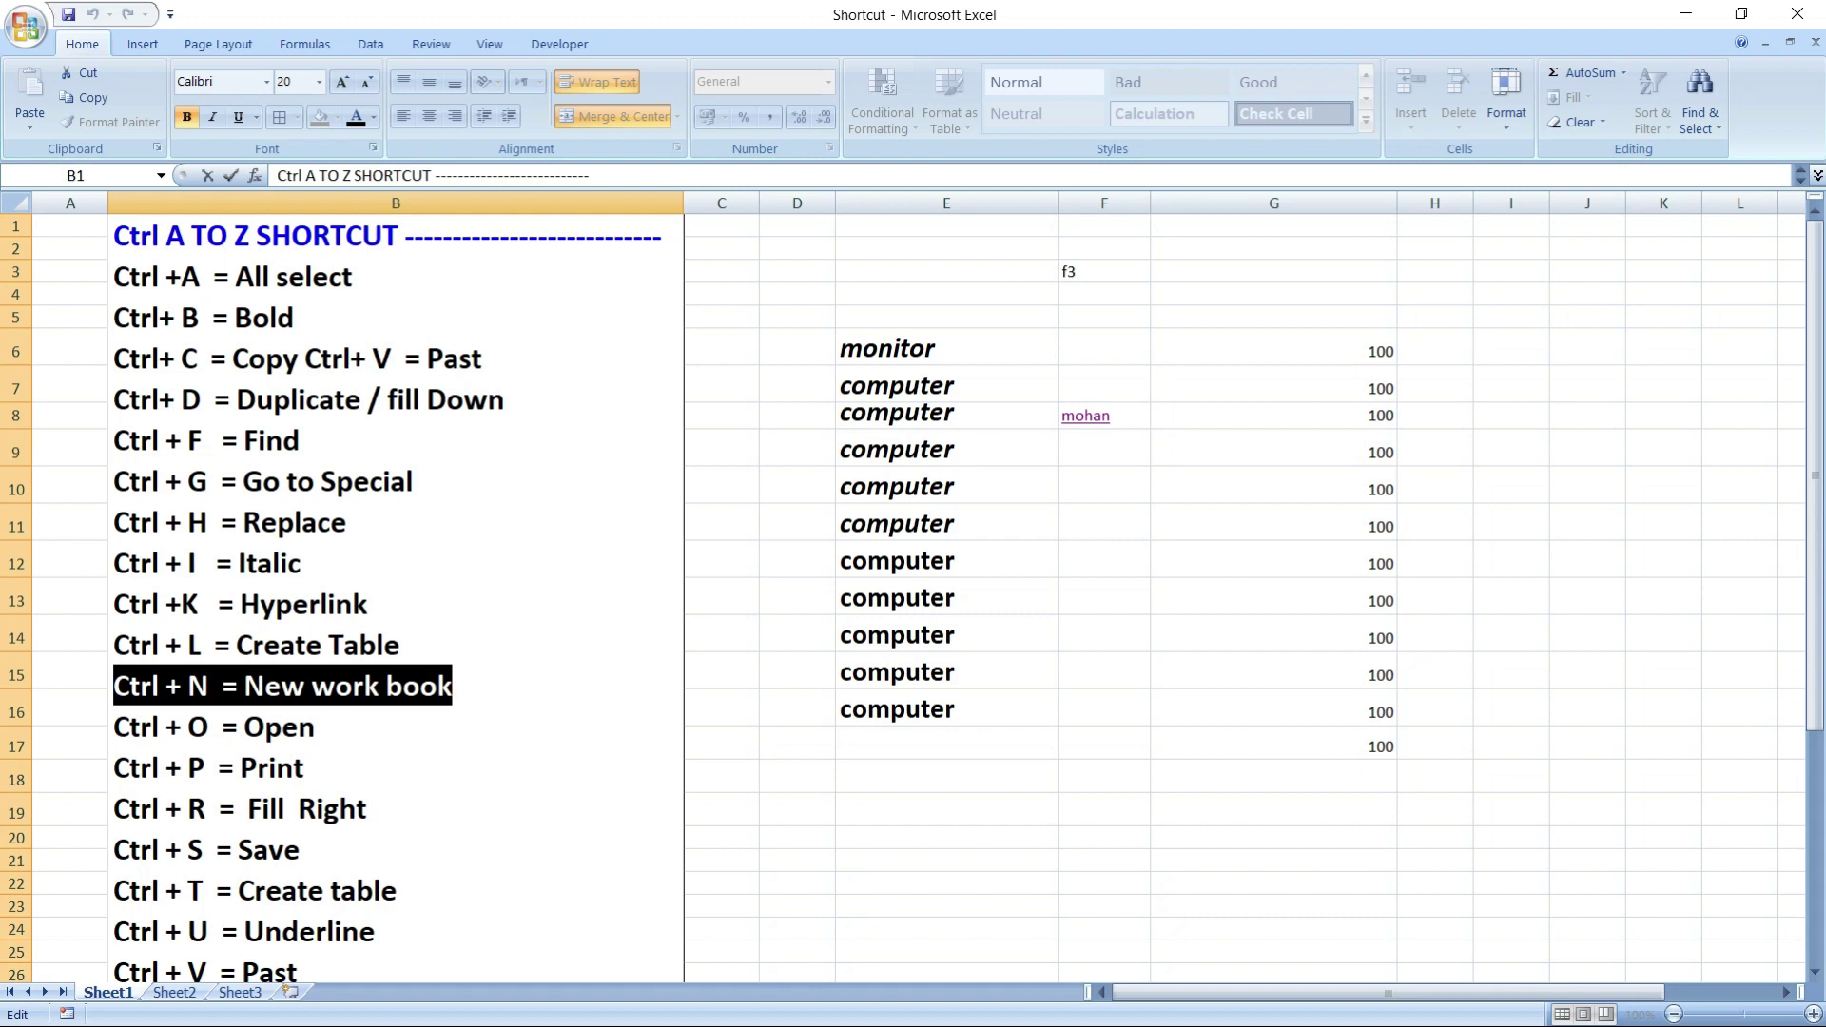
pyautogui.click(1136, 527)
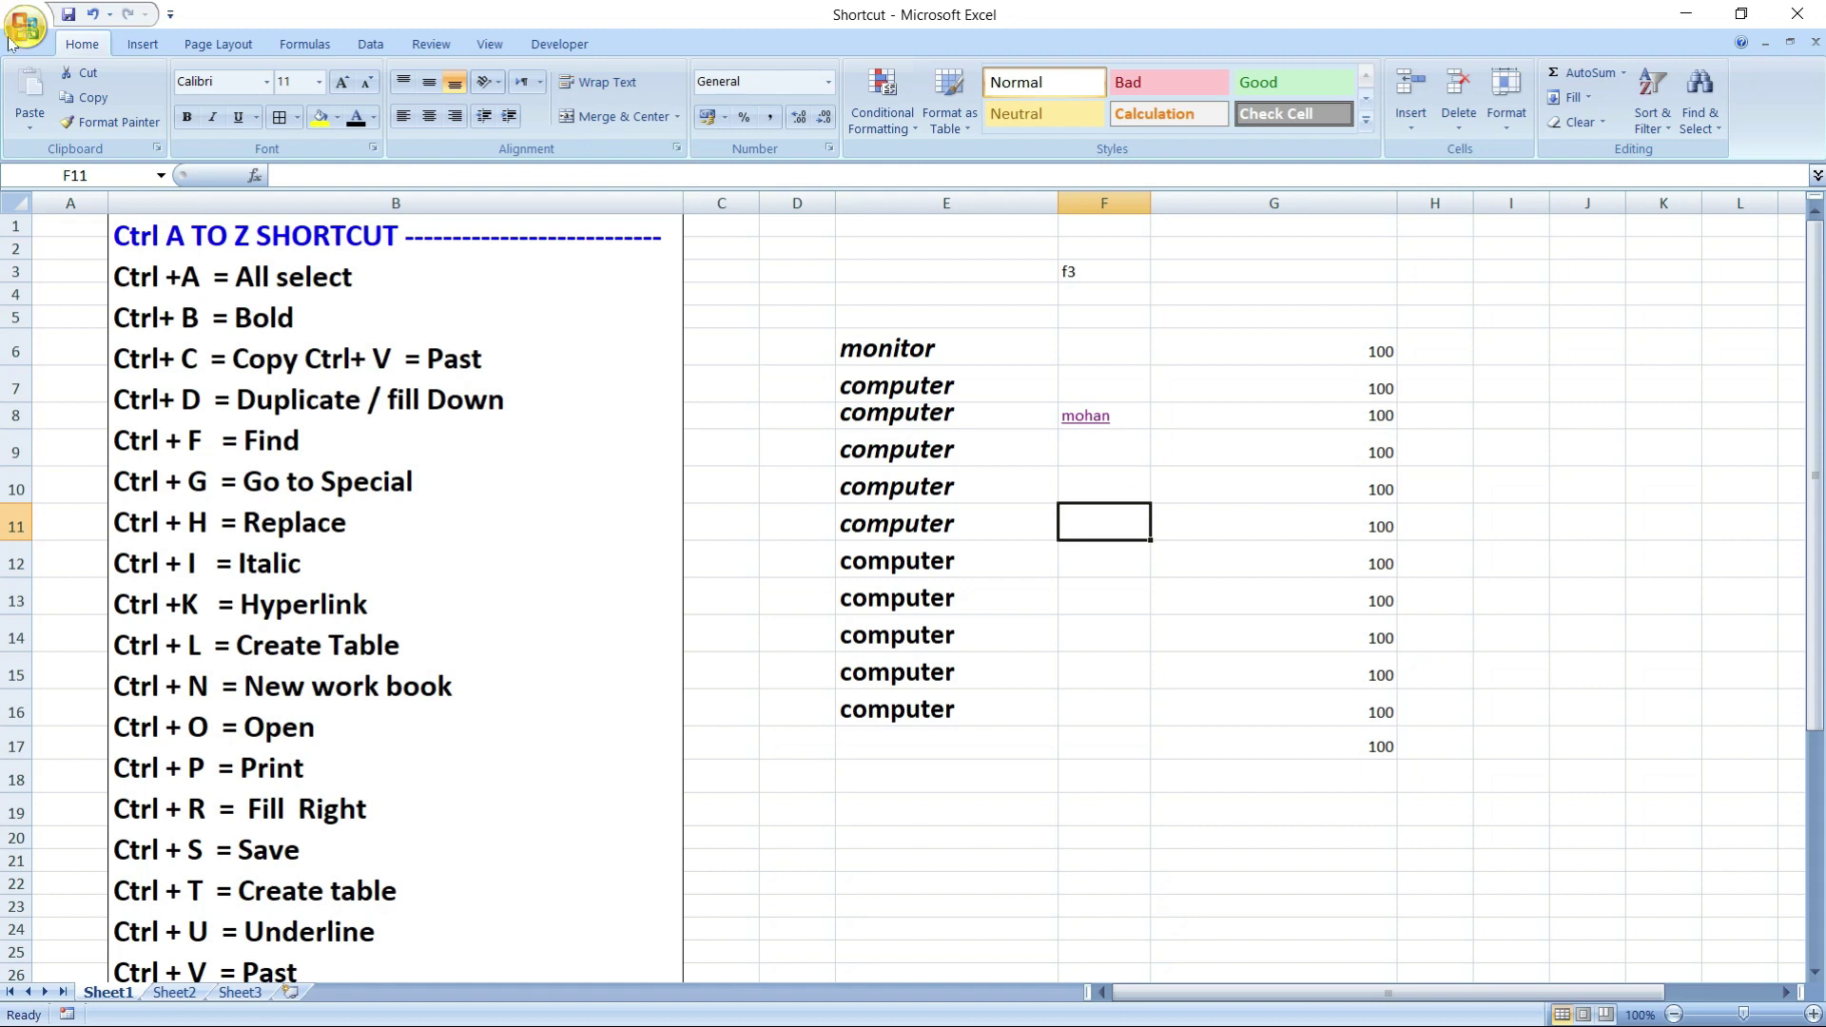
pyautogui.click(21, 36)
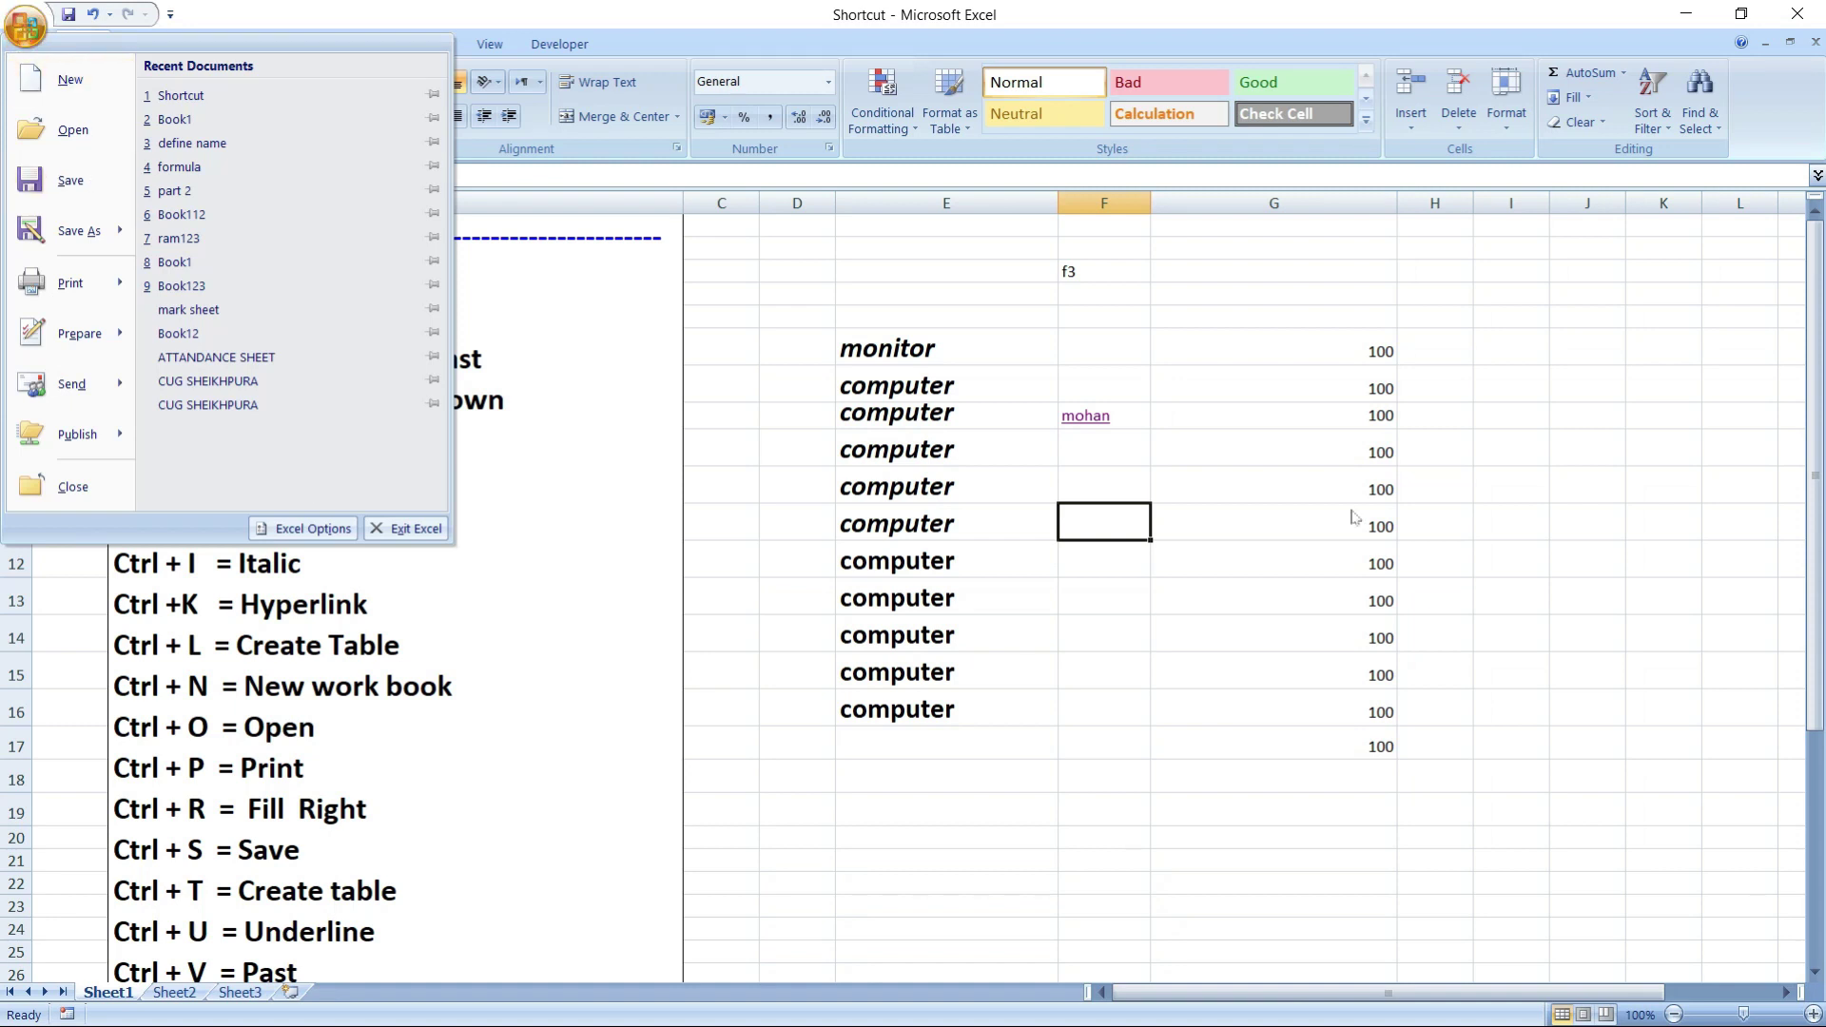
pyautogui.click(1229, 445)
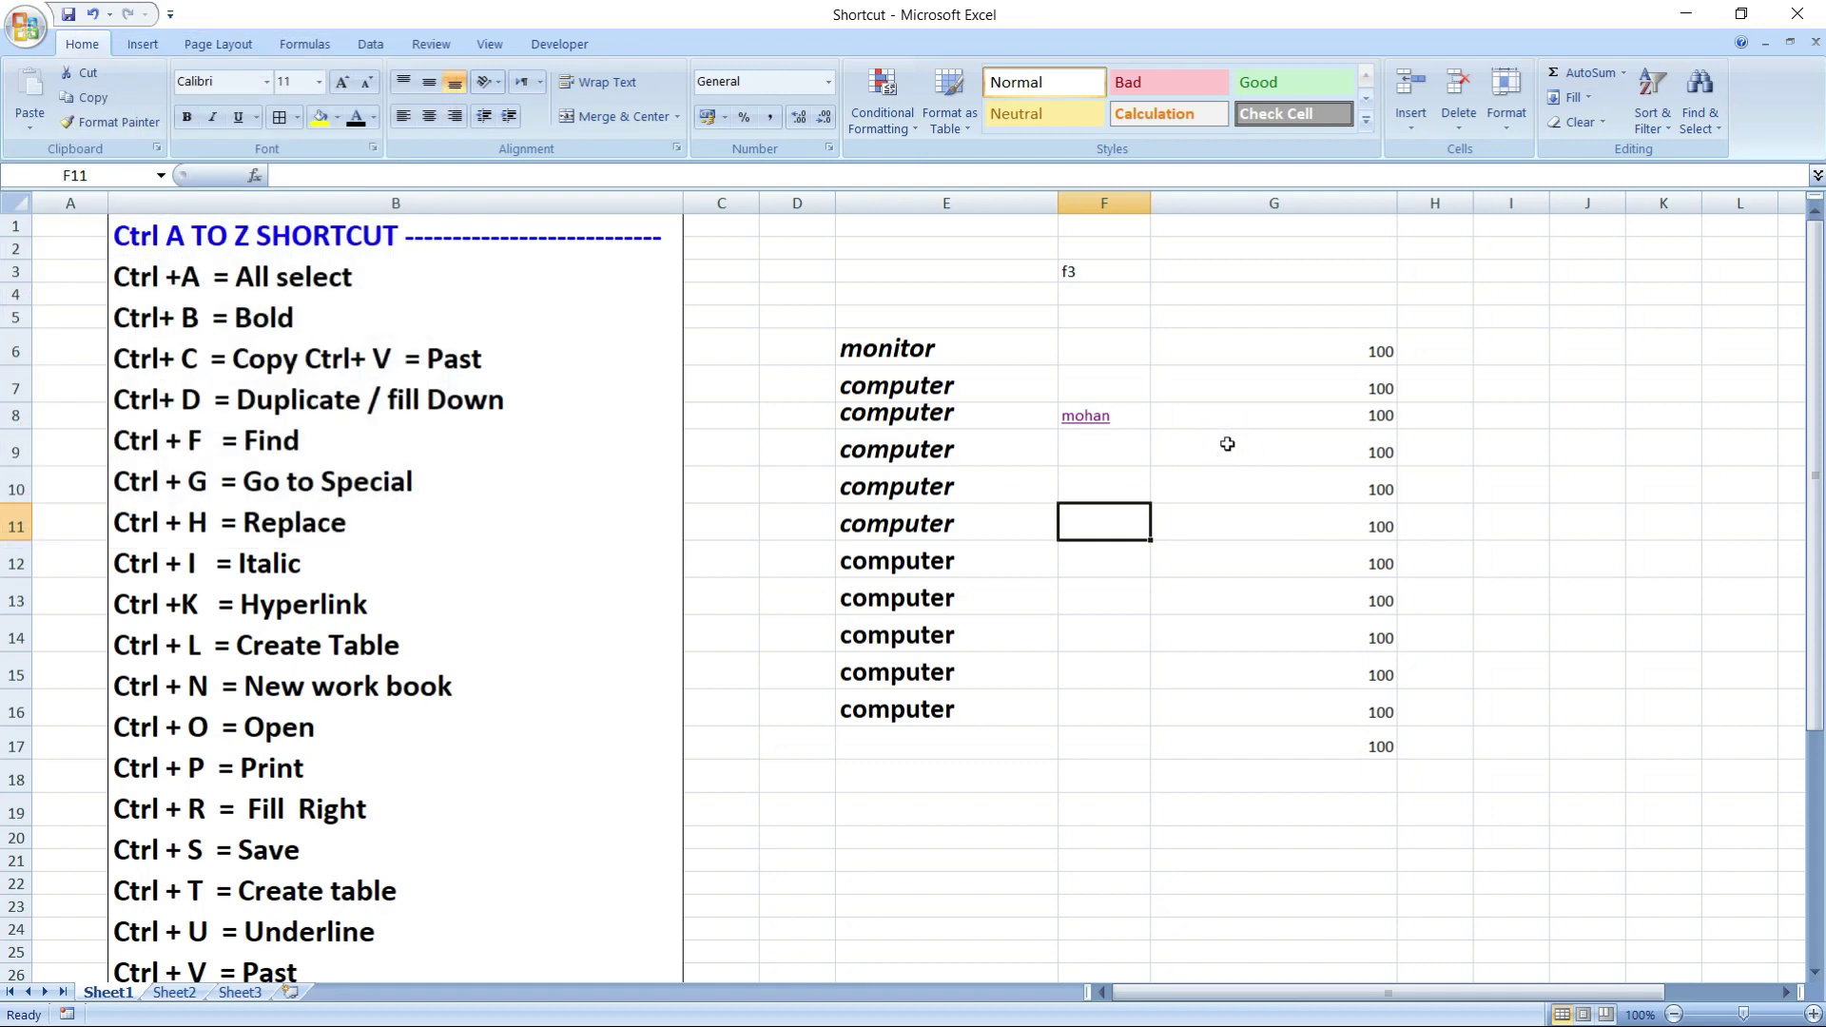
pyautogui.hotkey('ctrl', 'n')
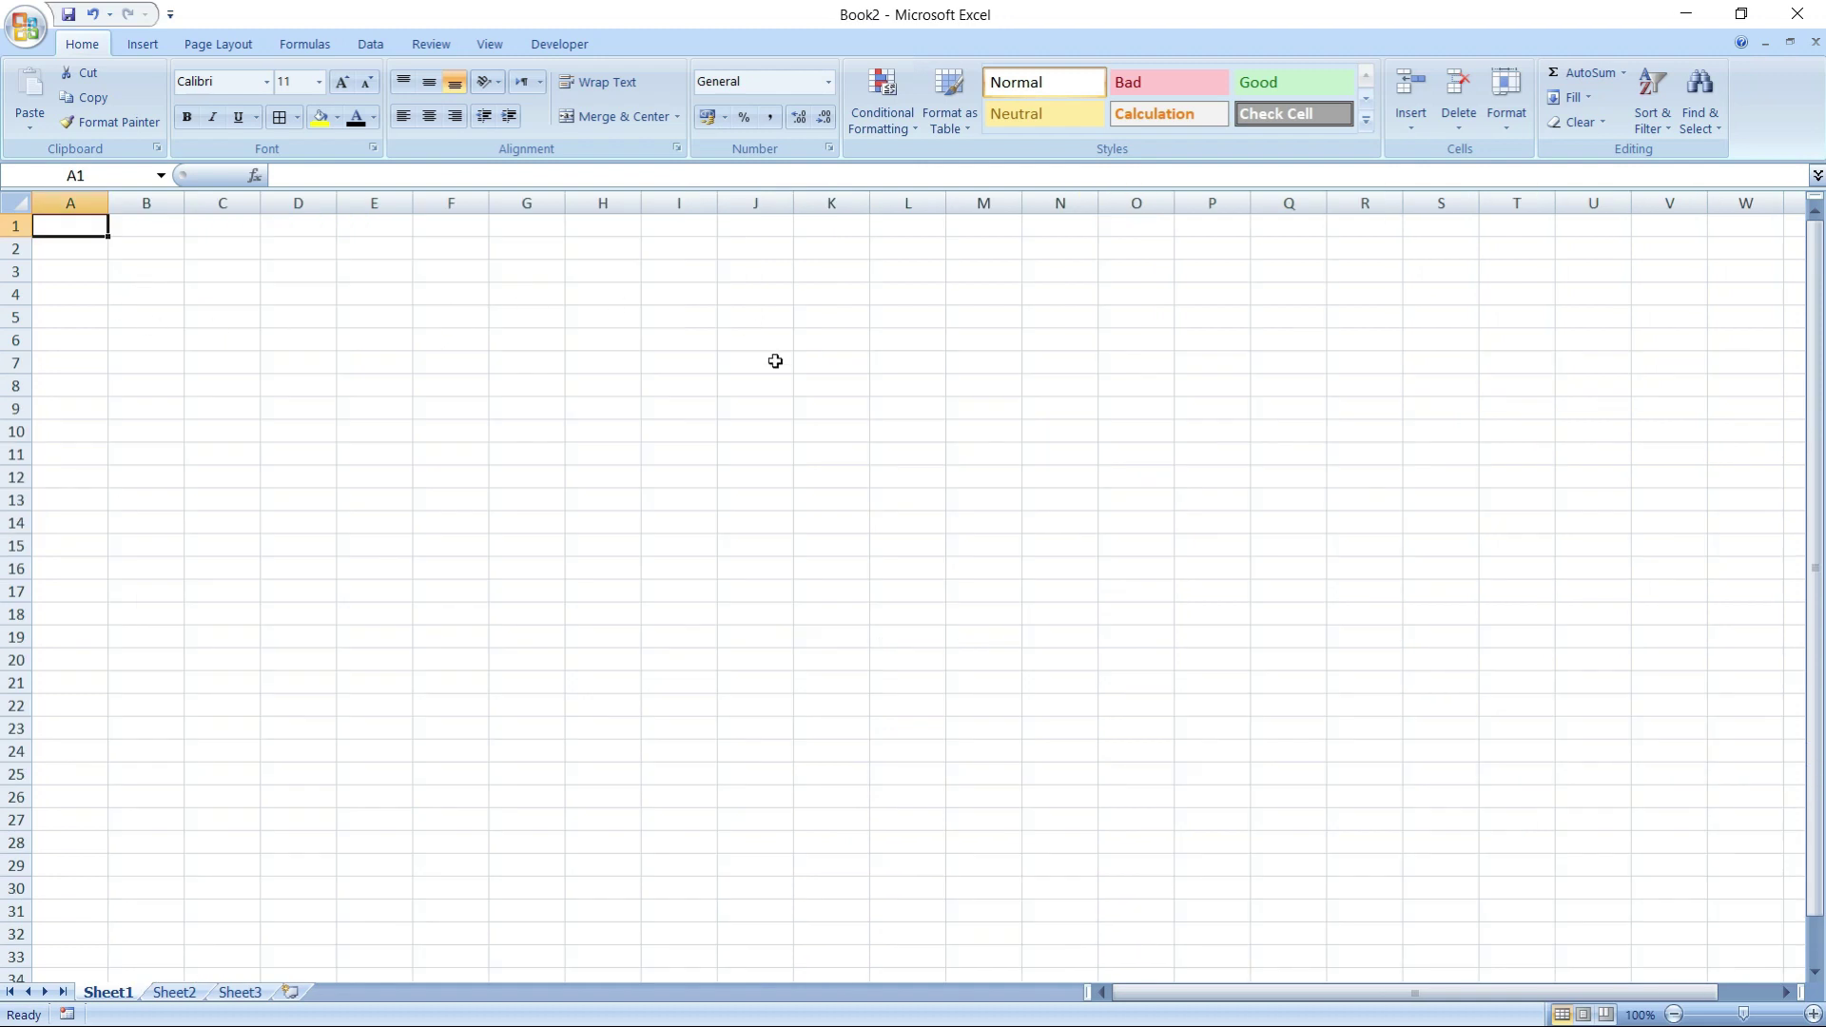
pyautogui.click(182, 994)
pyautogui.click(237, 995)
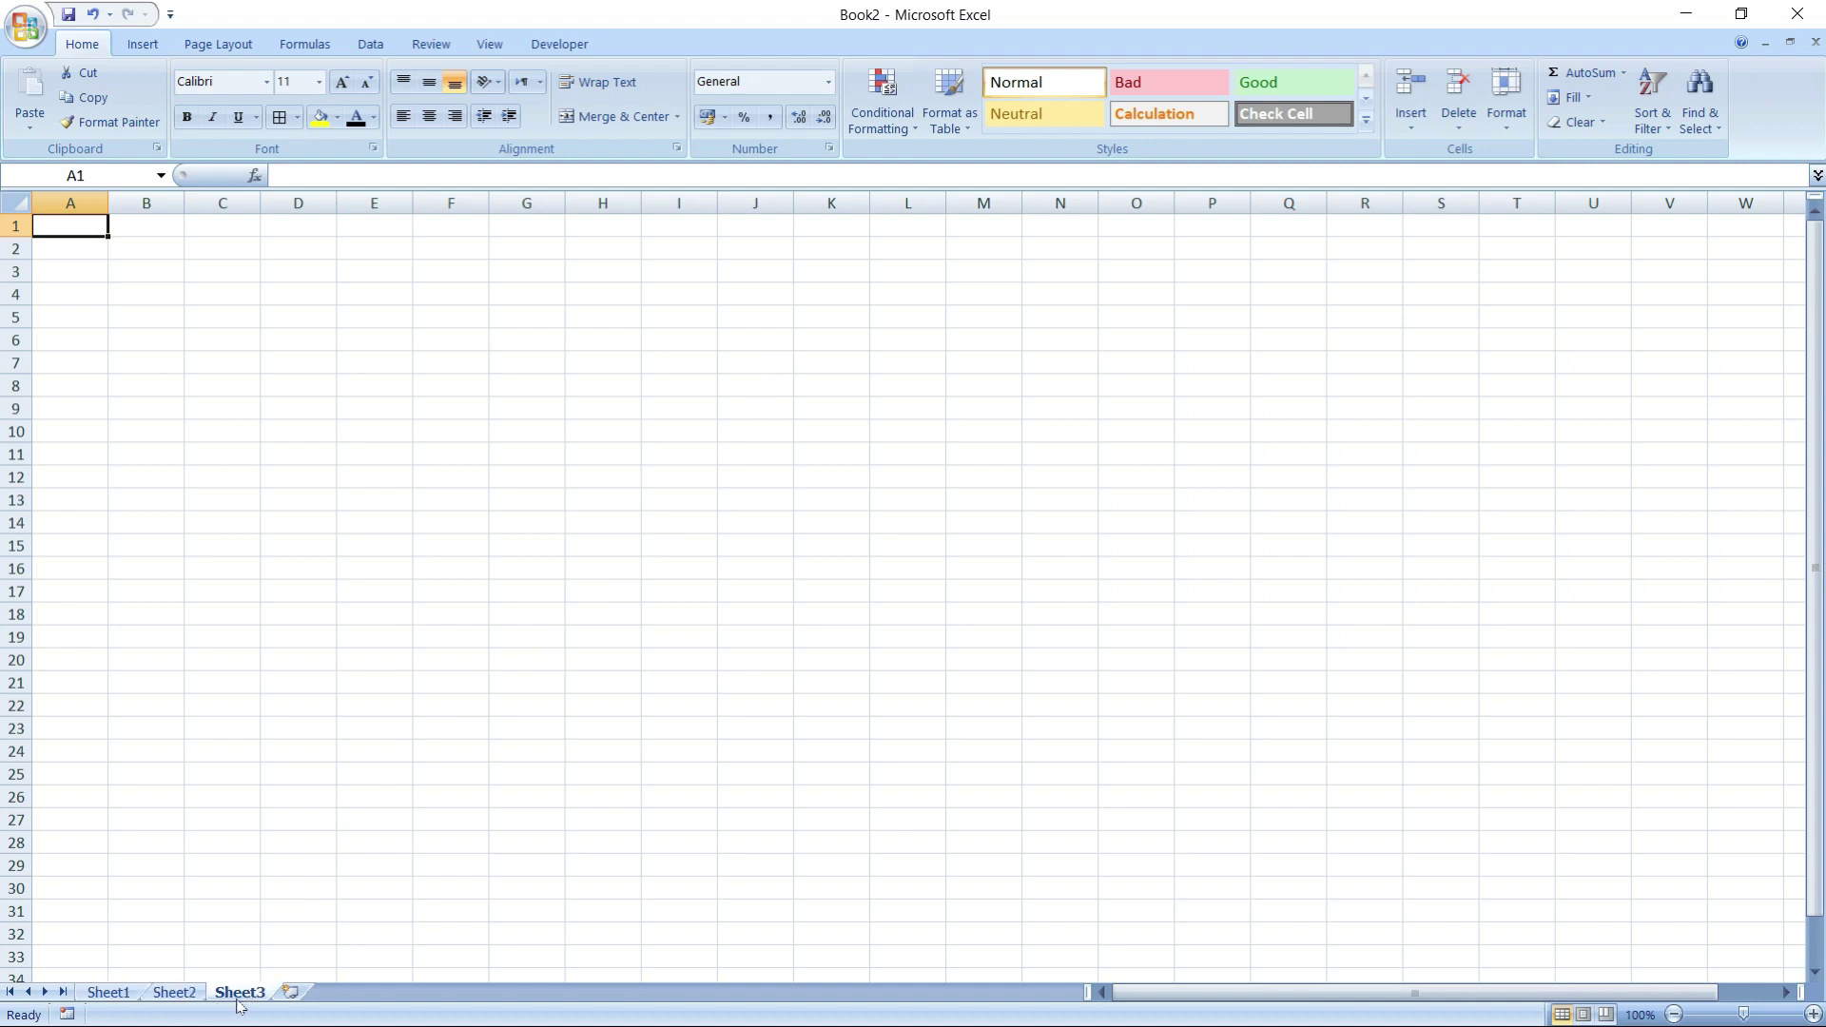
pyautogui.click(109, 993)
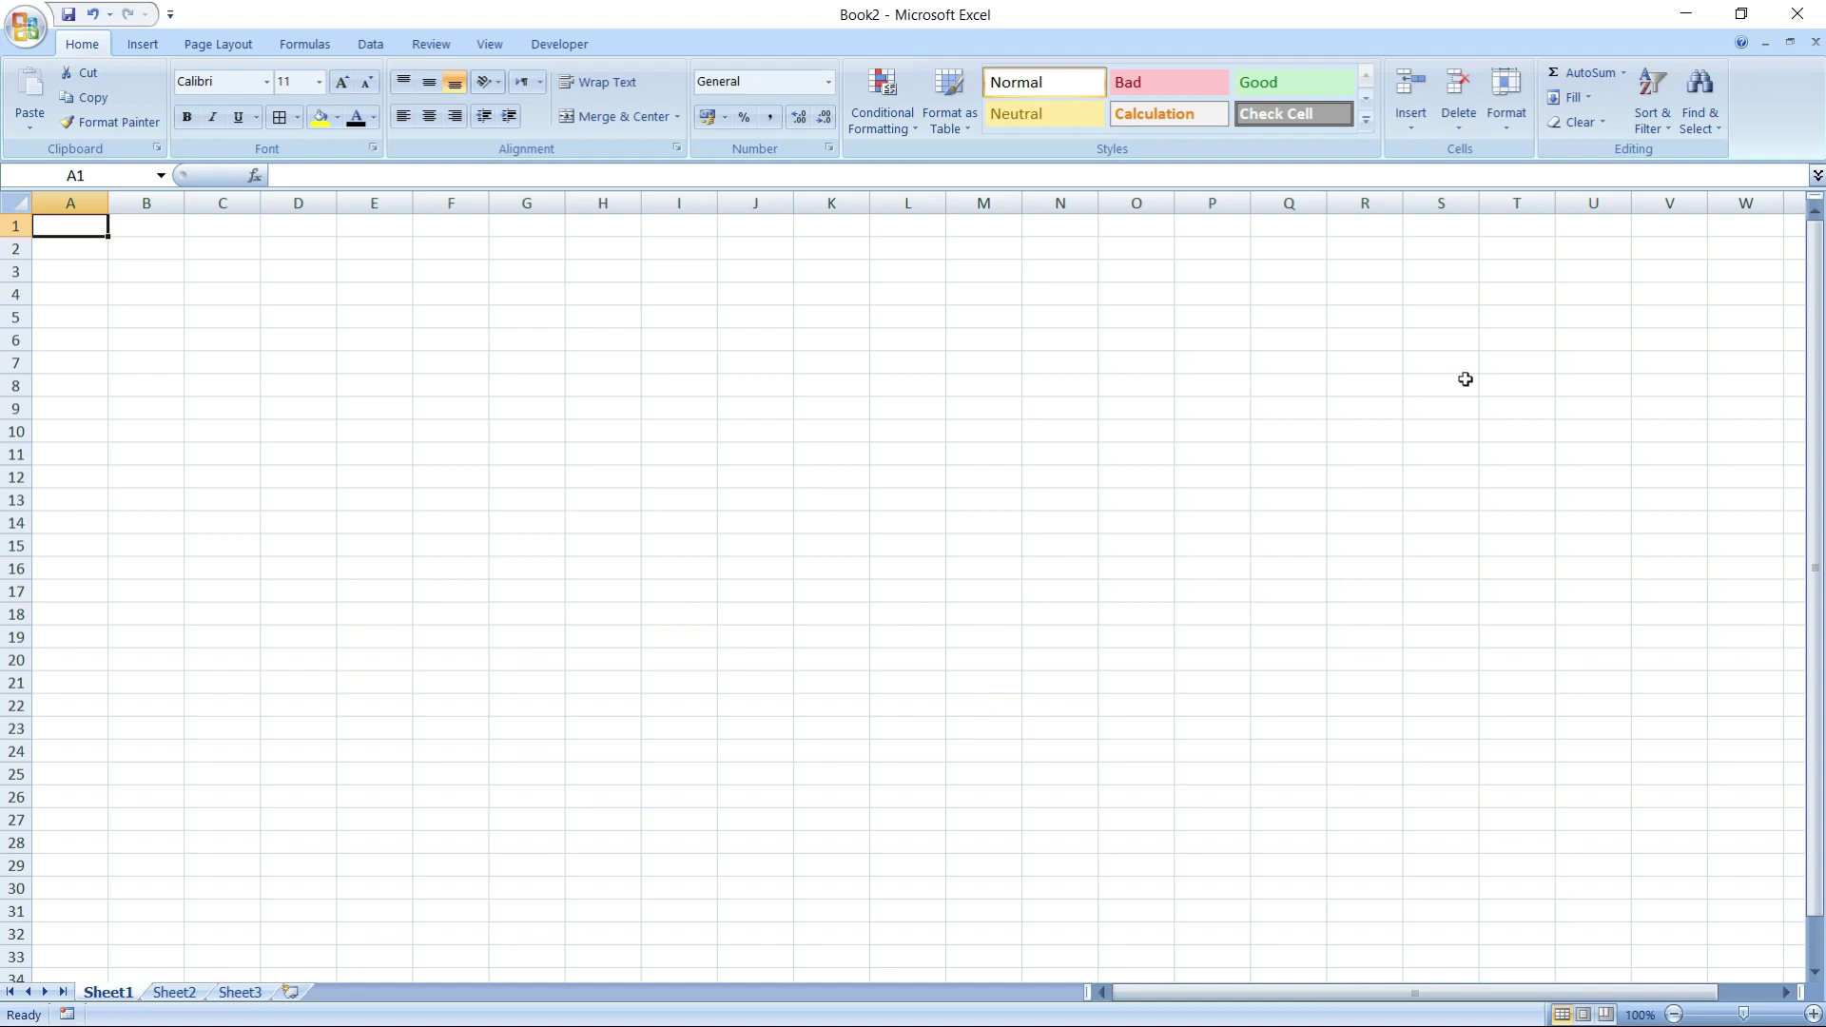
pyautogui.click(1796, 13)
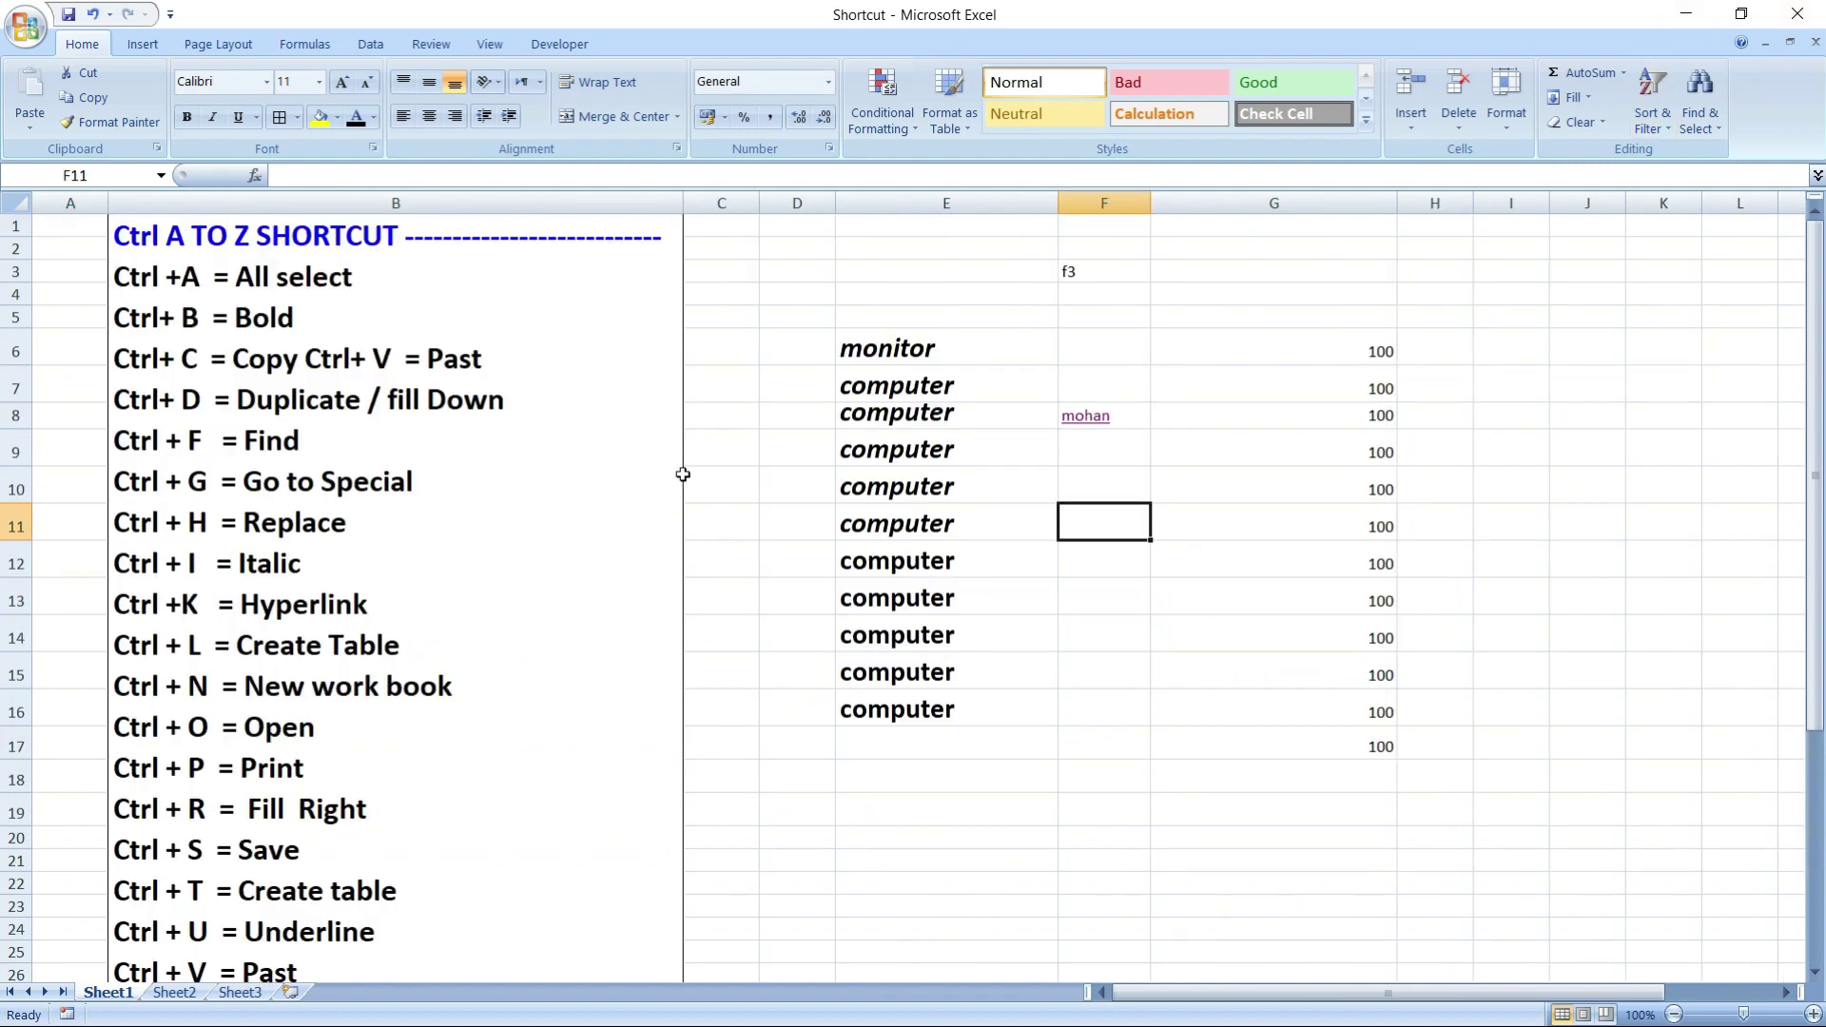
pyautogui.doubleClick(115, 727)
pyautogui.moveTo(115, 728); pyautogui.dragTo(315, 727)
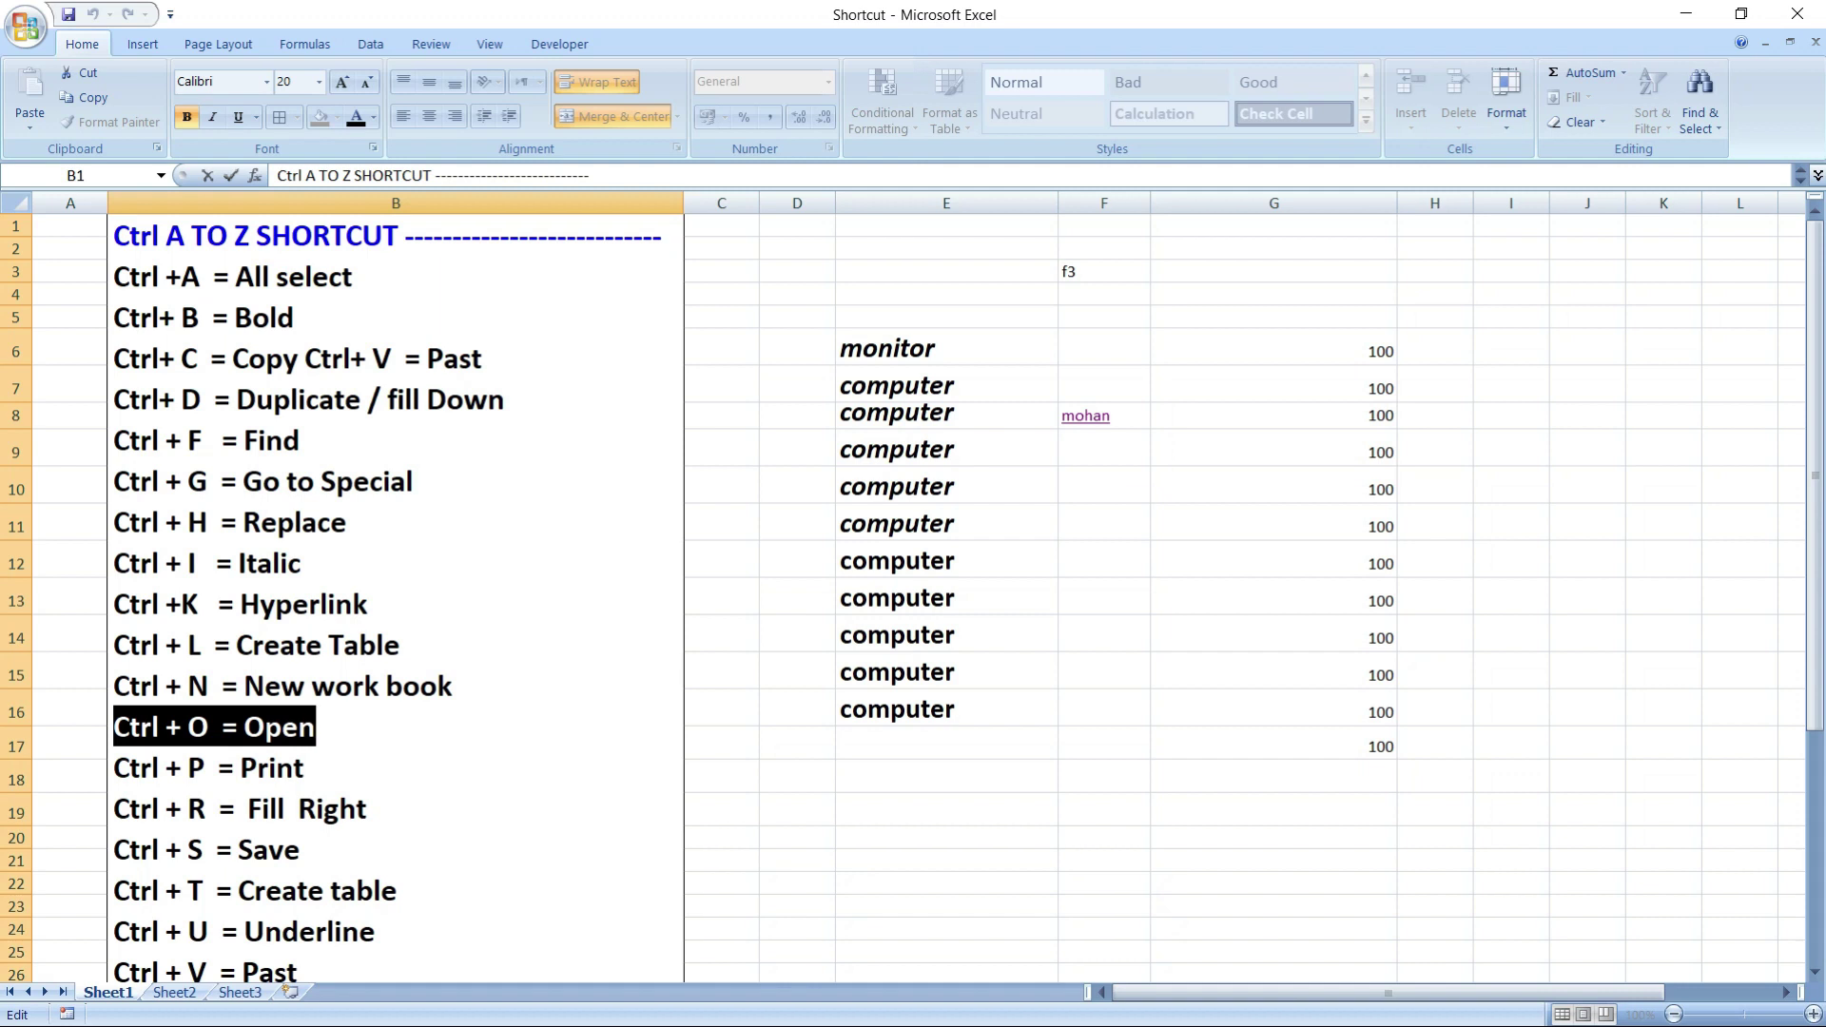
pyautogui.click(998, 492)
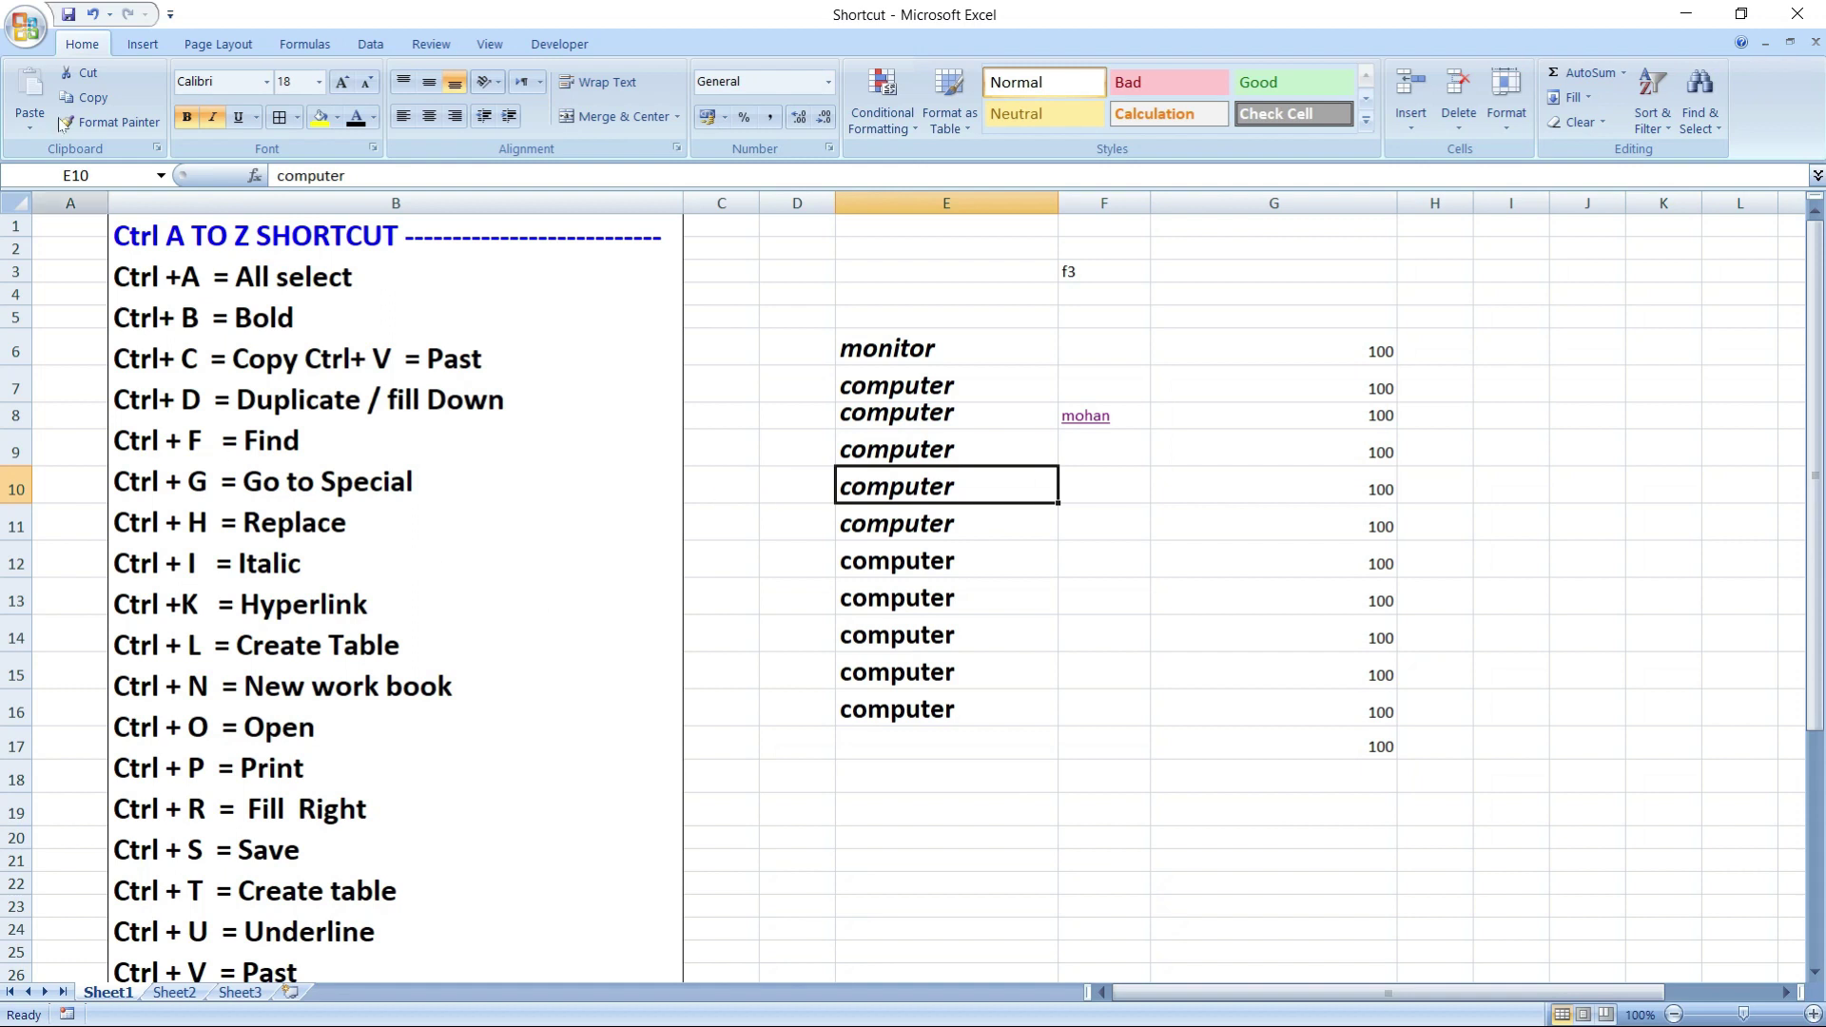
pyautogui.click(42, 34)
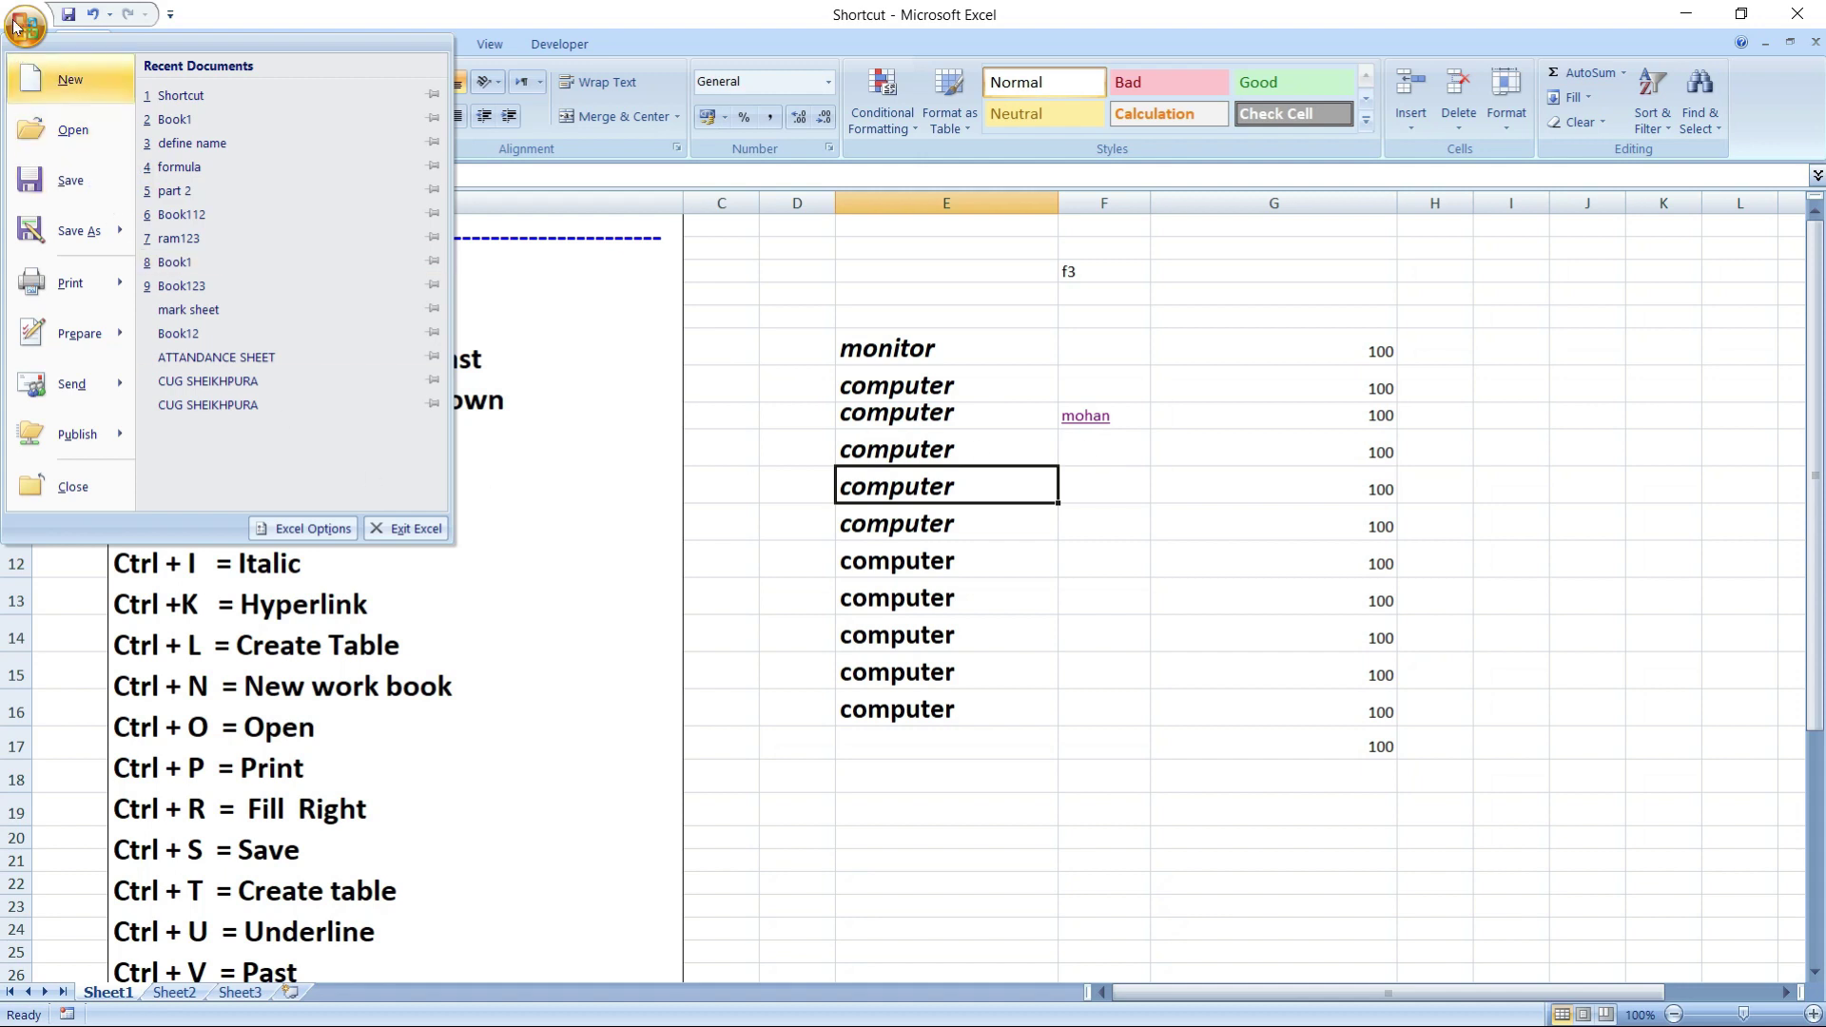
pyautogui.click(1124, 431)
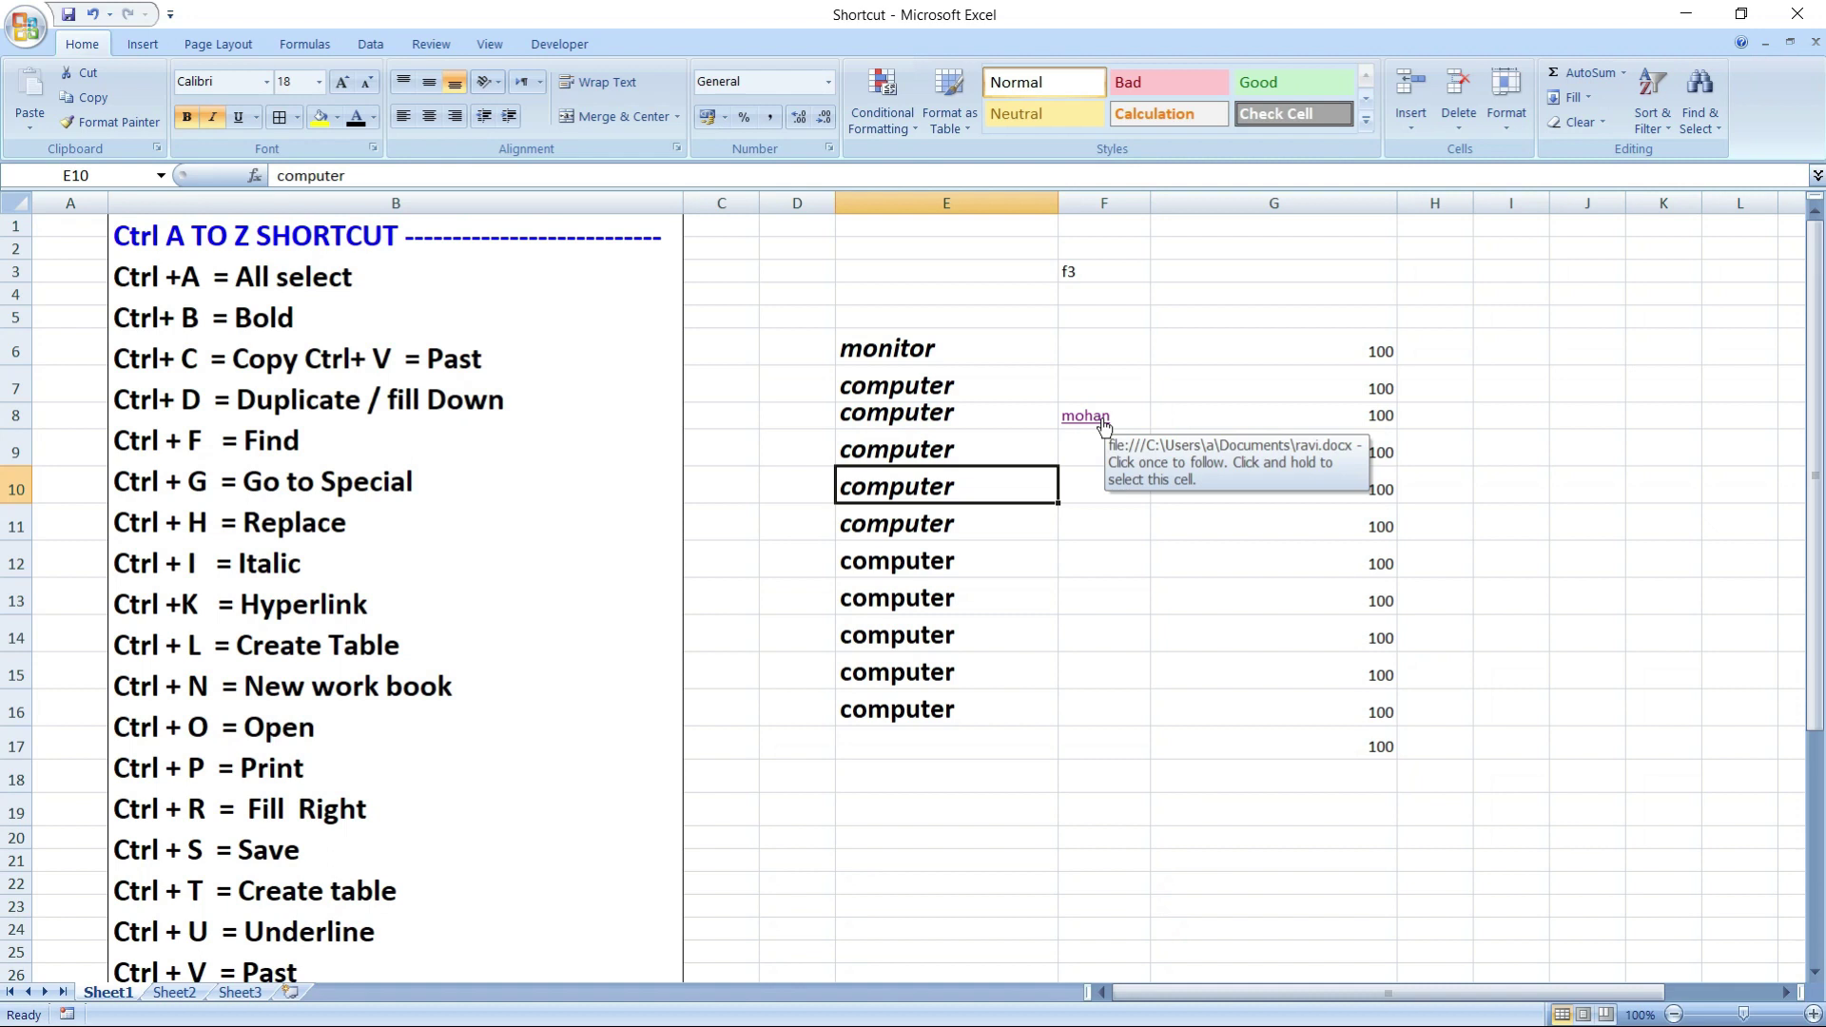
pyautogui.click(1103, 425)
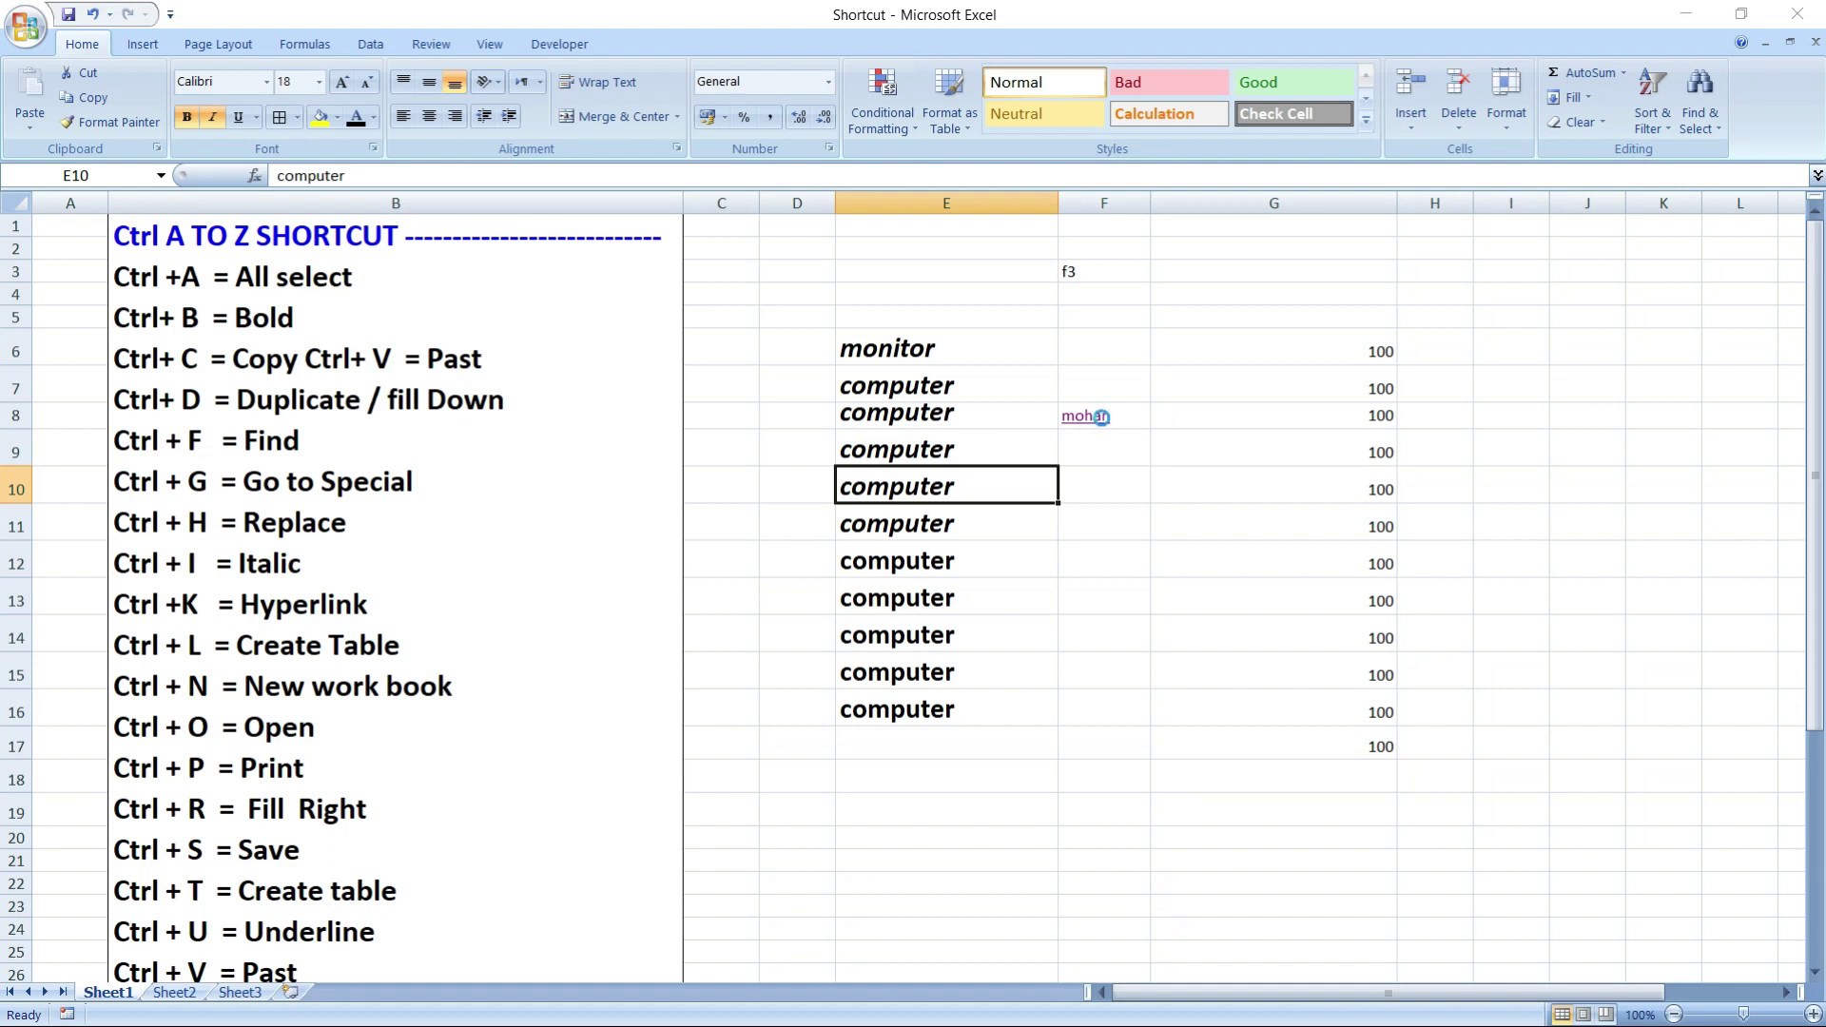
pyautogui.hotkey('ctrl', 'o')
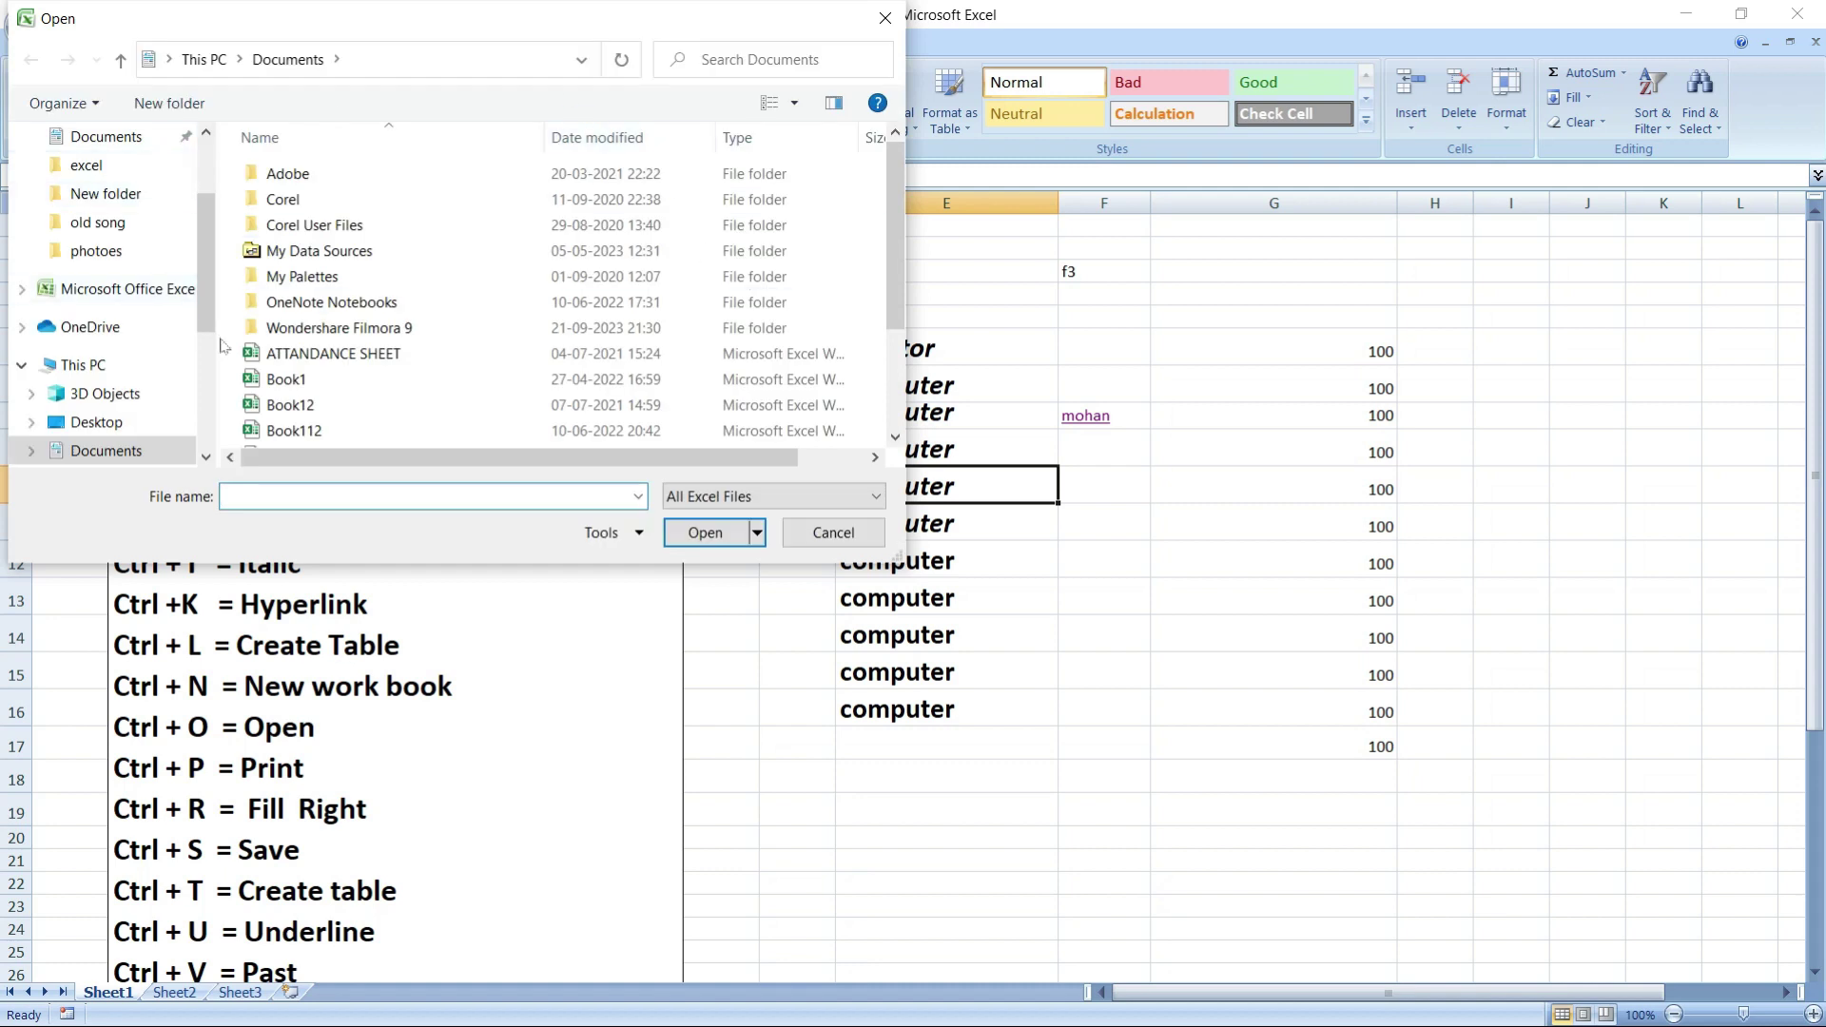
pyautogui.moveTo(901, 242); pyautogui.dragTo(898, 325)
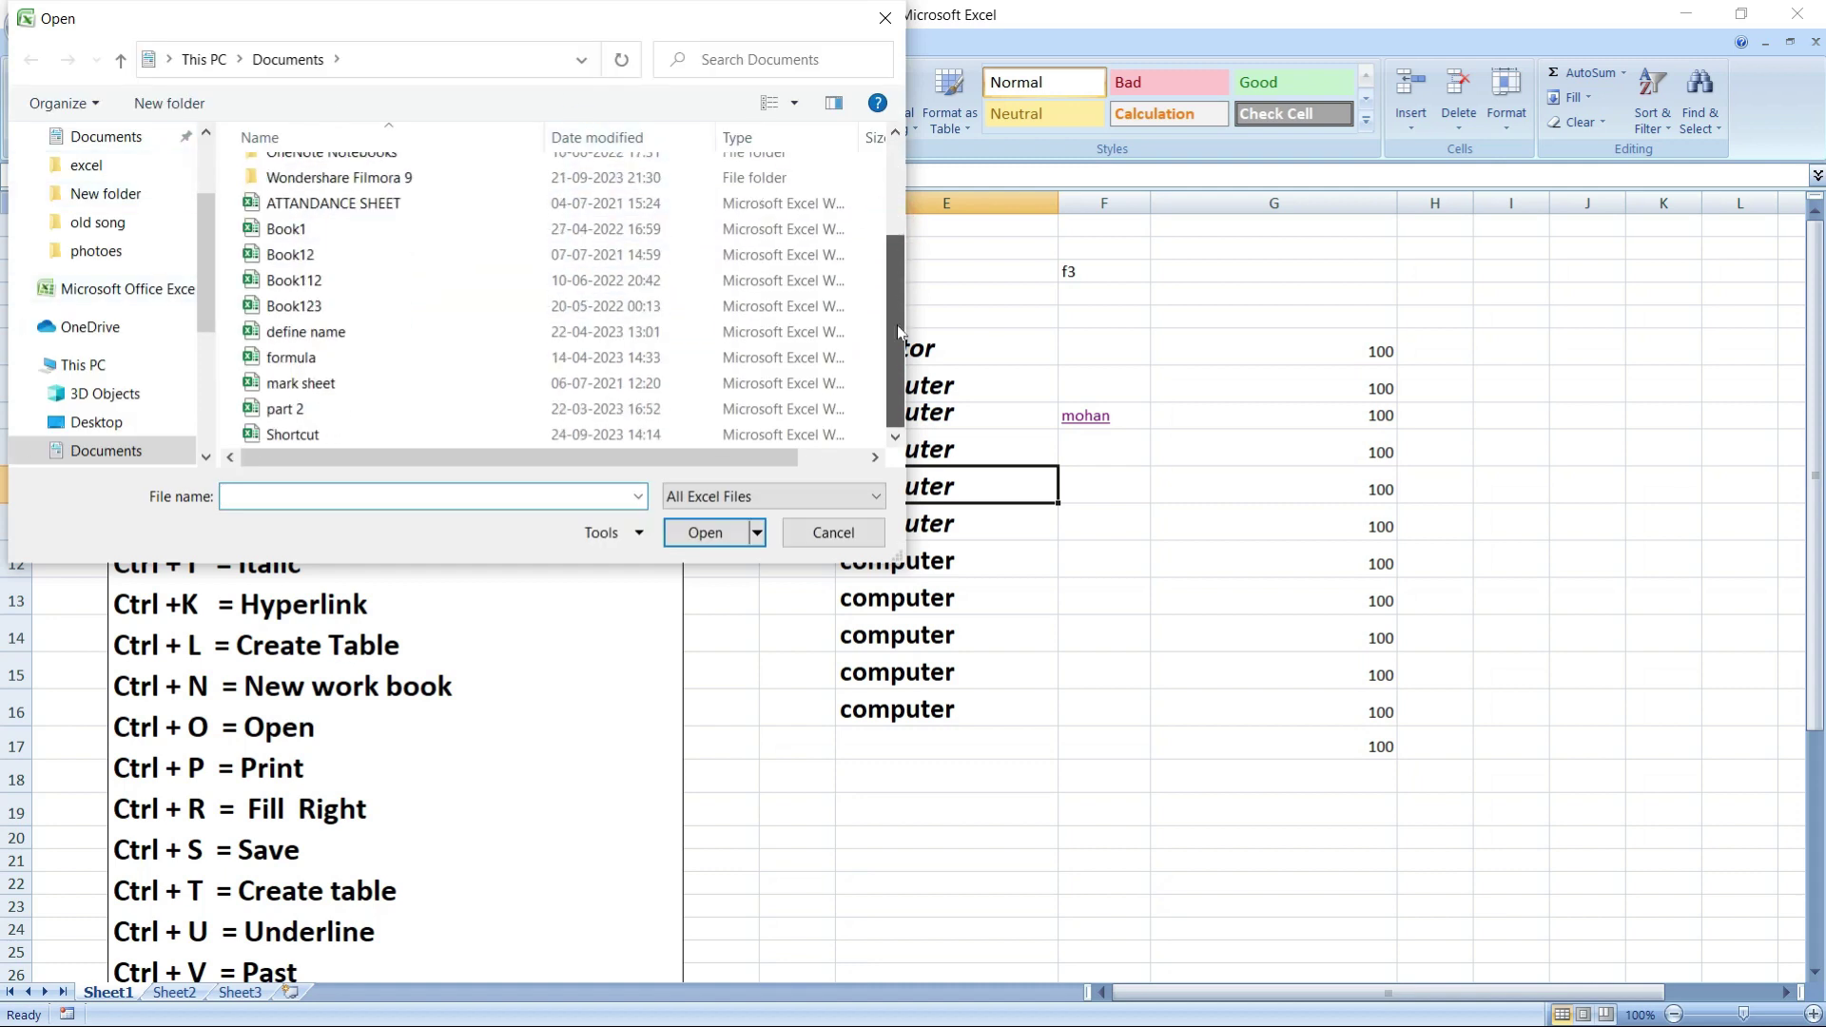
pyautogui.click(409, 369)
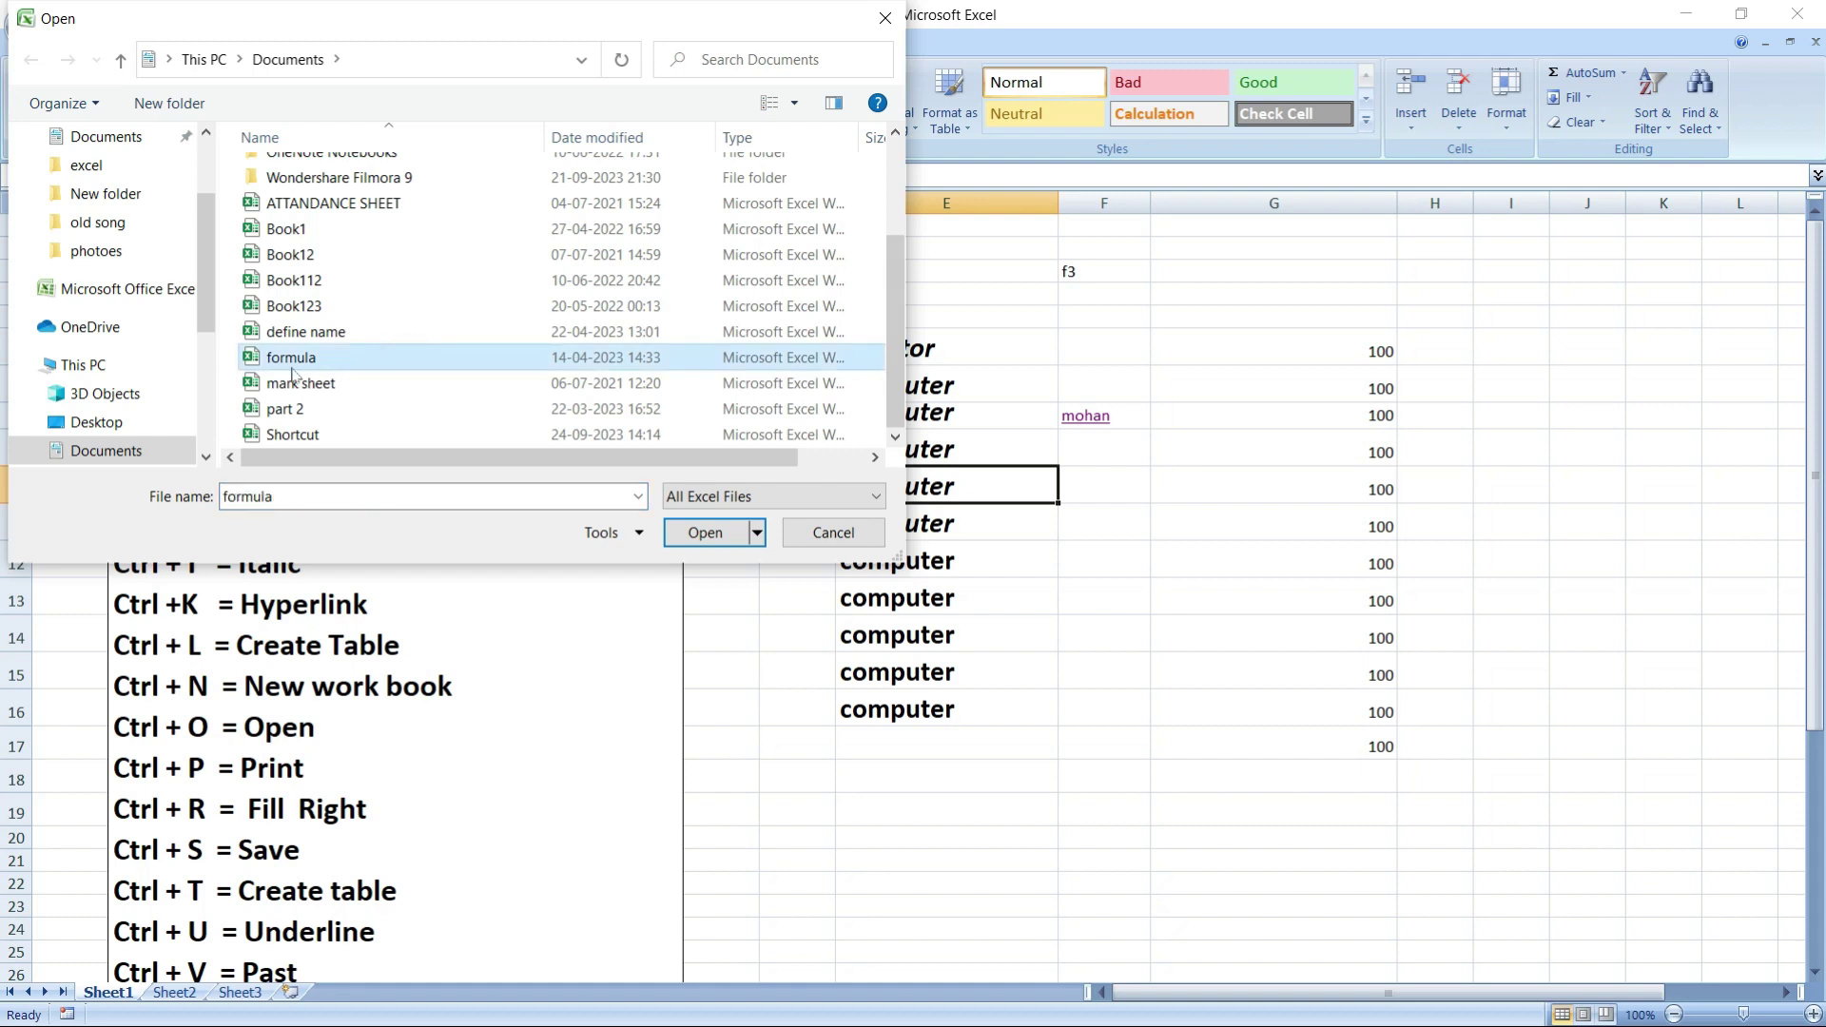
pyautogui.click(701, 531)
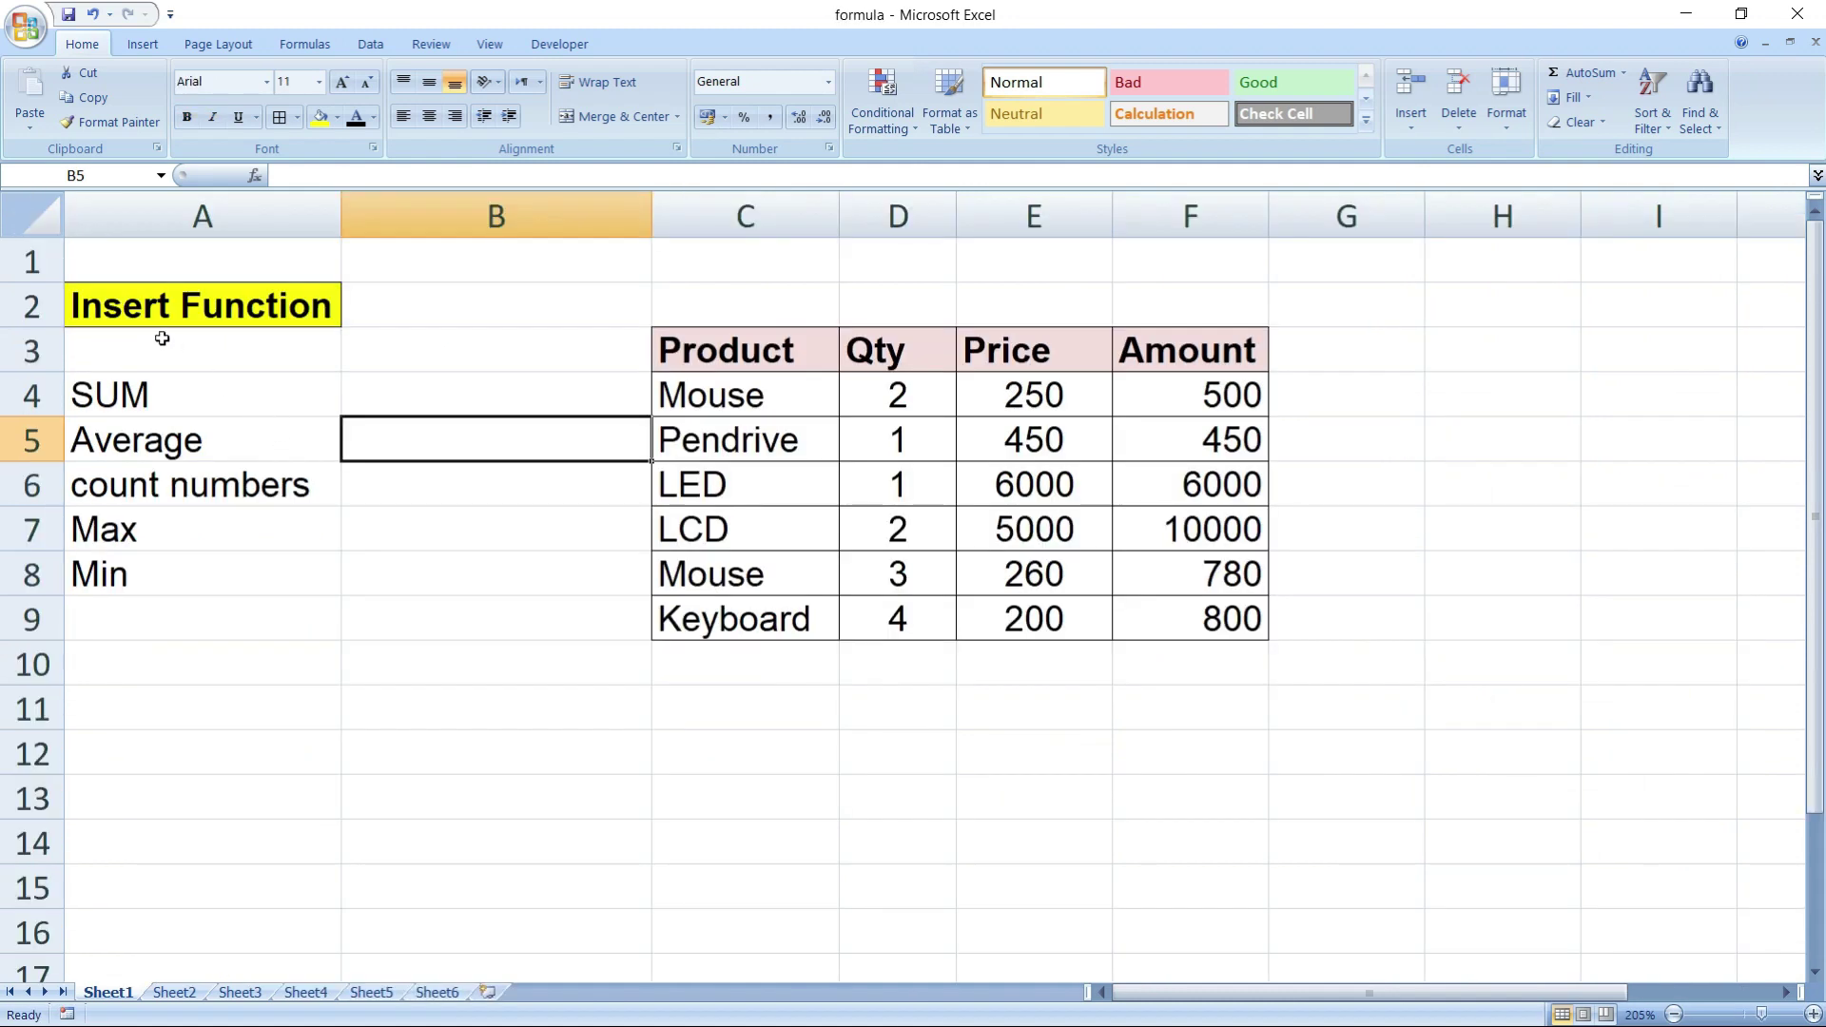
pyautogui.moveTo(713, 308); pyautogui.dragTo(1217, 651)
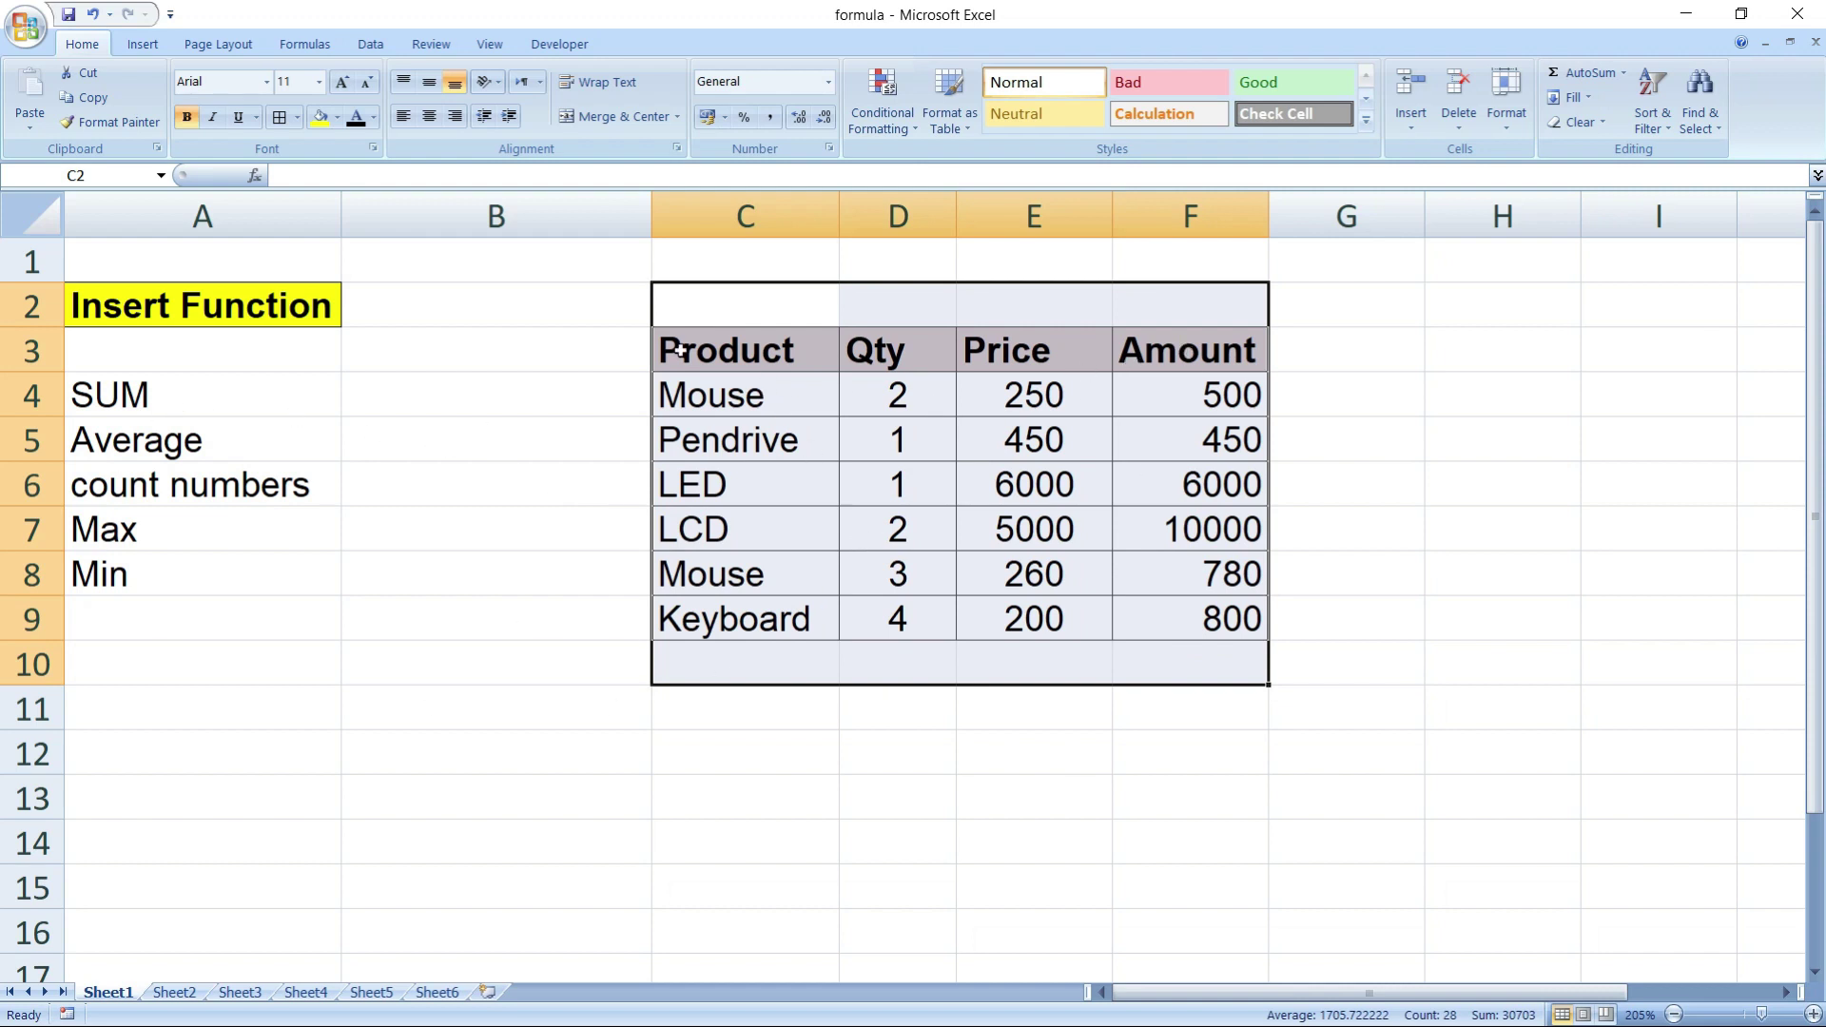
pyautogui.click(1345, 616)
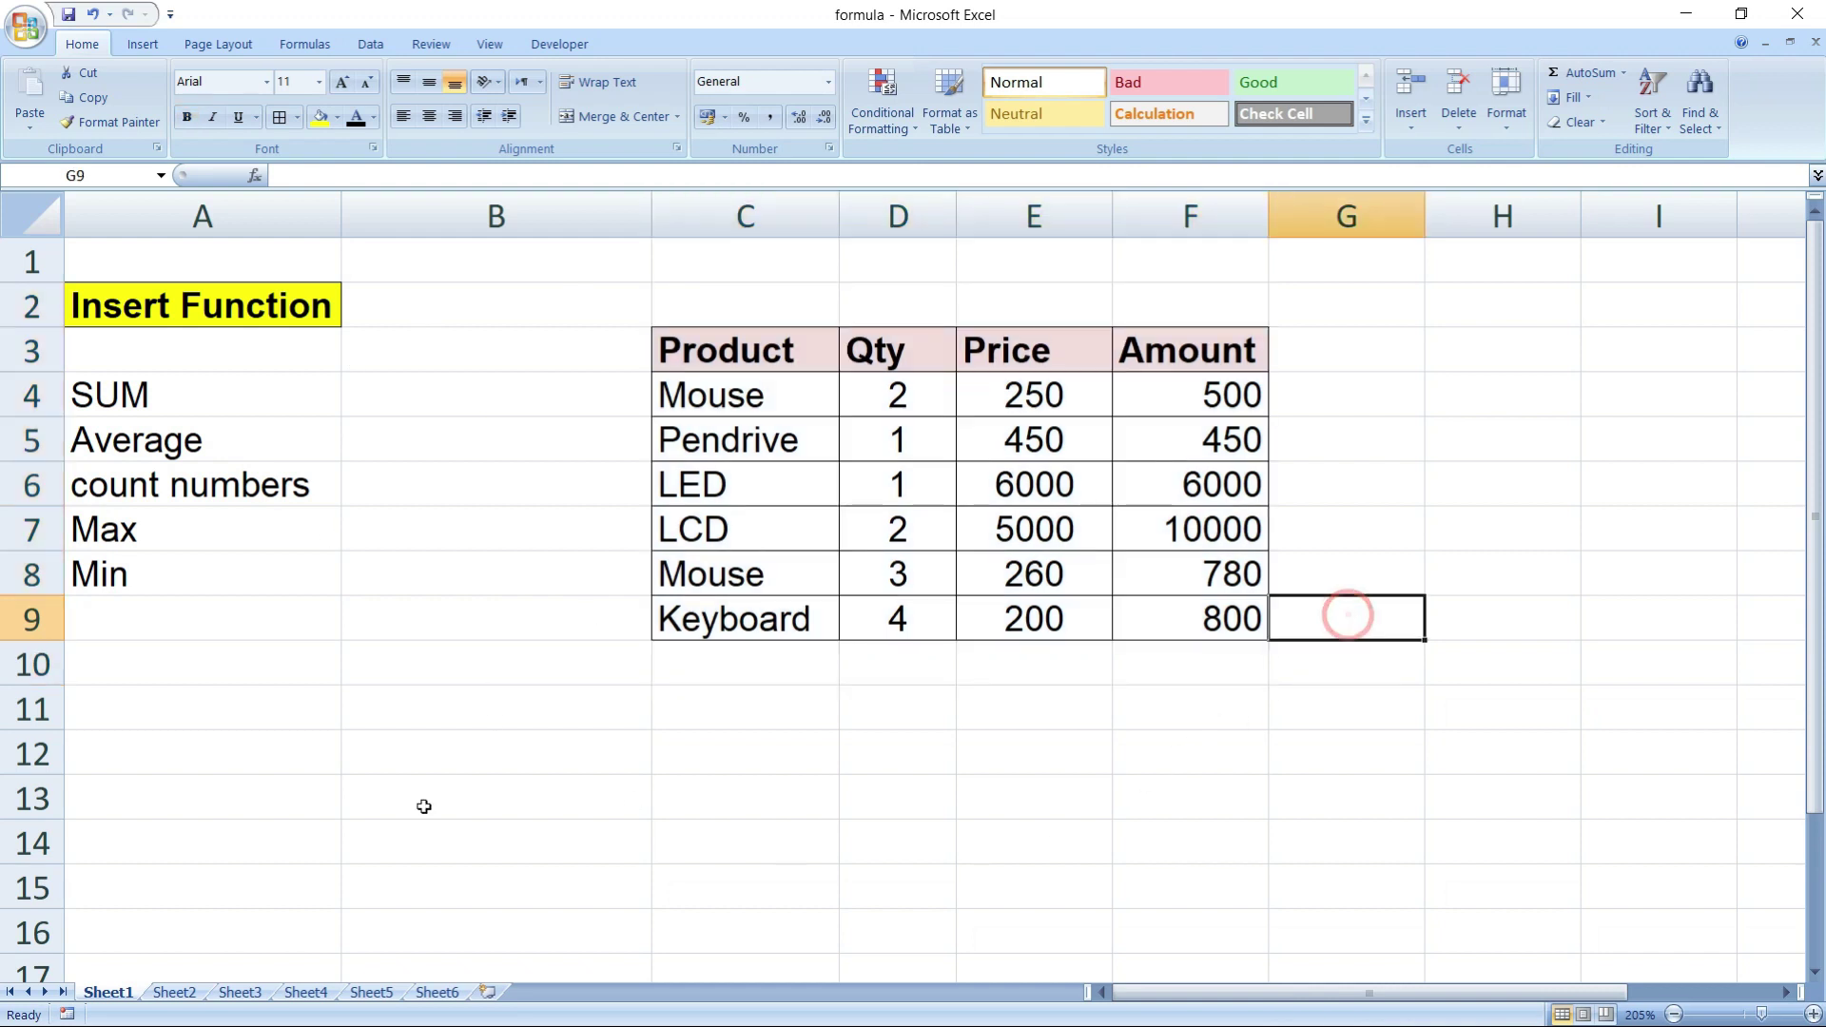
pyautogui.click(1795, 14)
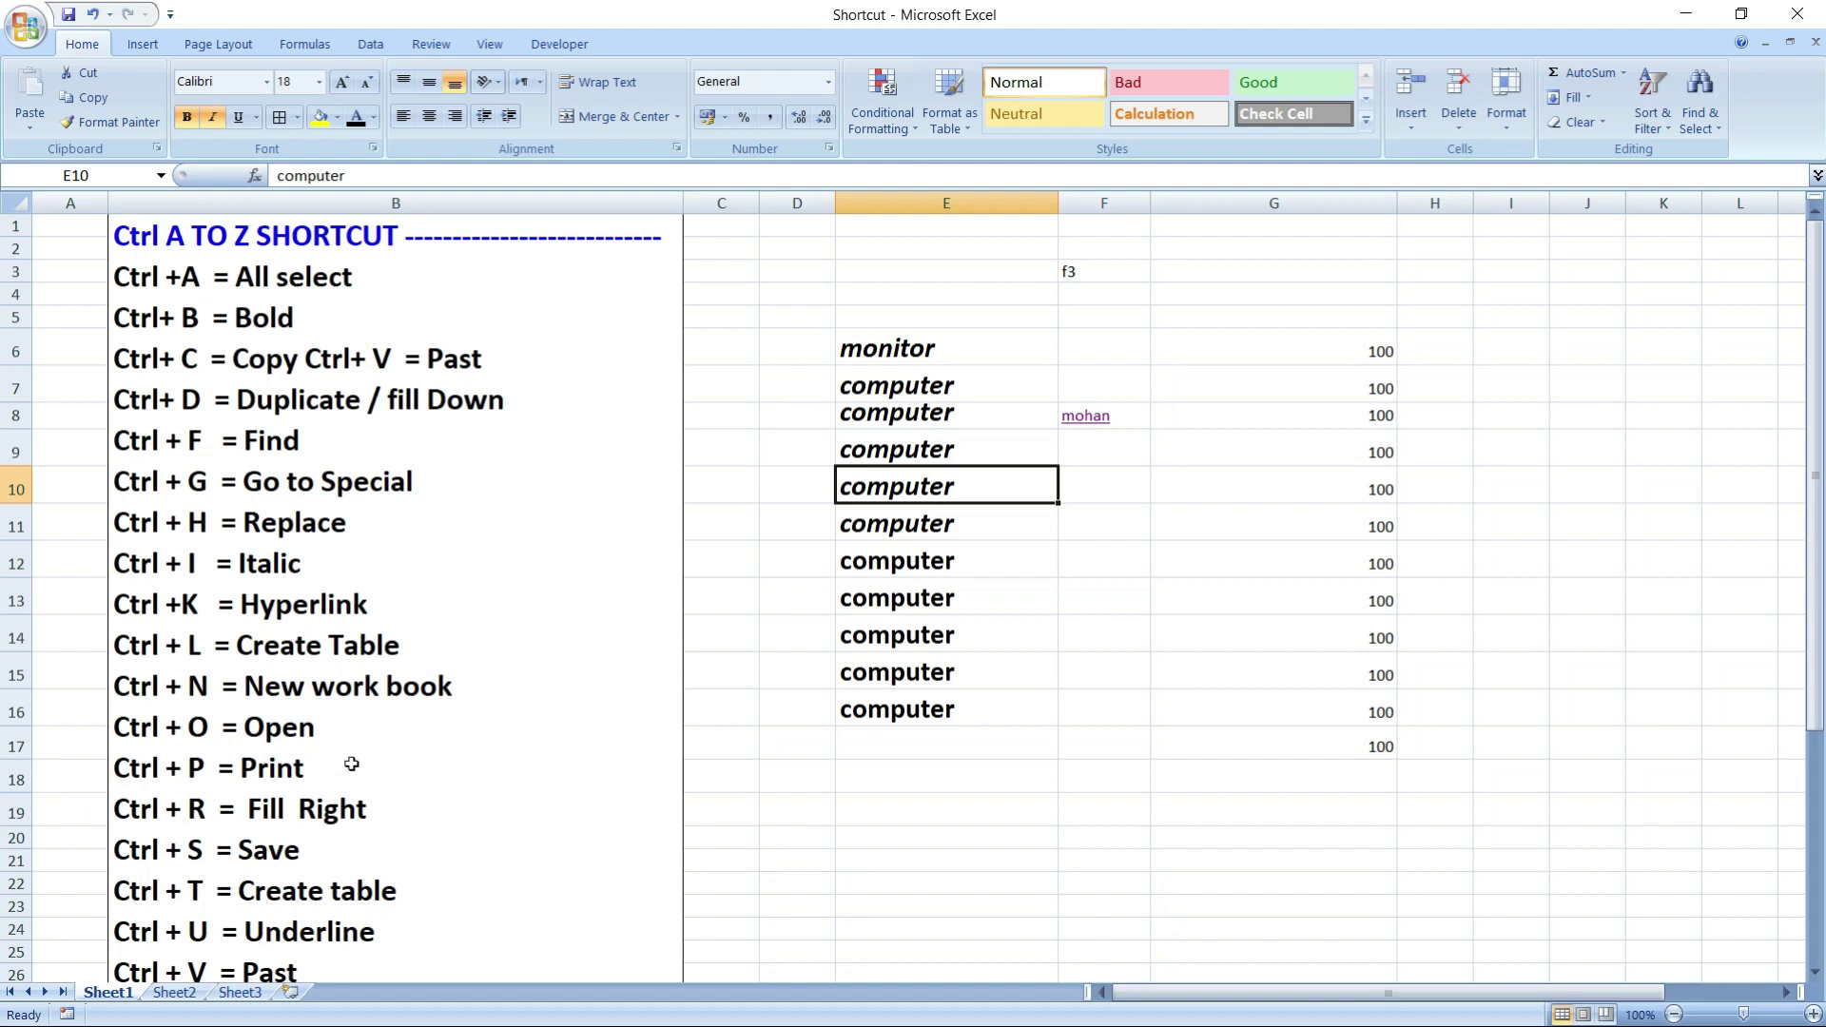
pyautogui.click(317, 772)
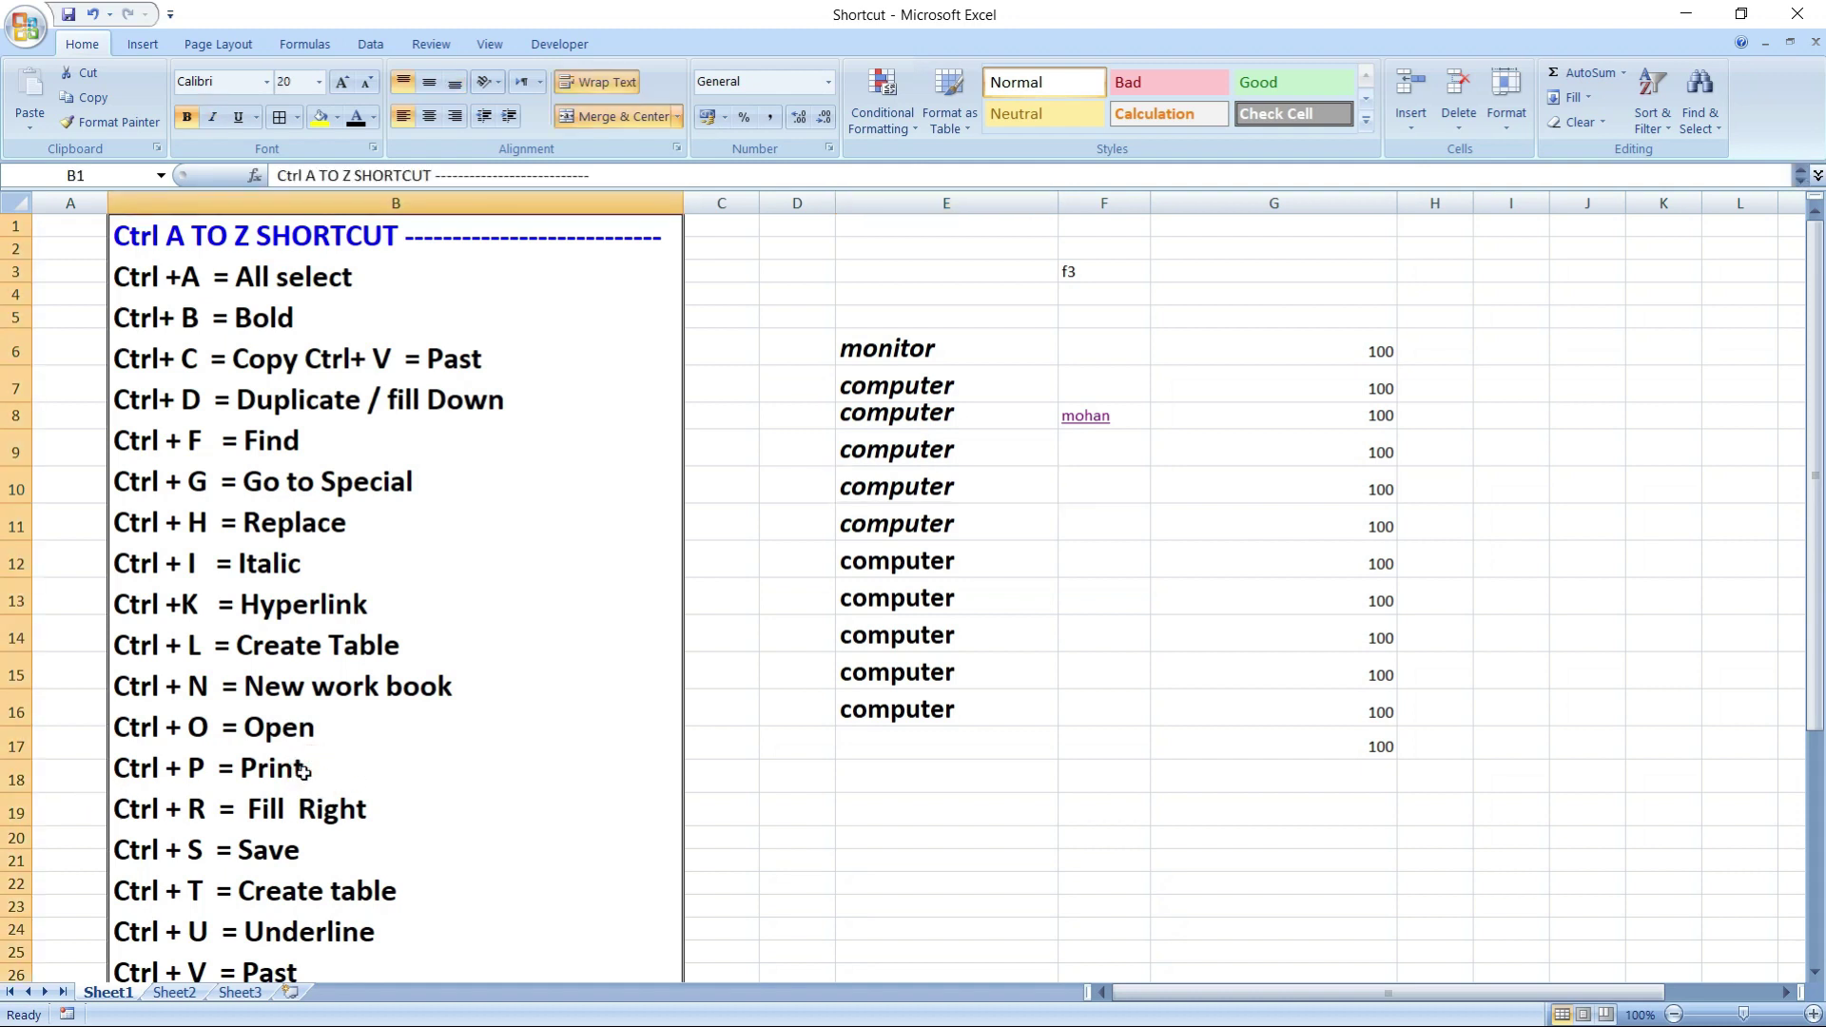
pyautogui.doubleClick(316, 772)
pyautogui.doubleClick(303, 770)
pyautogui.press('End')
pyautogui.hotkey('shift', 'Home')
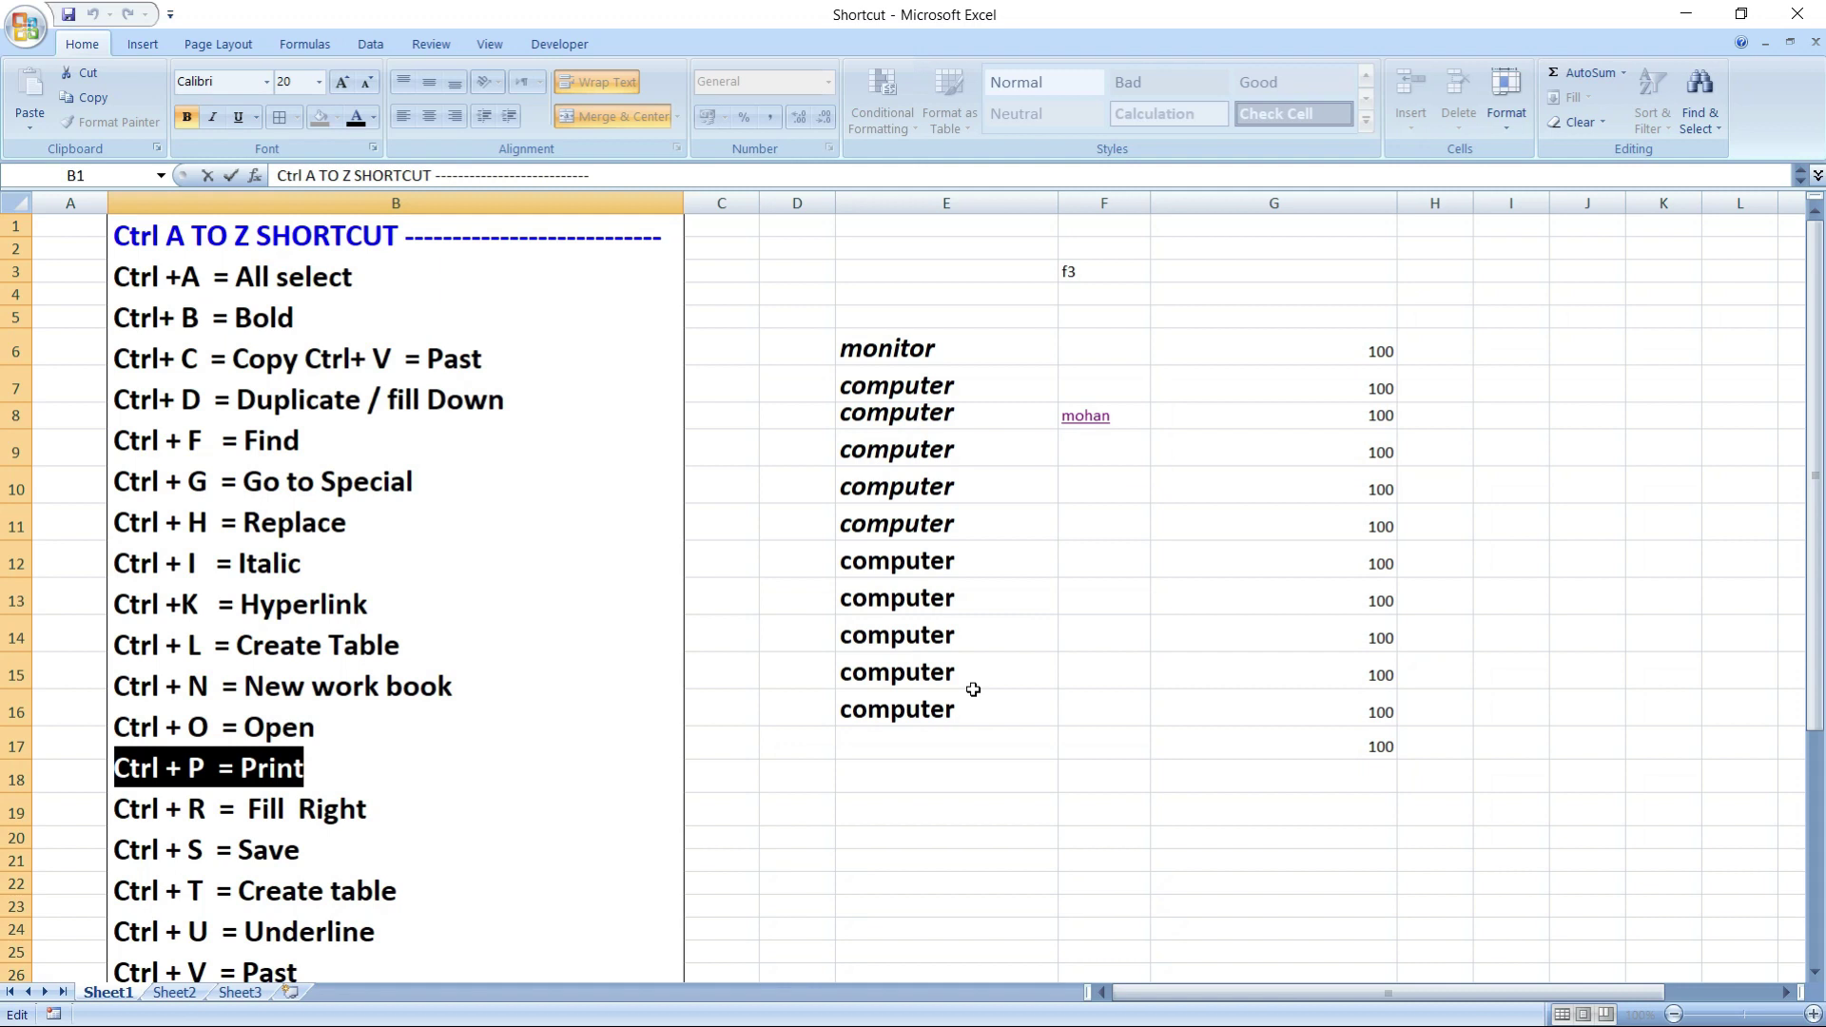
pyautogui.click(1227, 479)
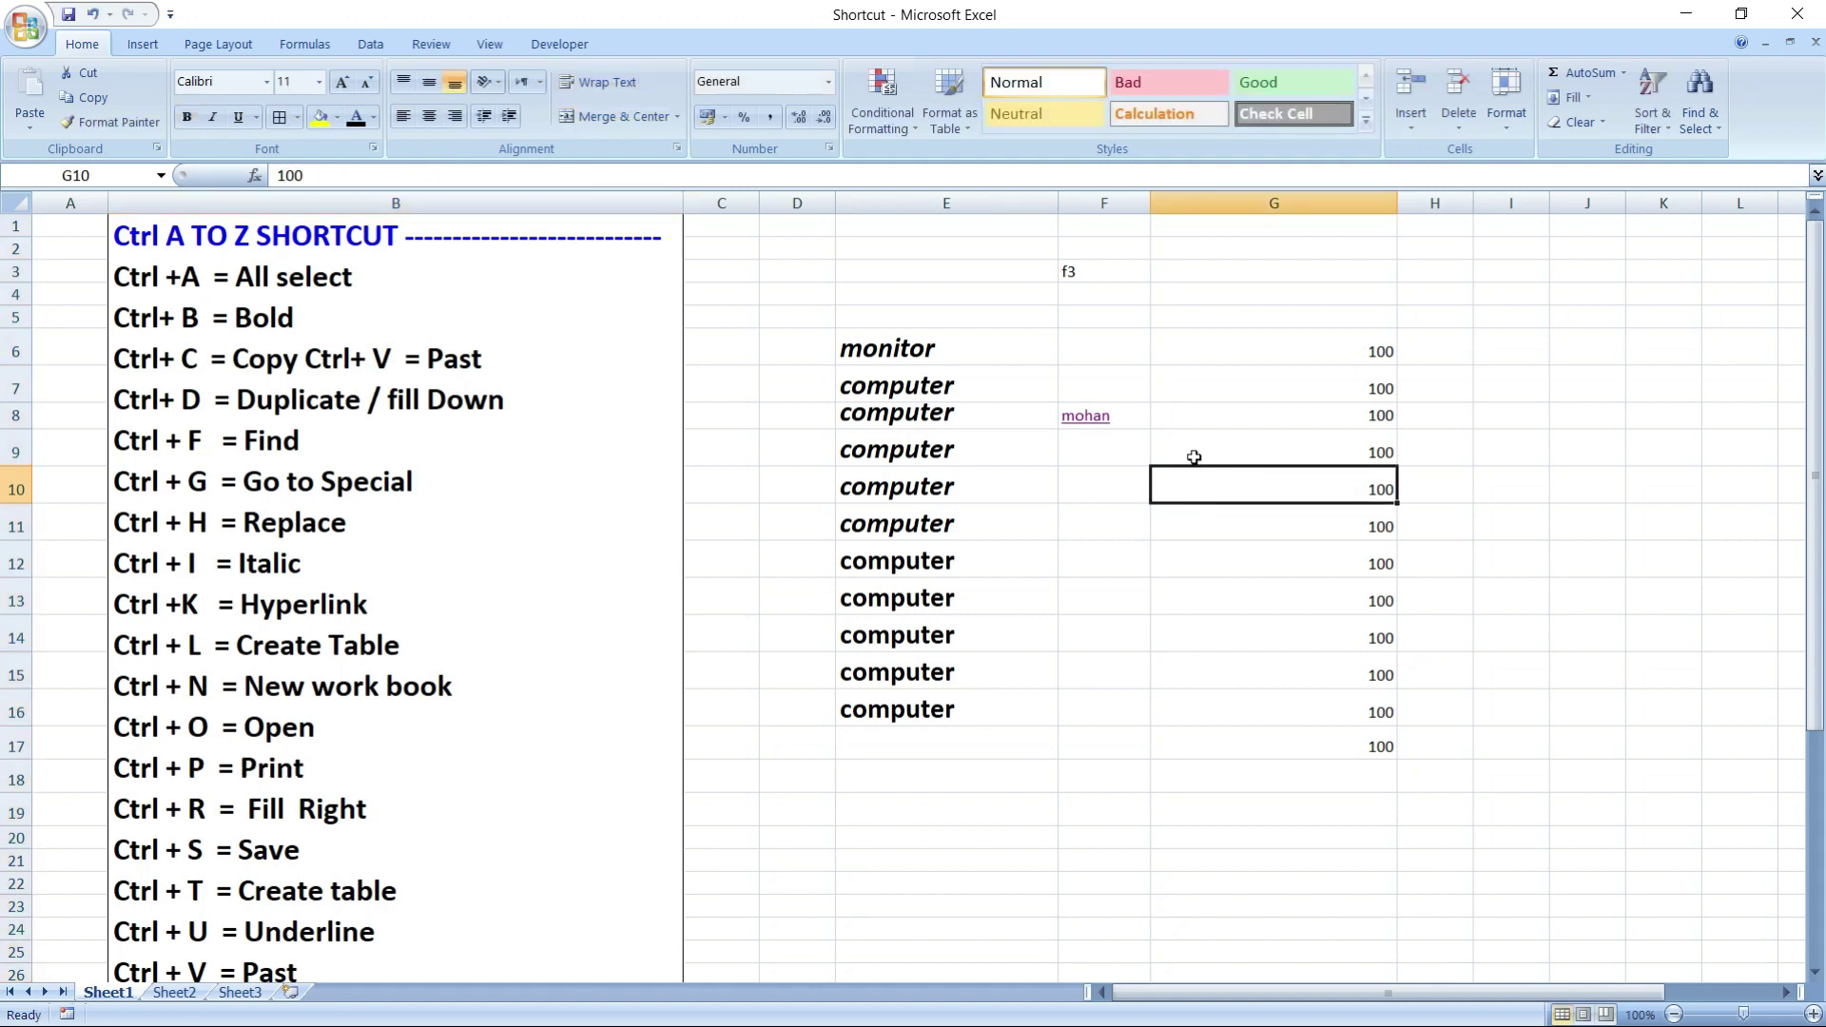
pyautogui.hotkey('ctrl', 'p')
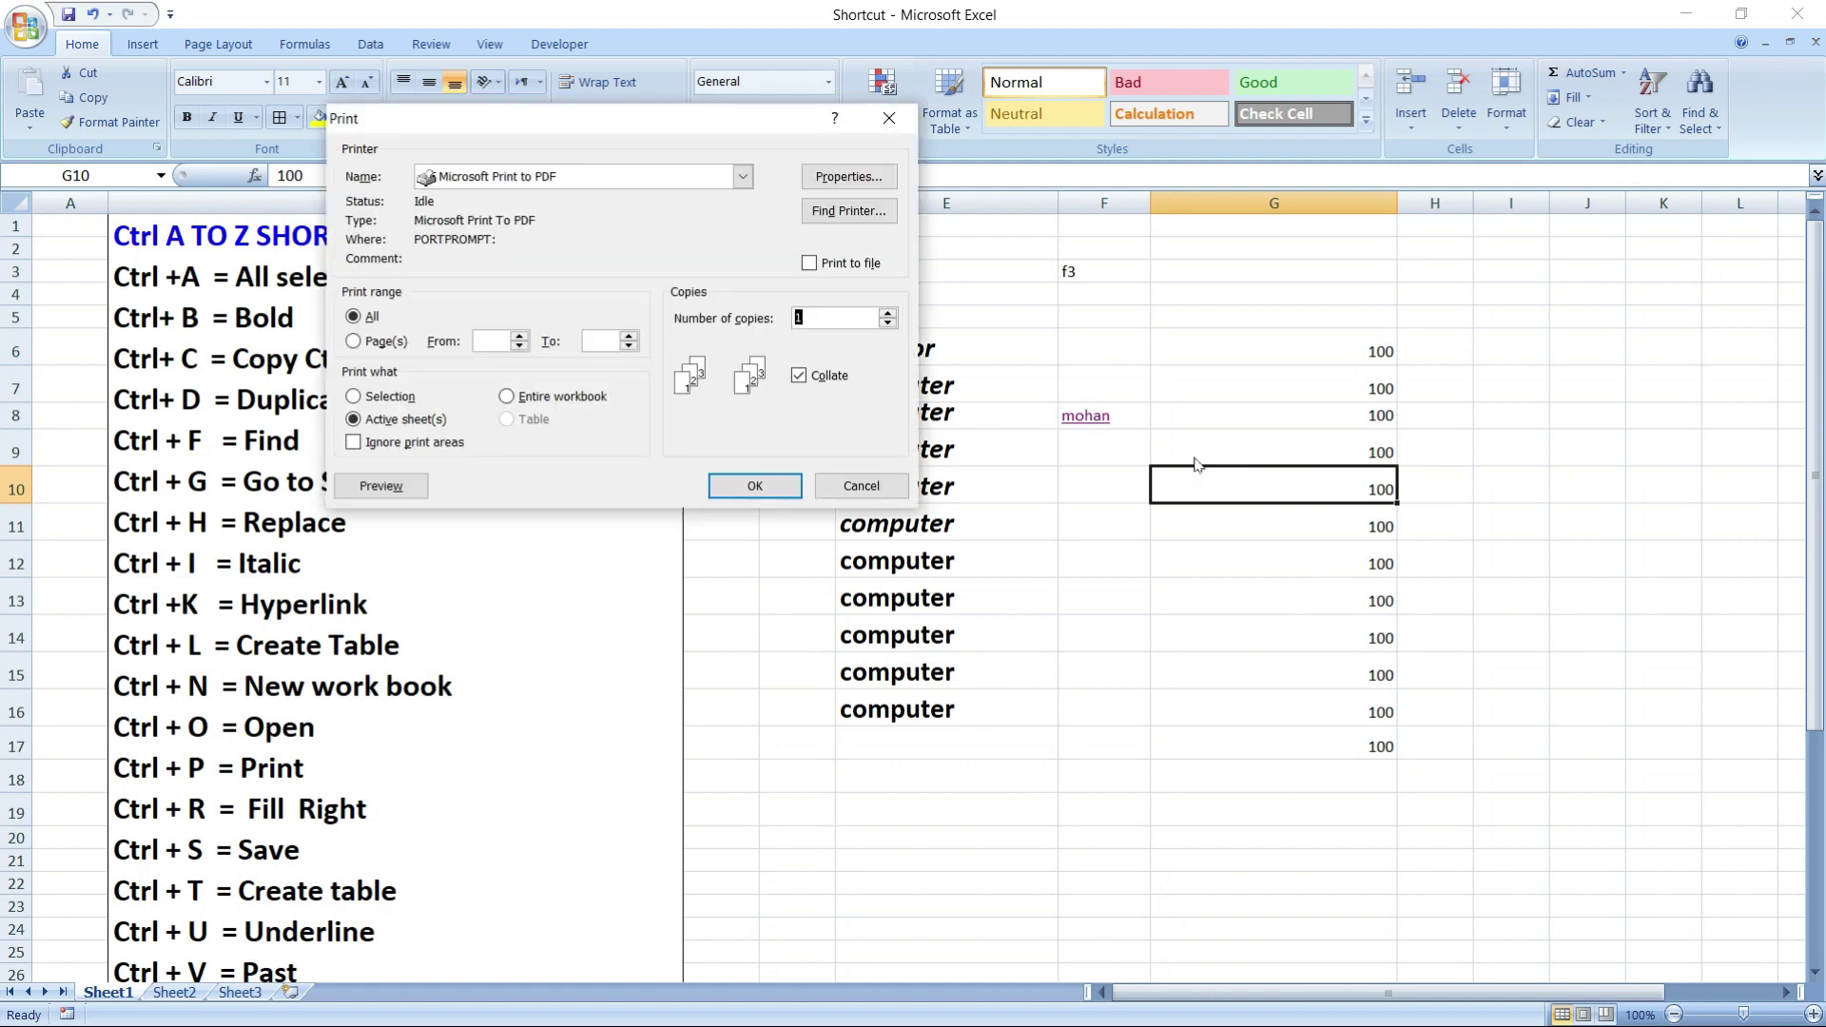
pyautogui.moveTo(720, 129); pyautogui.dragTo(931, 130)
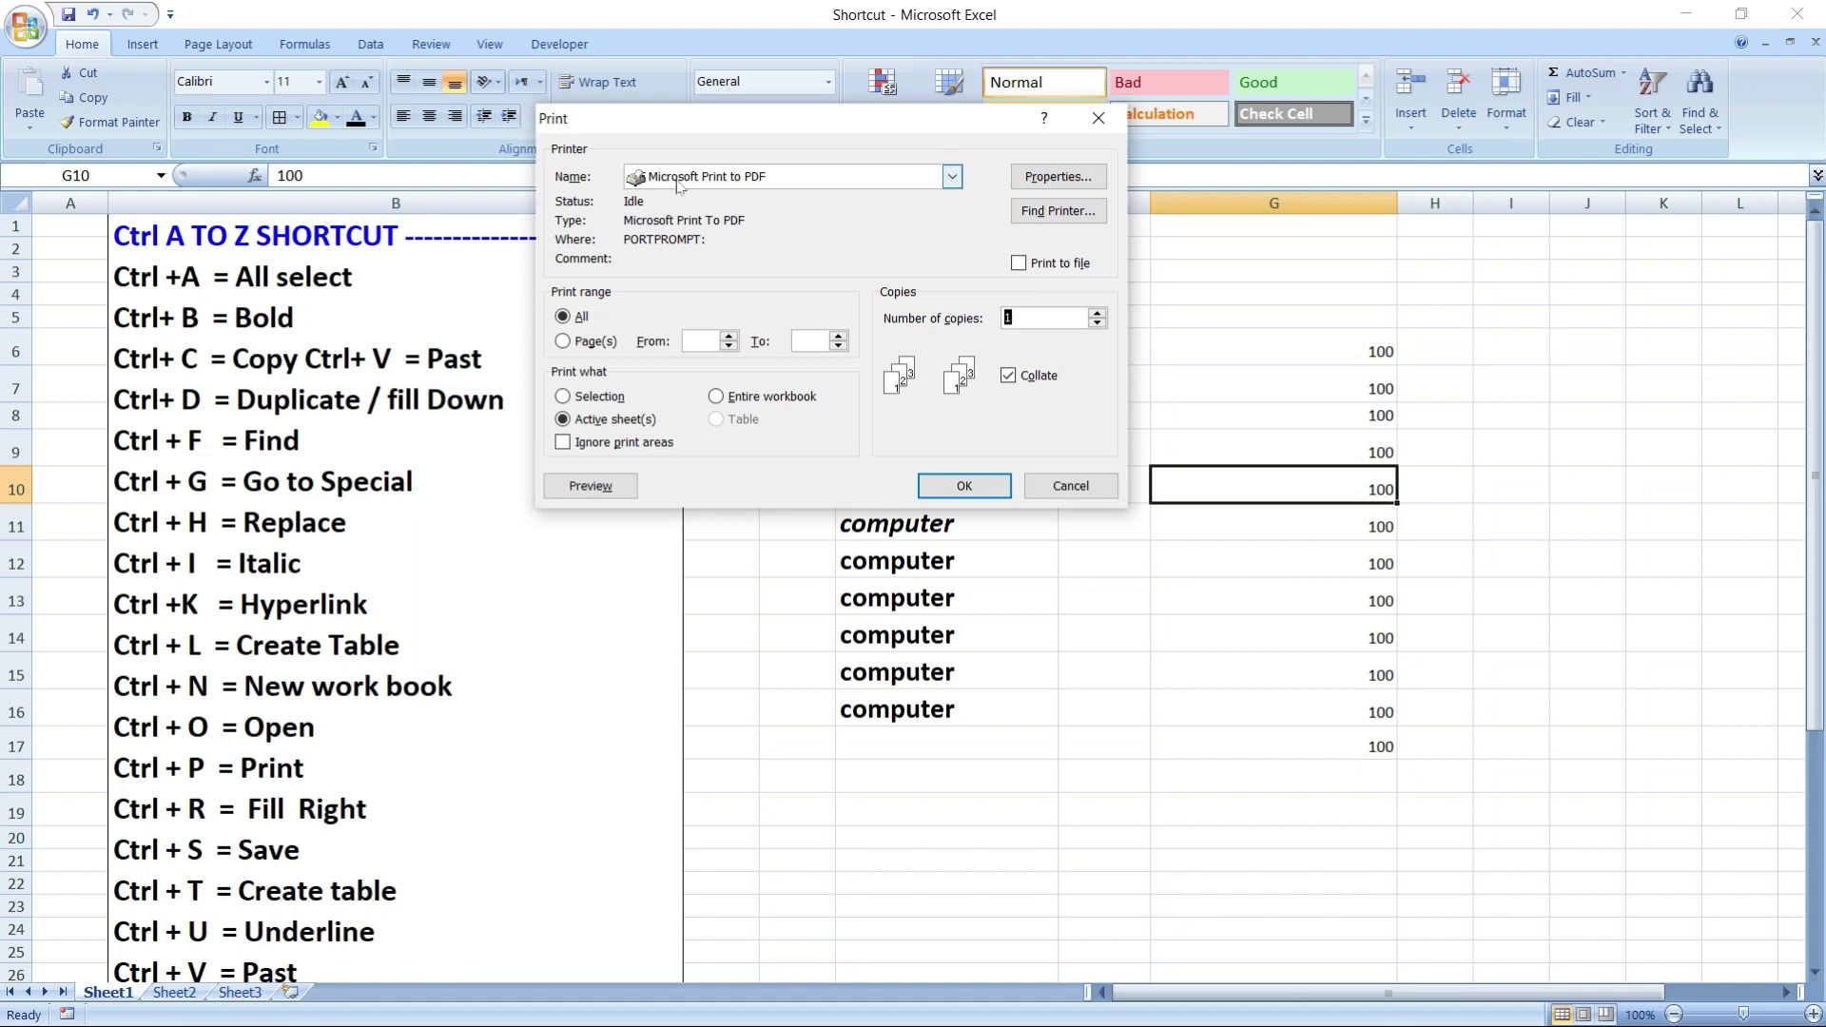
pyautogui.click(951, 177)
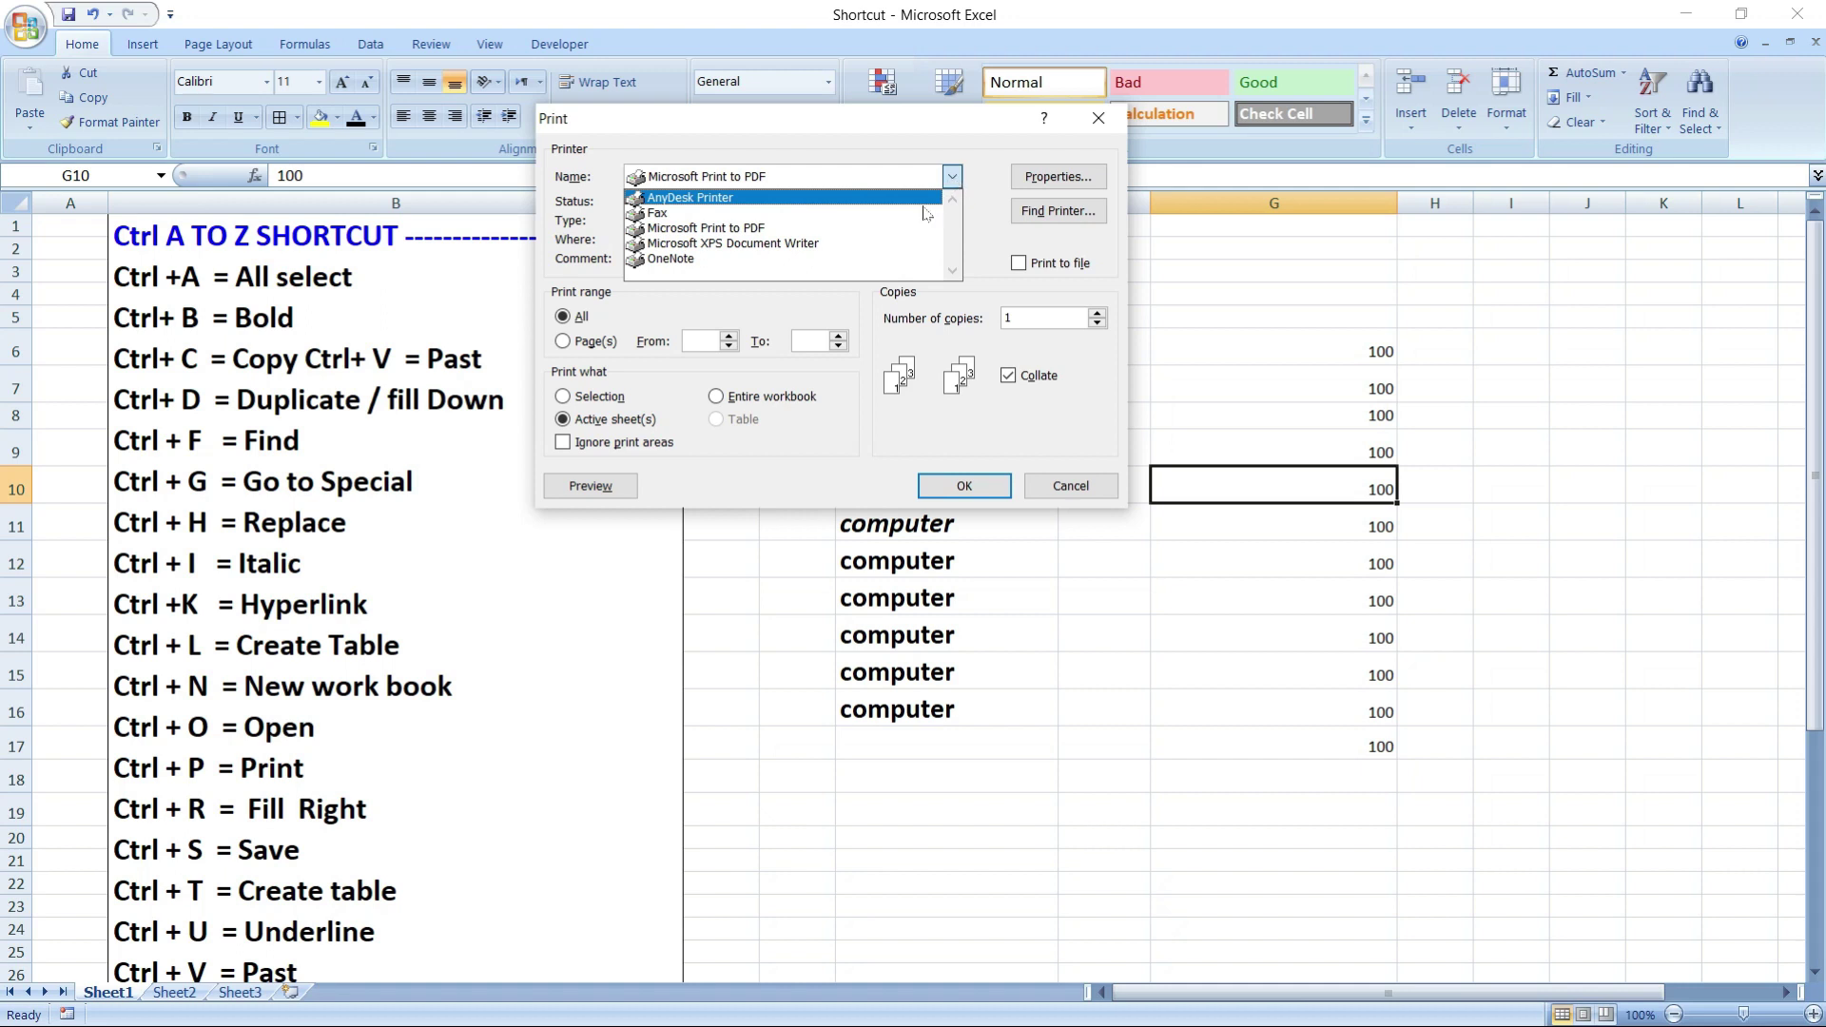
pyautogui.click(698, 229)
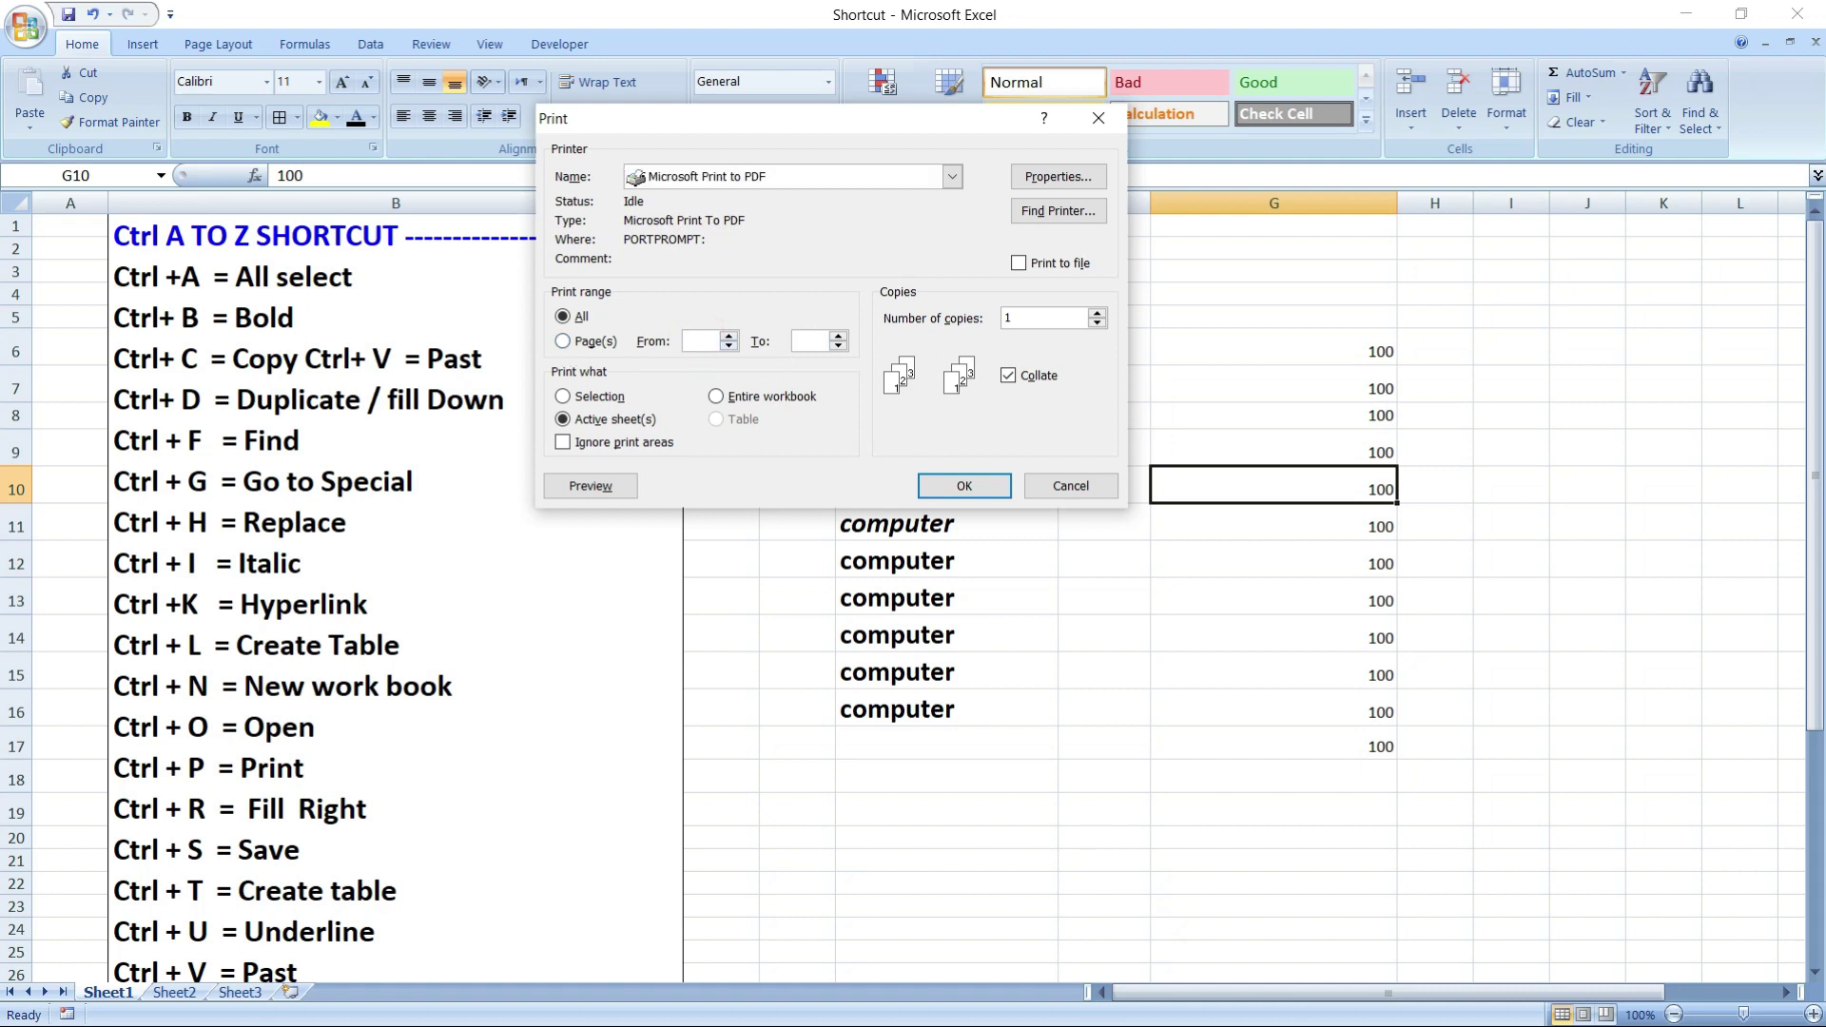
pyautogui.click(800, 340)
pyautogui.click(1099, 120)
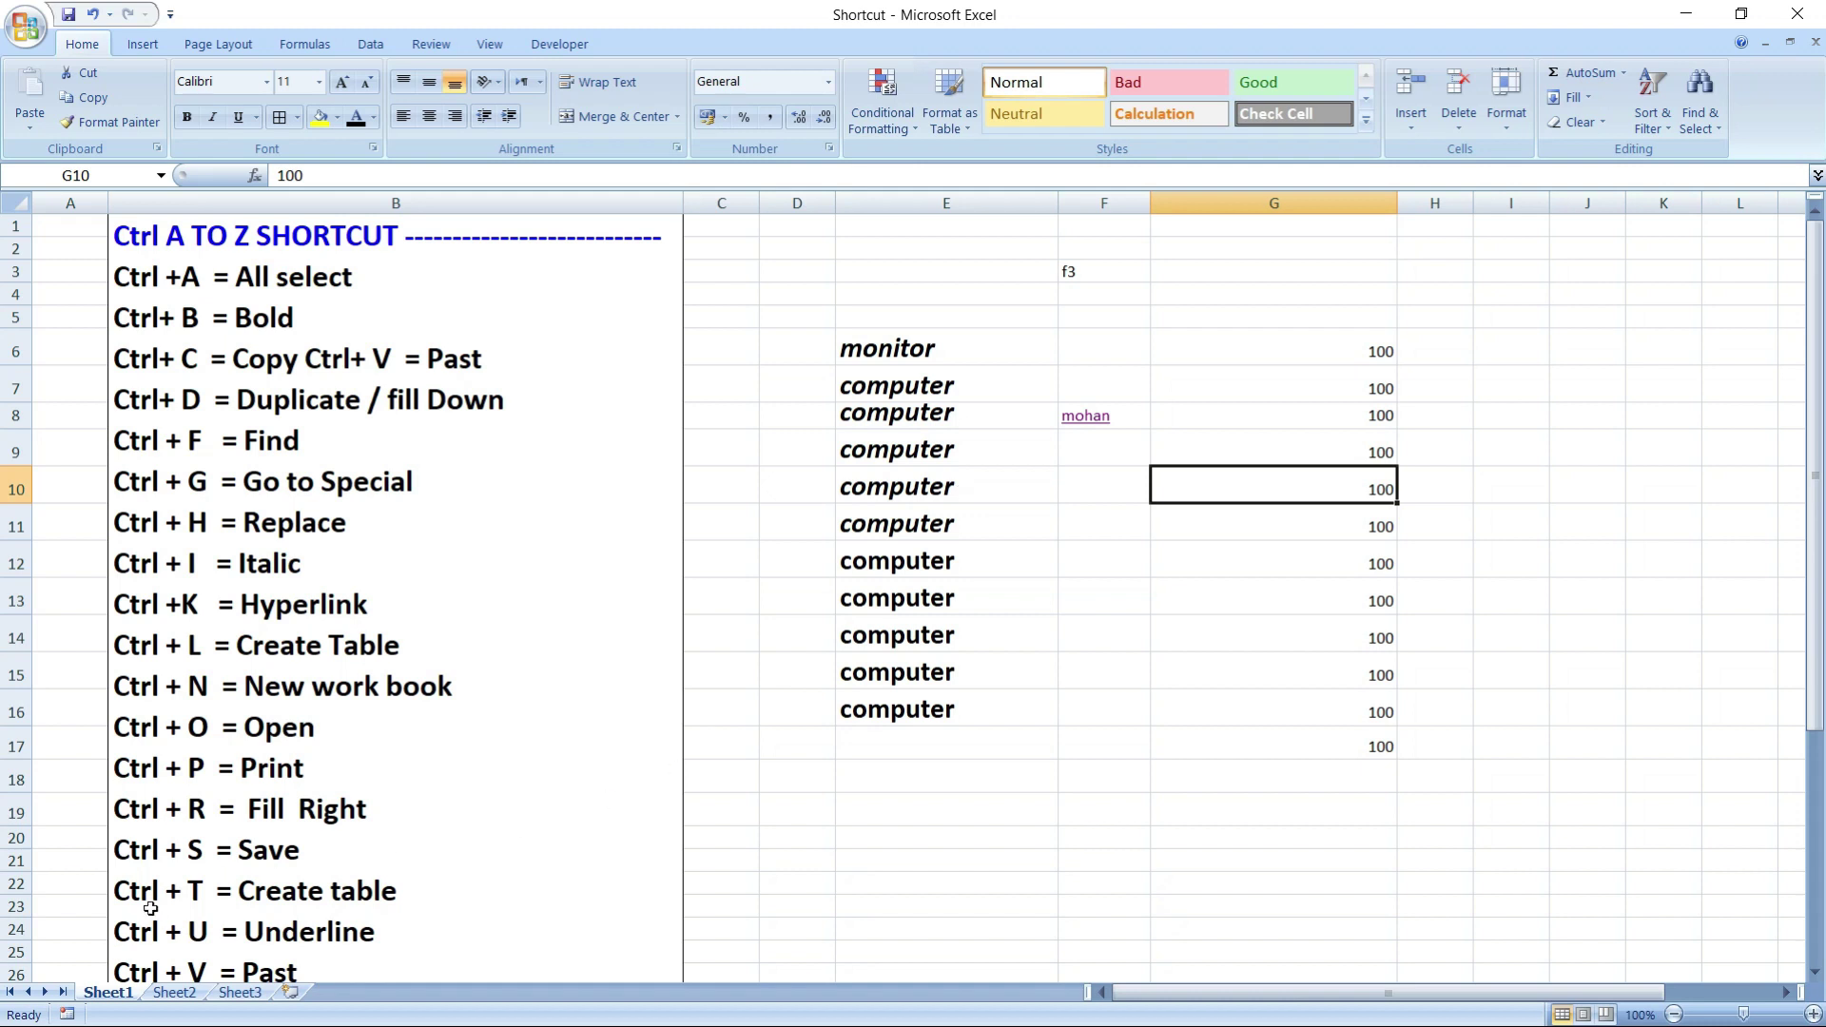
# - Highlight the Ctrl + R through Ctrl + S lines, then enter 'ram' in E18
pyautogui.doubleClick(119, 813)
pyautogui.moveTo(115, 810)
pyautogui.mouseDown()
pyautogui.moveTo(300, 849)
pyautogui.moveTo(366, 808)
pyautogui.mouseUp()
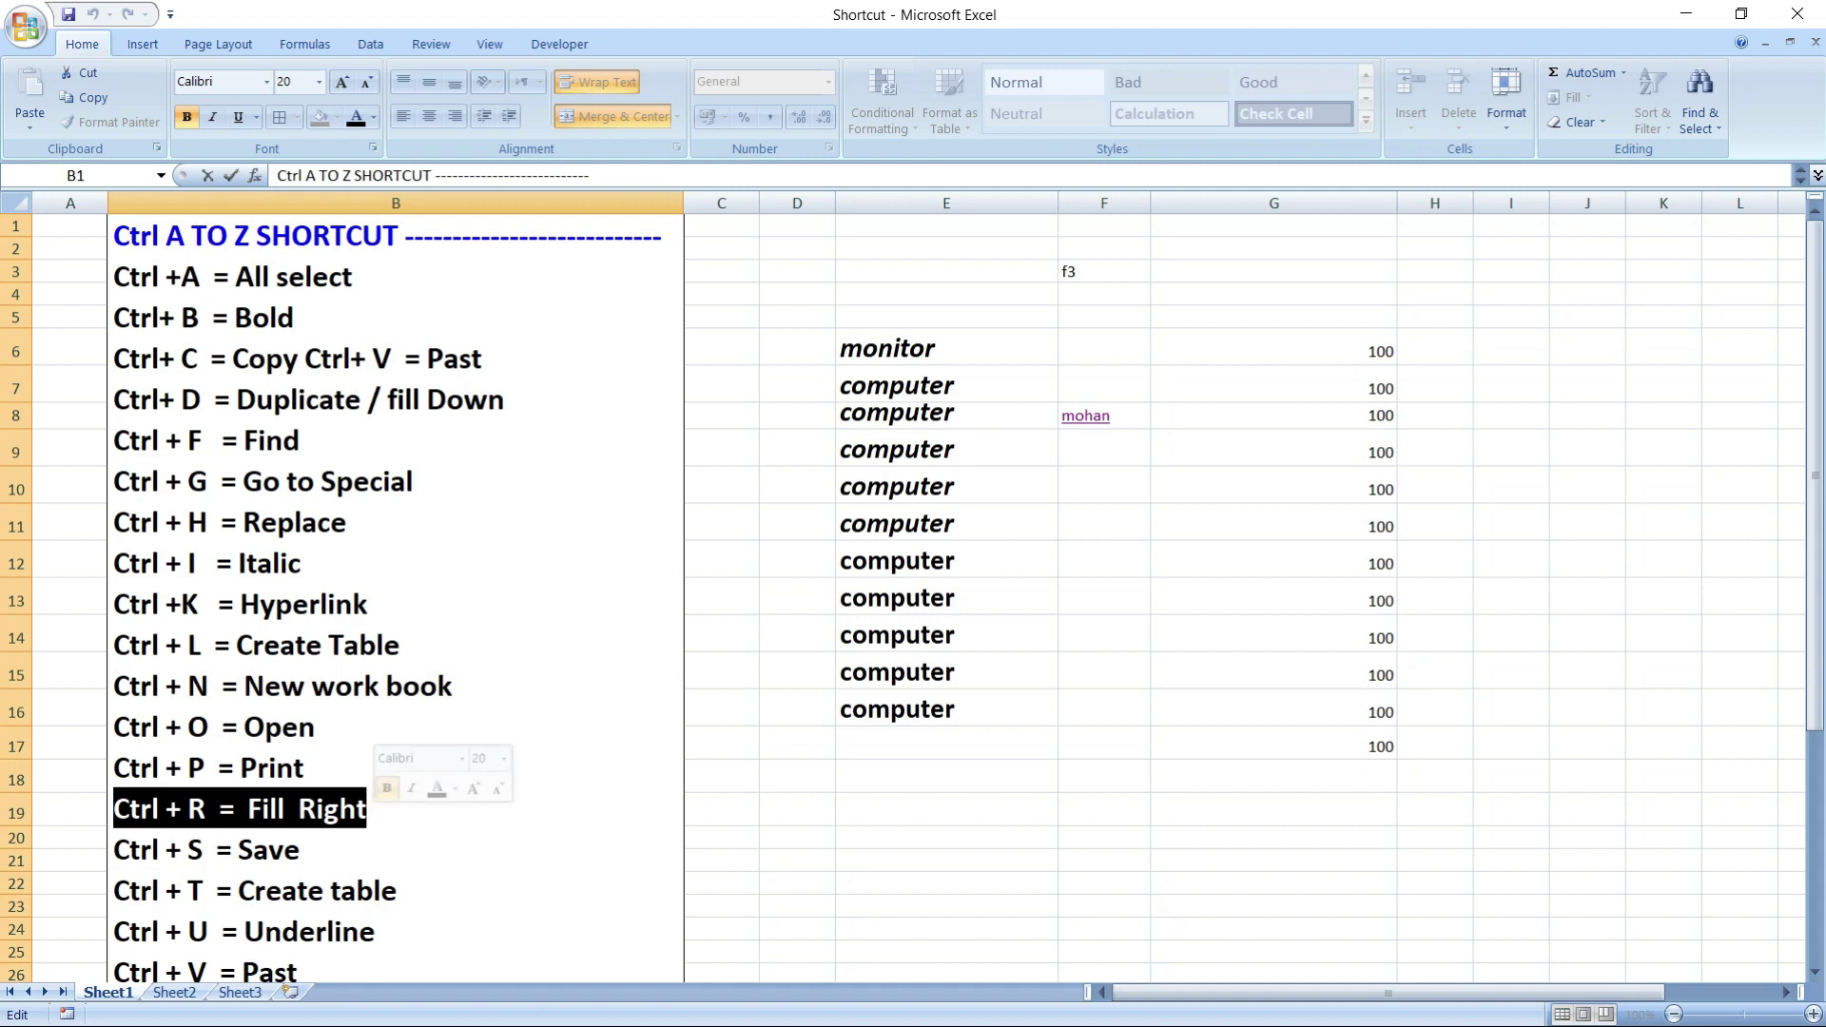
pyautogui.scroll(-2, 1027, 738)
pyautogui.scroll(-2, 957, 750)
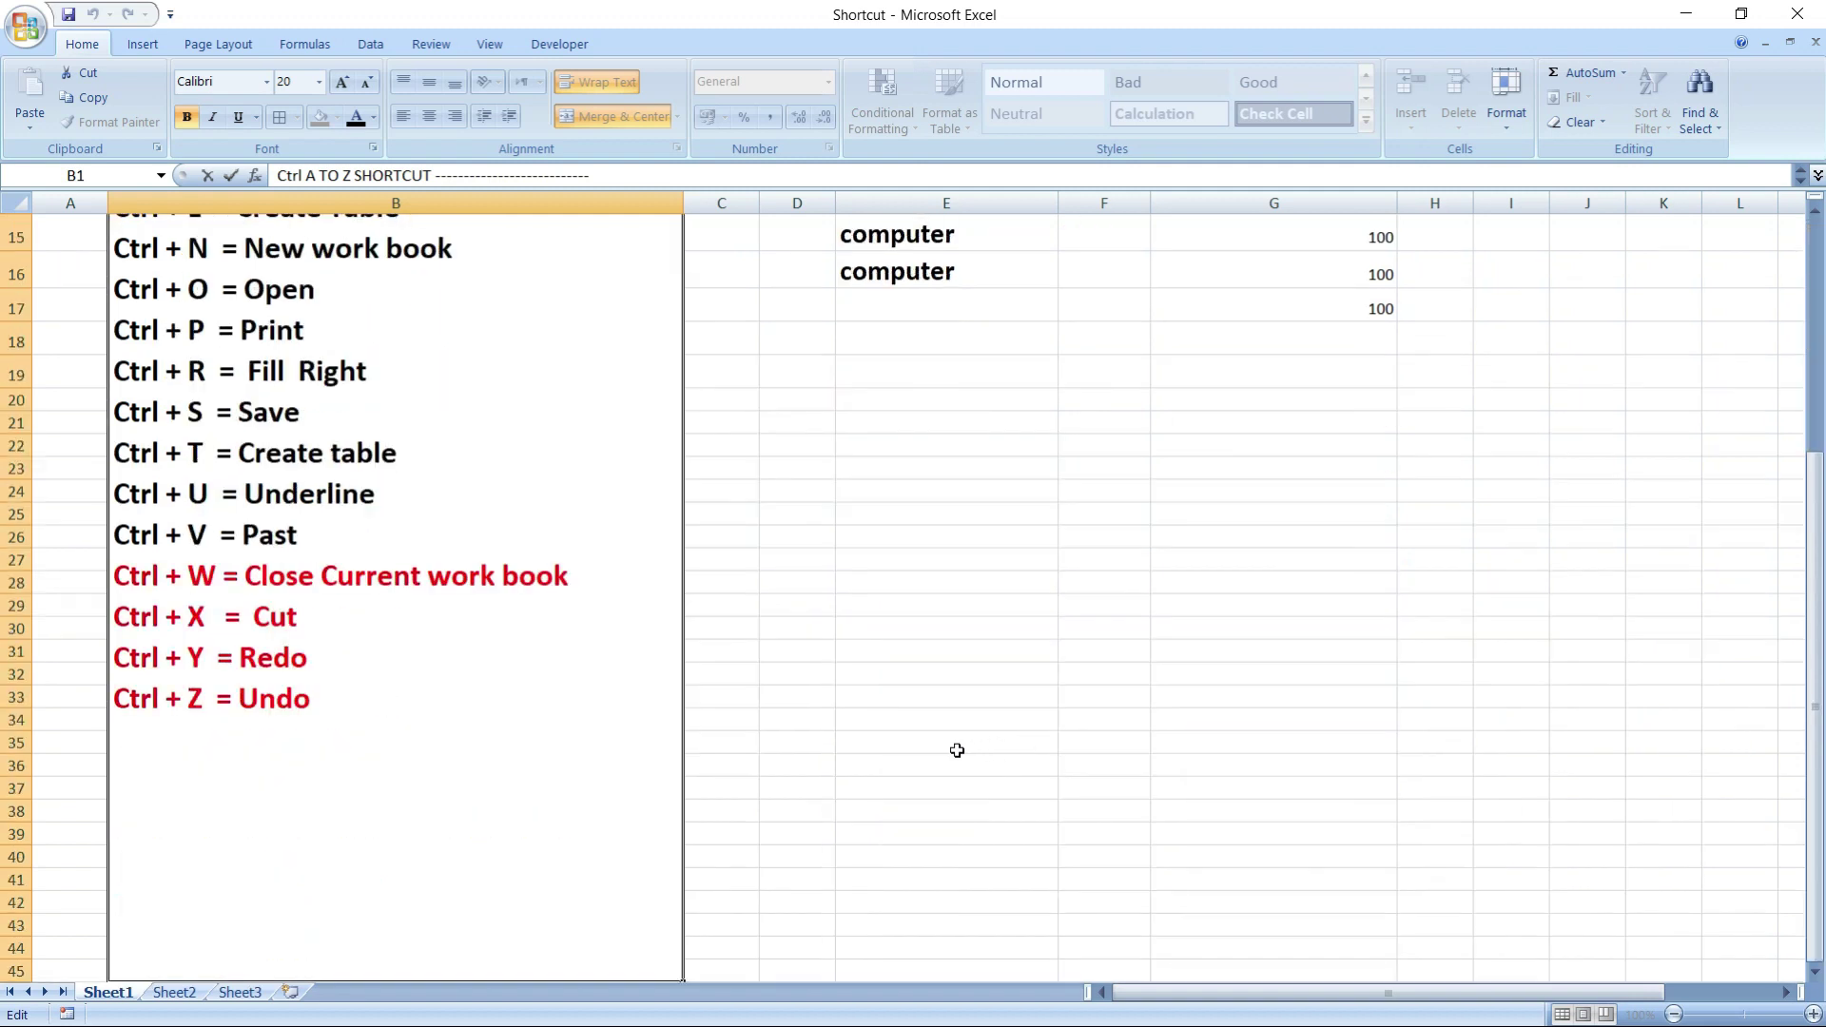
pyautogui.click(928, 337)
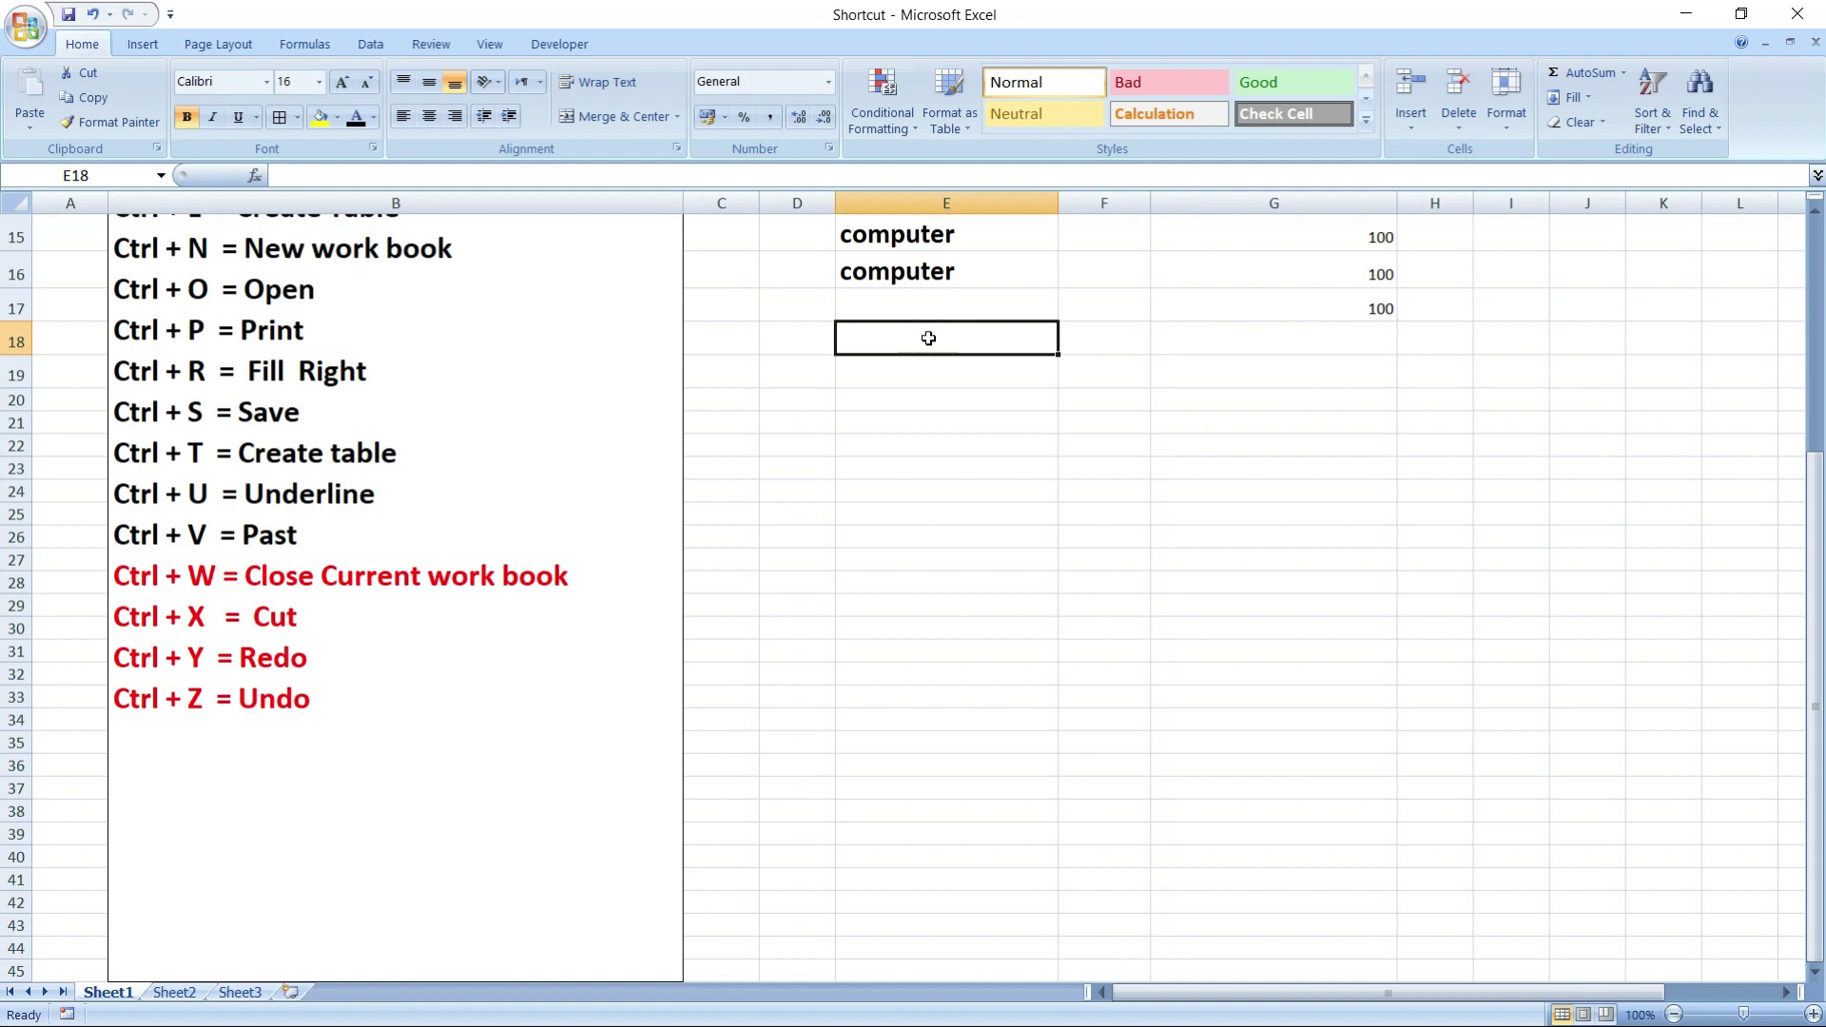
pyautogui.write('ram')
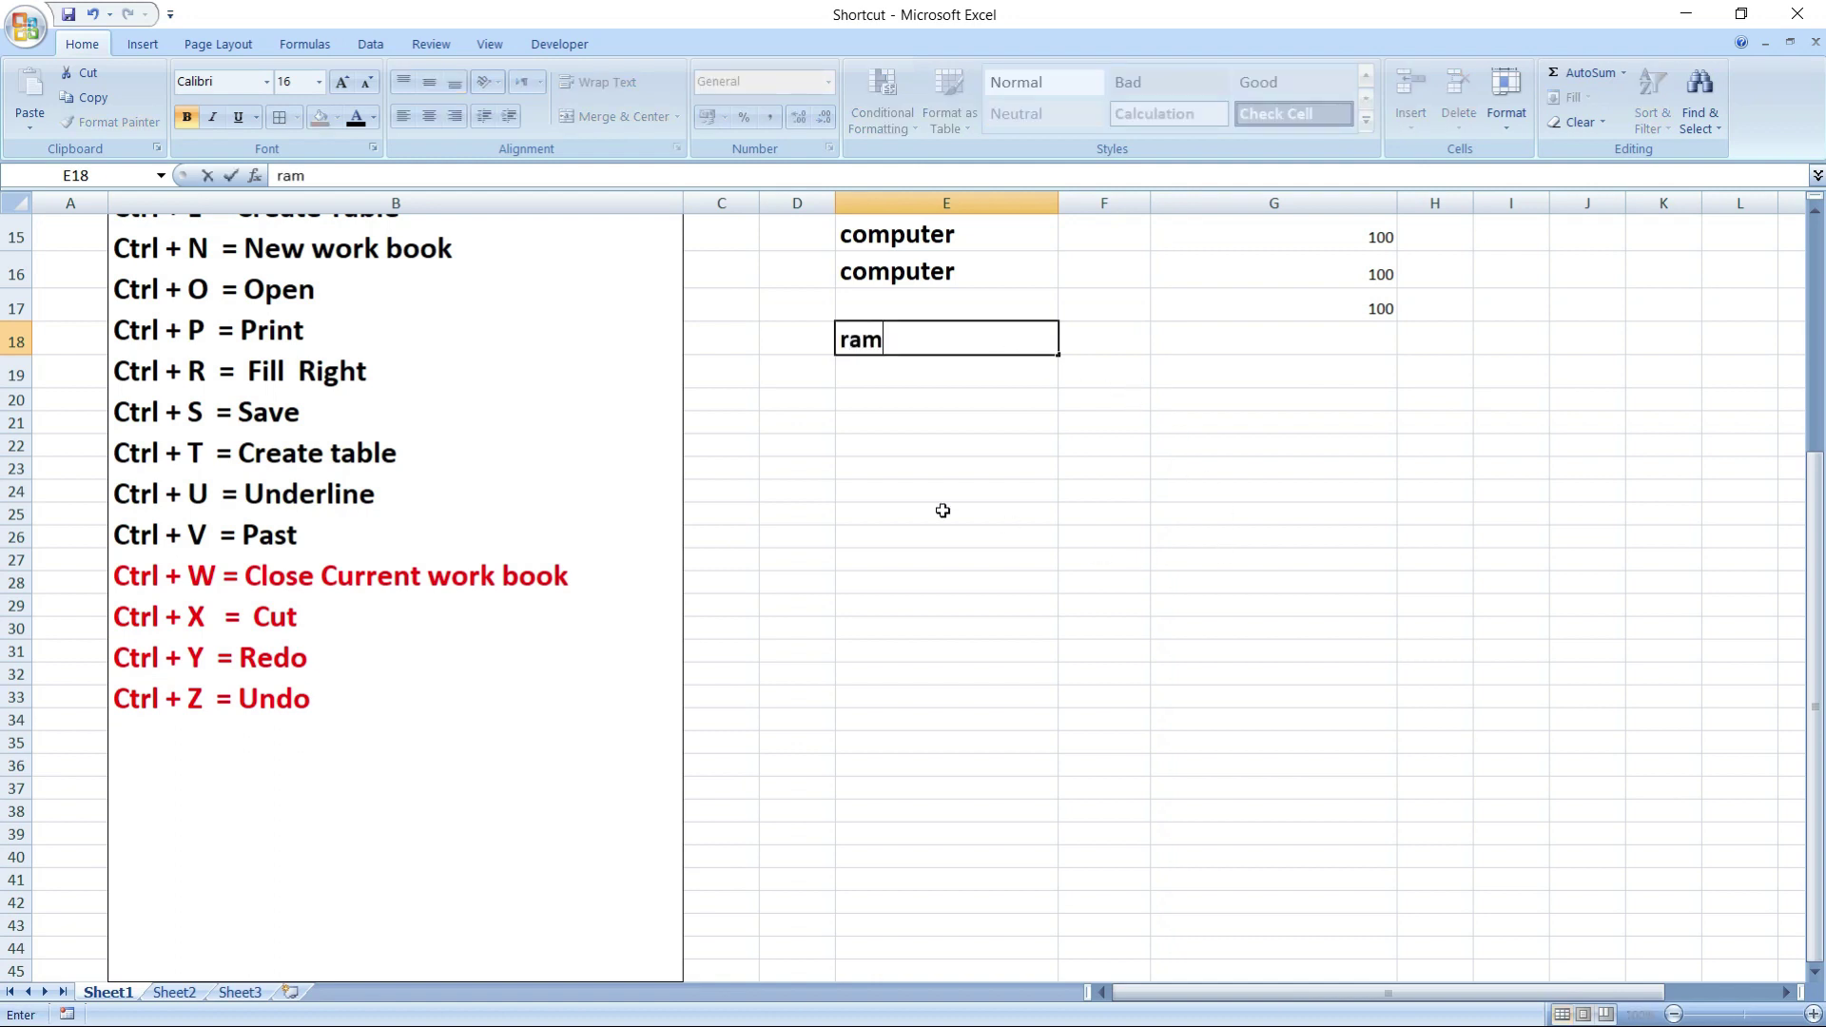
pyautogui.click(915, 492)
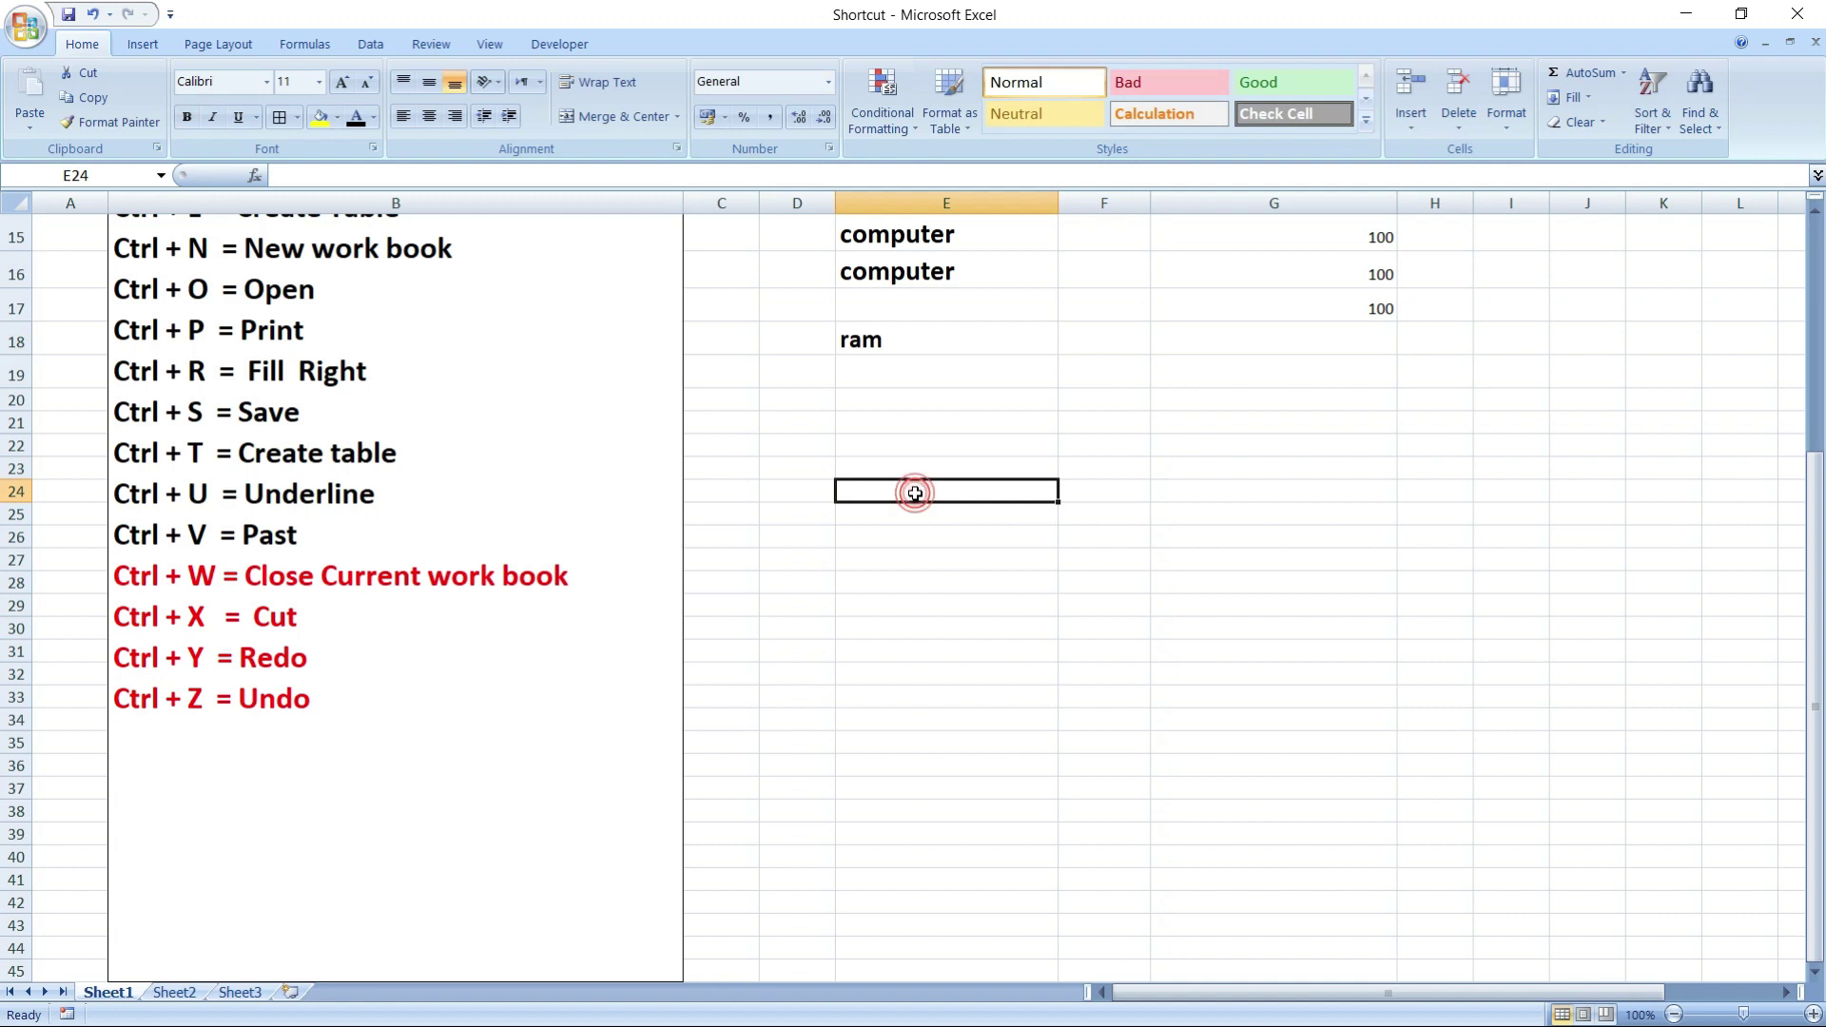
# - Fill 'ram' right across E18:K18 with Ctrl+R
pyautogui.click(903, 368)
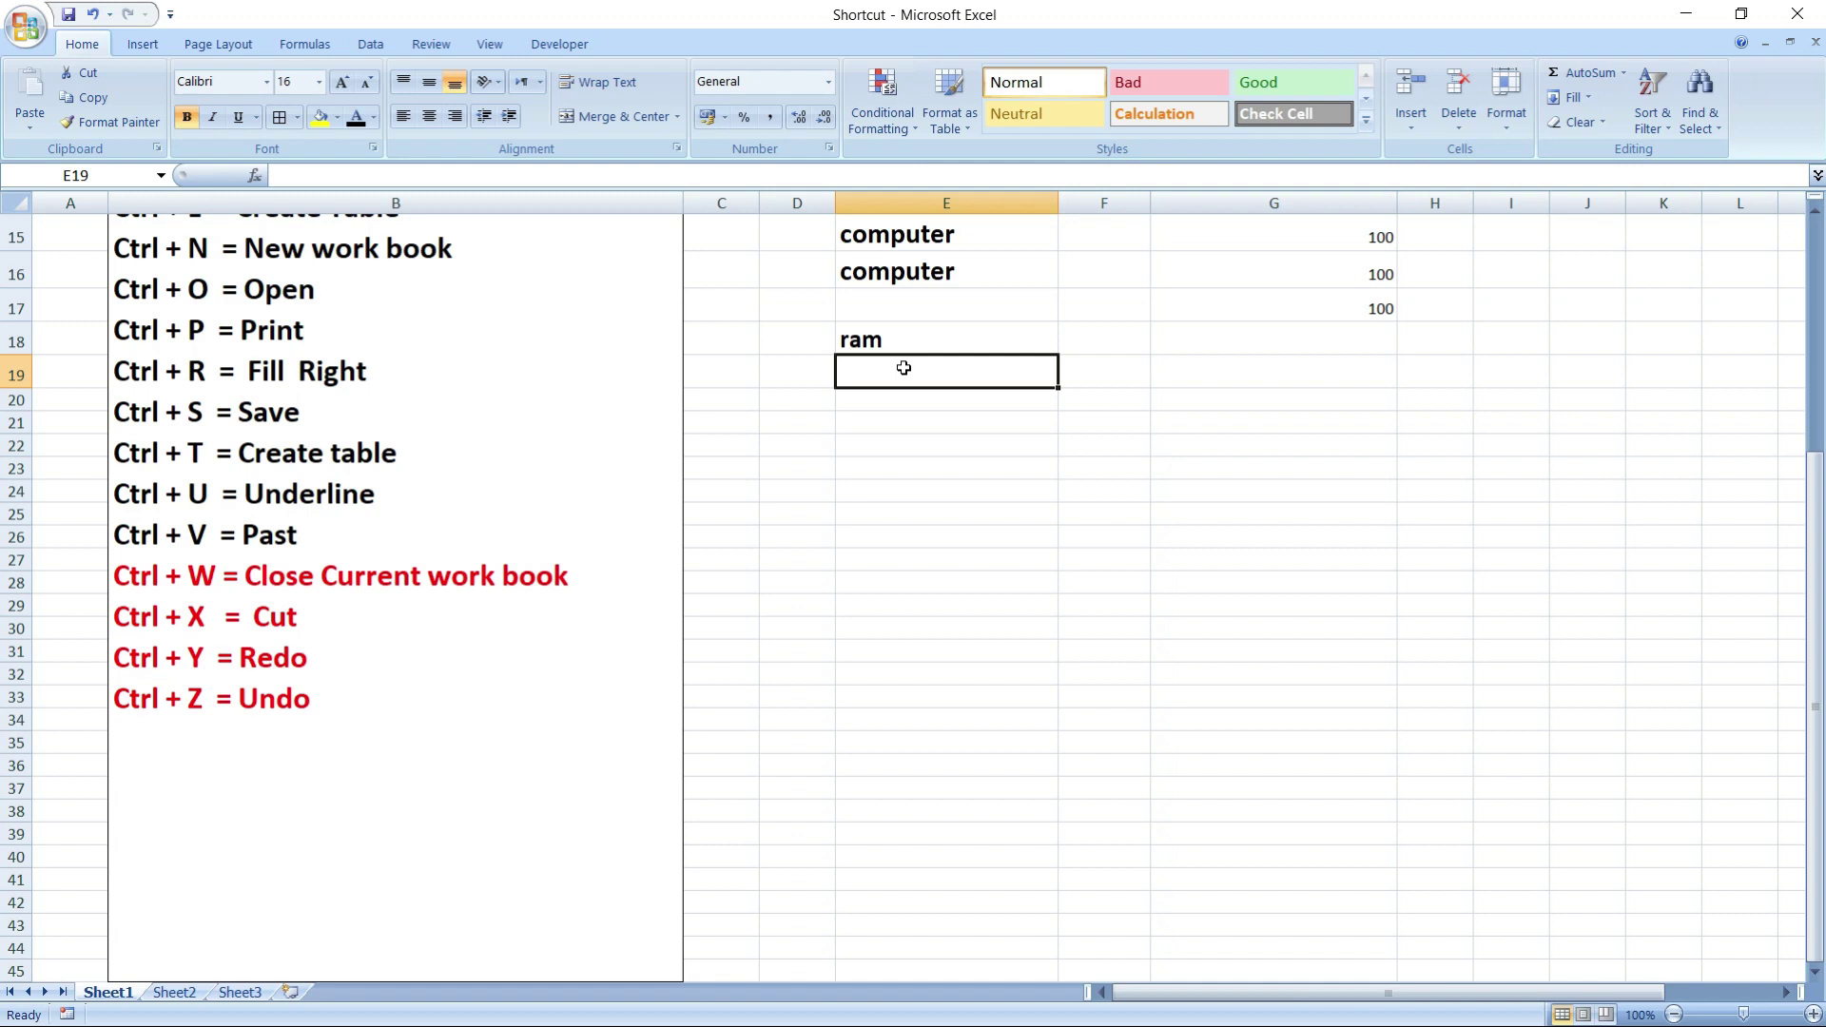
pyautogui.moveTo(905, 340)
pyautogui.mouseDown()
pyautogui.moveTo(1594, 315)
pyautogui.moveTo(1666, 345)
pyautogui.mouseUp()
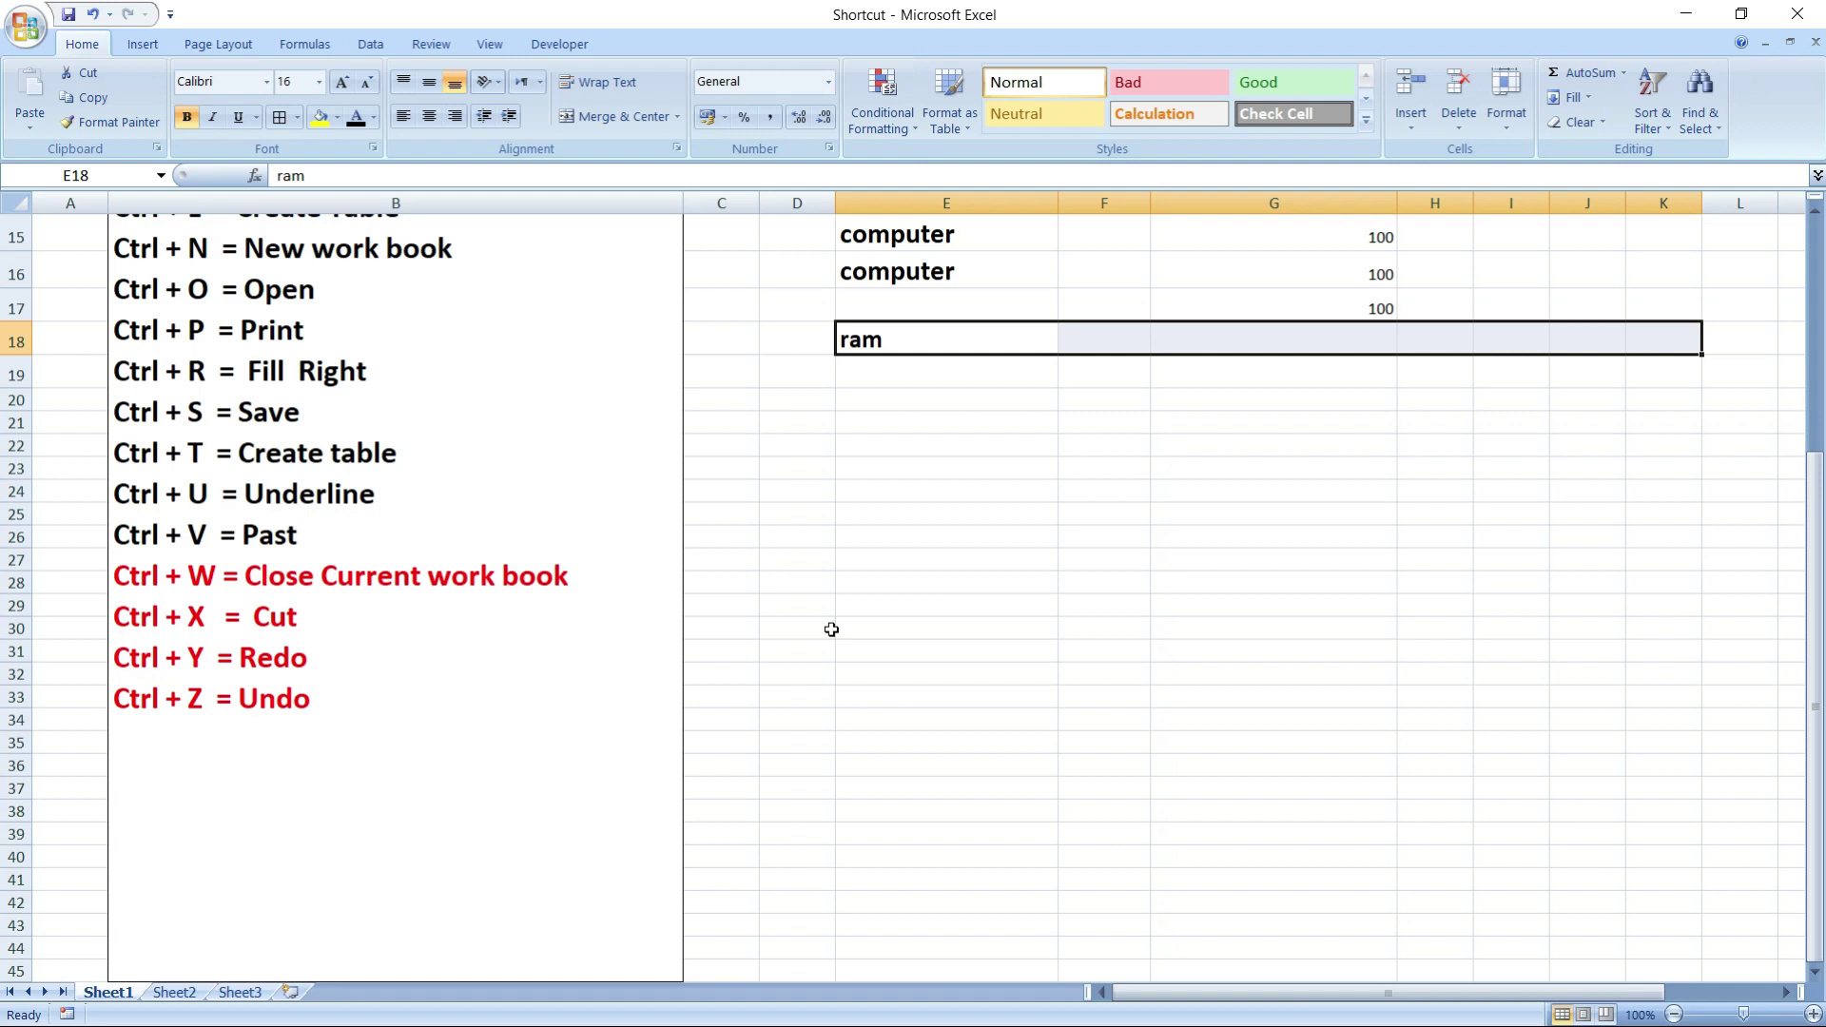
pyautogui.hotkey('ctrl', 'r')
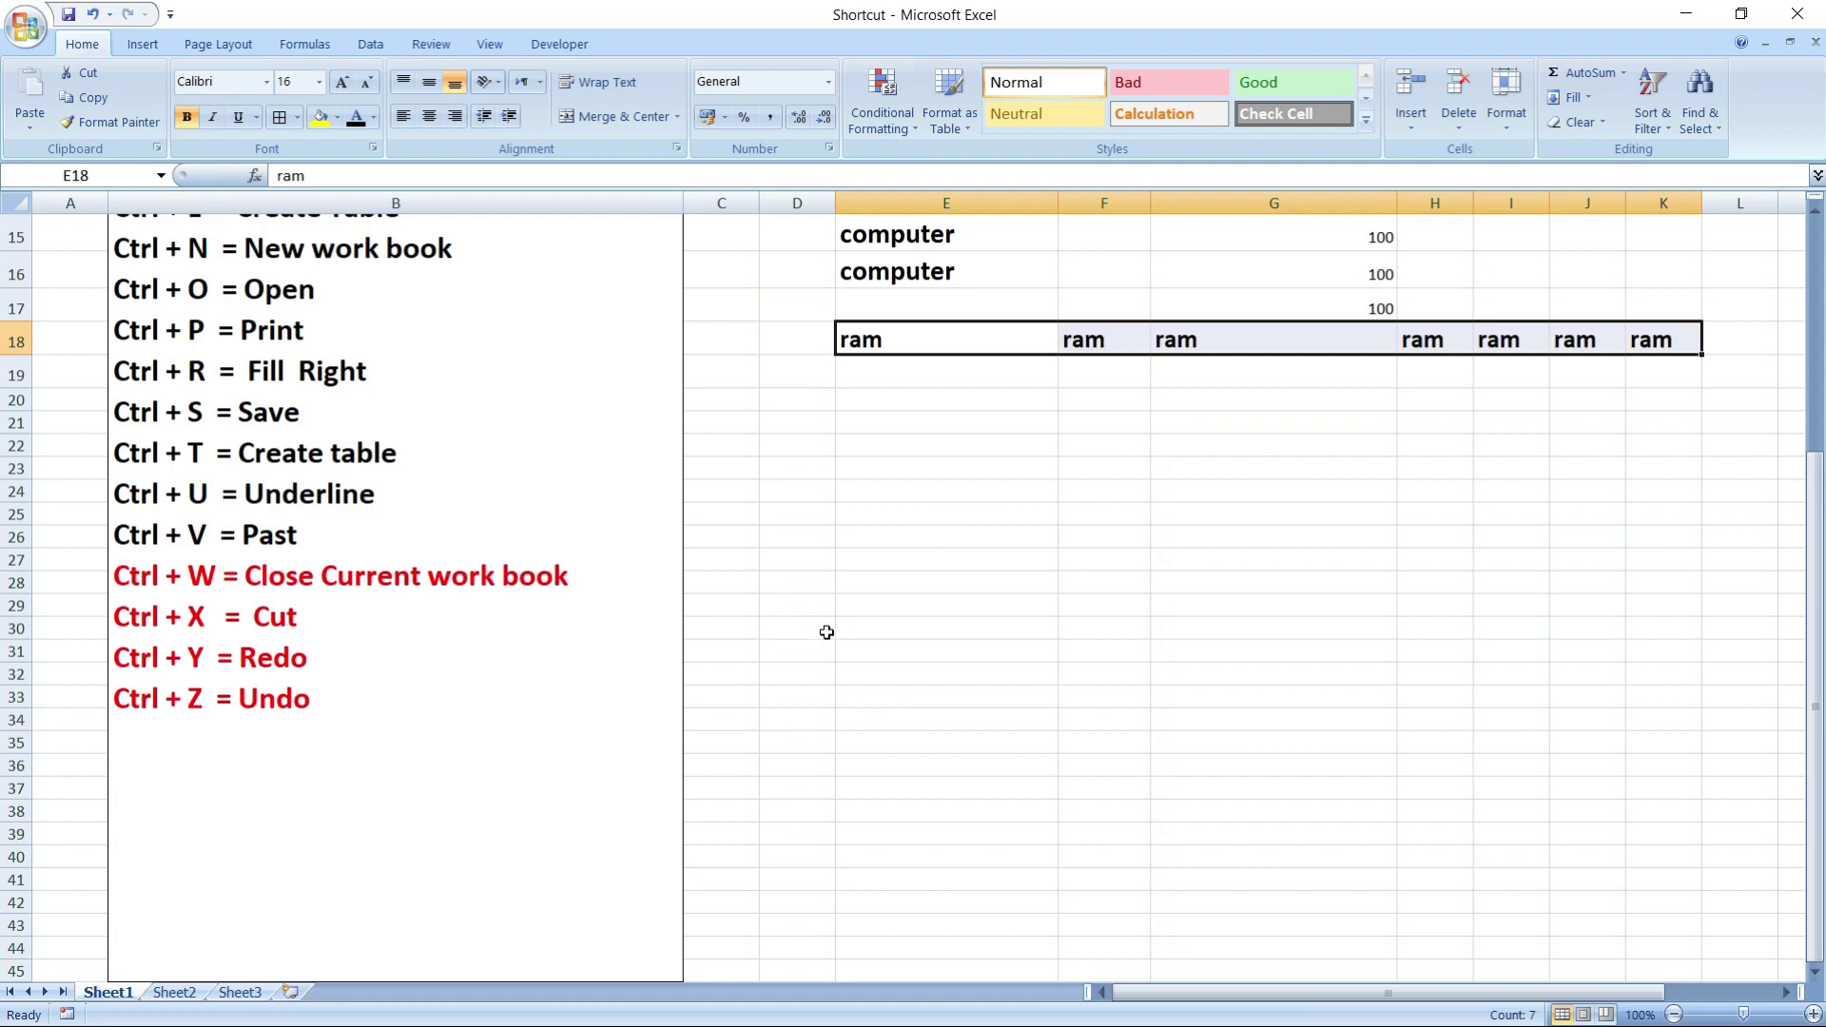
pyautogui.click(894, 376)
# - Enter 120 in E20 and fill it right across E20:K20
pyautogui.click(894, 414)
pyautogui.click(893, 397)
pyautogui.click(892, 396)
pyautogui.write('120')
pyautogui.click(950, 566)
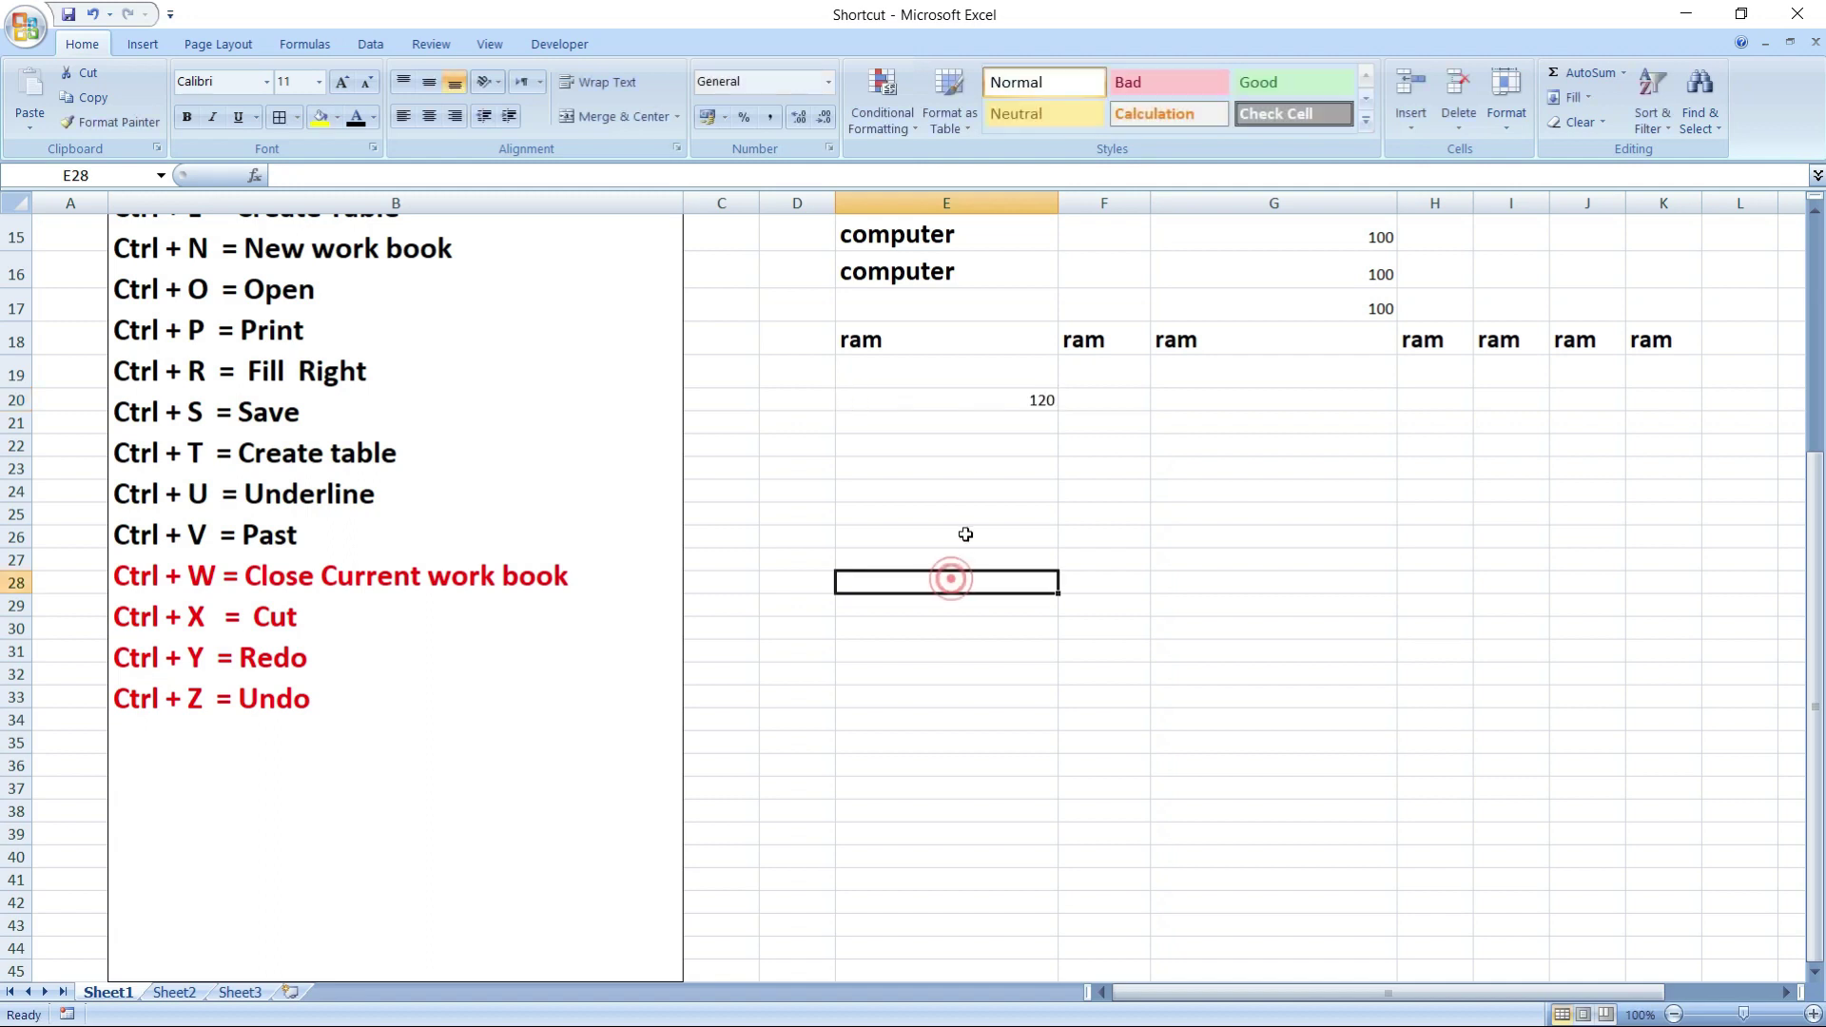
pyautogui.moveTo(973, 399); pyautogui.dragTo(1654, 402)
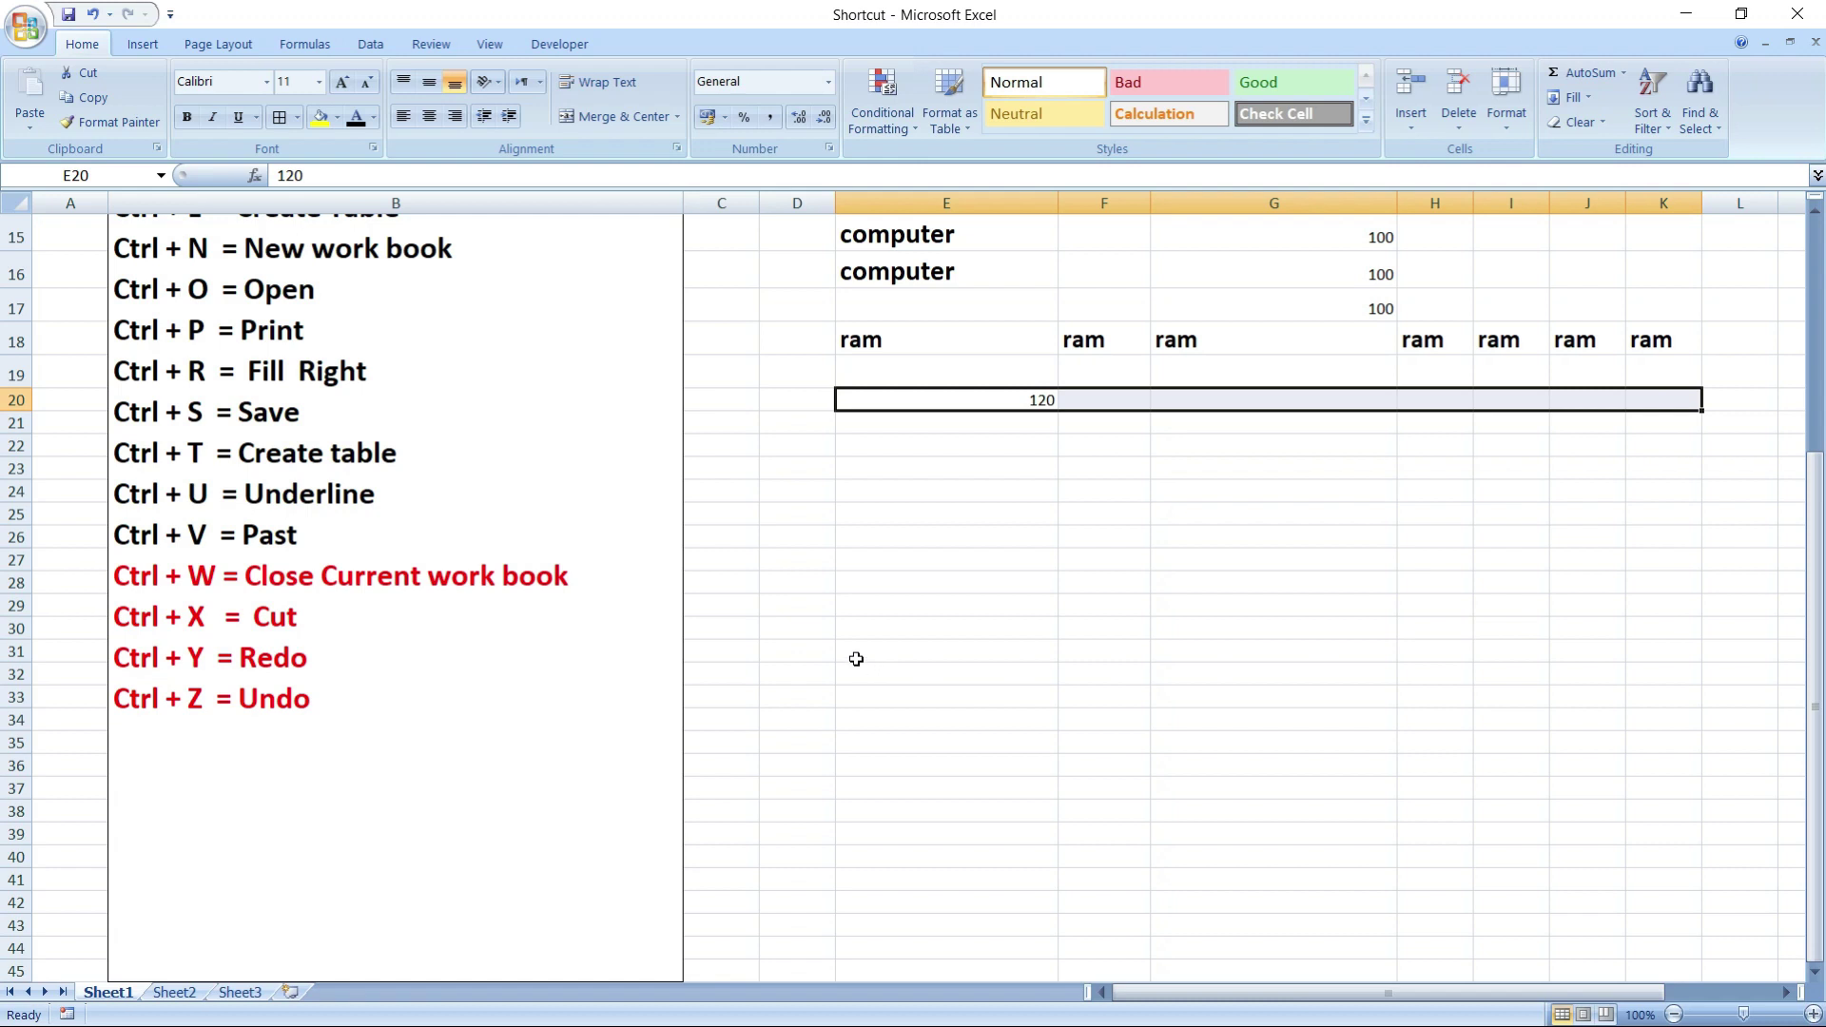
pyautogui.hotkey('ctrl', 'r')
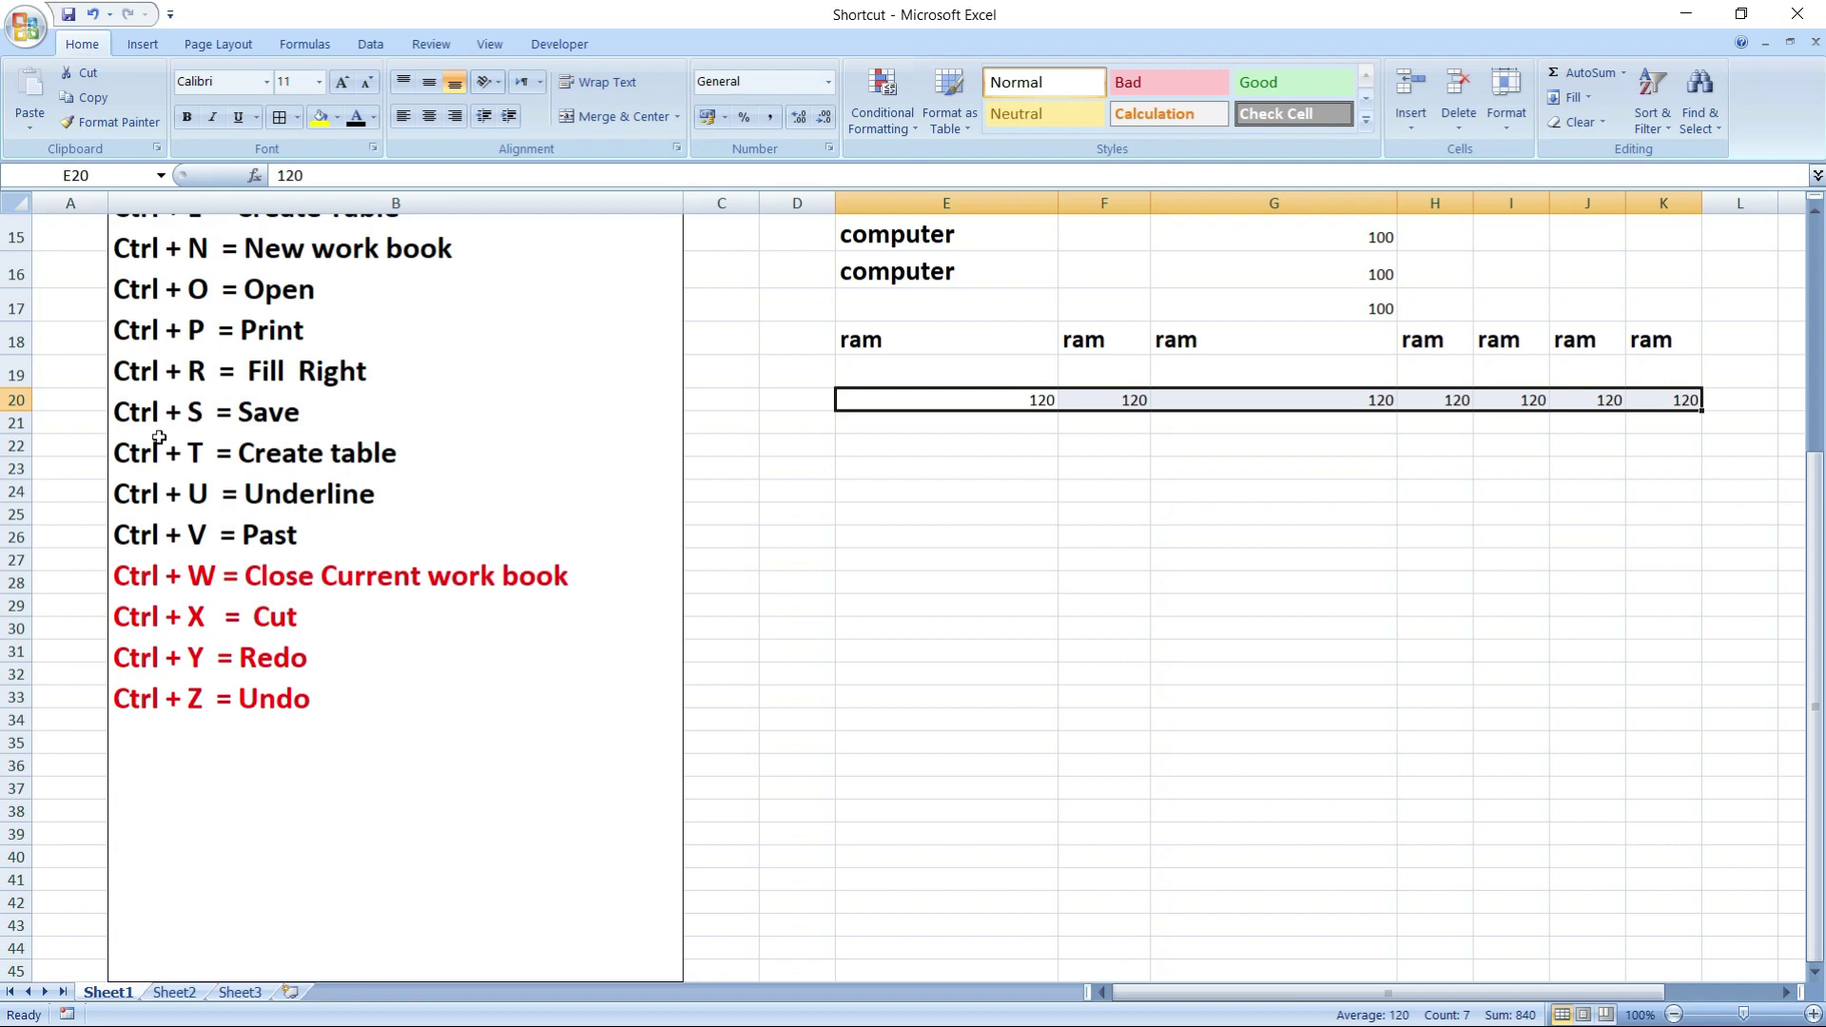
pyautogui.doubleClick(306, 415)
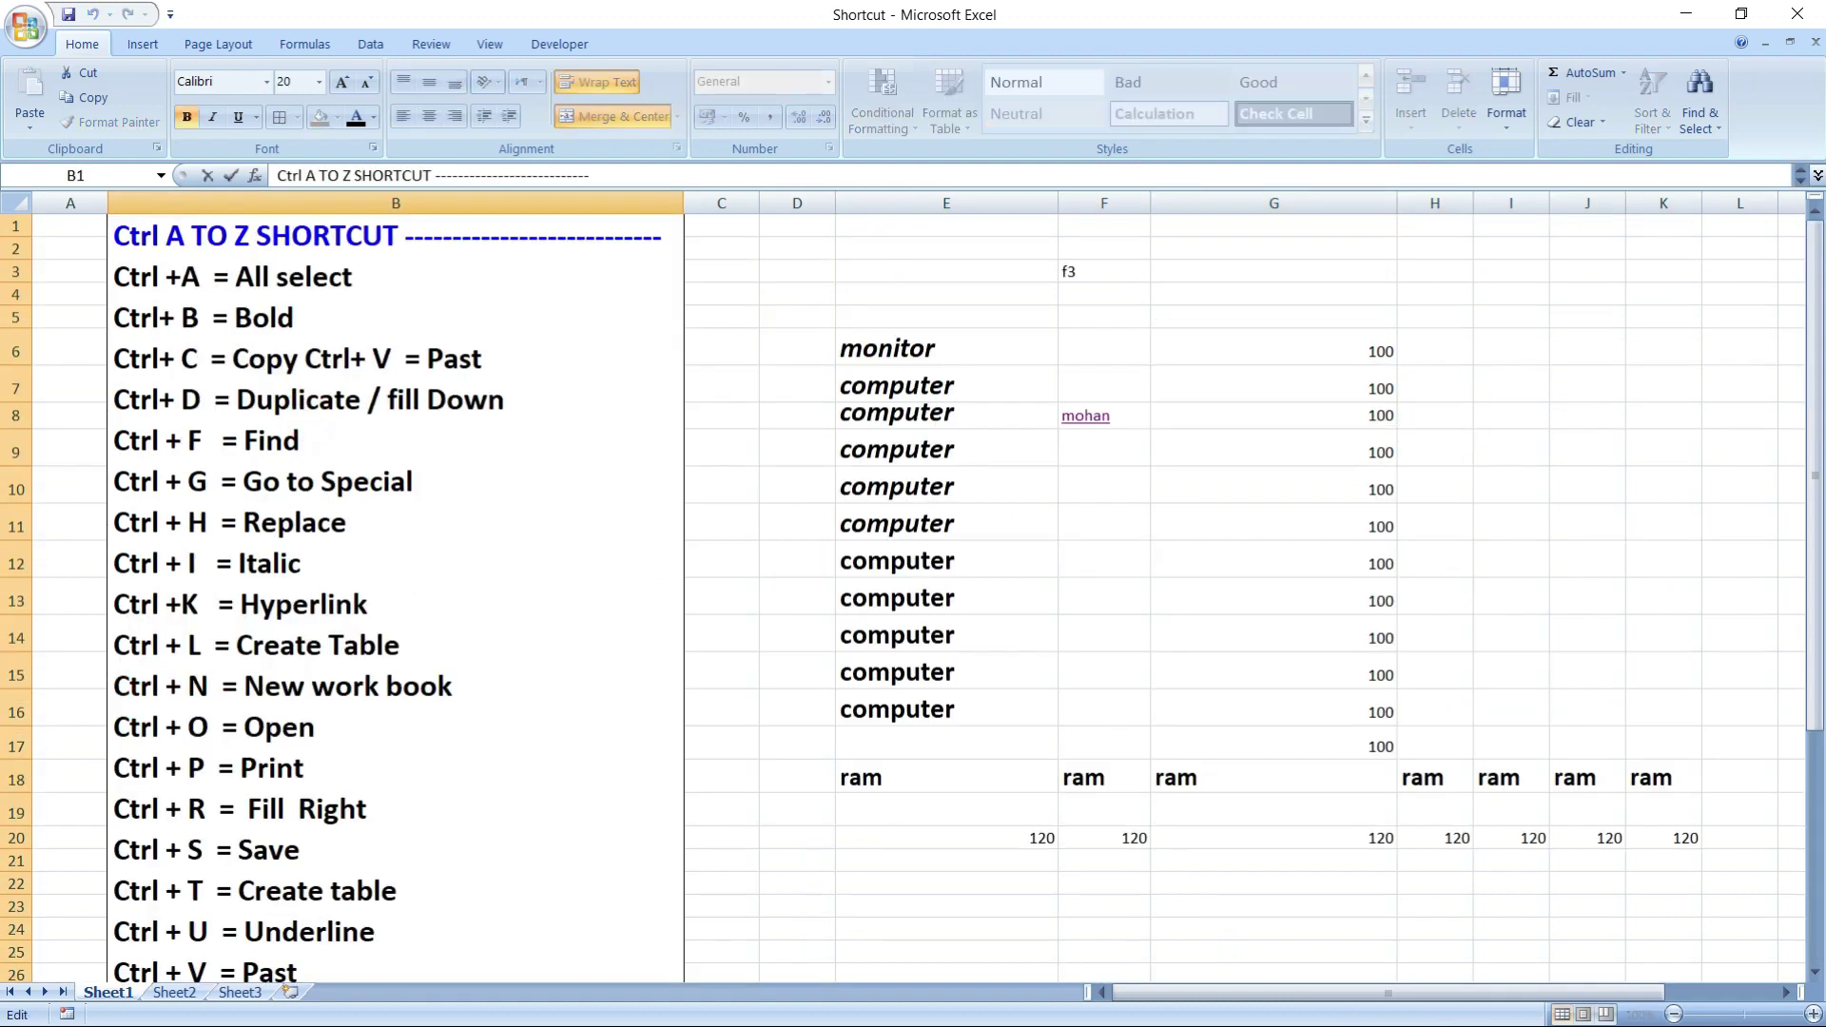
pyautogui.press('Escape')
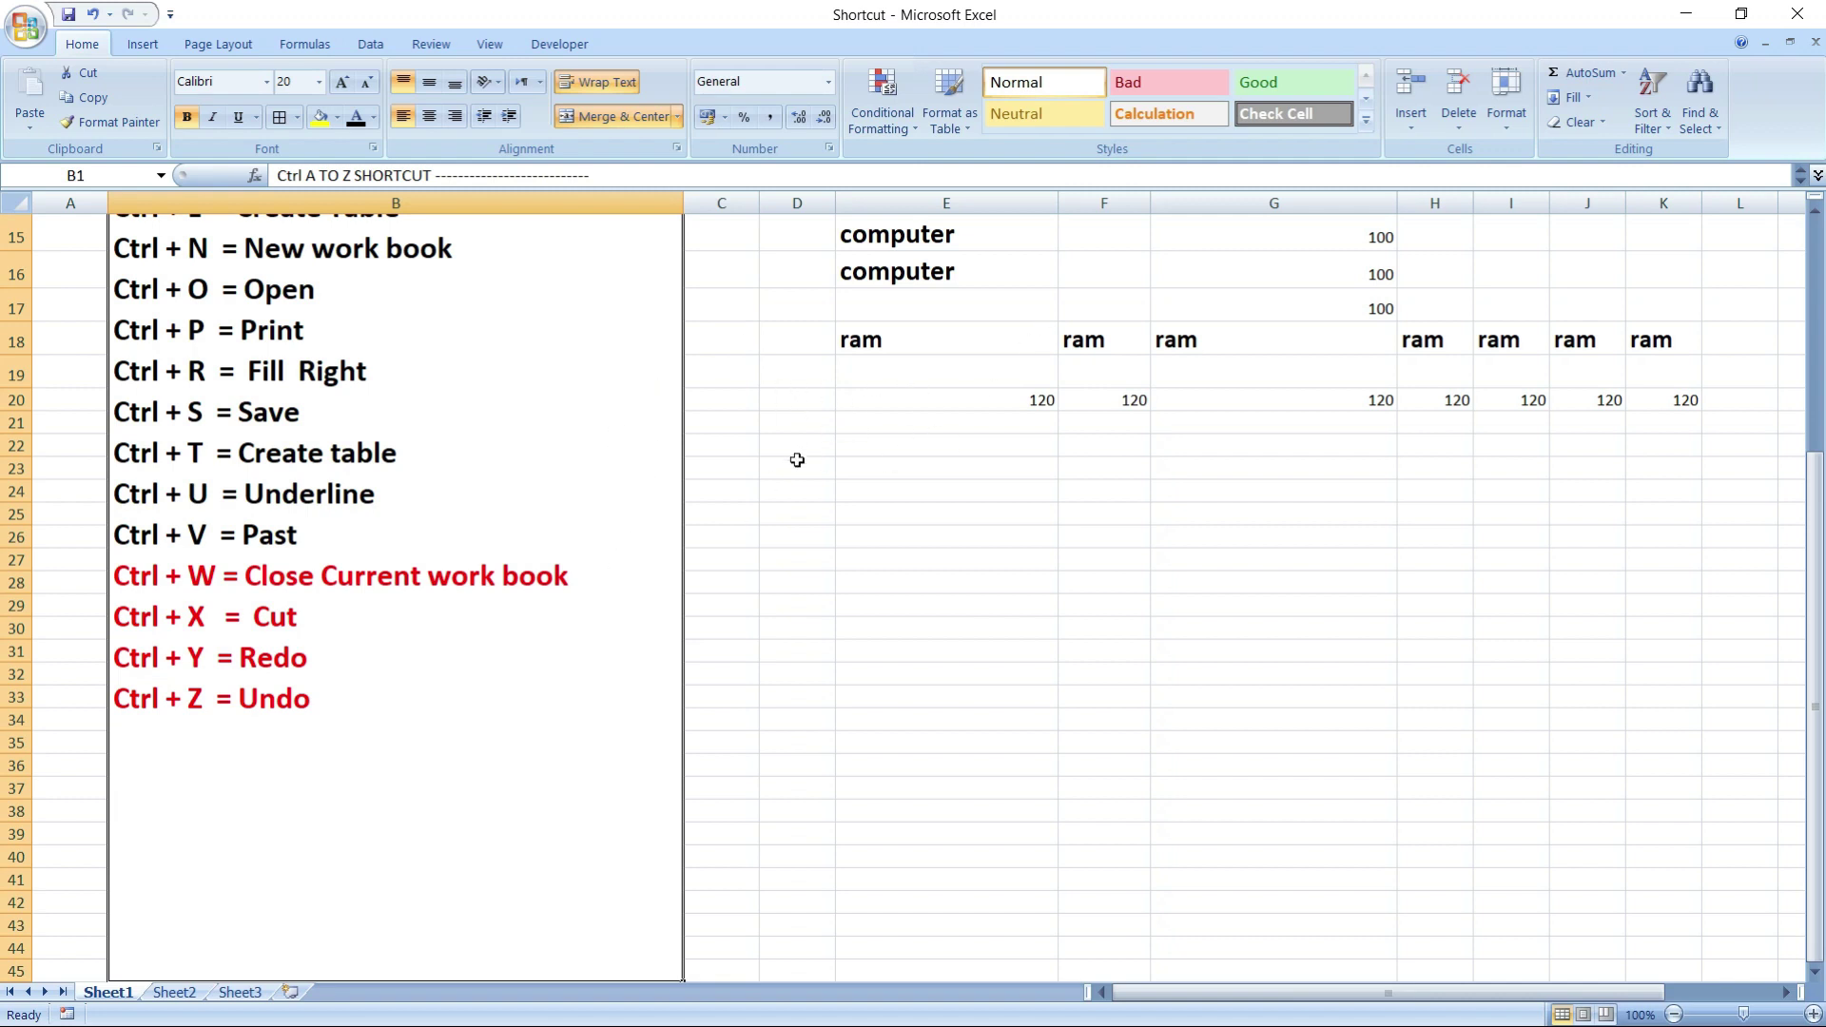
pyautogui.scroll(5, 879, 495)
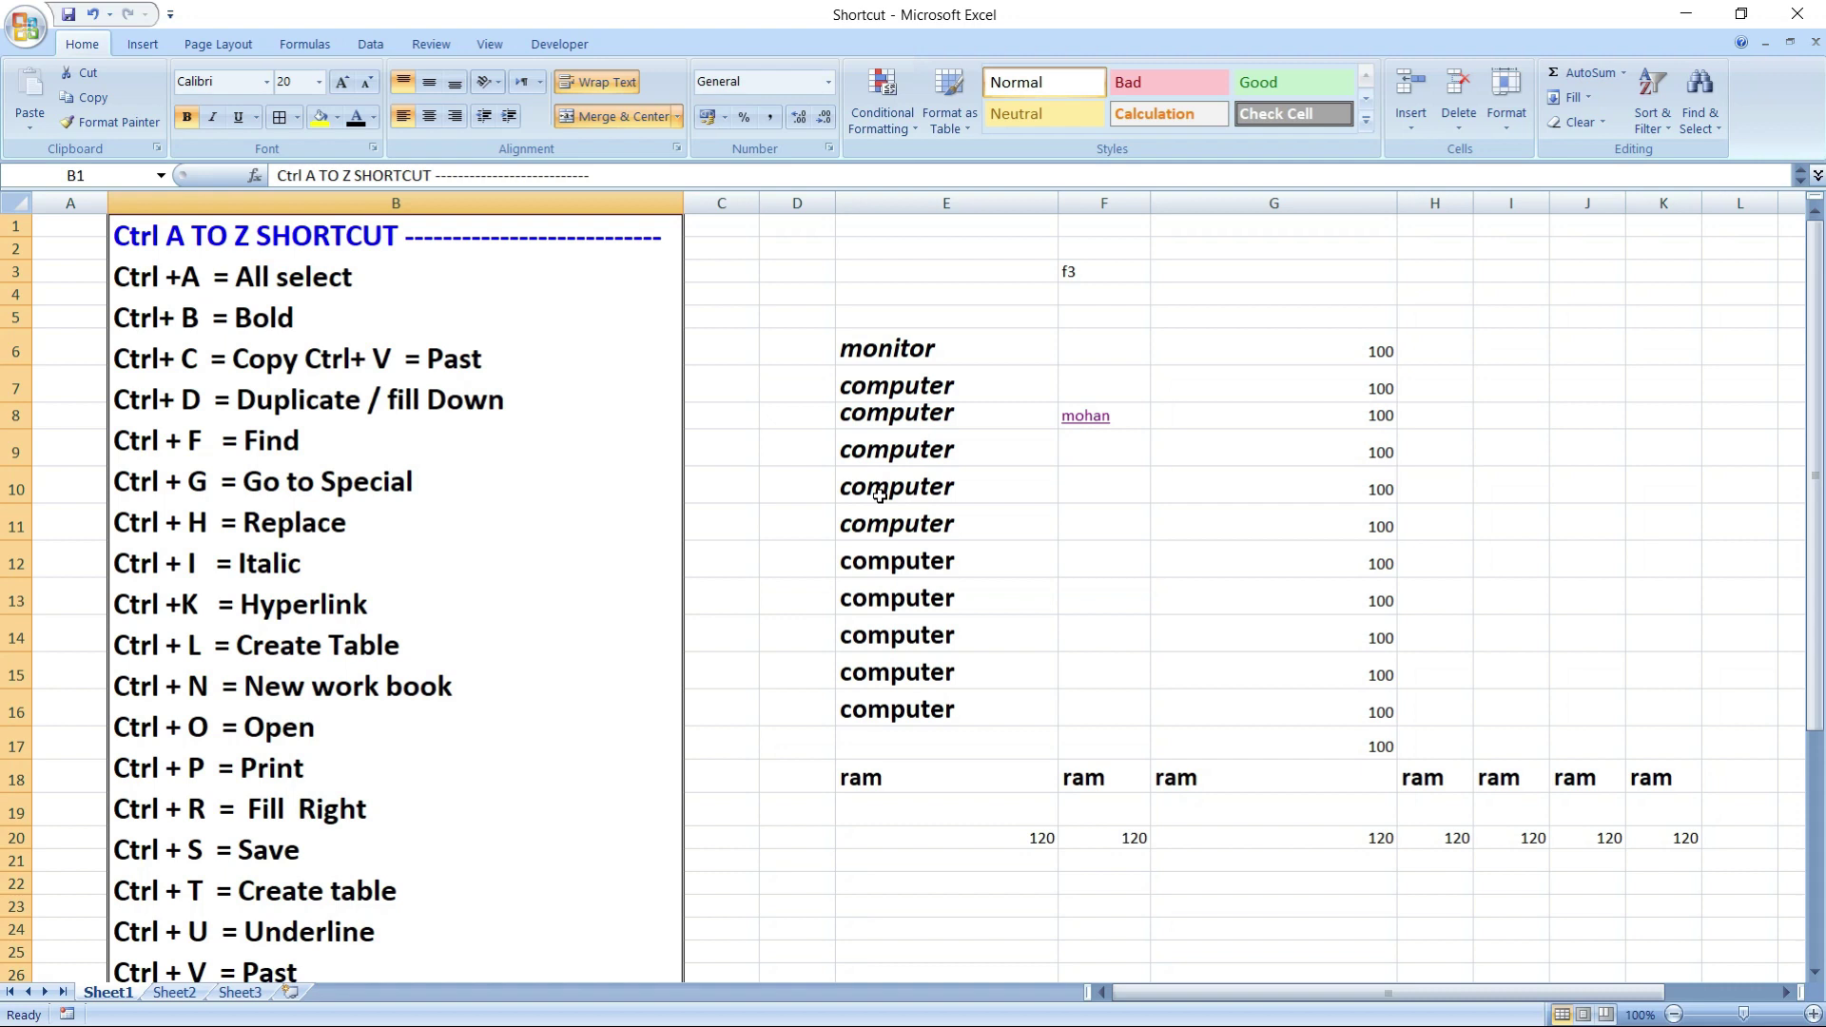
pyautogui.scroll(-9, 880, 495)
pyautogui.scroll(7, 910, 494)
pyautogui.scroll(2, 913, 494)
# - Save the Shortcut workbook, then open Save As with name 'Shortcut' and close it unsaved
pyautogui.click(26, 26)
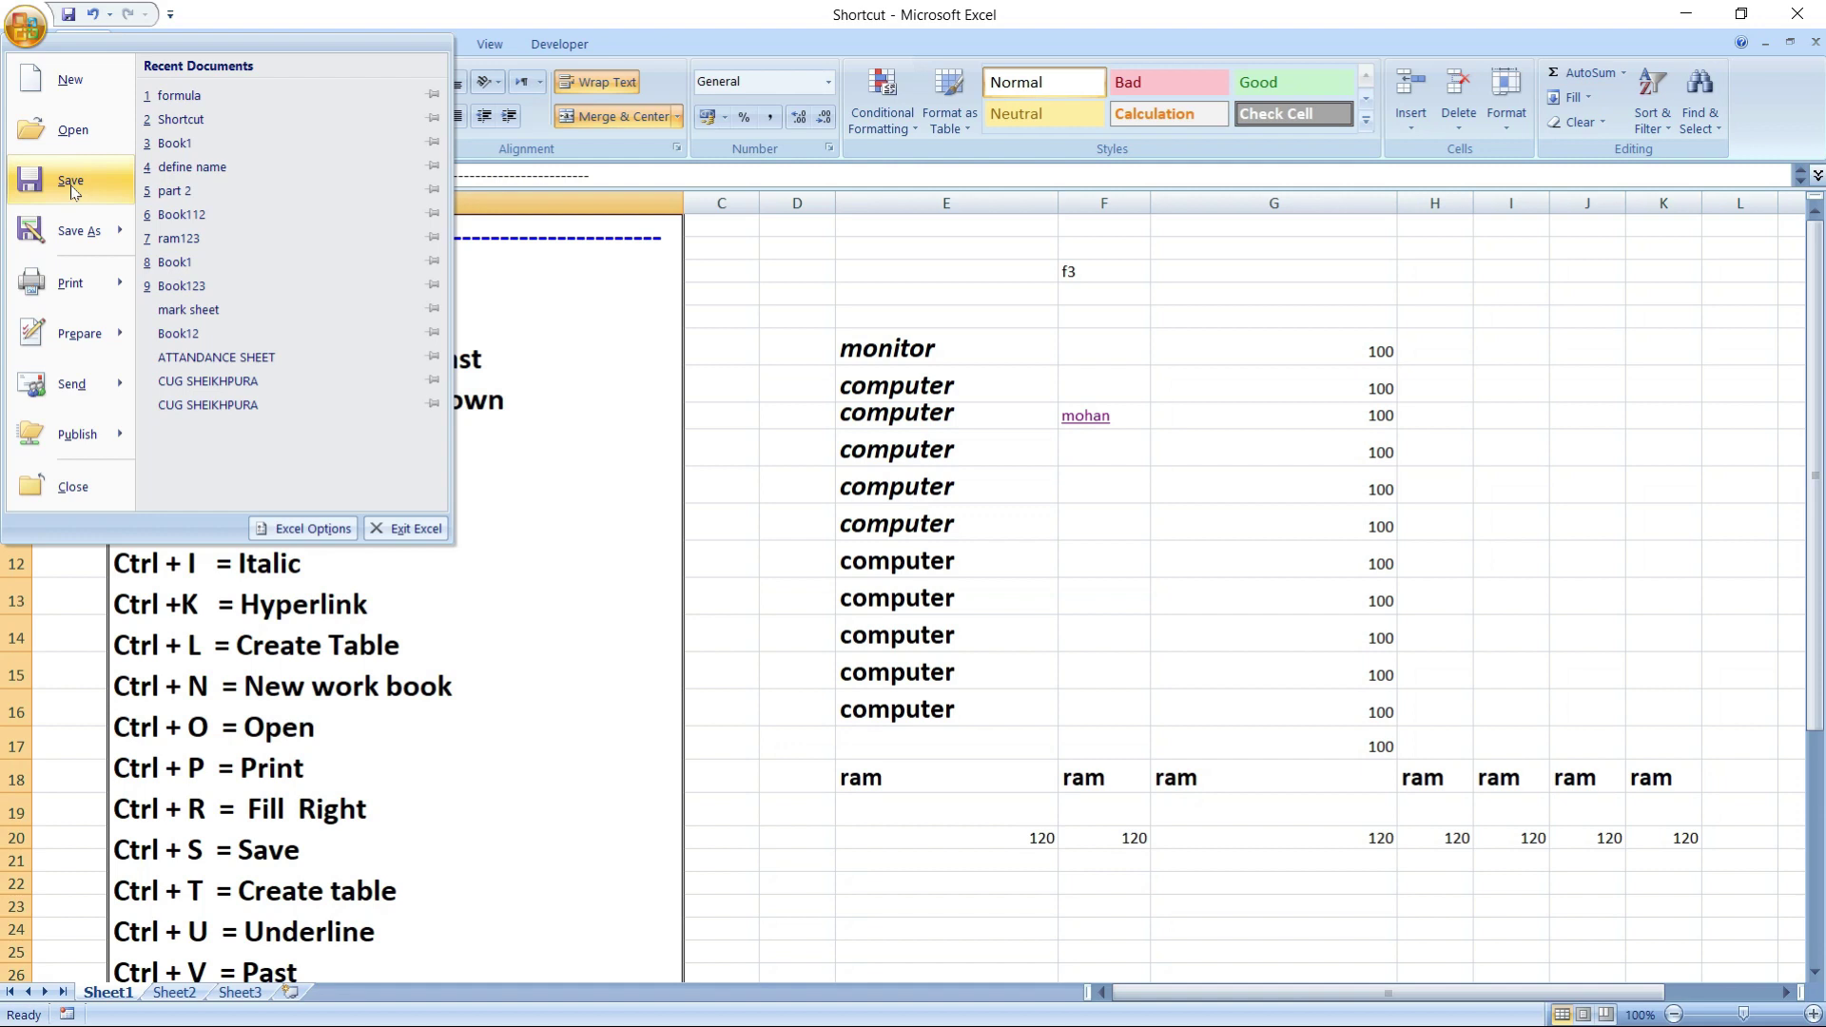
pyautogui.click(71, 189)
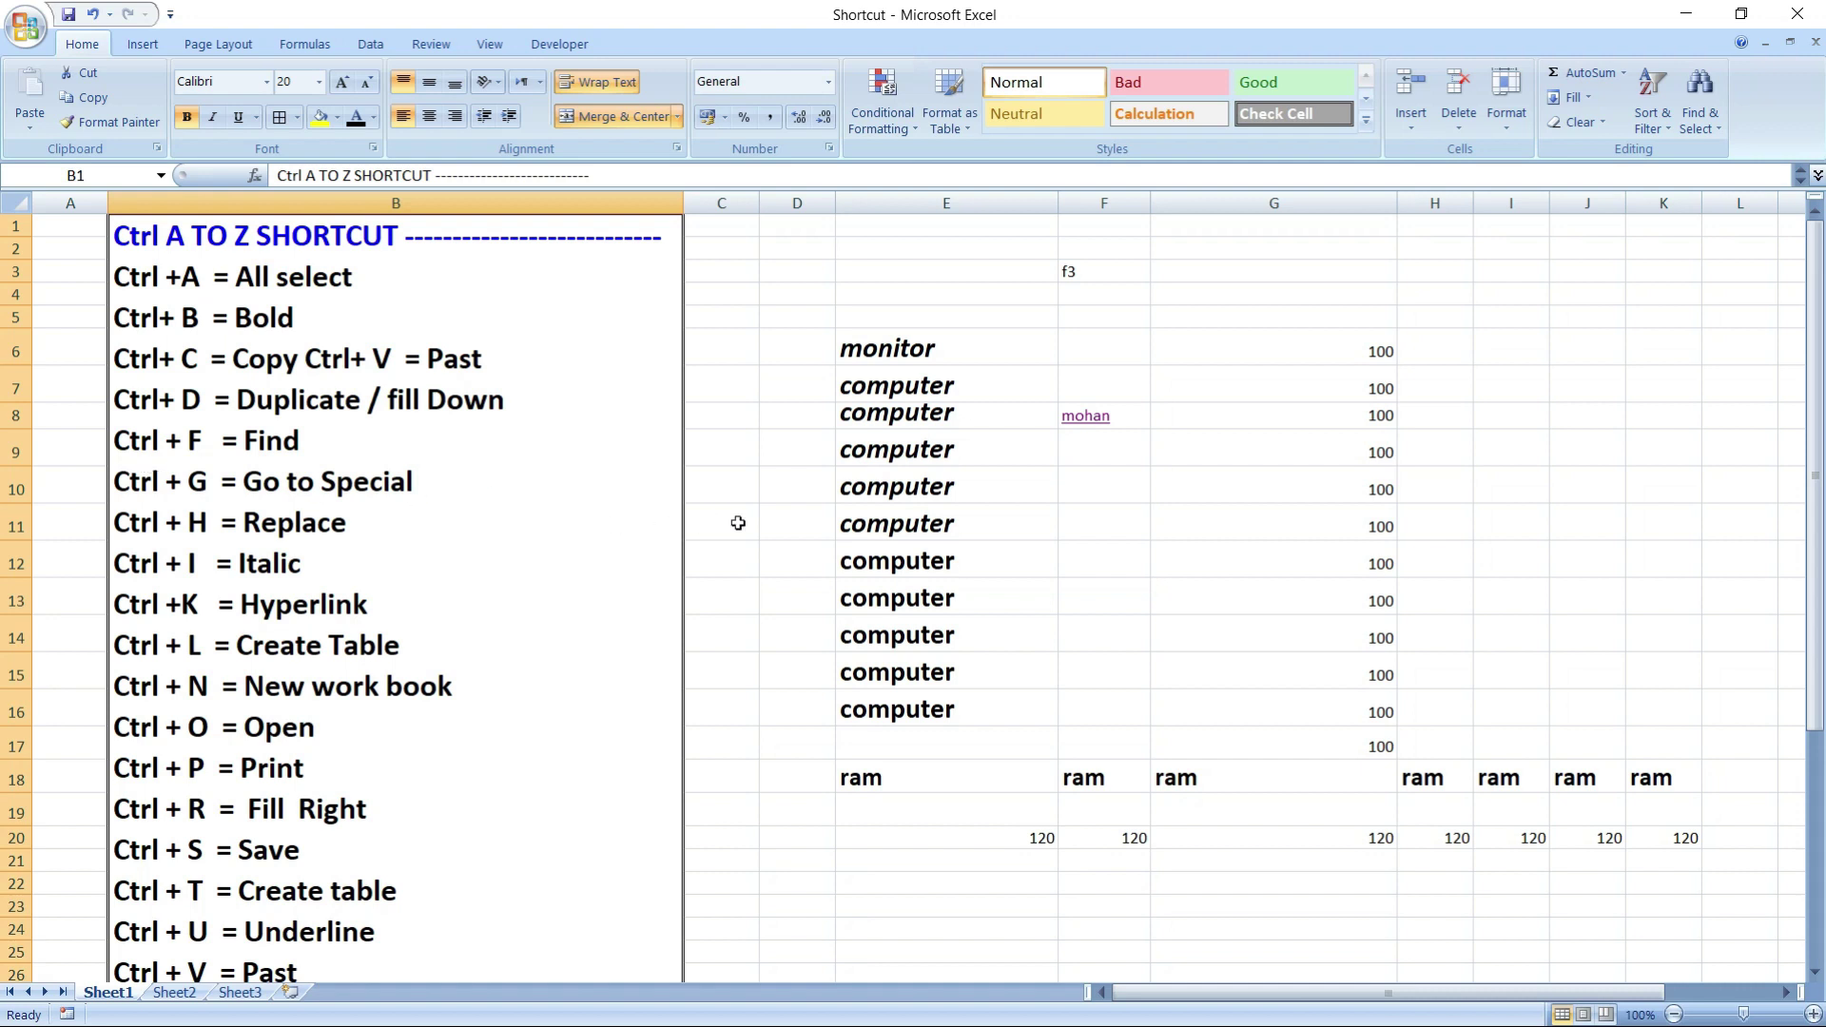
pyautogui.click(26, 27)
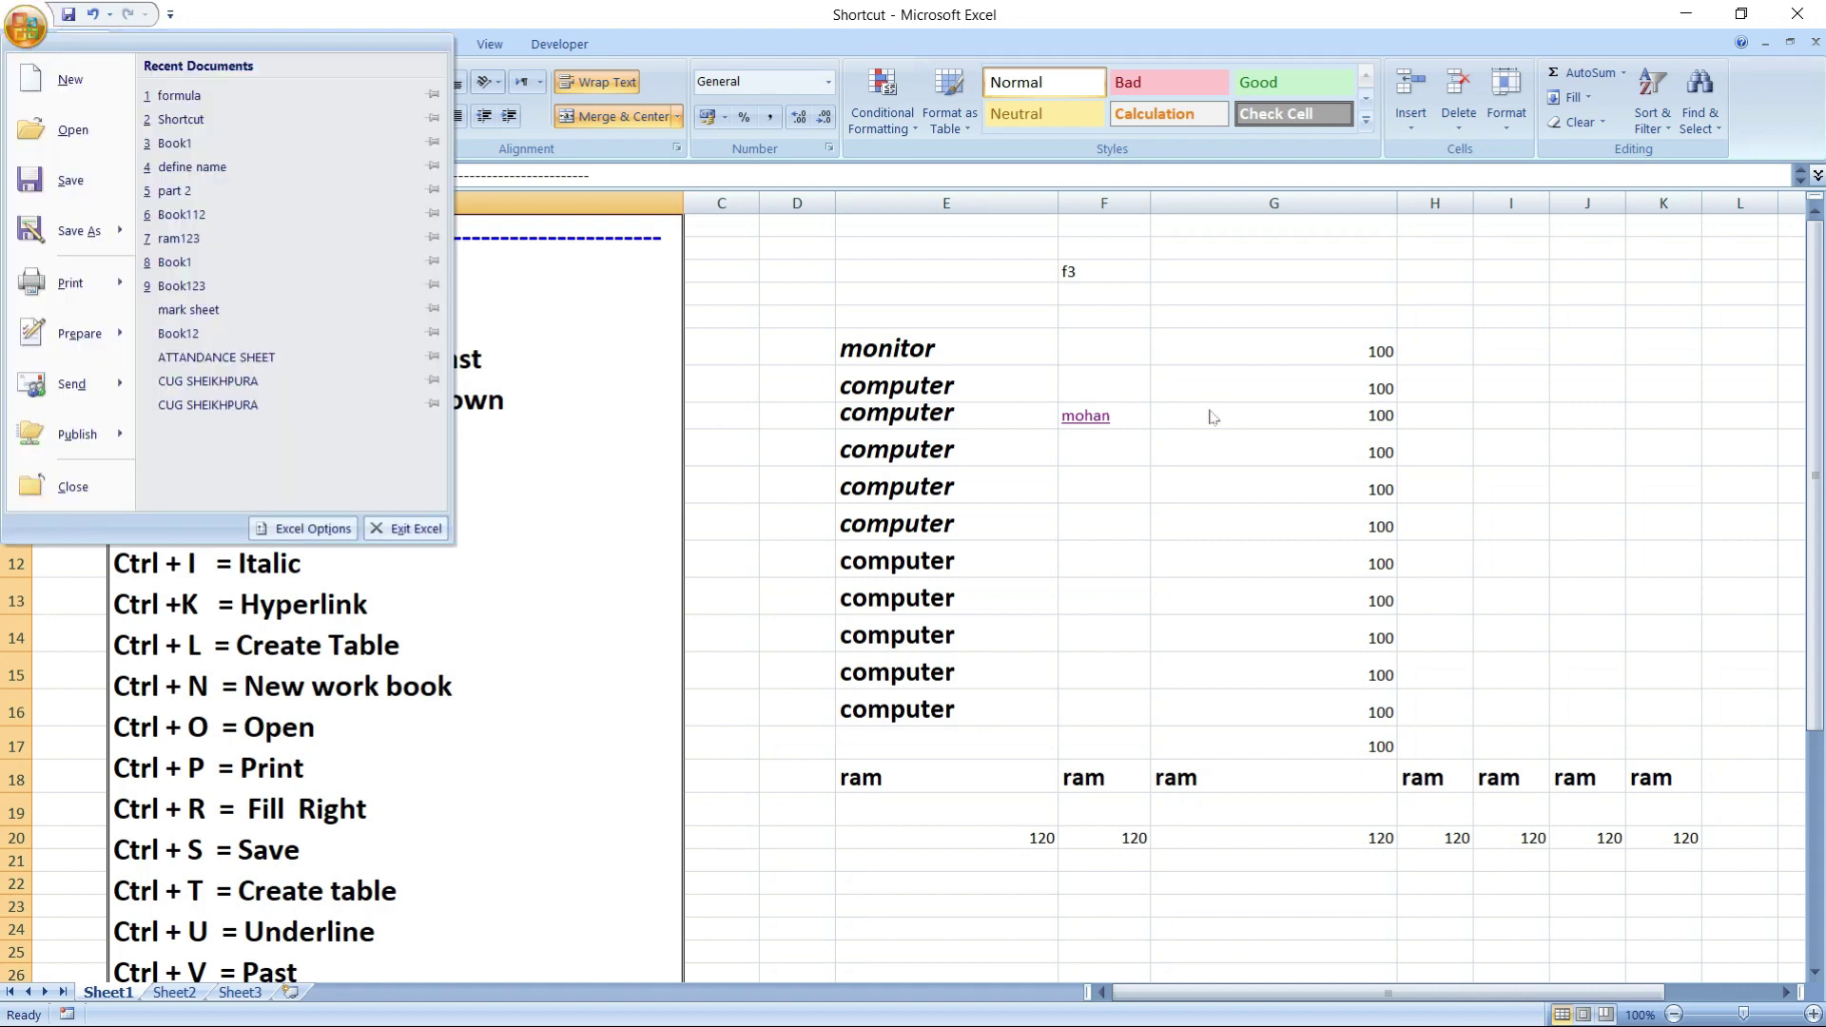
pyautogui.click(32, 233)
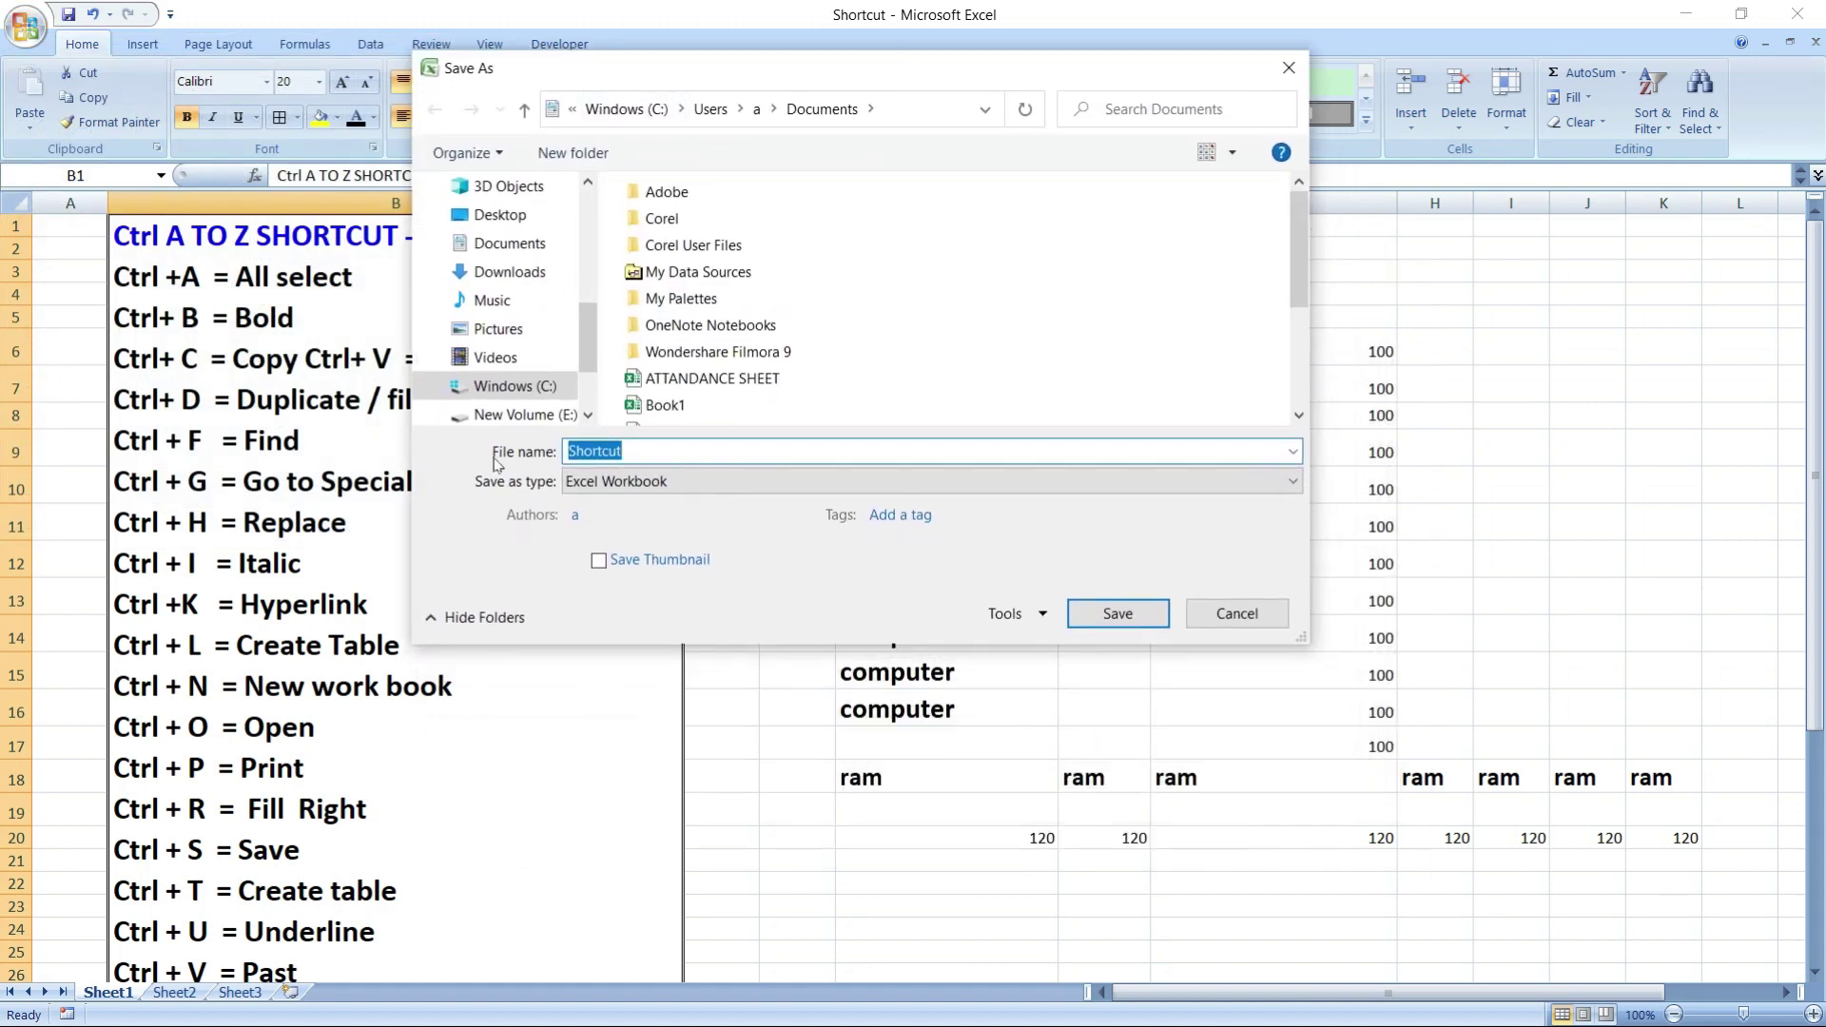
pyautogui.click(622, 451)
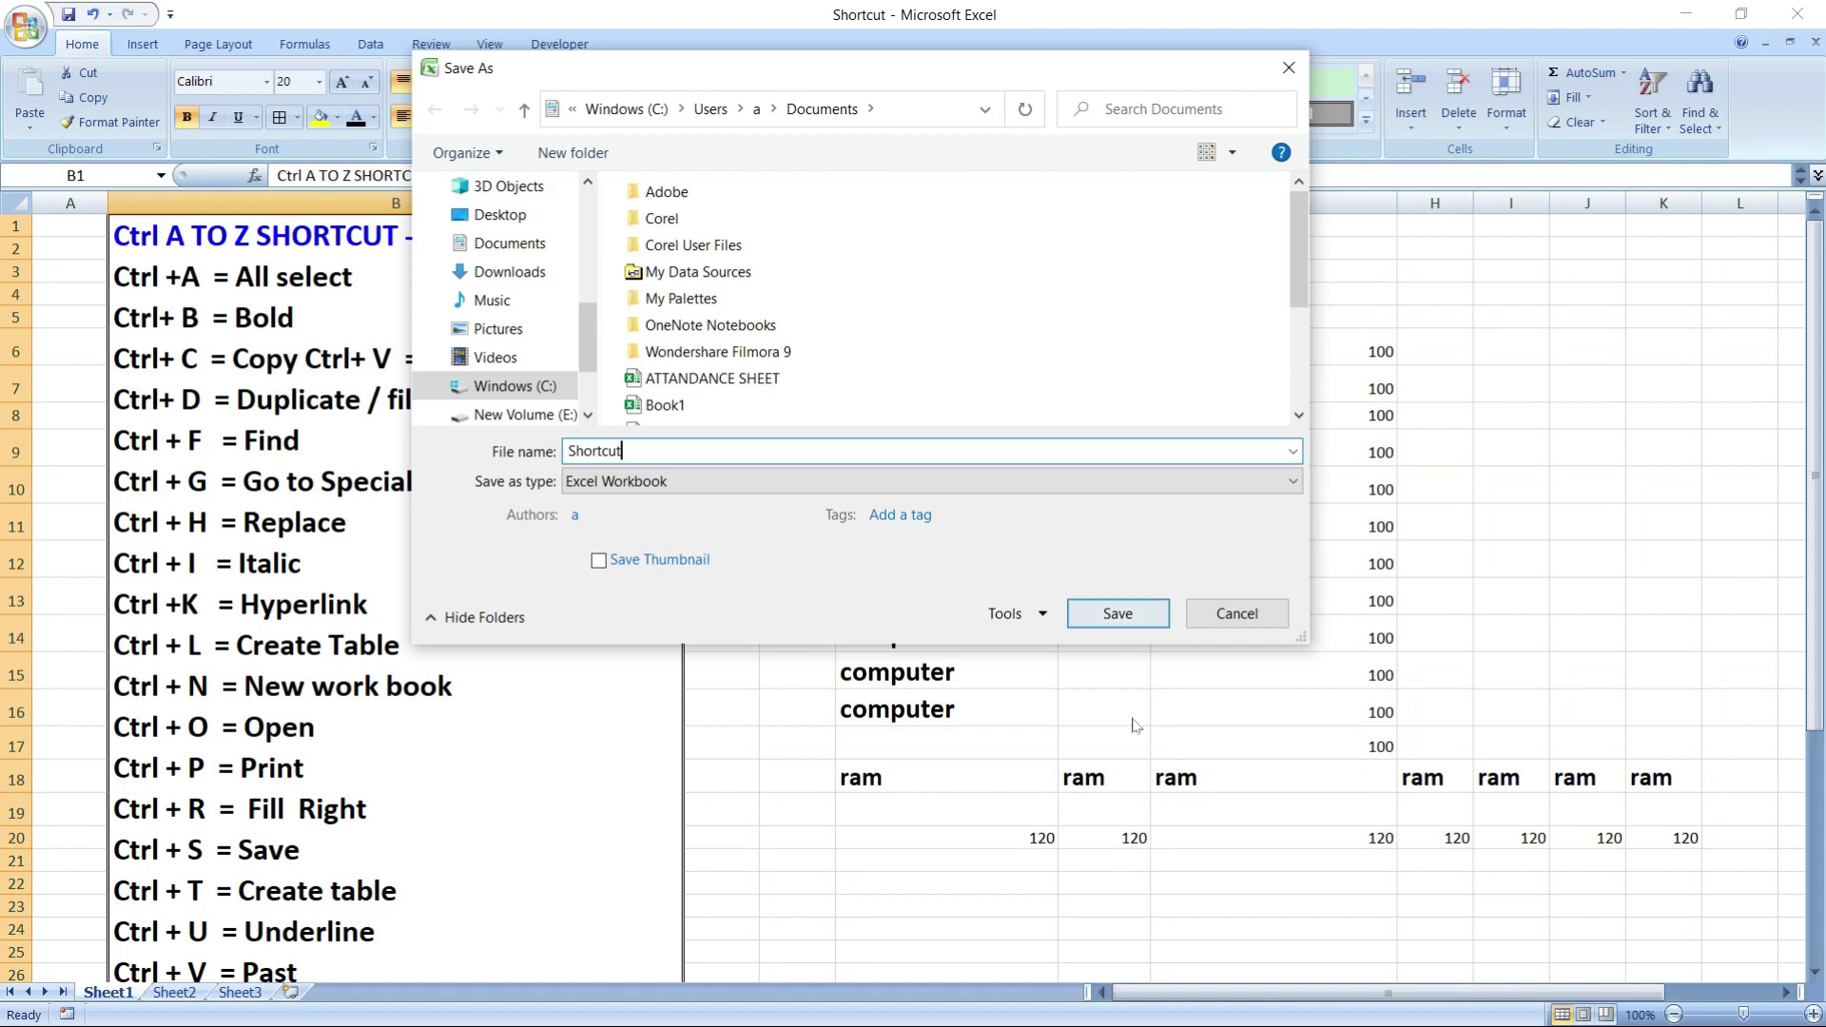
pyautogui.click(1301, 76)
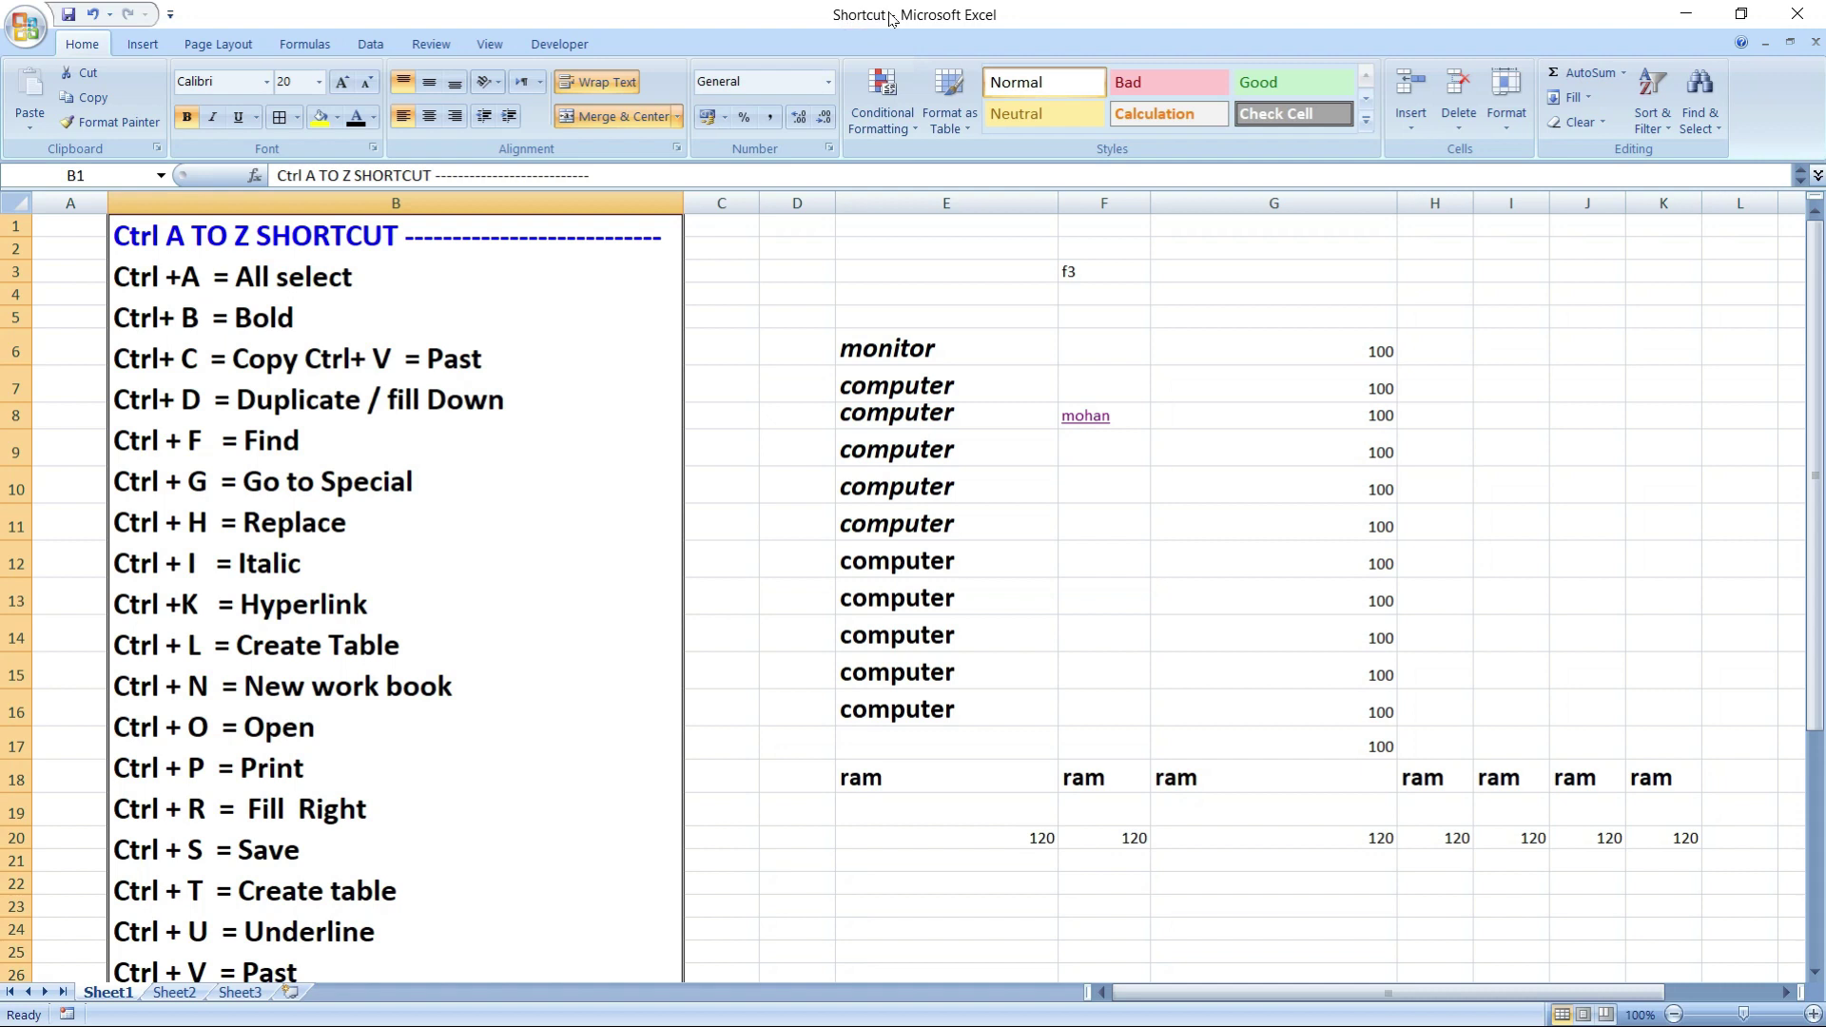
pyautogui.press('Down')
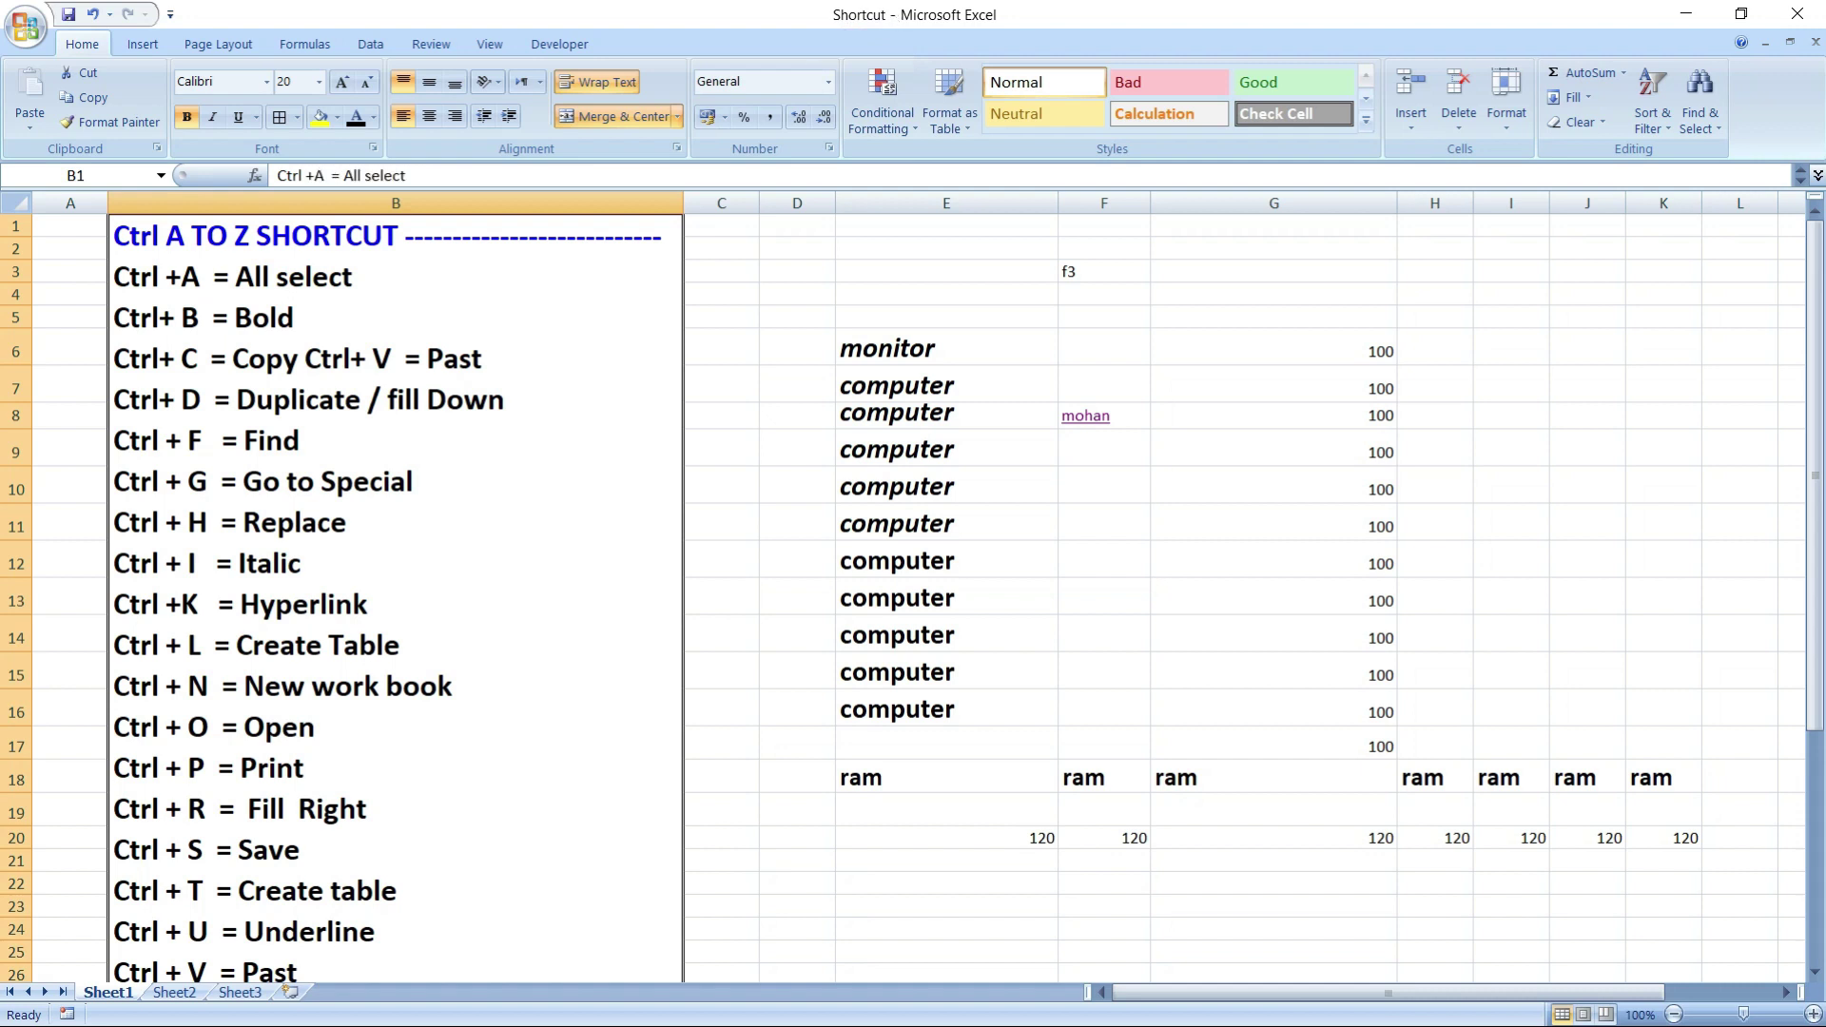
pyautogui.press('Down')
pyautogui.scroll(-2, 351, 578)
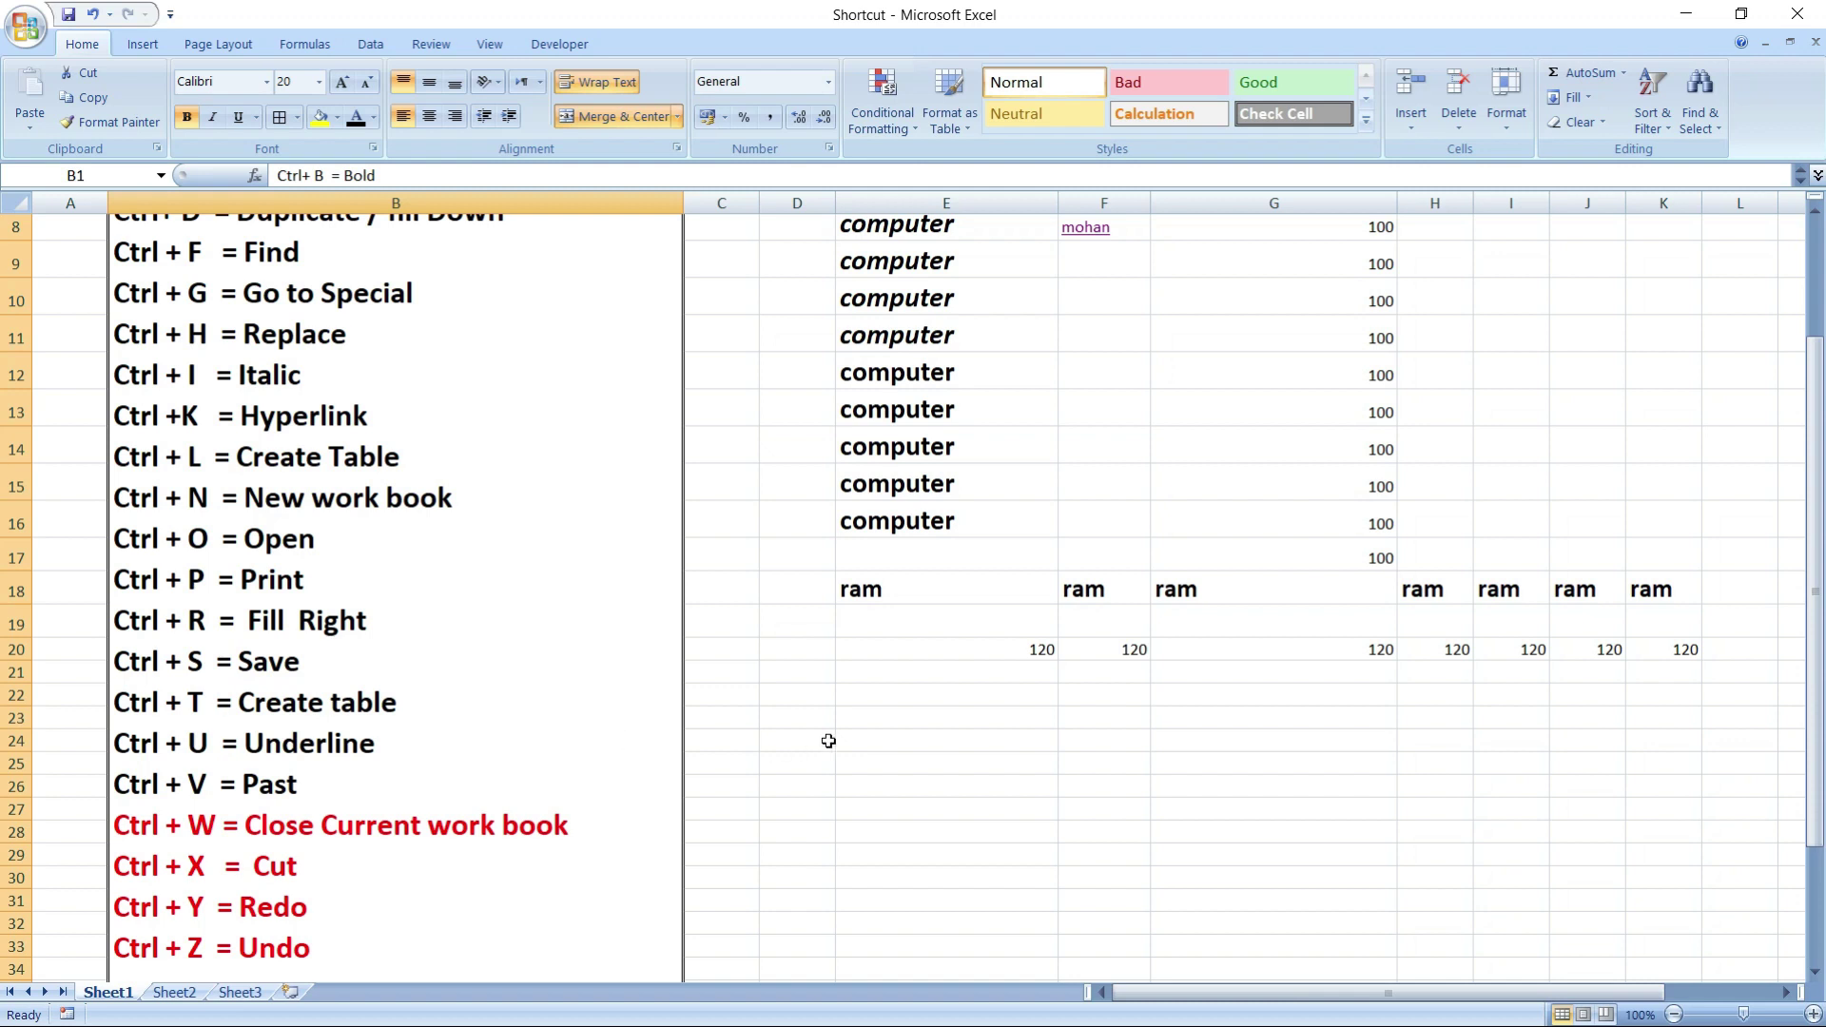
pyautogui.moveTo(872, 590); pyautogui.dragTo(1658, 677)
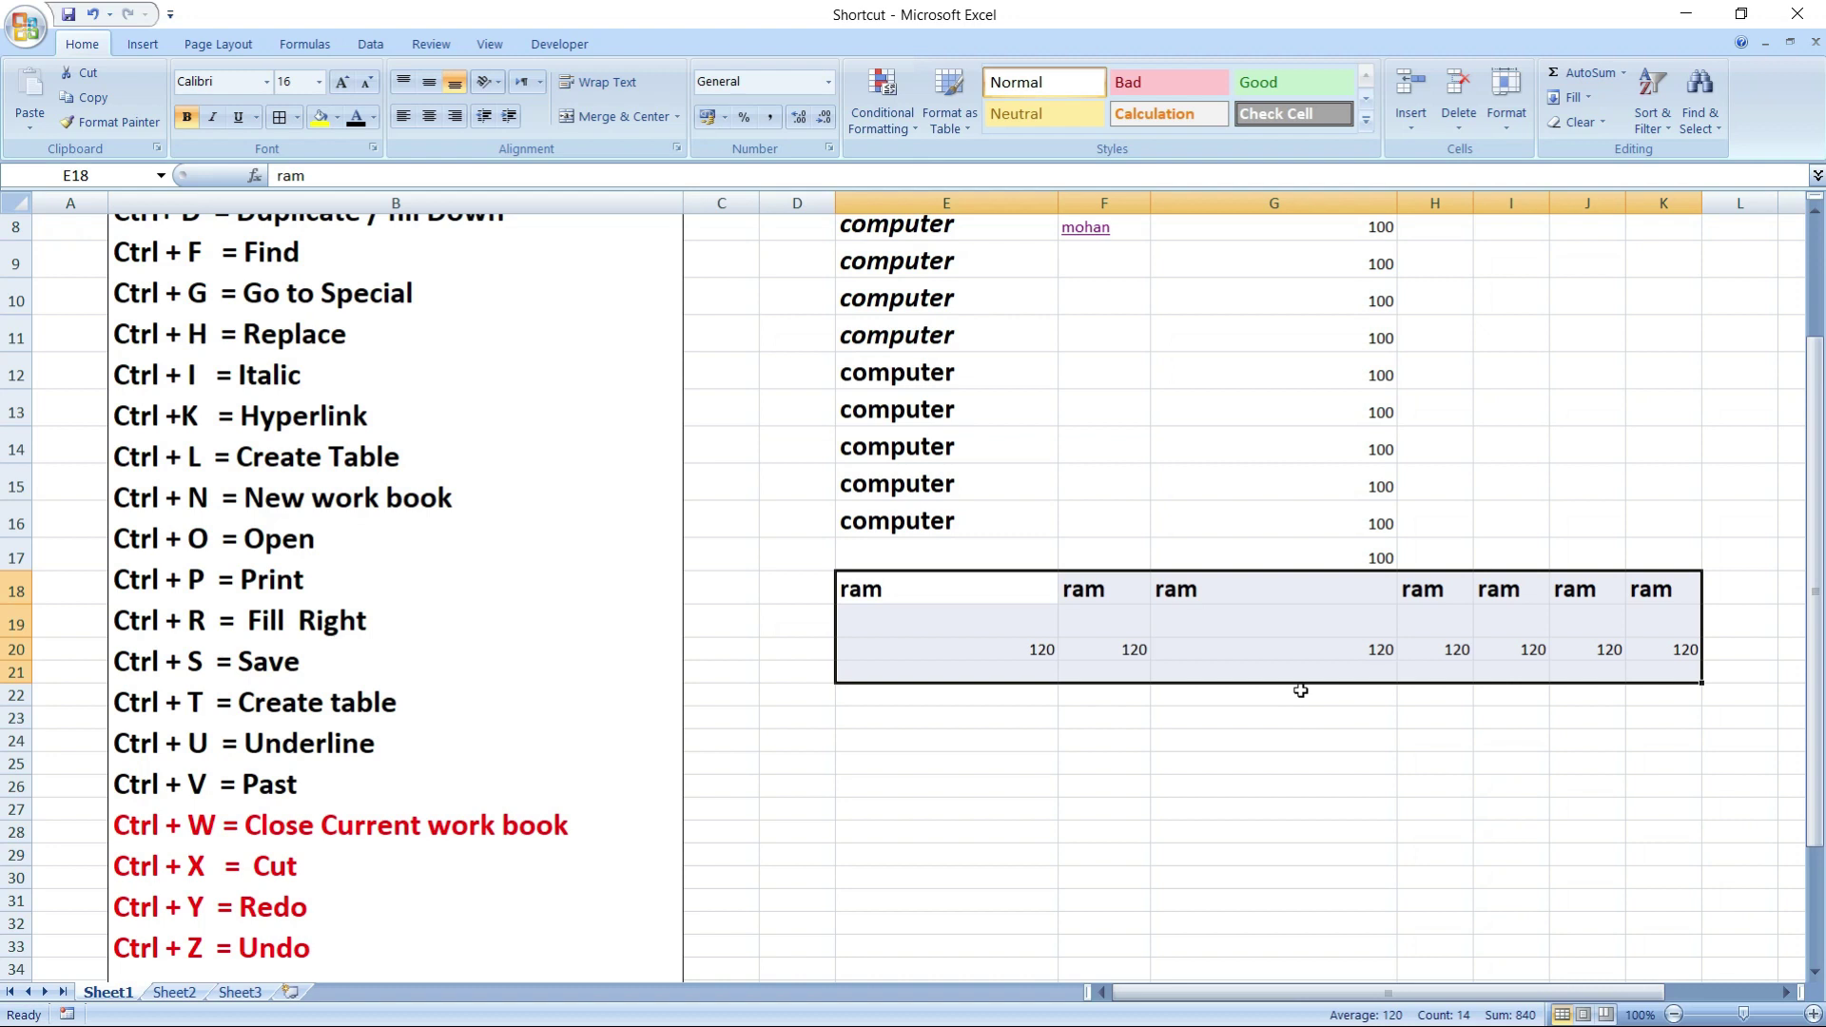
pyautogui.hotkey('ctrl', 't')
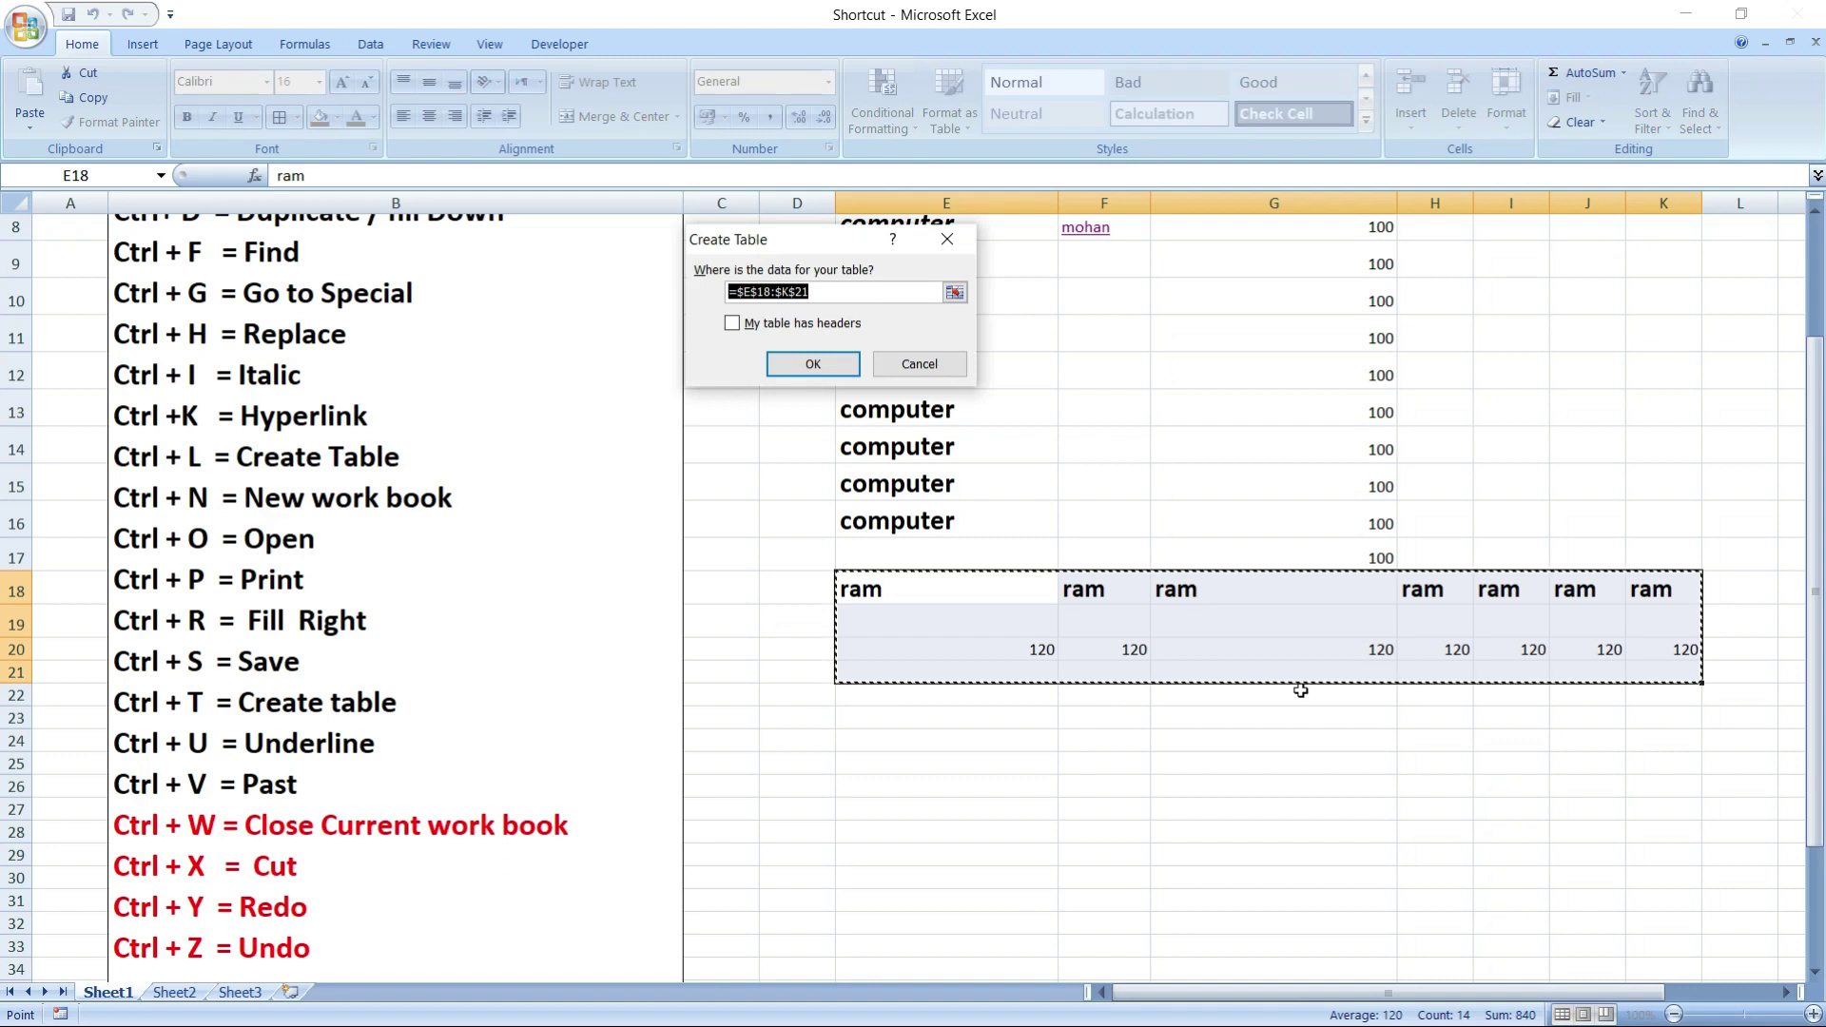
pyautogui.click(813, 363)
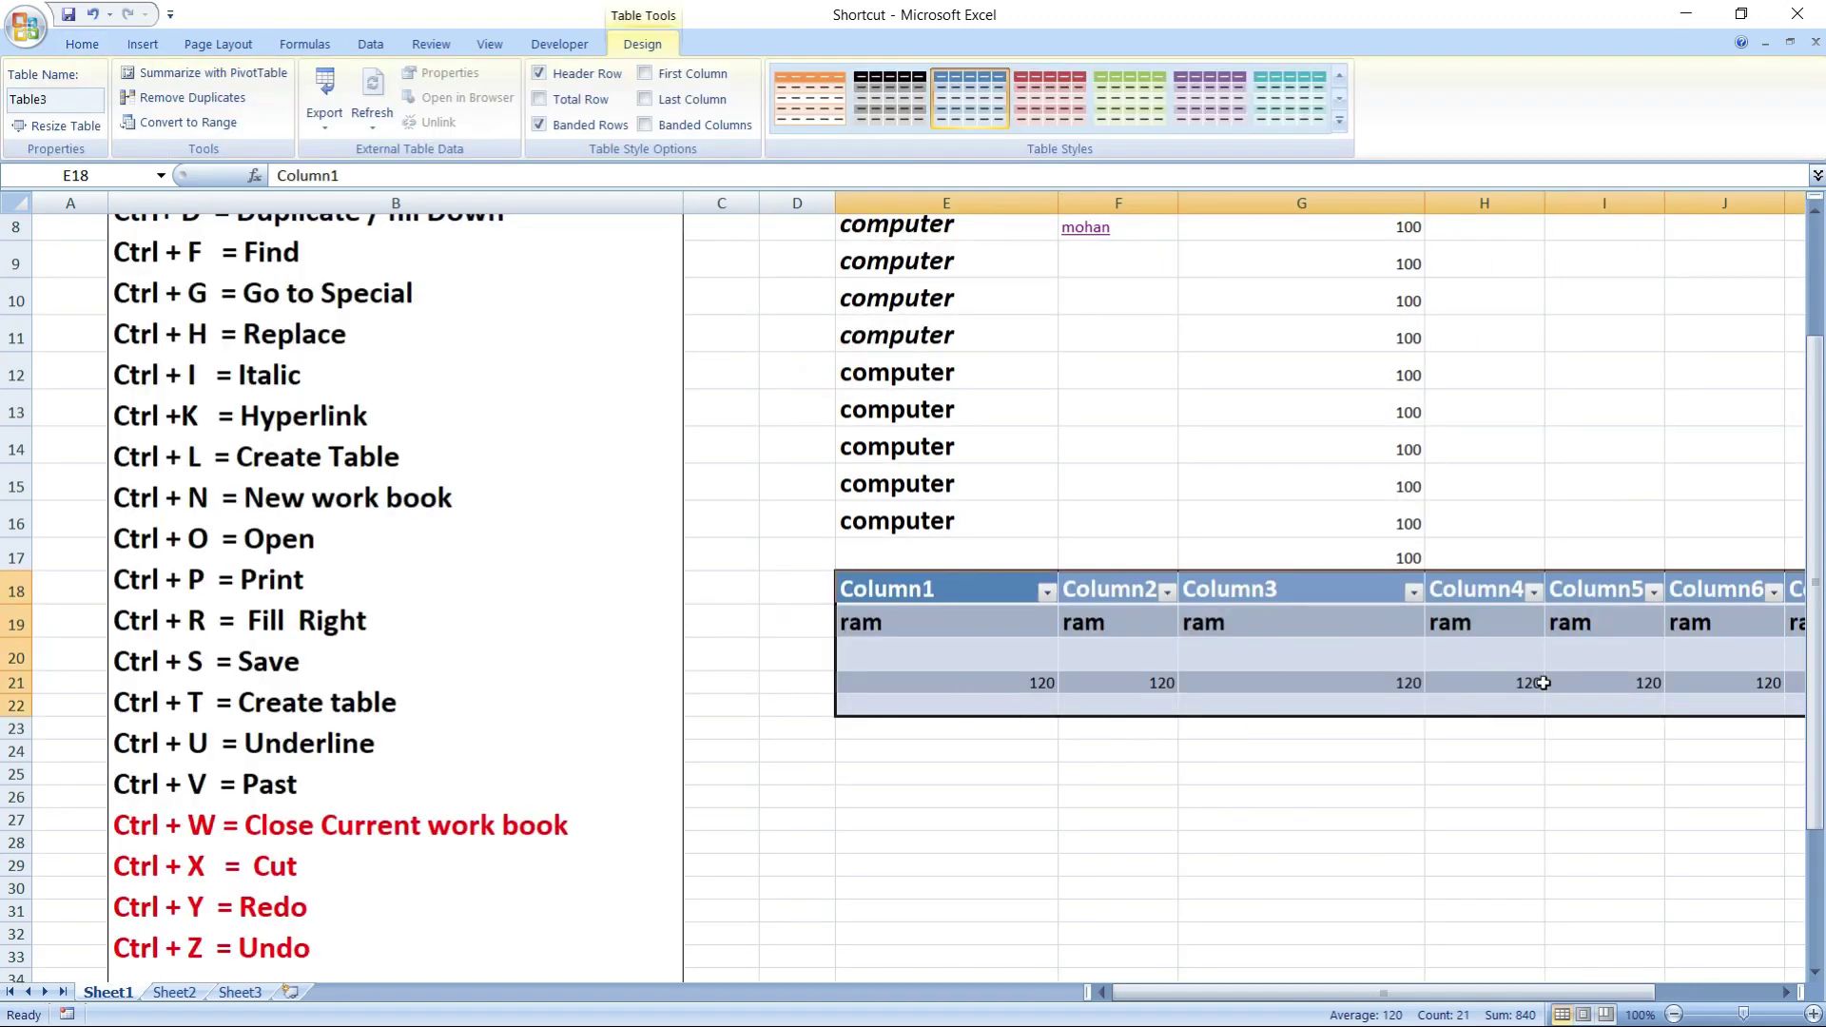
pyautogui.hotkey('ctrl', 'z')
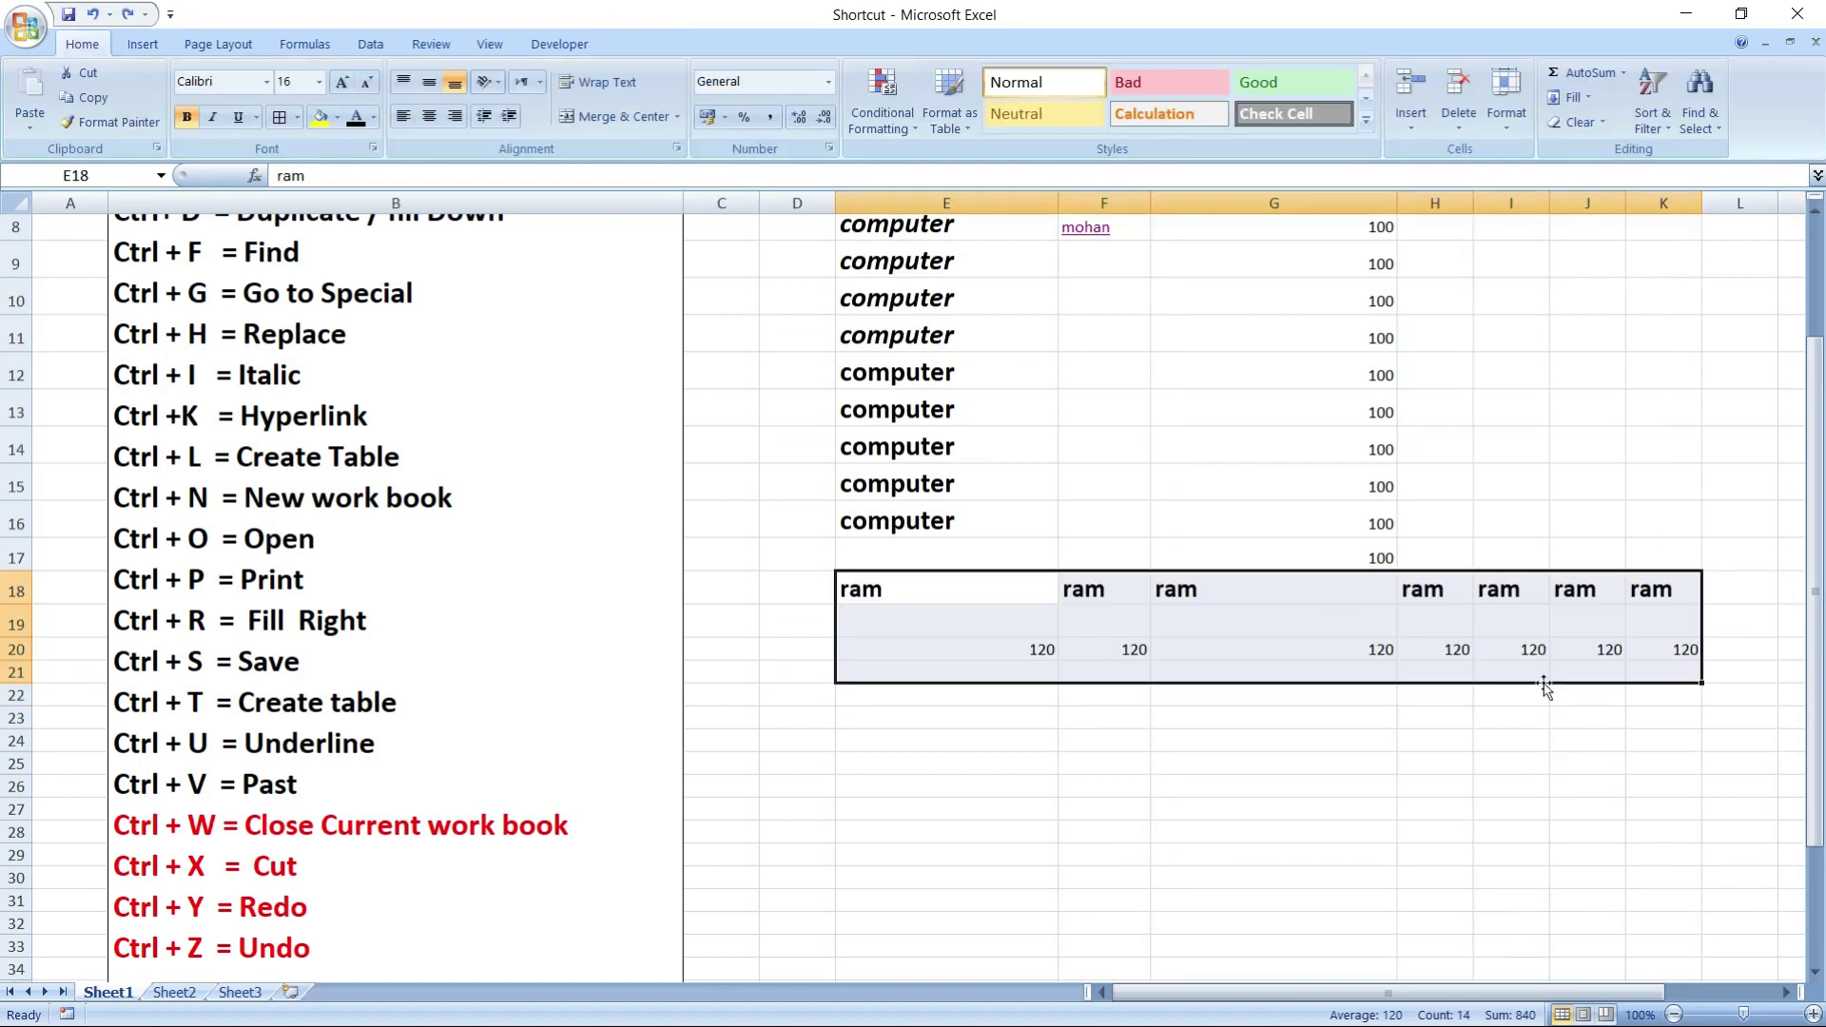
pyautogui.click(960, 695)
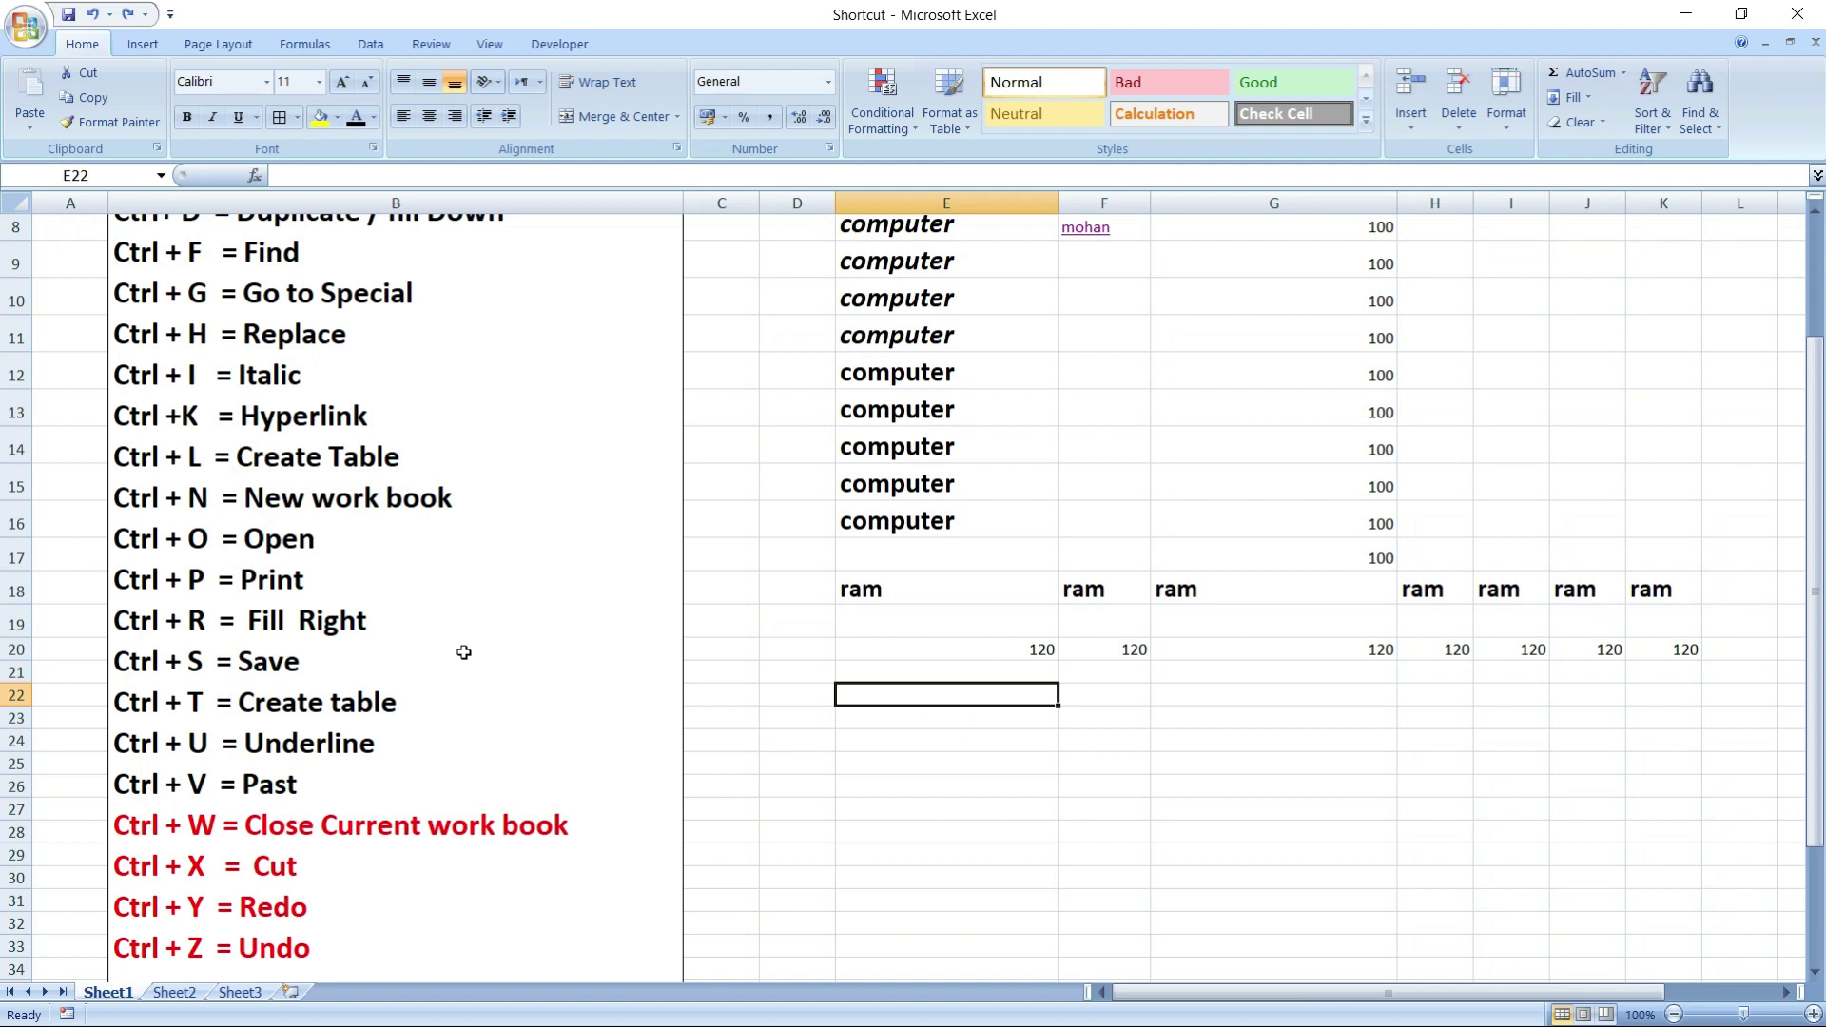
# - Underline the 100 values in column G
pyautogui.scroll(-2, 838, 683)
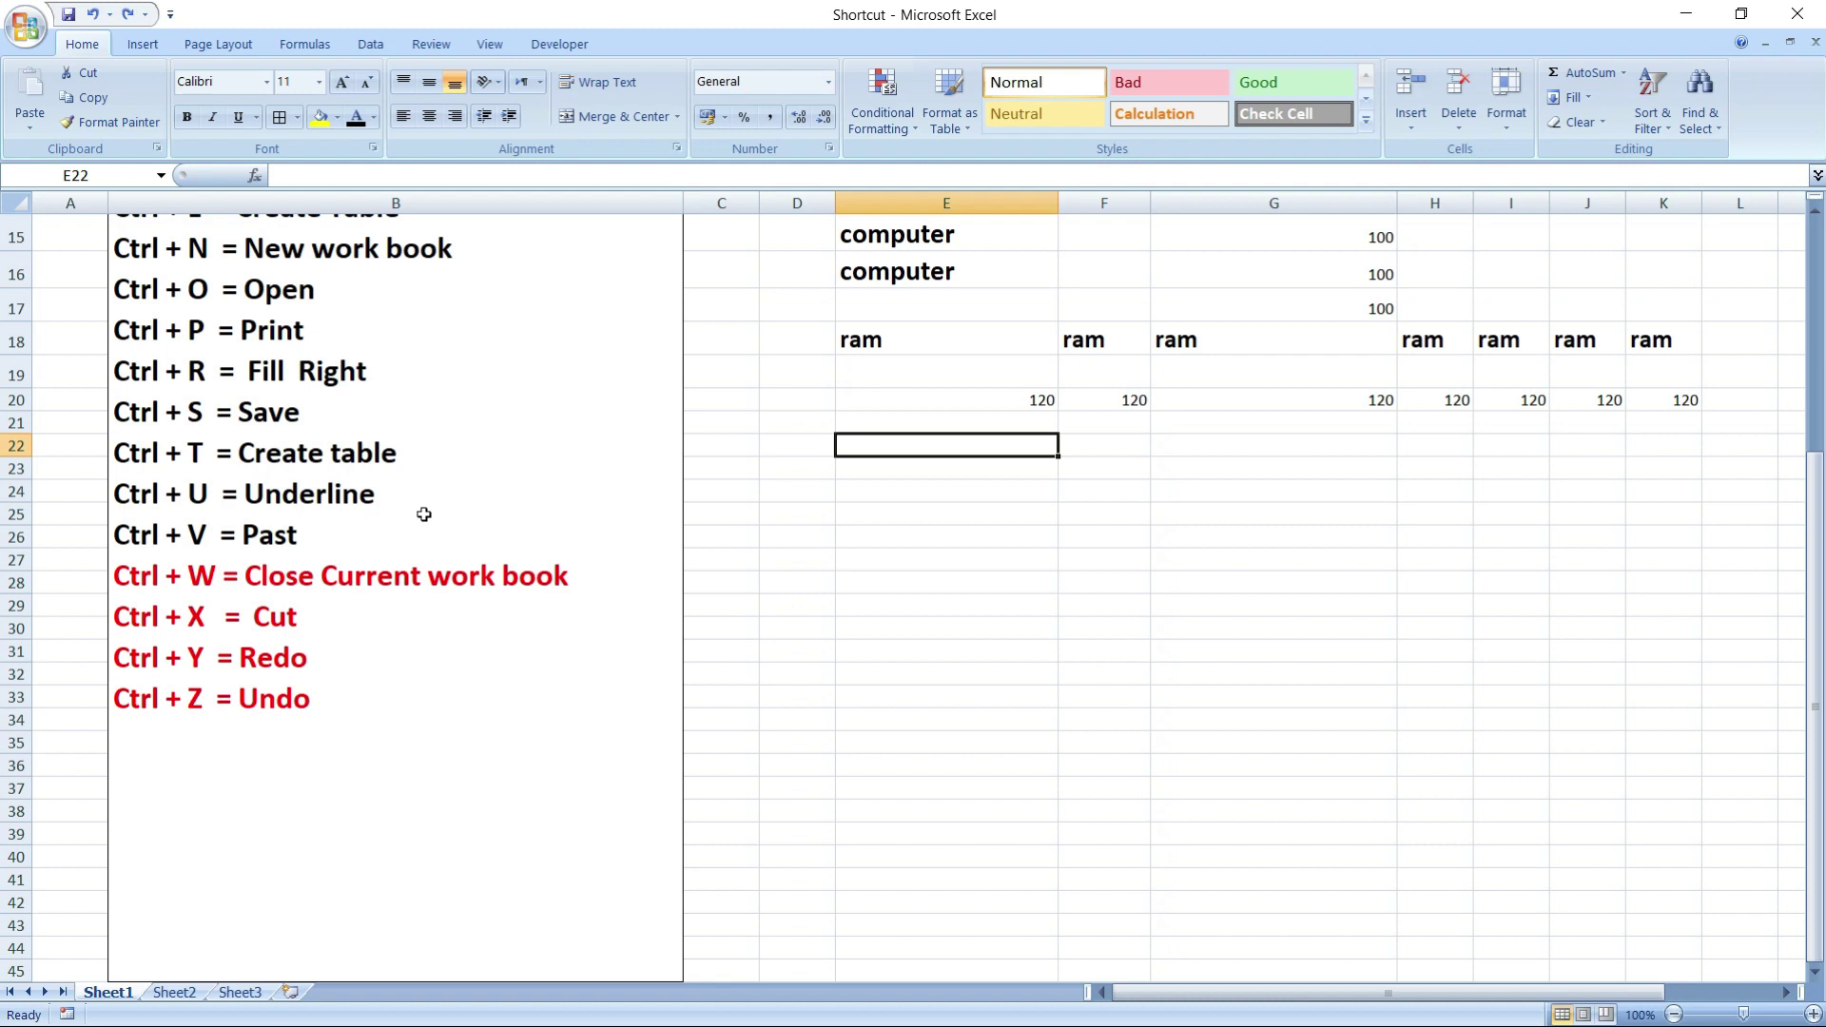
pyautogui.scroll(5, 1043, 463)
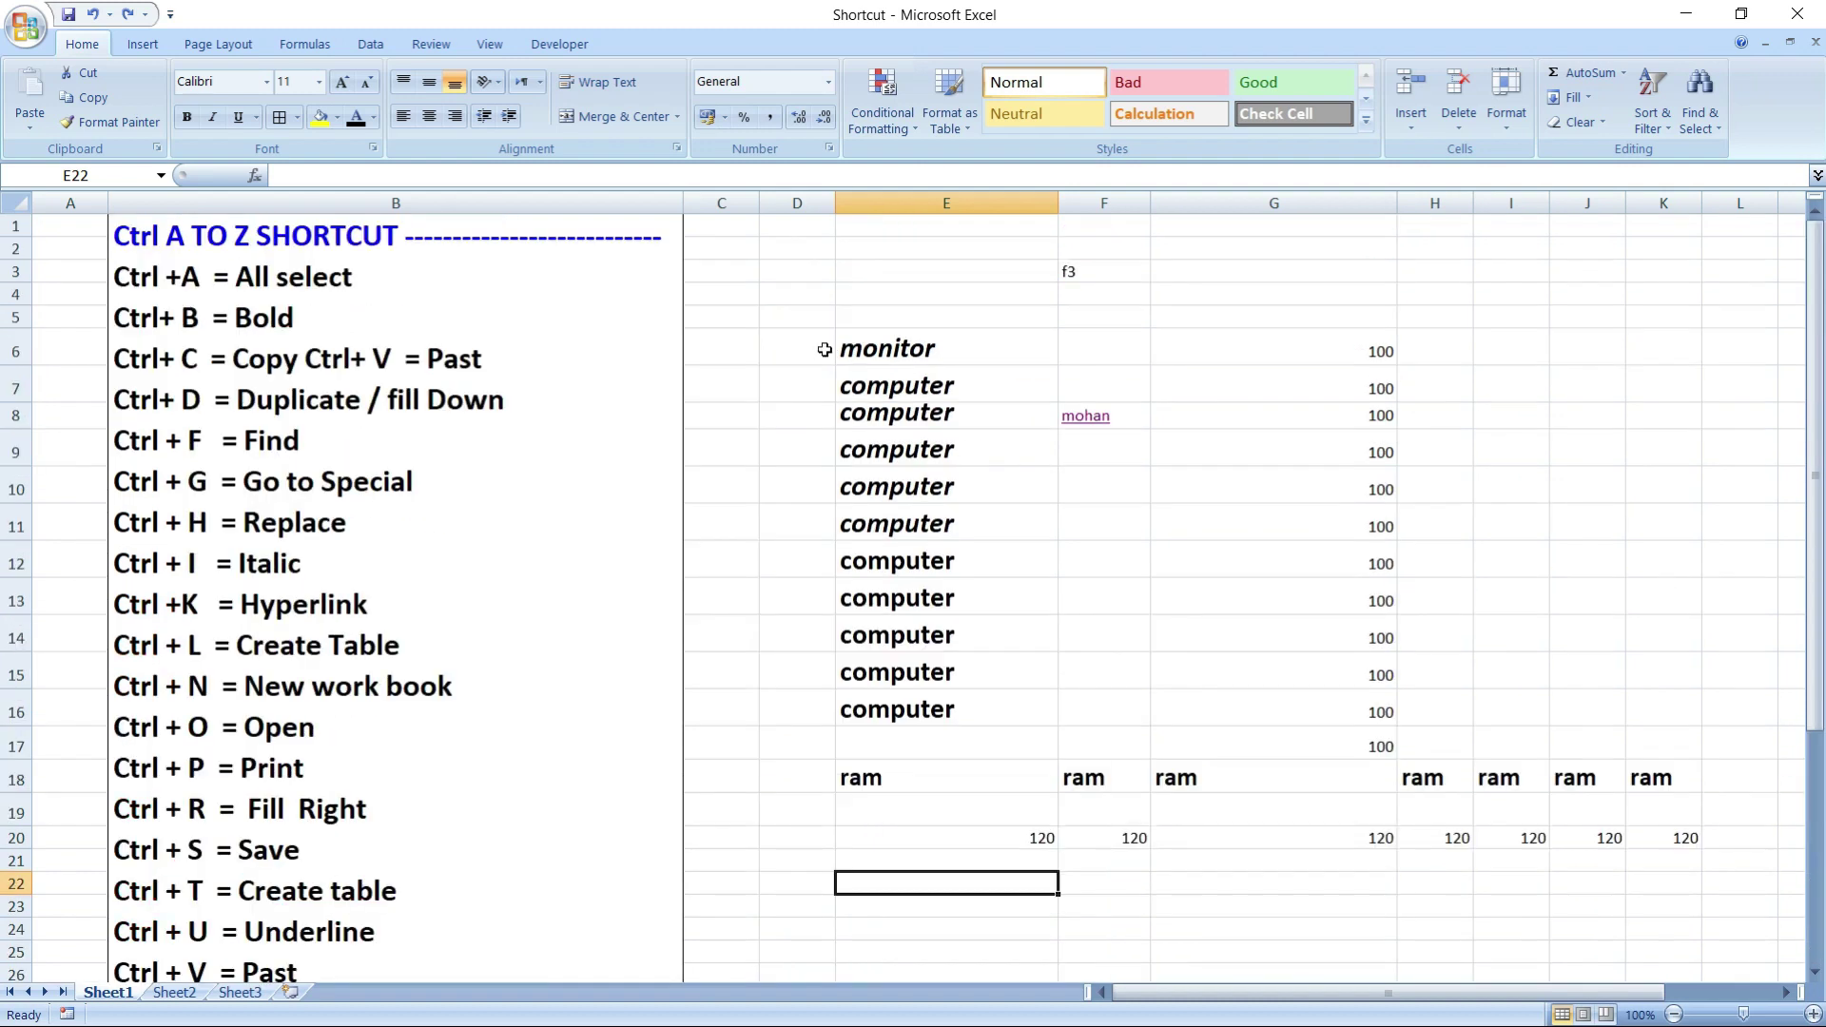
pyautogui.moveTo(1281, 346); pyautogui.dragTo(1365, 737)
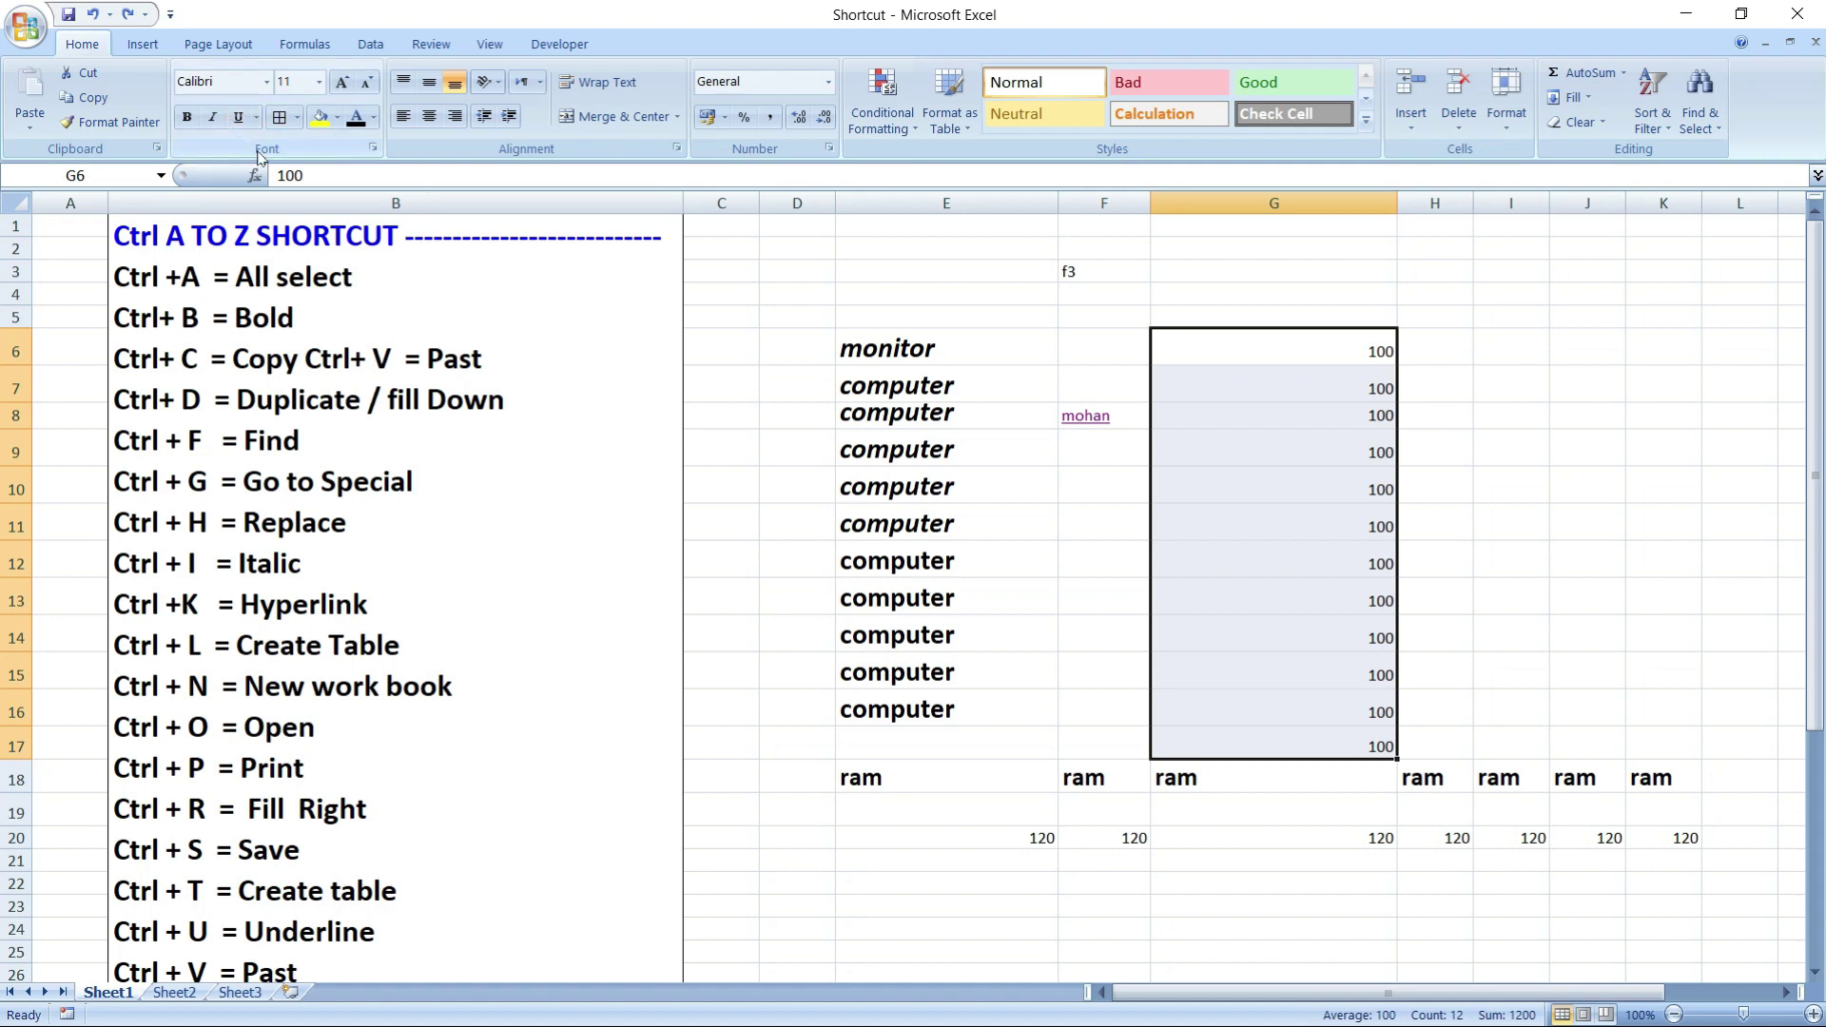
pyautogui.click(238, 118)
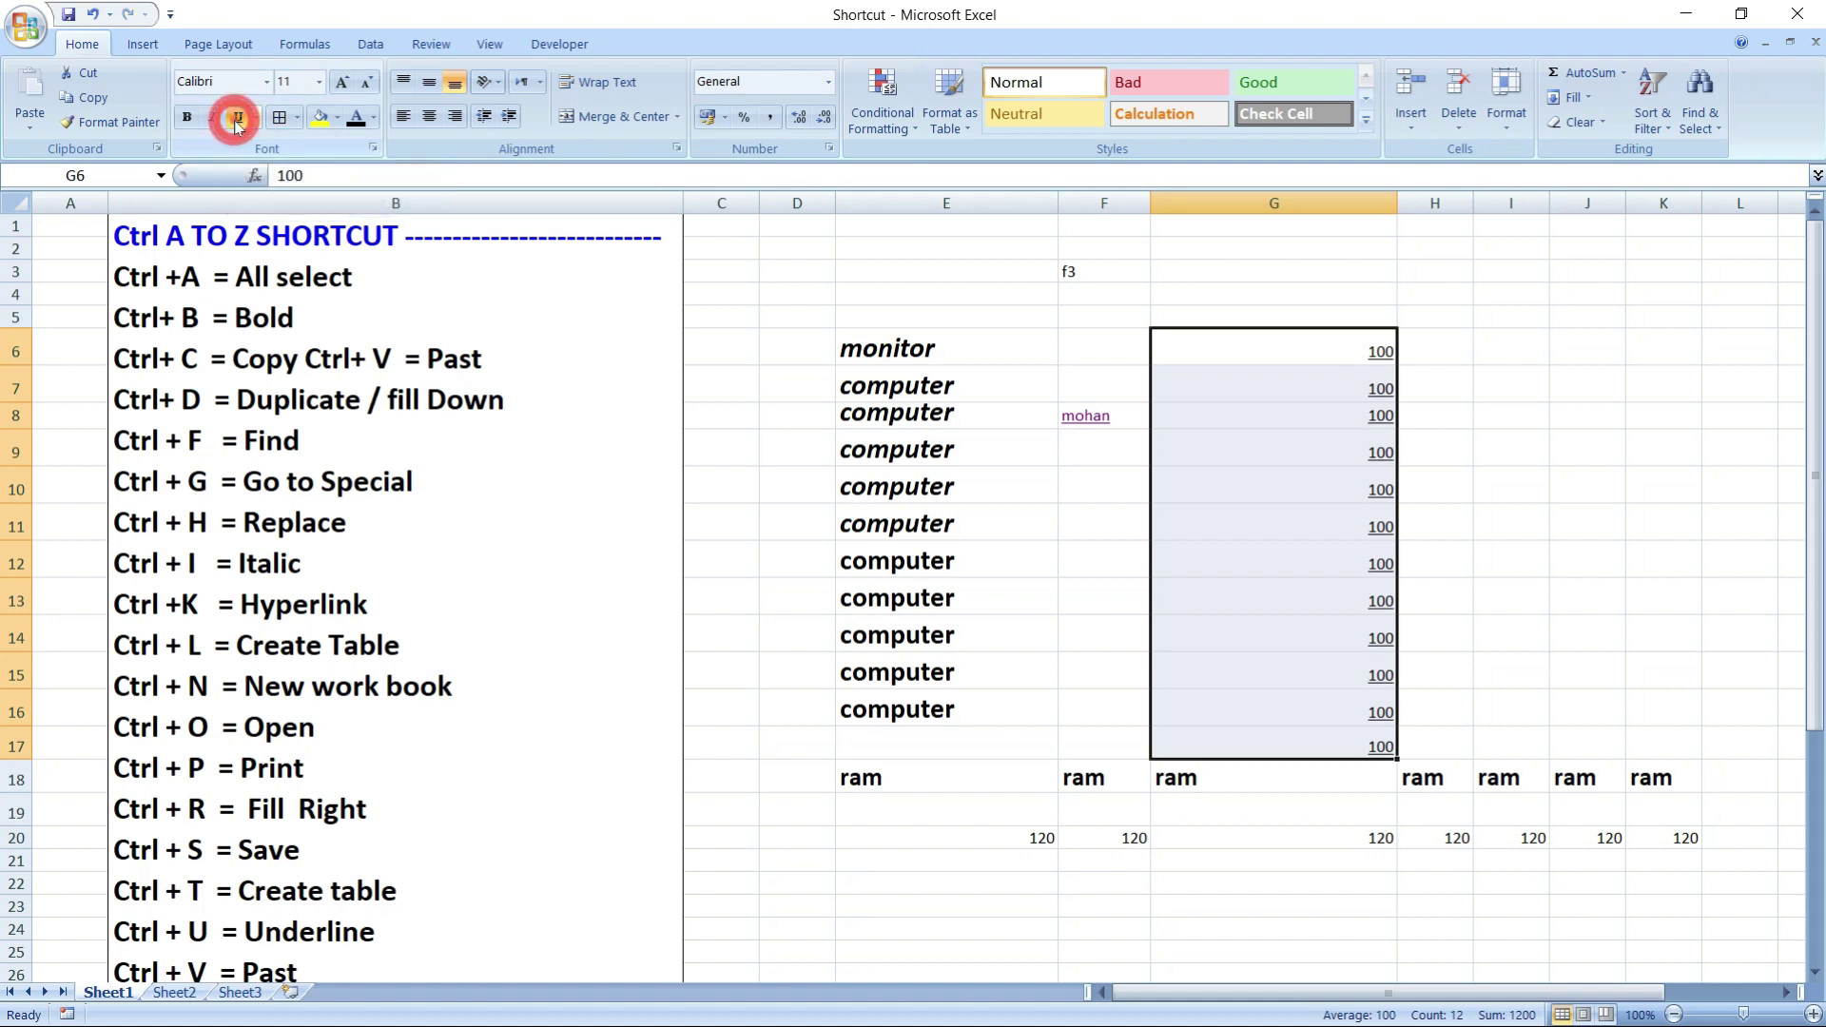
pyautogui.click(1490, 468)
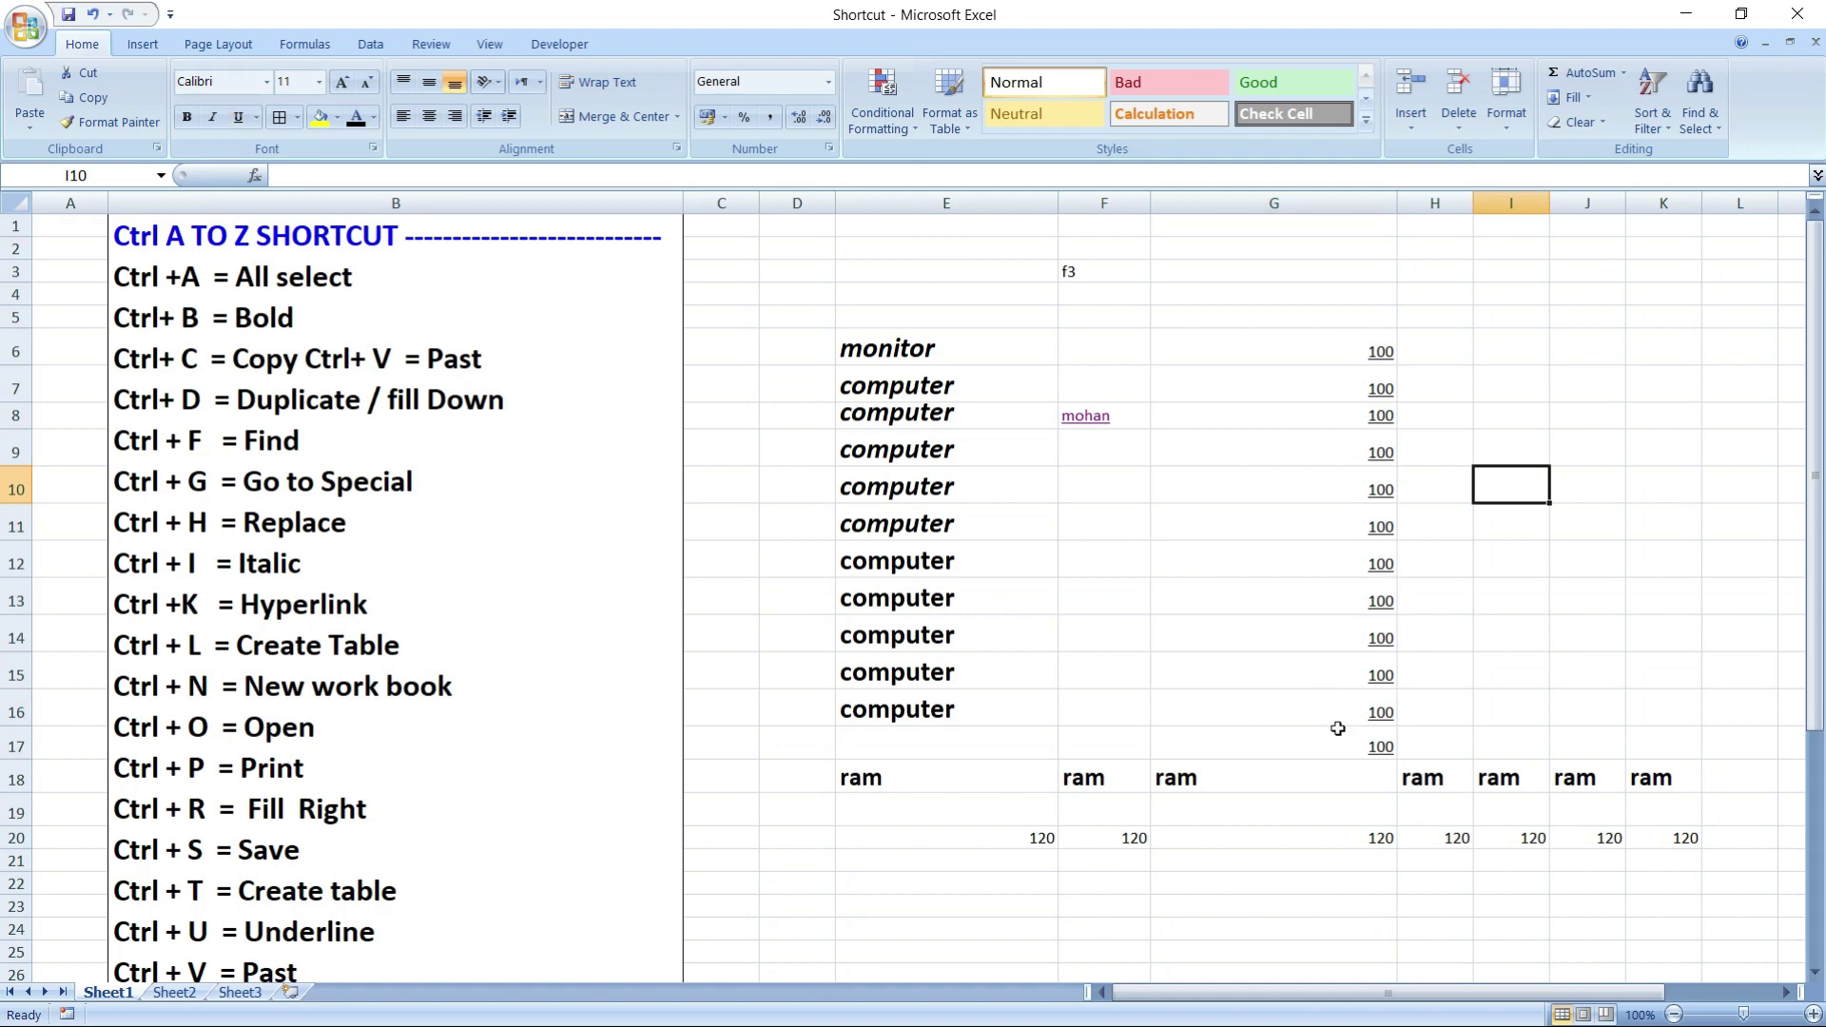
# - Underline the item names starting at monitor with Ctrl+U, then remove the underline again
pyautogui.moveTo(919, 339); pyautogui.dragTo(936, 709)
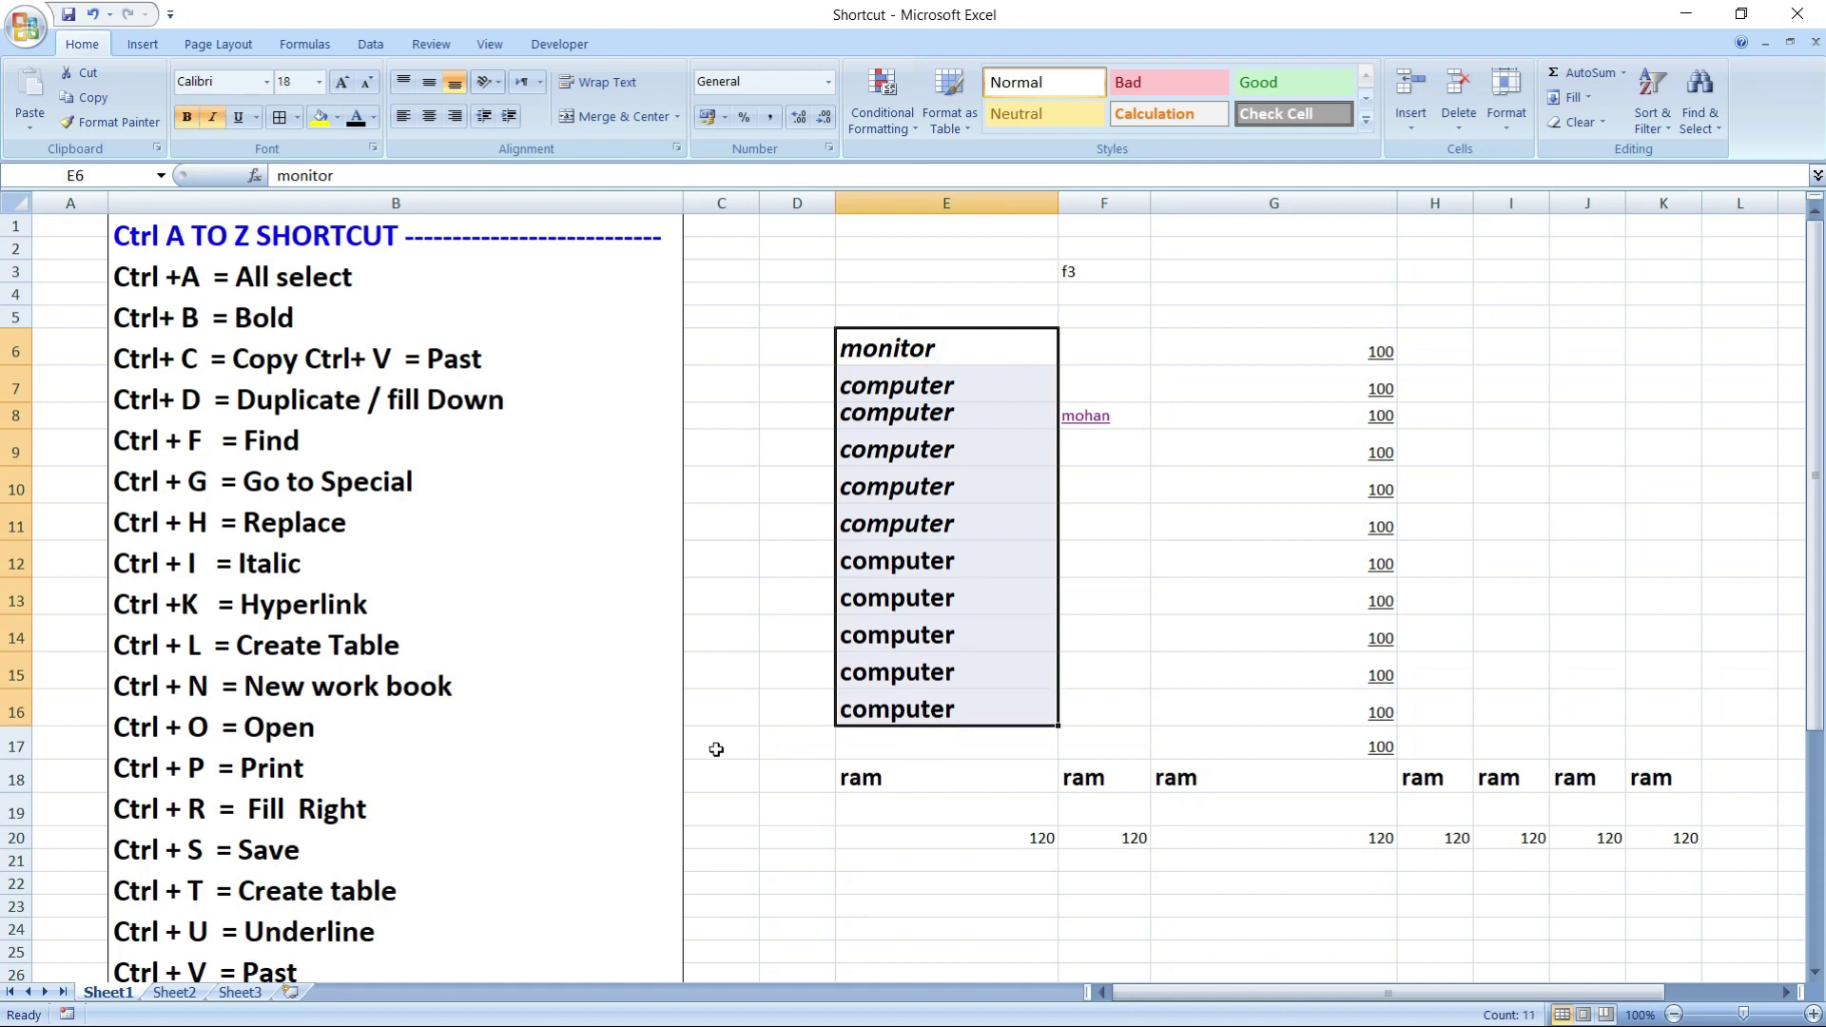
pyautogui.scroll(-2, 716, 749)
pyautogui.scroll(-3, 716, 749)
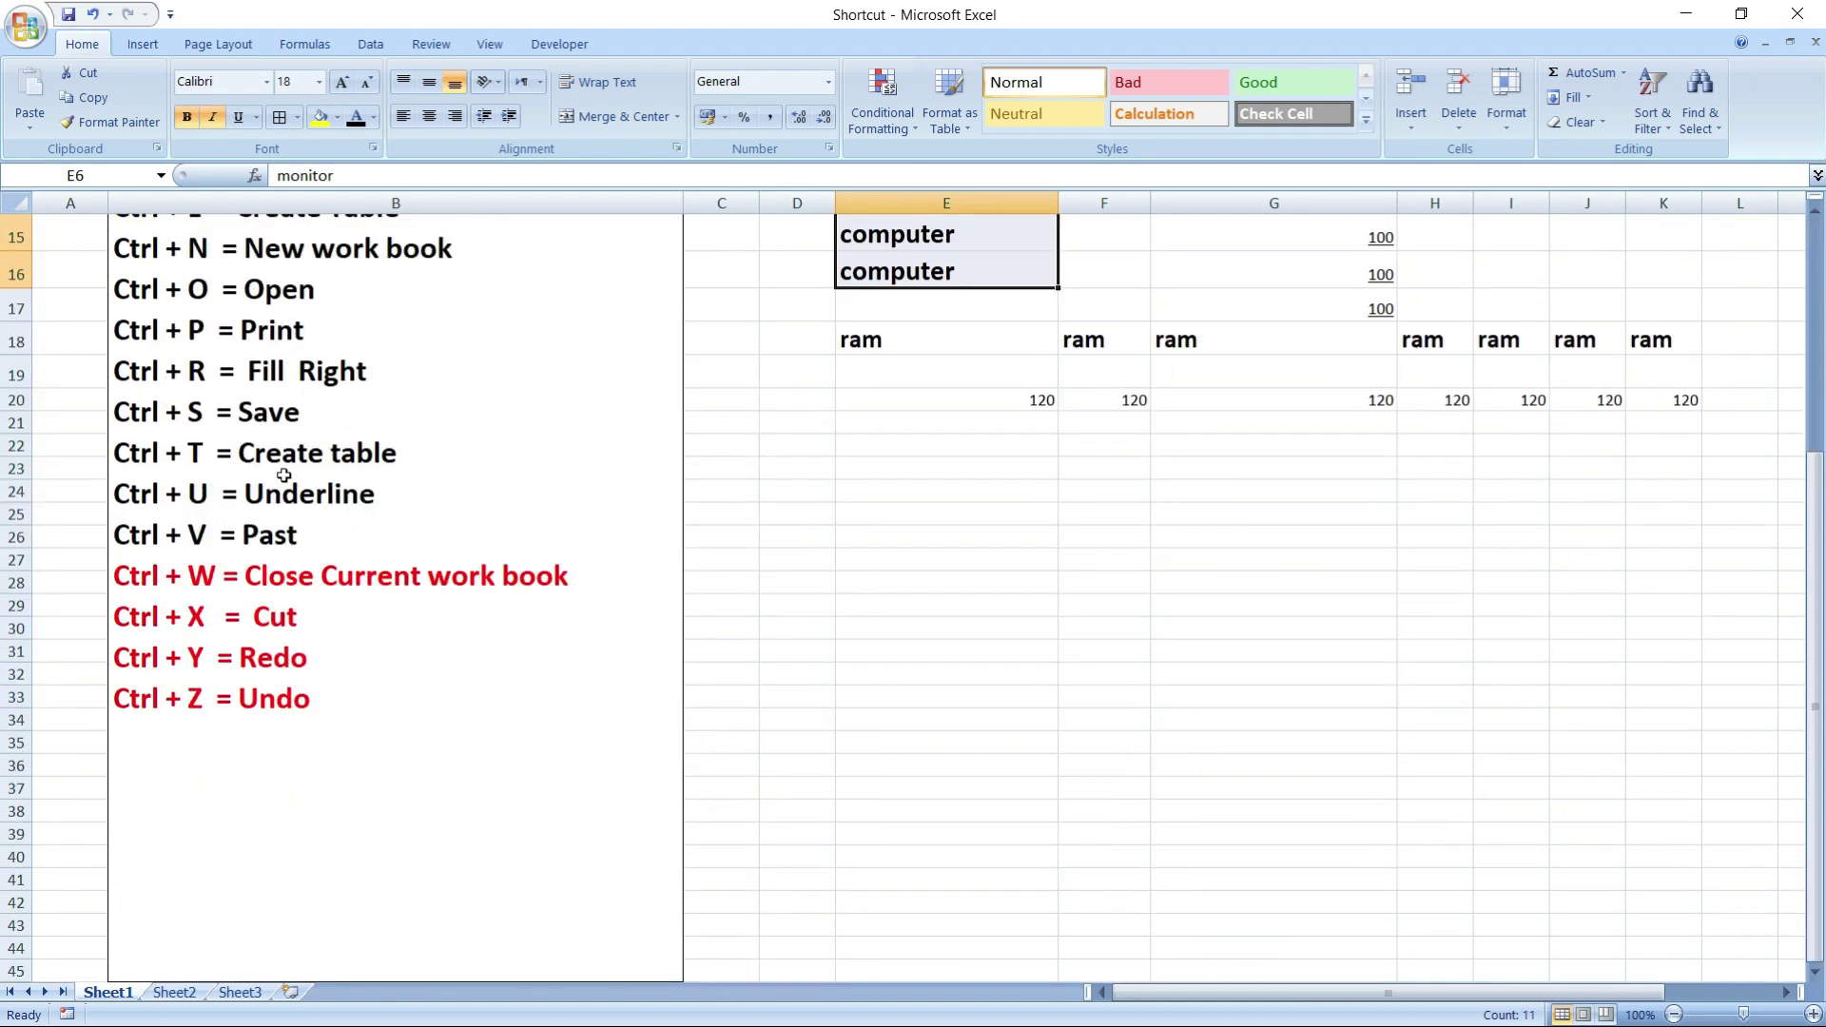
pyautogui.scroll(5, 836, 514)
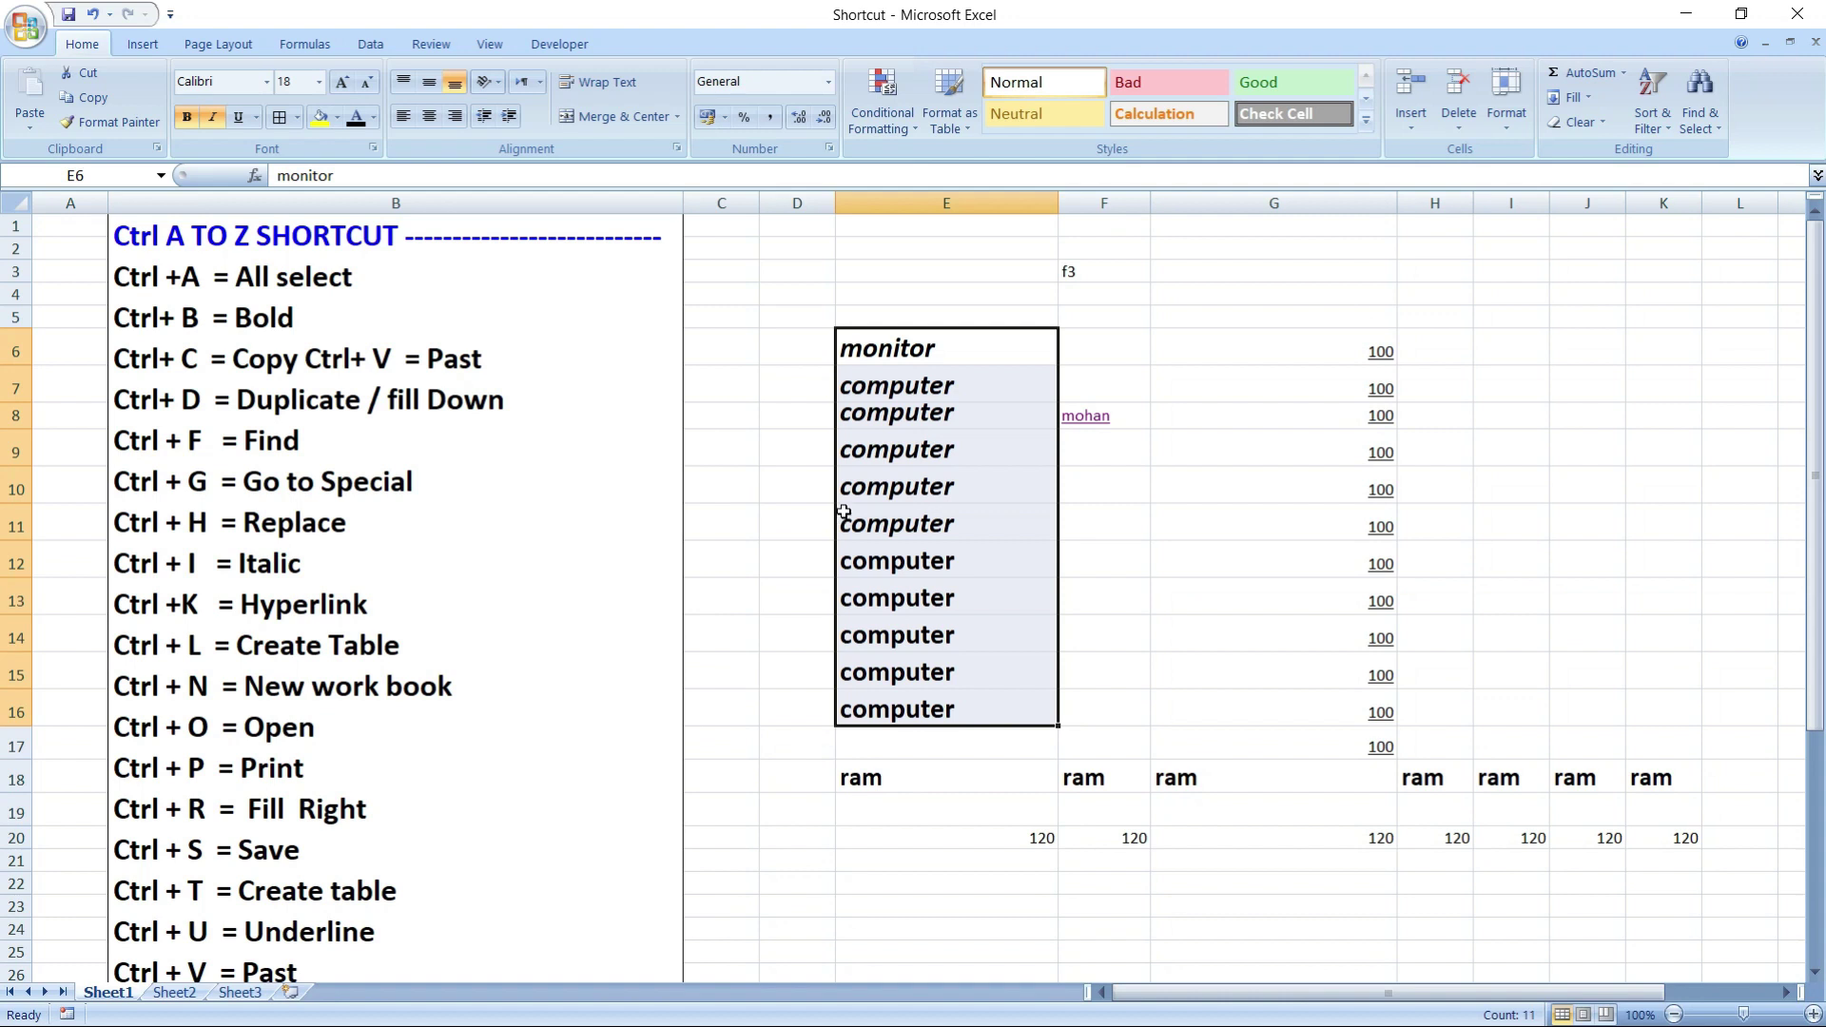
pyautogui.hotkey('ctrl', 'u')
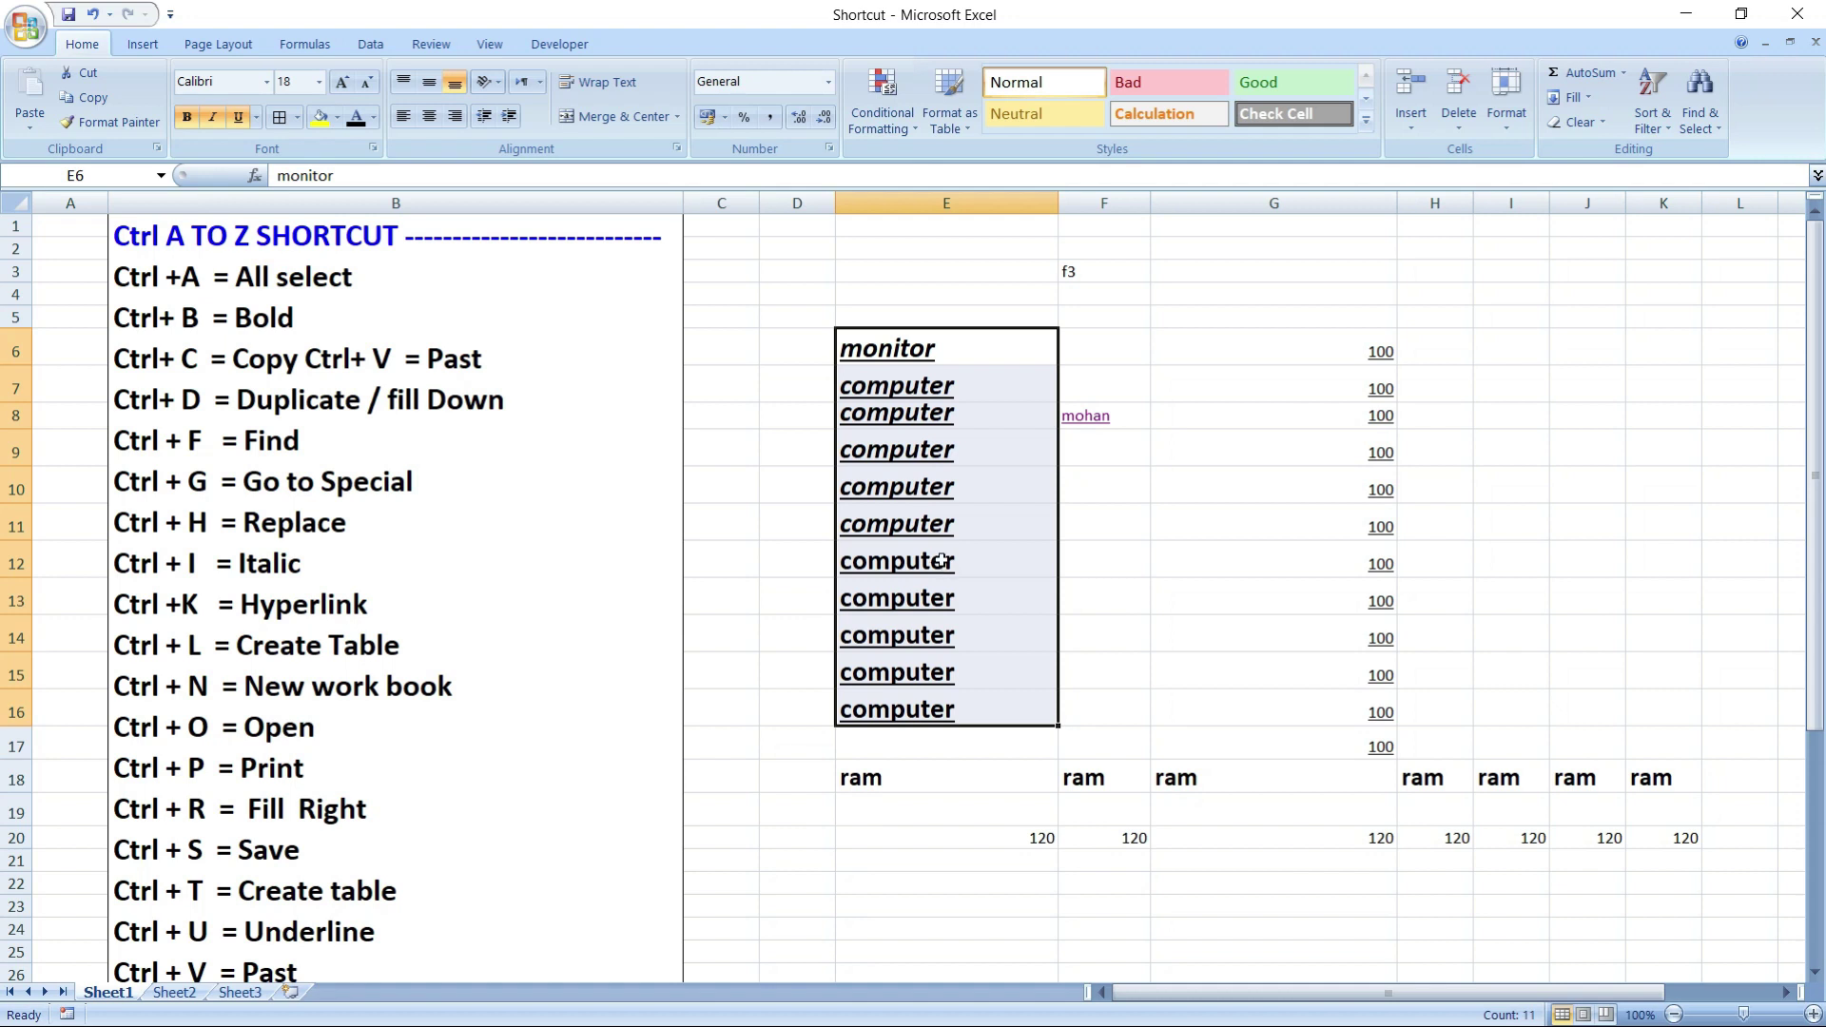
pyautogui.hotkey('ctrl', 'u')
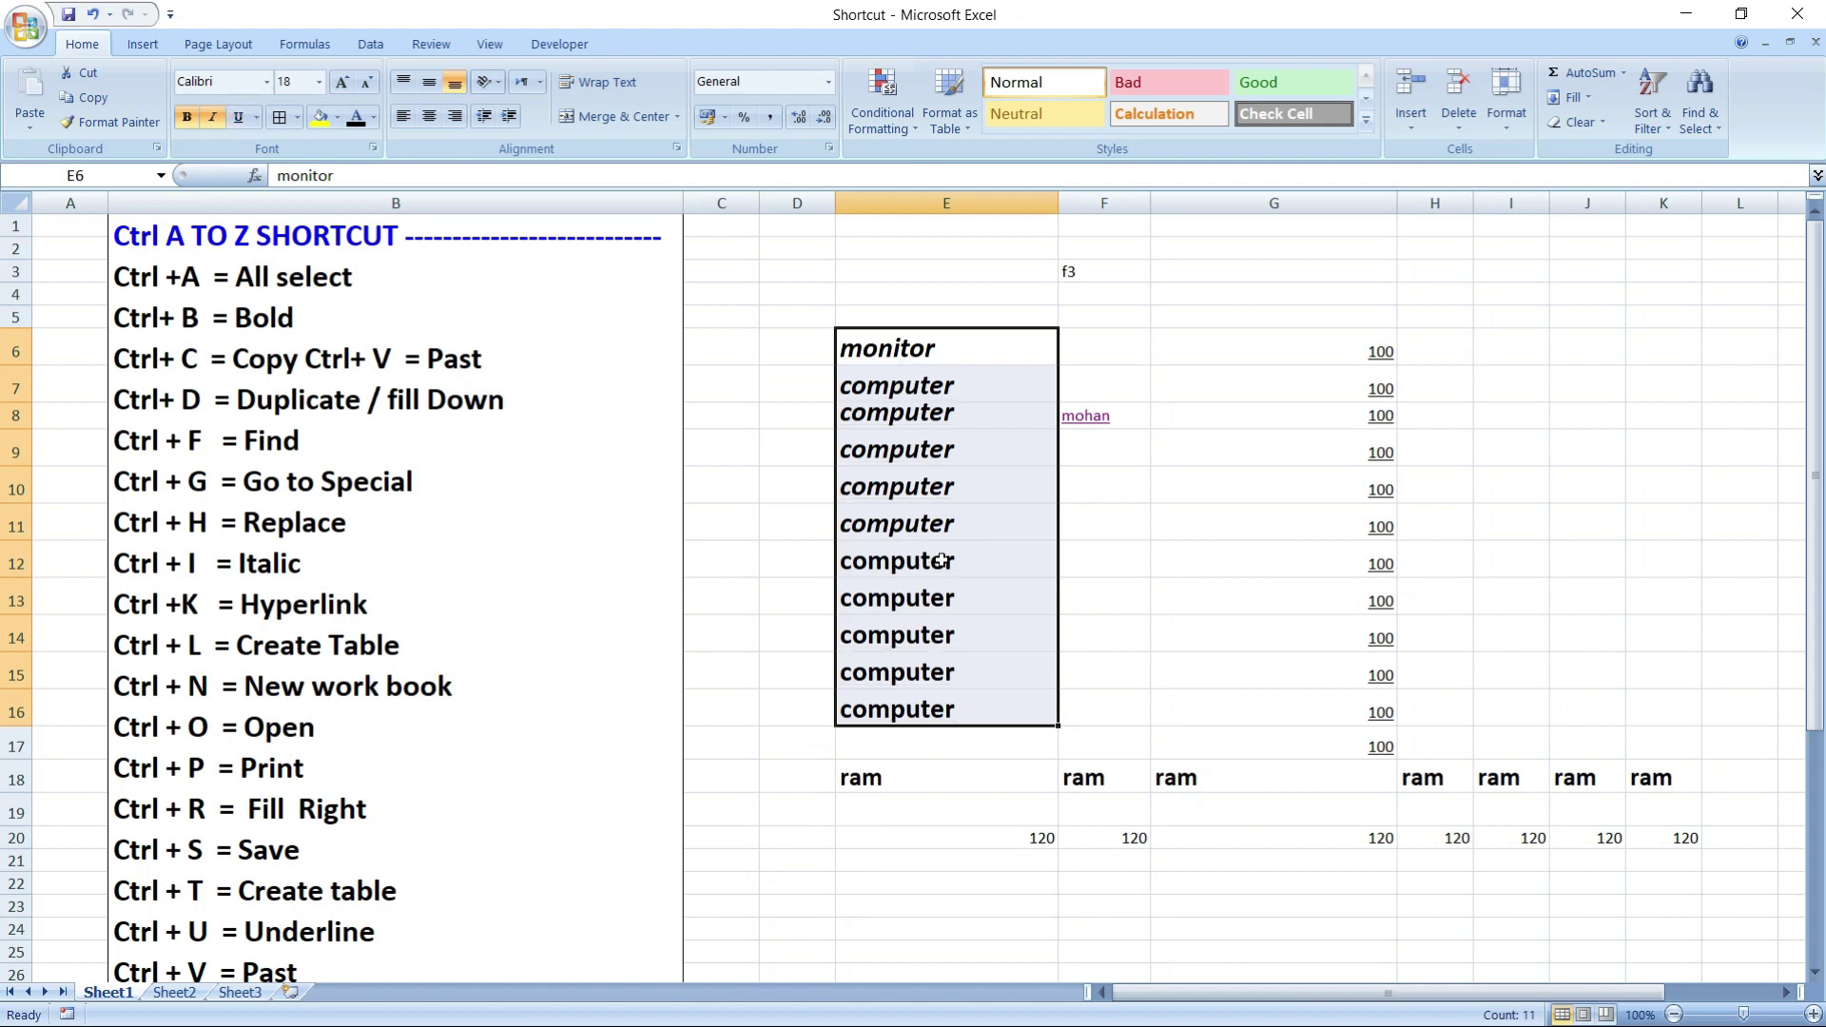
pyautogui.scroll(-7, 827, 481)
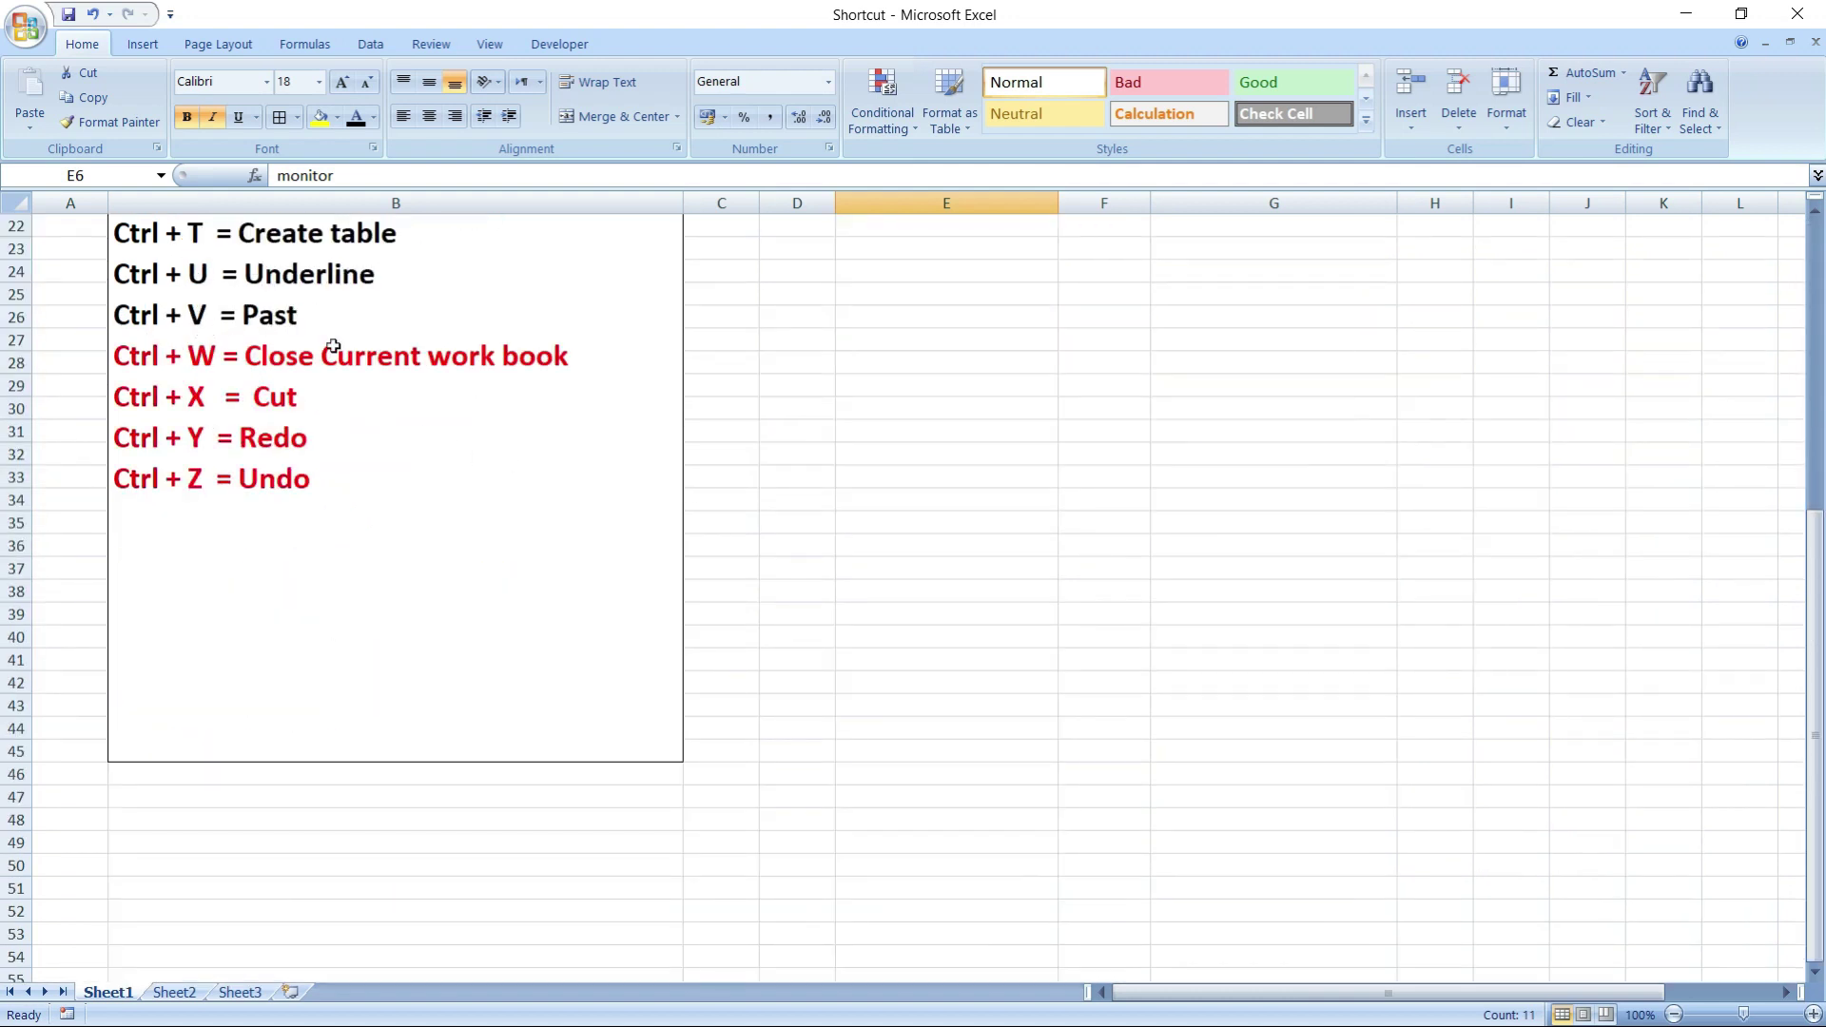
pyautogui.scroll(3, 843, 447)
pyautogui.scroll(5, 842, 447)
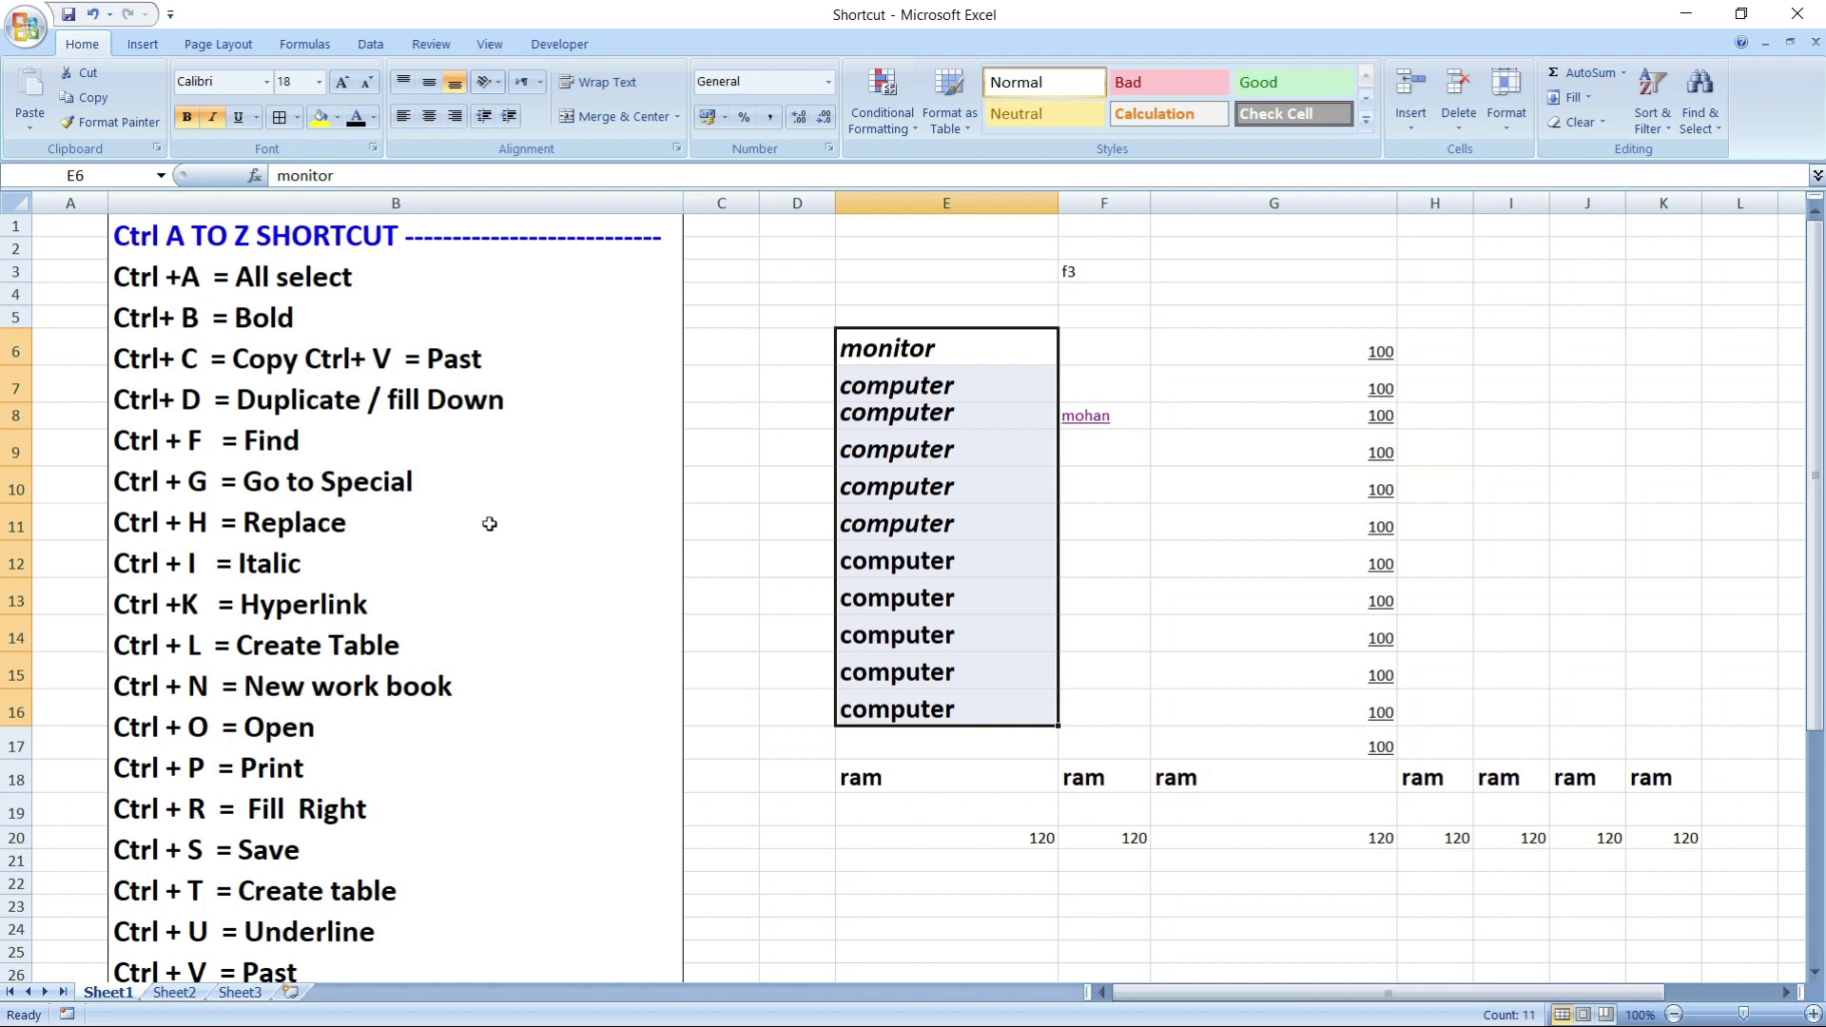
pyautogui.scroll(-5, 497, 529)
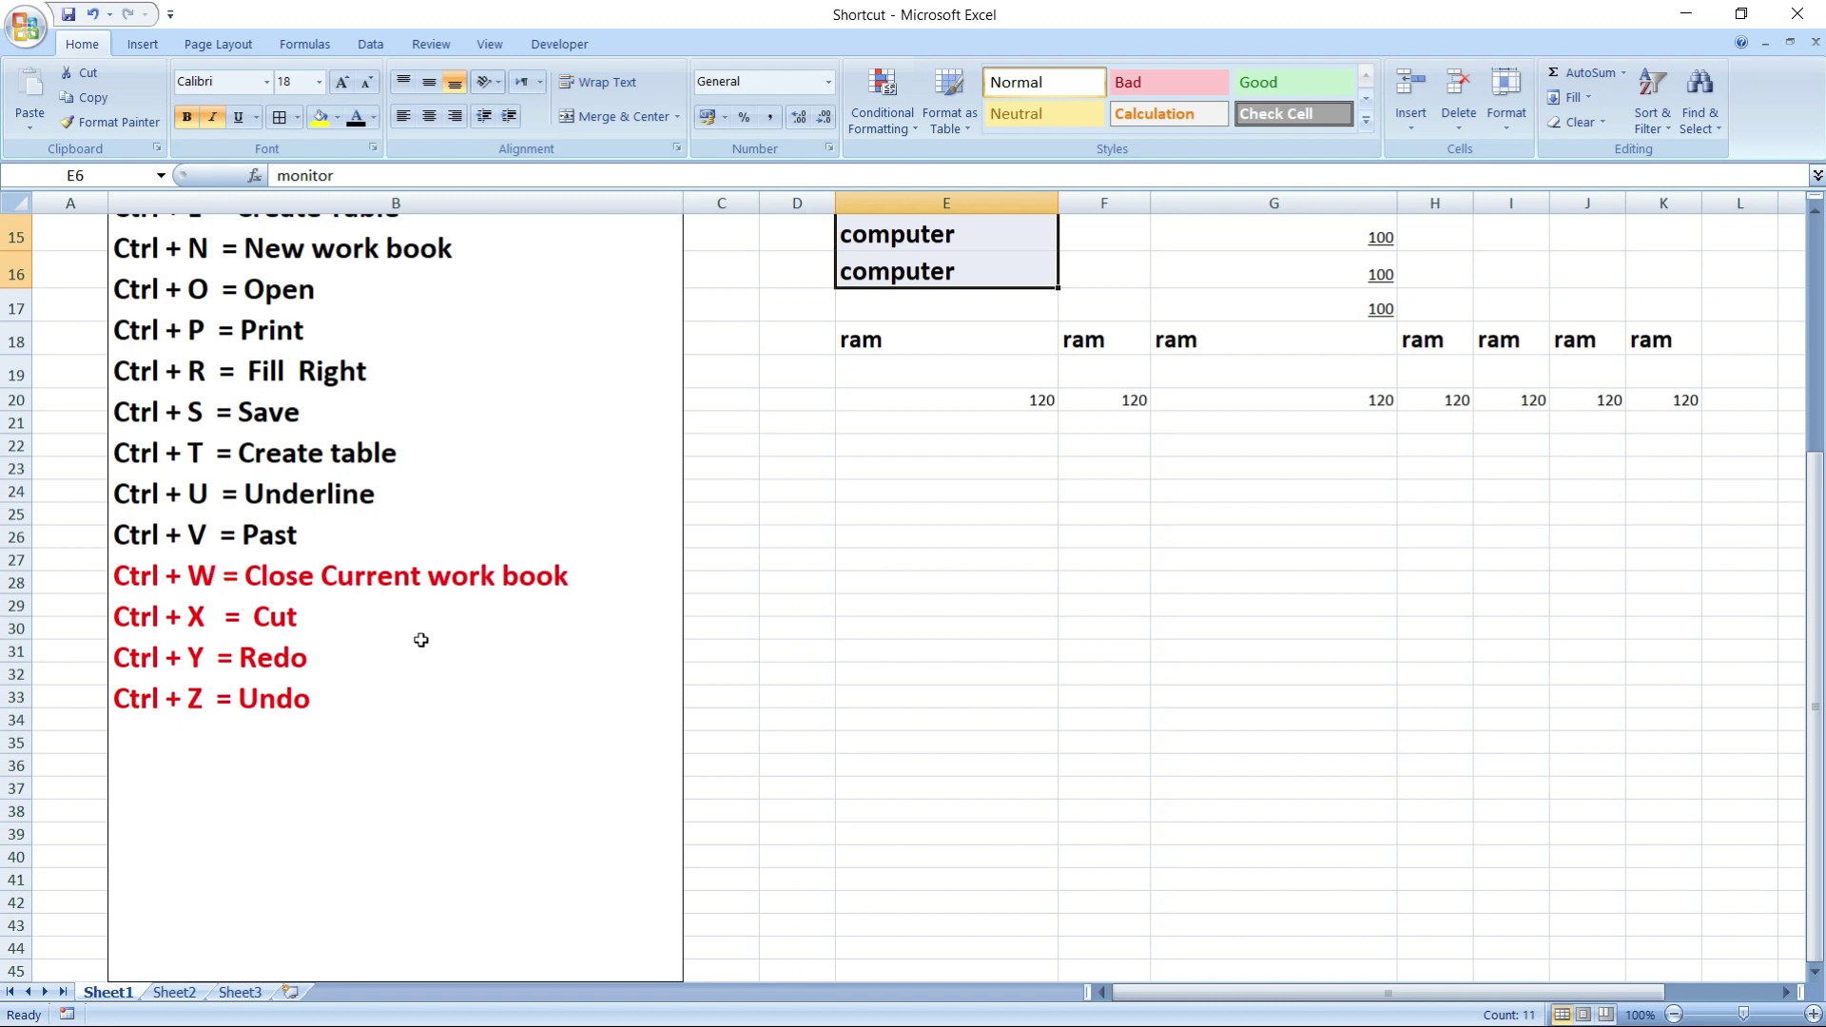
pyautogui.scroll(5, 1044, 750)
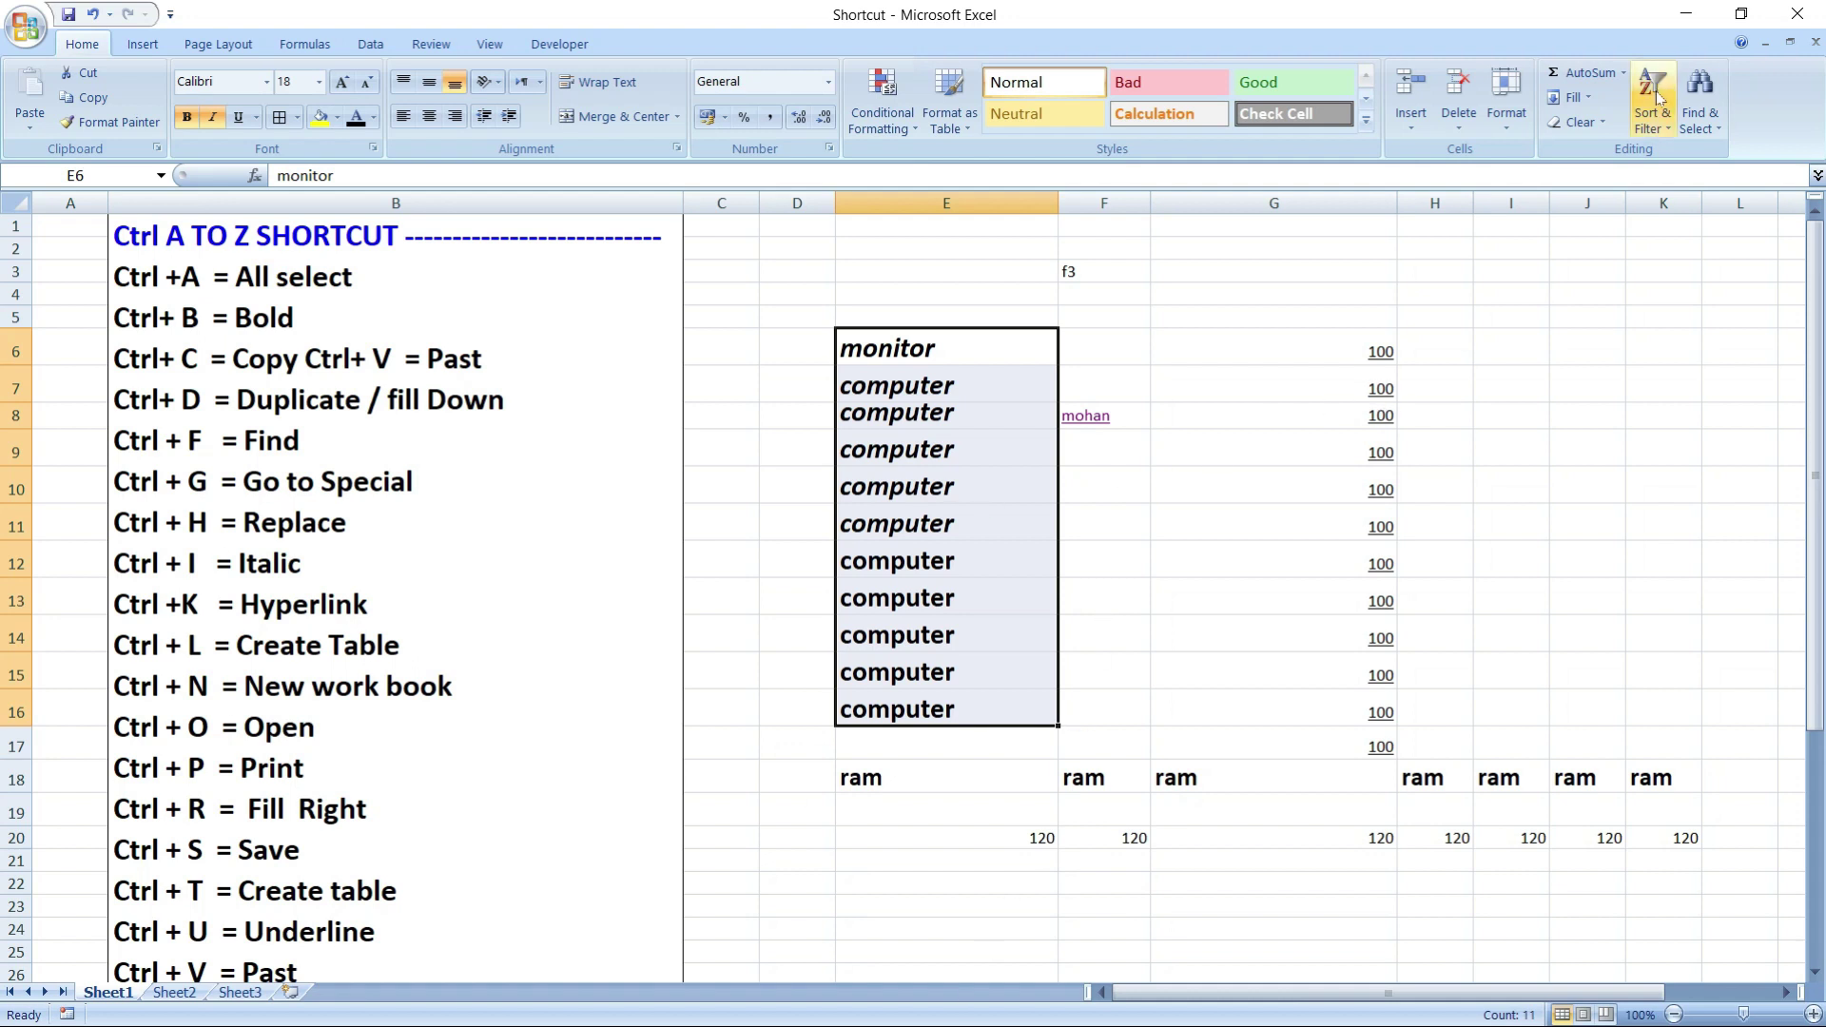
pyautogui.click(13, 31)
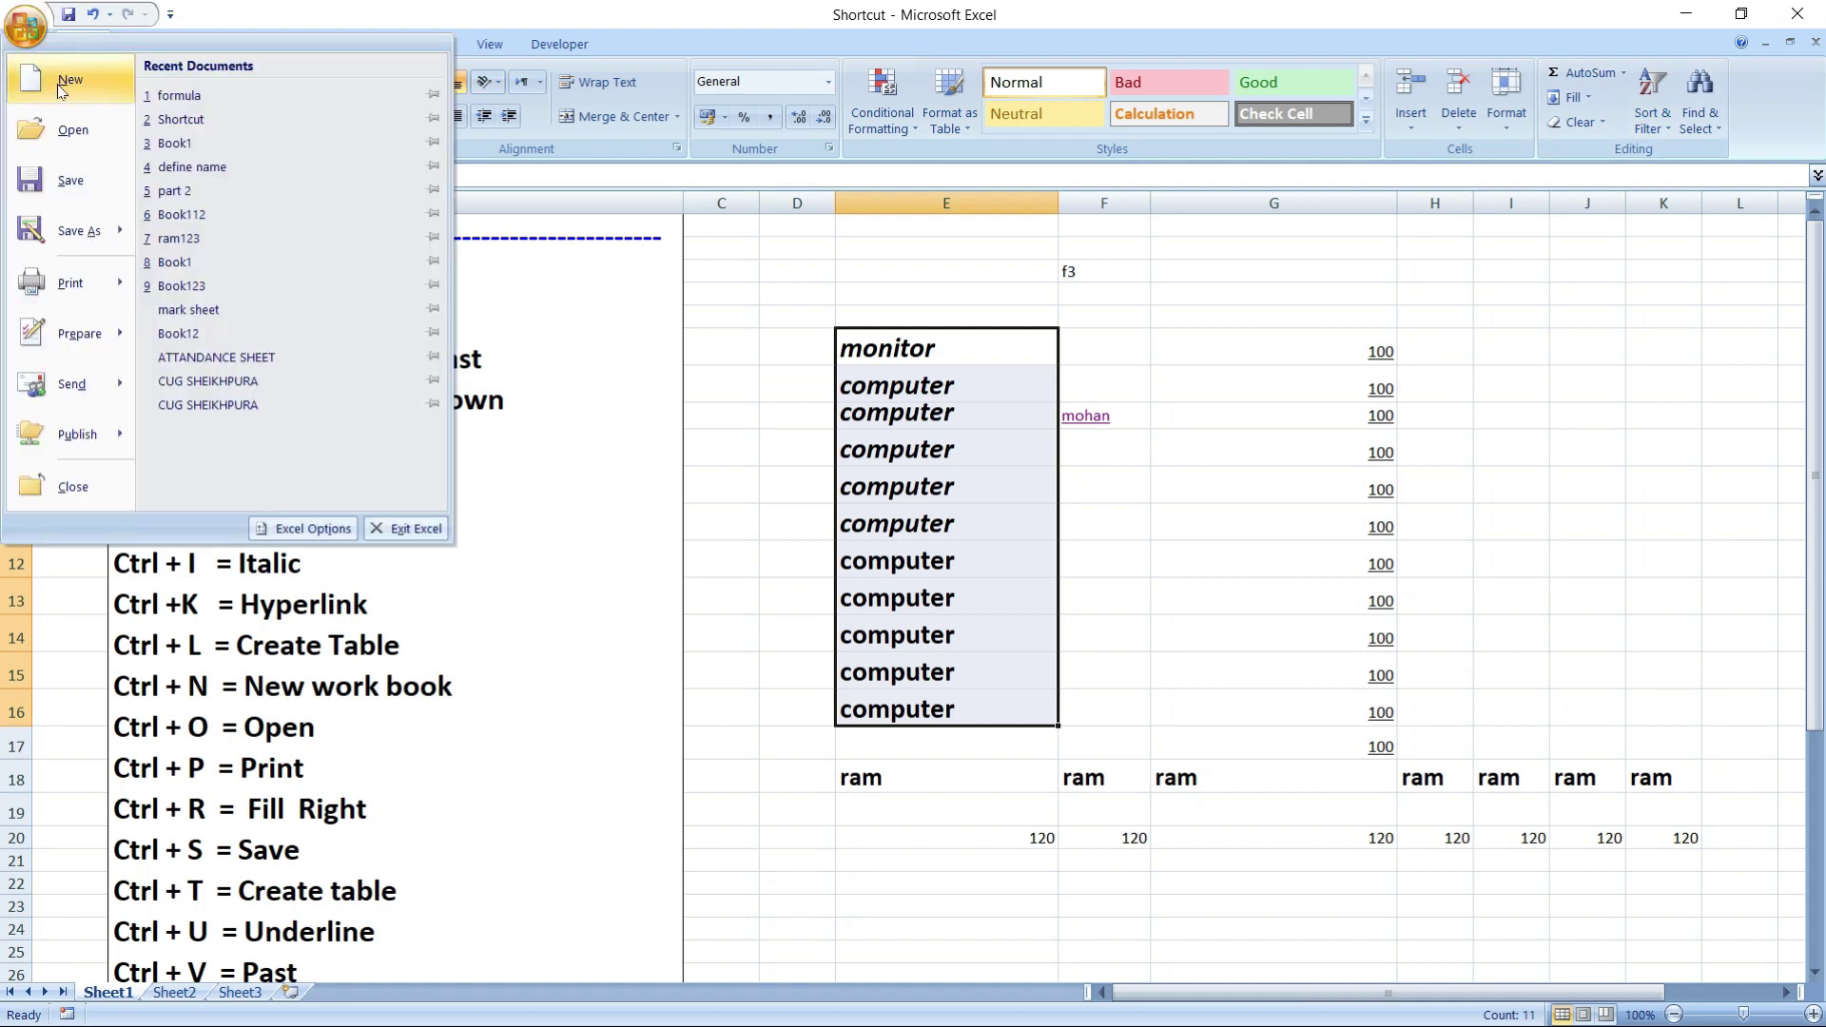
pyautogui.press('Escape')
pyautogui.hotkey('ctrl', 'n')
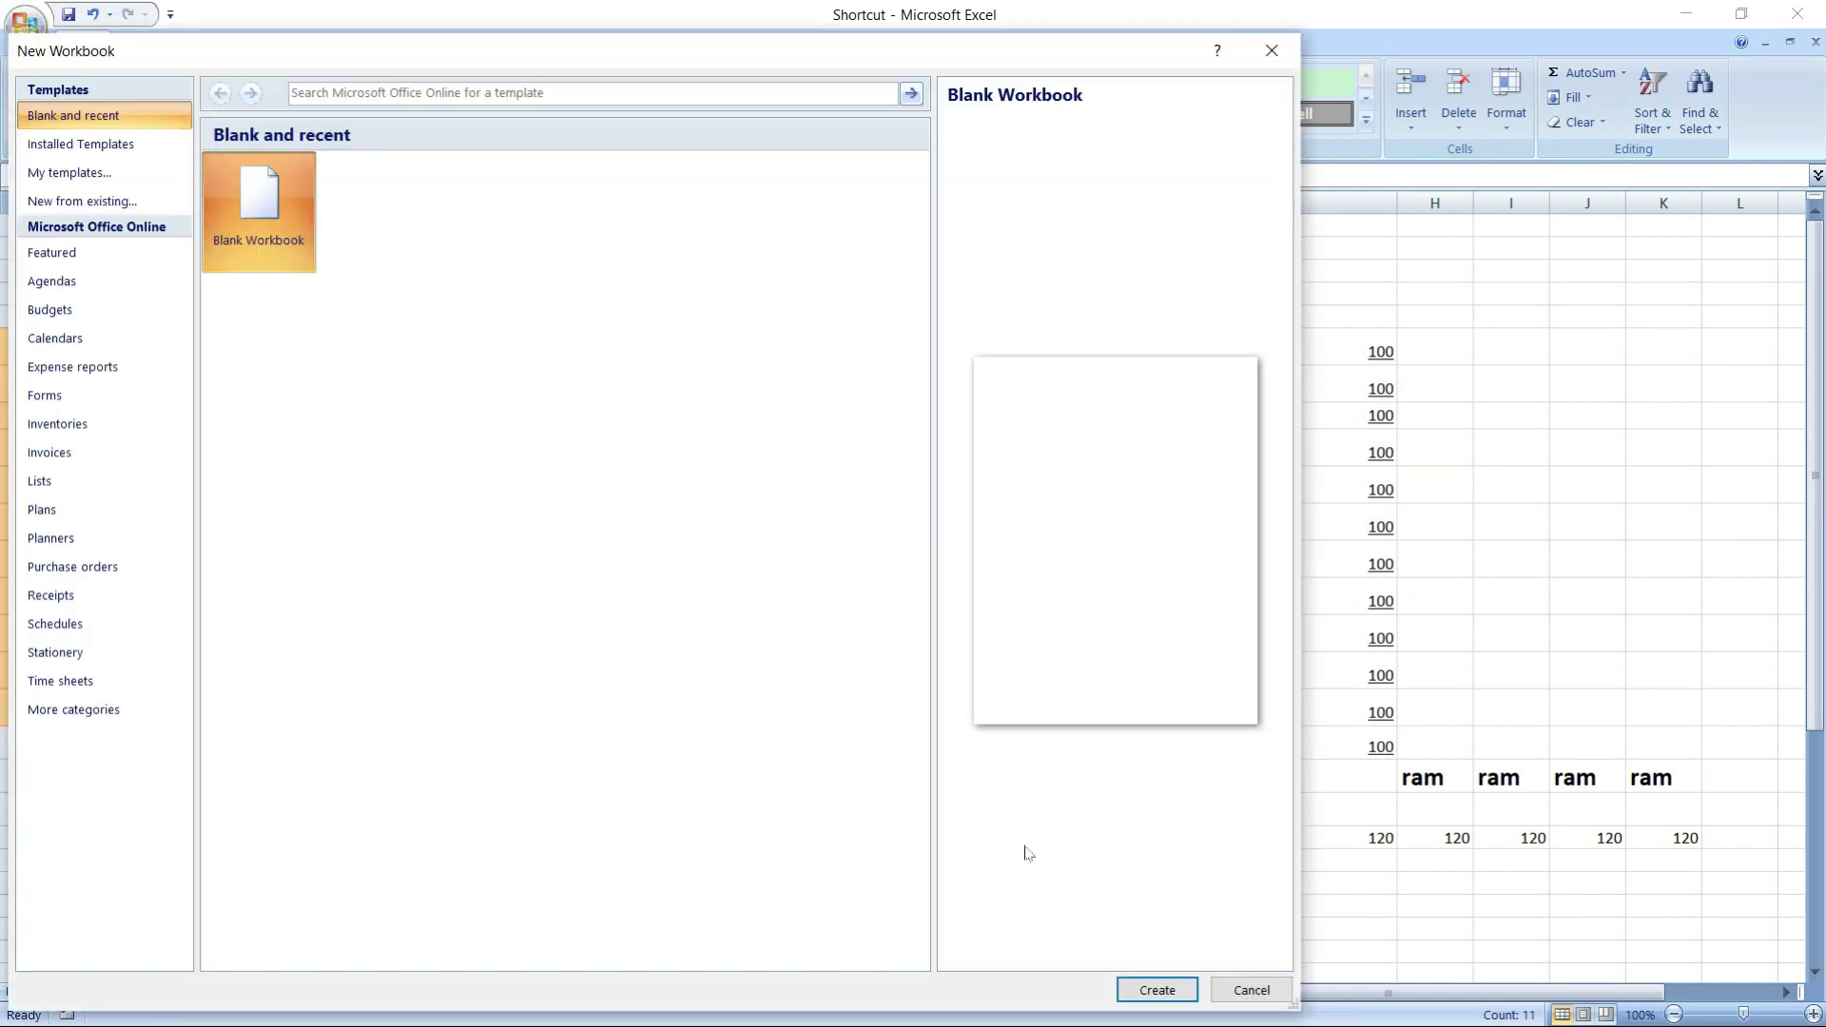
pyautogui.click(1146, 991)
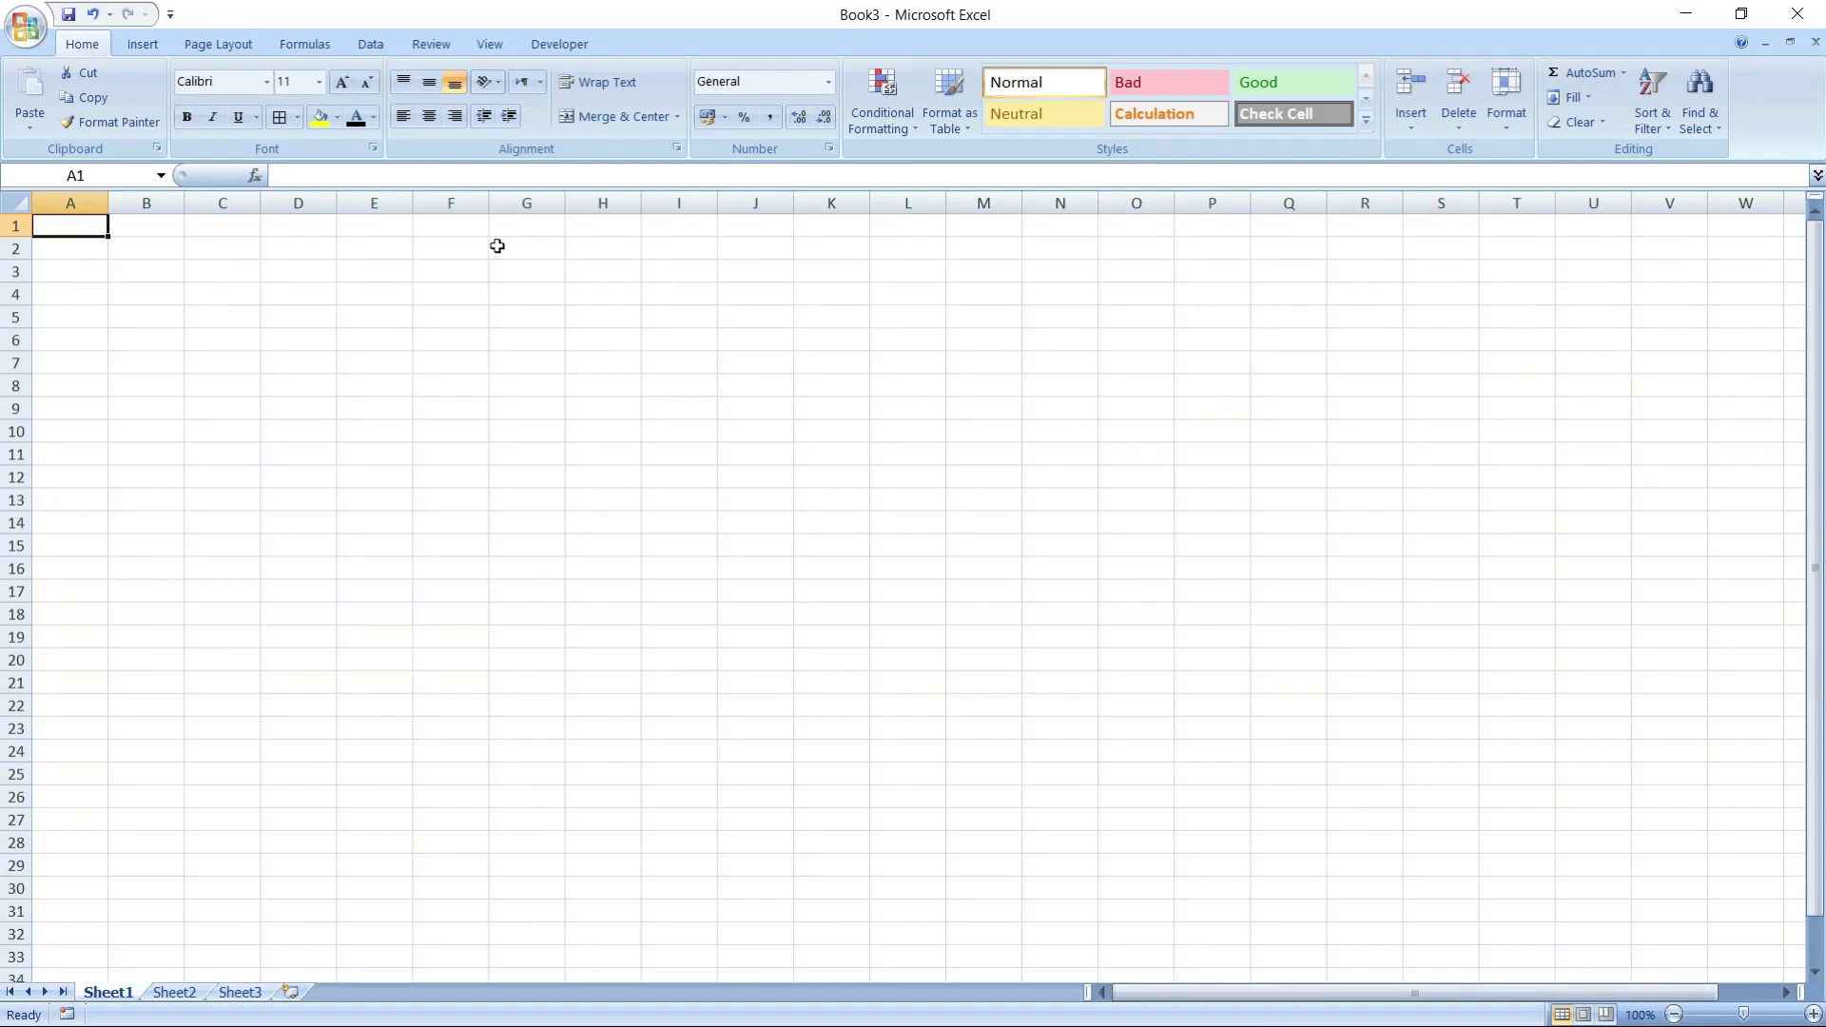
pyautogui.hotkey('ctrl', 'w')
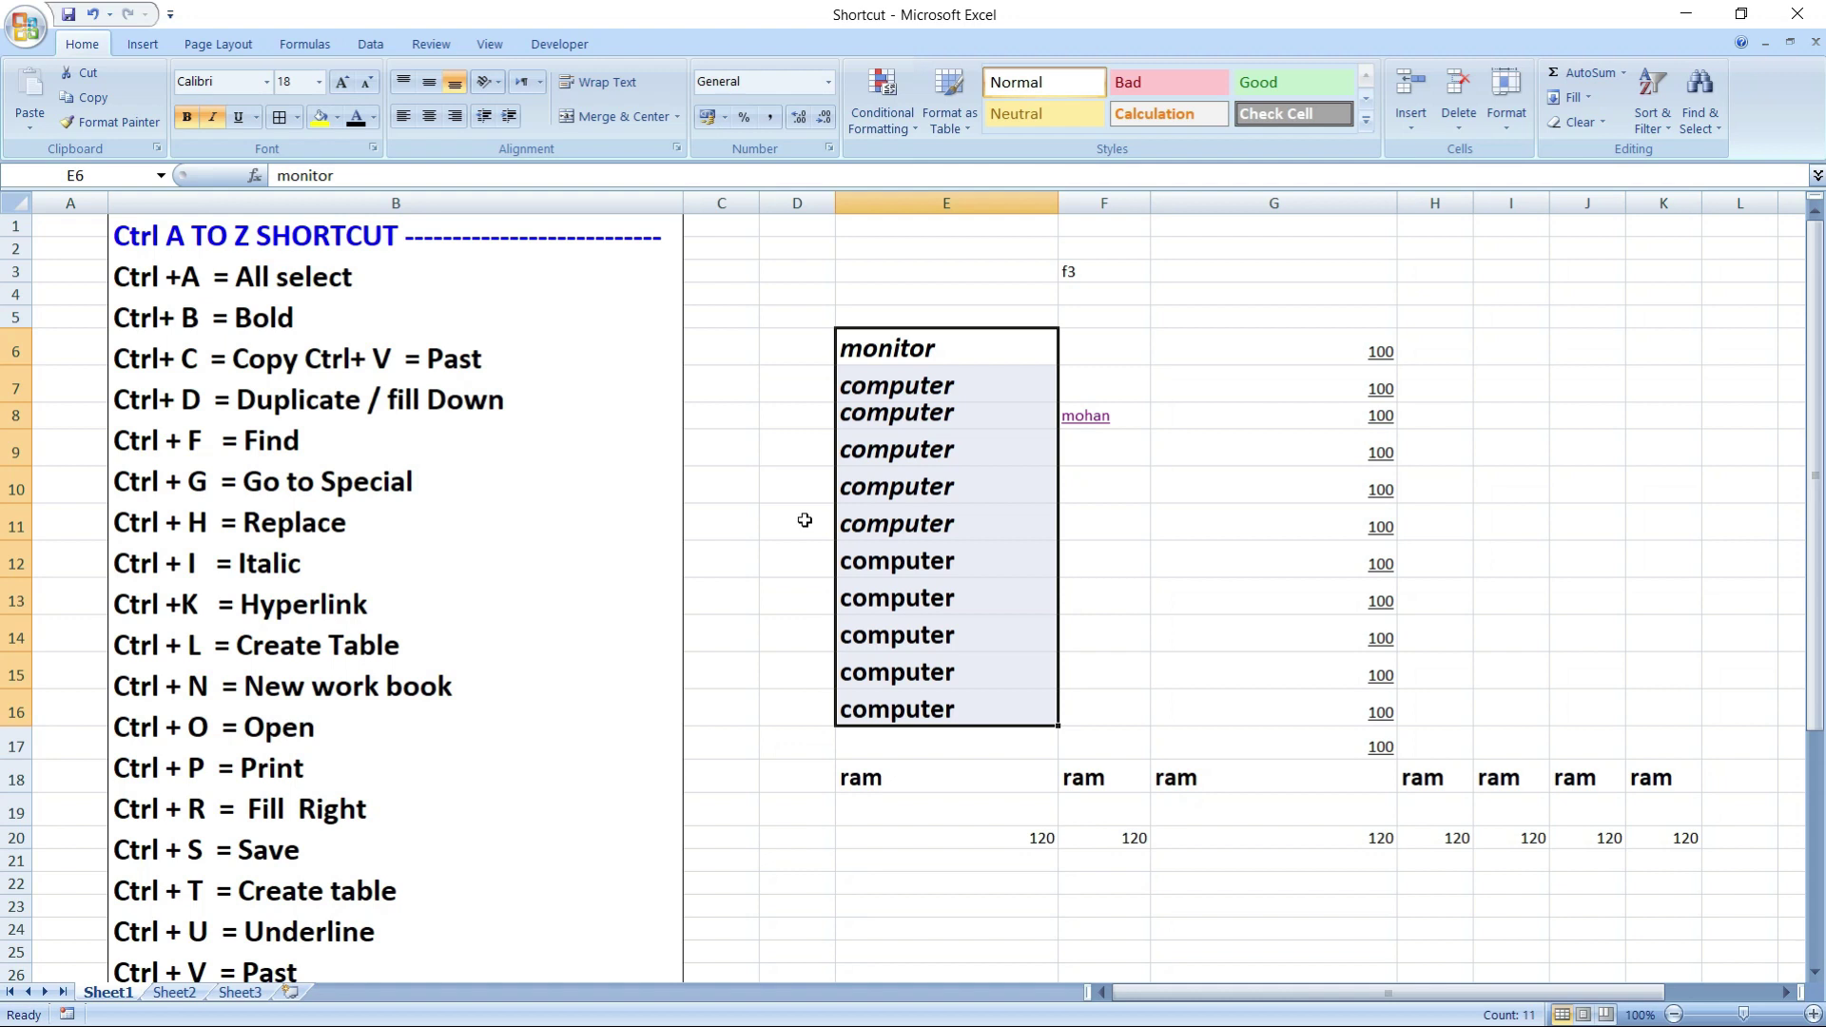
# - Move 'monitor' from cell E6 into cell E21
pyautogui.scroll(-5, 805, 520)
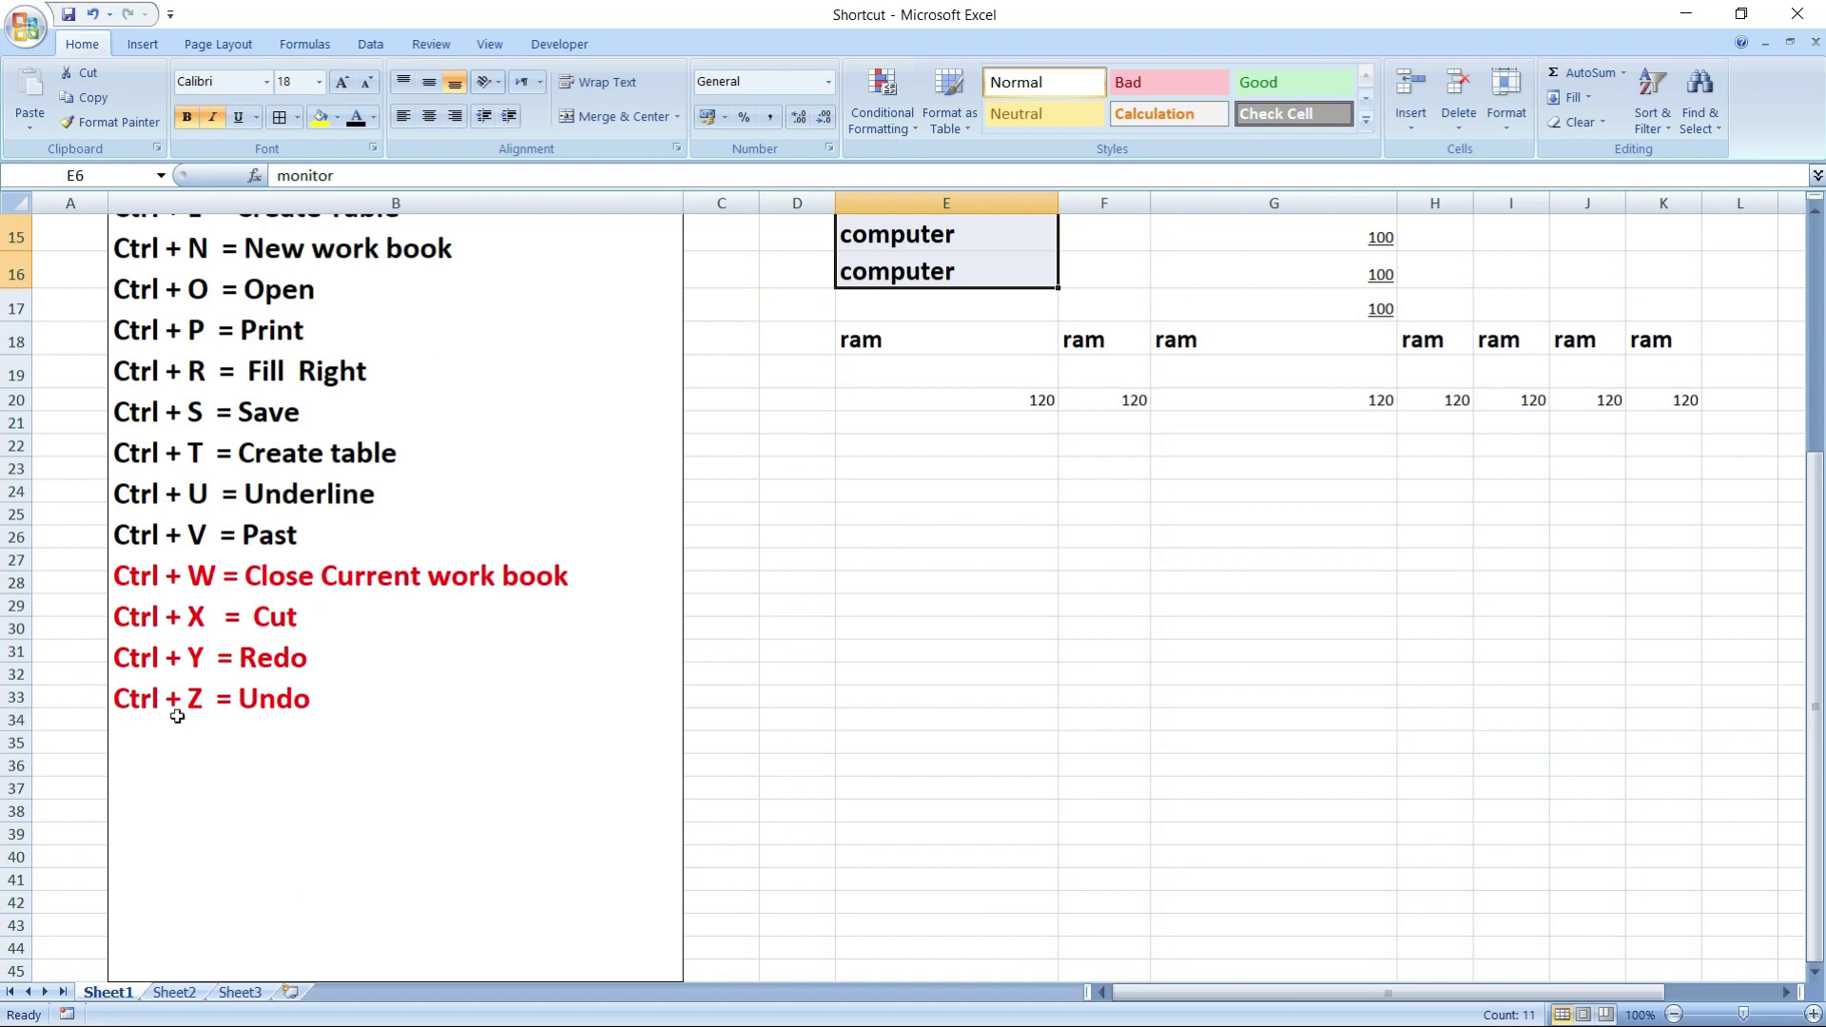
pyautogui.click(925, 453)
pyautogui.scroll(5, 927, 456)
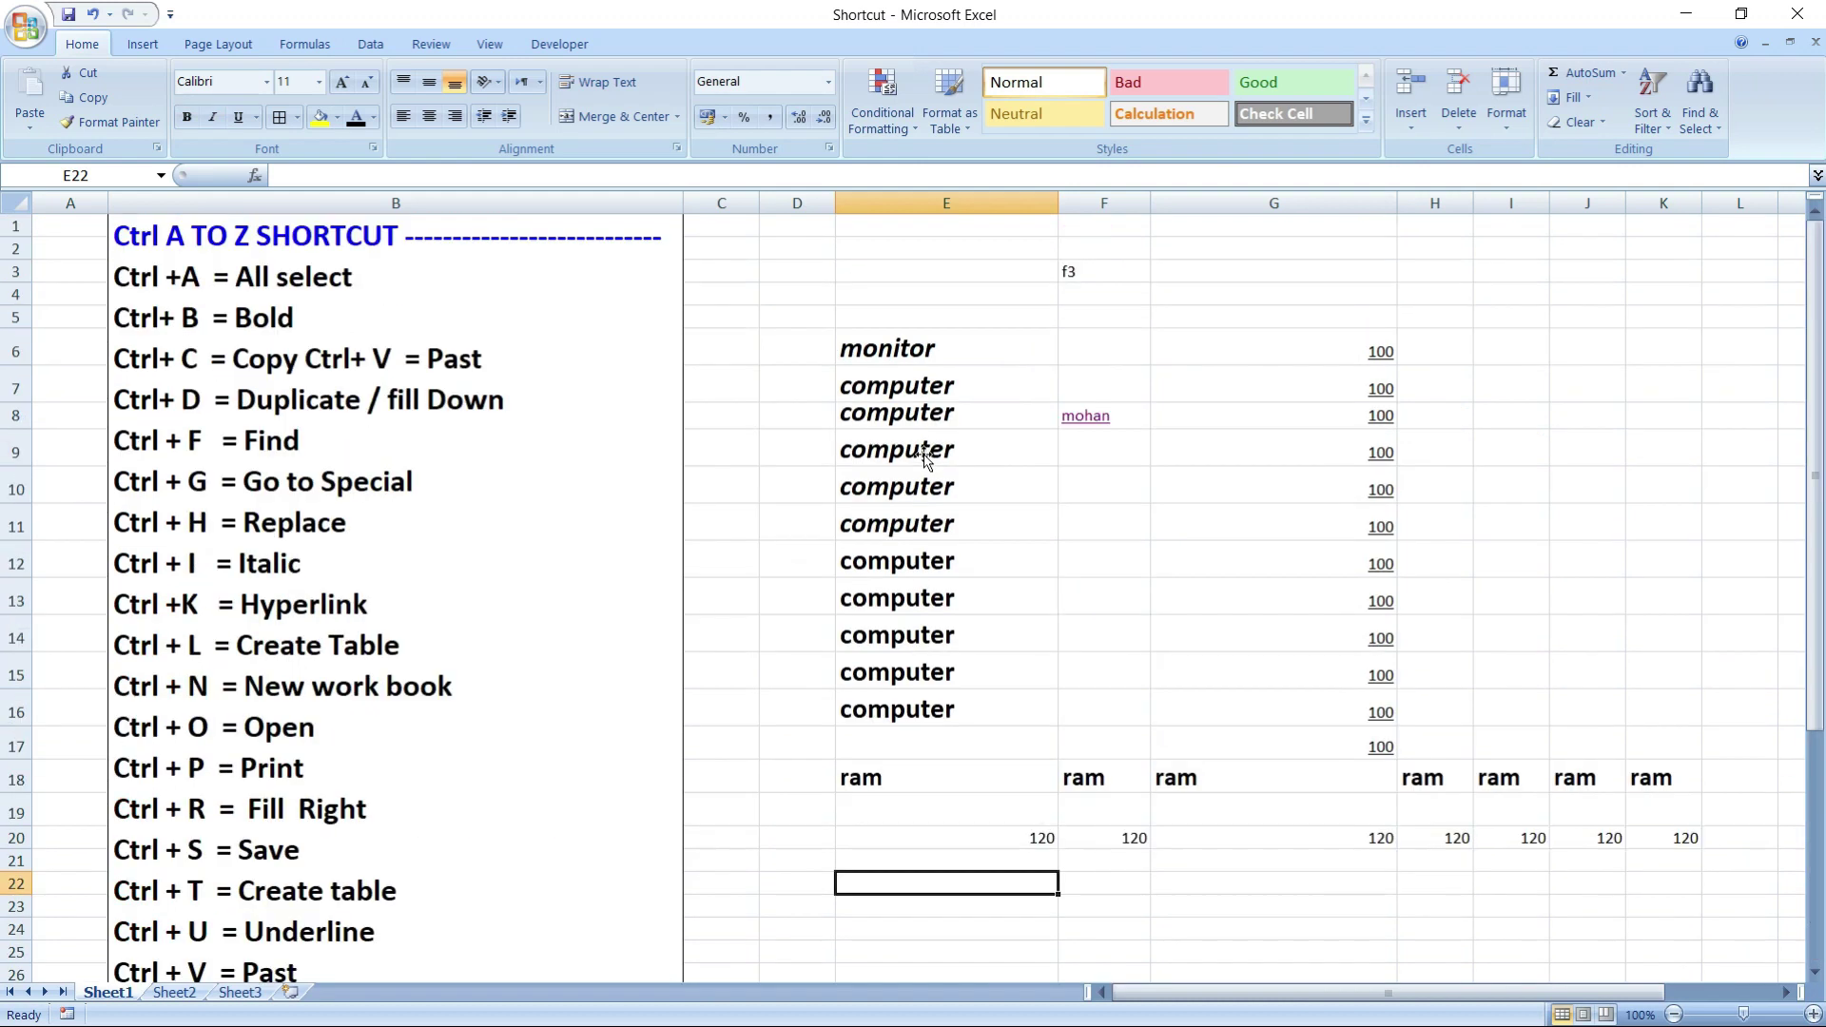
pyautogui.click(916, 359)
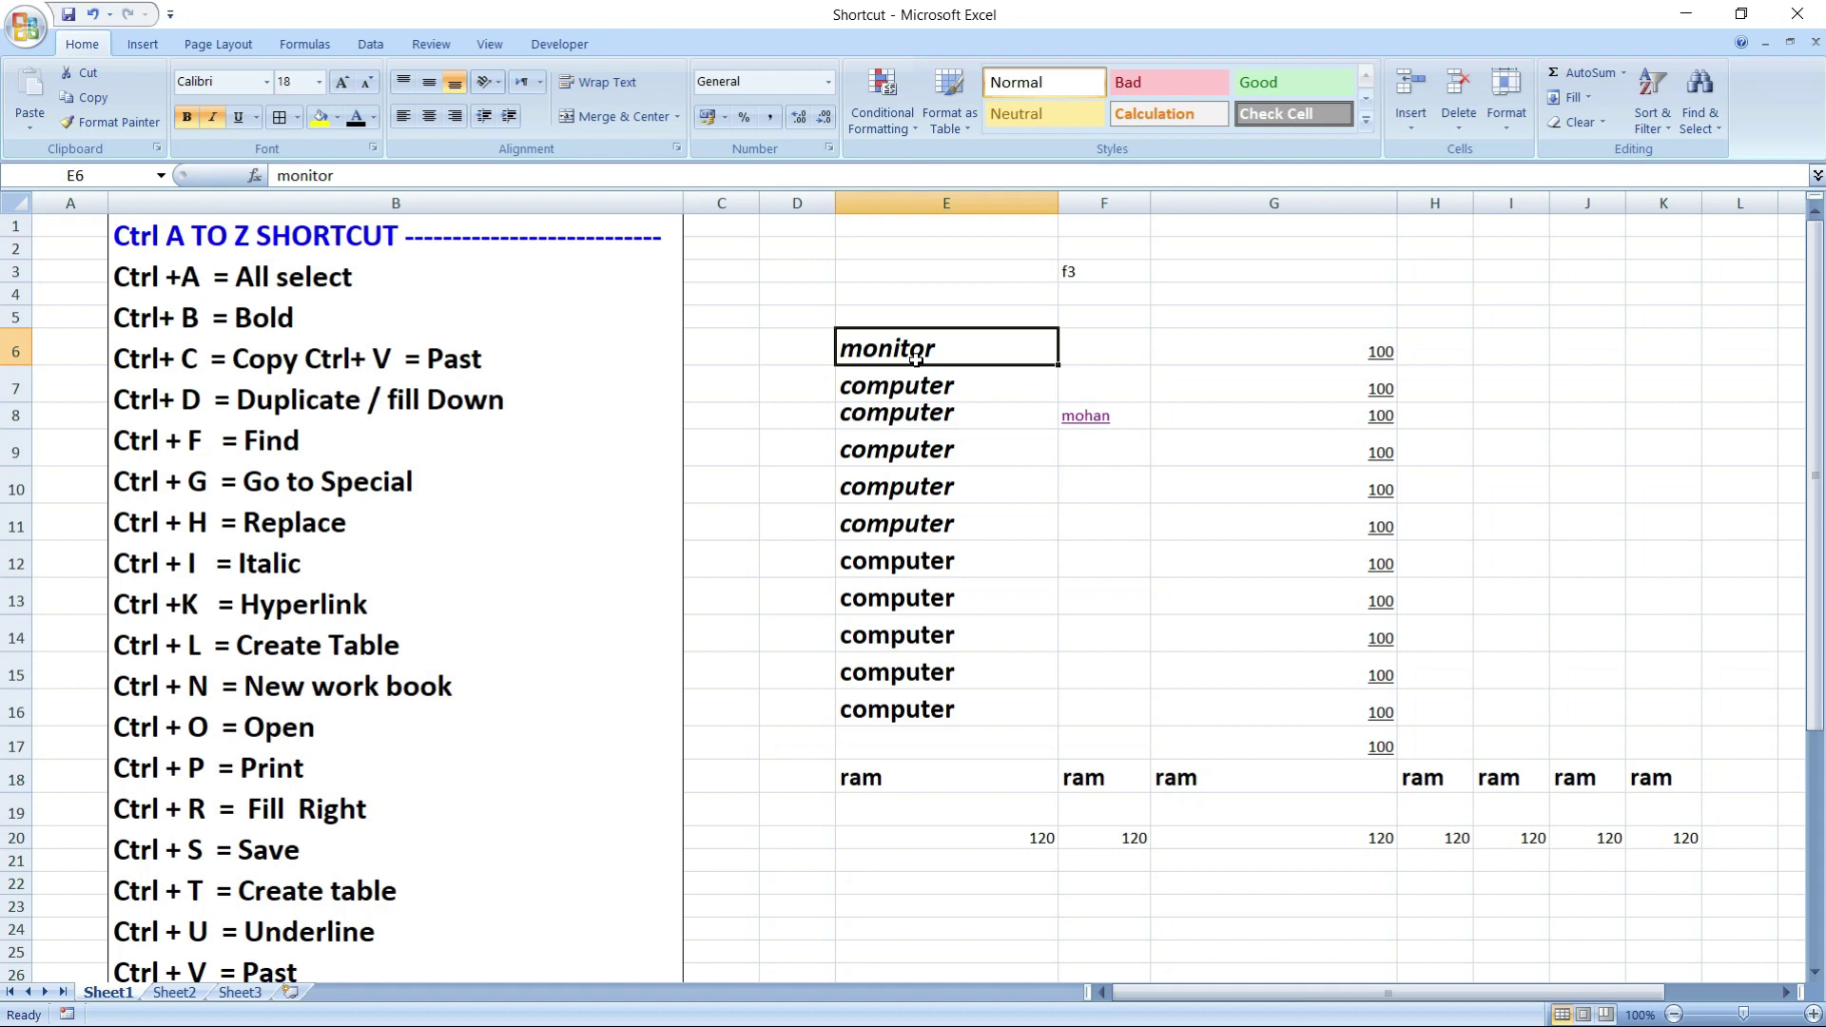
pyautogui.hotkey('ctrl', 'c')
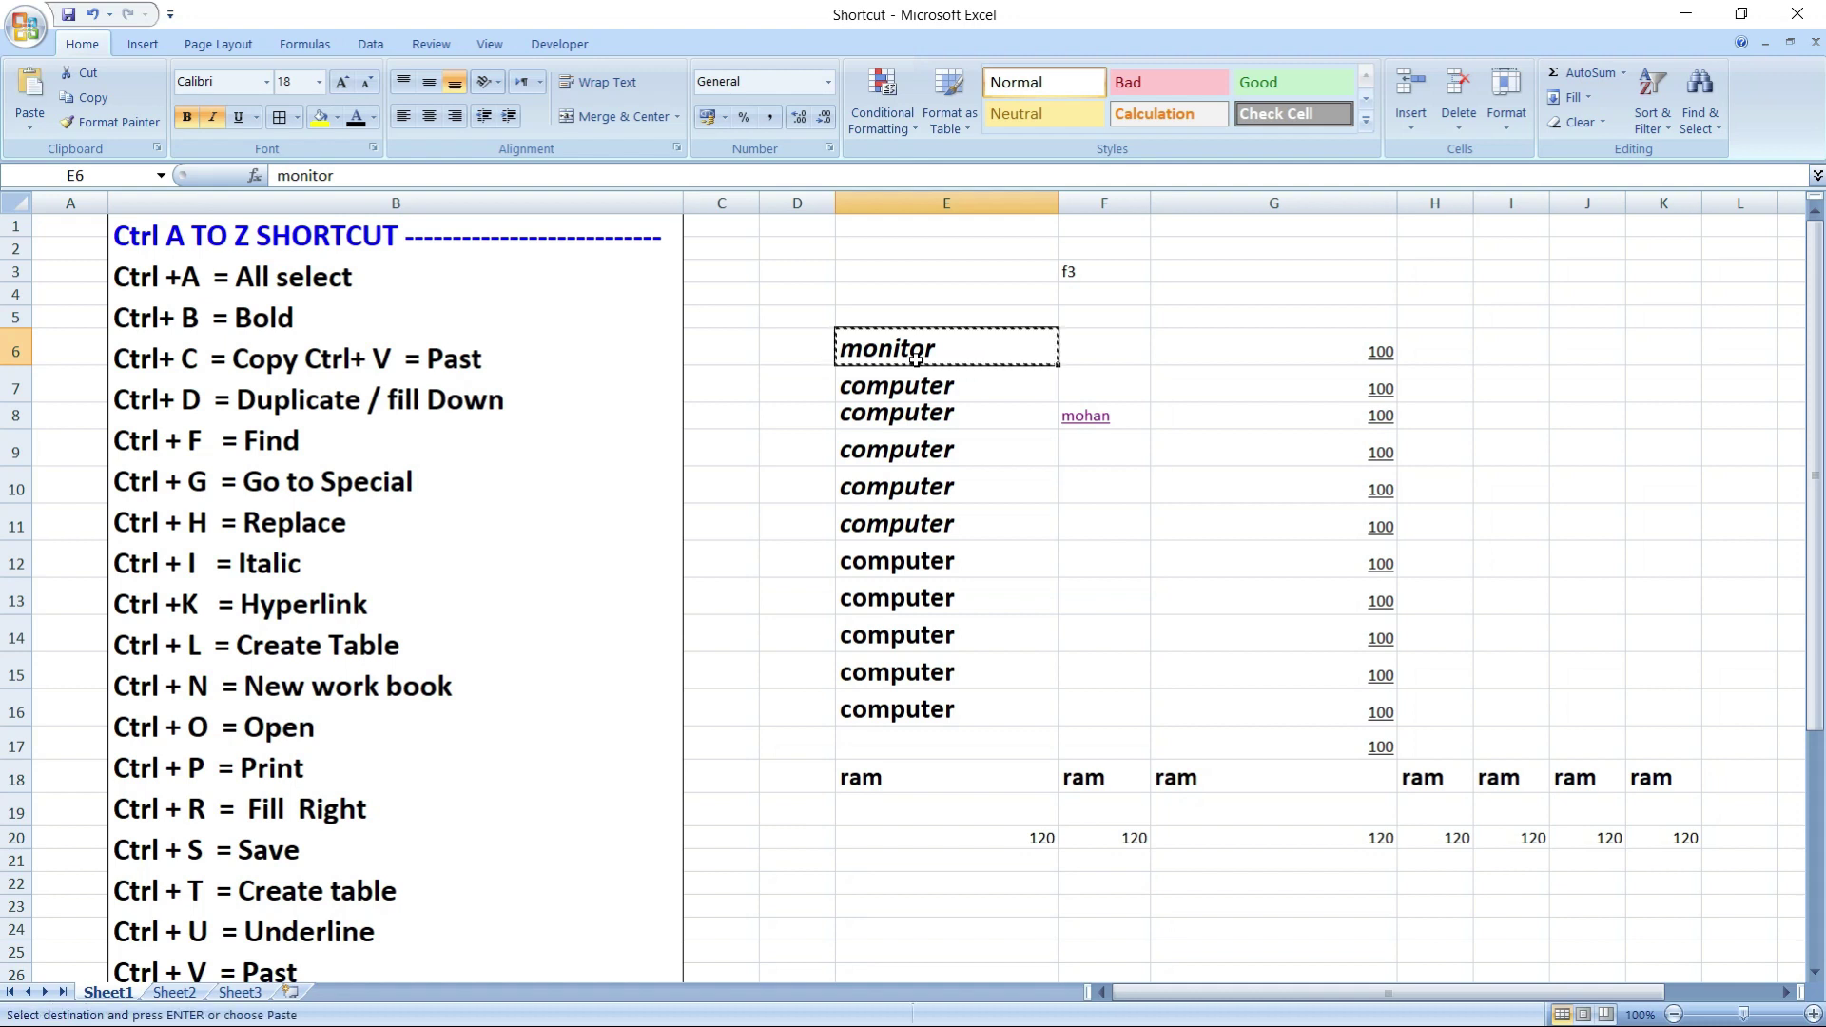
pyautogui.click(936, 866)
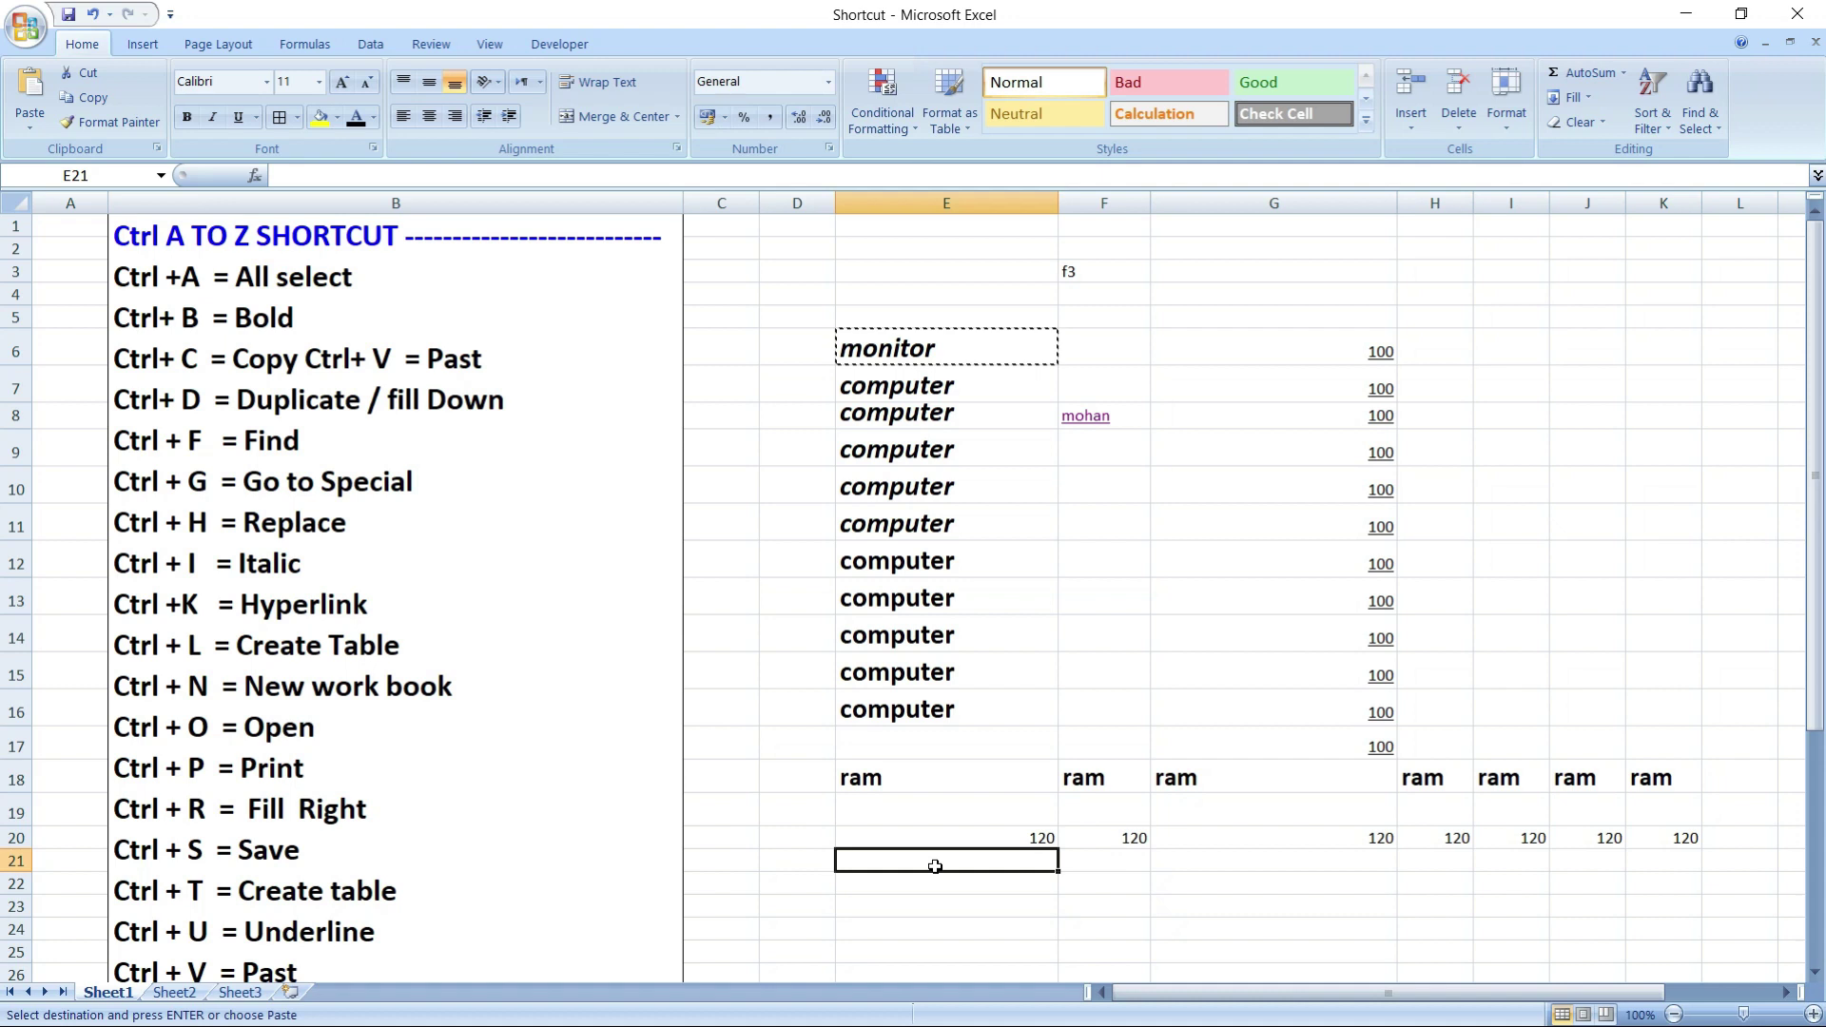
pyautogui.hotkey('ctrl', 'v')
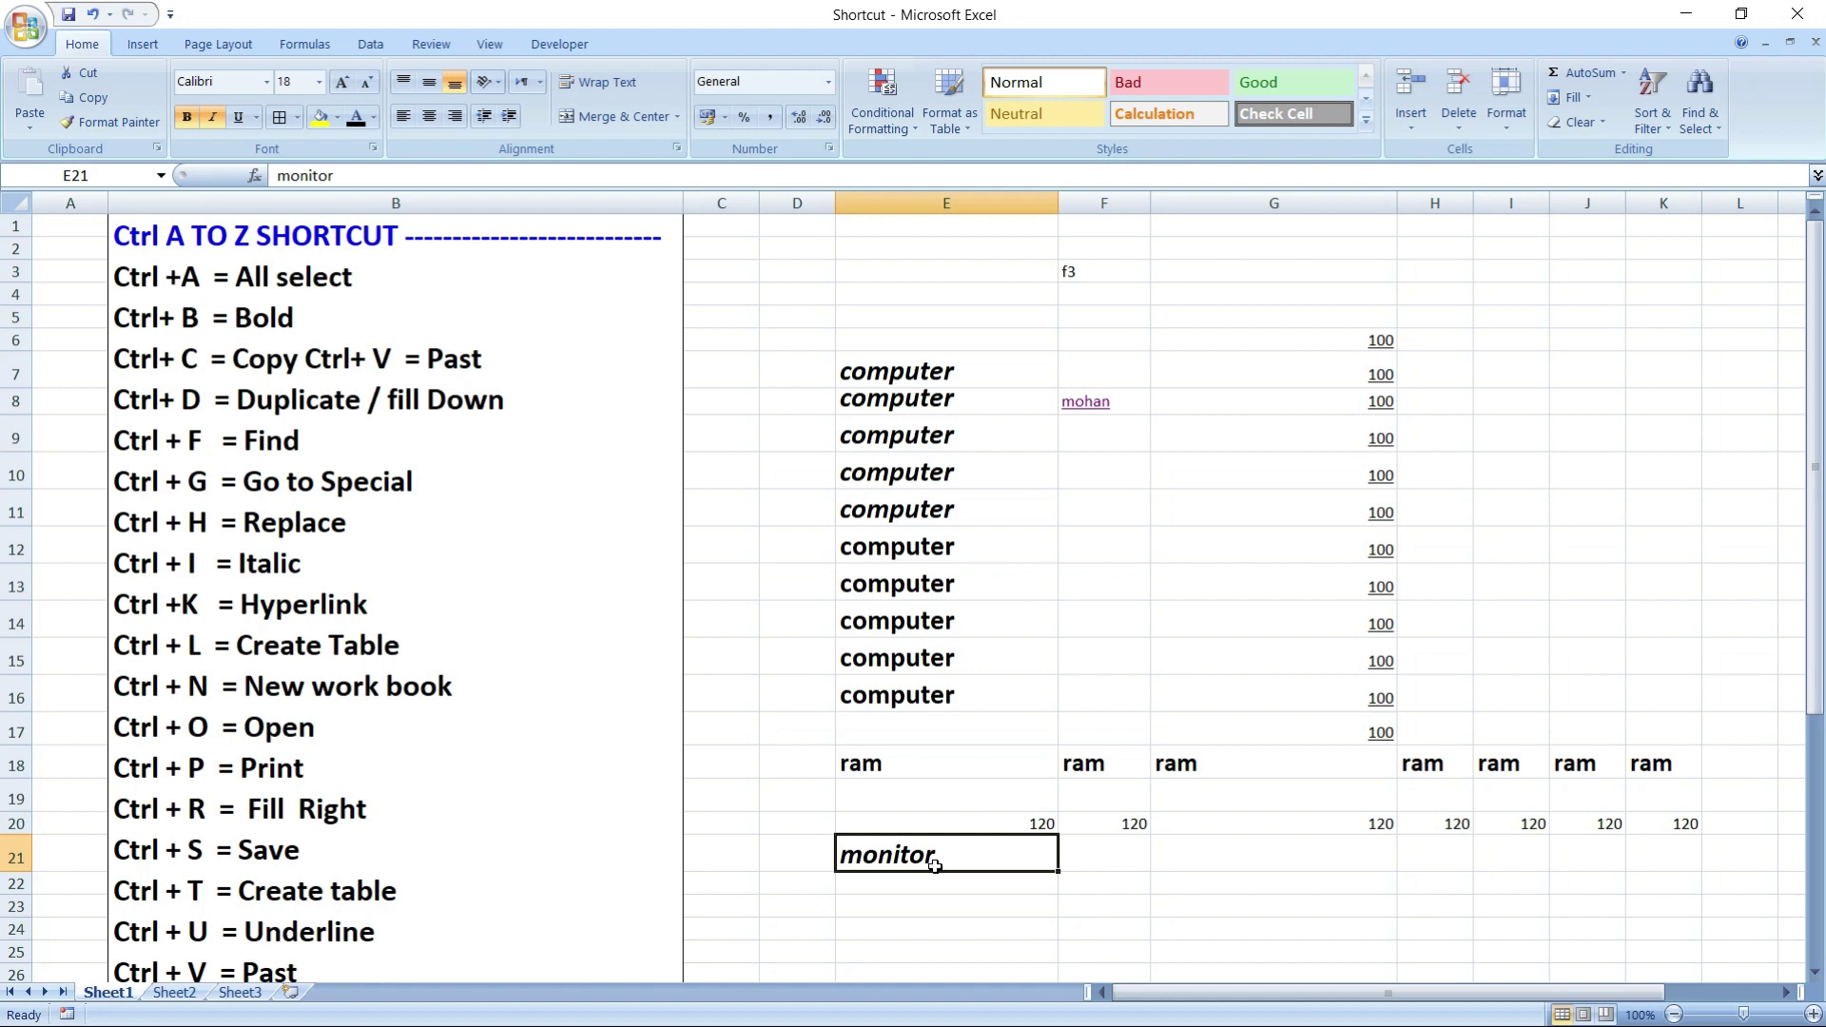
pyautogui.click(903, 276)
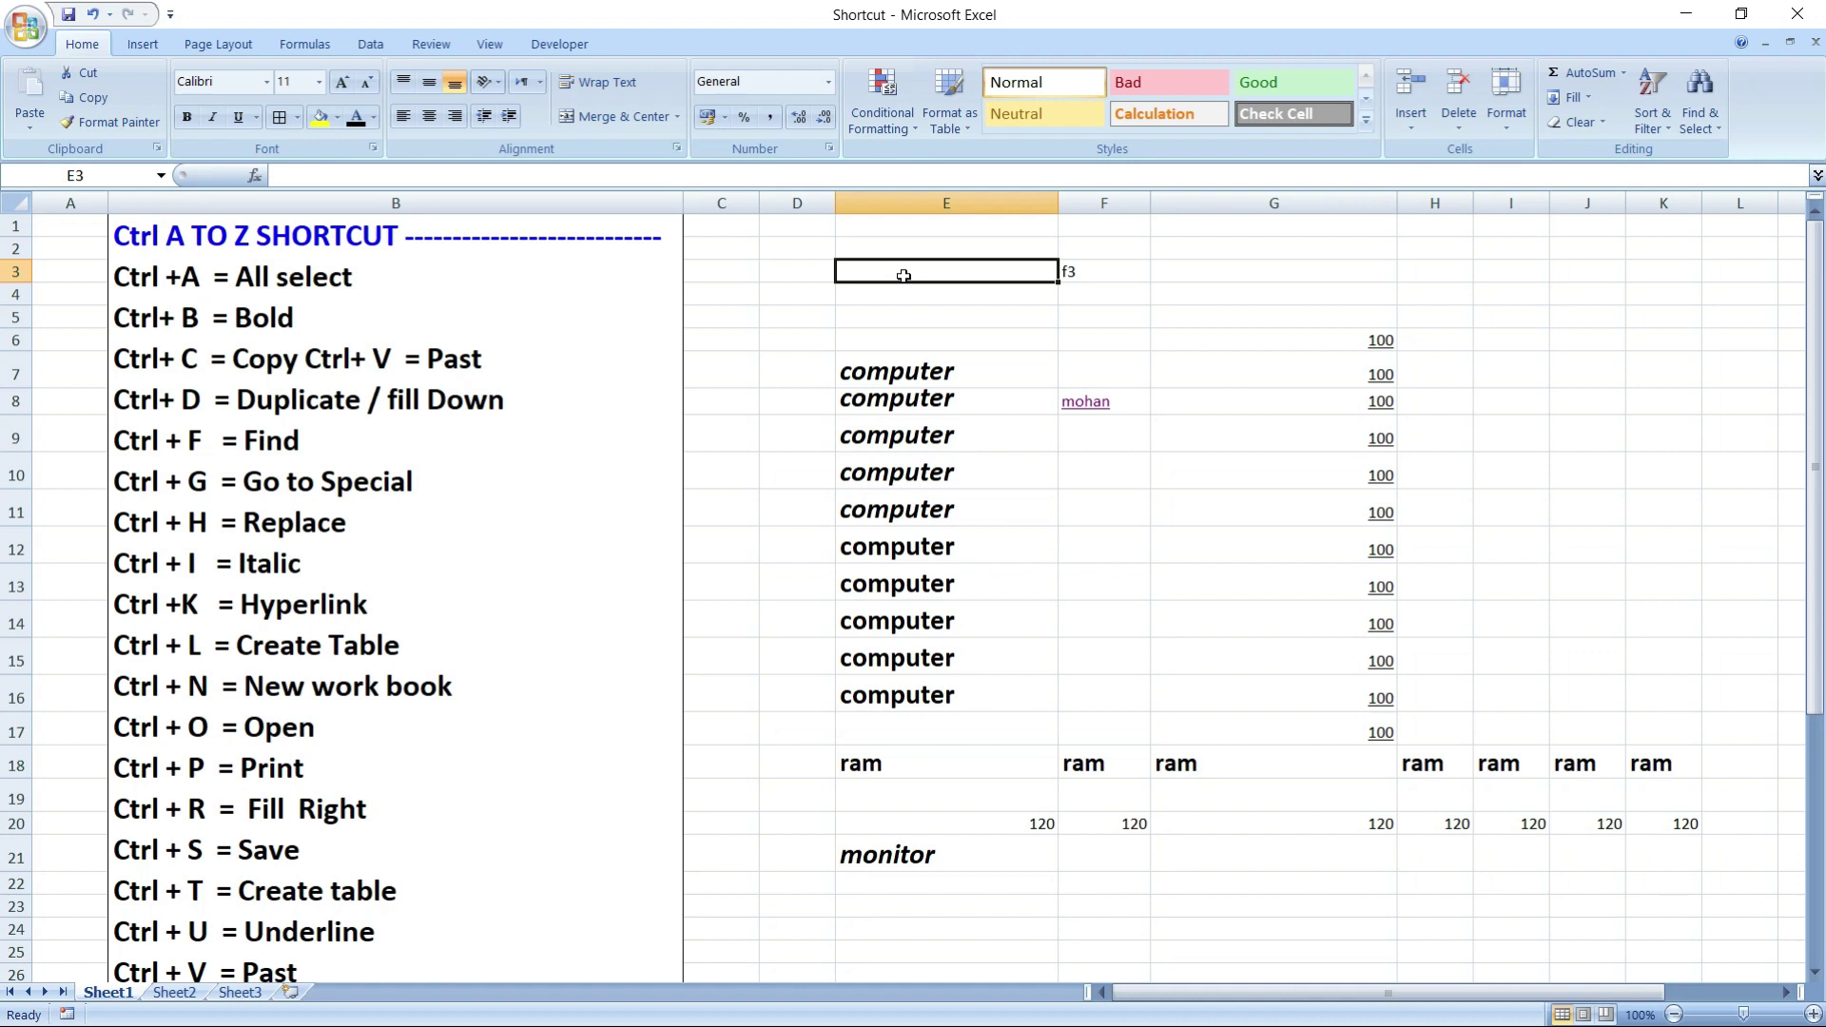
# - Type 'dsi computer' into cell E3 and confirm the entry
pyautogui.write('dsi')
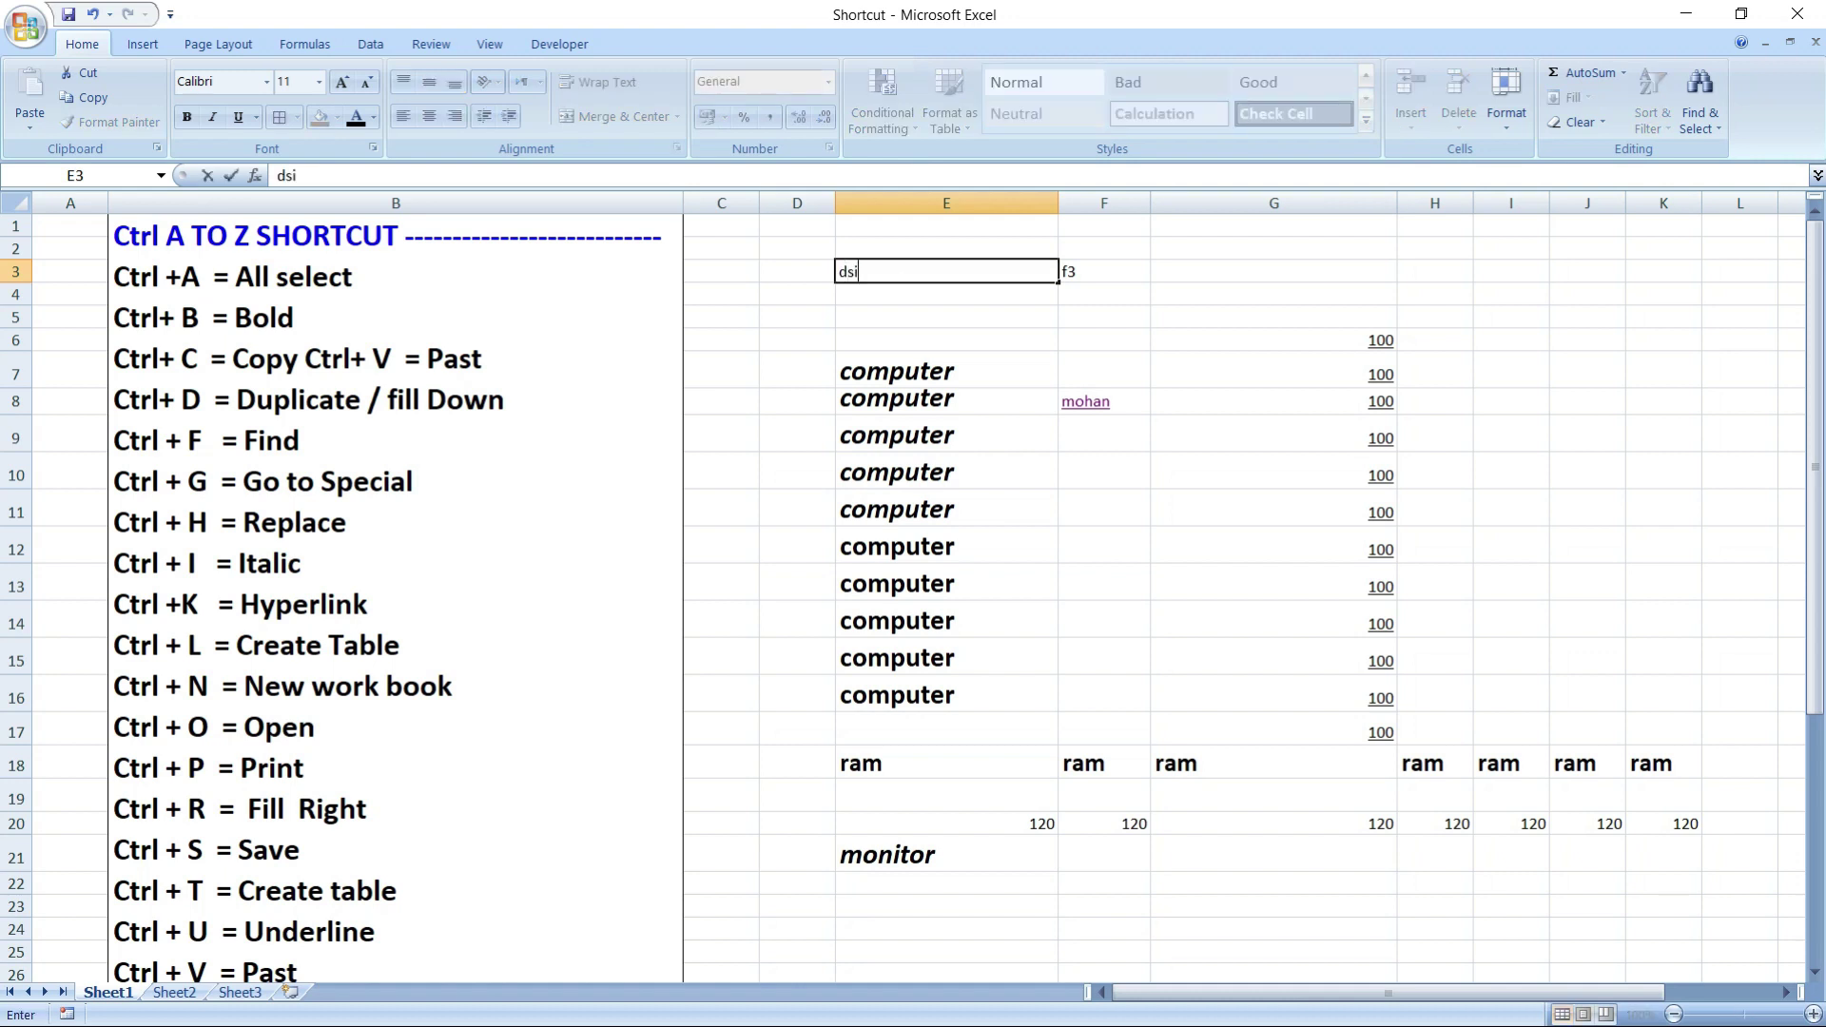
pyautogui.write(' computer')
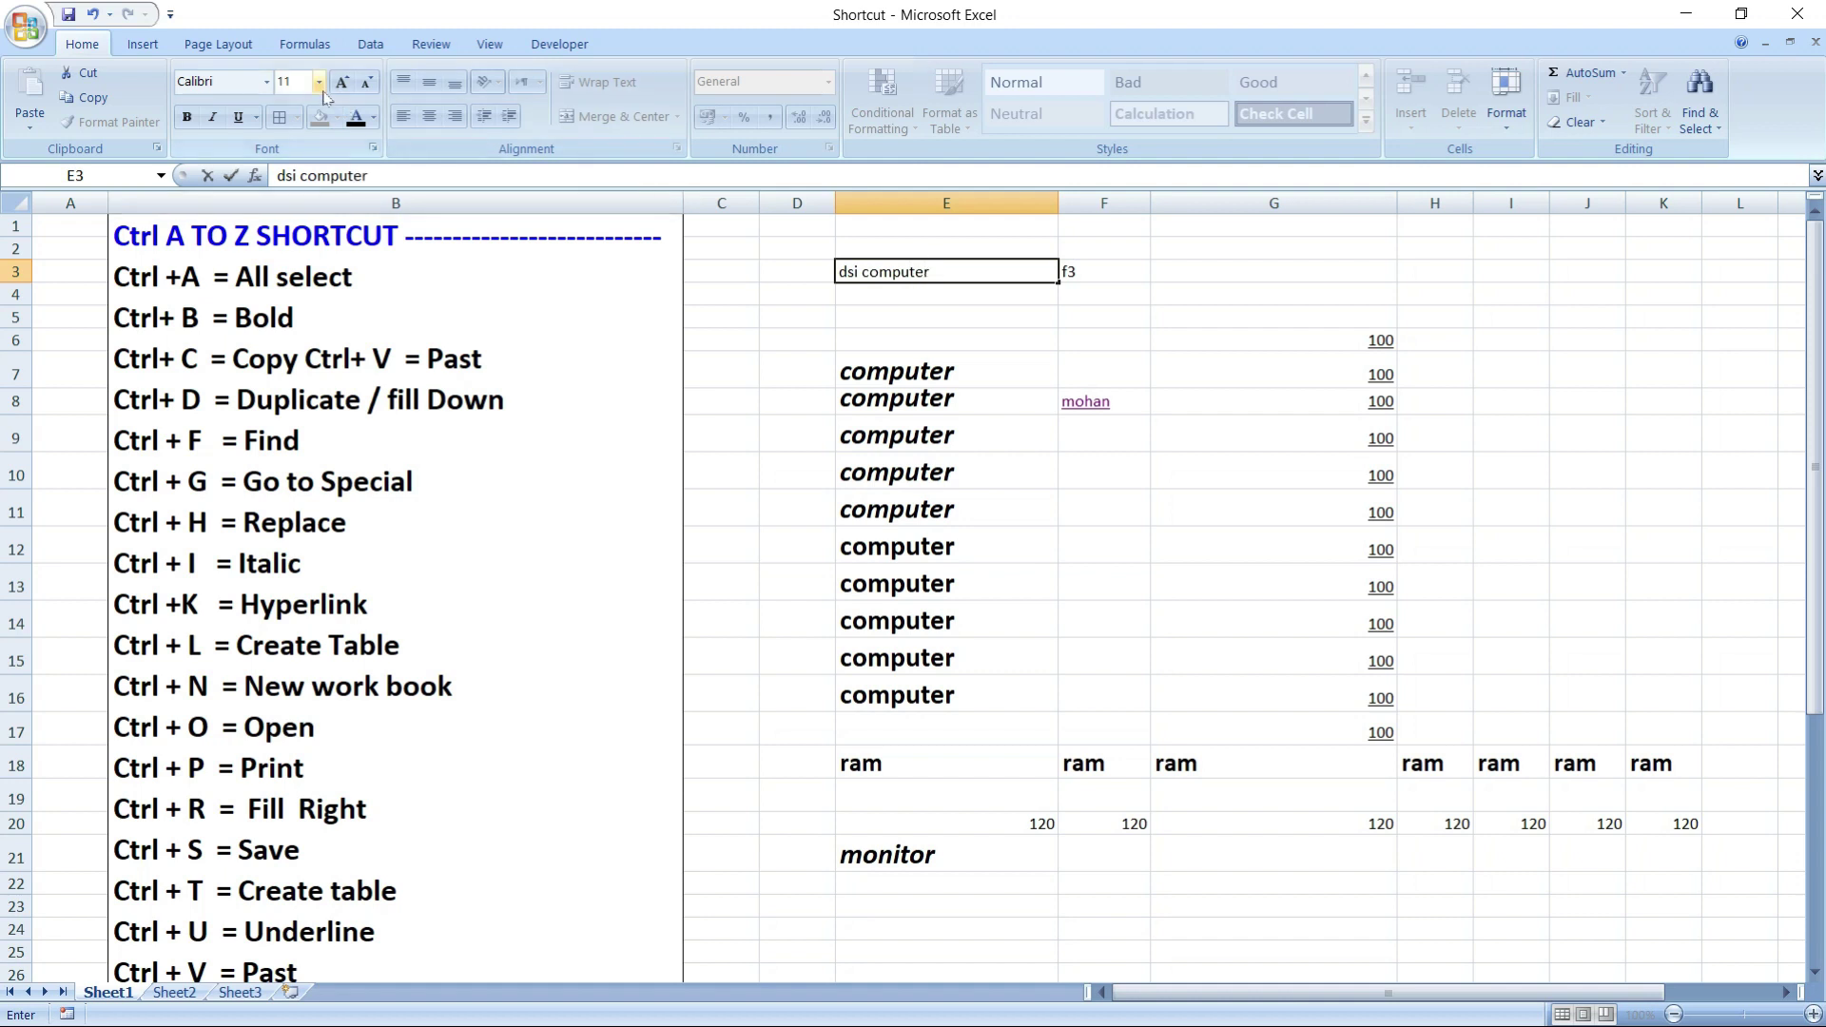
pyautogui.click(893, 372)
pyautogui.click(898, 271)
# - Set the 'dsi computer' text in E3 to font size 18
pyautogui.click(342, 82)
pyautogui.click(341, 82)
pyautogui.click(342, 82)
pyautogui.click(341, 82)
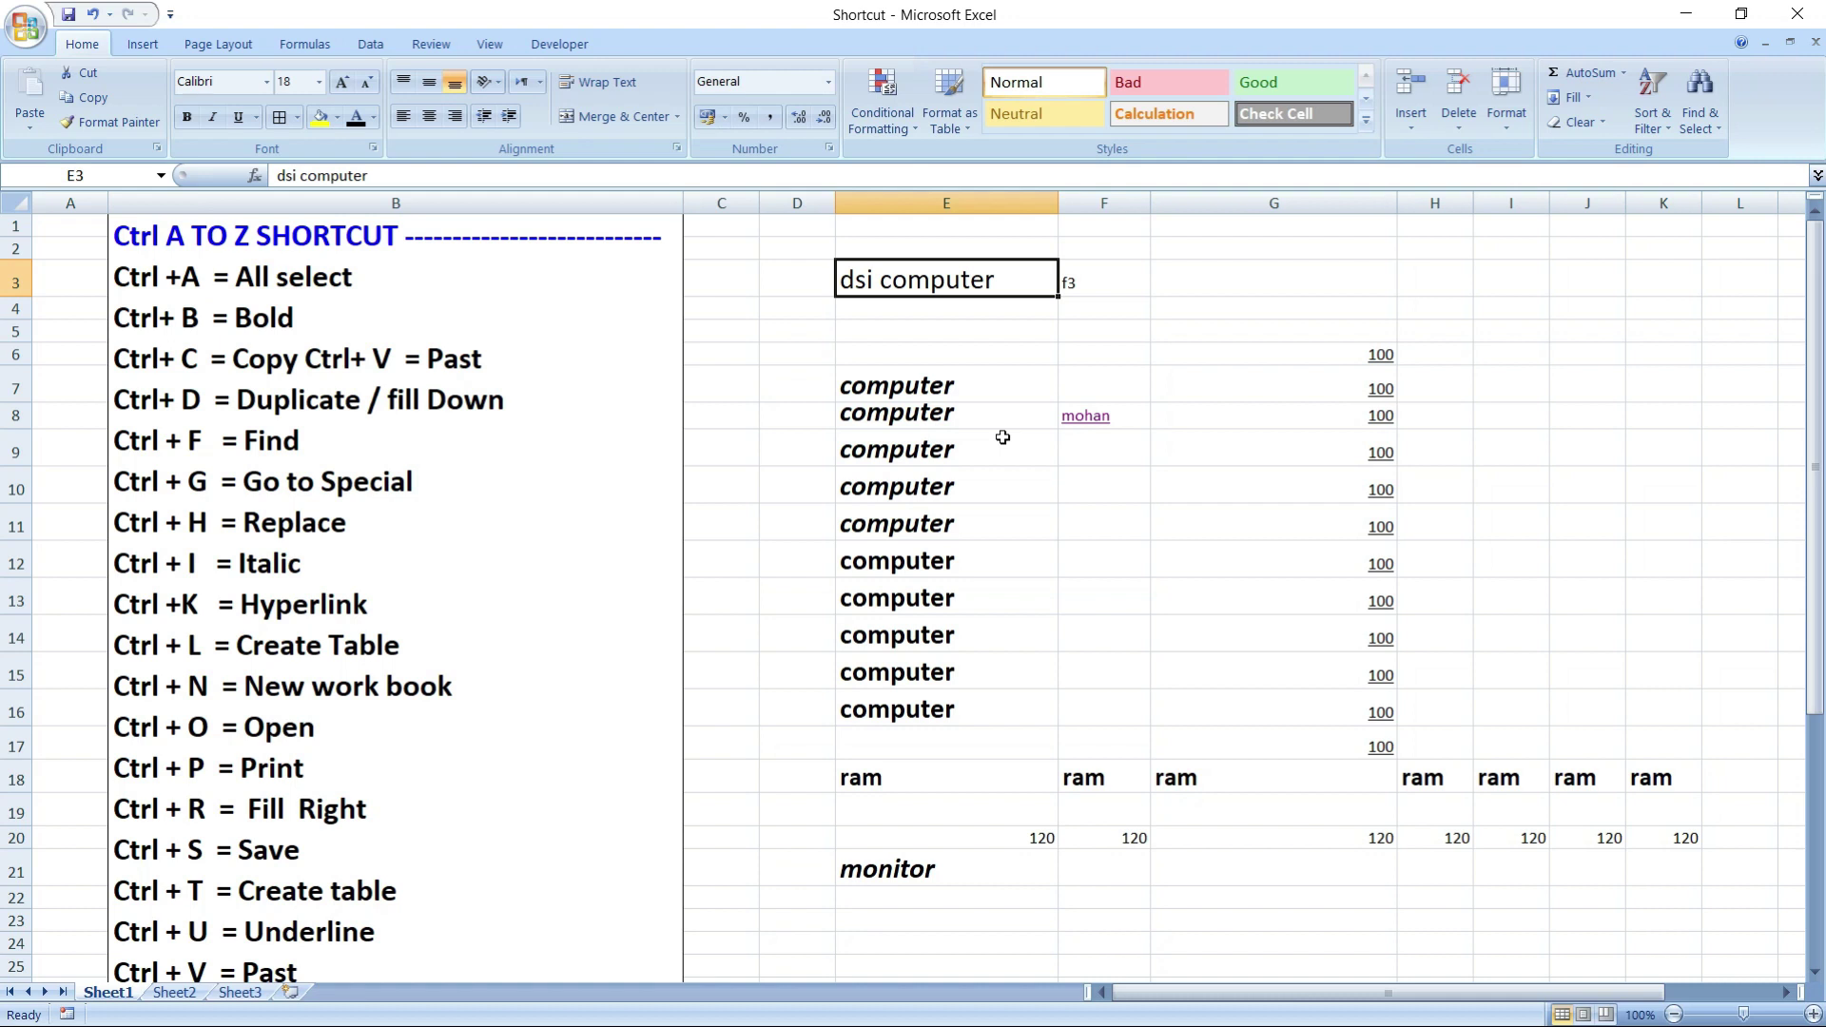
pyautogui.keyDown('ctrl'); pyautogui.click(951, 304); pyautogui.keyUp('ctrl')
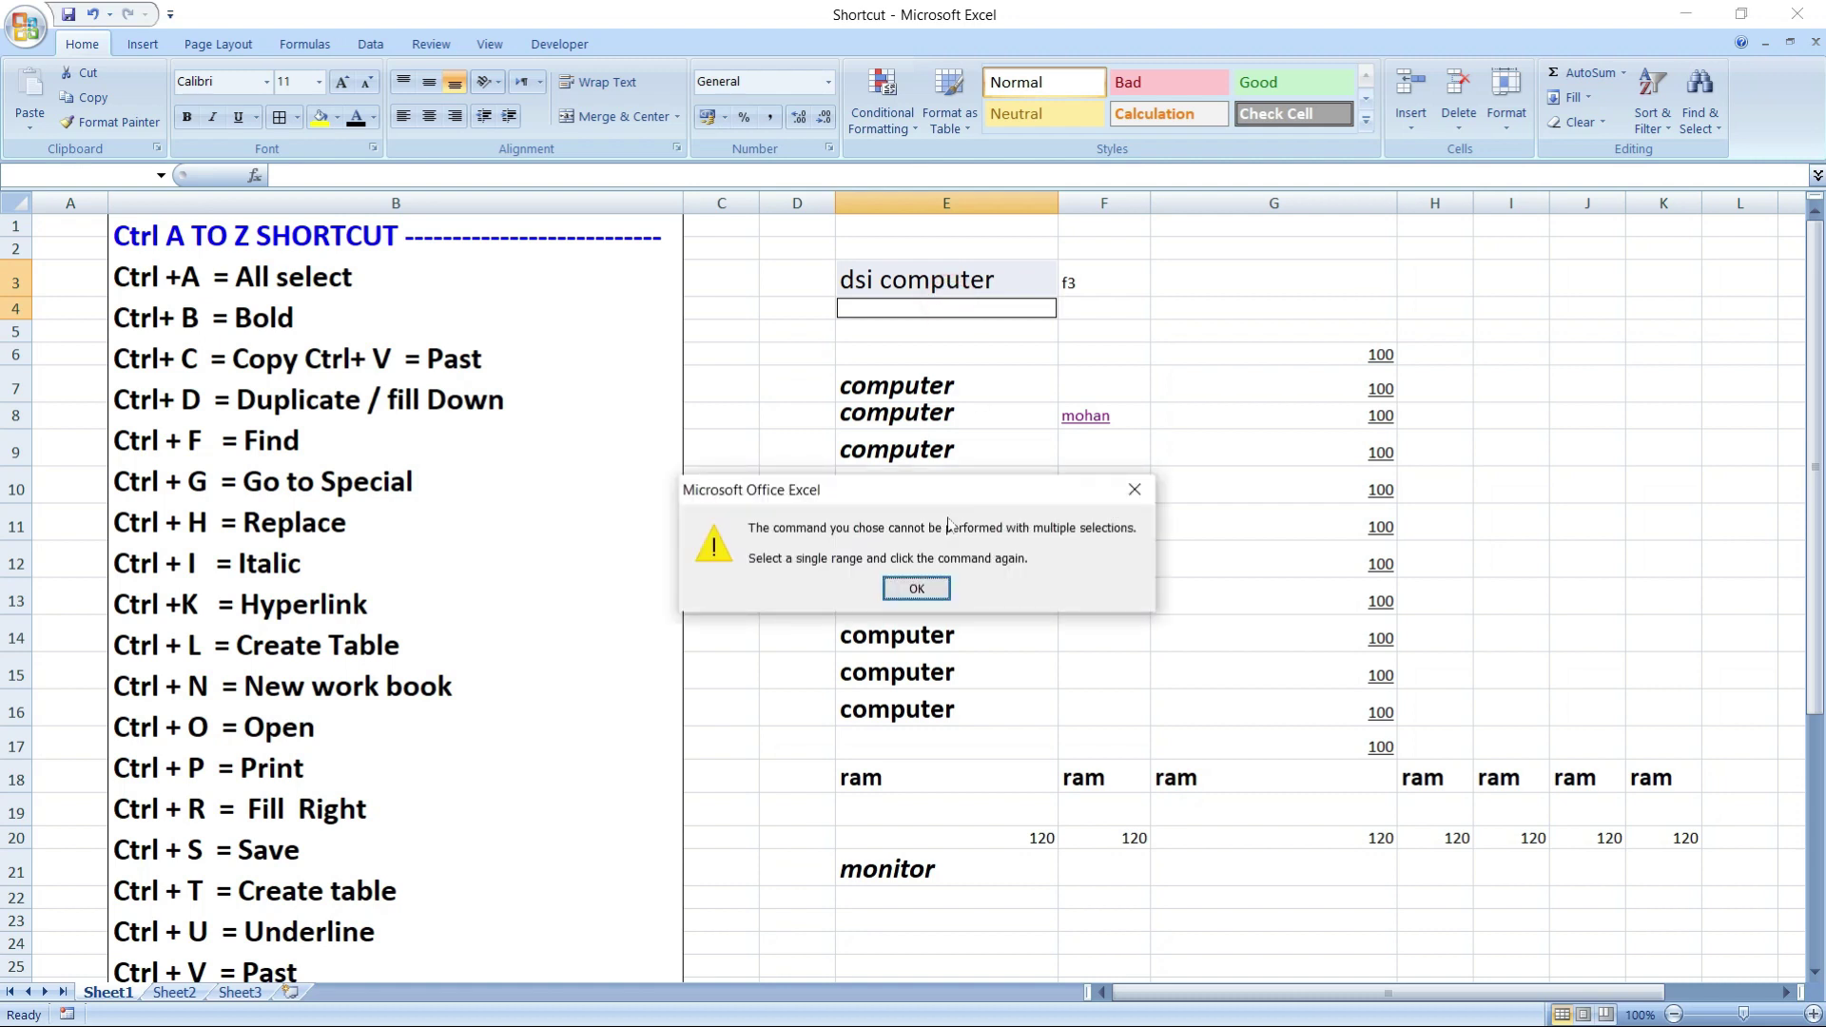
pyautogui.click(1134, 490)
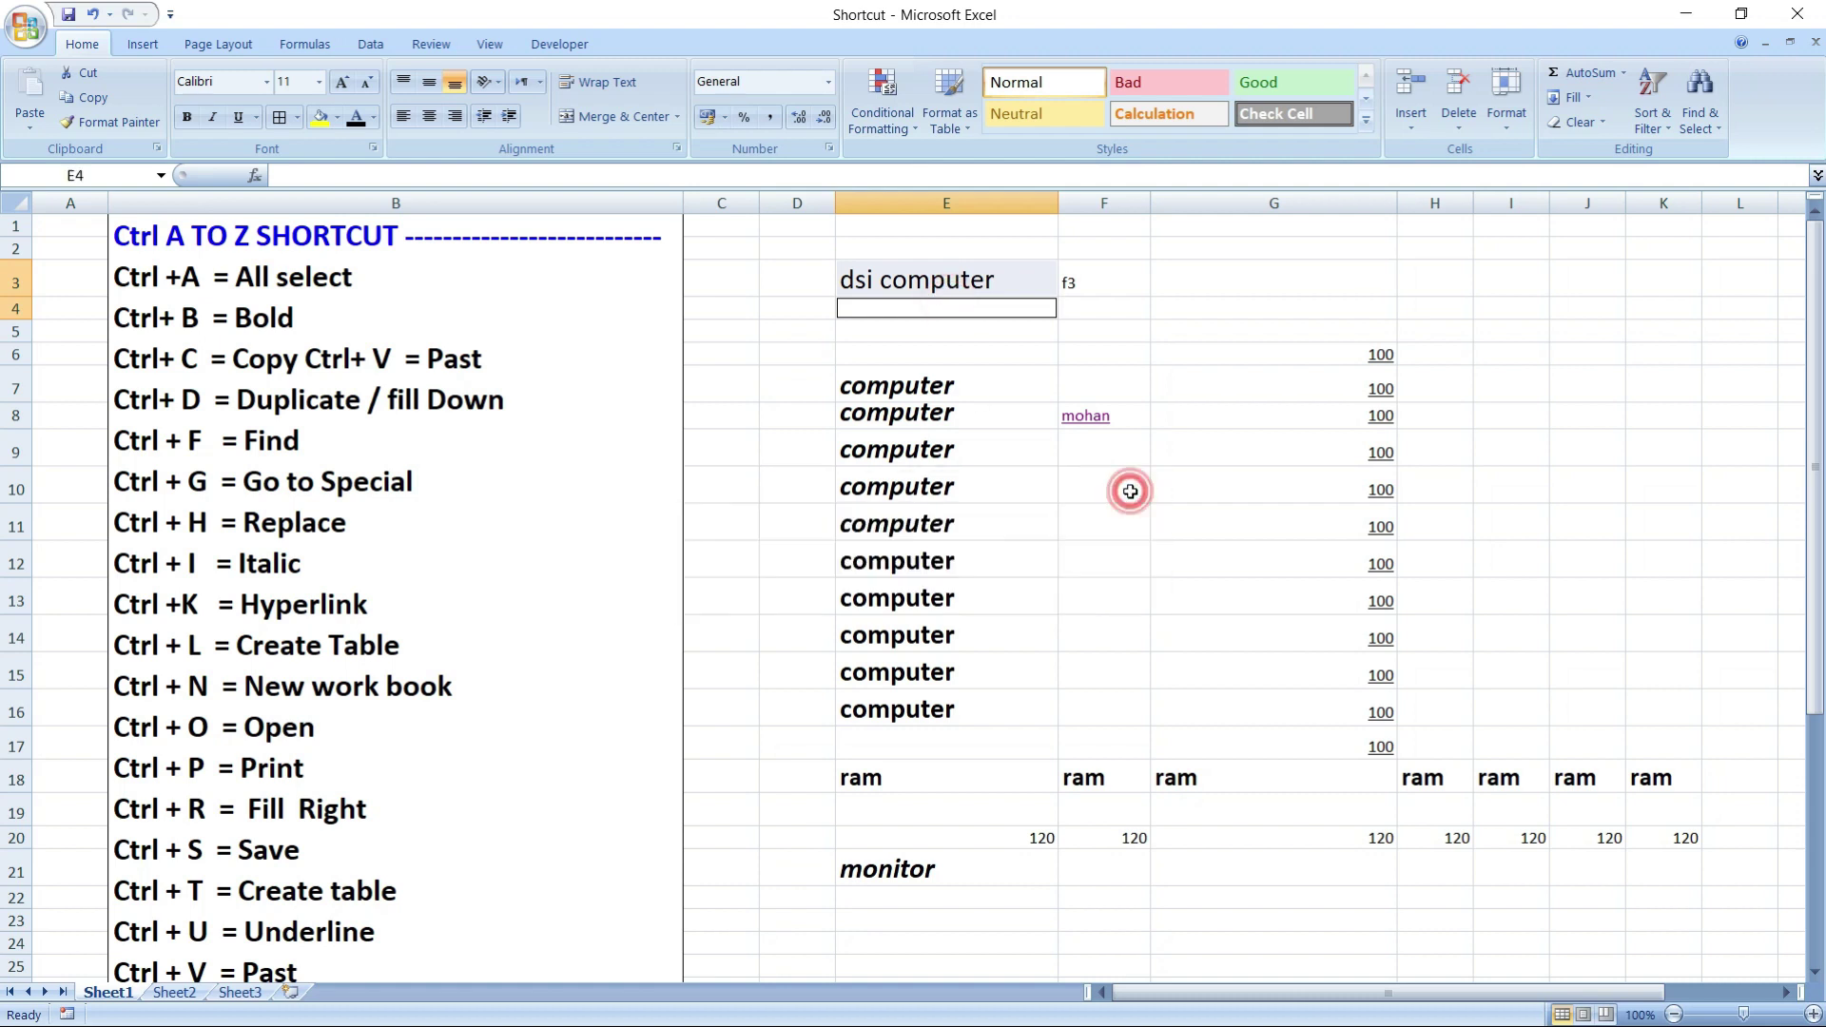
# - Copy 'dsi computer' from E3 and paste it into cell G26
pyautogui.click(989, 276)
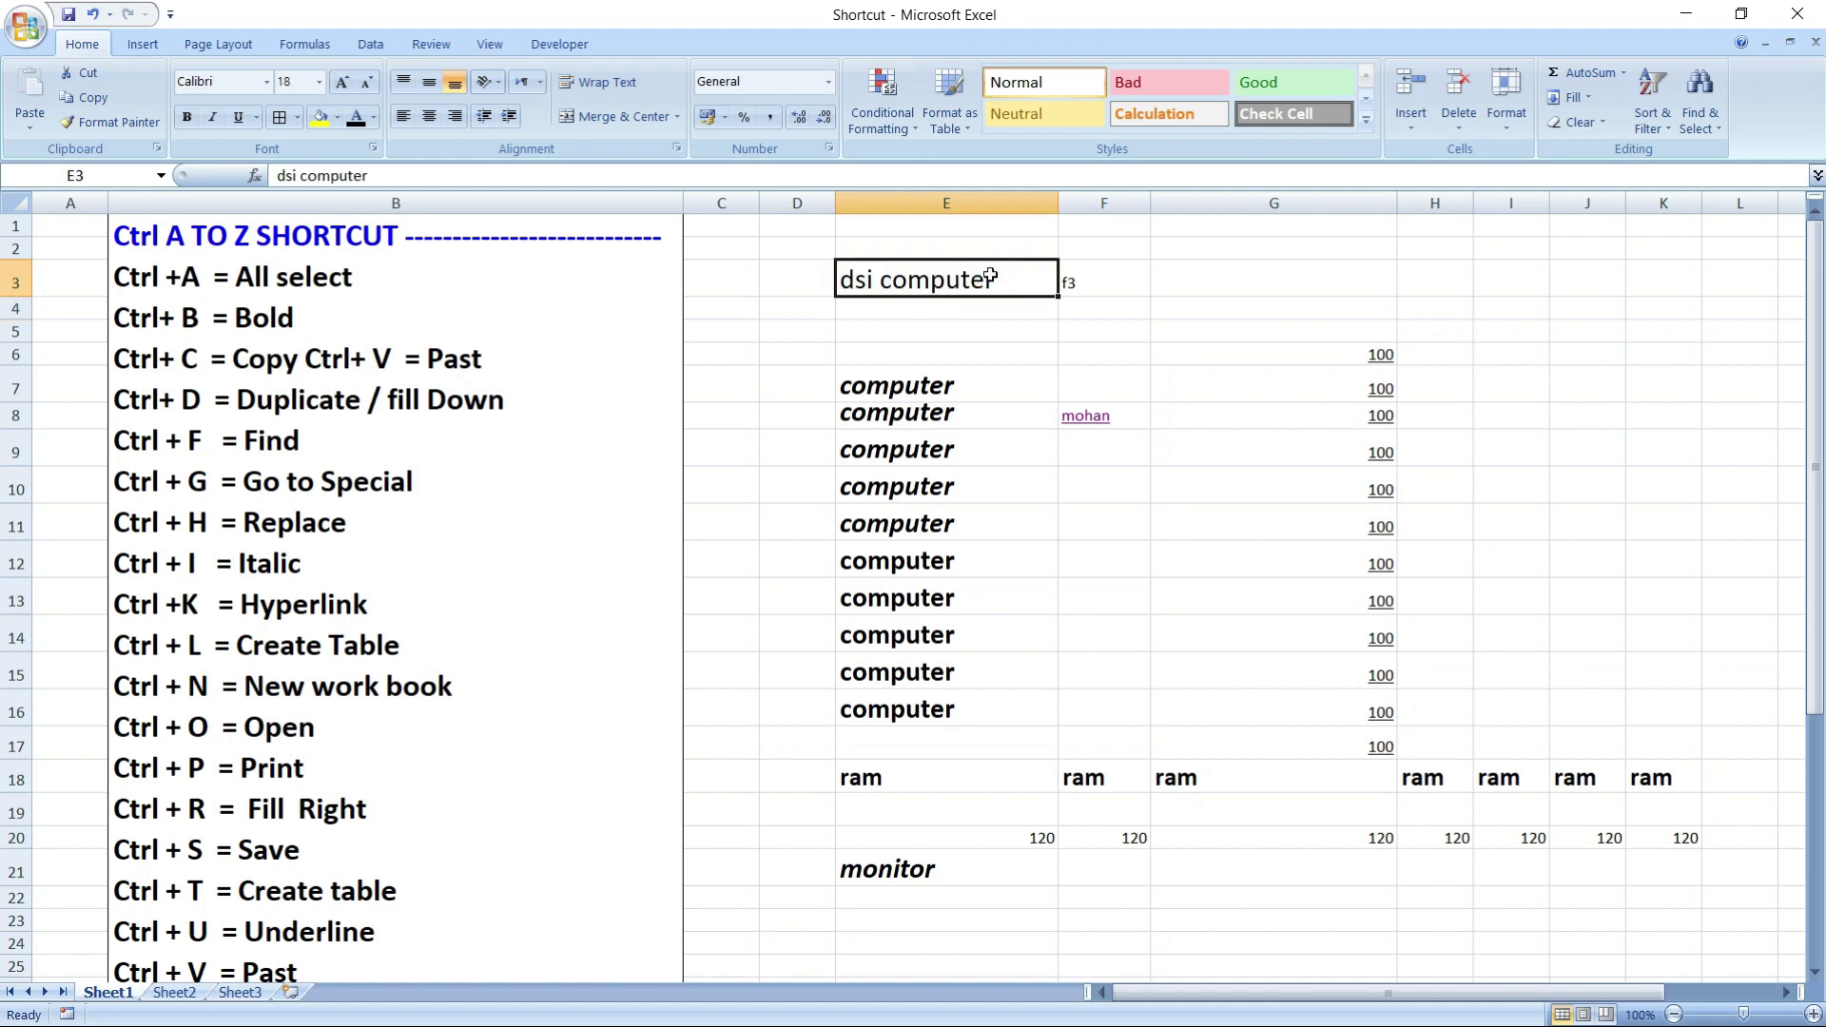
pyautogui.hotkey('ctrl', 'c')
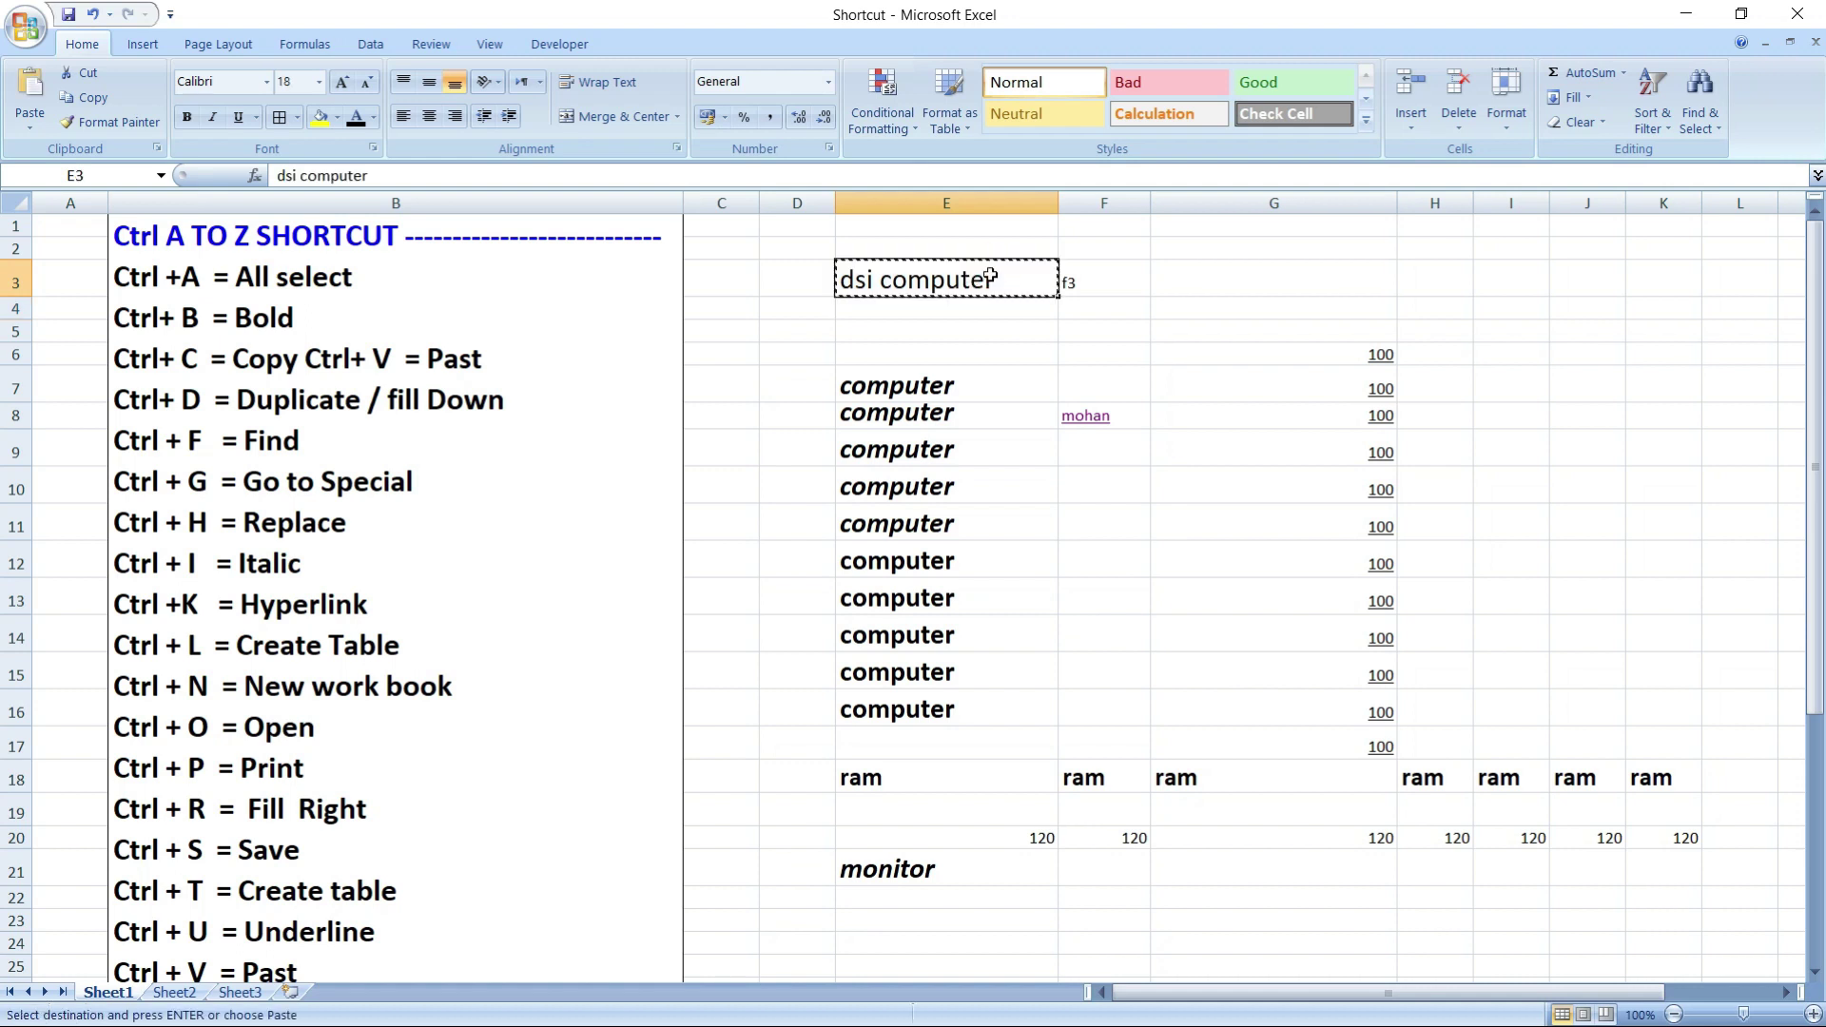
pyautogui.scroll(-5, 978, 433)
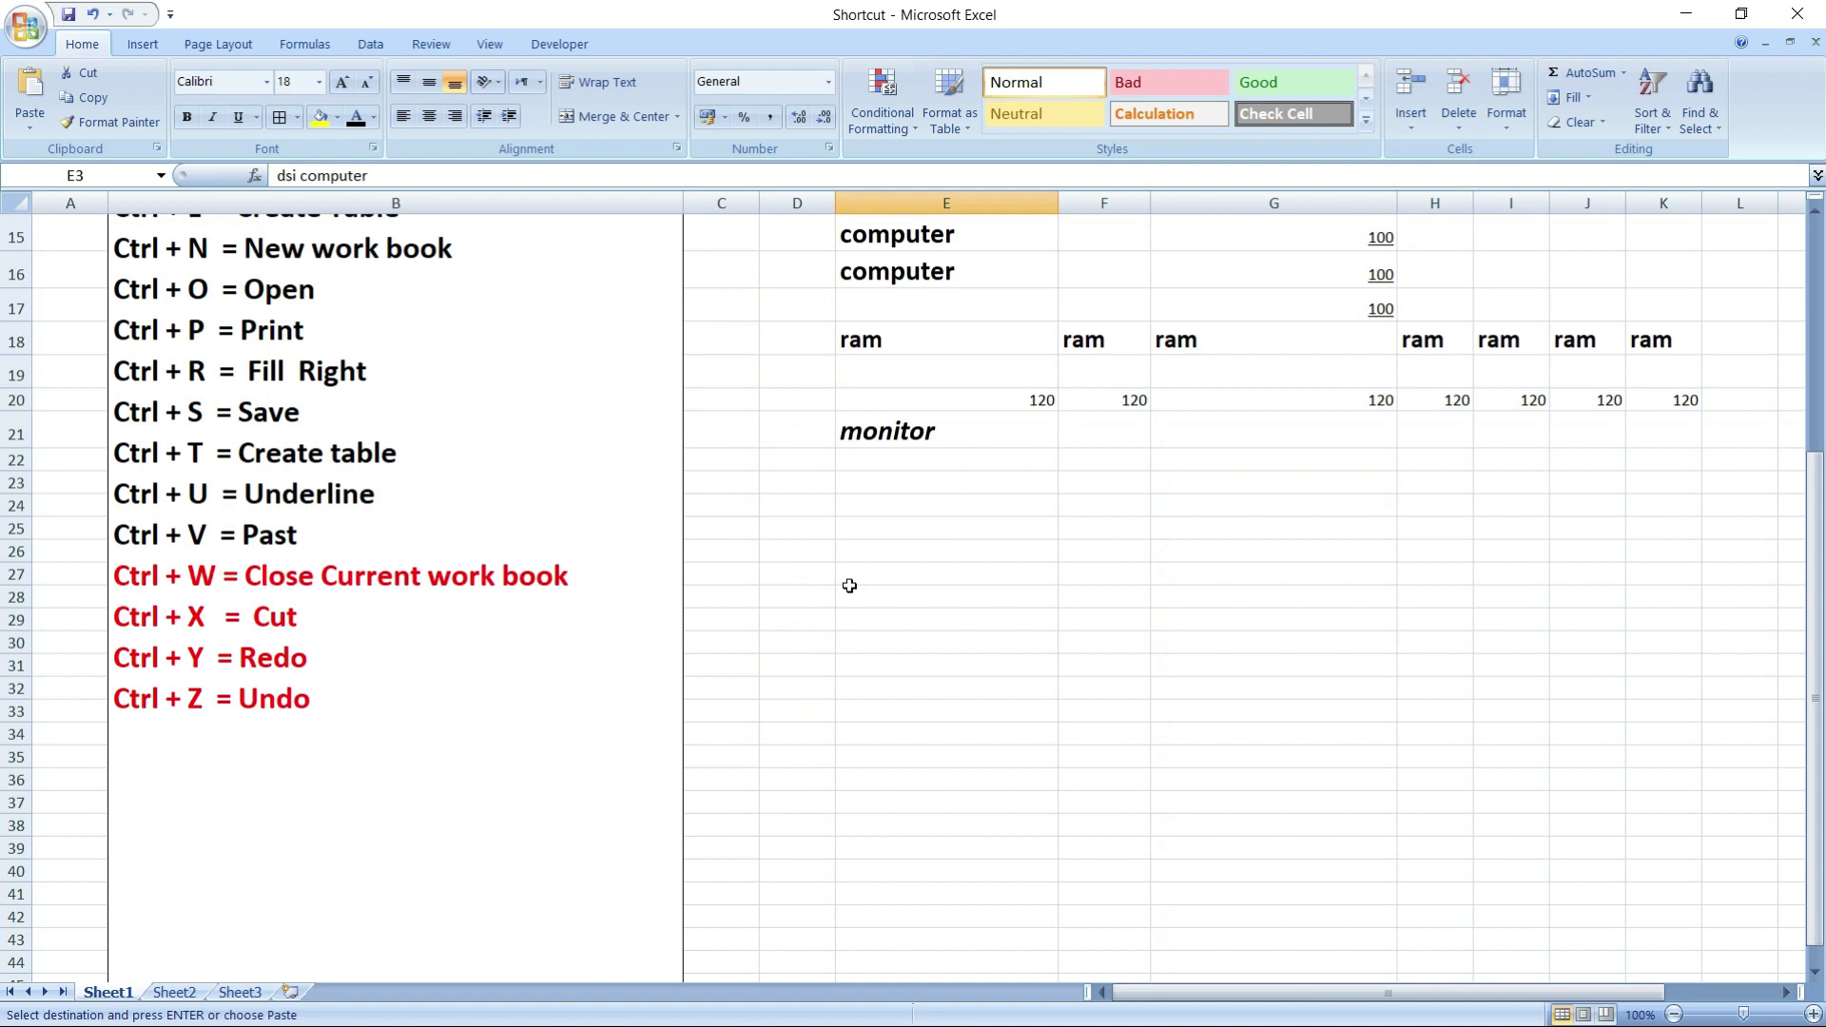
pyautogui.click(1196, 559)
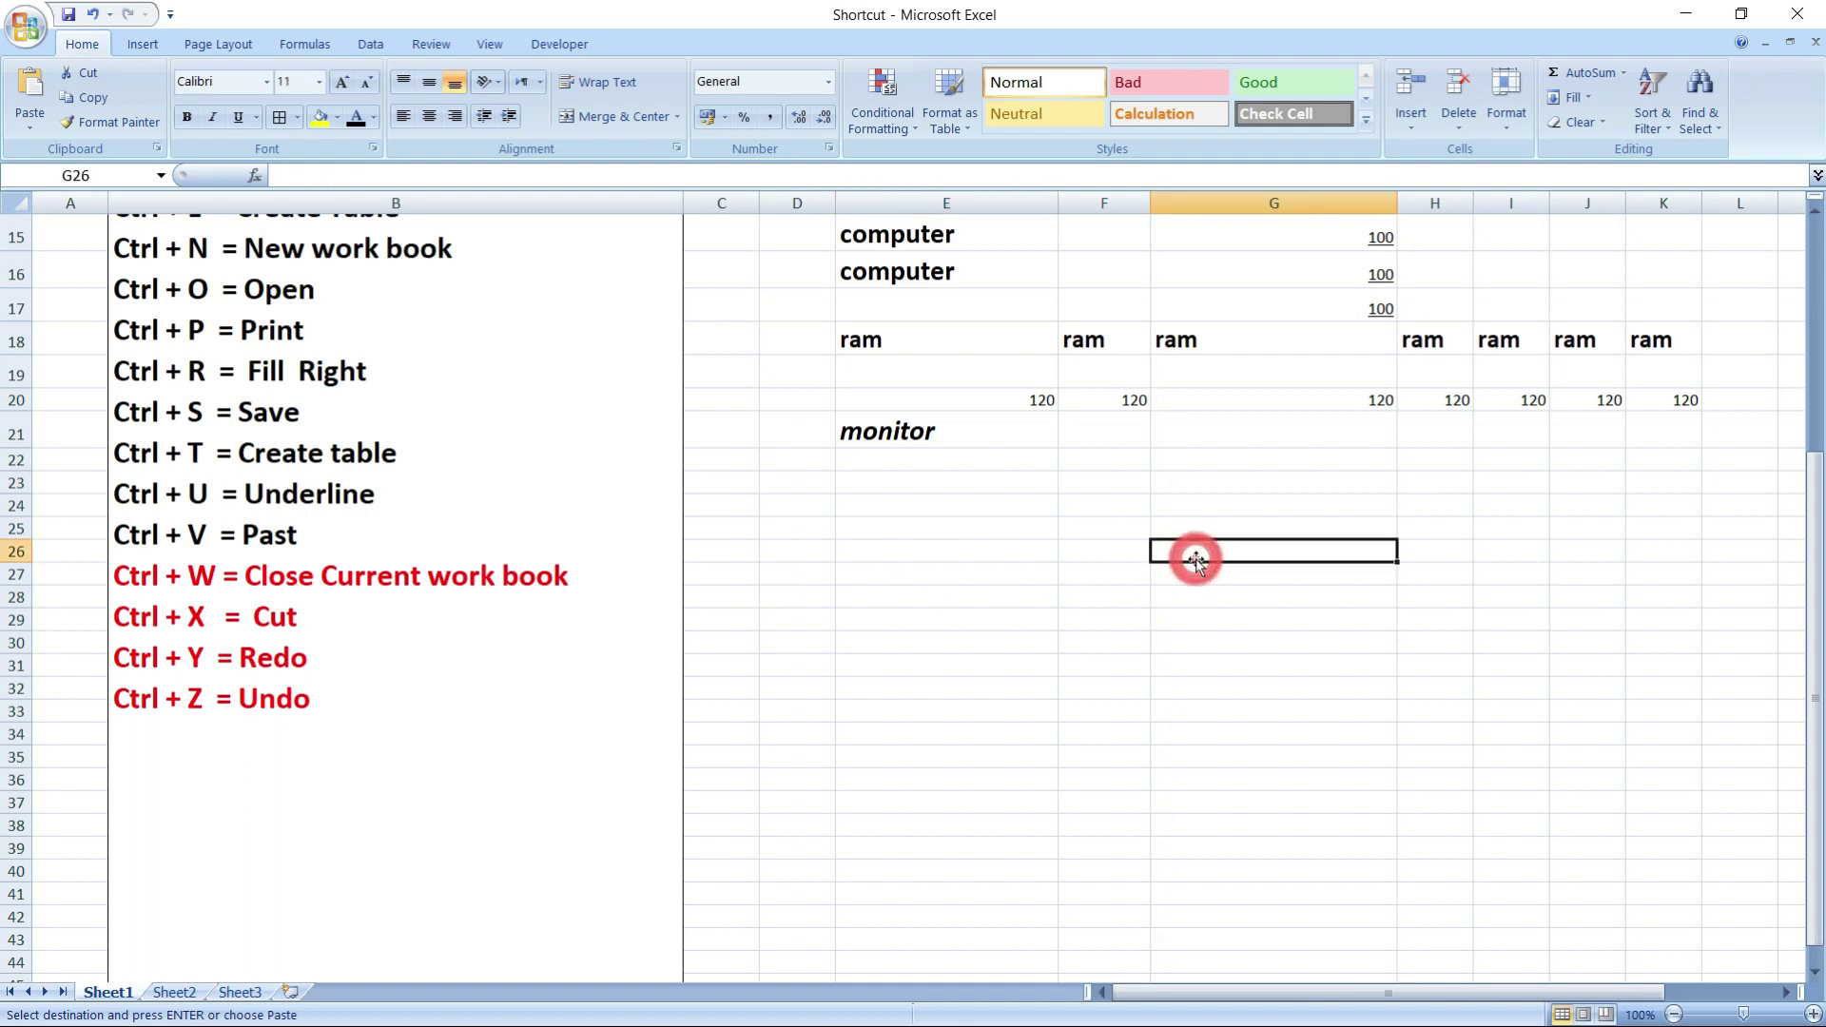
pyautogui.press('Return')
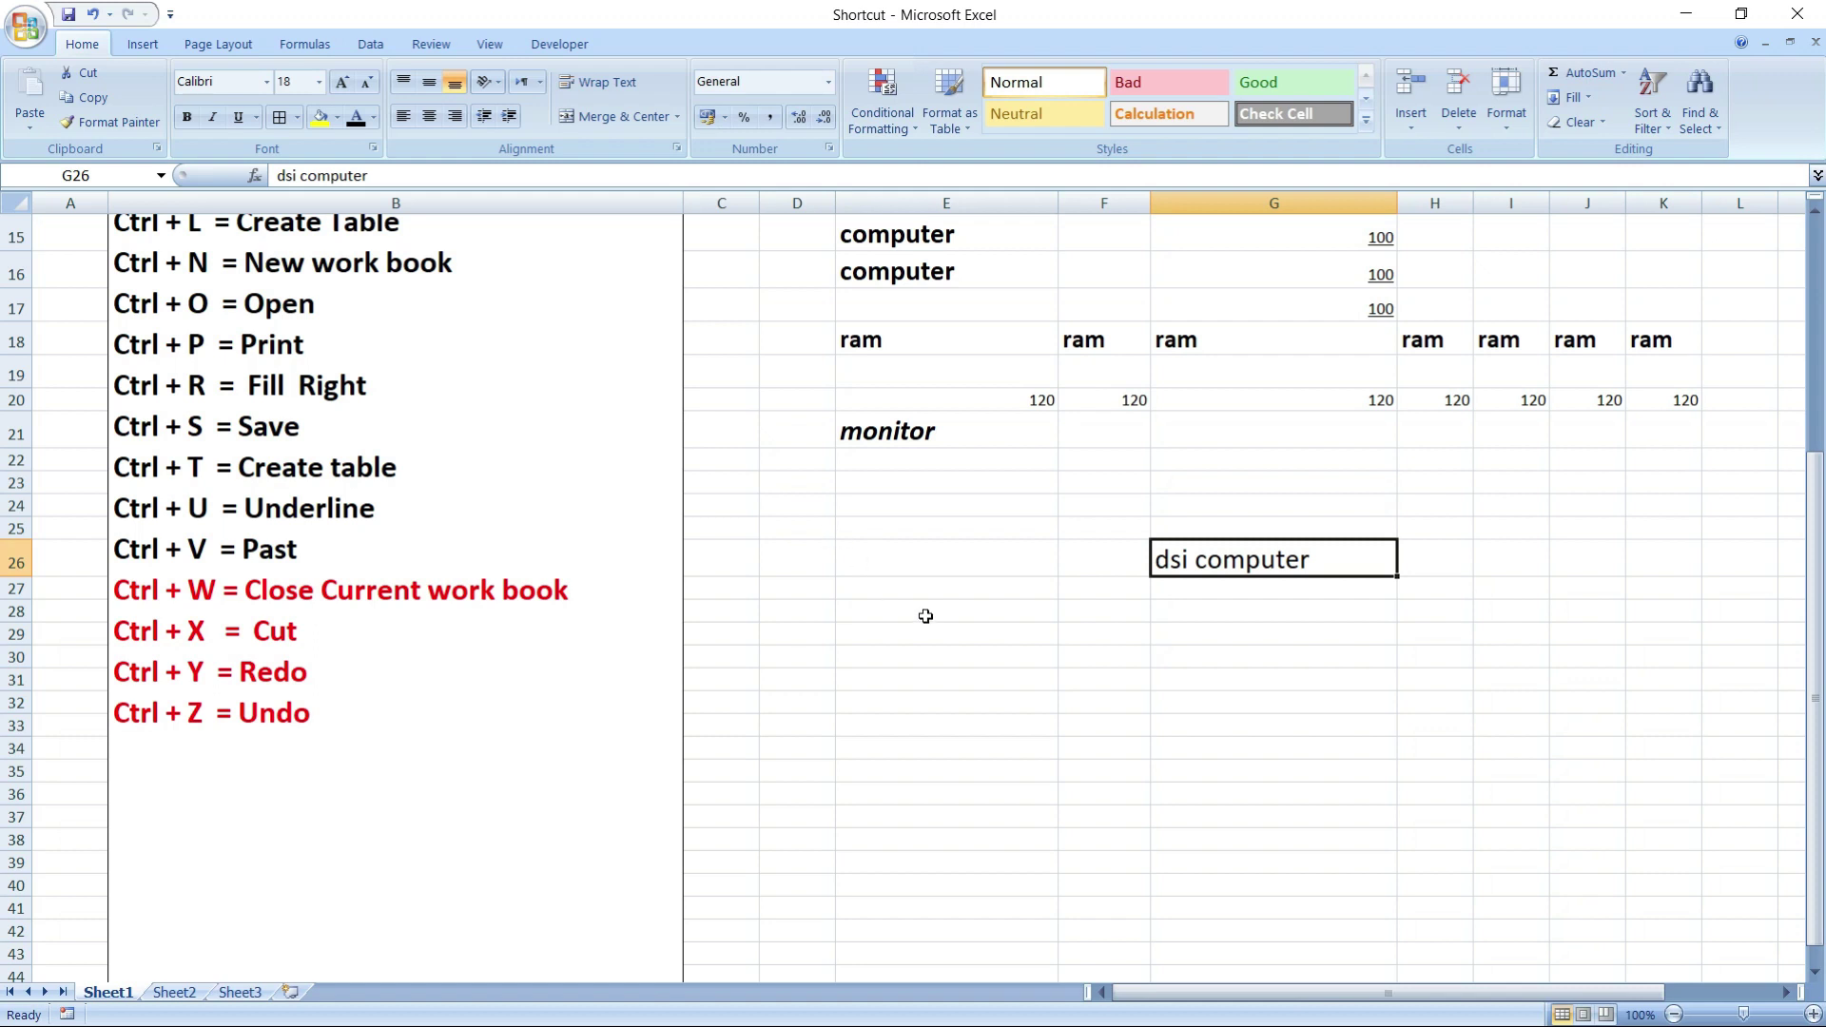
pyautogui.scroll(-2, 1019, 625)
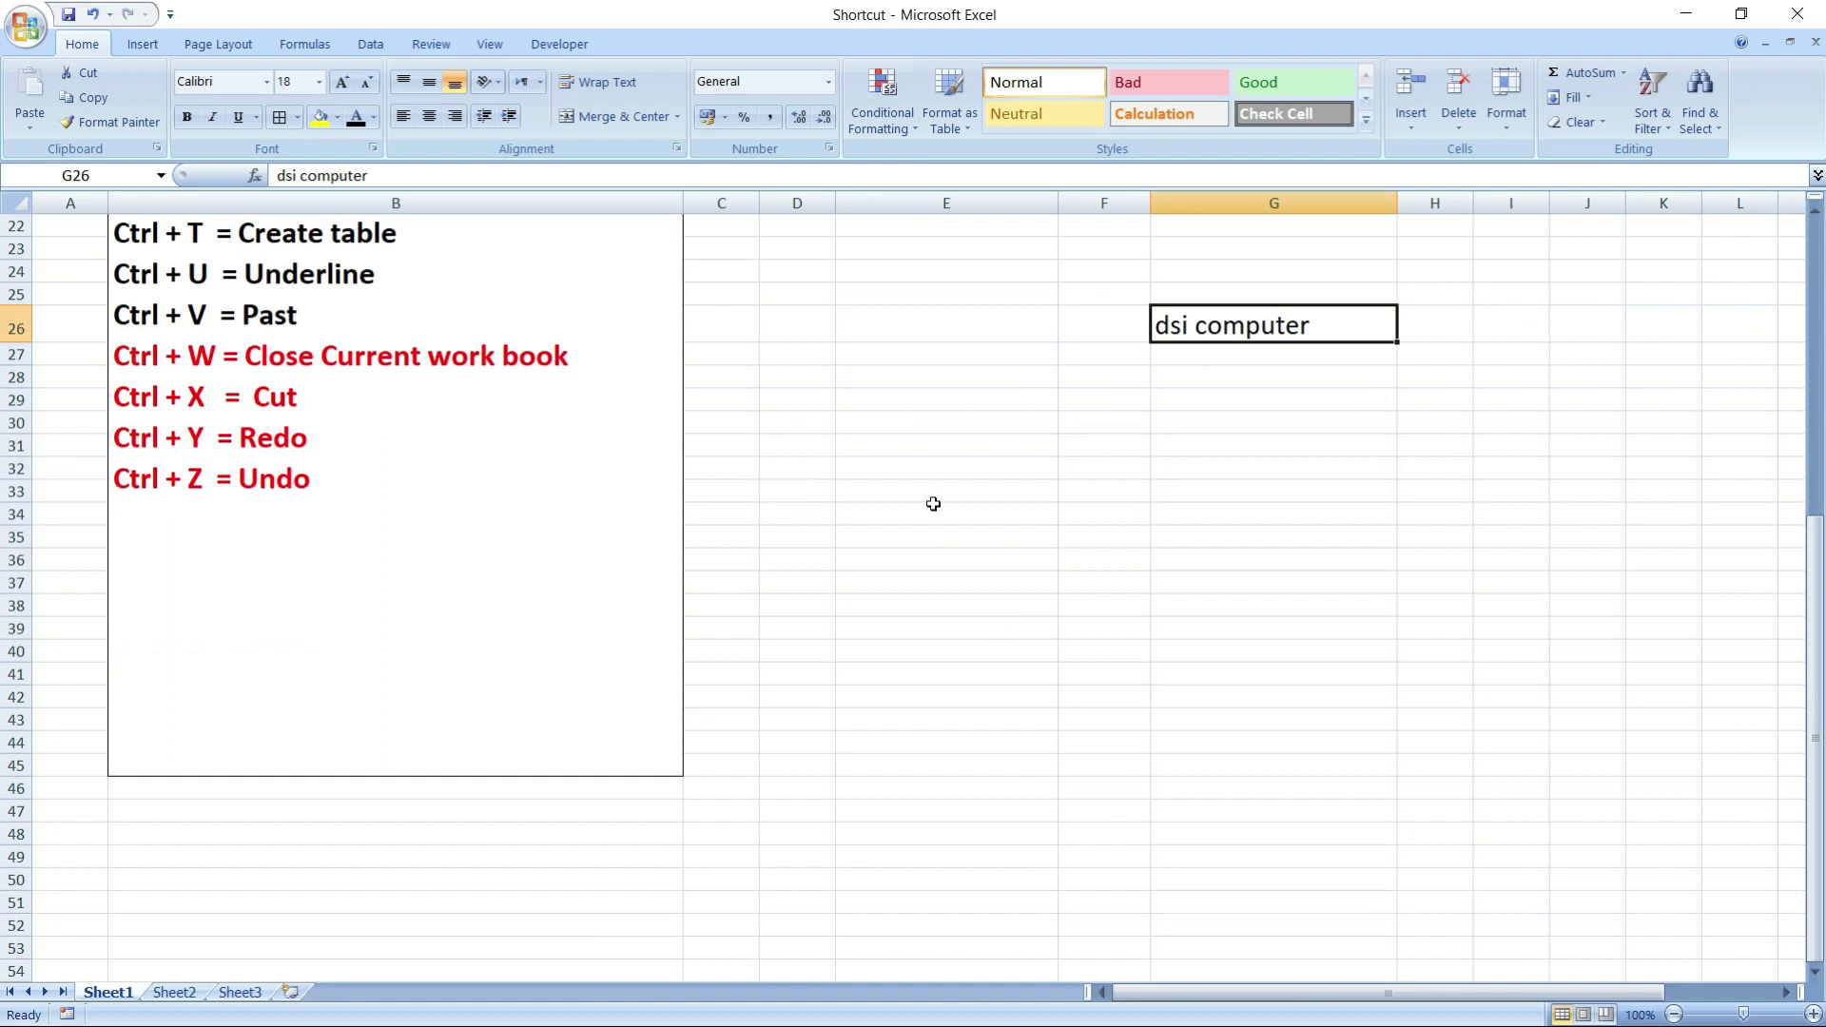
pyautogui.click(897, 379)
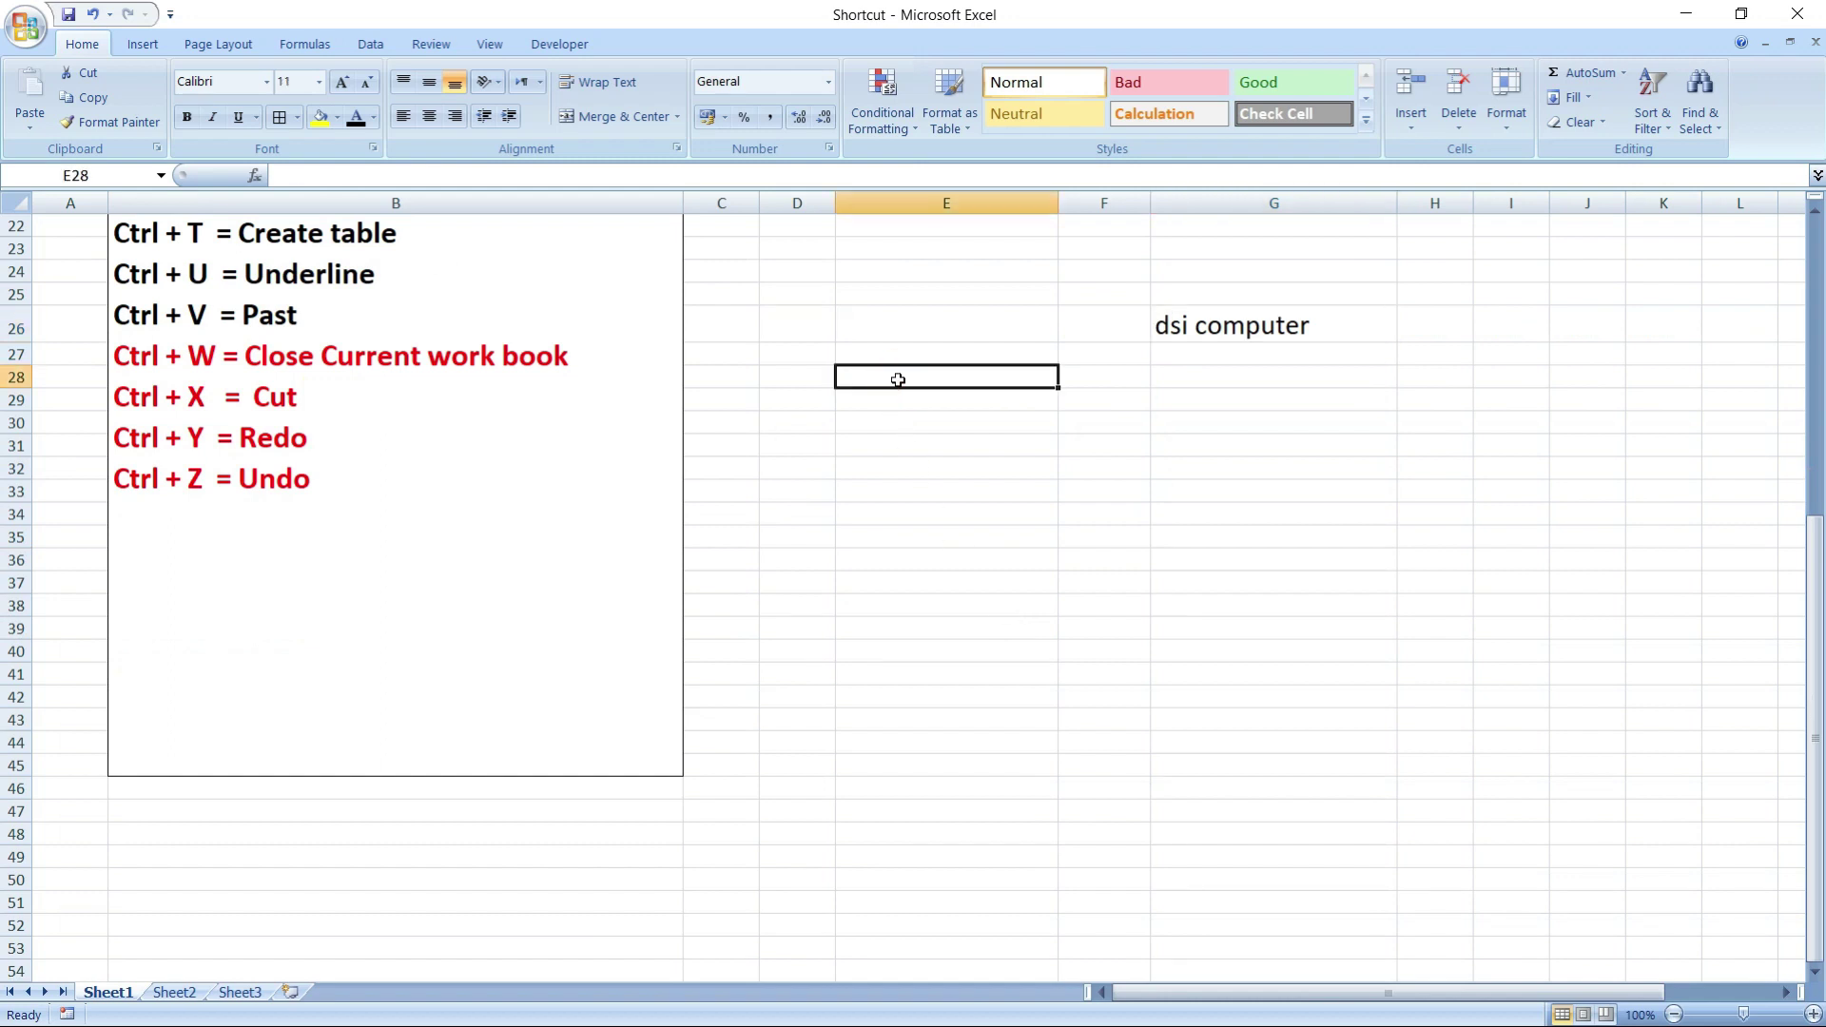
pyautogui.write('1200')
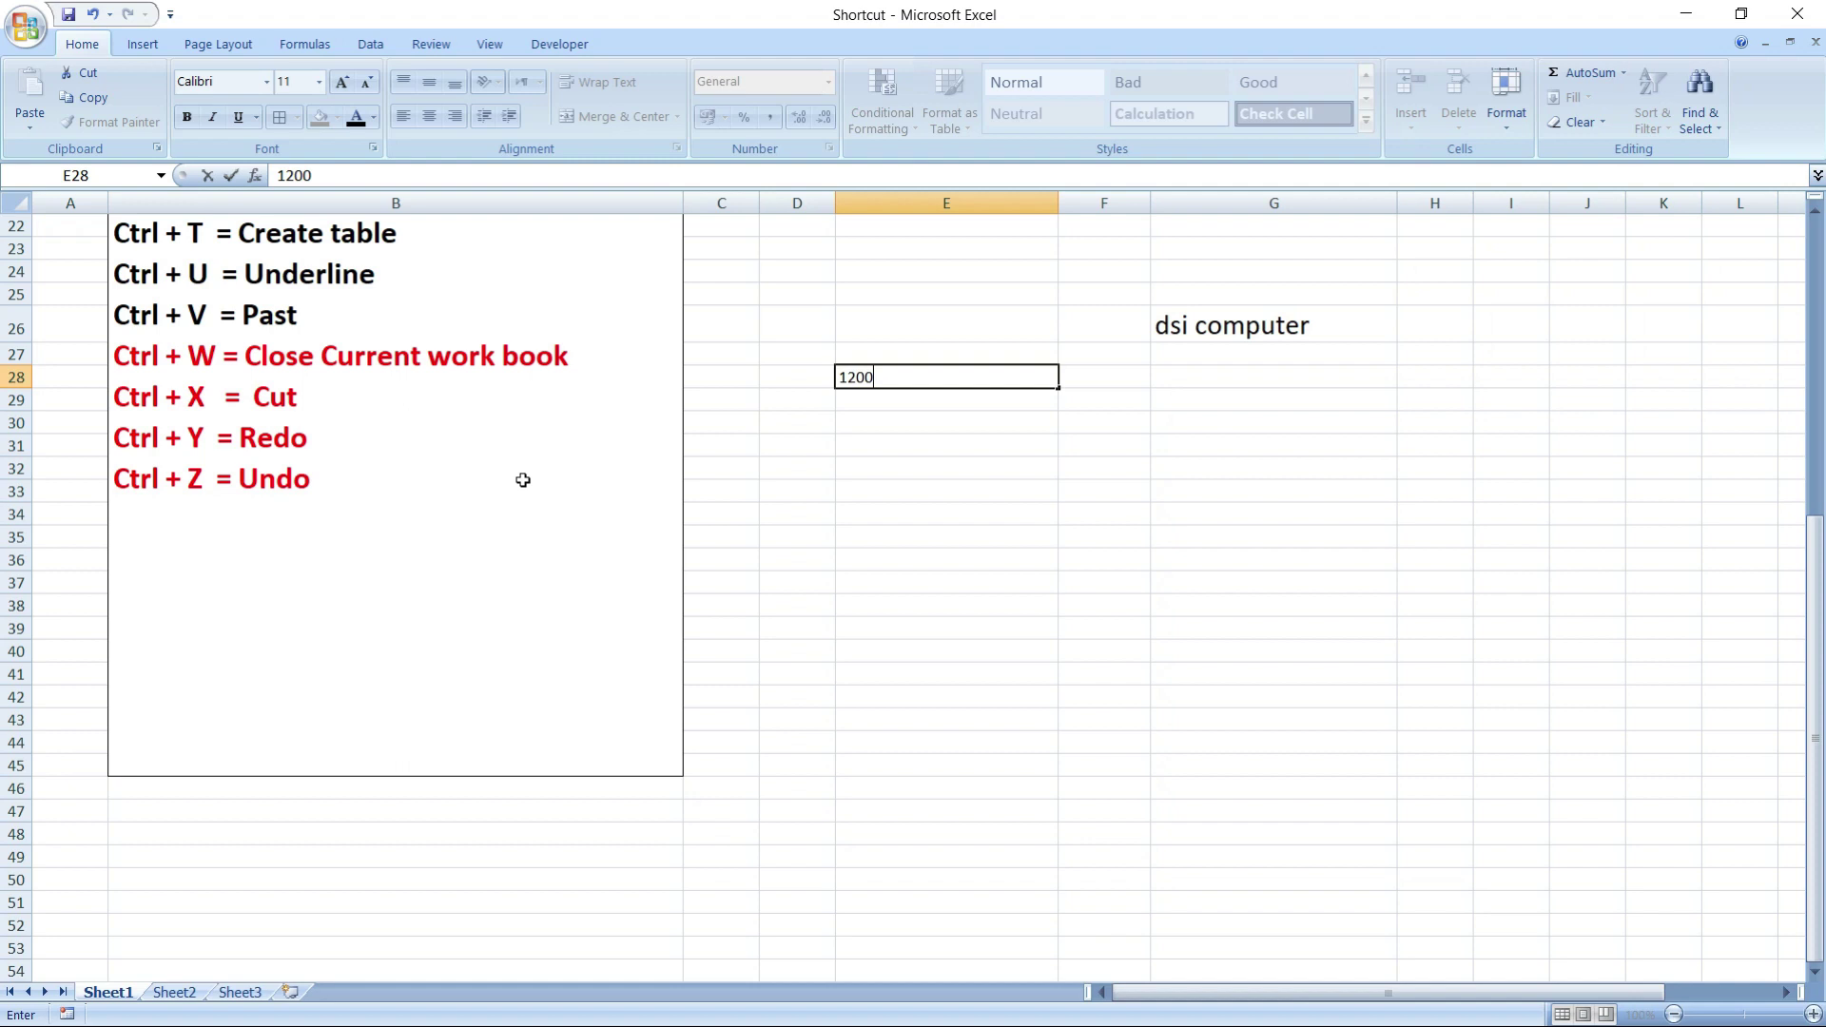
pyautogui.press('BackSpace')
pyautogui.press('BackSpace')
pyautogui.press('BackSpace')
pyautogui.press('BackSpace')
pyautogui.click(523, 480)
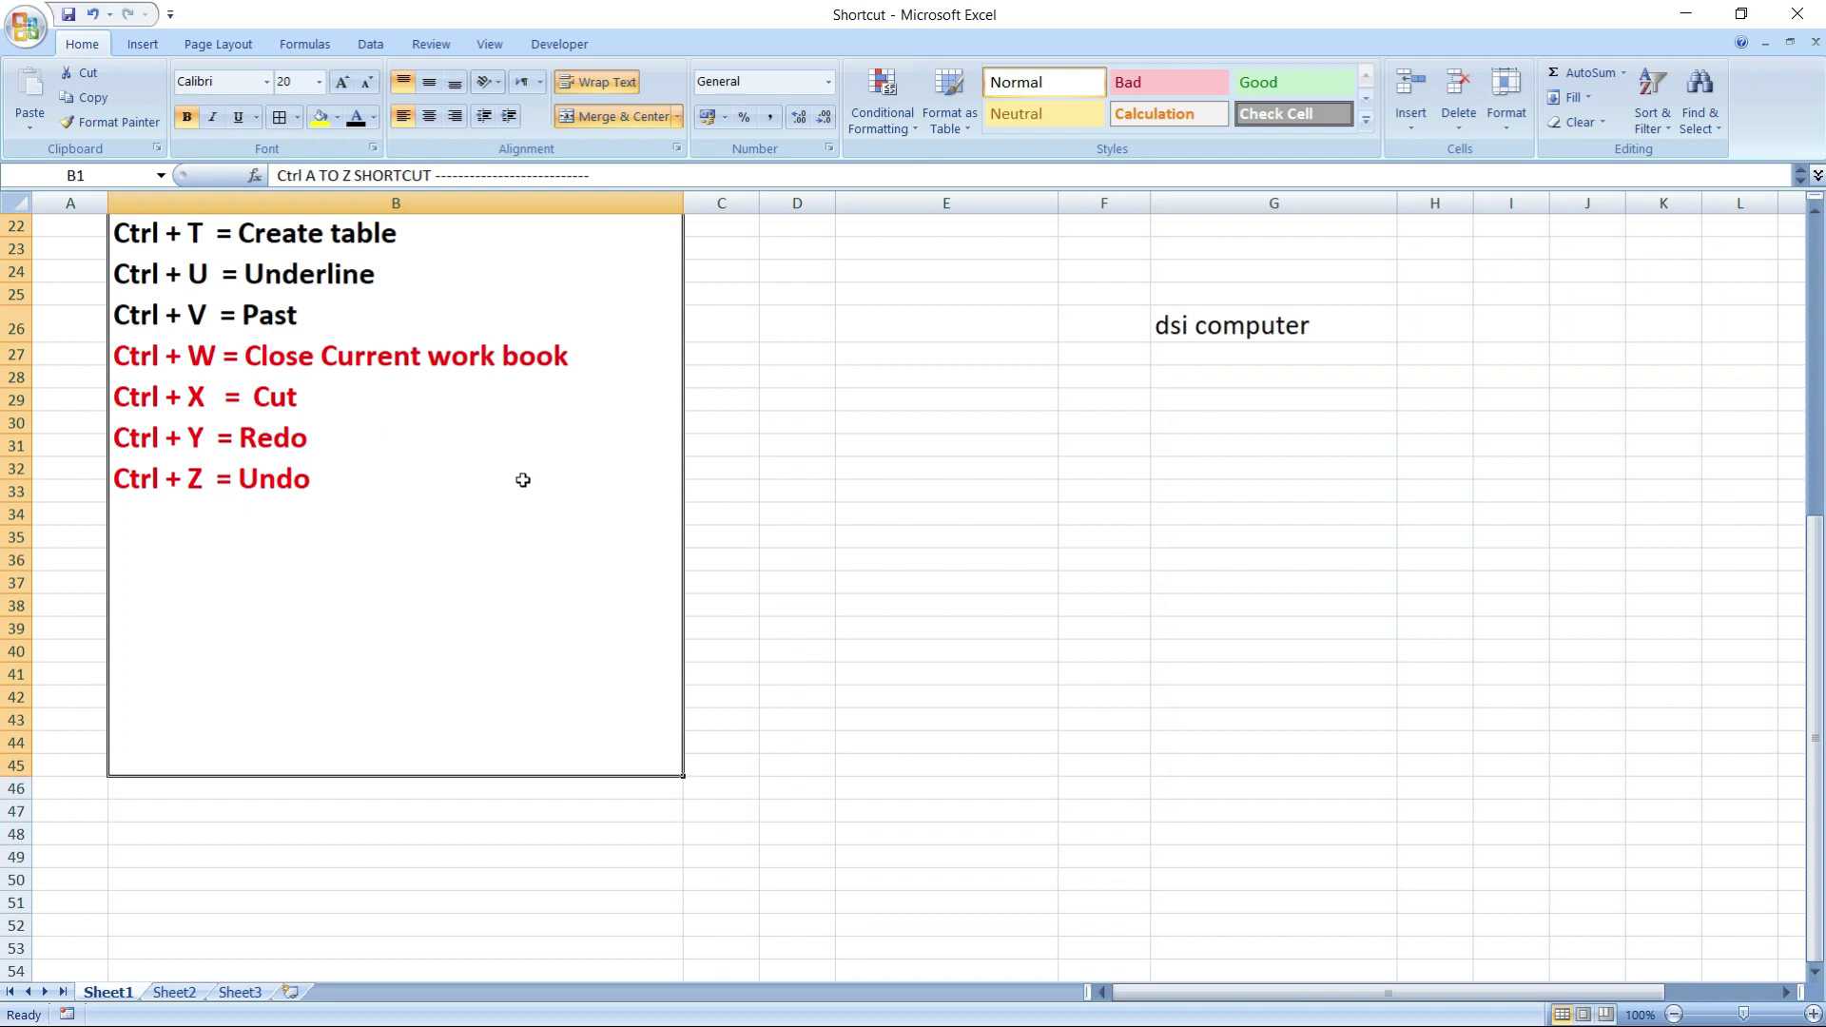
pyautogui.hotkey('ctrl', 'z')
pyautogui.write('12000')
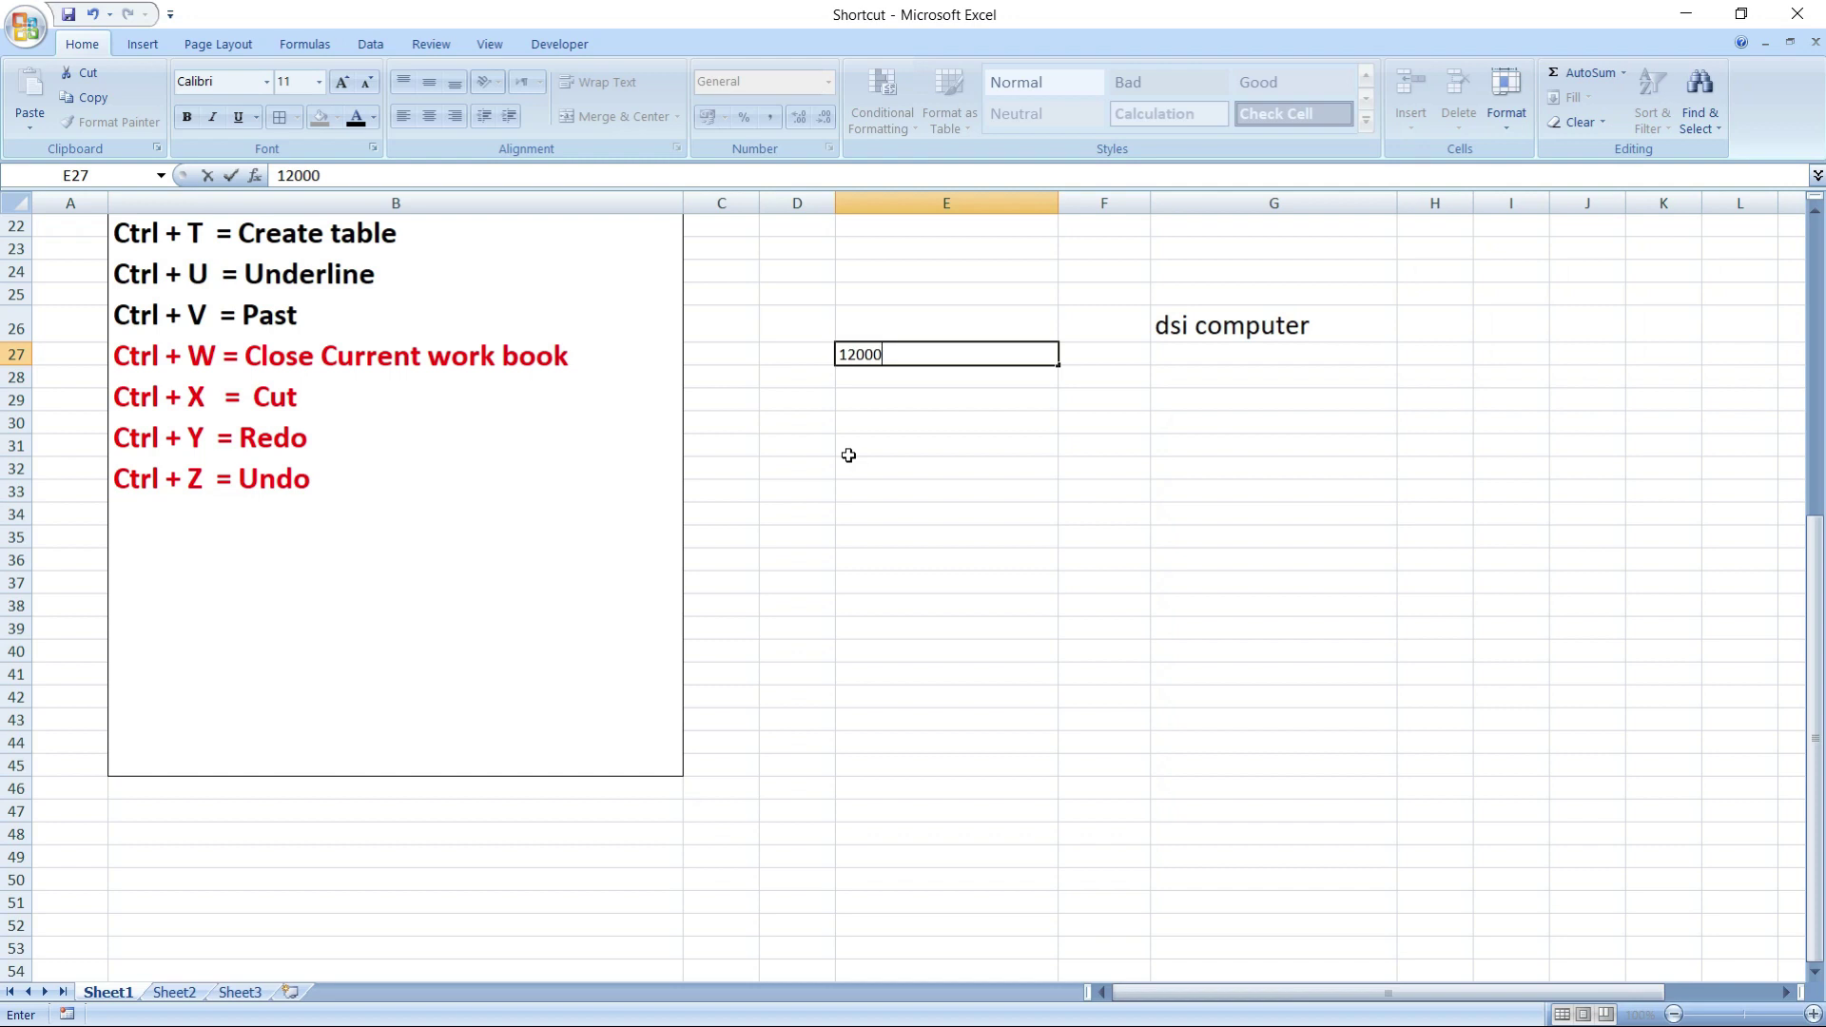
pyautogui.press('BackSpace')
pyautogui.press('BackSpace')
pyautogui.press('BackSpace')
pyautogui.press('BackSpace')
pyautogui.press('BackSpace')
# - Cut the sample data from E3:K25 and the 'dsi computer' text from G26
pyautogui.scroll(7, 848, 456)
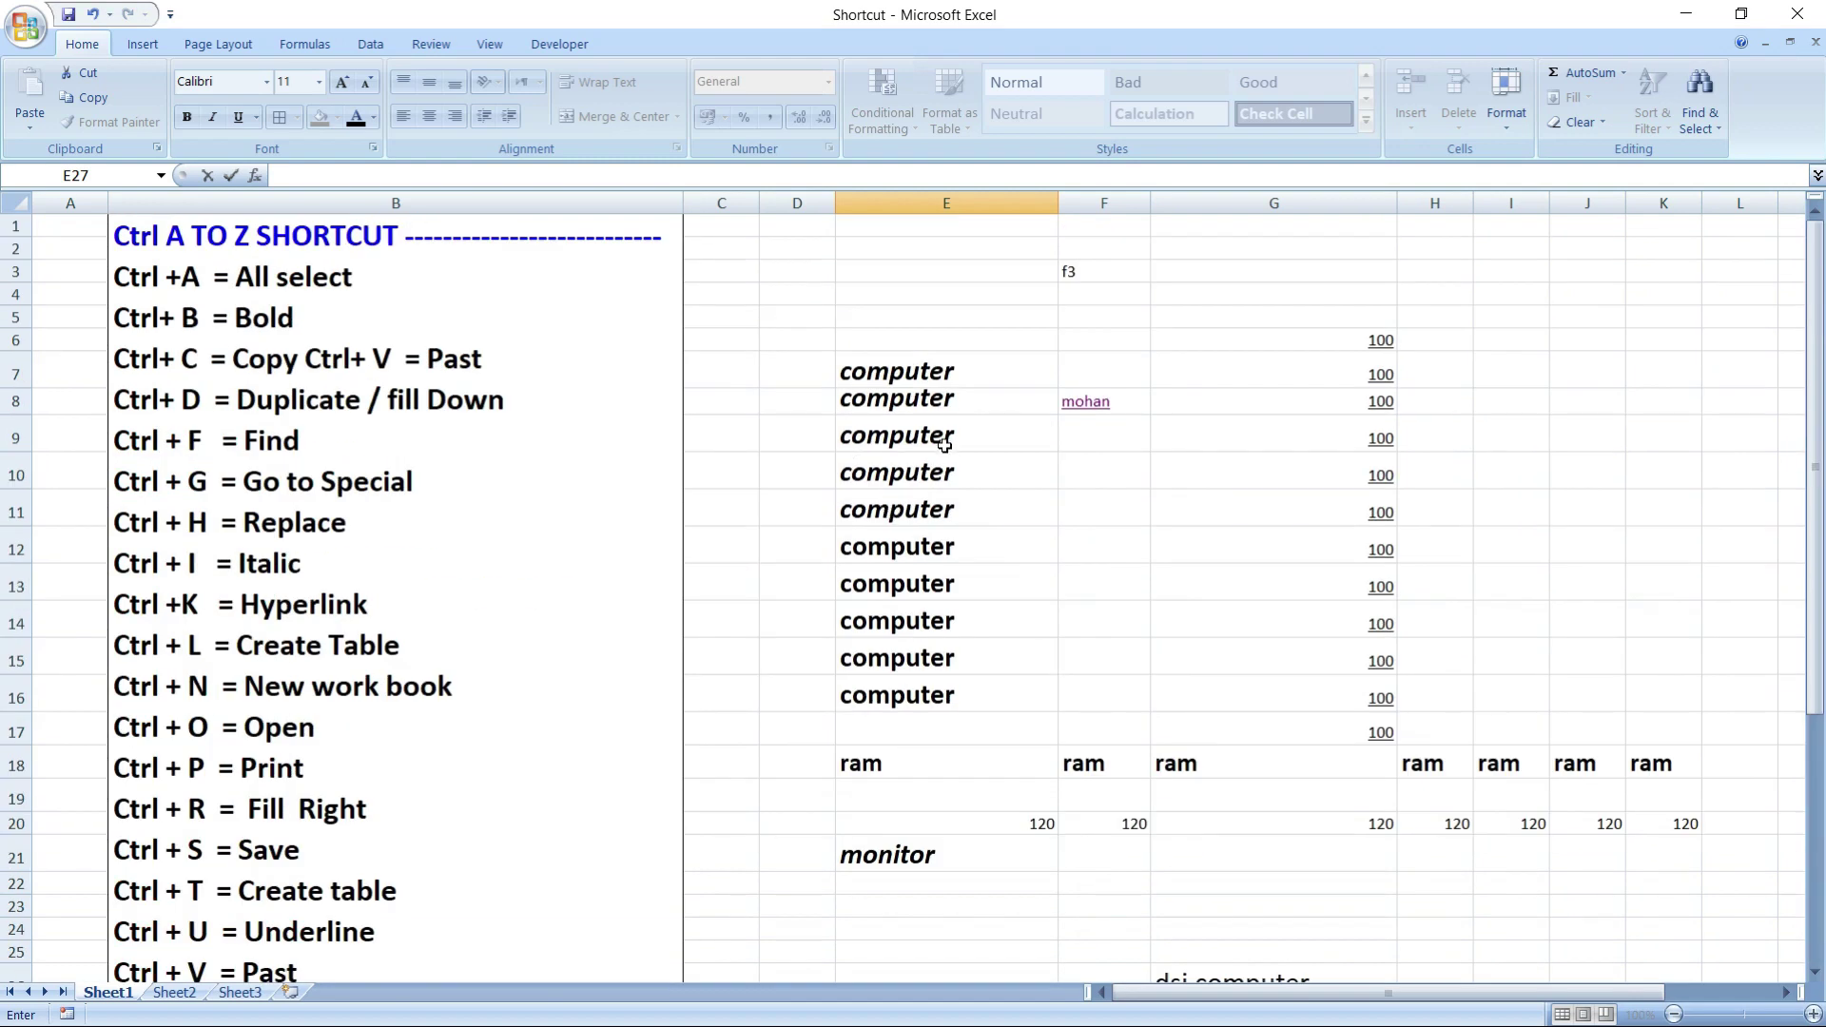
pyautogui.moveTo(906, 269); pyautogui.dragTo(1662, 942)
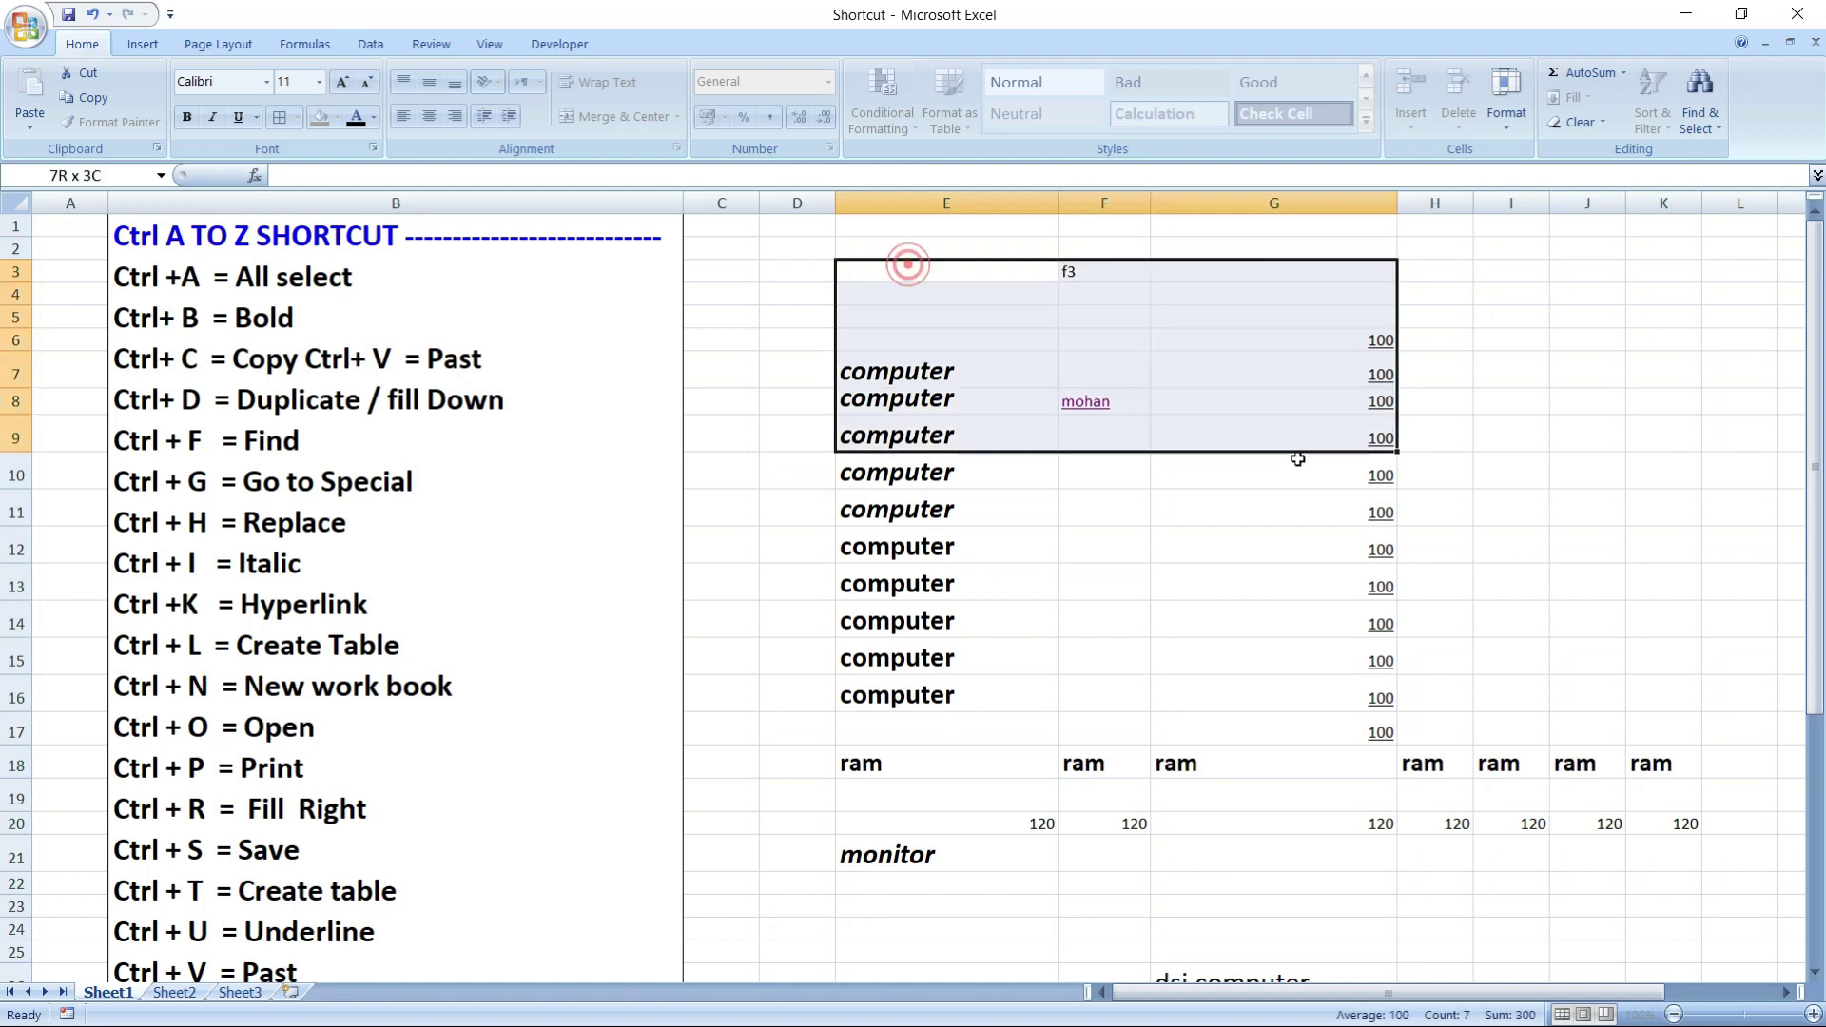
pyautogui.press('Delete')
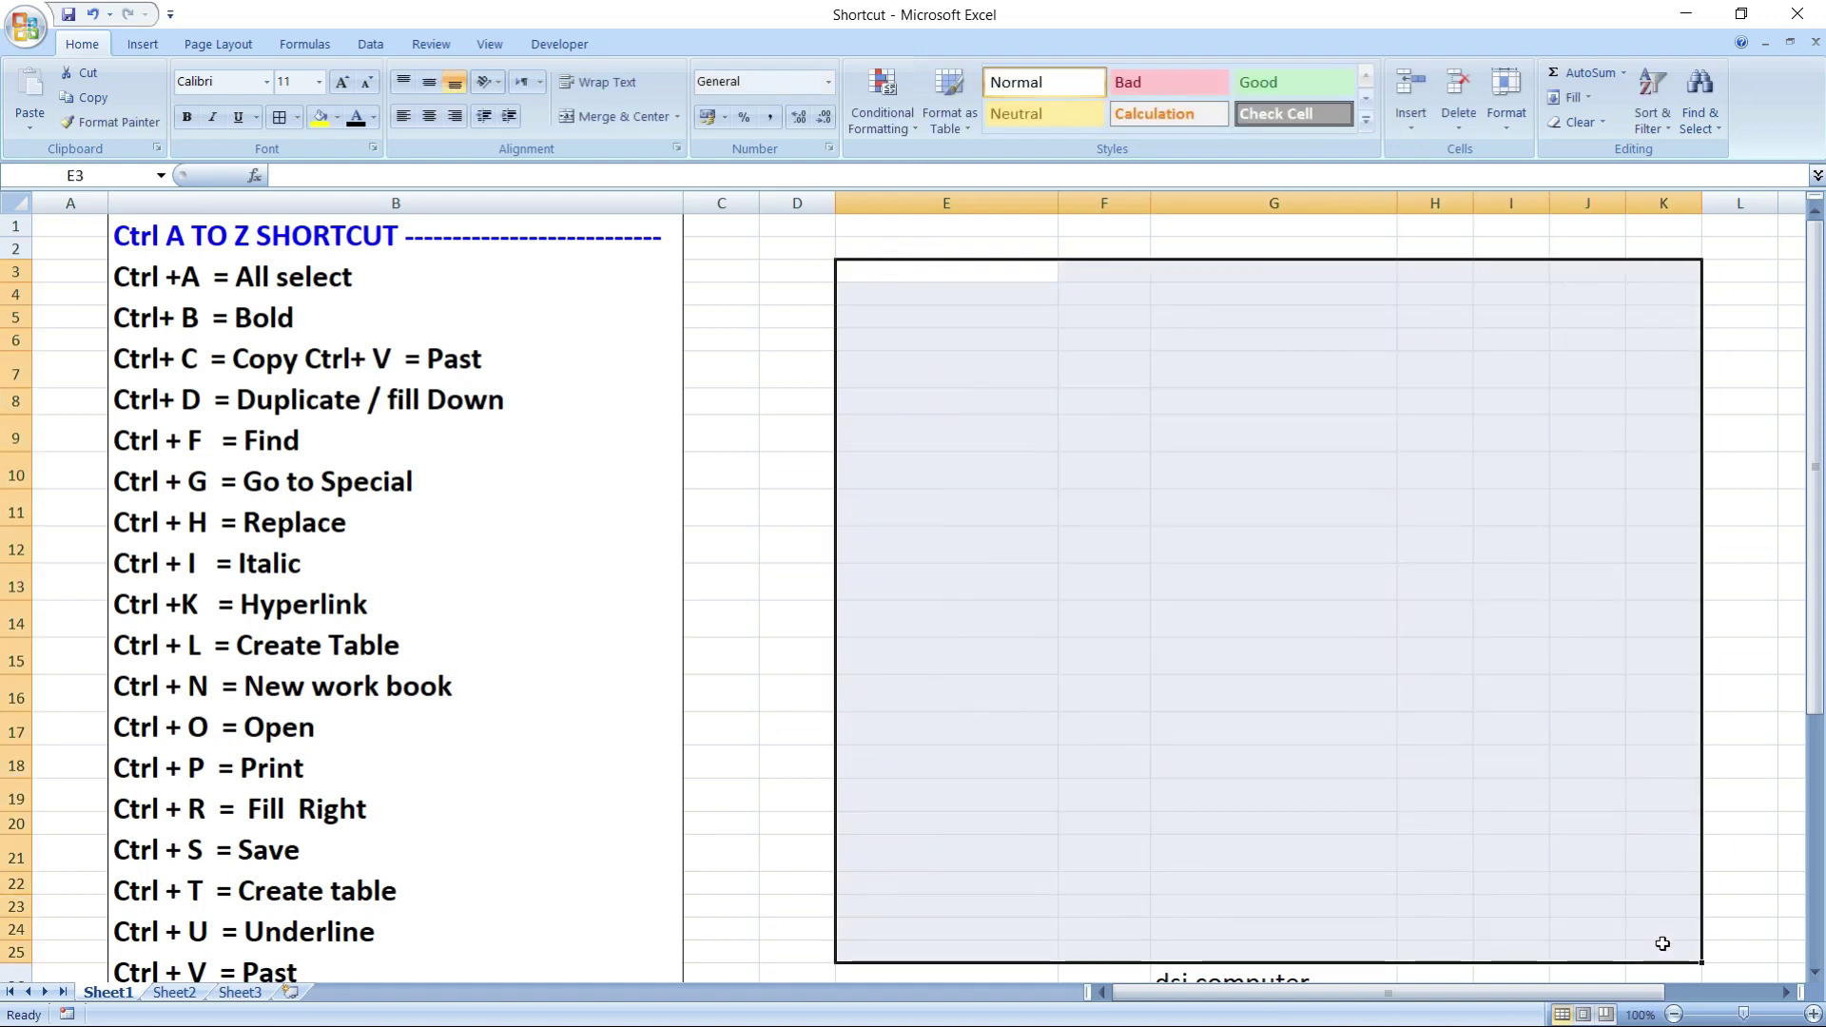
pyautogui.scroll(-7, 1664, 946)
pyautogui.scroll(-2, 1204, 656)
pyautogui.scroll(2, 1213, 626)
pyautogui.scroll(2, 1214, 623)
pyautogui.click(1211, 568)
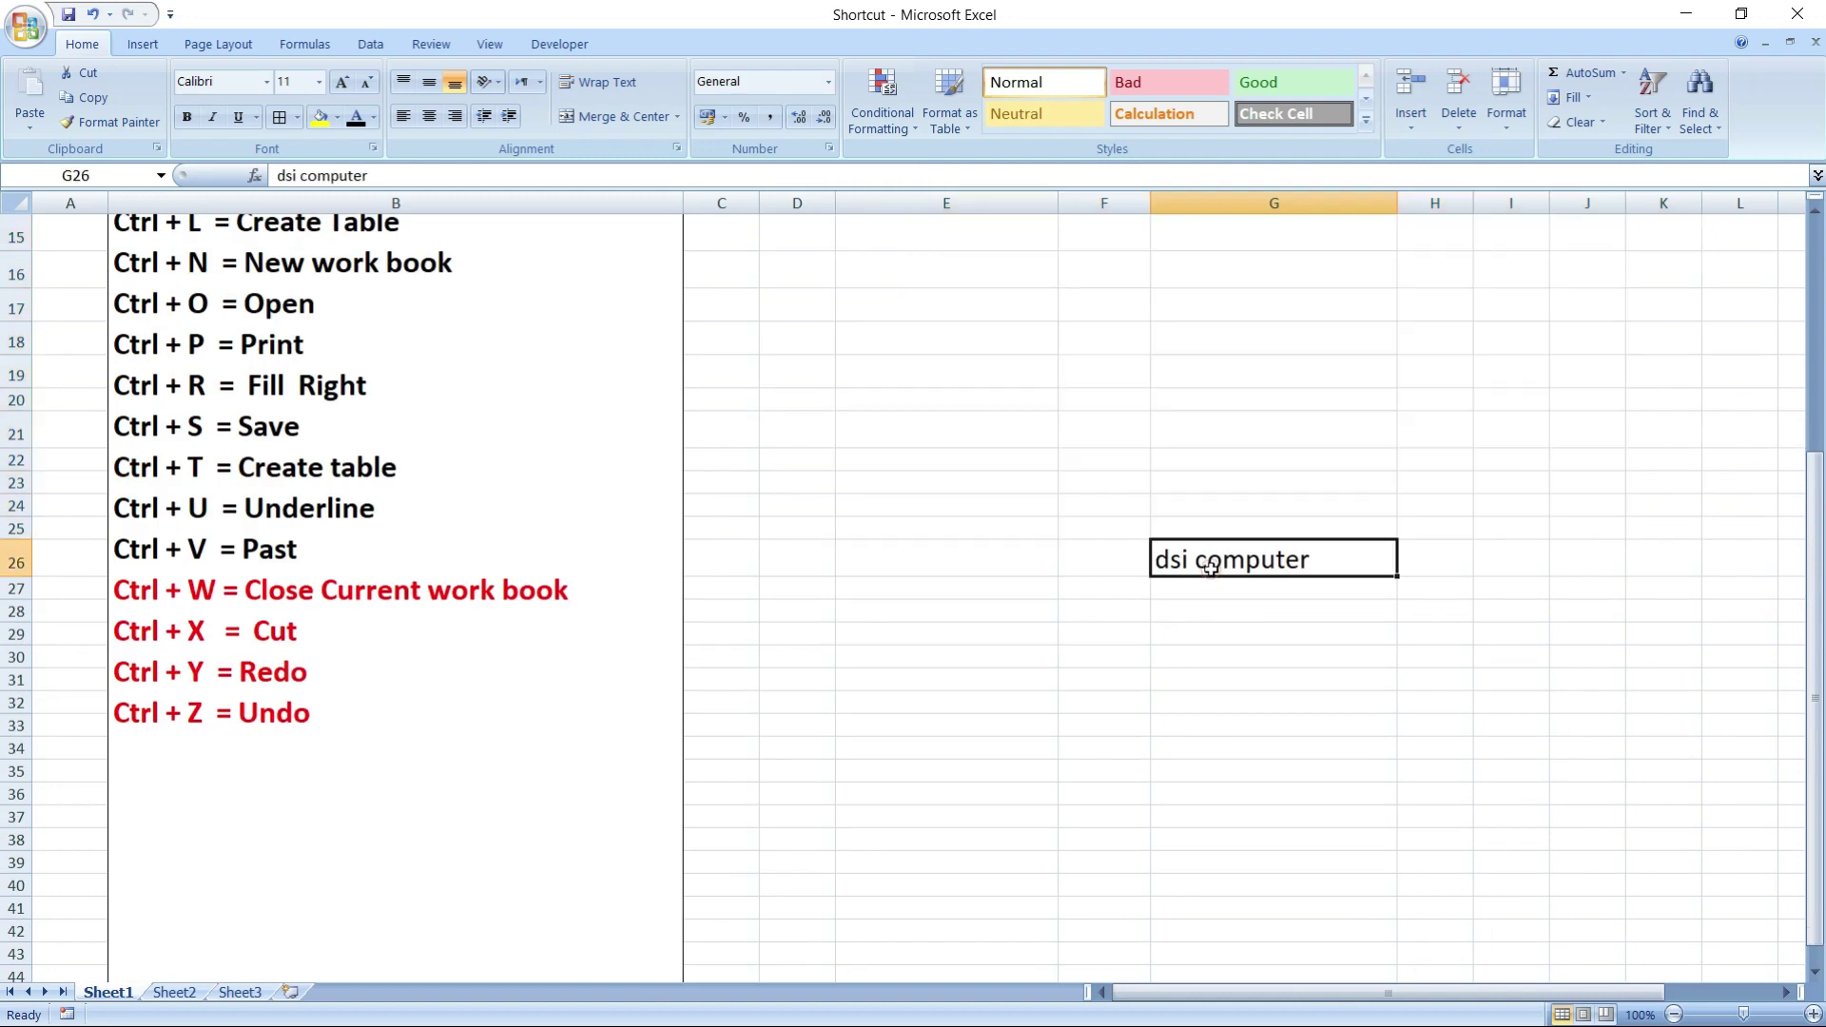
pyautogui.press('Delete')
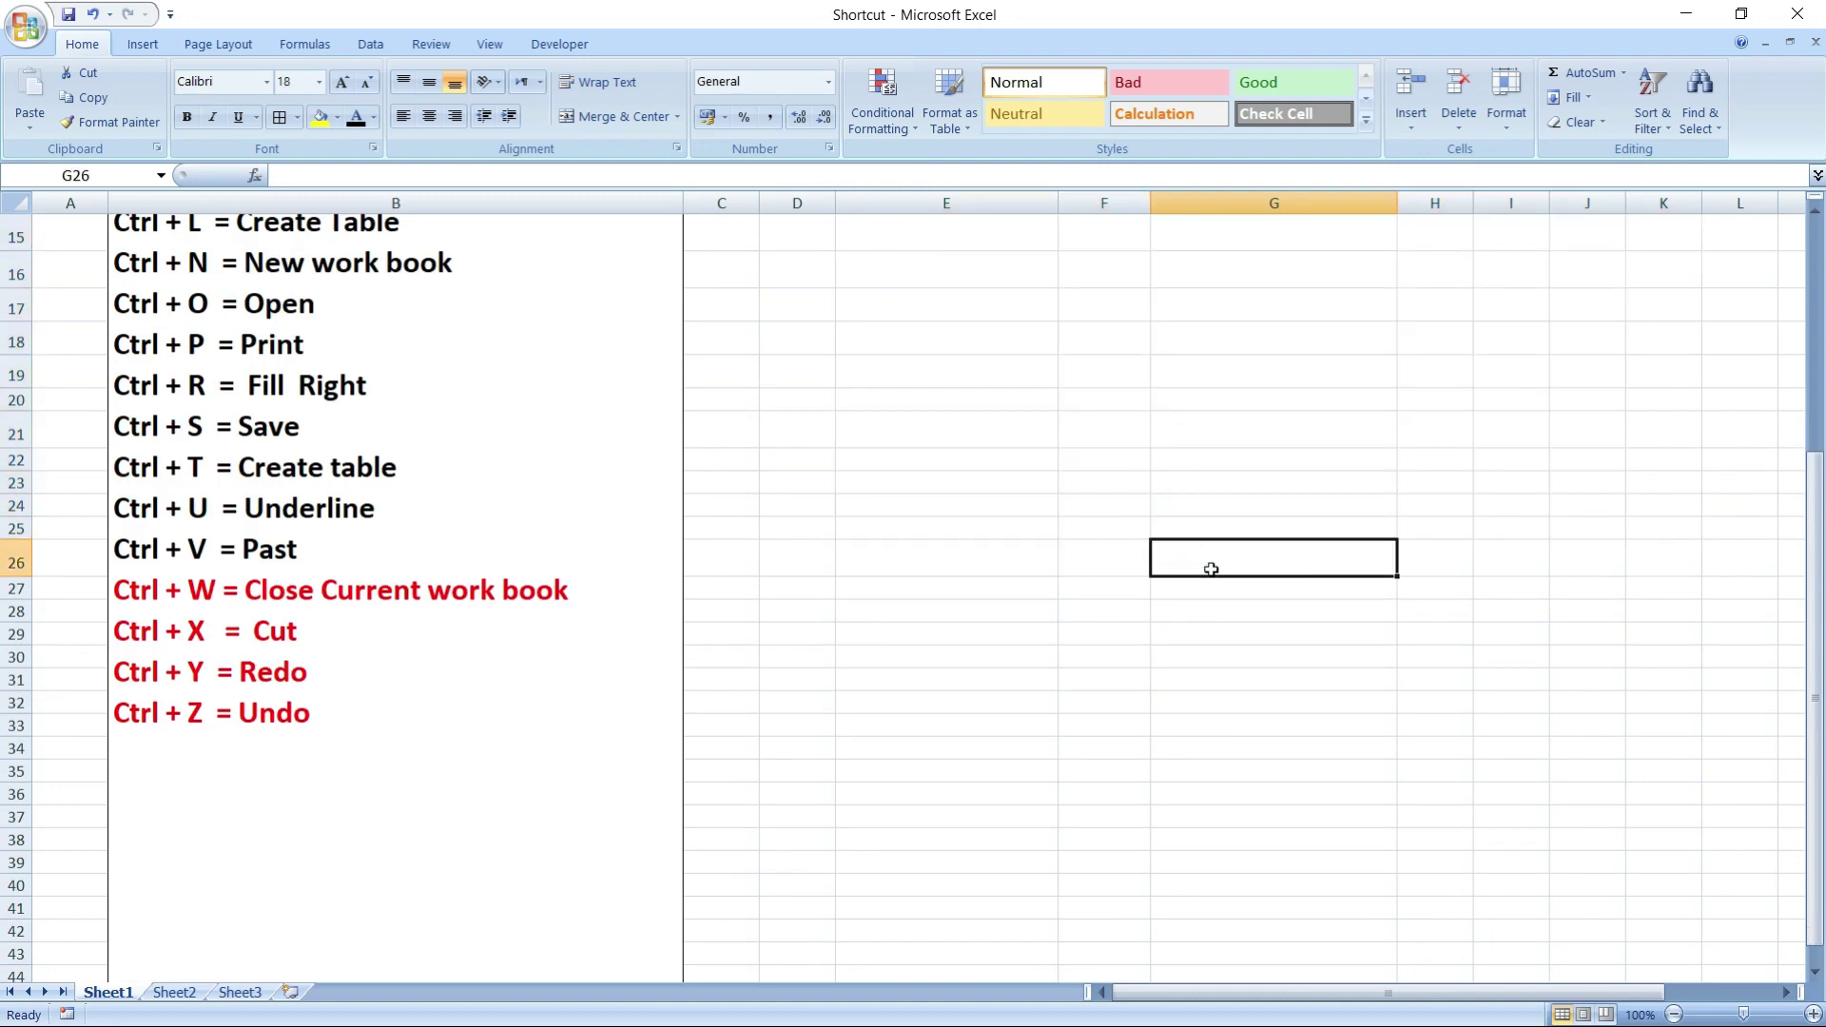
# - Bring back the 'dsi computer' text with Ctrl+Y
pyautogui.scroll(5, 1210, 569)
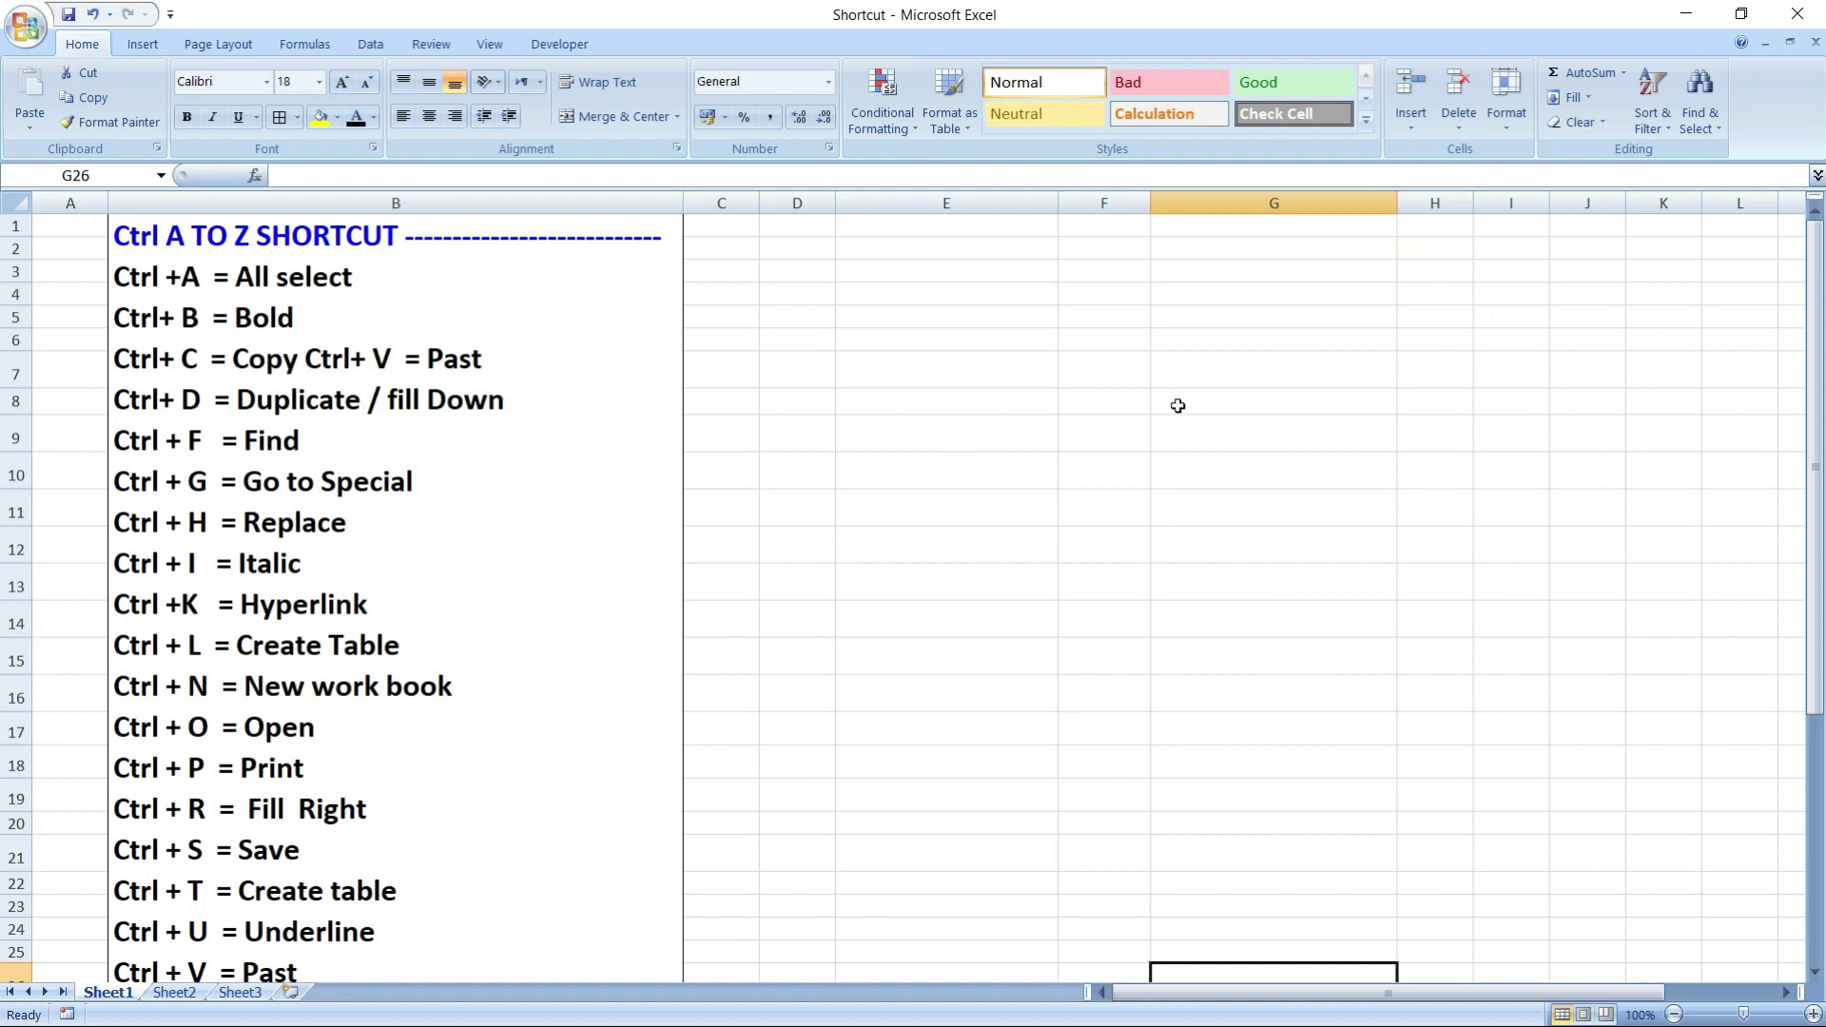
pyautogui.scroll(-2, 1177, 406)
pyautogui.scroll(-3, 1177, 406)
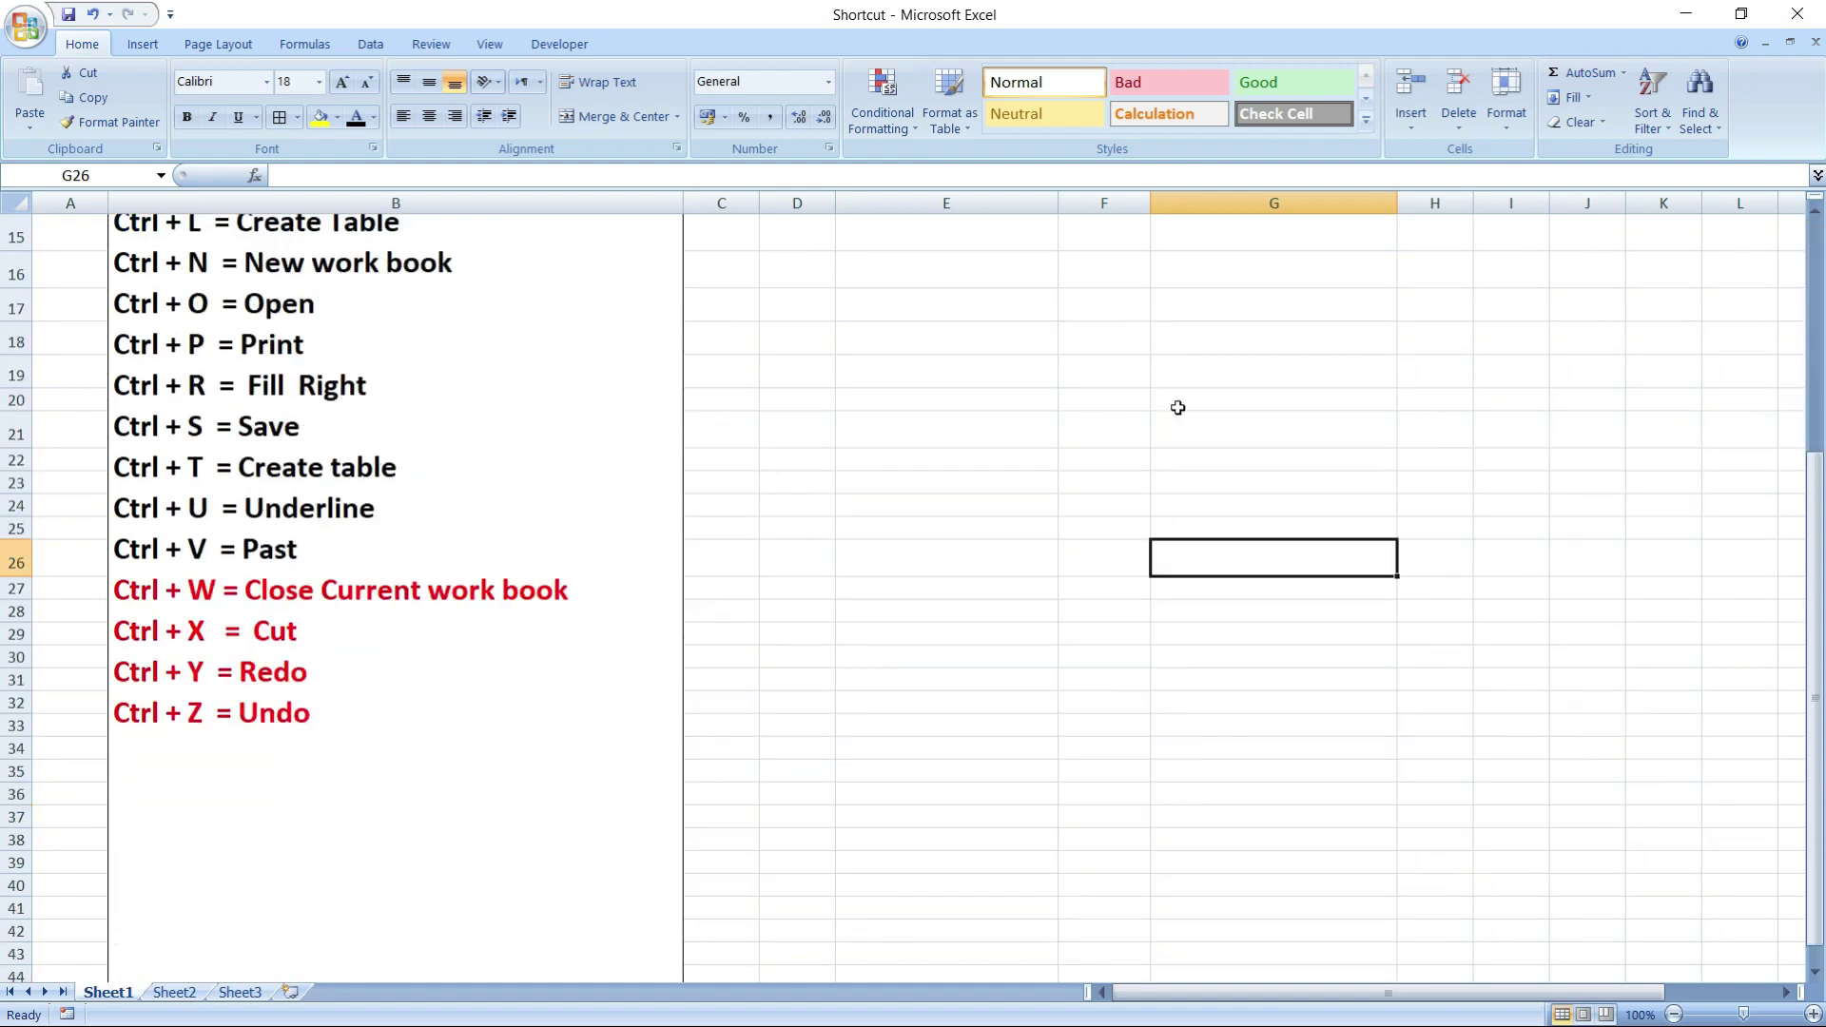
pyautogui.hotkey('ctrl', 'y')
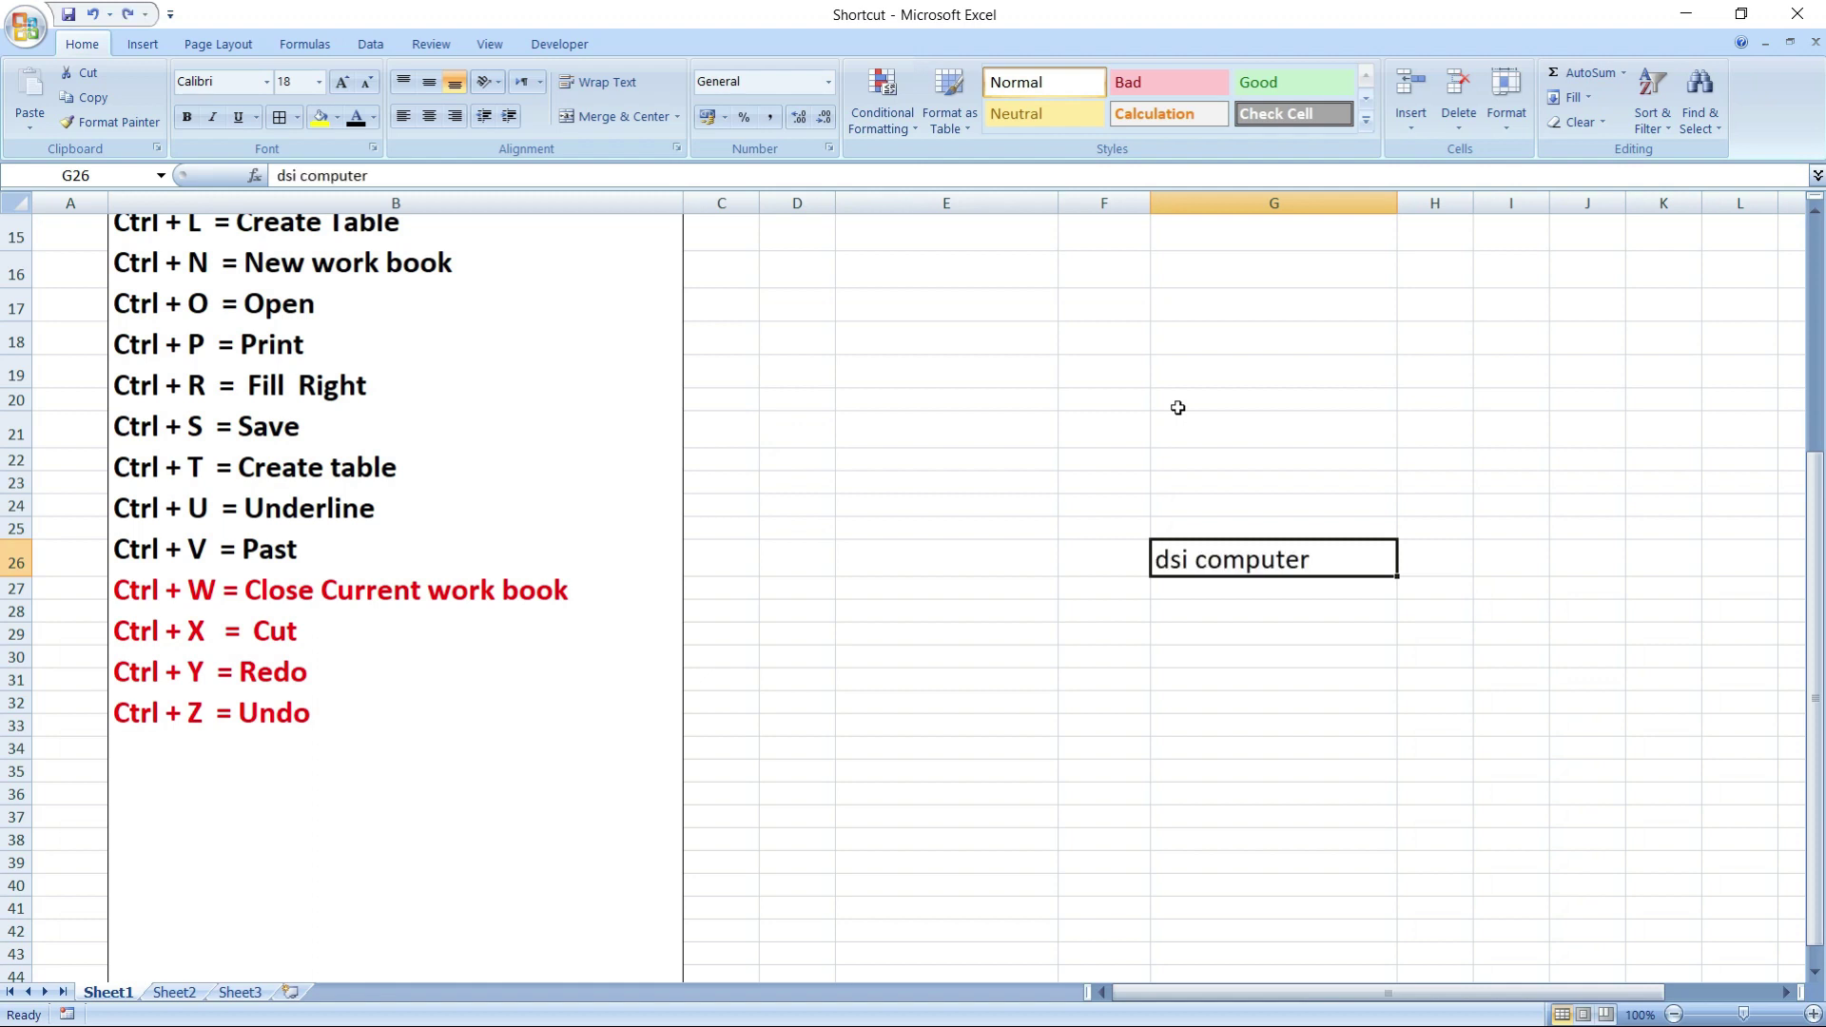
# - Select the whole sample data block, cut it, then undo with Ctrl+Z to restore it
pyautogui.scroll(5, 1179, 417)
pyautogui.scroll(-2, 1179, 417)
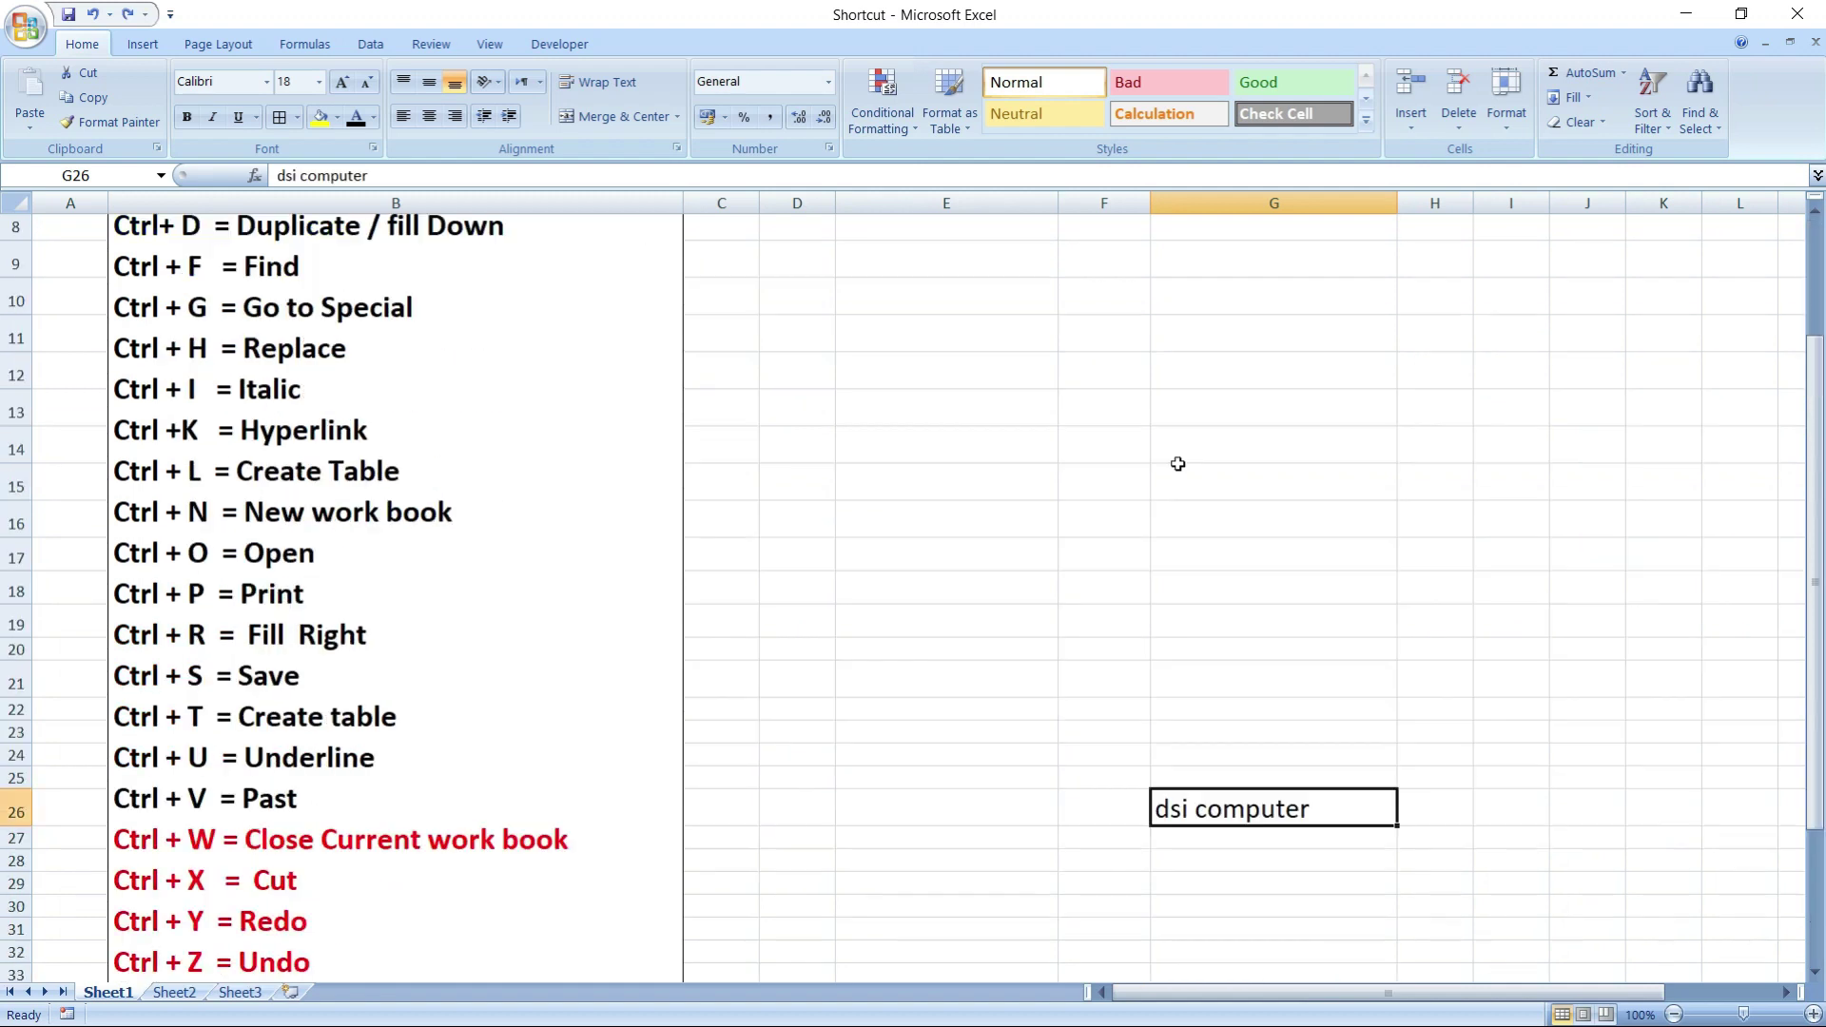
pyautogui.scroll(-3, 1177, 423)
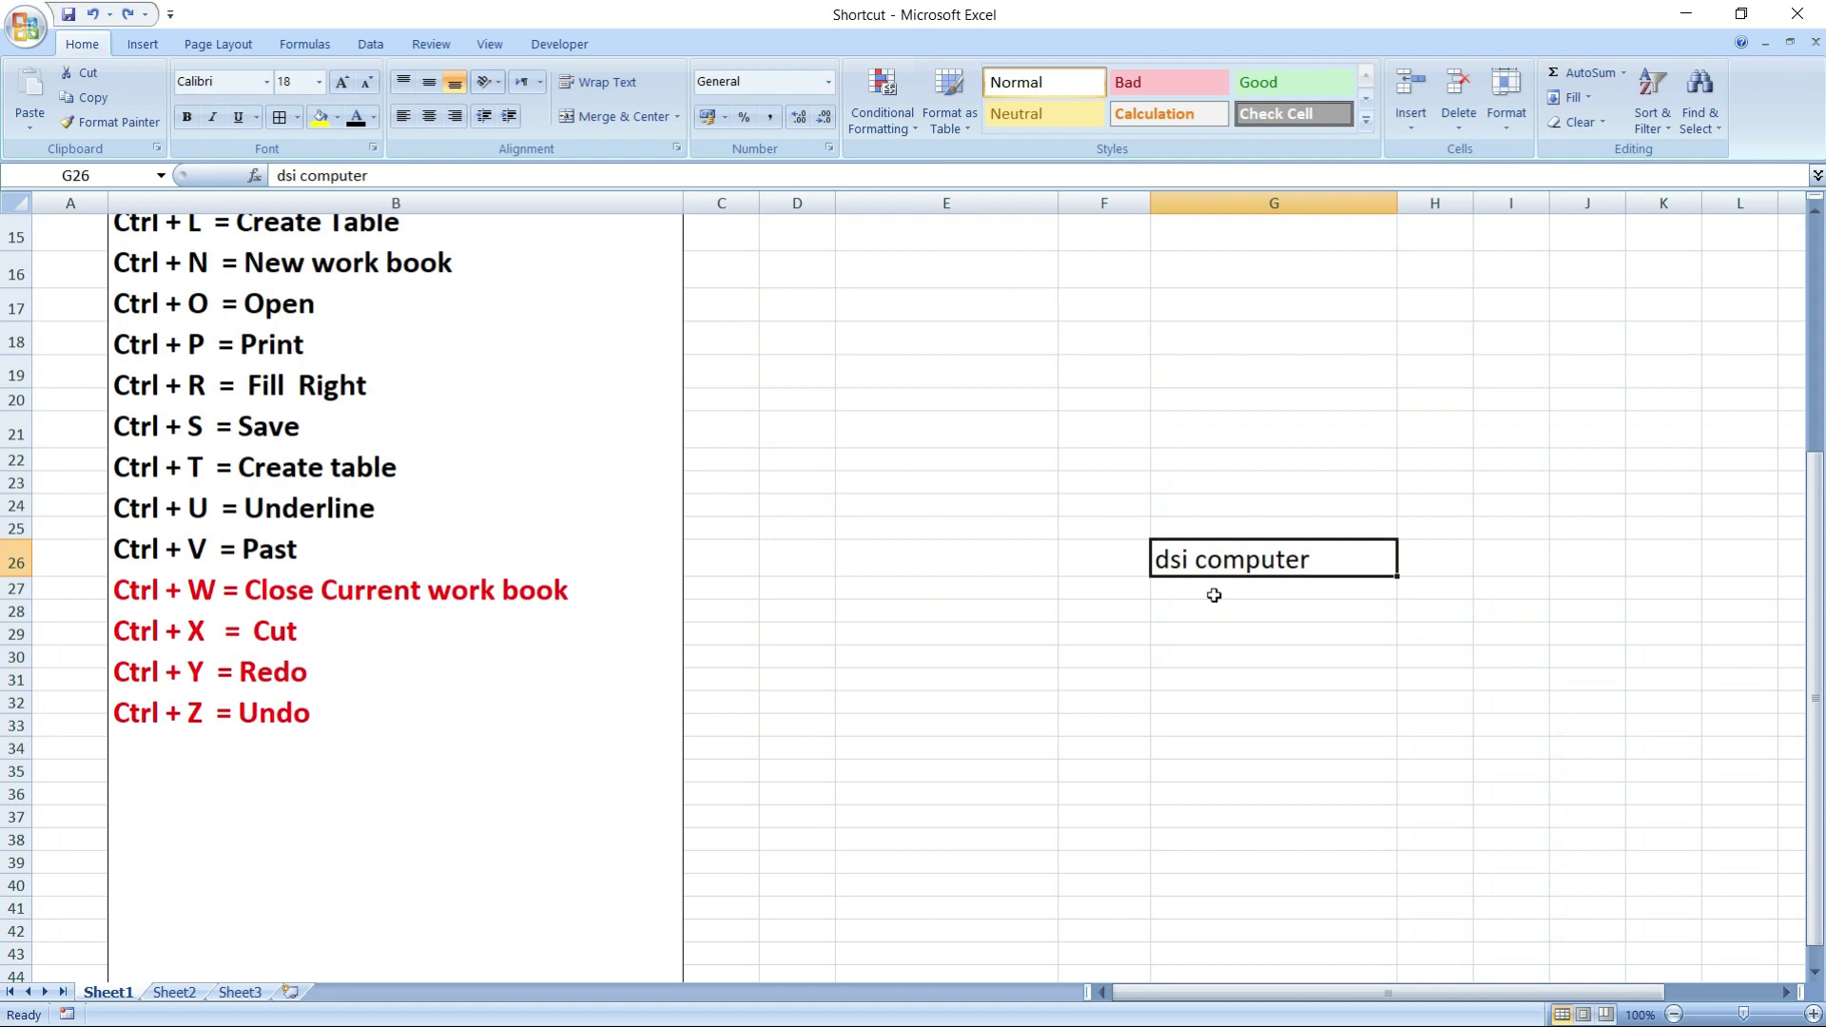
pyautogui.scroll(5, 1214, 596)
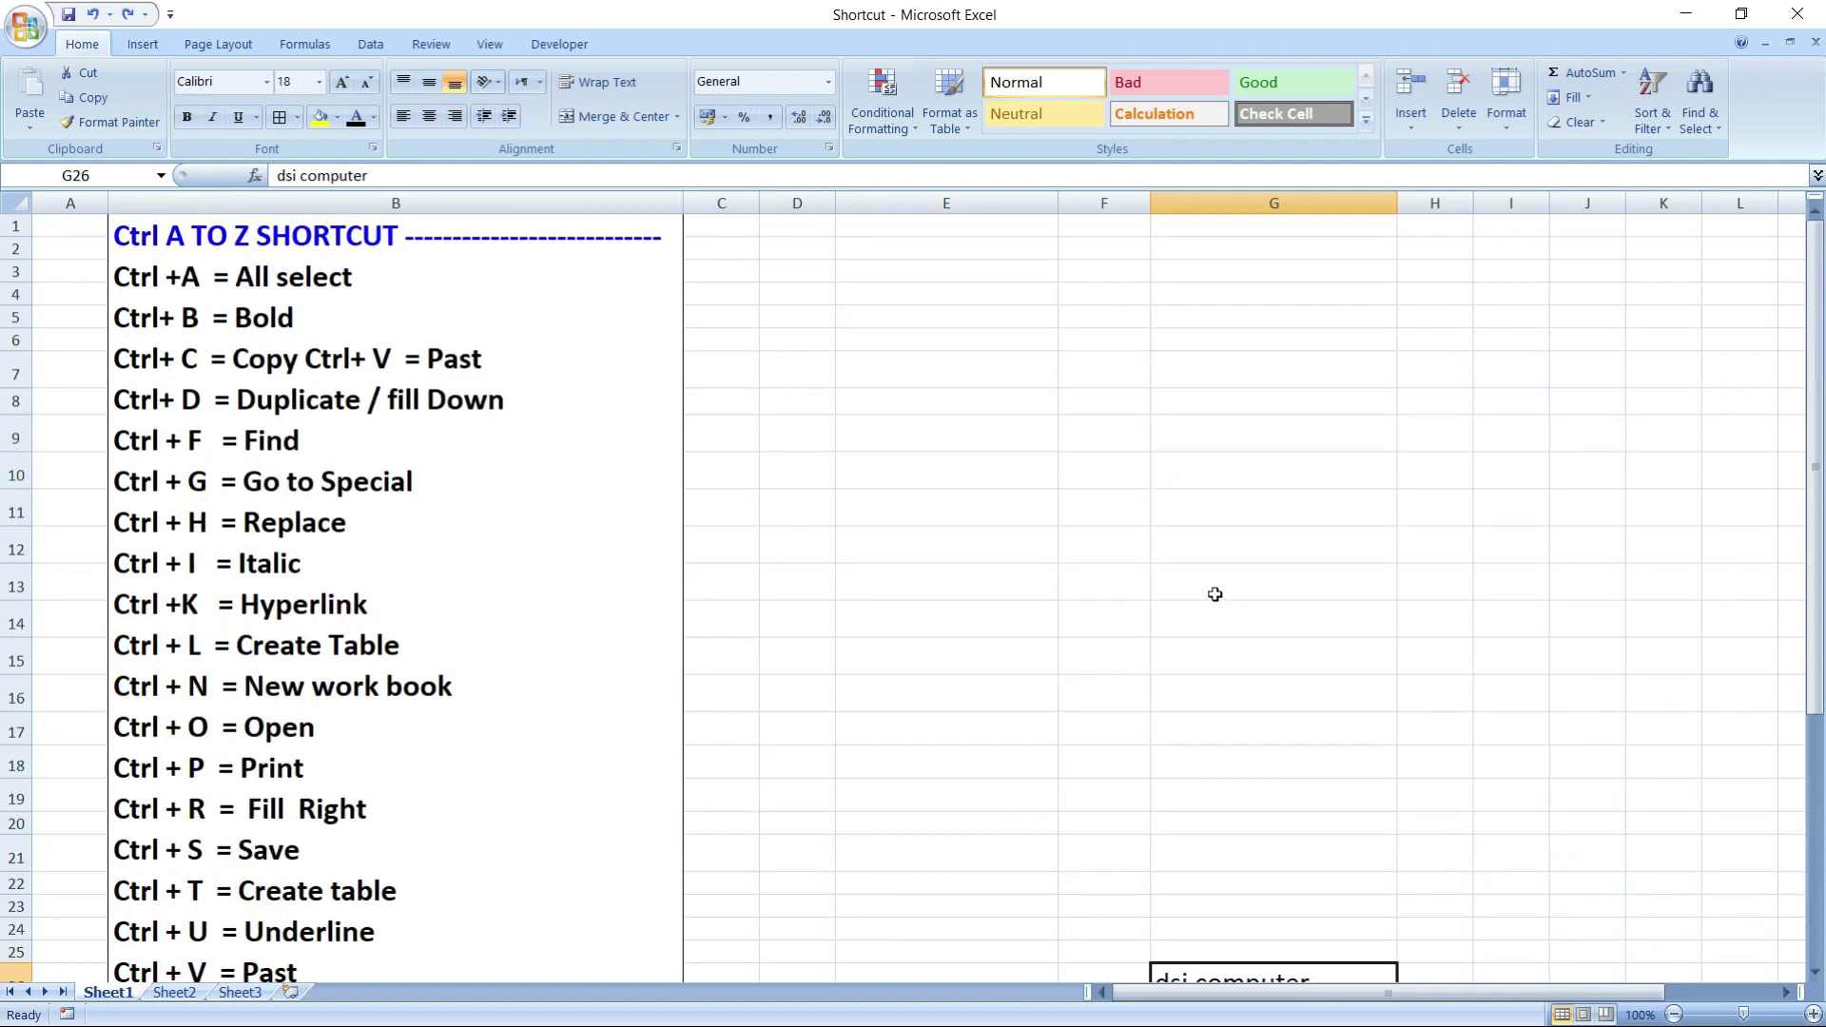
pyautogui.scroll(-5, 1215, 594)
pyautogui.hotkey('ctrl', 'a')
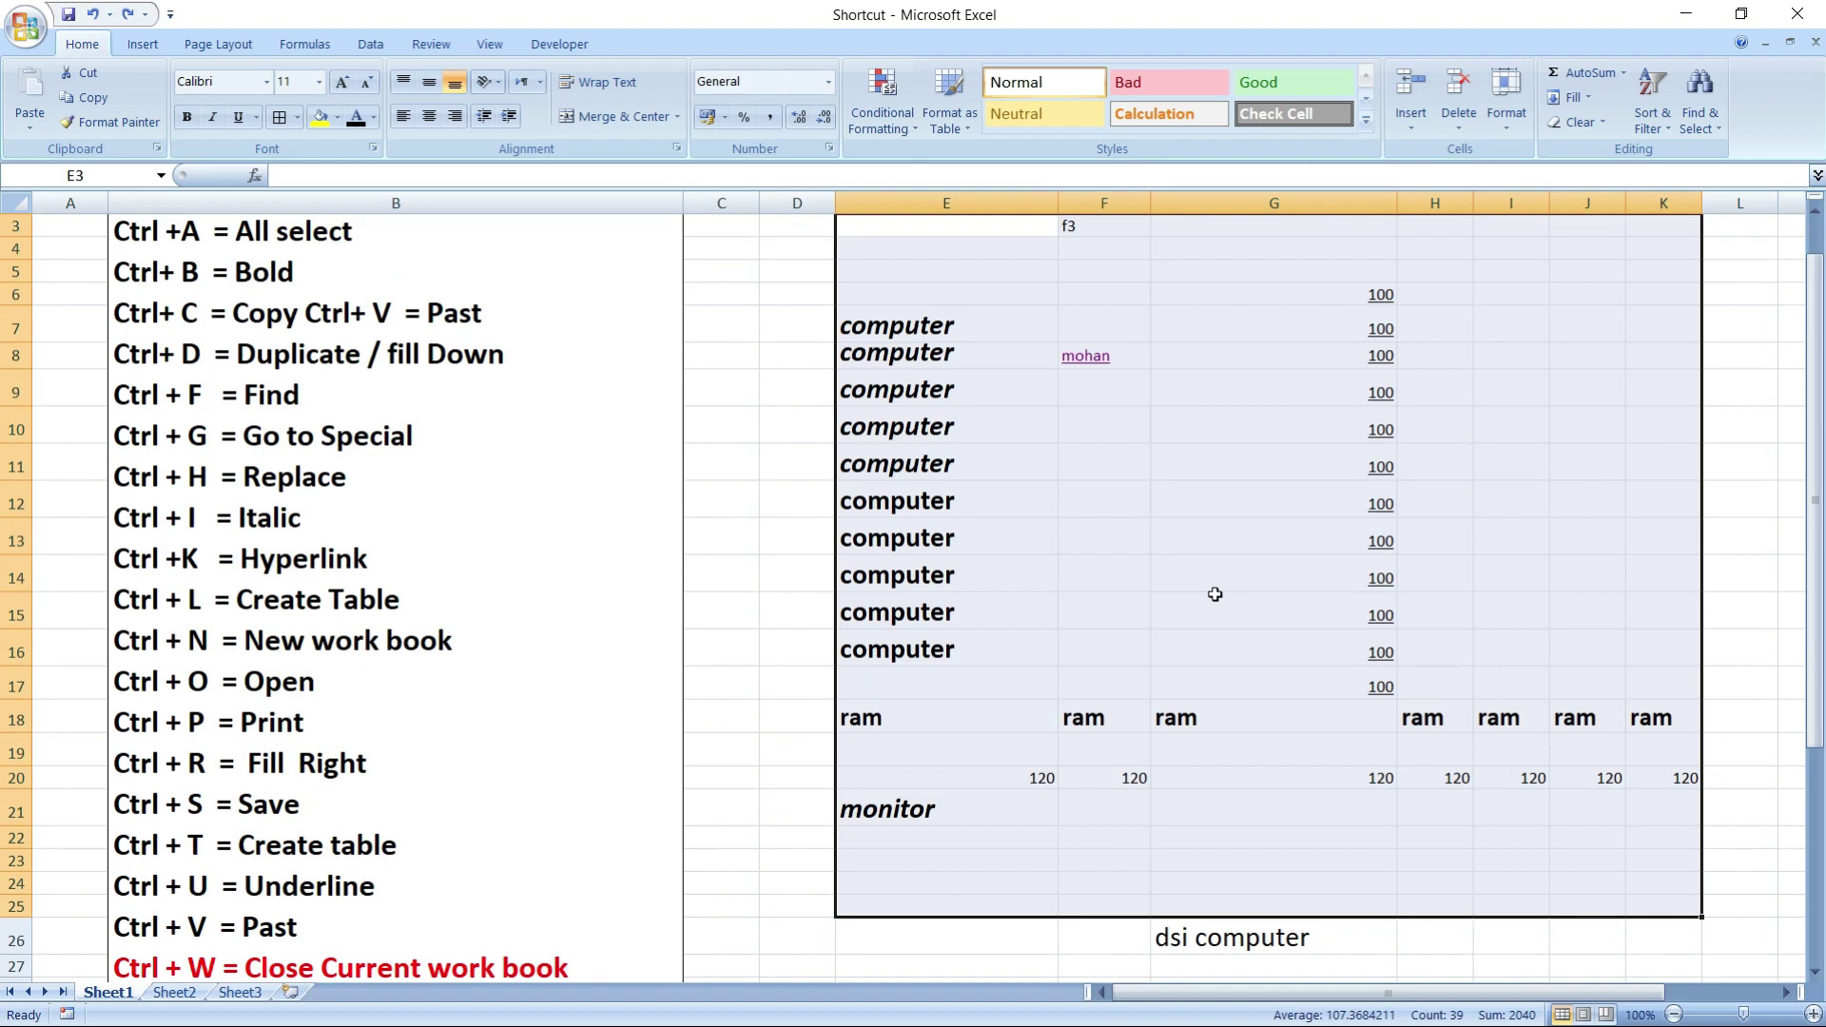
pyautogui.press('Delete')
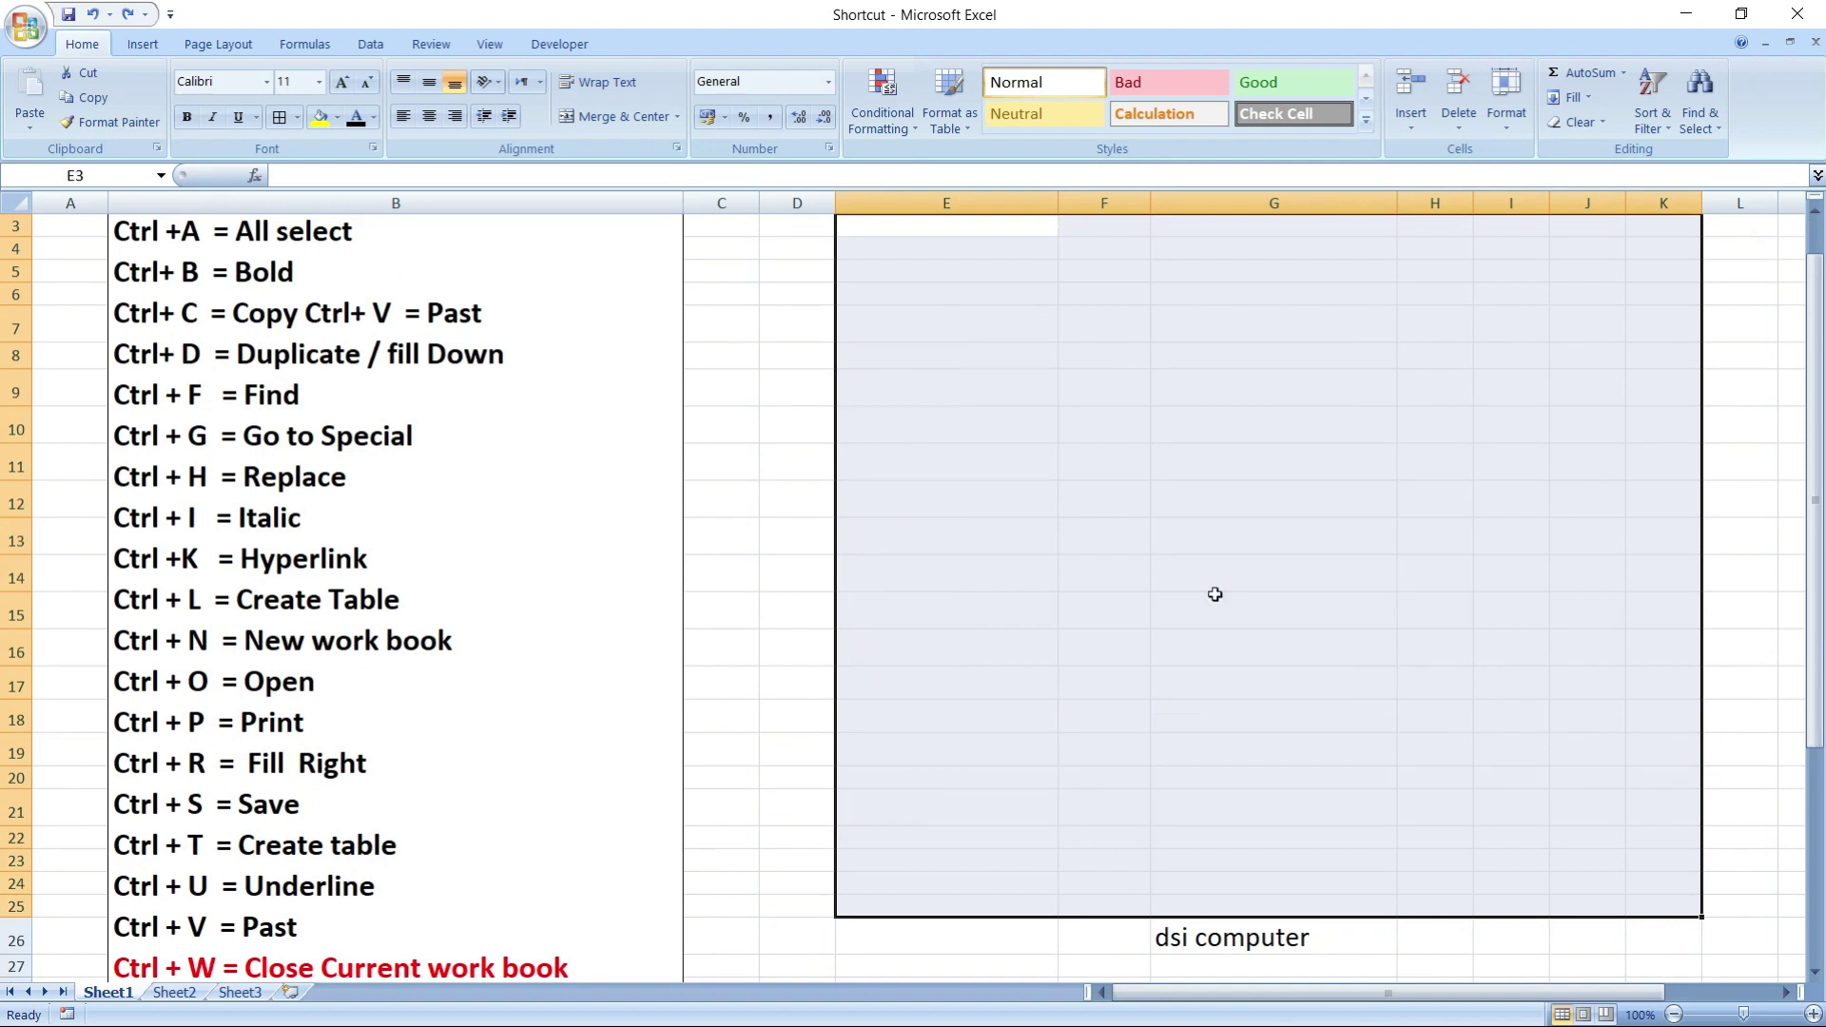
pyautogui.hotkey('ctrl', 'z')
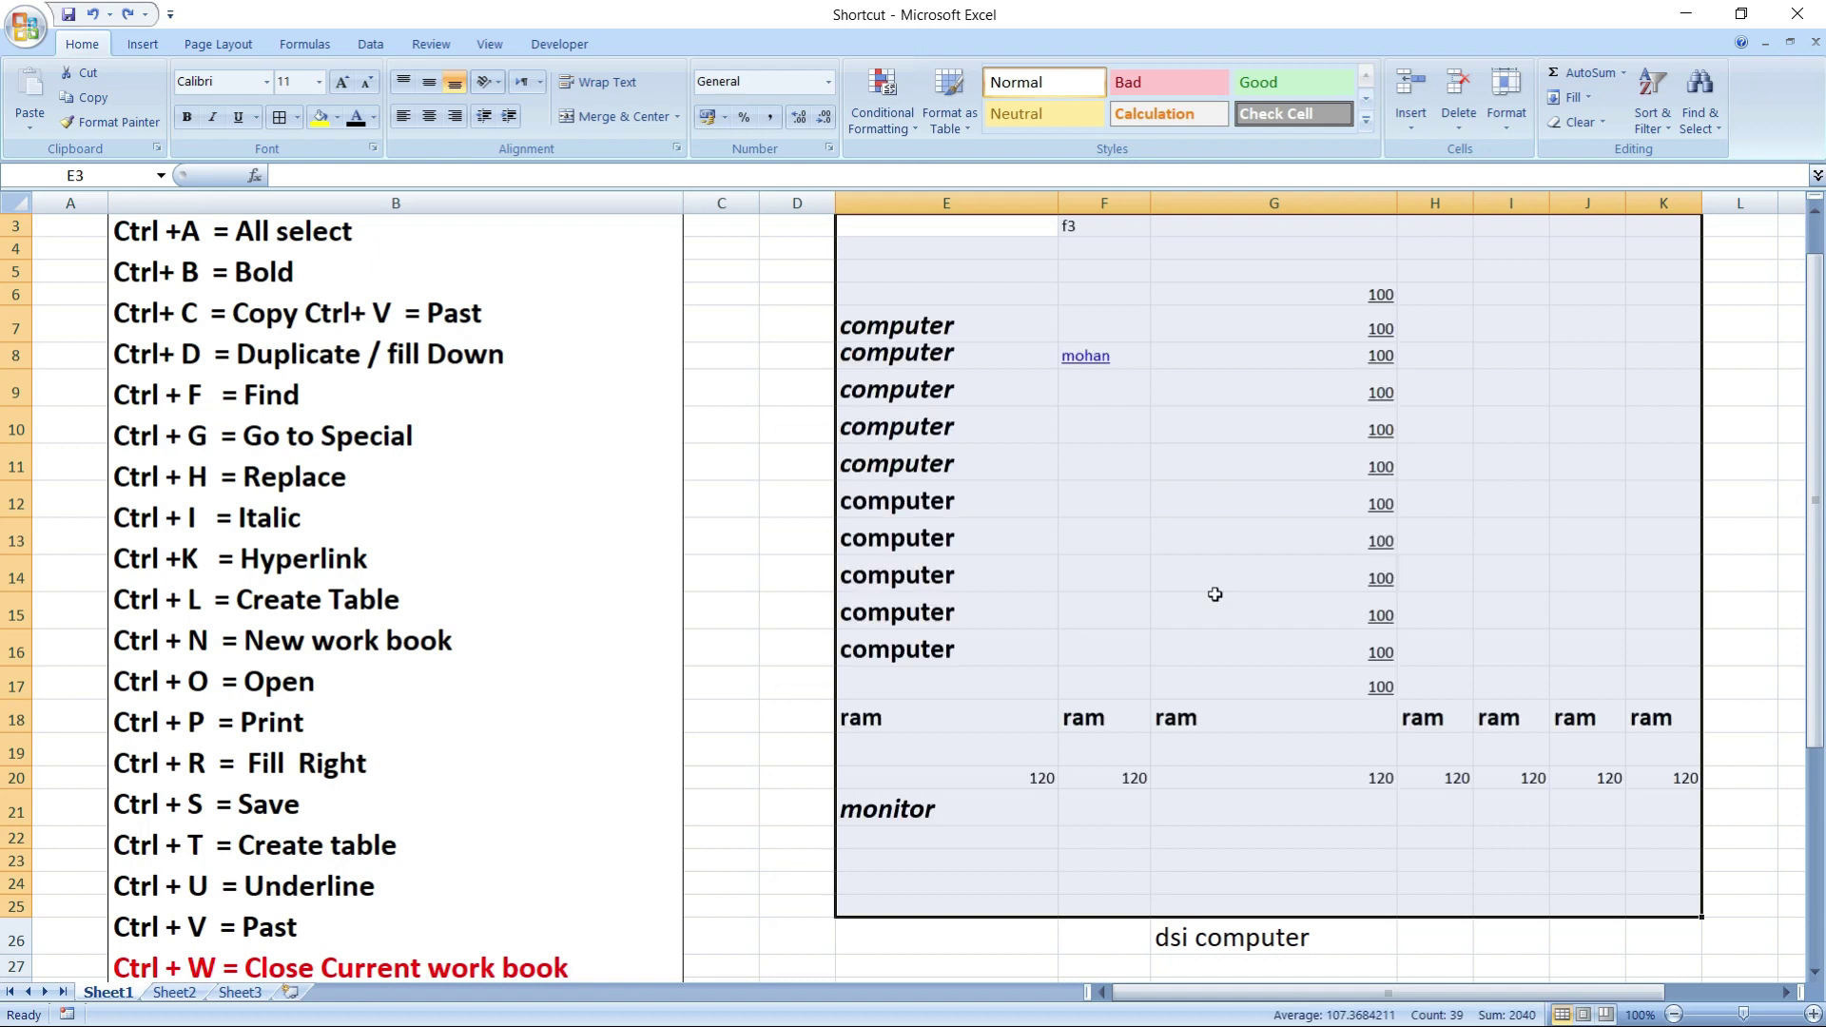
# - Cut the sample data block once more and empty cell G26
pyautogui.scroll(-5, 1214, 595)
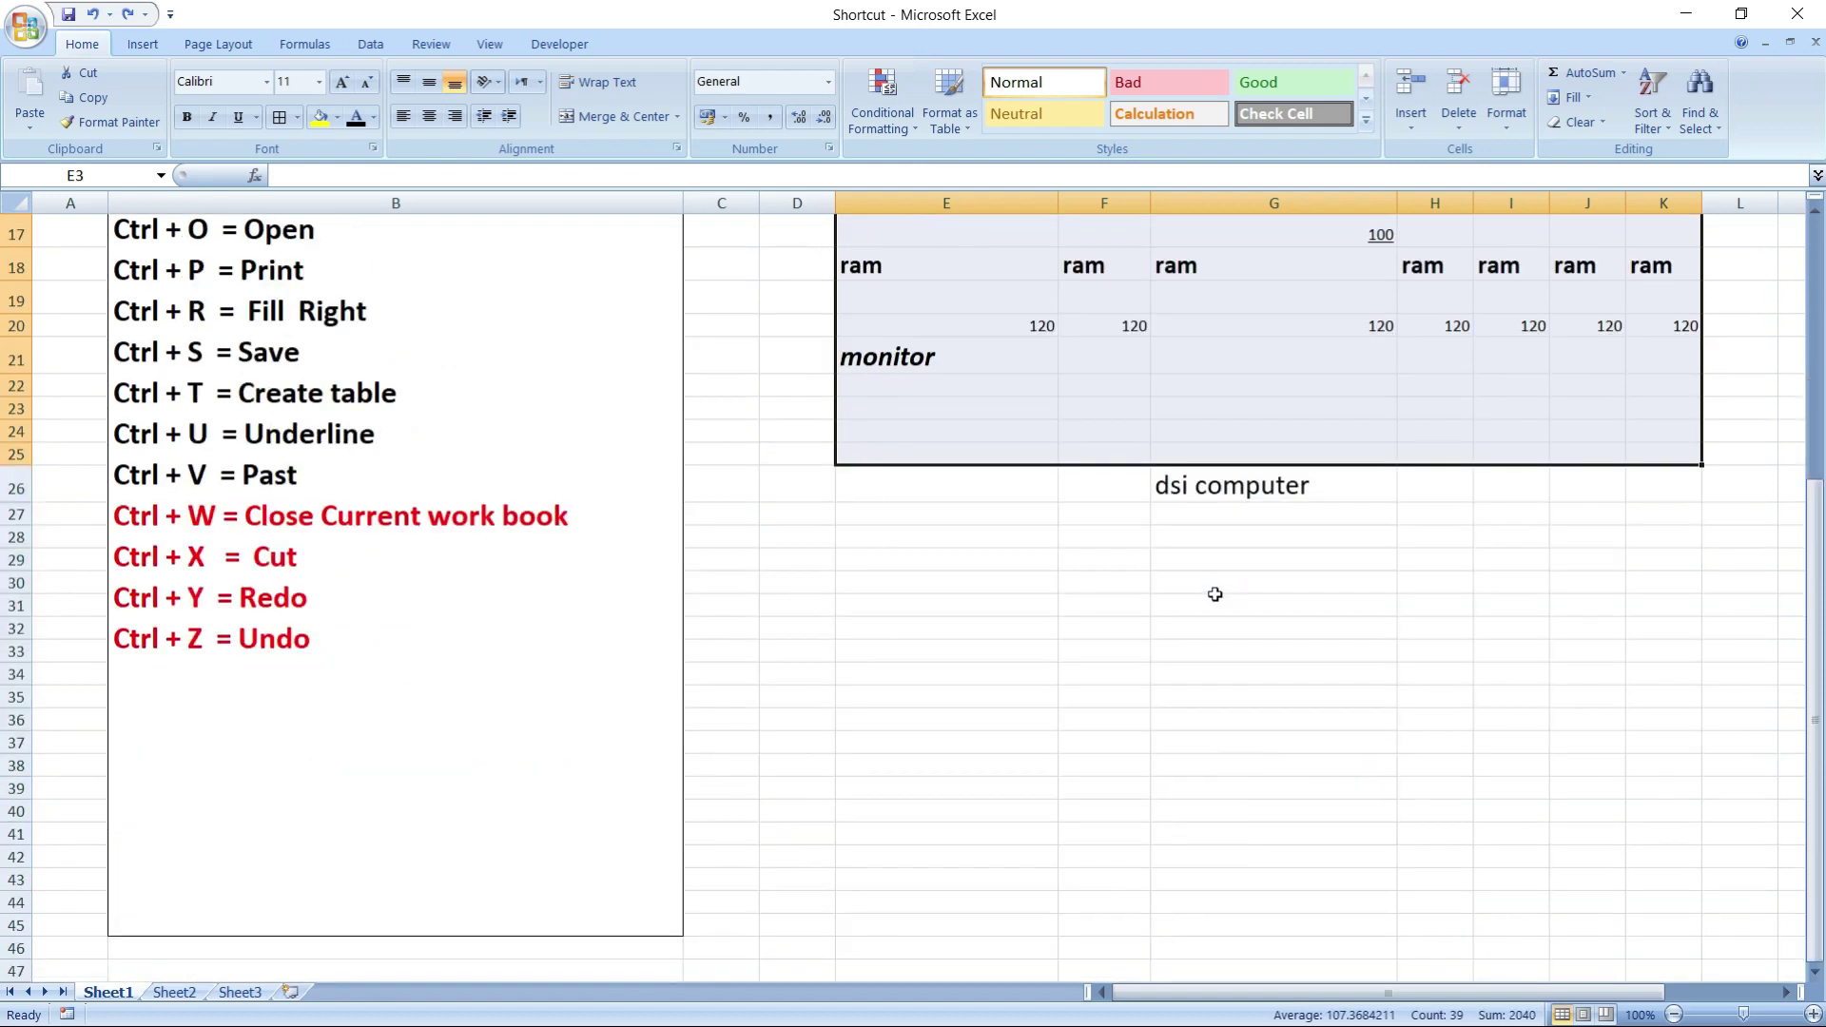
pyautogui.scroll(-2, 1214, 594)
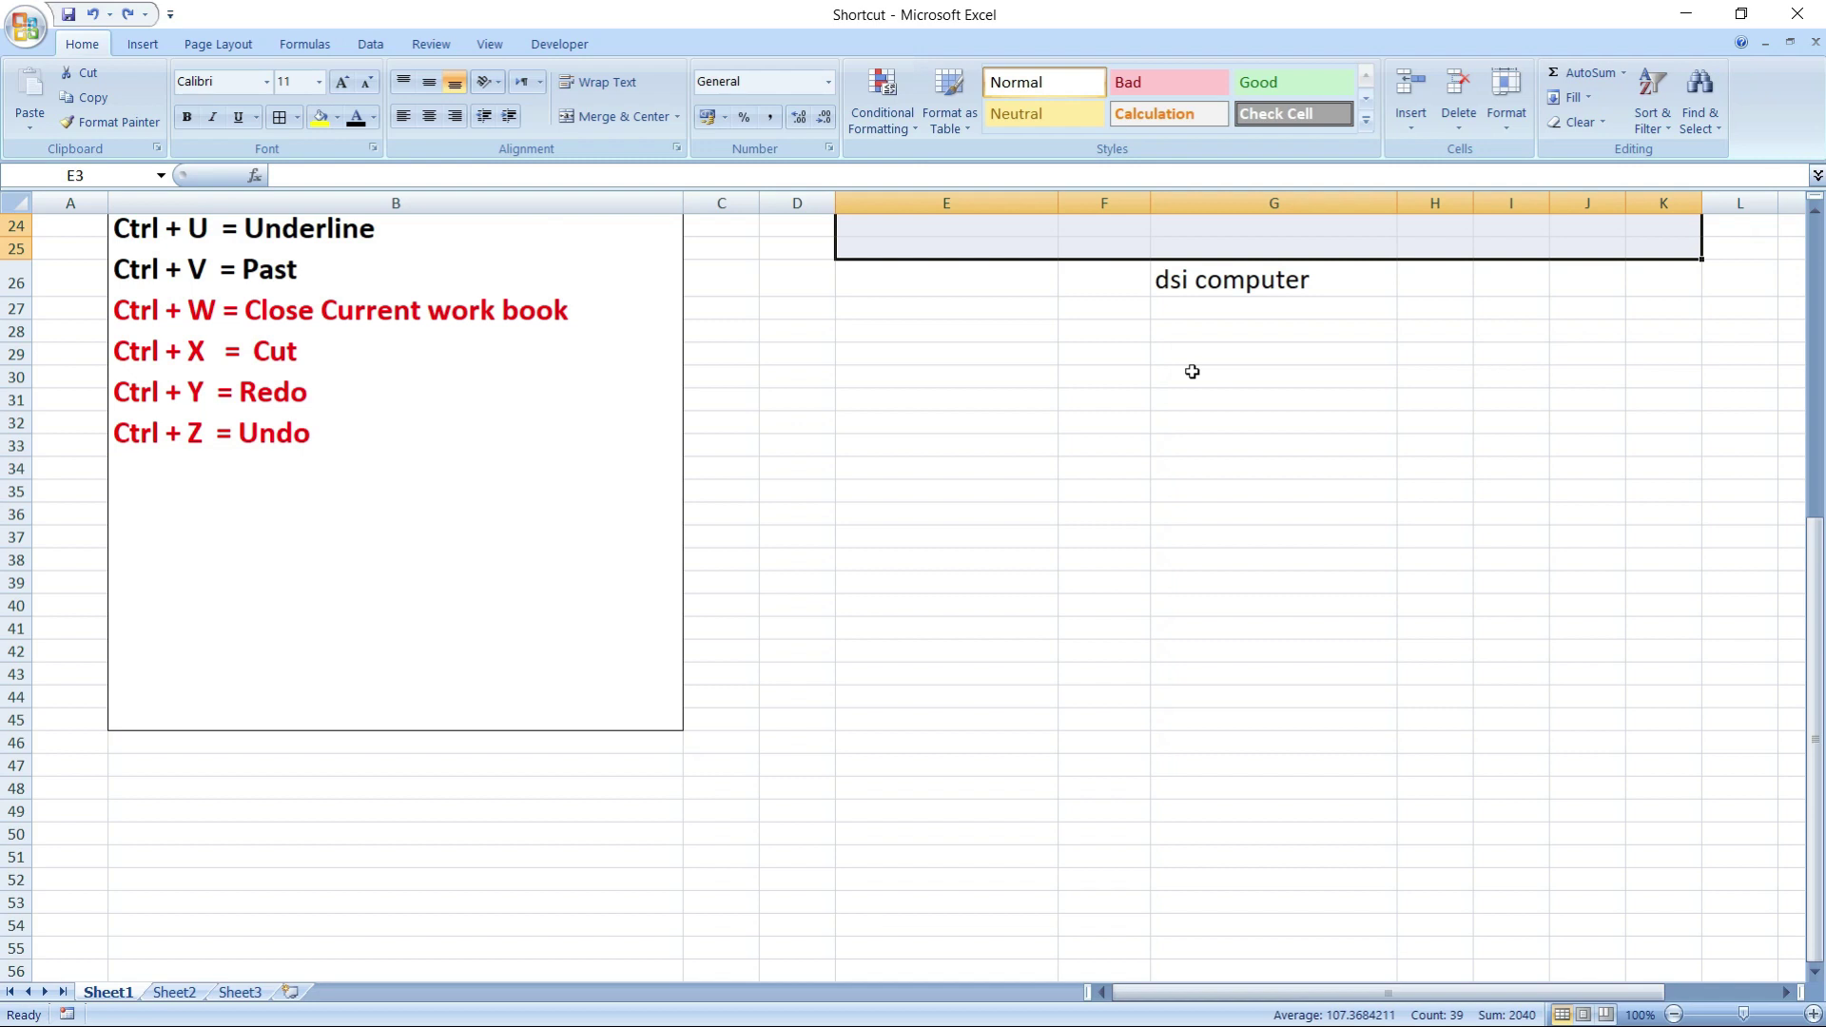
pyautogui.scroll(8, 1155, 359)
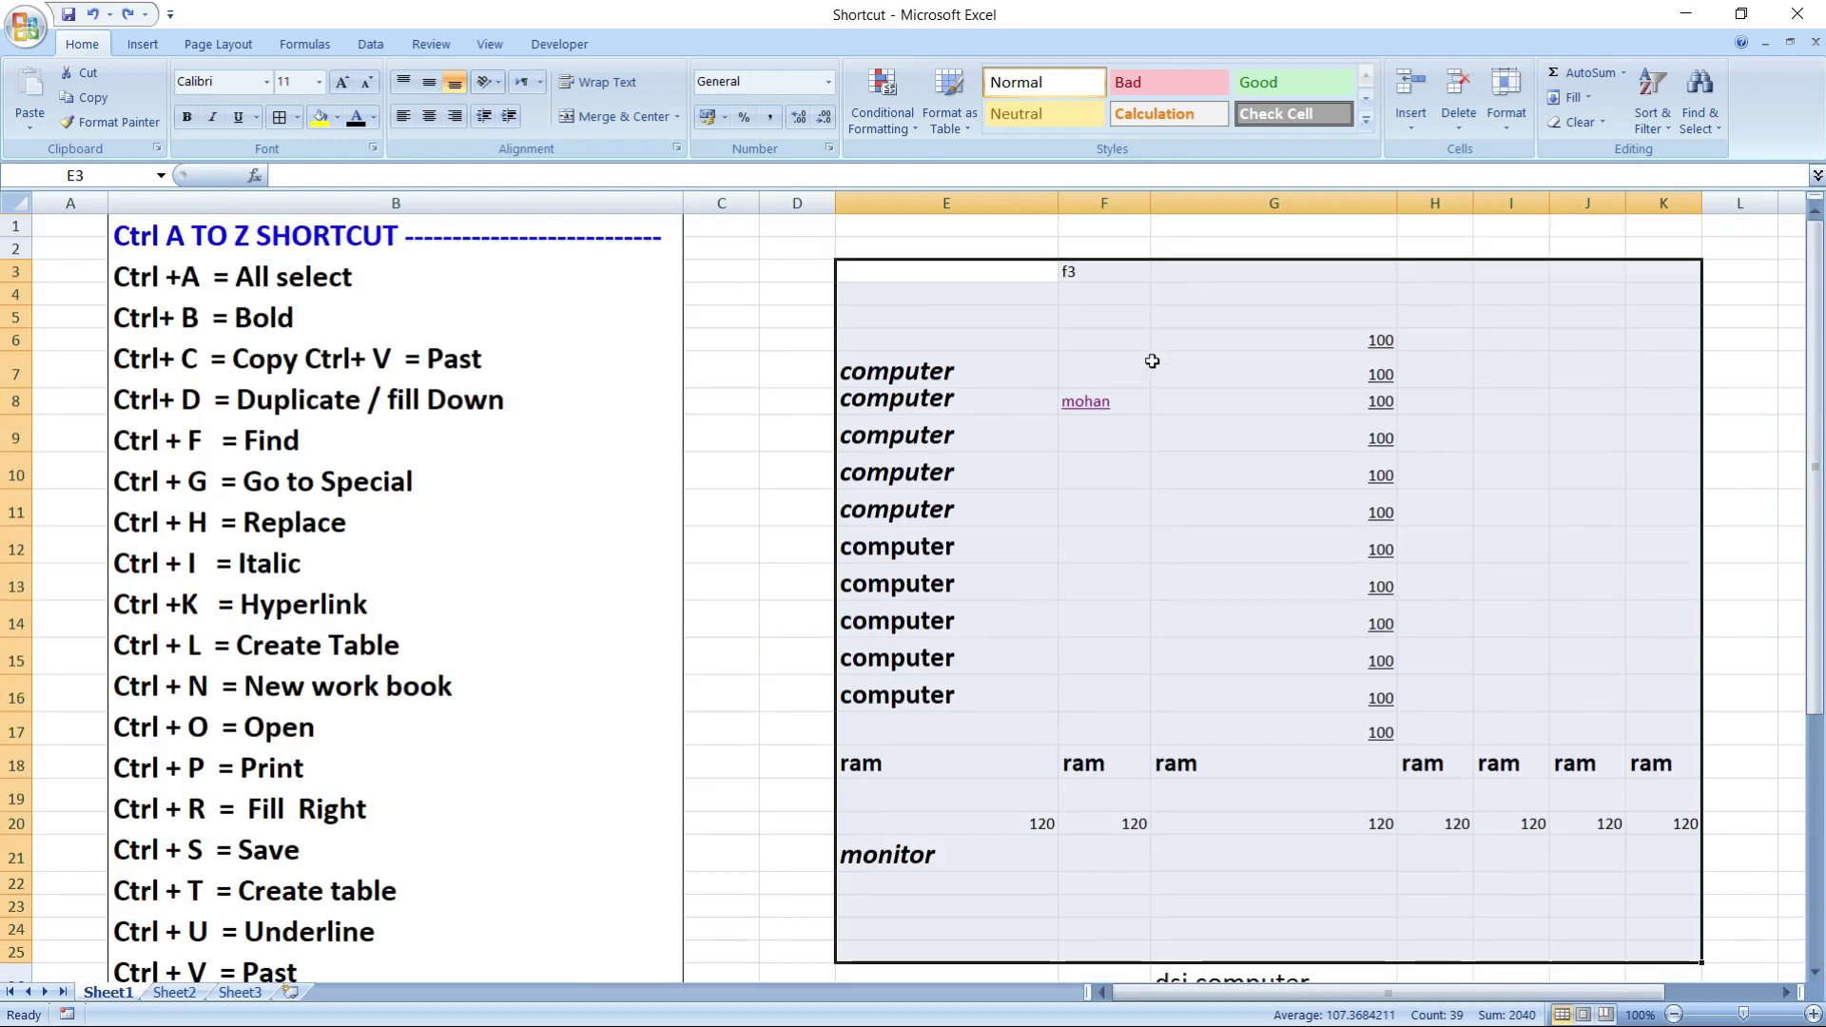
pyautogui.press('Delete')
pyautogui.scroll(-5, 1153, 363)
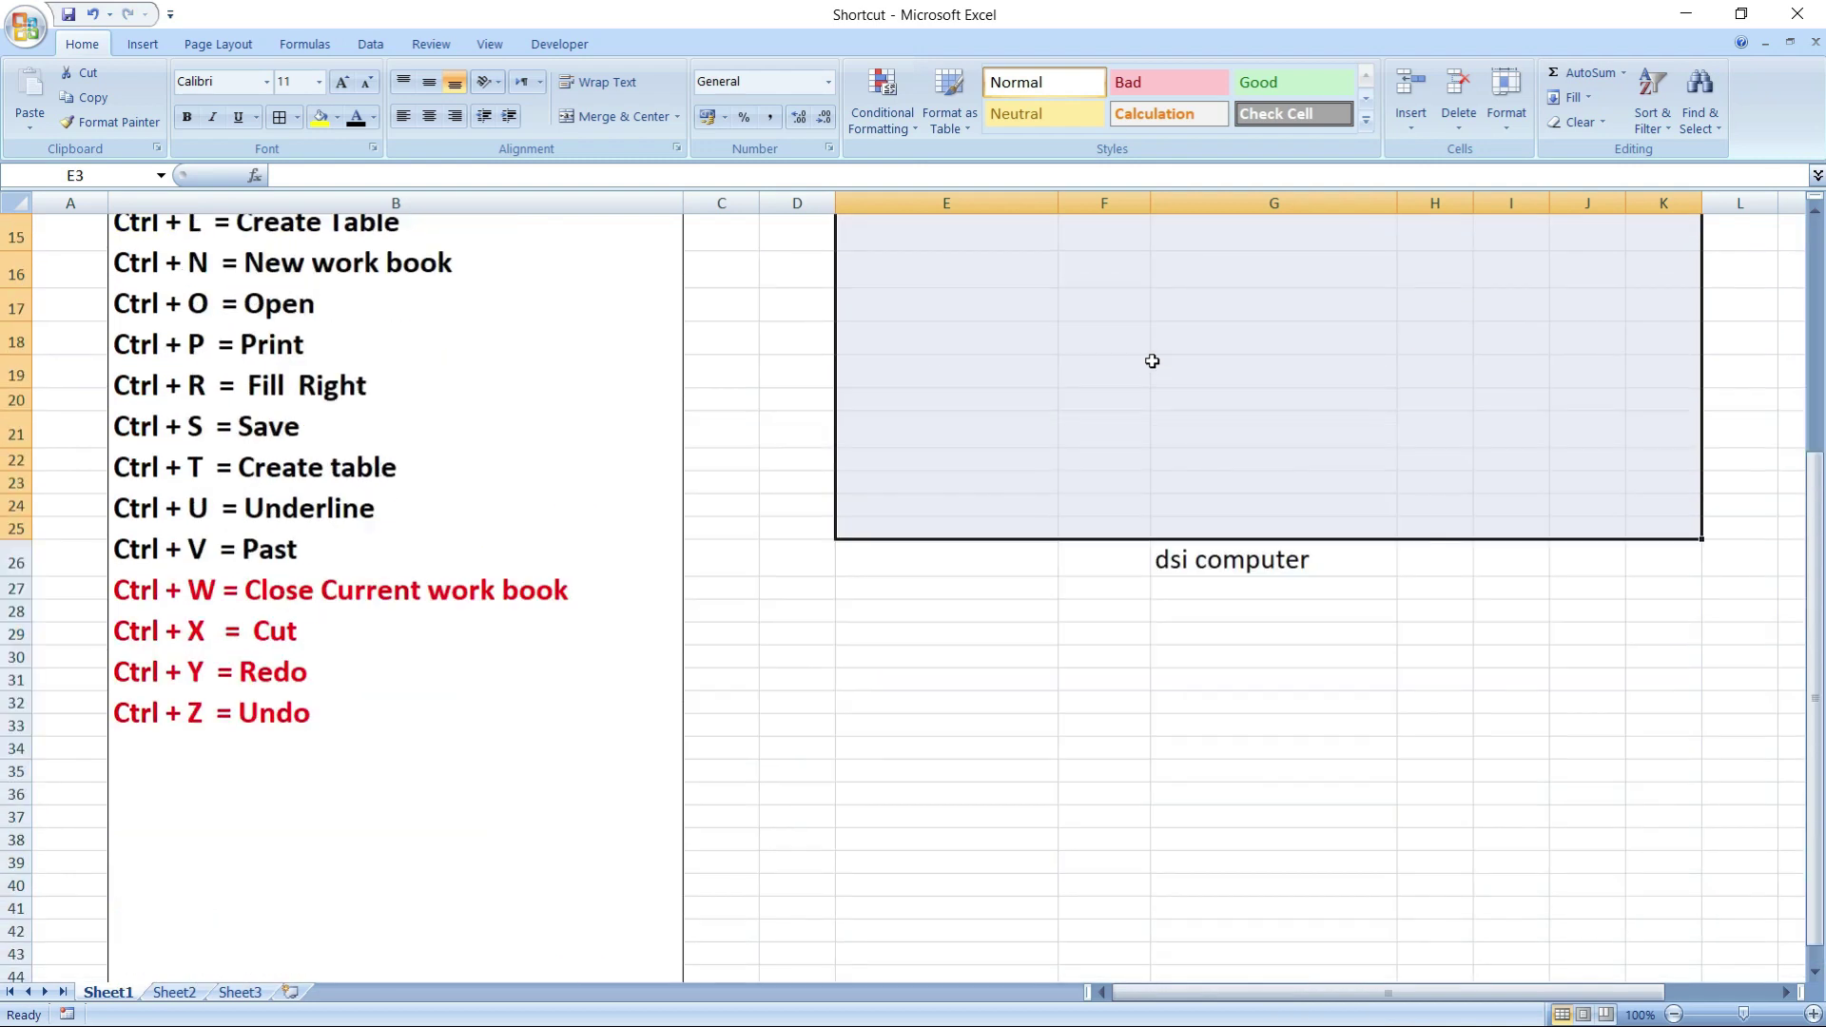
pyautogui.scroll(-5, 1159, 370)
pyautogui.scroll(3, 1260, 229)
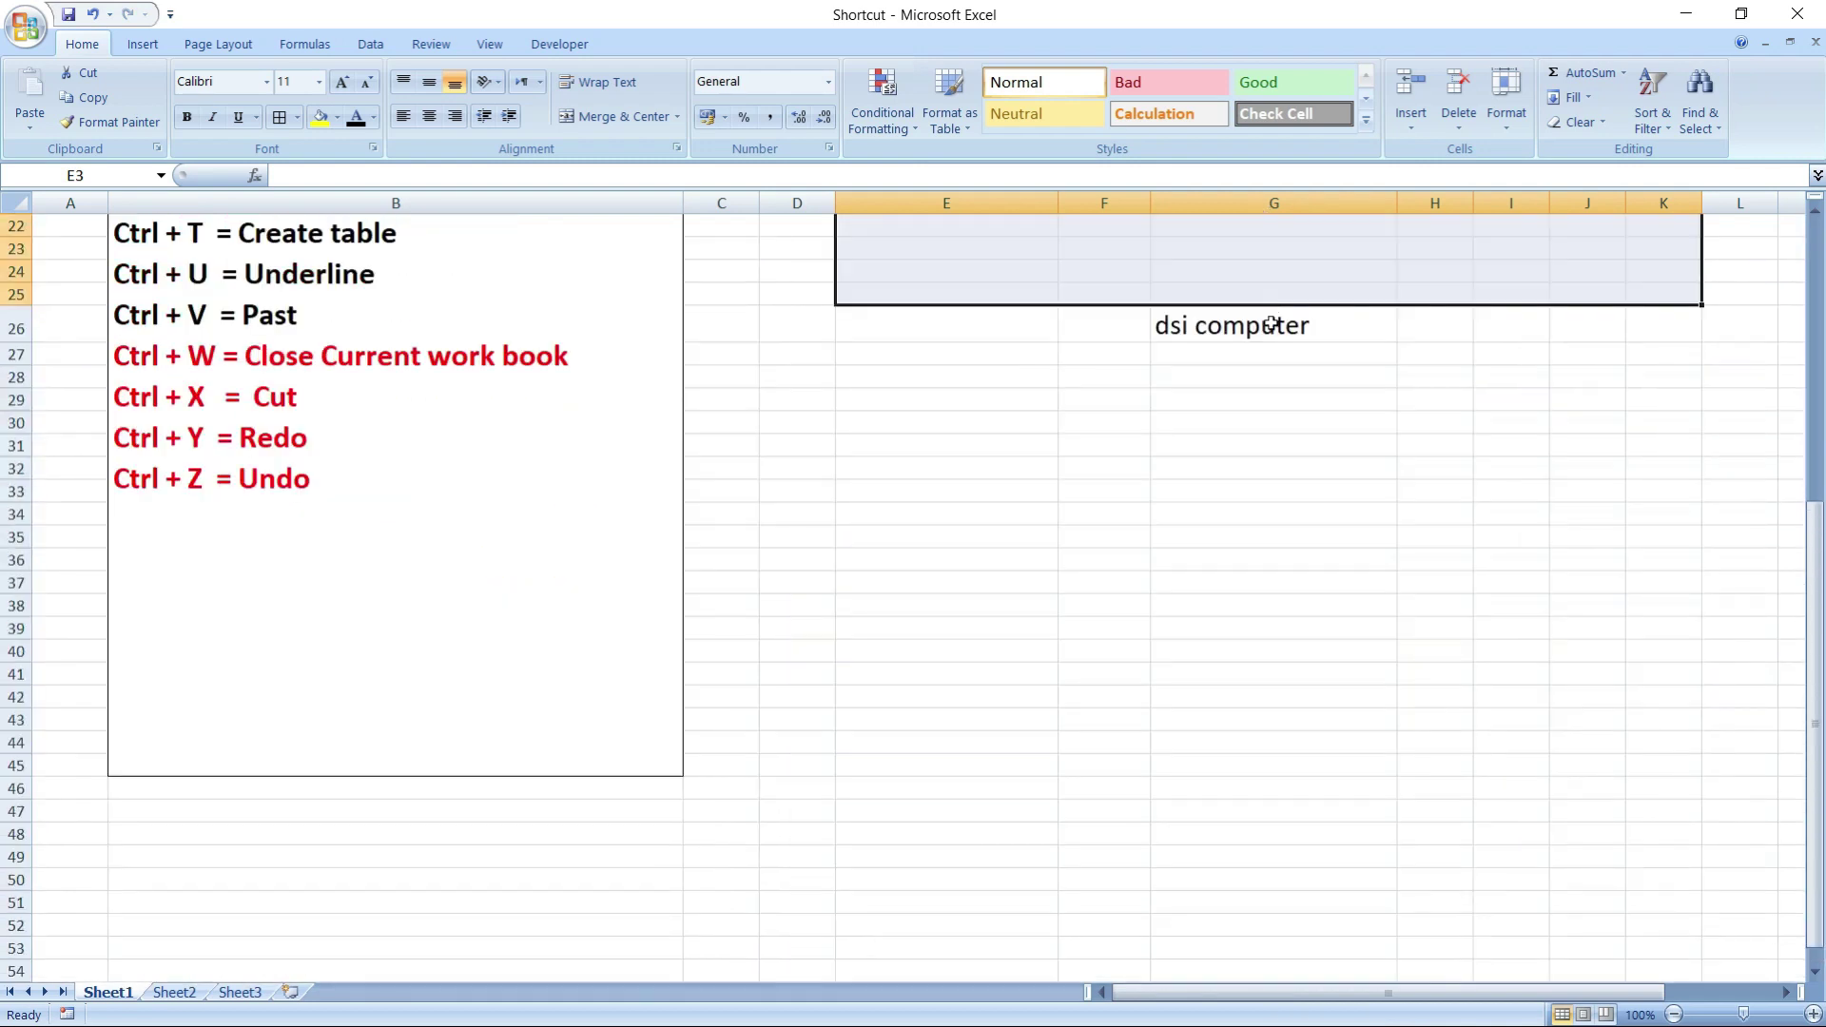
pyautogui.click(1271, 324)
pyautogui.press('Delete')
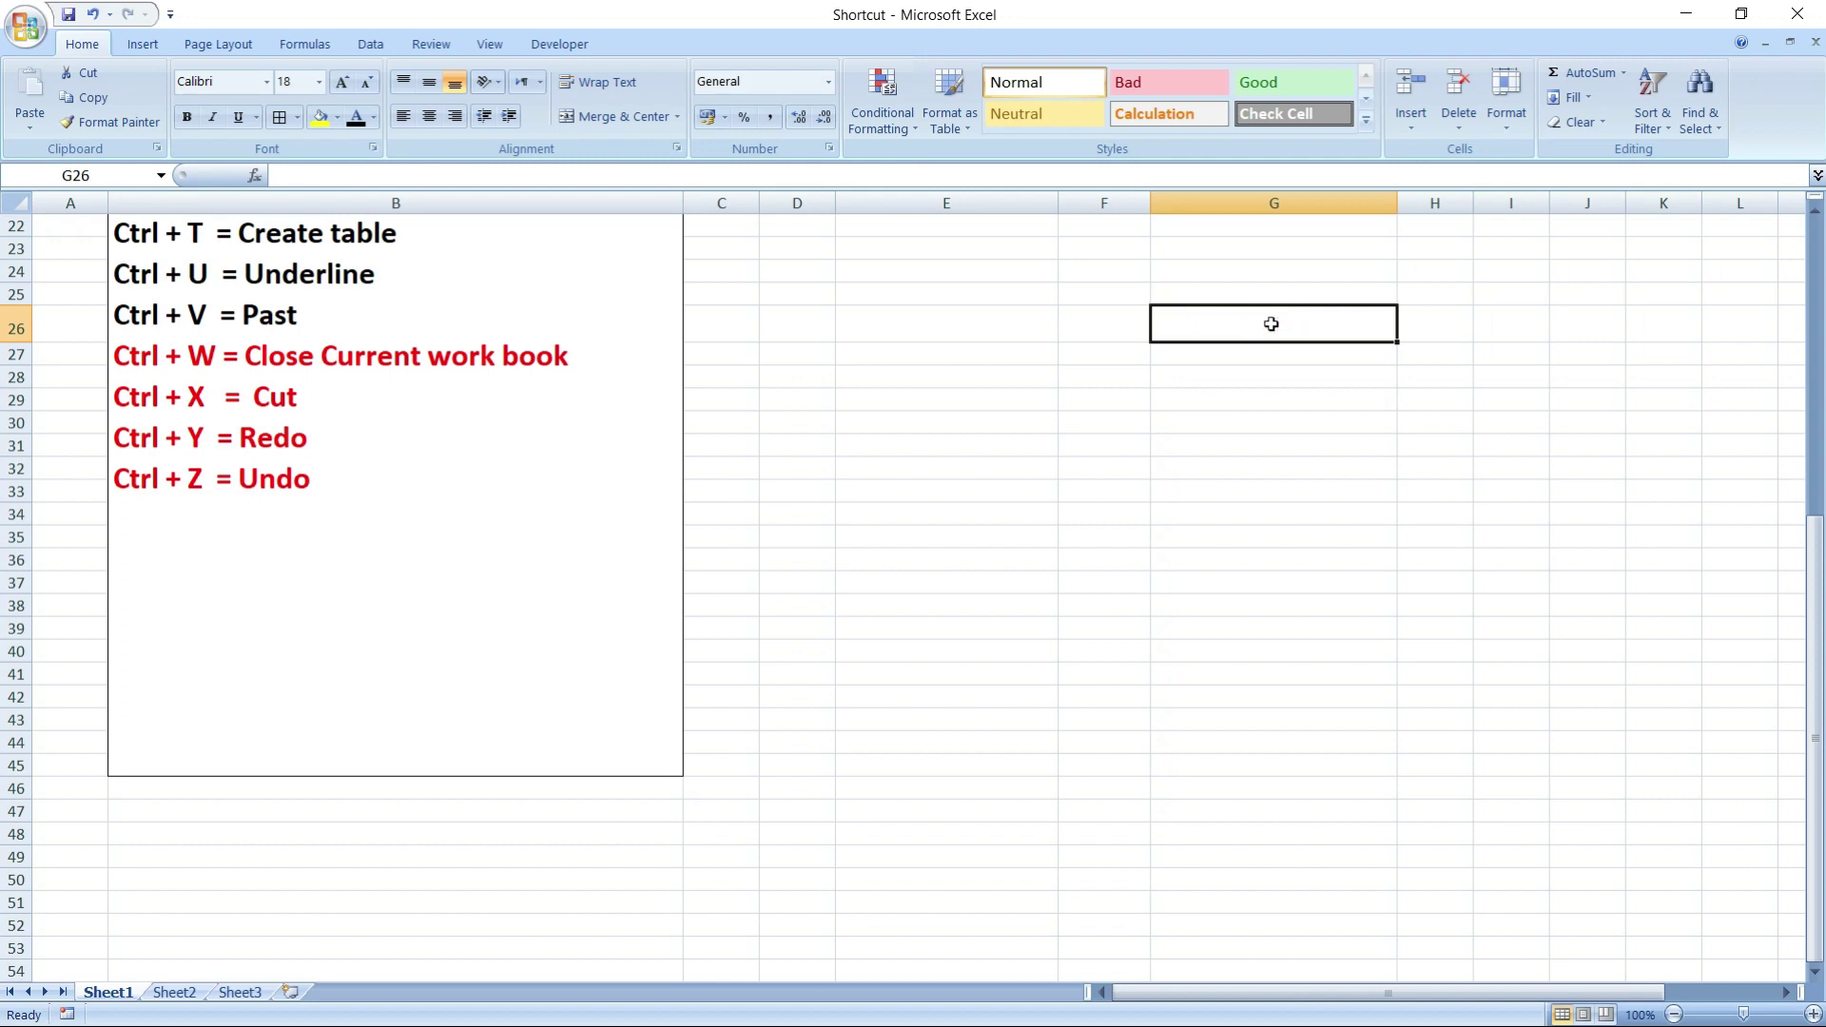
pyautogui.scroll(-2, 1056, 473)
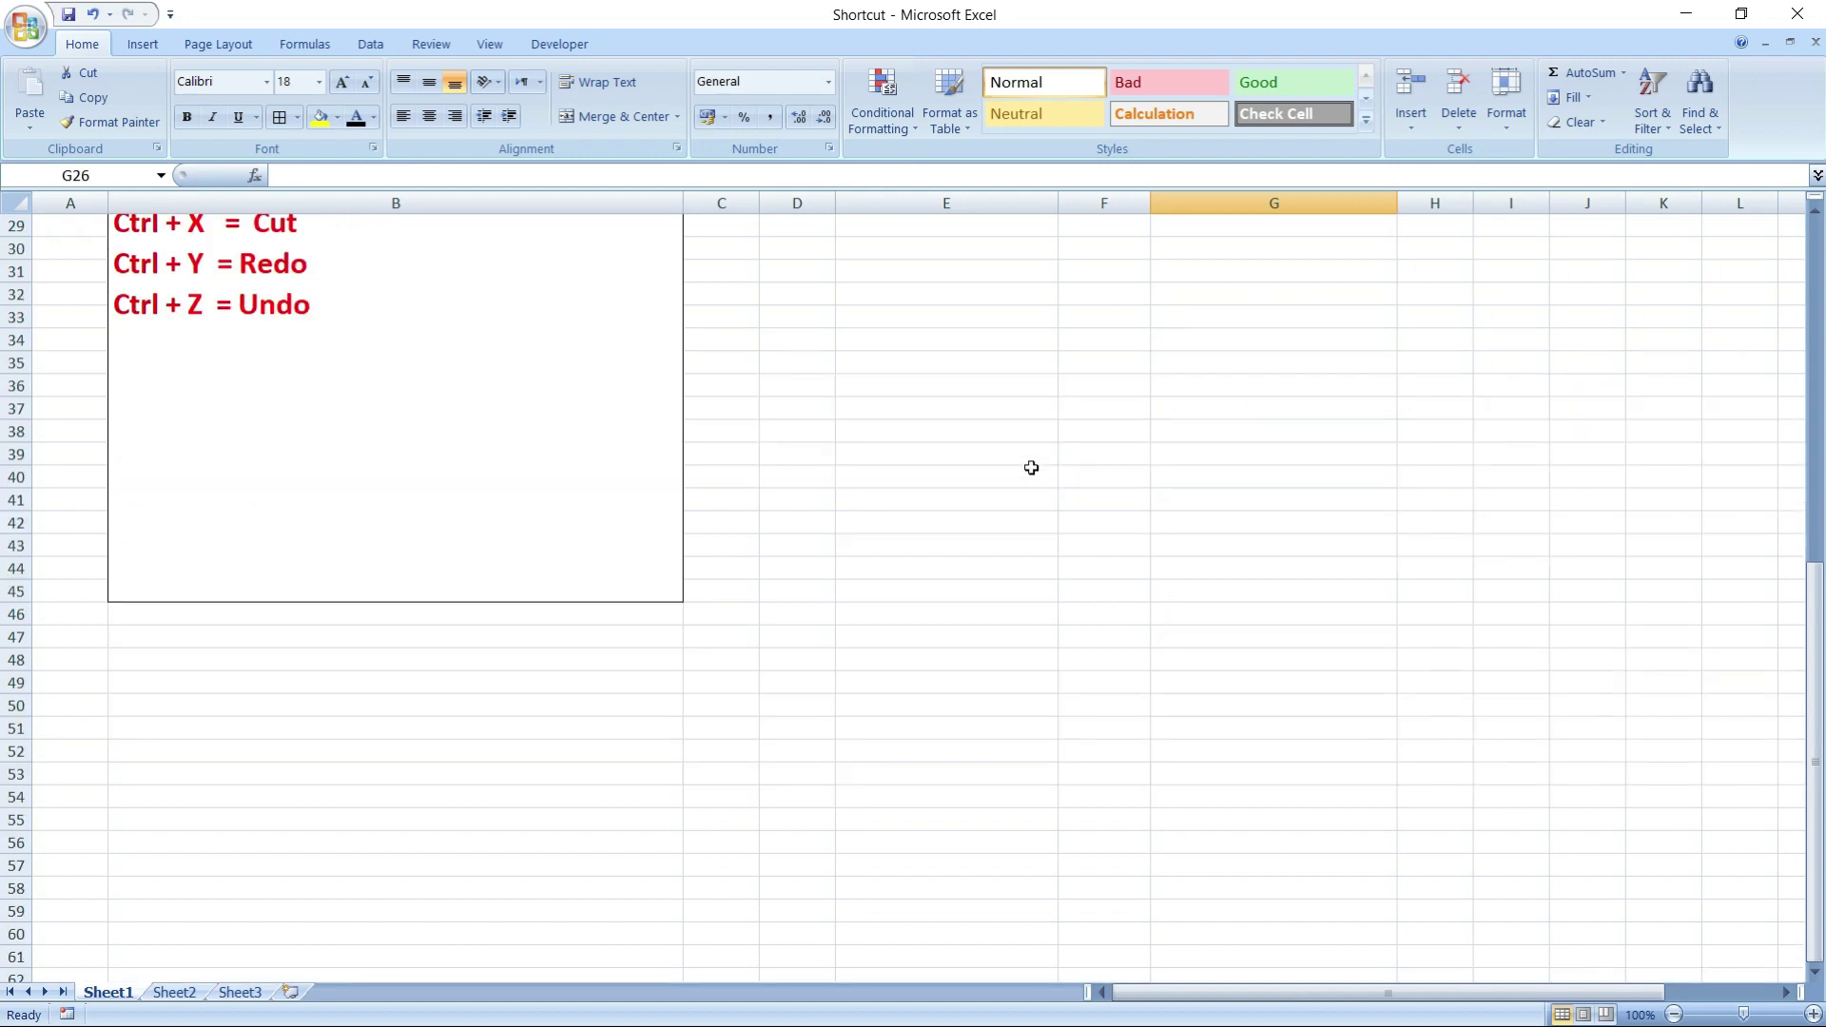
pyautogui.click(856, 292)
pyautogui.write('computer')
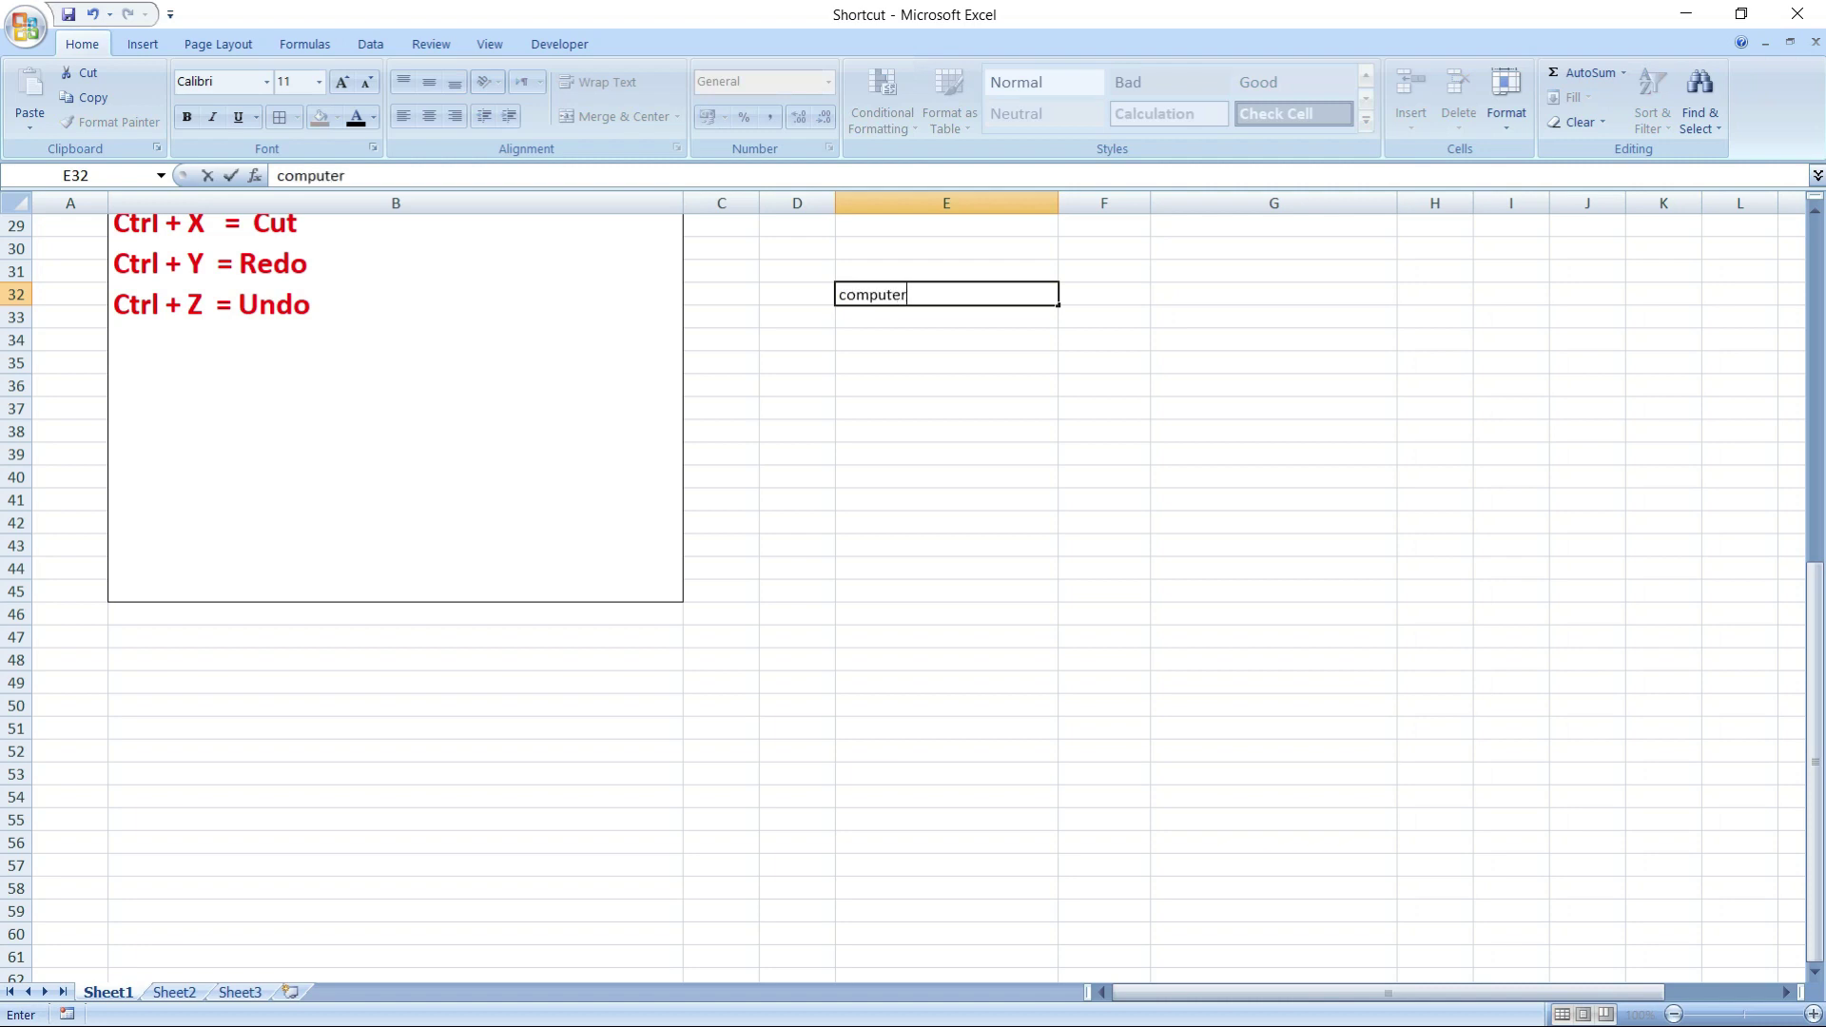
pyautogui.click(970, 468)
pyautogui.click(942, 296)
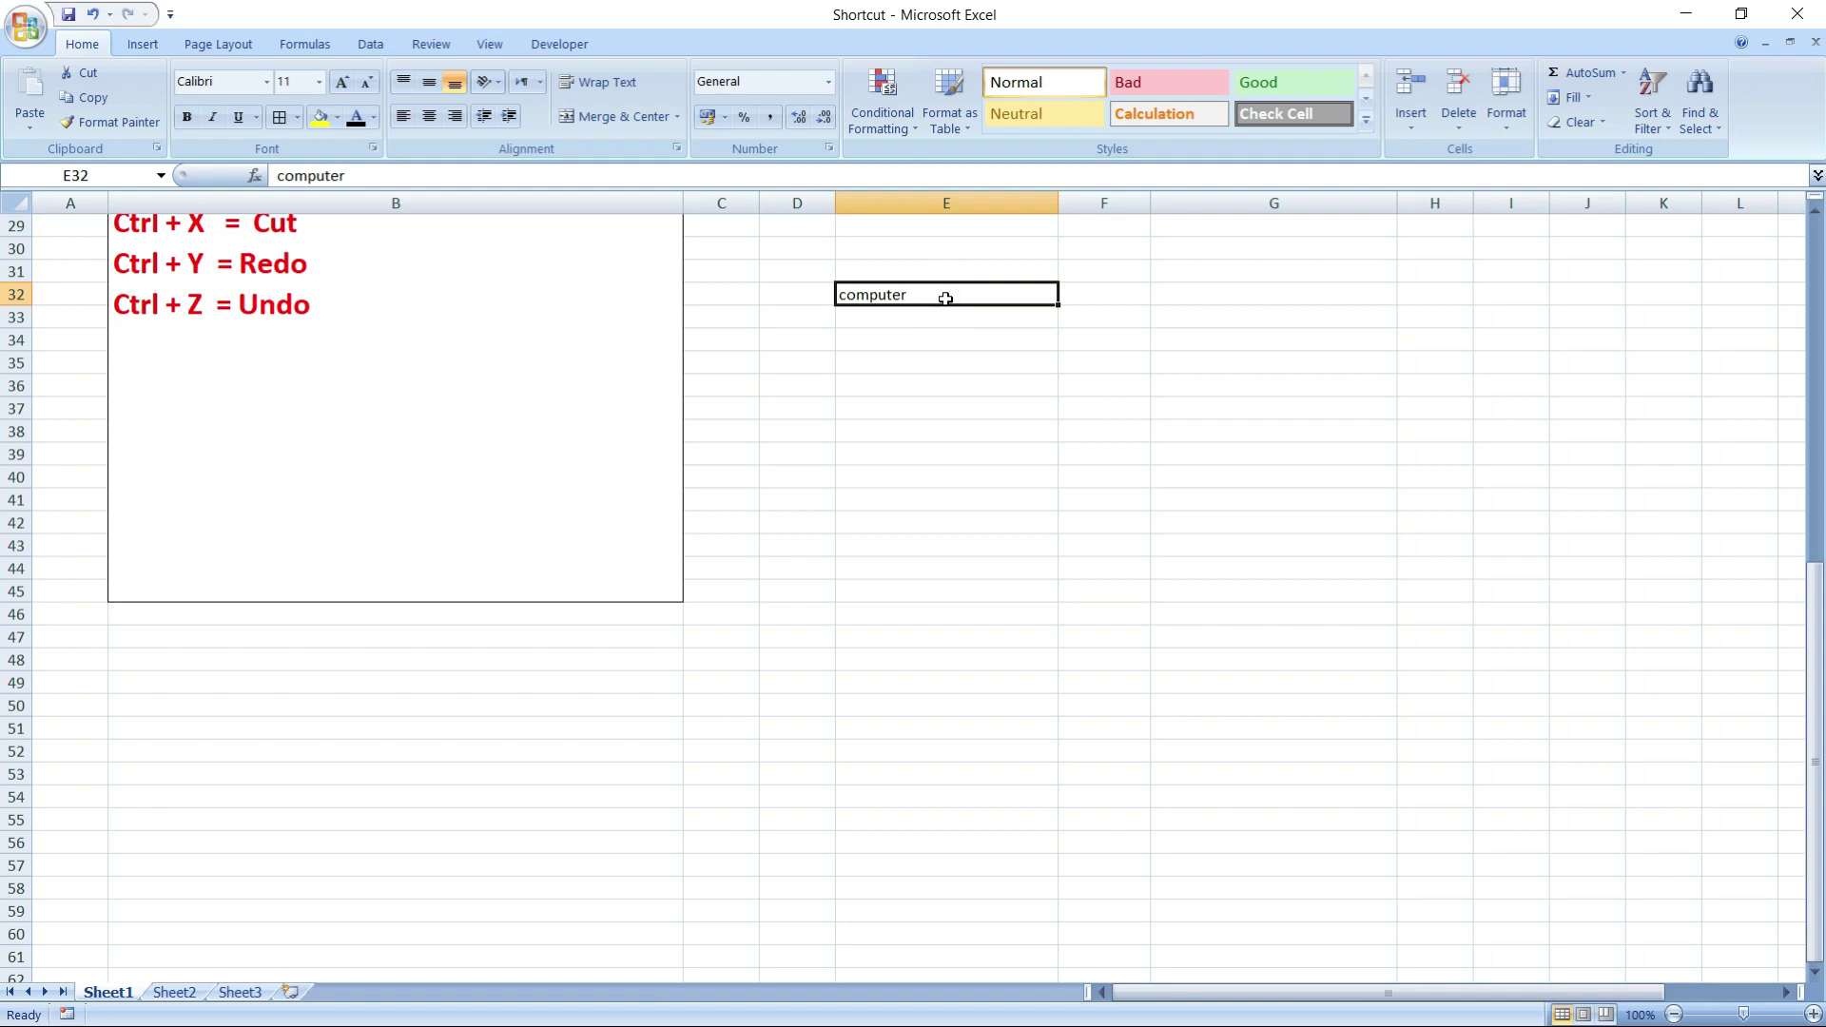
pyautogui.press('Delete')
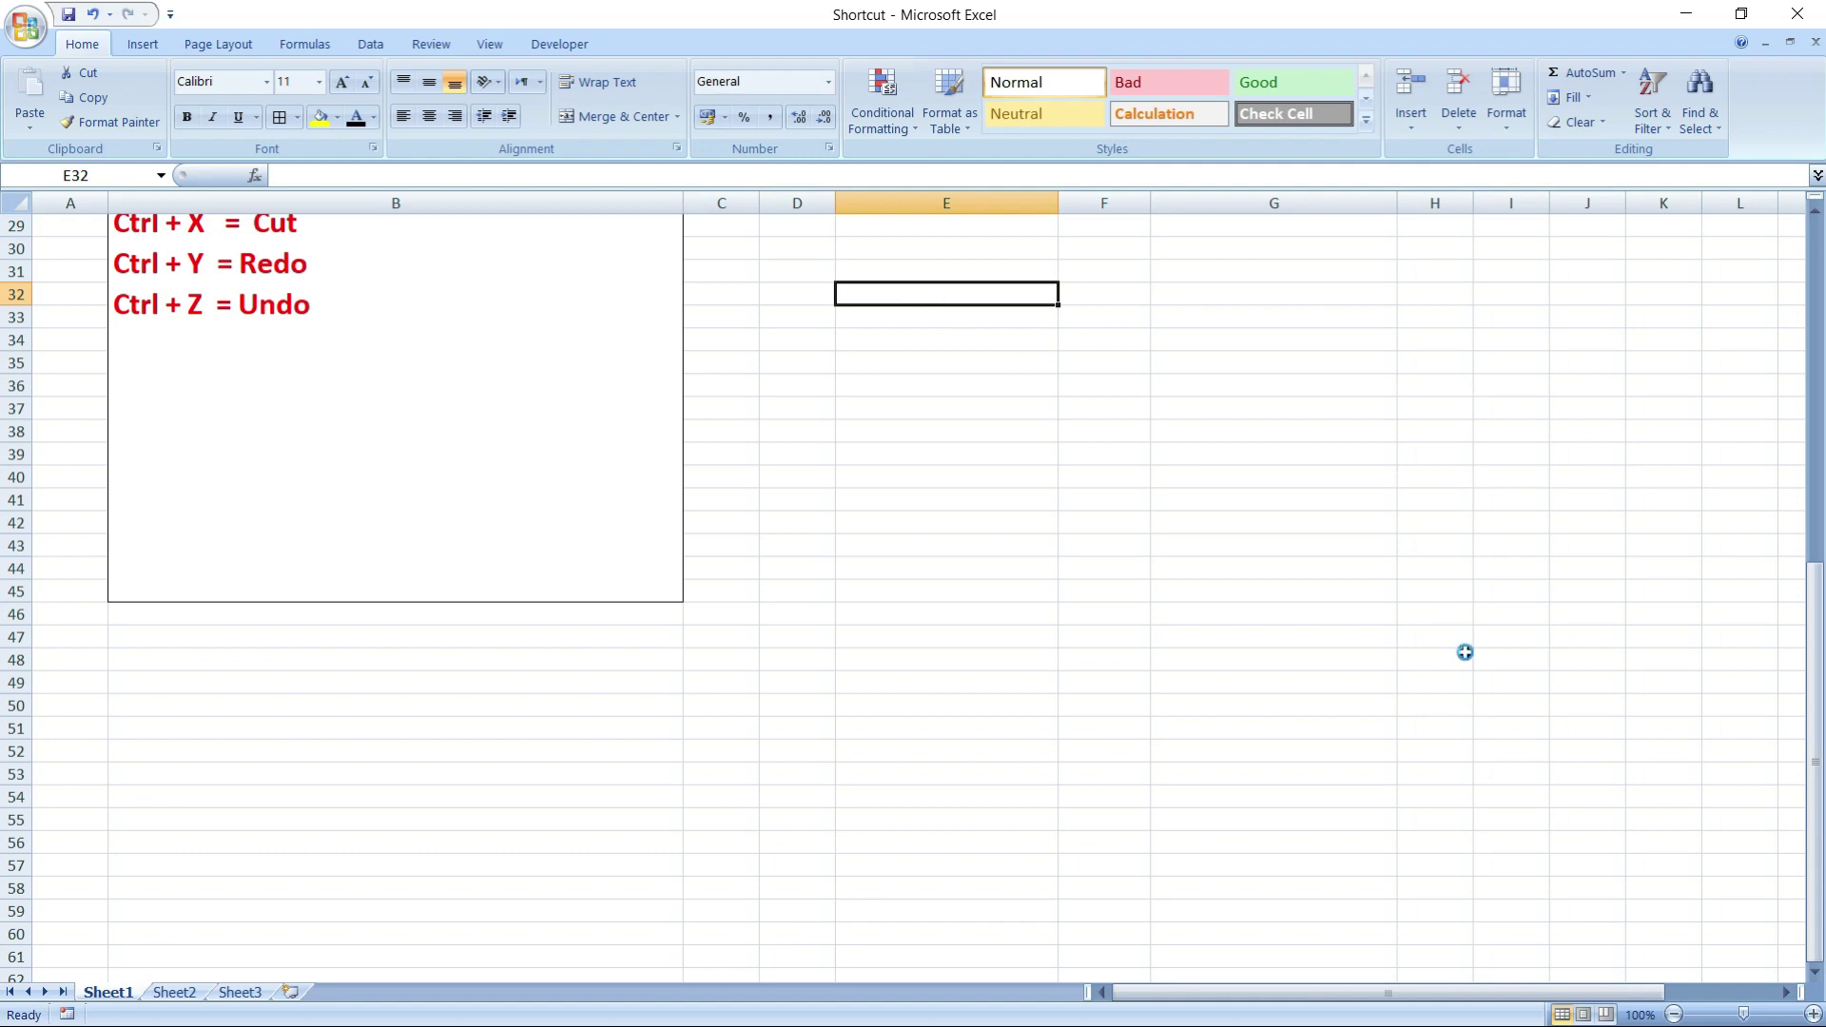
pyautogui.hotkey('ctrl', 'z')
pyautogui.click(1198, 550)
pyautogui.hotkey('ctrl', 'y')
pyautogui.hotkey('ctrl', 'z')
pyautogui.hotkey('ctrl', 'y')
pyautogui.hotkey('ctrl', 'z')
pyautogui.hotkey('ctrl', 'y')
pyautogui.scroll(10, 1174, 524)
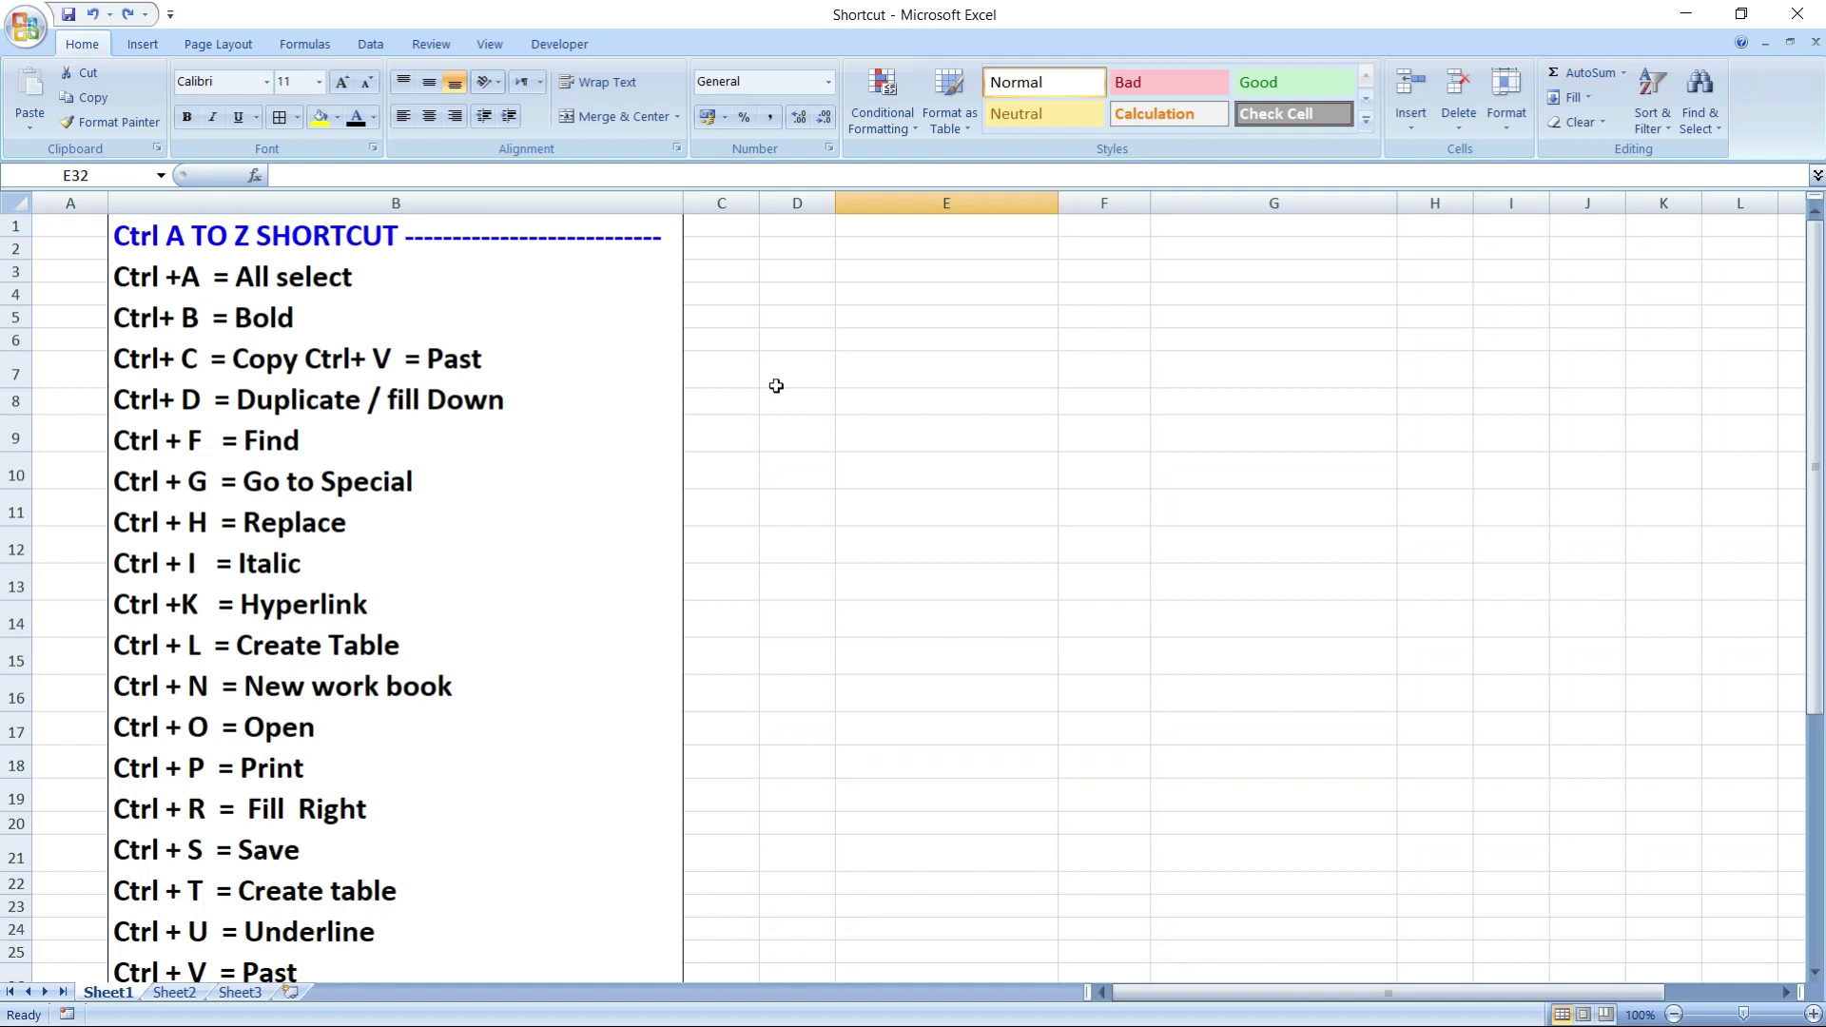
pyautogui.click(936, 366)
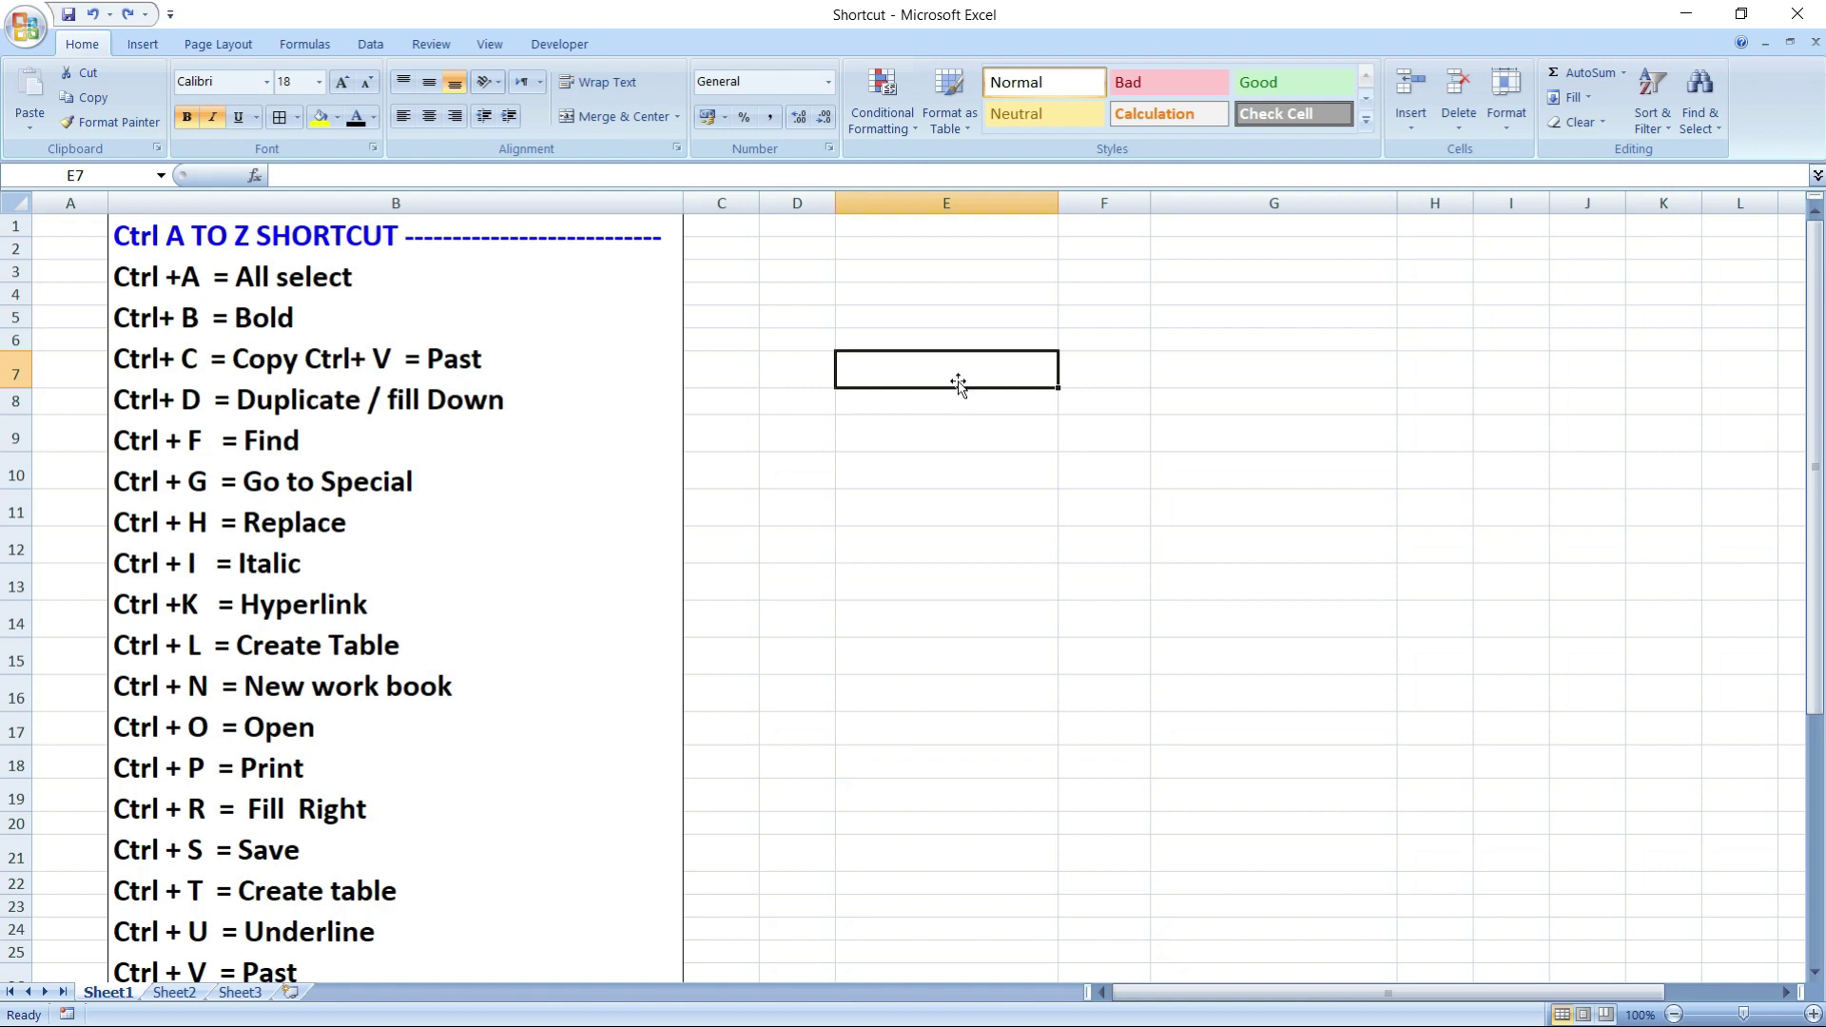
pyautogui.click(951, 338)
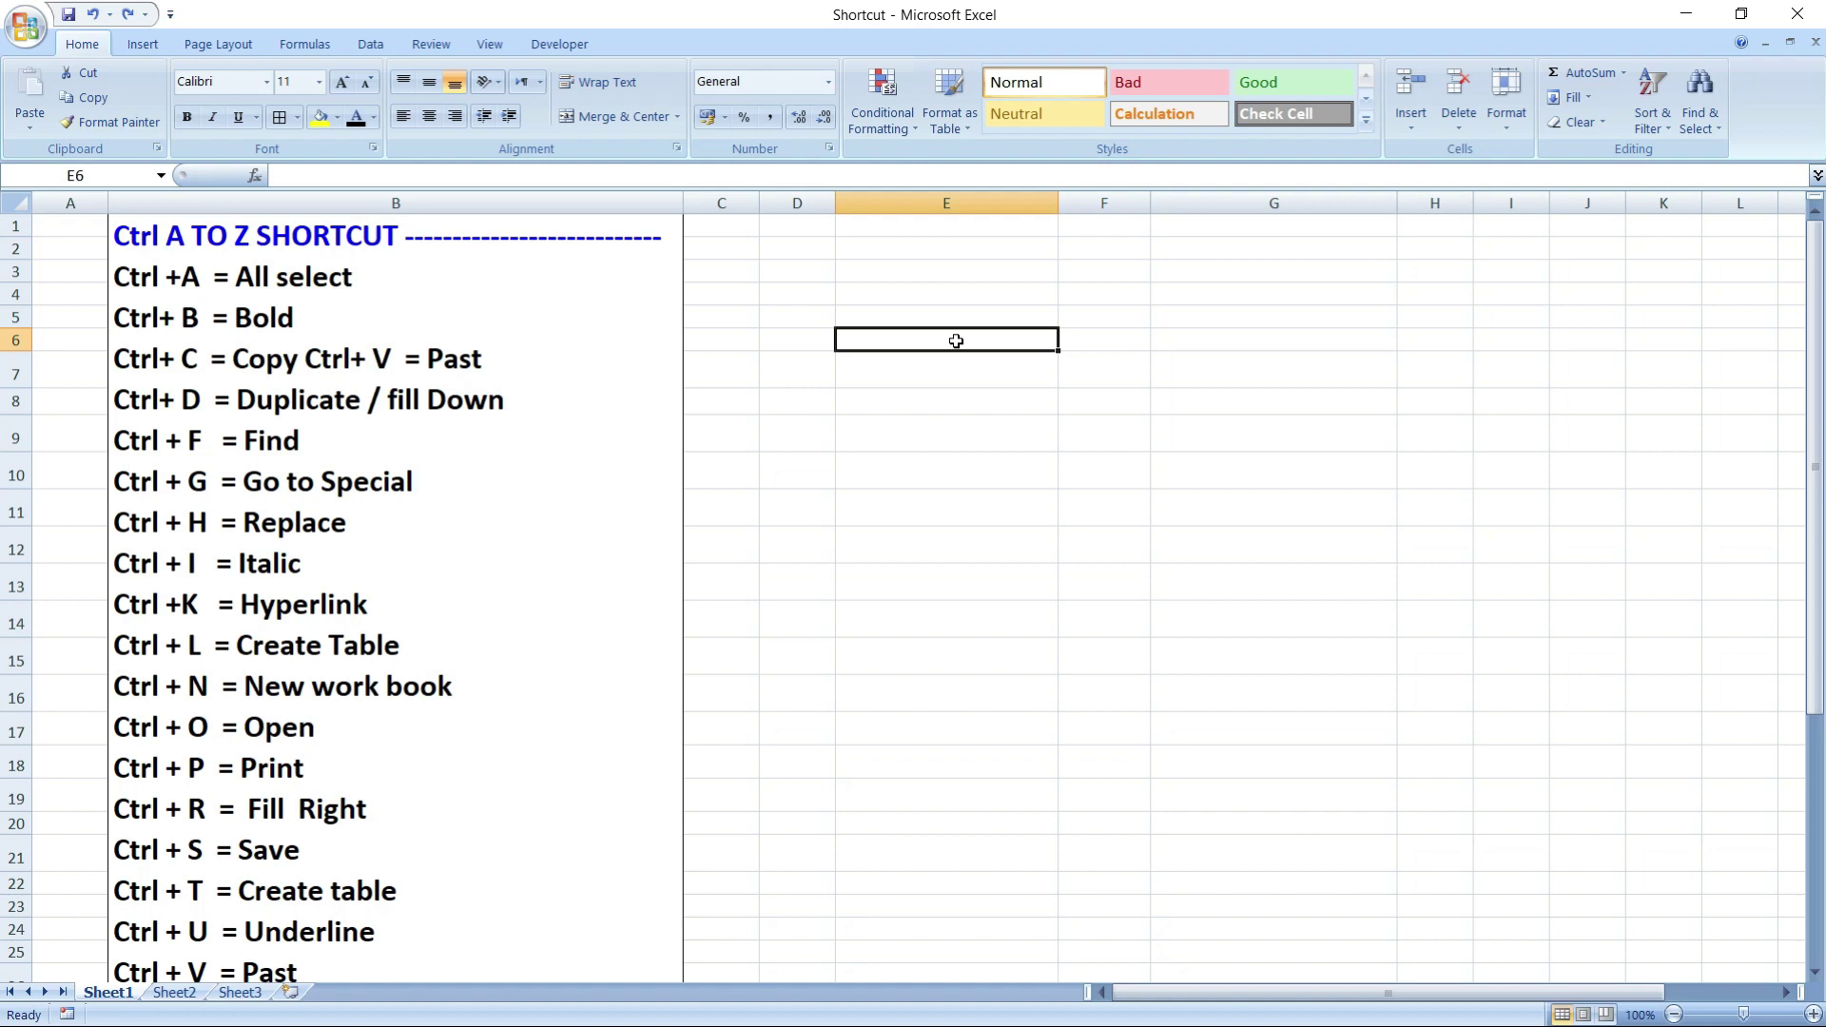
pyautogui.click(904, 405)
pyautogui.click(867, 492)
pyautogui.click(776, 546)
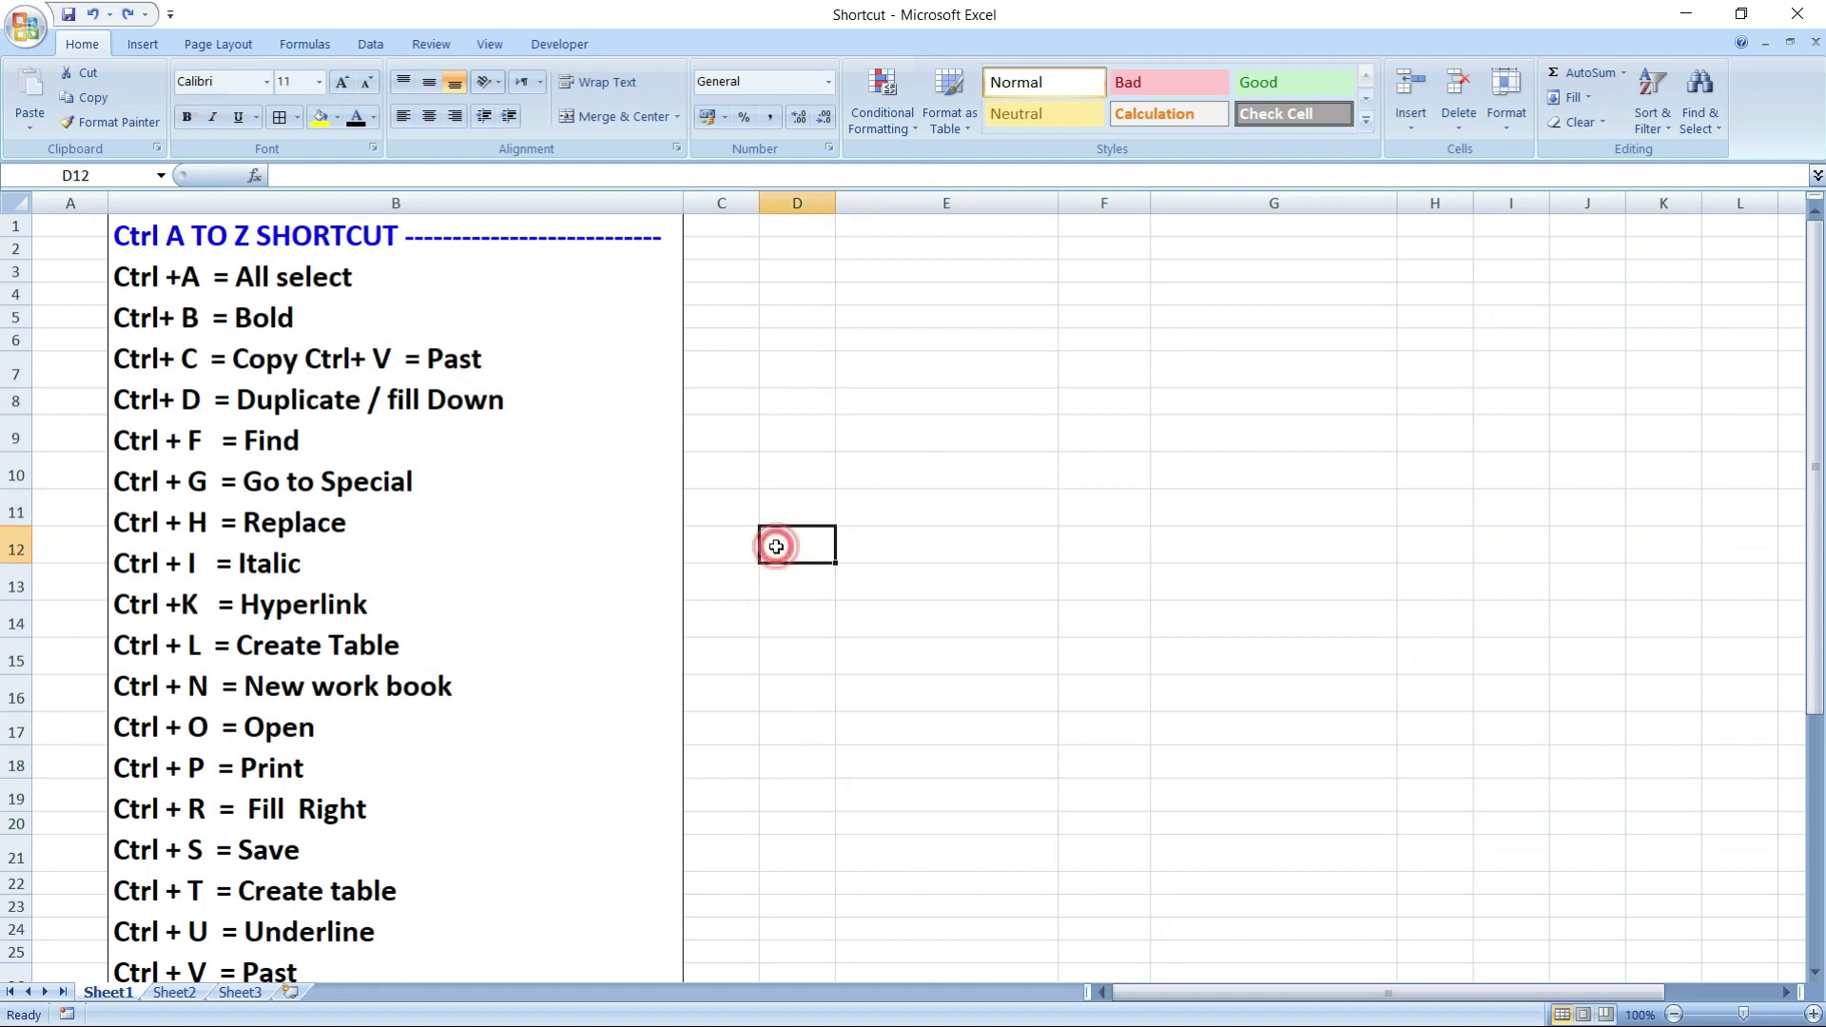